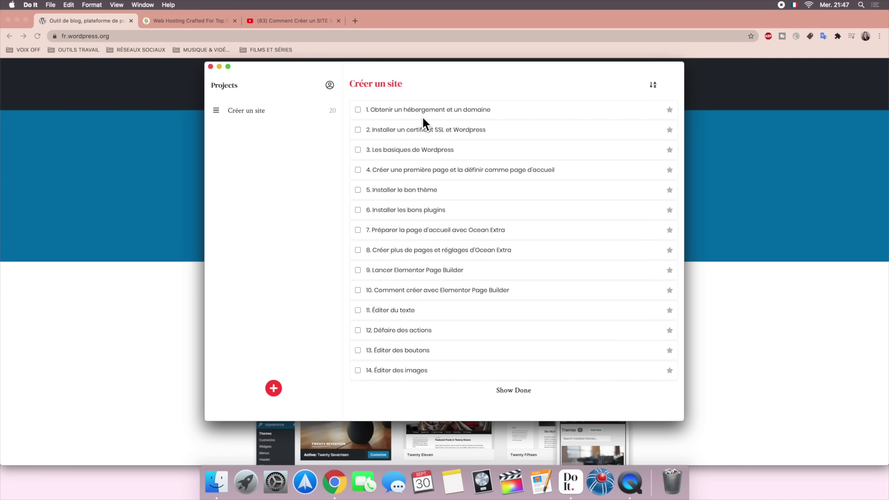
Step: Switch to Chrome and open WordPress.org's web hosting recommendations through the Hébergement link in the site footer
{"action": "left_click", "coordinate": [149, 103]}
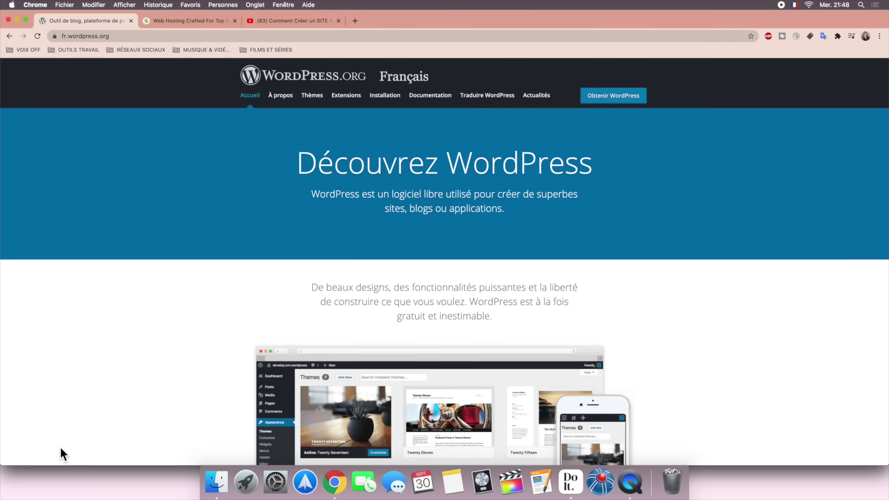
{"action": "scroll", "coordinate": [59, 446], "scroll_direction": "down", "scroll_amount": 20}
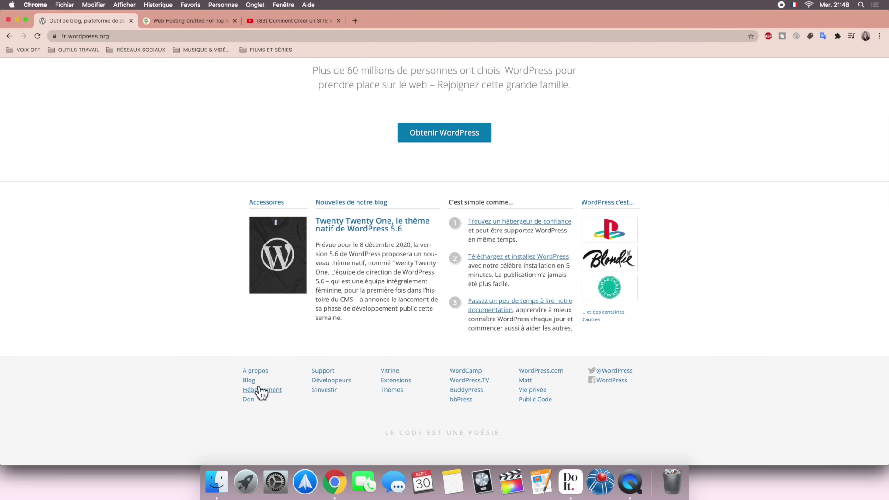
{"action": "left_click", "coordinate": [261, 390]}
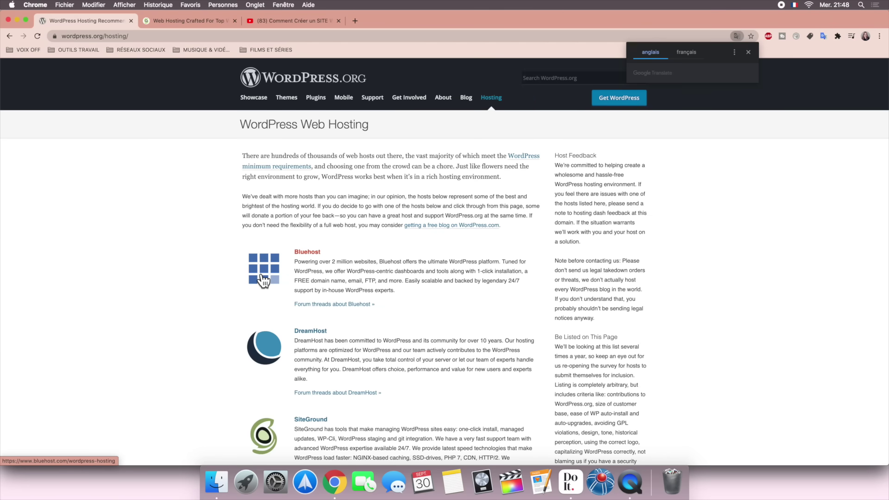
Step: Dismiss the translation offers and review the Bluehost, DreamHost and SiteGround recommendations on the WordPress Web Hosting page
{"action": "scroll", "coordinate": [260, 278], "scroll_direction": "down", "scroll_amount": 1}
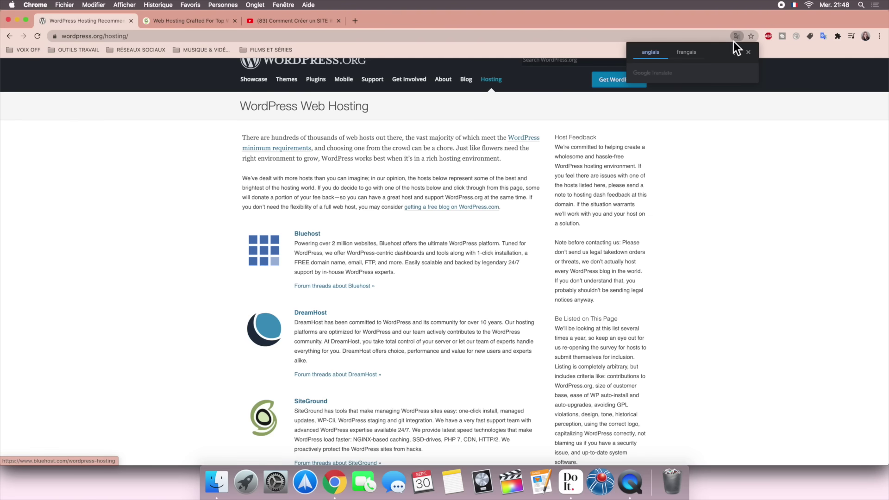
{"action": "left_click", "coordinate": [749, 54]}
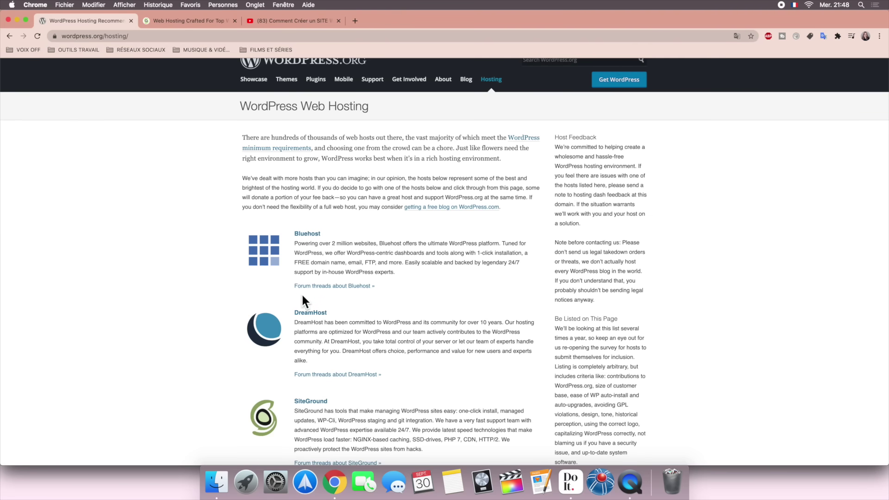
{"action": "scroll", "coordinate": [321, 336], "scroll_direction": "down", "scroll_amount": 2}
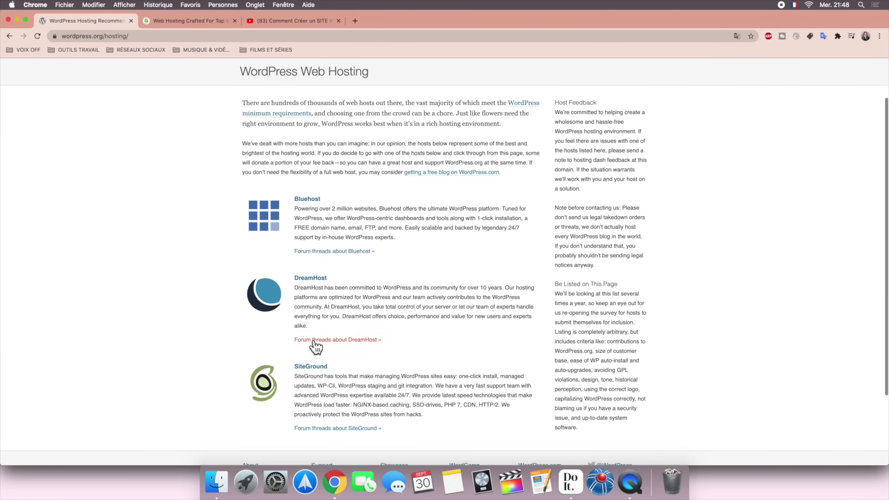
{"action": "scroll", "coordinate": [319, 236], "scroll_direction": "up", "scroll_amount": 2}
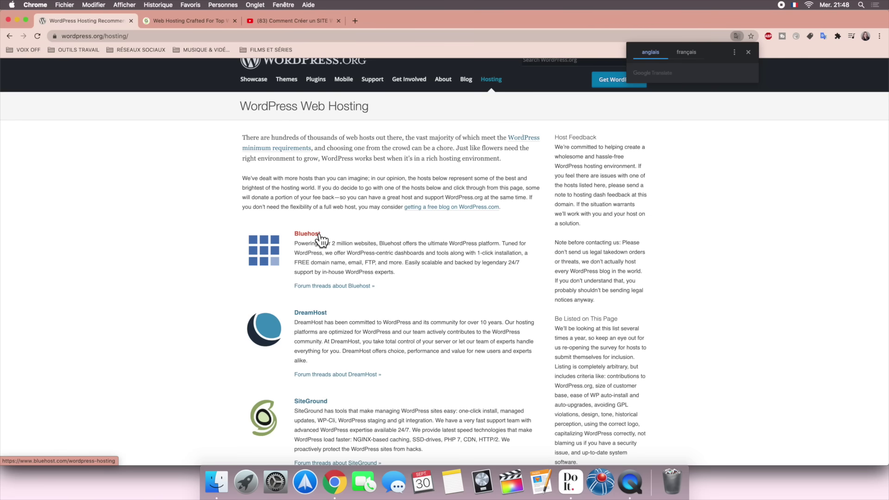
{"action": "left_click", "coordinate": [748, 53]}
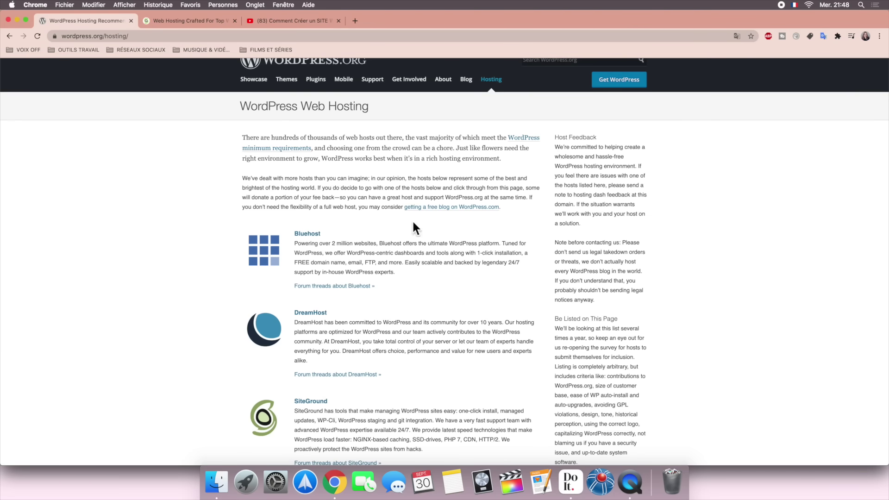
{"action": "scroll", "coordinate": [323, 337], "scroll_direction": "down", "scroll_amount": 2}
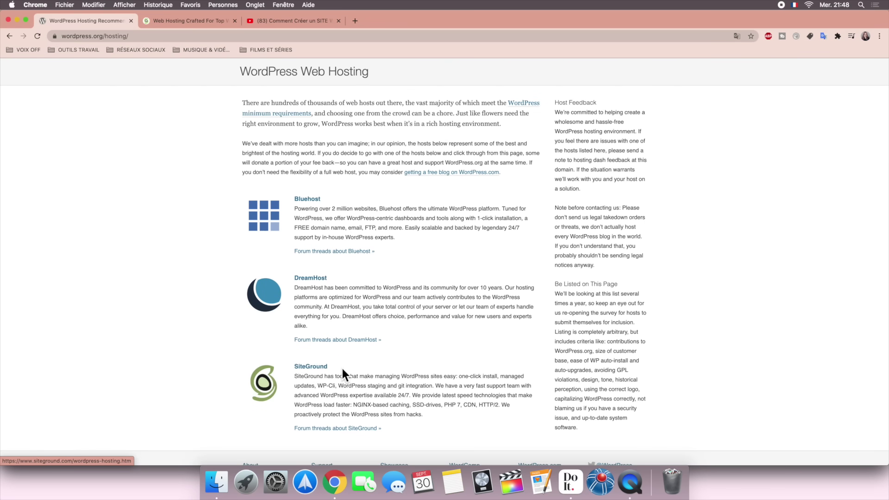
{"action": "scroll", "coordinate": [348, 369], "scroll_direction": "down", "scroll_amount": 1}
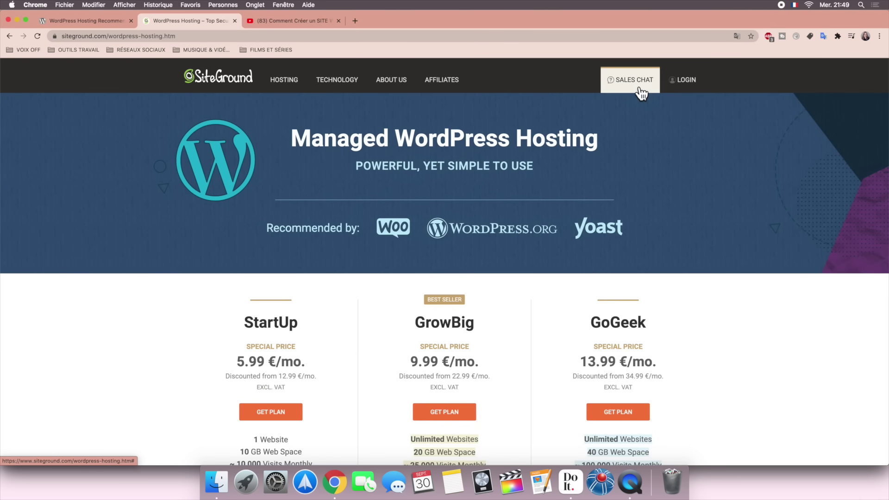
Step: Examine the StartUp, GrowBig and GoGeek plans on SiteGround's Managed WordPress Hosting page
{"action": "scroll", "coordinate": [407, 376], "scroll_direction": "down", "scroll_amount": 2}
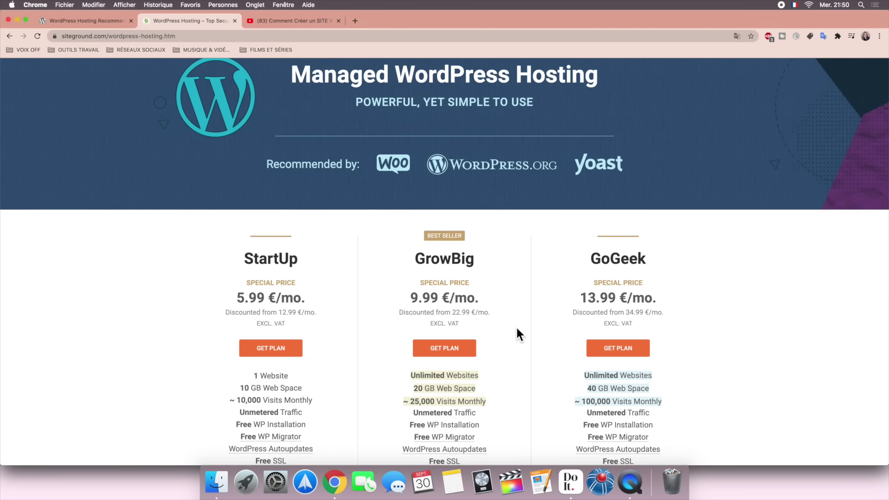
{"action": "scroll", "coordinate": [518, 332], "scroll_direction": "down", "scroll_amount": 4}
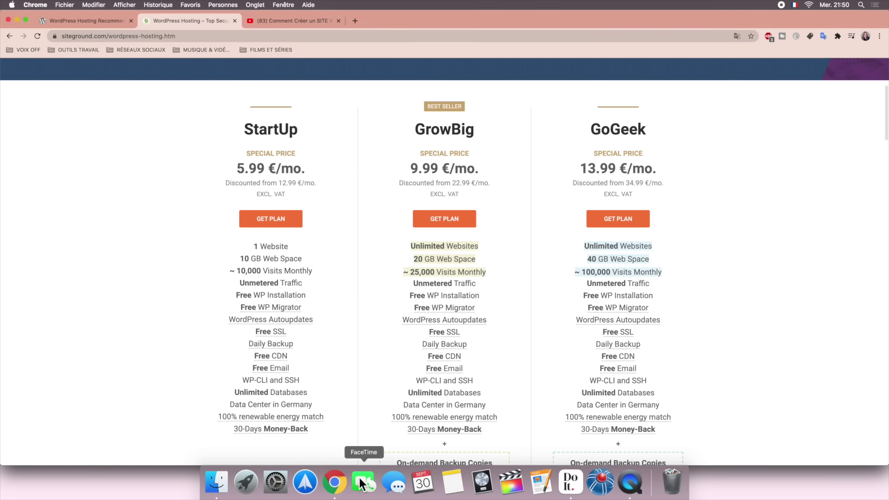
{"action": "mouse_move", "coordinate": [428, 435]}
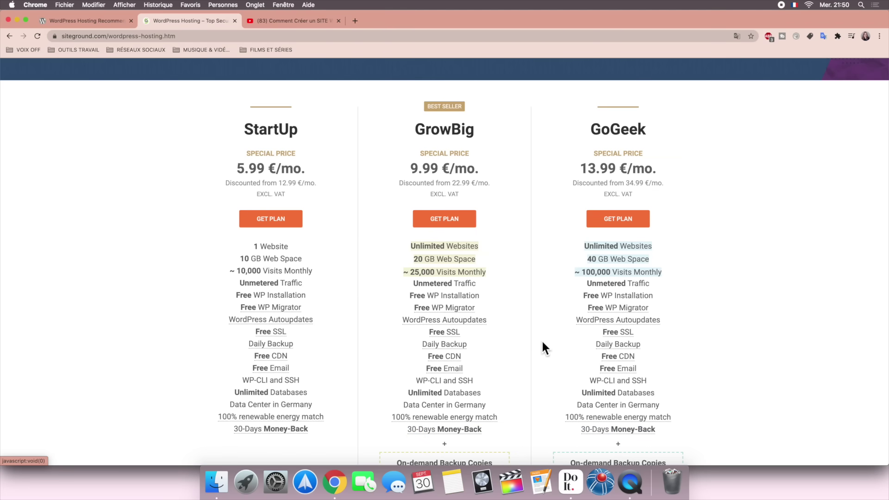
{"action": "scroll", "coordinate": [544, 347], "scroll_direction": "up", "scroll_amount": 5}
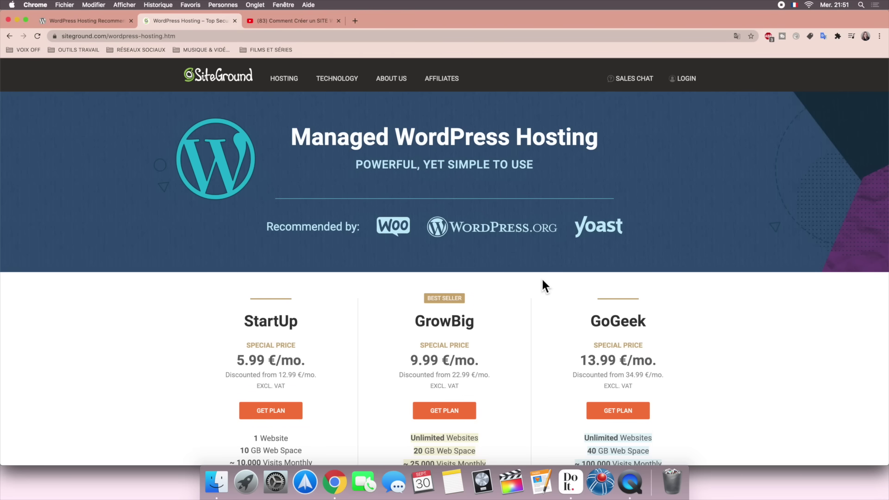
Step: Open the SiteGround link in the YouTube video's description, dismiss the translation offer and view the web hosting plans
{"action": "left_click", "coordinate": [297, 22]}
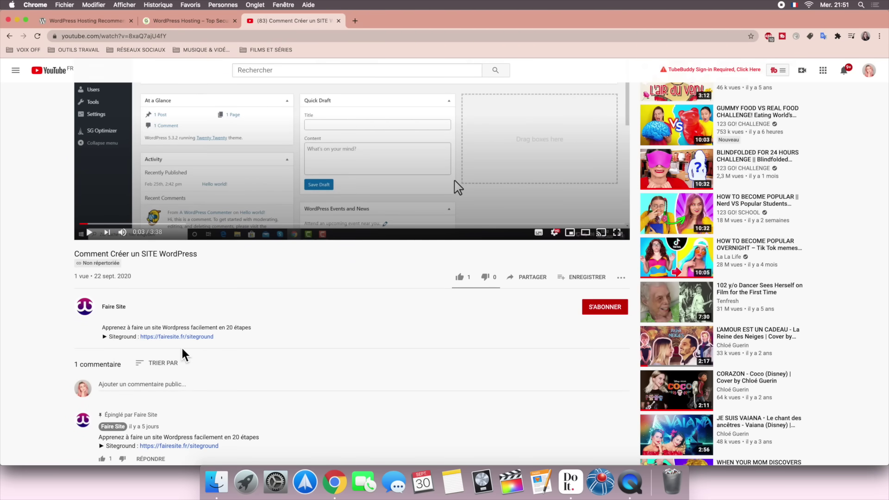
{"action": "left_click", "coordinate": [180, 337]}
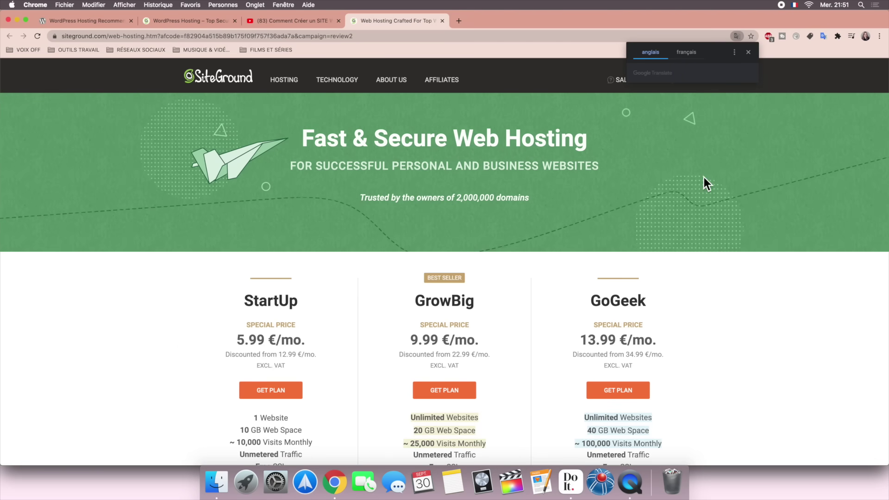
{"action": "left_click", "coordinate": [749, 61]}
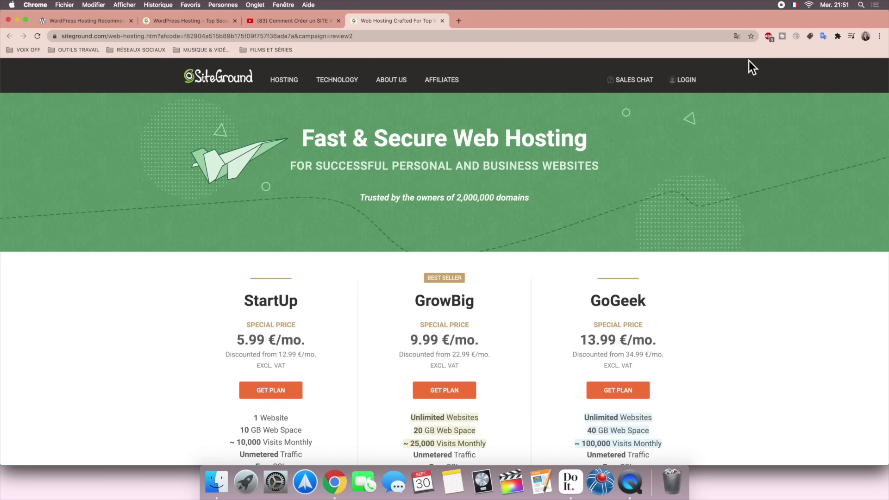
{"action": "scroll", "coordinate": [588, 210], "scroll_direction": "down", "scroll_amount": 2}
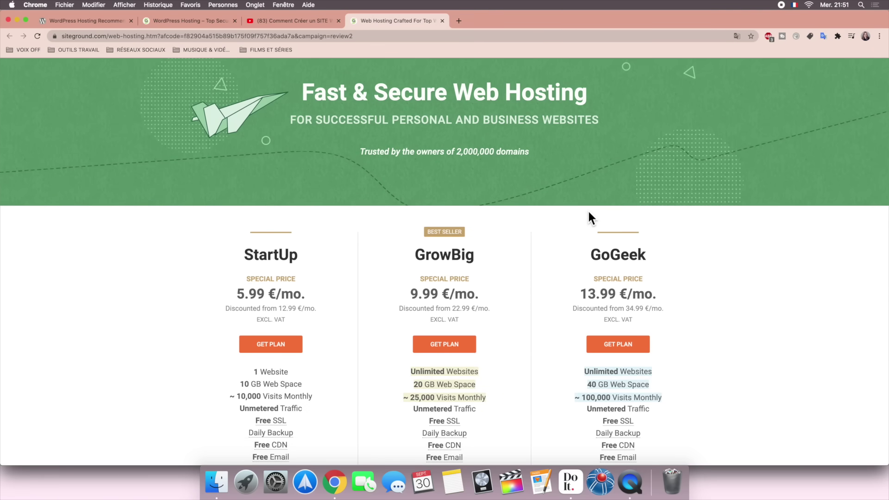
{"action": "scroll", "coordinate": [532, 231], "scroll_direction": "up", "scroll_amount": 2}
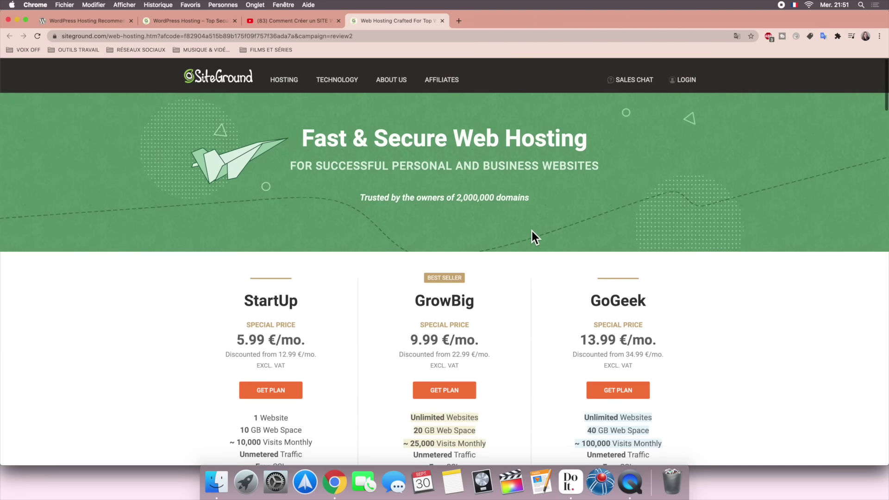
{"action": "scroll", "coordinate": [532, 231], "scroll_direction": "down", "scroll_amount": 3}
{"action": "scroll", "coordinate": [531, 232], "scroll_direction": "up", "scroll_amount": 3}
Step: Revisit the YouTube video, close the SiteGround page opened from its description, and return to the Managed WordPress Hosting page
{"action": "left_click", "coordinate": [305, 21]}
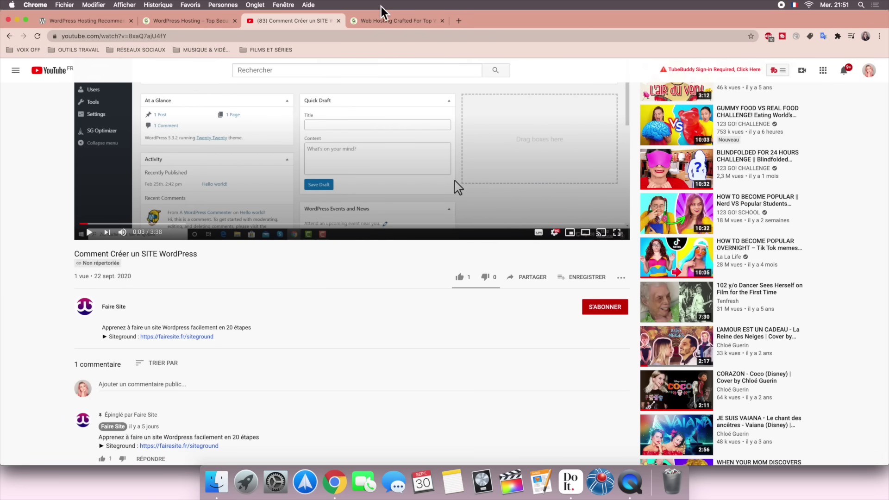
{"action": "left_click", "coordinate": [383, 22]}
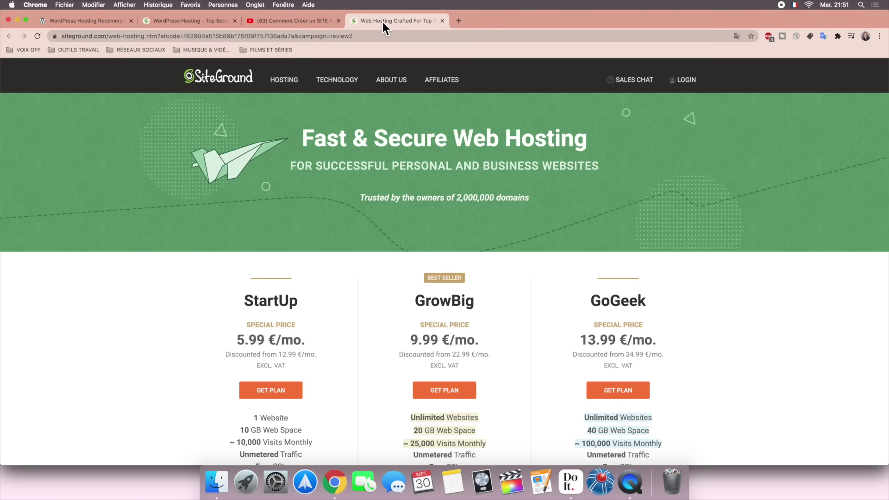
{"action": "left_click", "coordinate": [442, 21]}
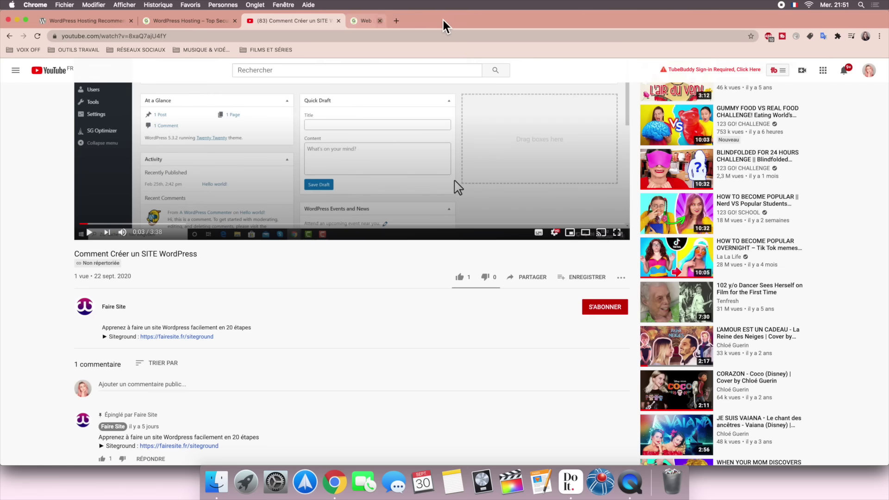
{"action": "left_click", "coordinate": [198, 22]}
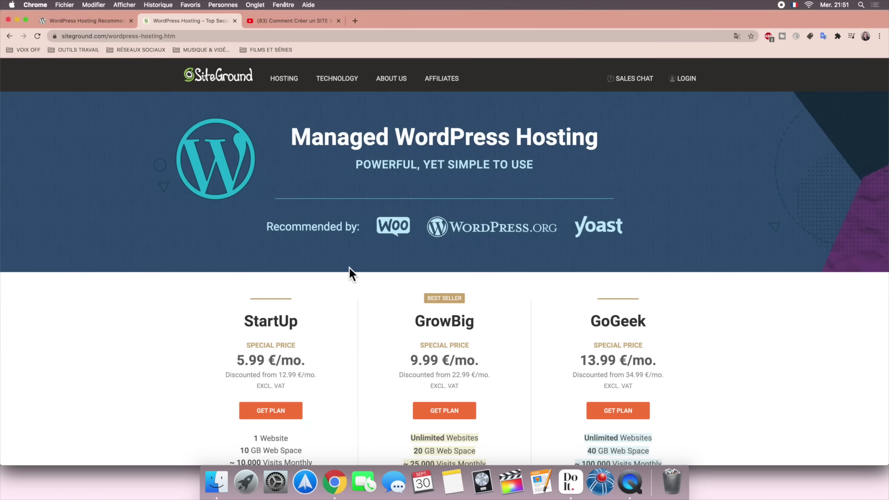
Step: Compare the prices and included features of the three SiteGround plans, including GrowBig's extras such as Speed-boosting Caching and Add Collaborators
{"action": "scroll", "coordinate": [349, 267], "scroll_direction": "down", "scroll_amount": 4}
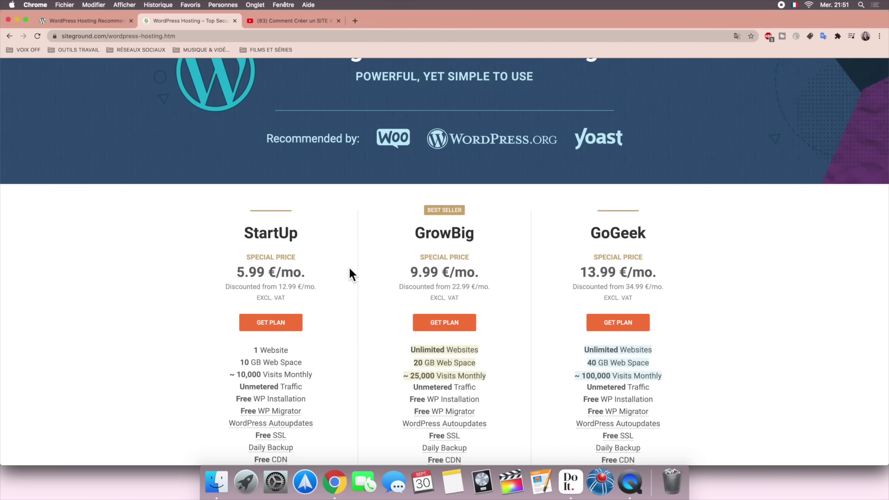
{"action": "scroll", "coordinate": [349, 268], "scroll_direction": "down", "scroll_amount": 4}
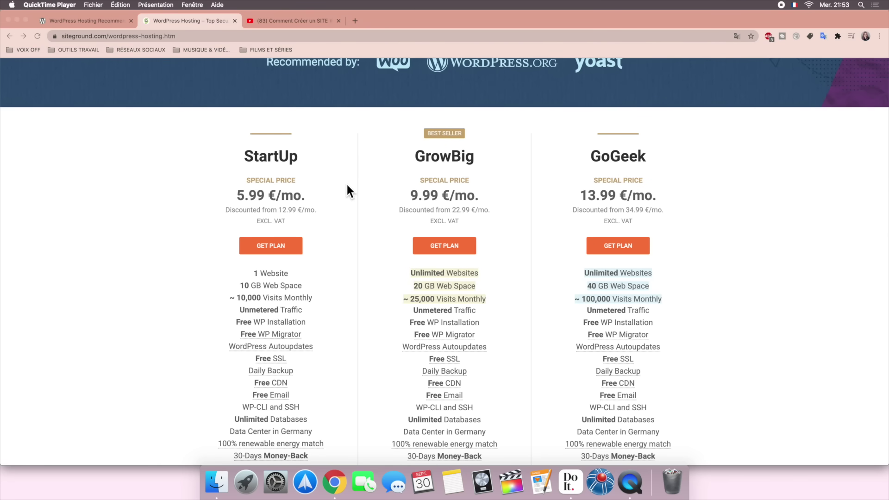
{"action": "scroll", "coordinate": [822, 245], "scroll_direction": "down", "scroll_amount": 1}
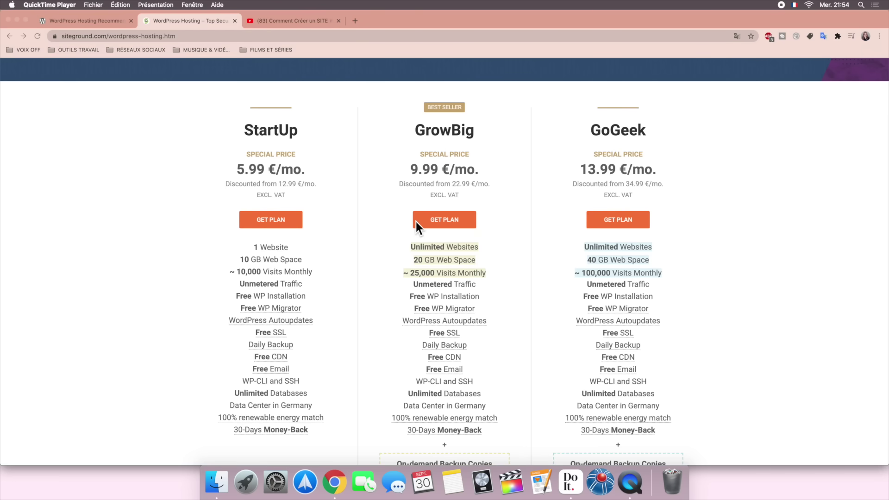
{"action": "scroll", "coordinate": [416, 221], "scroll_direction": "down", "scroll_amount": 5}
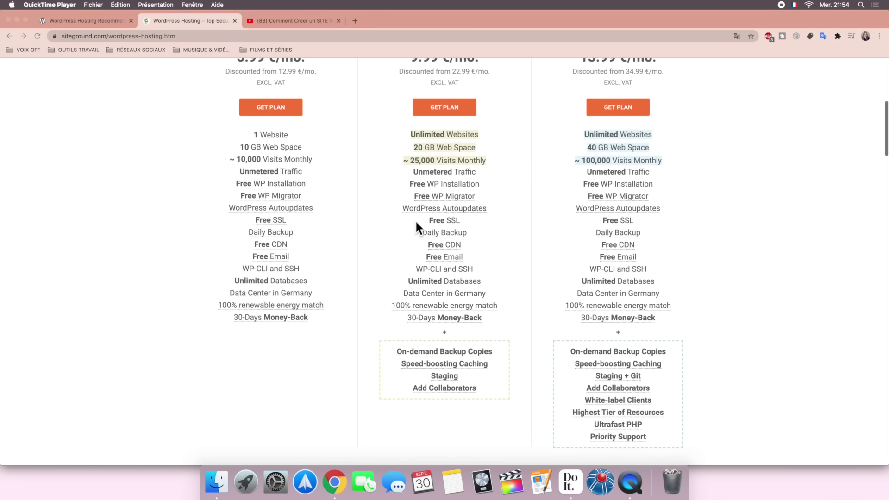
{"action": "left_click", "coordinate": [384, 359]}
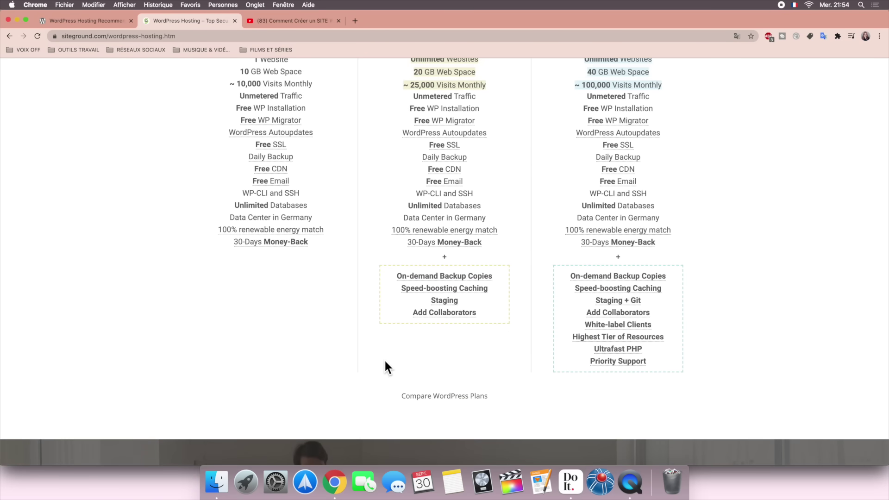
{"action": "mouse_move", "coordinate": [434, 284]}
{"action": "mouse_move", "coordinate": [440, 312]}
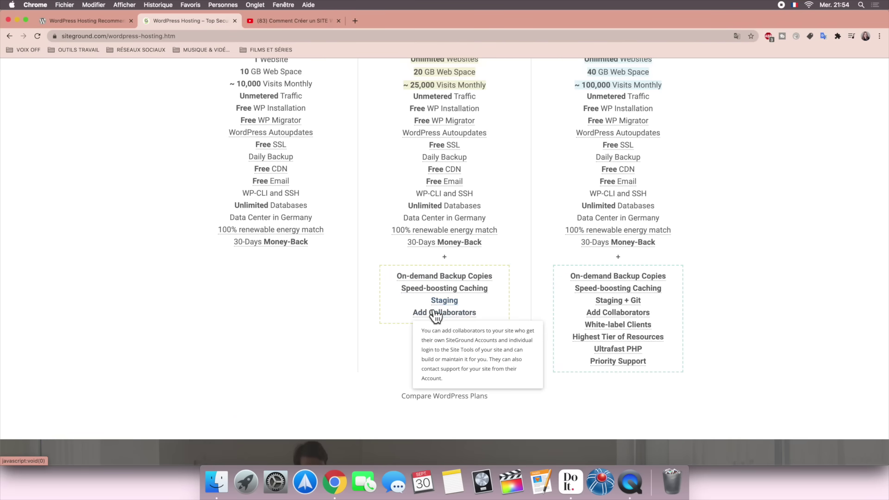
{"action": "scroll", "coordinate": [399, 331], "scroll_direction": "up", "scroll_amount": 7}
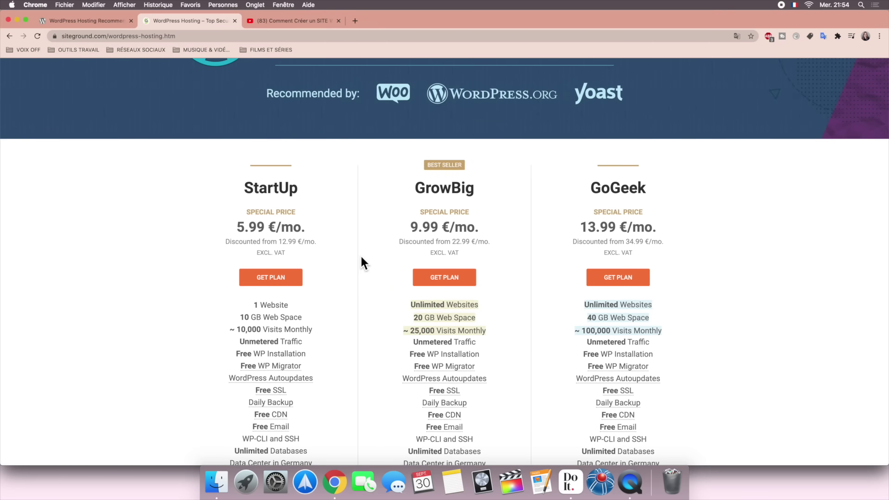
Step: Open the Compare WordPress Plans page from below the SiteGround plan list
{"action": "scroll", "coordinate": [361, 257], "scroll_direction": "down", "scroll_amount": 4}
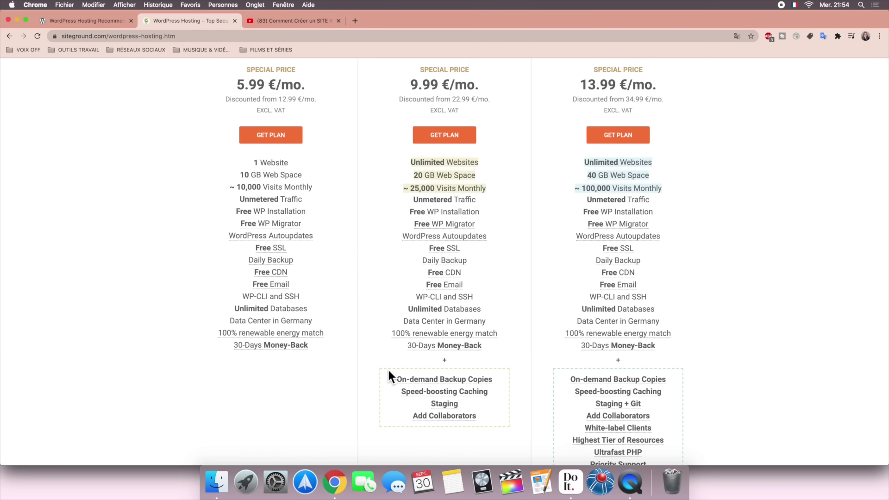
{"action": "scroll", "coordinate": [388, 371], "scroll_direction": "down", "scroll_amount": 4}
{"action": "left_click", "coordinate": [423, 356]}
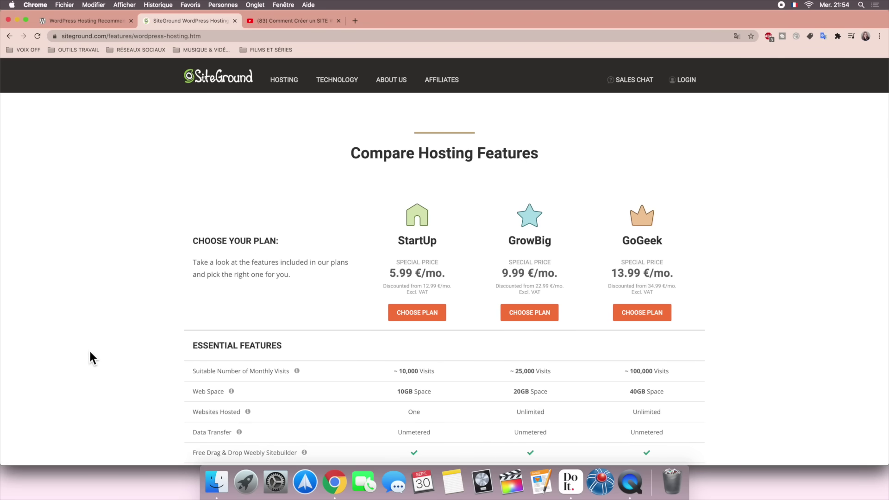
Step: Examine the essential, WordPress, performance and security features of each plan in the hosting comparison table
{"action": "scroll", "coordinate": [89, 349], "scroll_direction": "down", "scroll_amount": 2}
{"action": "scroll", "coordinate": [89, 351], "scroll_direction": "down", "scroll_amount": 12}
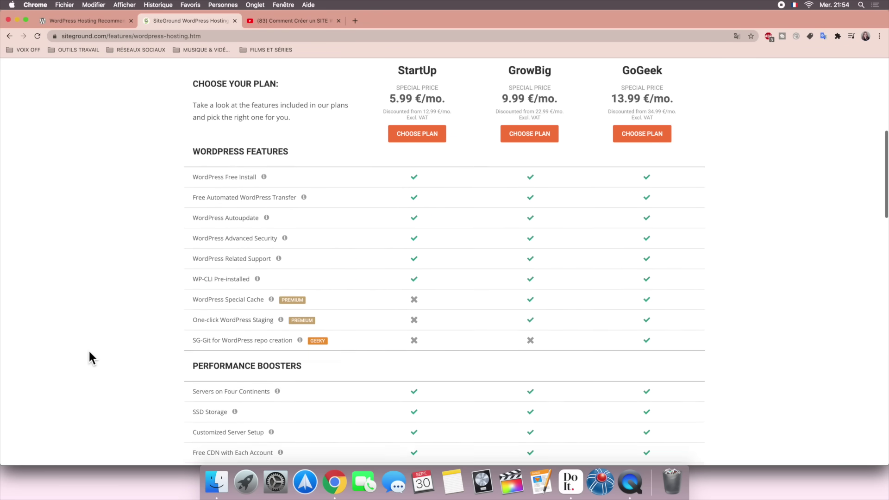
{"action": "scroll", "coordinate": [89, 352], "scroll_direction": "down", "scroll_amount": 7}
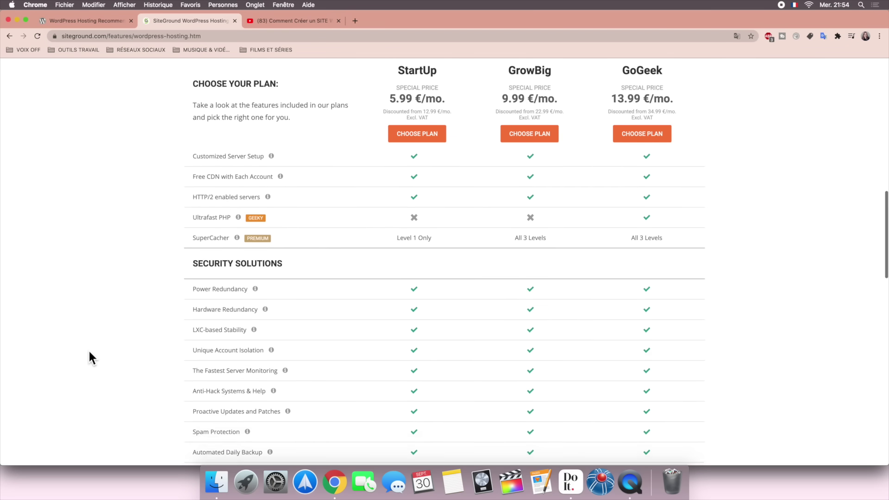
{"action": "scroll", "coordinate": [88, 349], "scroll_direction": "down", "scroll_amount": 3}
{"action": "scroll", "coordinate": [87, 349], "scroll_direction": "up", "scroll_amount": 18}
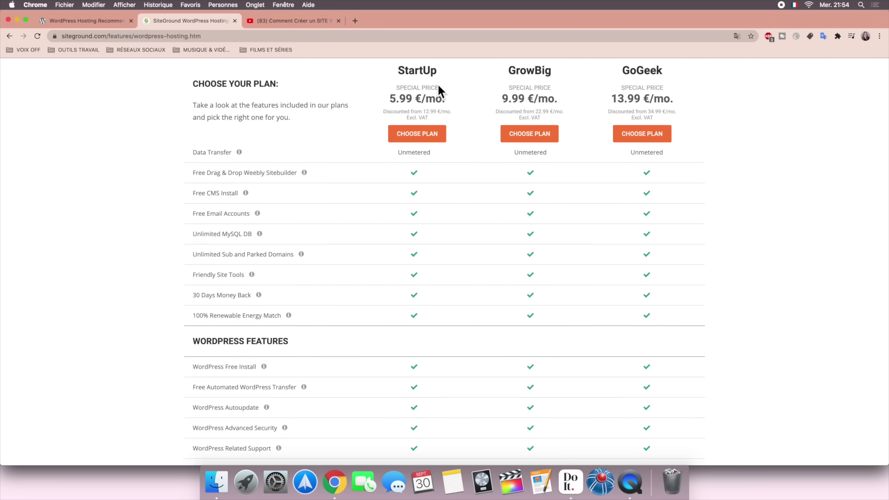
Step: Leave the feature comparison, return to the WordPress hosting plan list and get the StartUp plan
{"action": "scroll", "coordinate": [388, 245], "scroll_direction": "up", "scroll_amount": 5}
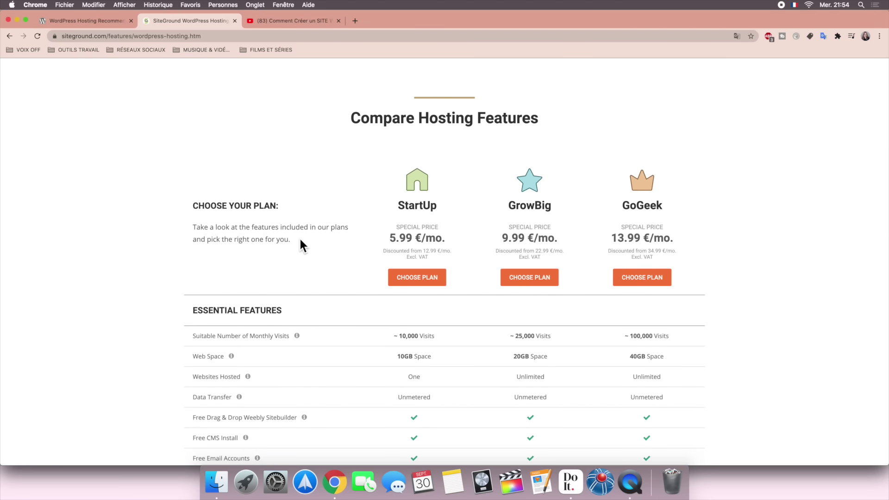
{"action": "scroll", "coordinate": [301, 243], "scroll_direction": "up", "scroll_amount": 1}
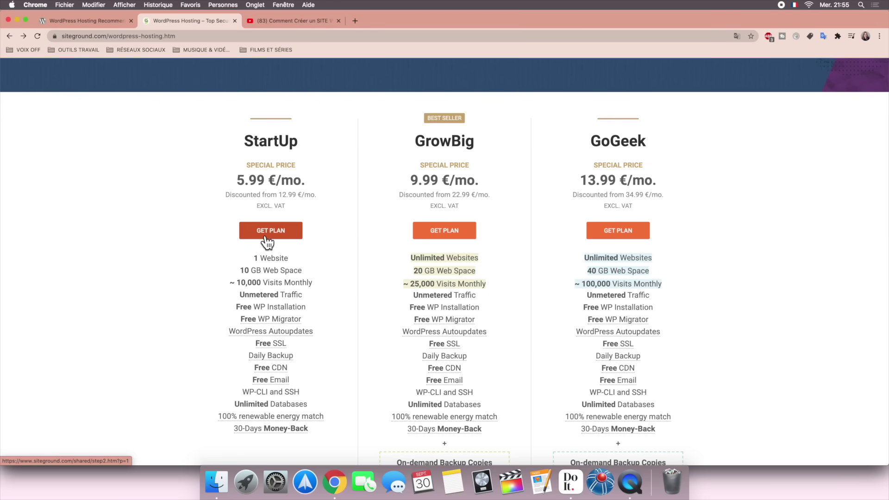
{"action": "left_click", "coordinate": [267, 236]}
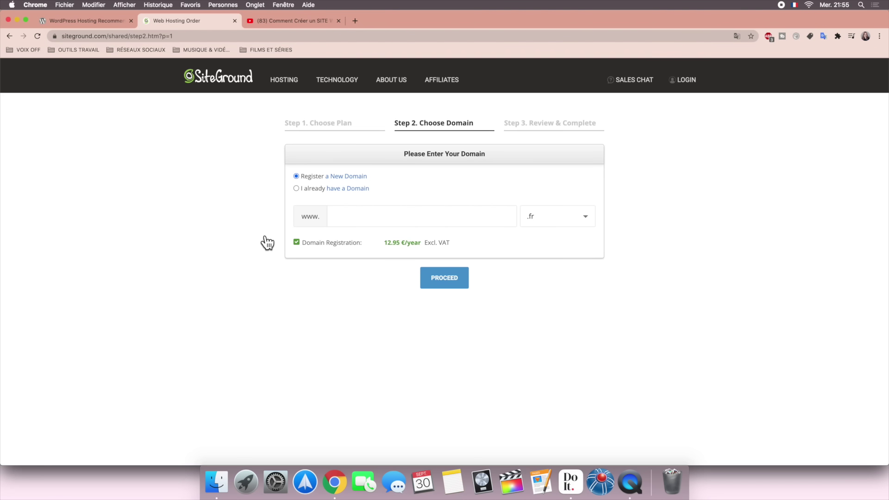
Step: Try to register creerunsite.com as a new domain, after briefly showing the option for an already owned domain
{"action": "left_click", "coordinate": [297, 189]}
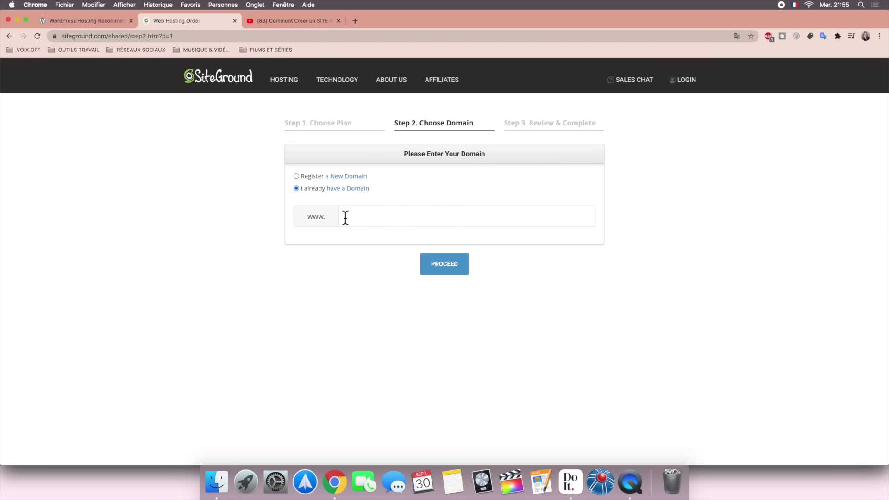
{"action": "left_click", "coordinate": [300, 178]}
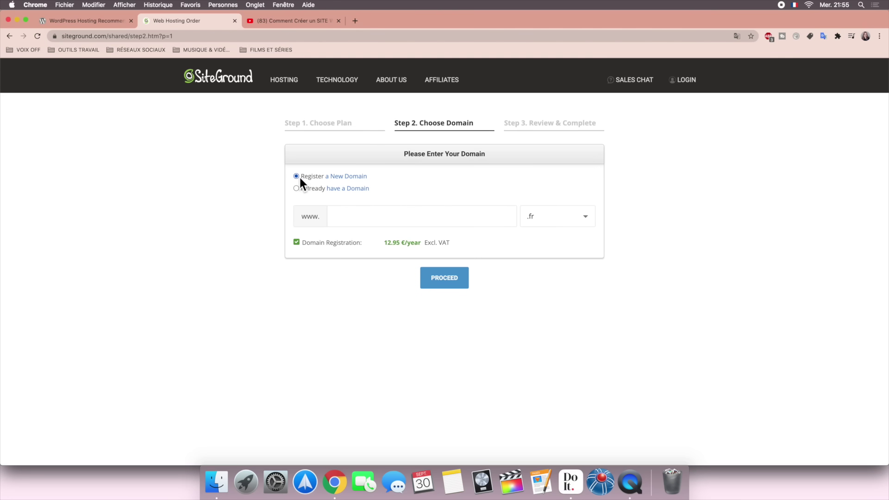
{"action": "left_click", "coordinate": [354, 218]}
{"action": "type", "text": "creerunsite"}
{"action": "left_click", "coordinate": [578, 216]}
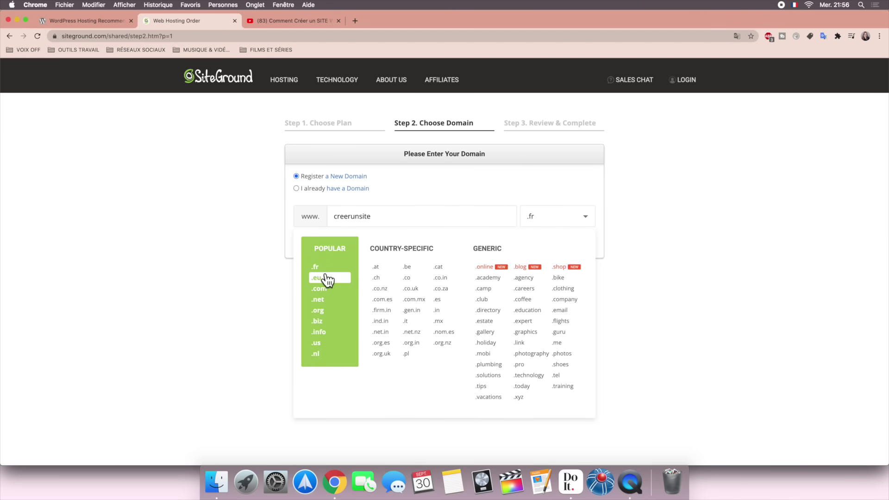
{"action": "left_click", "coordinate": [326, 288]}
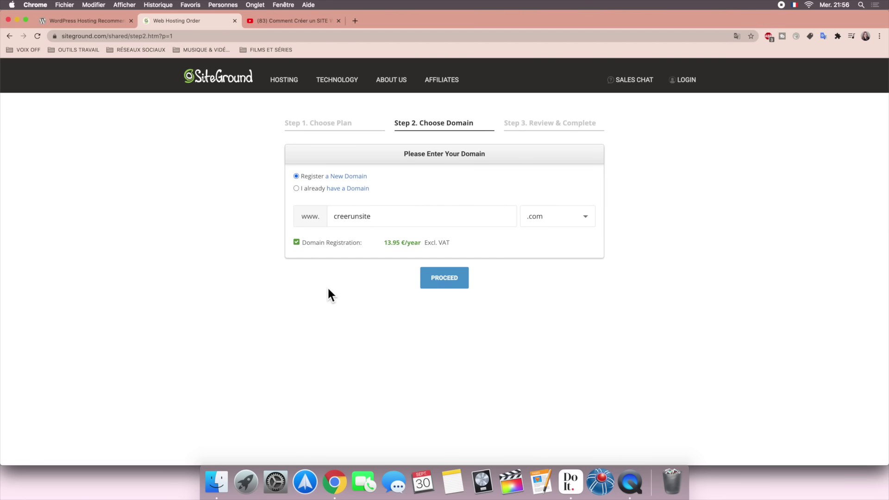
{"action": "left_click", "coordinate": [462, 280]}
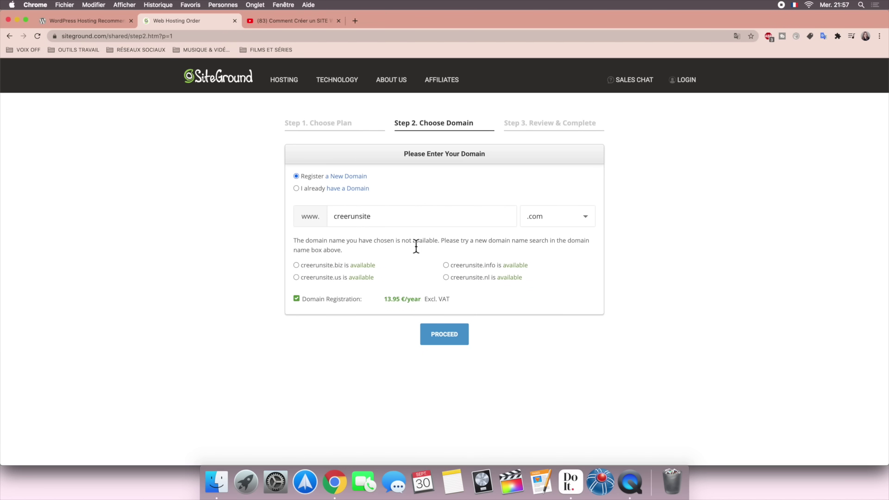
Step: Change the domain name to creer-un-site-1 and set its extension to .fr
{"action": "left_click", "coordinate": [351, 216]}
{"action": "type", "text": "-"}
{"action": "left_click", "coordinate": [361, 216]}
{"action": "type", "text": "-"}
{"action": "left_click", "coordinate": [387, 219]}
{"action": "type", "text": "-1"}
{"action": "left_click", "coordinate": [577, 232]}
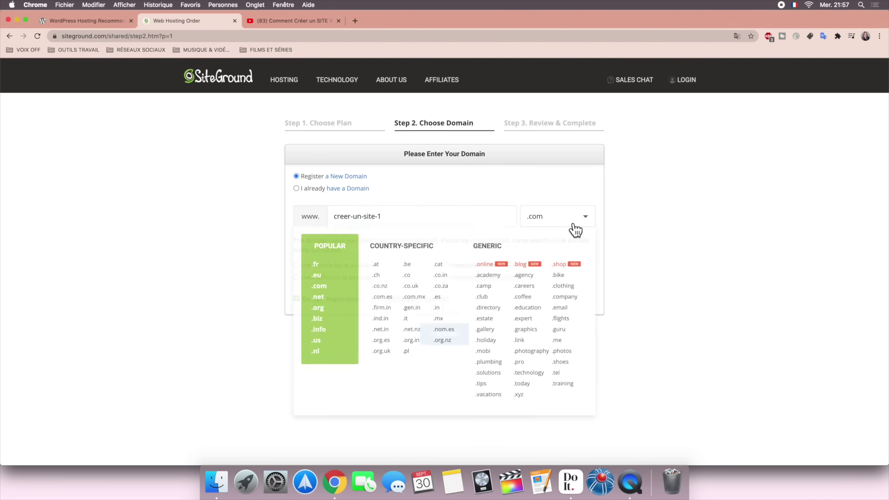
{"action": "left_click", "coordinate": [322, 270]}
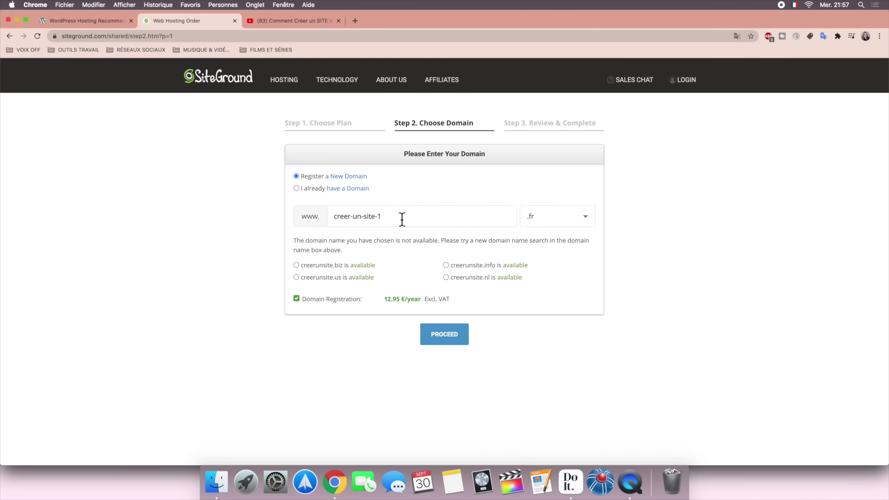
{"action": "left_click", "coordinate": [577, 214]}
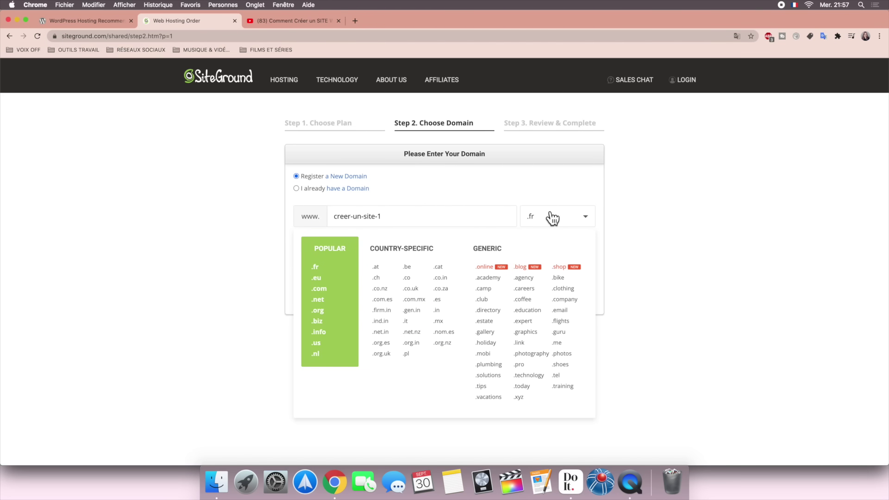
{"action": "left_click", "coordinate": [435, 219]}
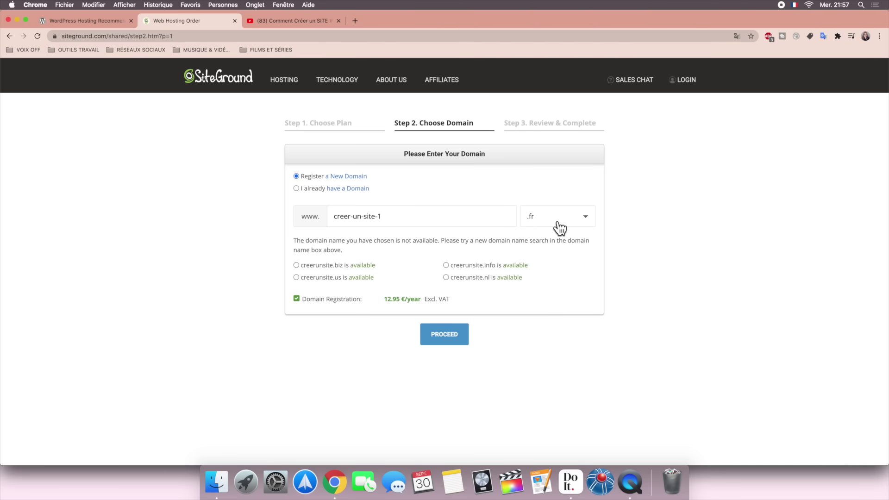
Step: Change the domain name to creerunwebsite and proceed with the domain choice
{"action": "left_click_drag", "start_coordinate": [387, 219], "coordinate": [351, 221]}
{"action": "type", "text": "unwebsite"}
{"action": "left_click", "coordinate": [444, 333]}
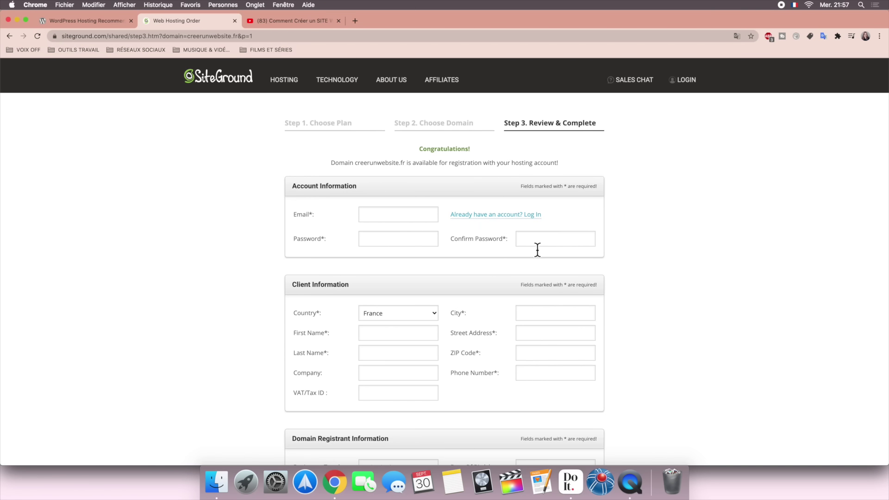
Step: Examine the account, client, domain registrant and payment fields of the order form, and dismiss the Special Price offer
{"action": "scroll", "coordinate": [501, 283], "scroll_direction": "down", "scroll_amount": 3}
{"action": "scroll", "coordinate": [500, 282], "scroll_direction": "down", "scroll_amount": 3}
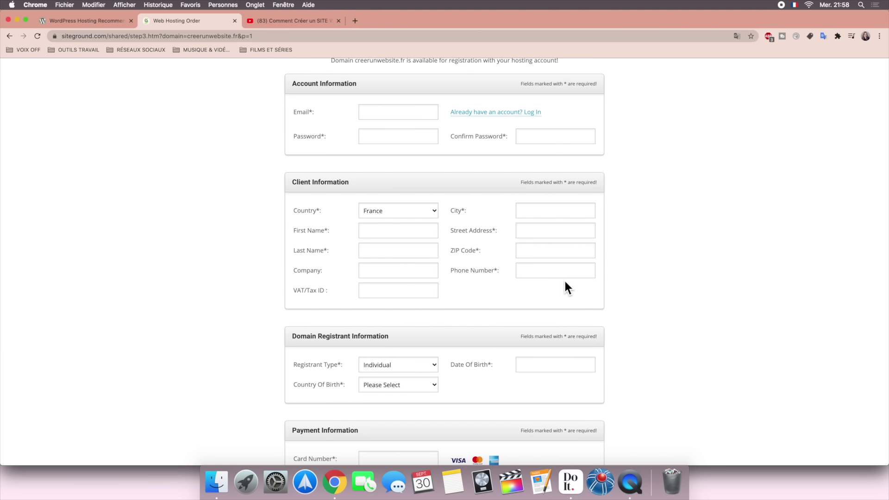
{"action": "scroll", "coordinate": [563, 279], "scroll_direction": "down", "scroll_amount": 3}
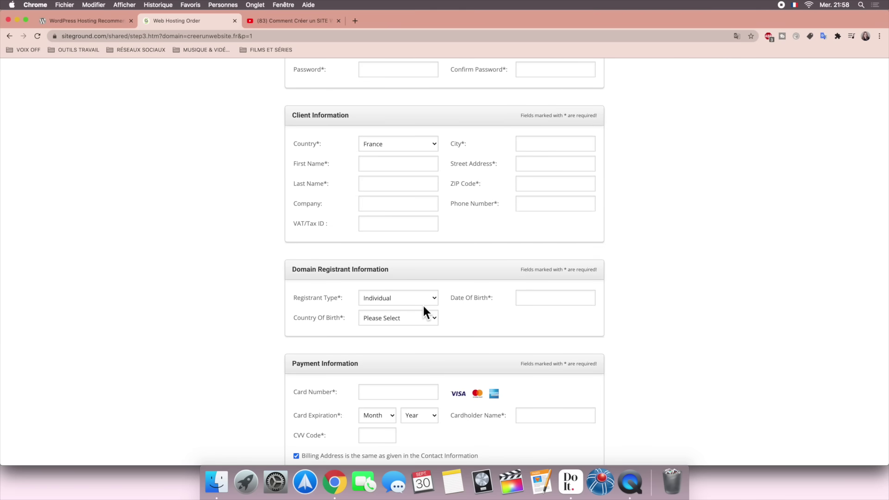
{"action": "scroll", "coordinate": [423, 306], "scroll_direction": "down", "scroll_amount": 4}
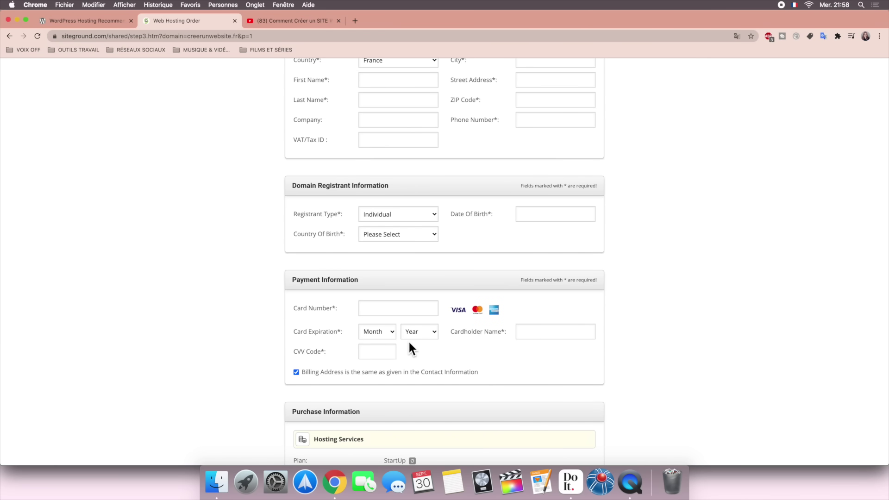
{"action": "scroll", "coordinate": [429, 357], "scroll_direction": "down", "scroll_amount": 1}
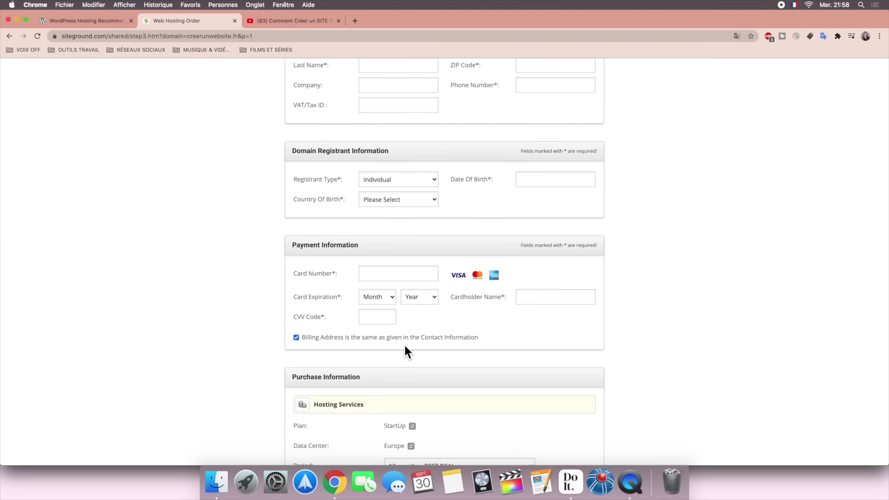
{"action": "scroll", "coordinate": [424, 285], "scroll_direction": "up", "scroll_amount": 10}
{"action": "mouse_move", "coordinate": [673, 49]}
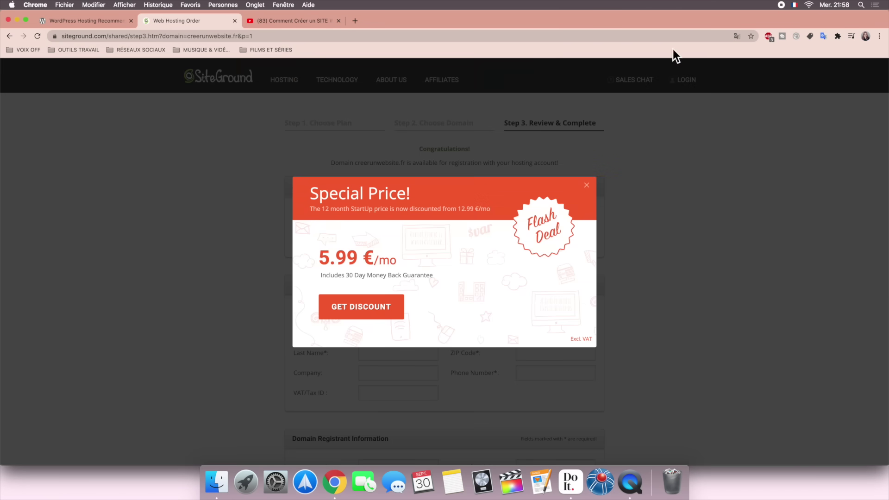
{"action": "left_click", "coordinate": [586, 185]}
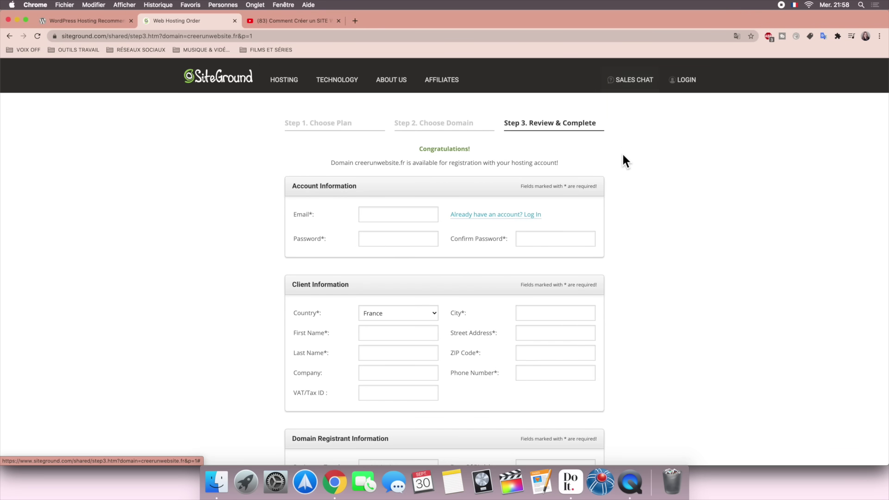
Step: Show the available hosting plans in Purchase Information and keep the StartUp Hosting Plan
{"action": "scroll", "coordinate": [622, 153], "scroll_direction": "down", "scroll_amount": 2}
{"action": "scroll", "coordinate": [622, 158], "scroll_direction": "down", "scroll_amount": 10}
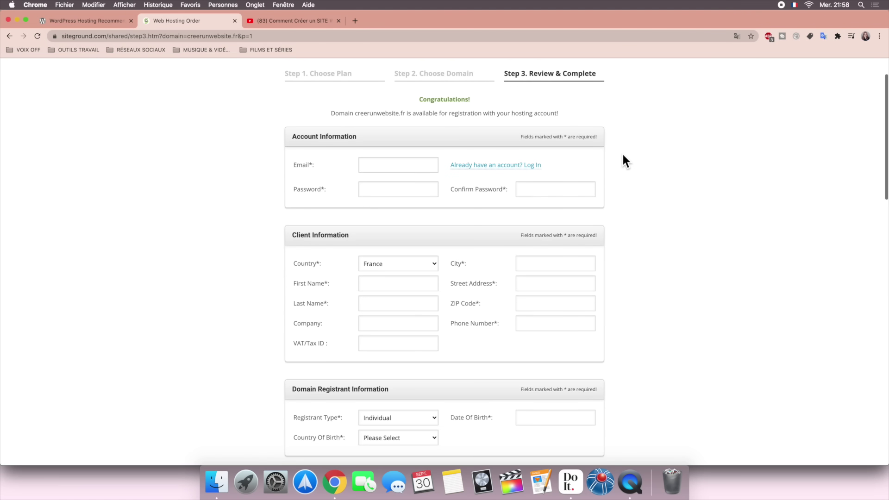
{"action": "scroll", "coordinate": [623, 156], "scroll_direction": "down", "scroll_amount": 2}
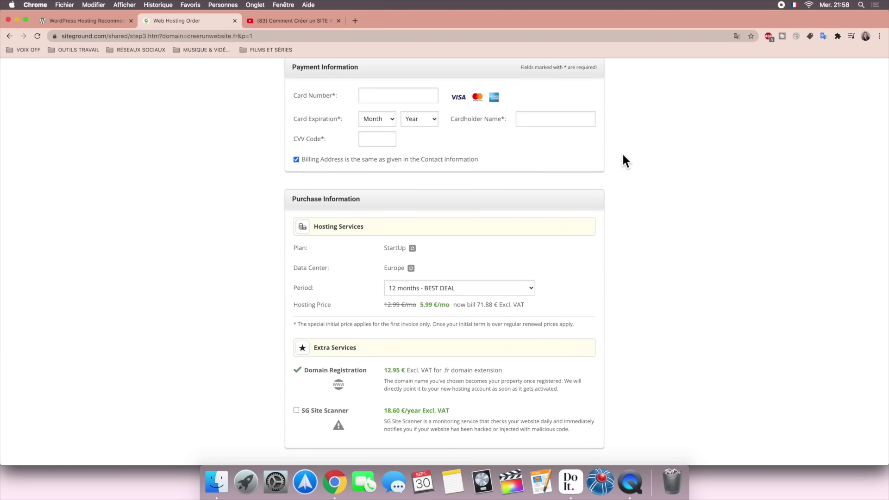
{"action": "scroll", "coordinate": [623, 155], "scroll_direction": "down", "scroll_amount": 2}
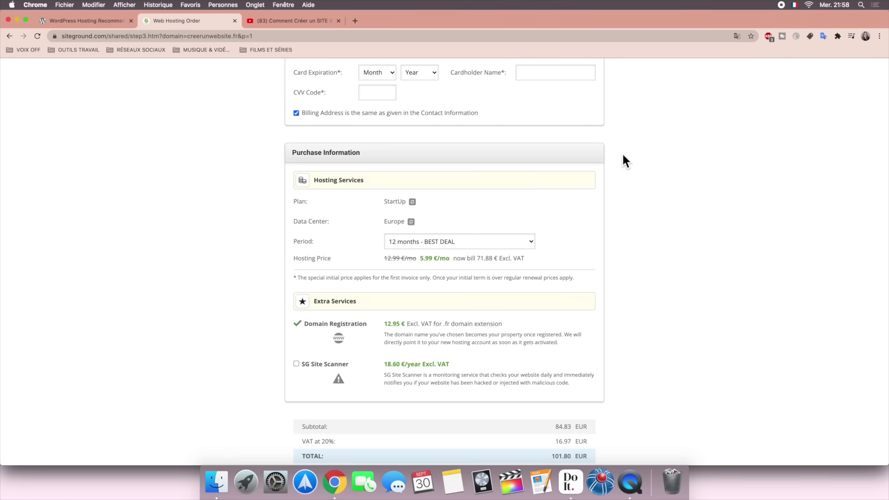
{"action": "scroll", "coordinate": [622, 155], "scroll_direction": "down", "scroll_amount": 1}
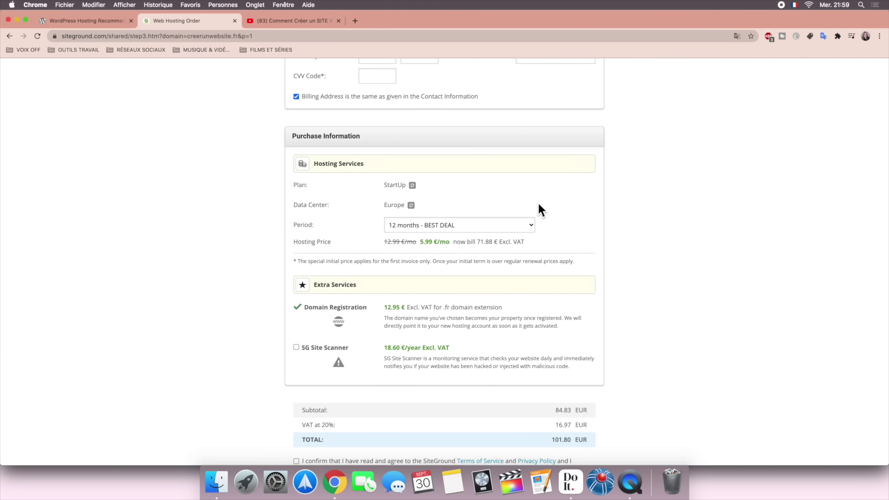
{"action": "left_click", "coordinate": [412, 185]}
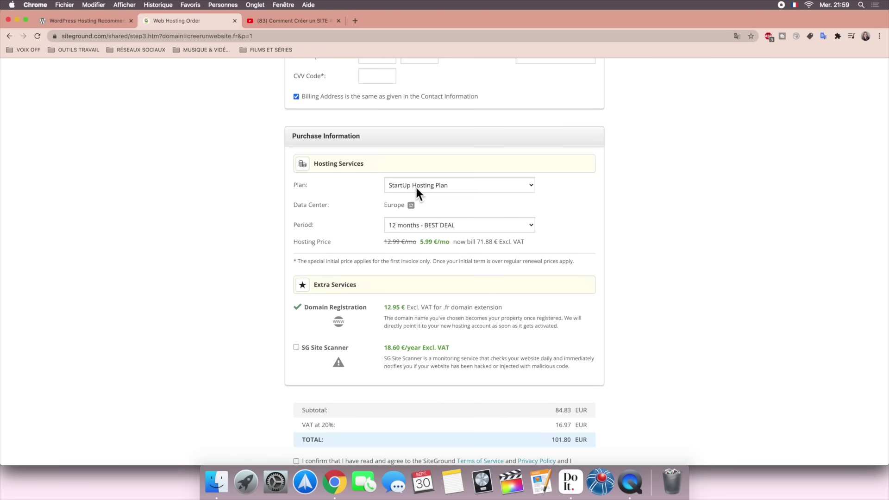
{"action": "left_click", "coordinate": [455, 190]}
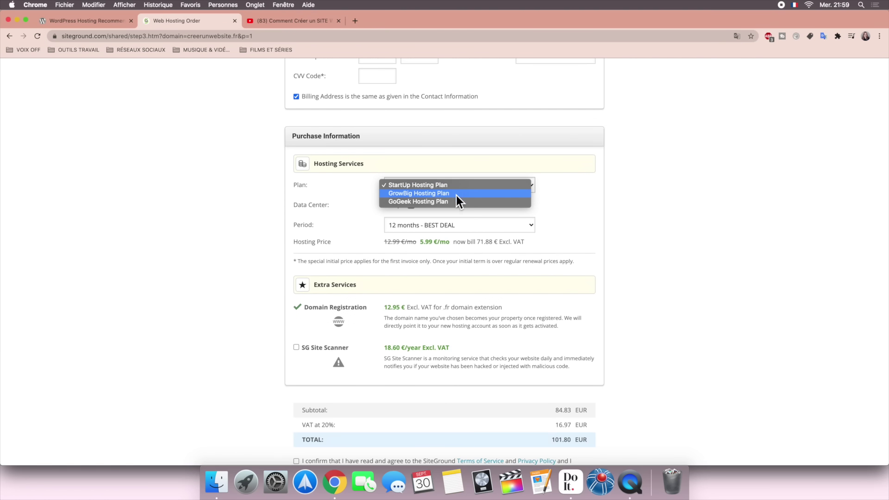
{"action": "left_click", "coordinate": [456, 185]}
Step: Set the data center to United Kingdom, London and keep the hosting period at 12 months
{"action": "left_click", "coordinate": [411, 205]}
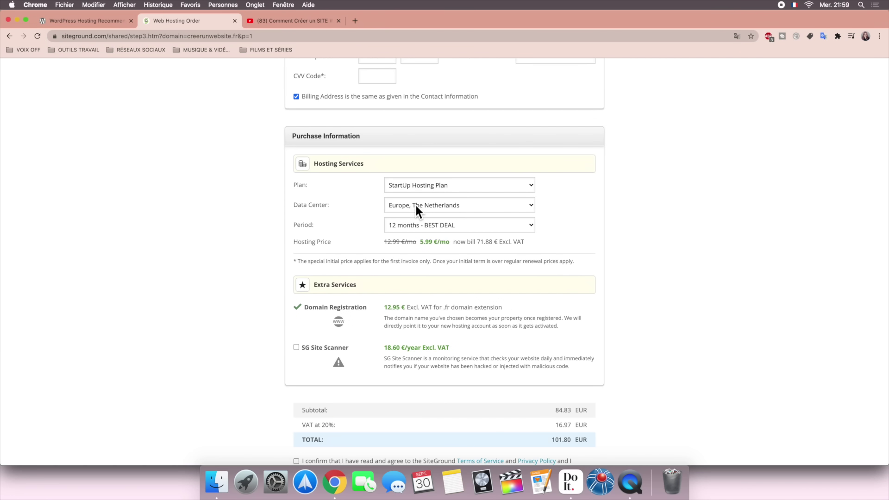
{"action": "left_click", "coordinate": [473, 209]}
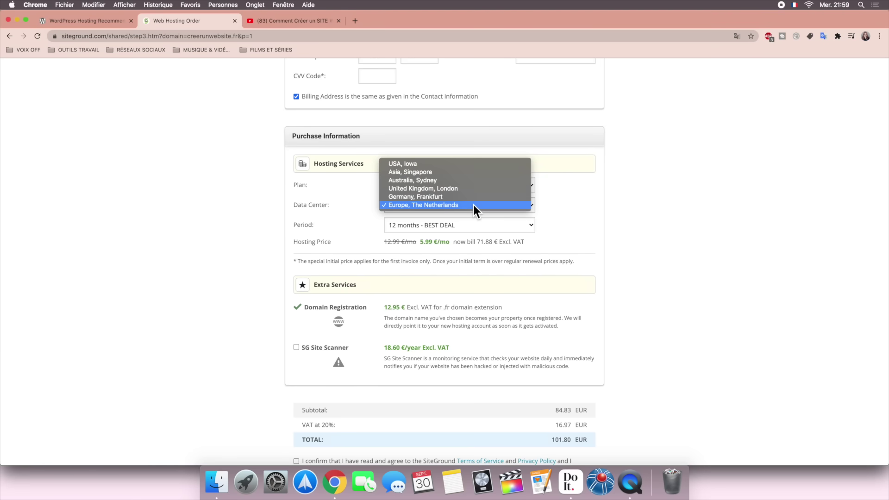
{"action": "left_click", "coordinate": [473, 209]}
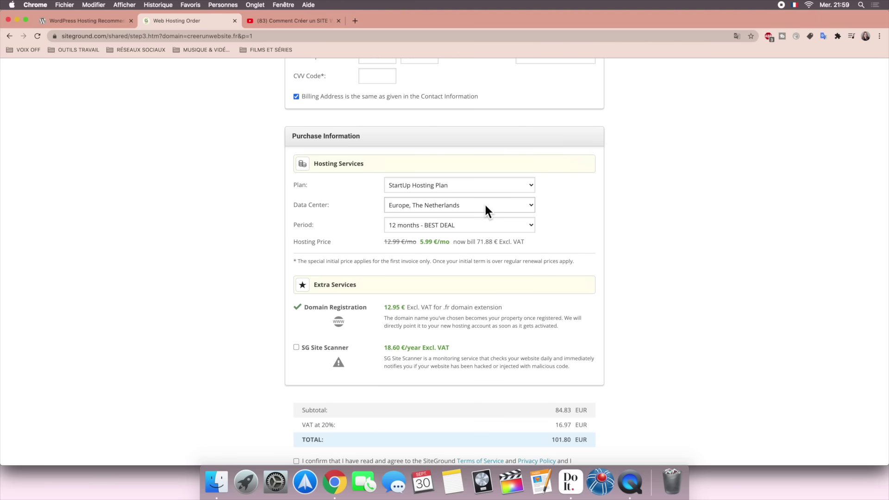
{"action": "left_click", "coordinate": [485, 206]}
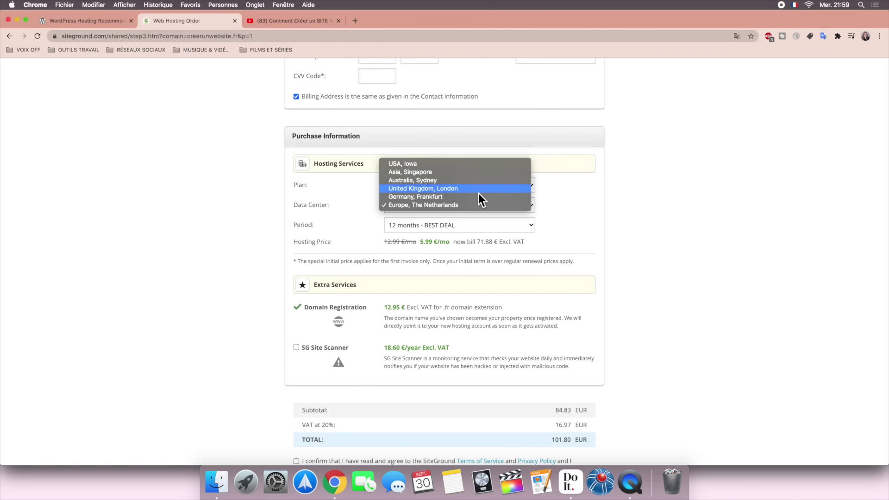
{"action": "left_click", "coordinate": [478, 193]}
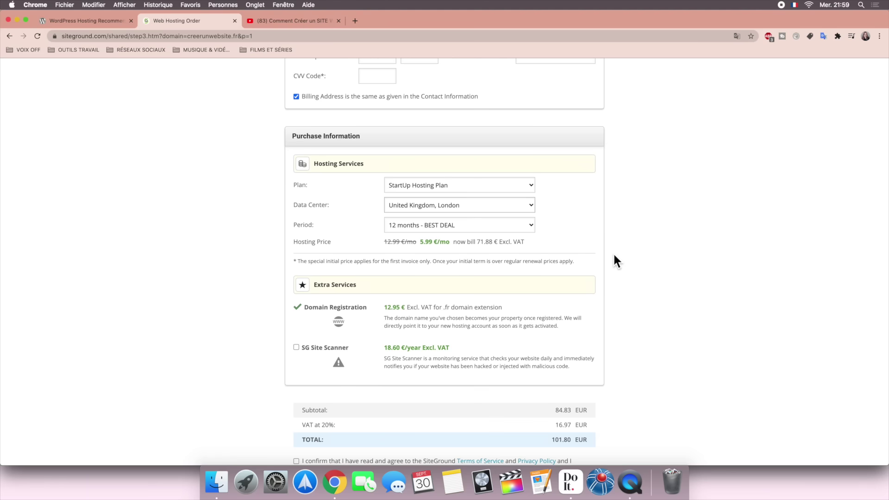
{"action": "left_click", "coordinate": [458, 227]}
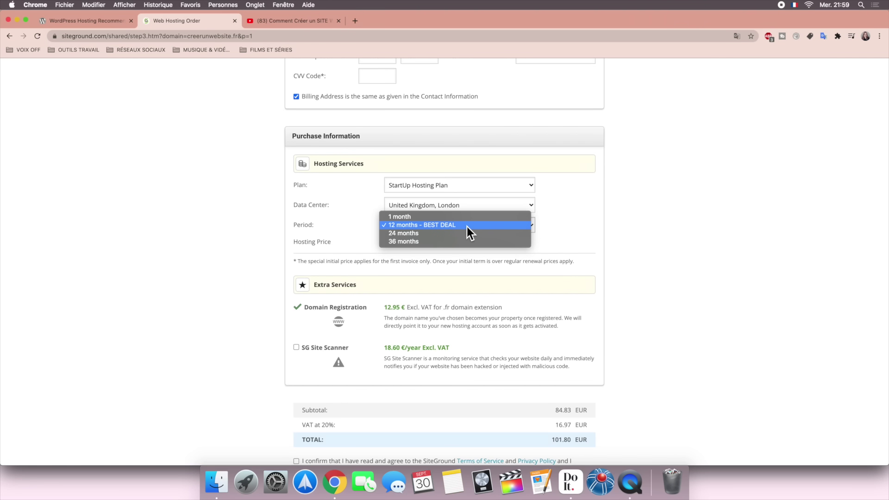
{"action": "left_click", "coordinate": [466, 226]}
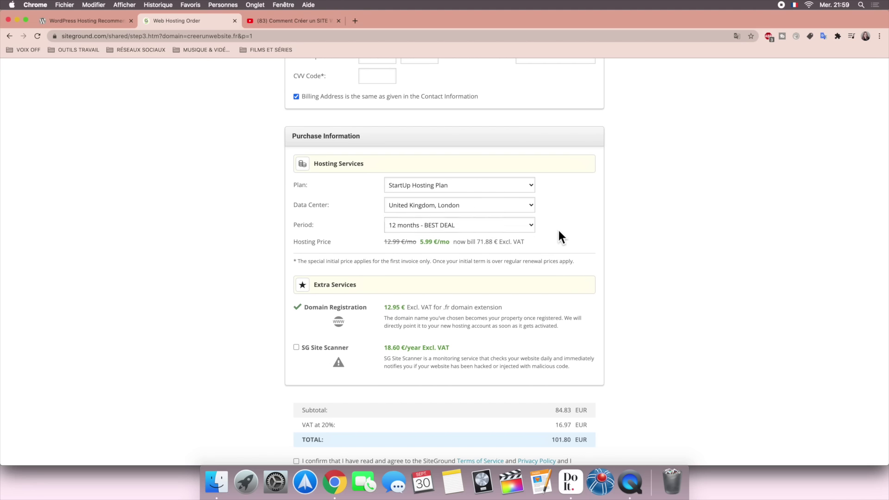
Step: Check the order total and terms below the purchase information, and proceed to the Customer Area once the account is created
{"action": "scroll", "coordinate": [558, 231], "scroll_direction": "down", "scroll_amount": 3}
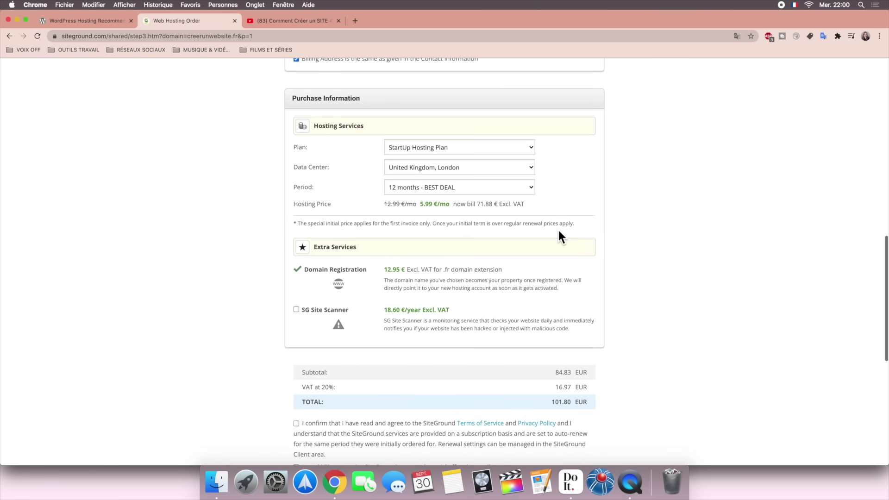
{"action": "scroll", "coordinate": [557, 228], "scroll_direction": "down", "scroll_amount": 4}
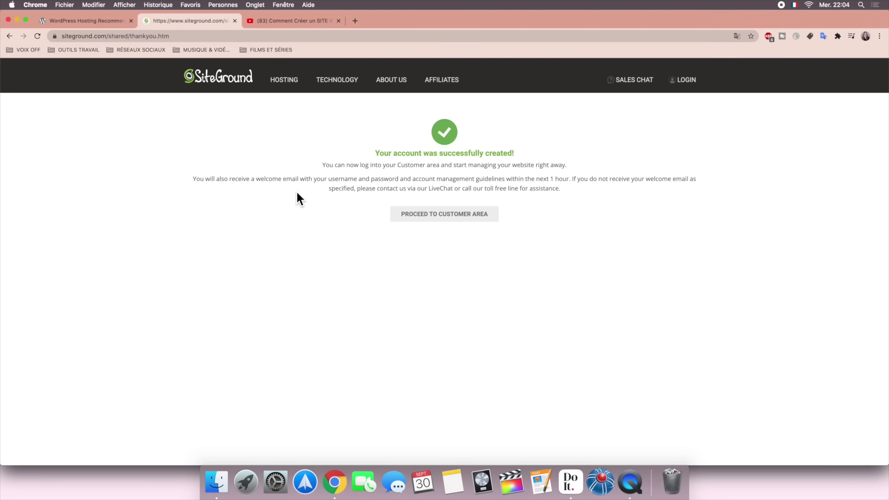
{"action": "left_click", "coordinate": [402, 219]}
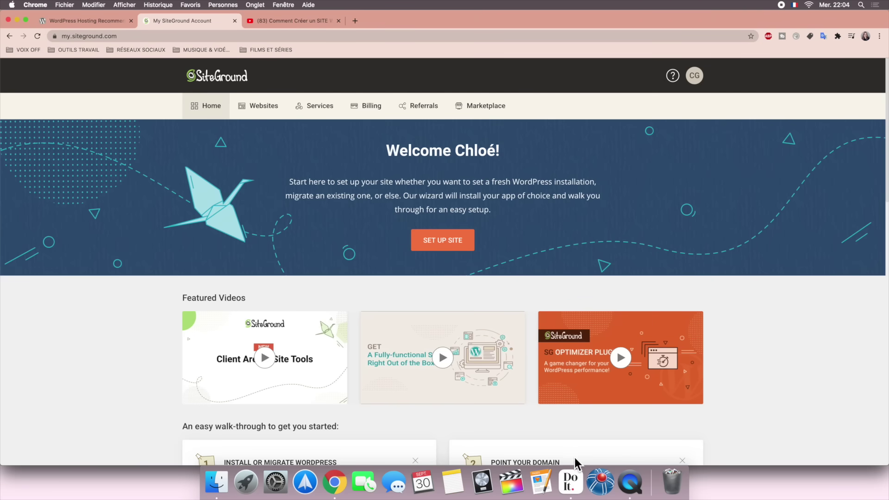
Step: Switch to Do It, mark "1. Obtenir un hébergement et un domaine" as done in Créer un site, and minimise the window
{"action": "left_click", "coordinate": [576, 481]}
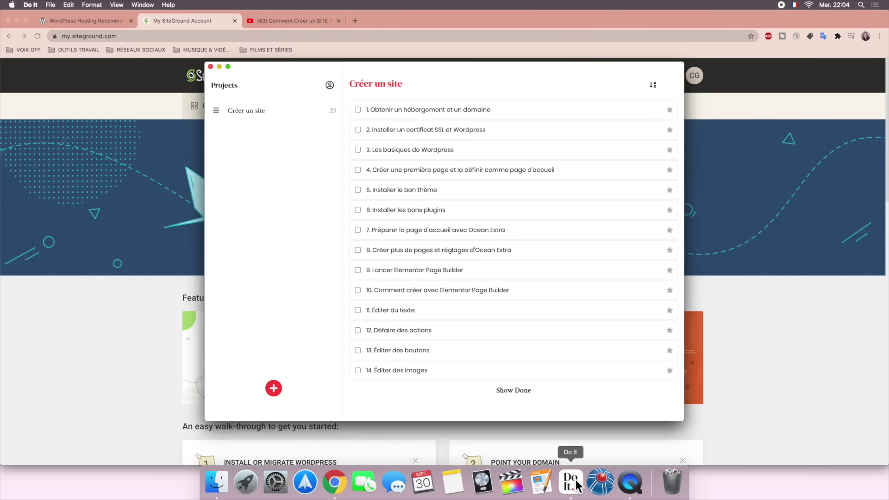
{"action": "left_click", "coordinate": [359, 110]}
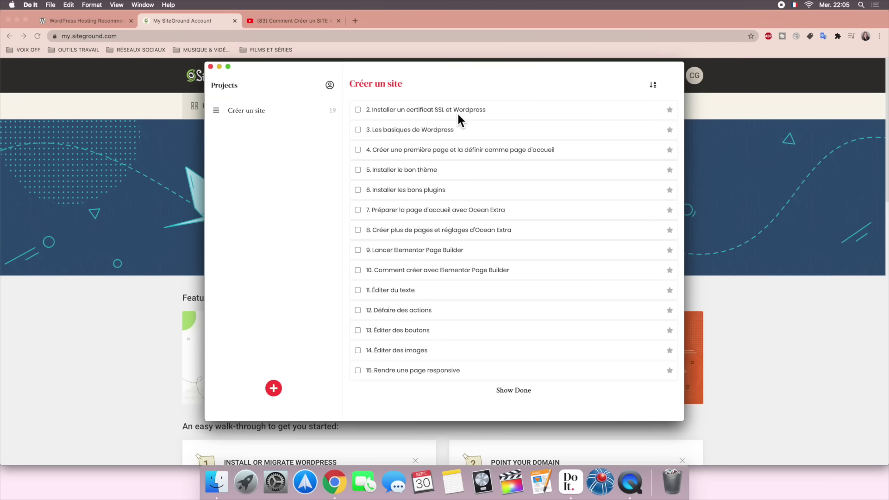
{"action": "left_click", "coordinate": [219, 66]}
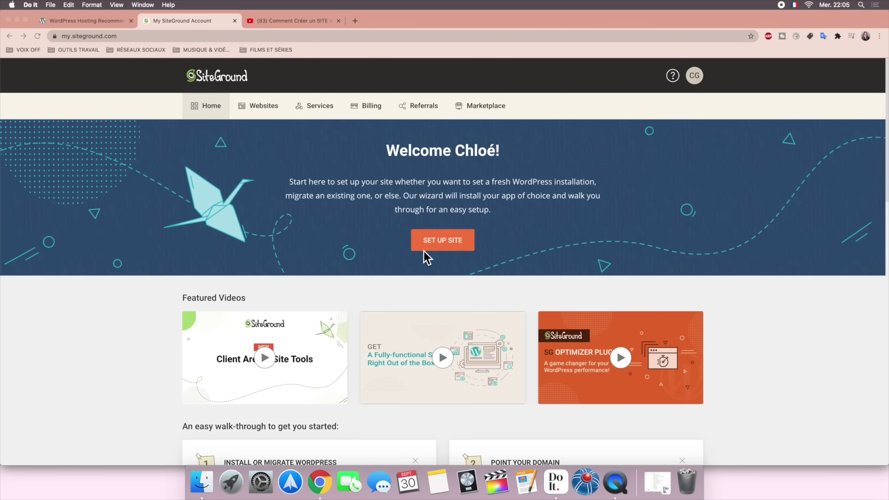
Step: Set up creerunwebsite.fr as an empty site without extras, and go to its Site Tools
{"action": "left_click", "coordinate": [439, 245]}
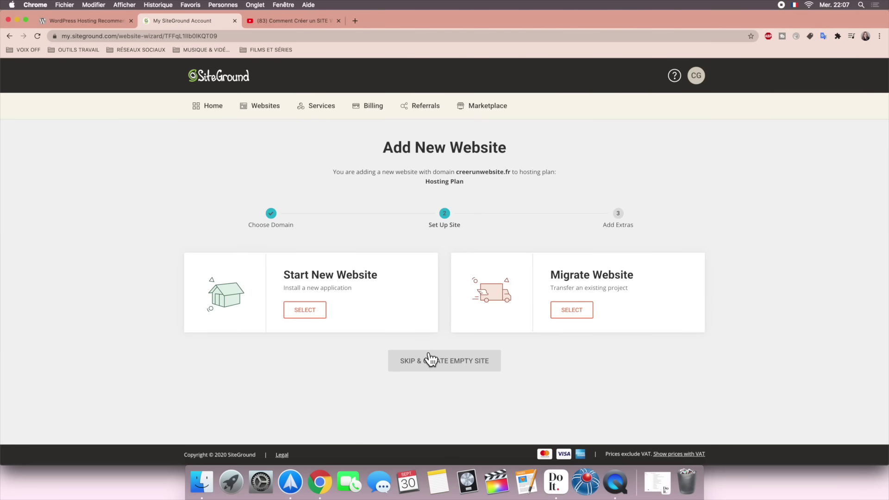
{"action": "left_click", "coordinate": [431, 360]}
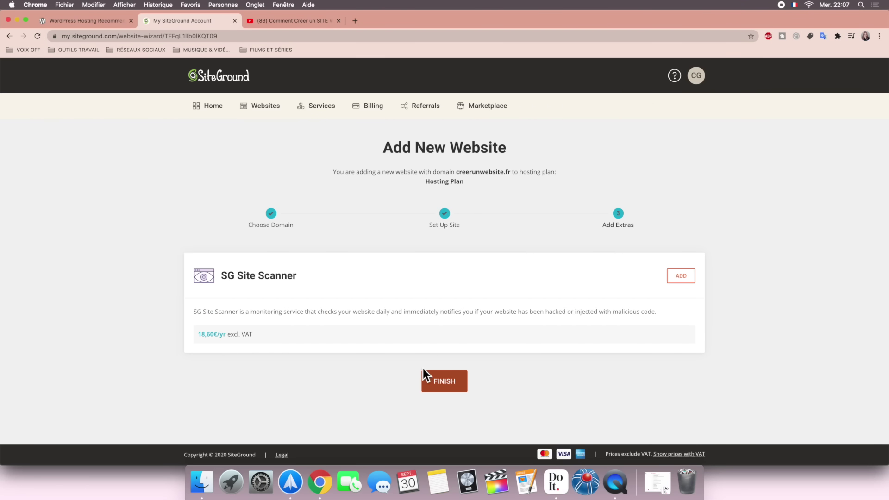
{"action": "left_click", "coordinate": [448, 387]}
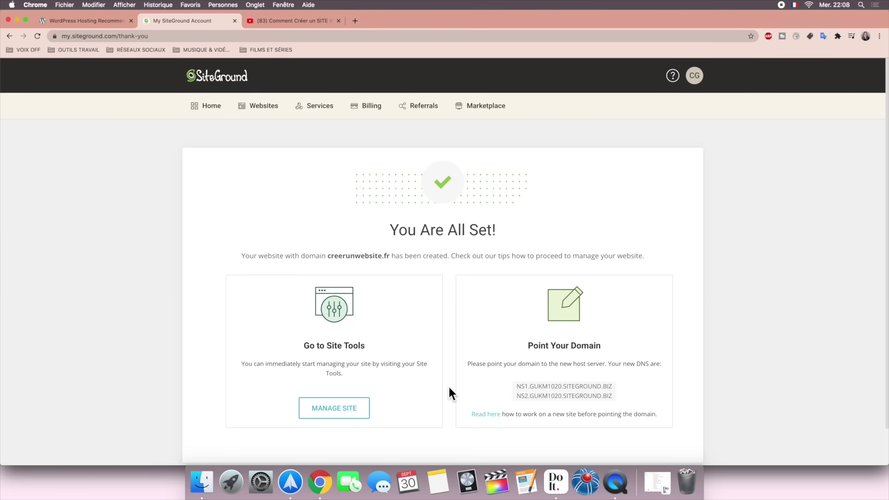
{"action": "scroll", "coordinate": [448, 387], "scroll_direction": "down", "scroll_amount": 2}
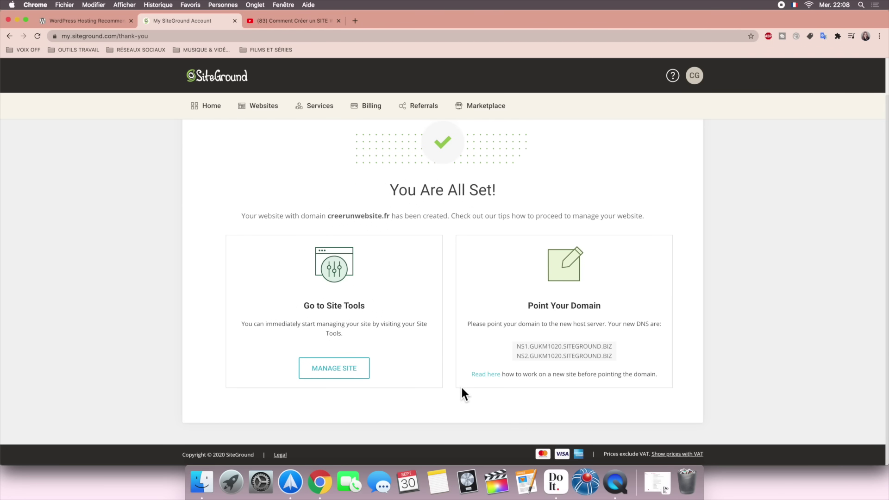
{"action": "left_click", "coordinate": [350, 377]}
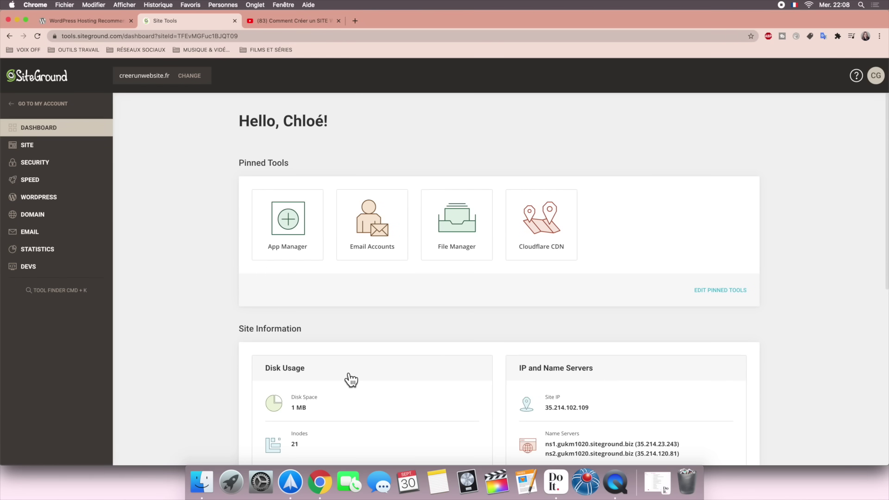
Step: Copy the Site Tools dashboard address and load it in a new browser tab
{"action": "left_click", "coordinate": [148, 37]}
{"action": "key", "text": "super+c"}
{"action": "right_click", "coordinate": [147, 36]}
{"action": "left_click", "coordinate": [173, 99]}
{"action": "key", "text": "super+t"}
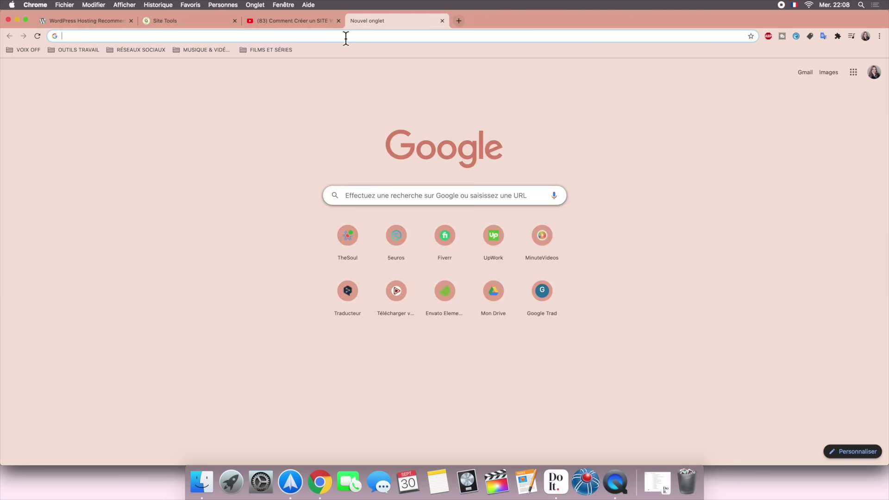
{"action": "right_click", "coordinate": [345, 36]}
{"action": "left_click", "coordinate": [355, 79]}
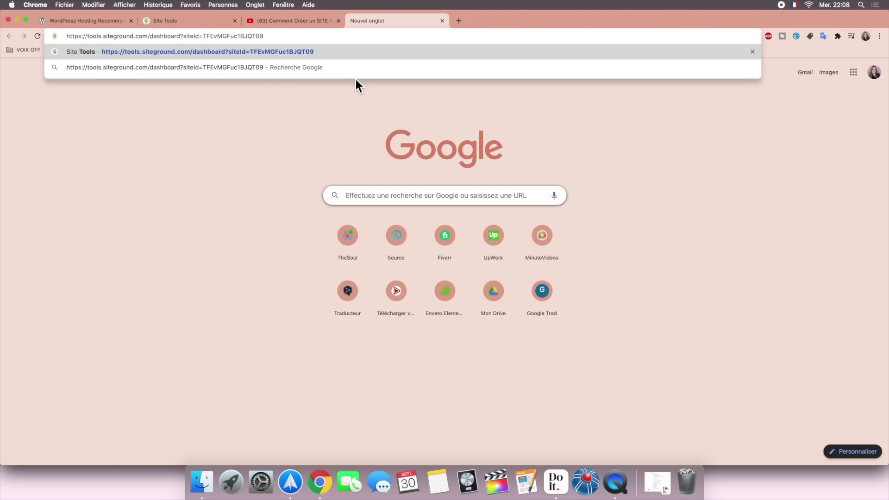
{"action": "left_click", "coordinate": [73, 42]}
{"action": "key", "text": "Return"}
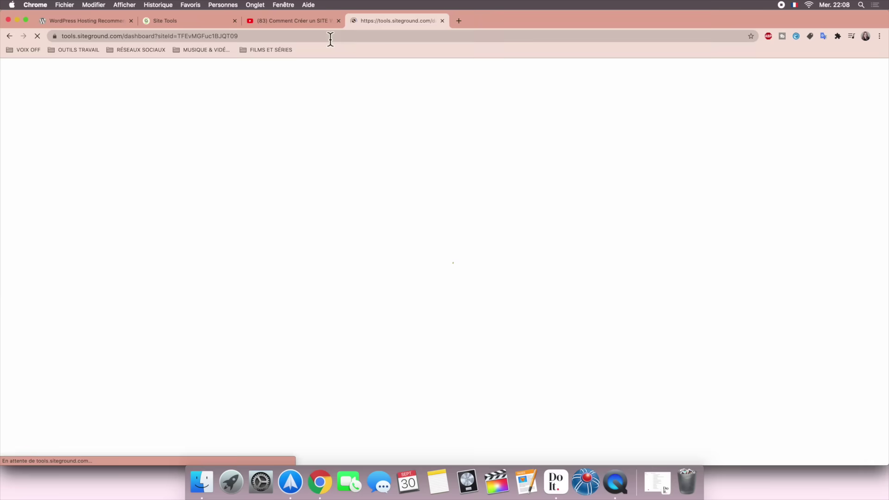
Step: View the connection security information of the duplicate Site Tools page, and close that browser tab
{"action": "left_click", "coordinate": [56, 37]}
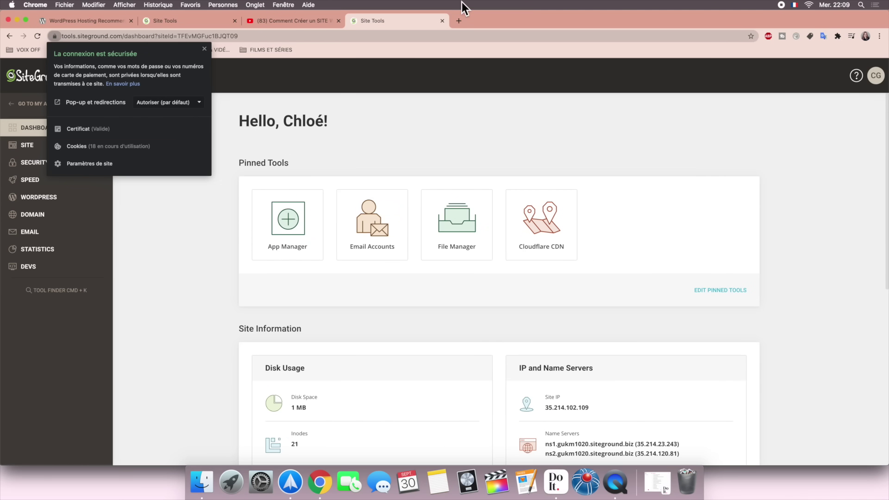
{"action": "left_click", "coordinate": [442, 21]}
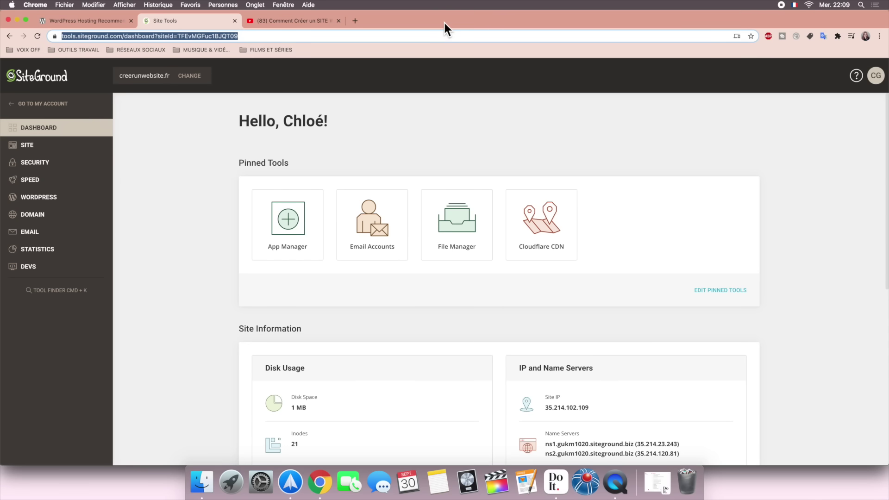
{"action": "left_click", "coordinate": [193, 195]}
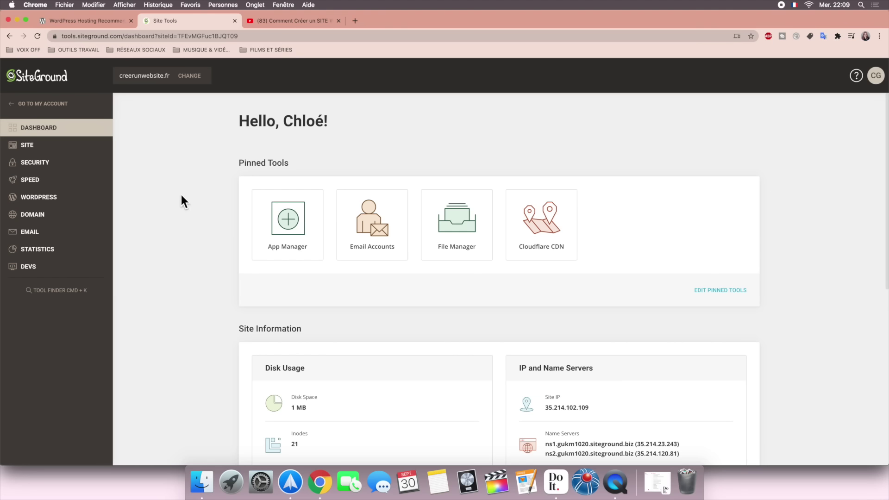
Step: Install a Let's Encrypt SSL certificate for creerunwebsite.fr in the SSL Manager
{"action": "left_click", "coordinate": [16, 165]}
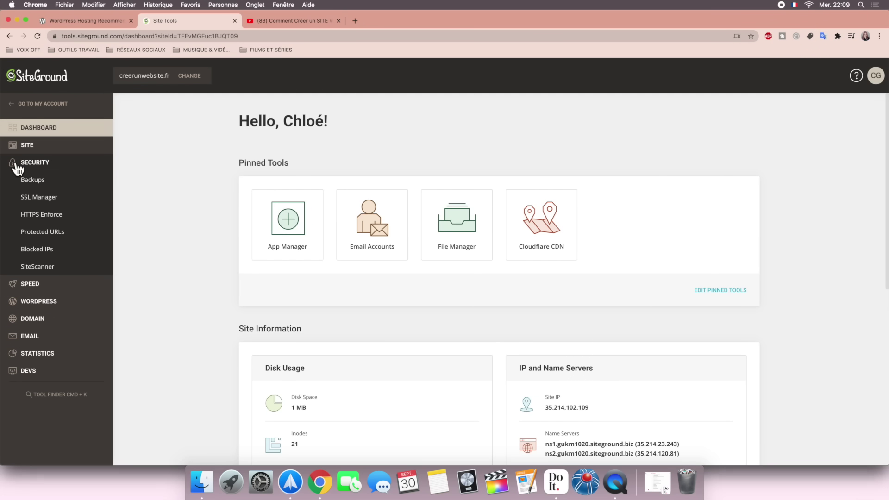
{"action": "left_click", "coordinate": [27, 200]}
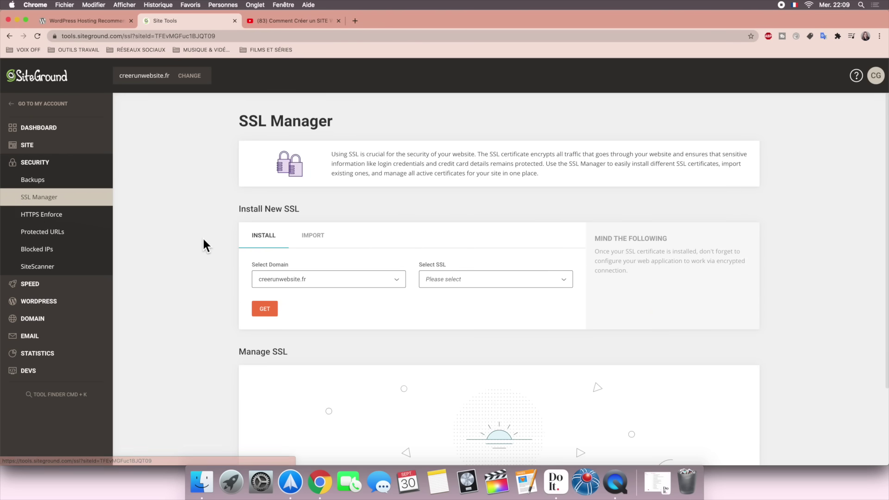
{"action": "scroll", "coordinate": [205, 244], "scroll_direction": "down", "scroll_amount": 3}
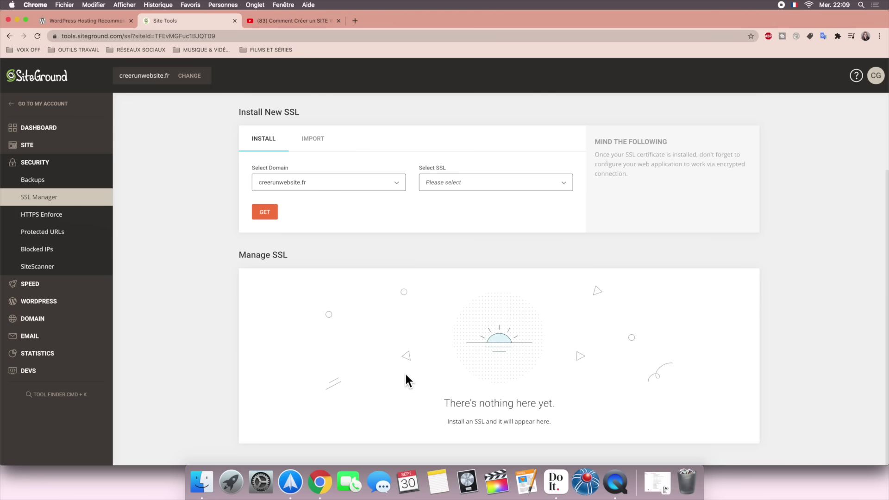
{"action": "scroll", "coordinate": [406, 375], "scroll_direction": "up", "scroll_amount": 3}
{"action": "left_click", "coordinate": [396, 281]}
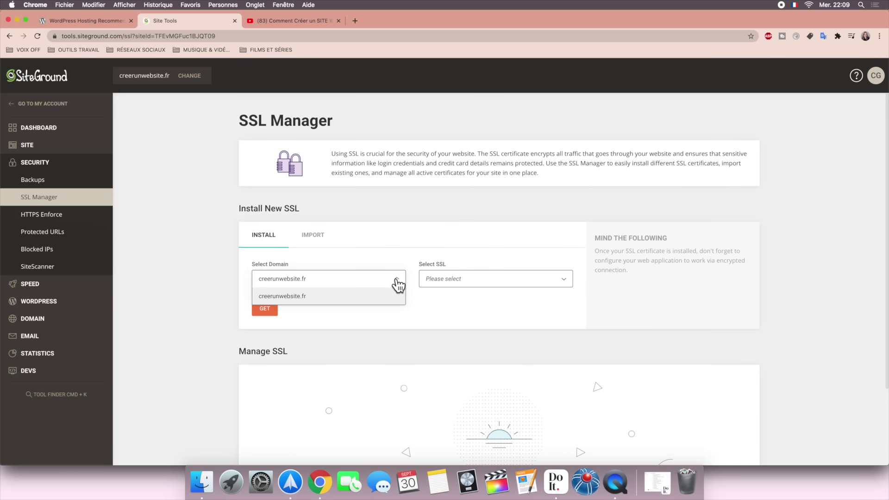
{"action": "left_click", "coordinate": [391, 296]}
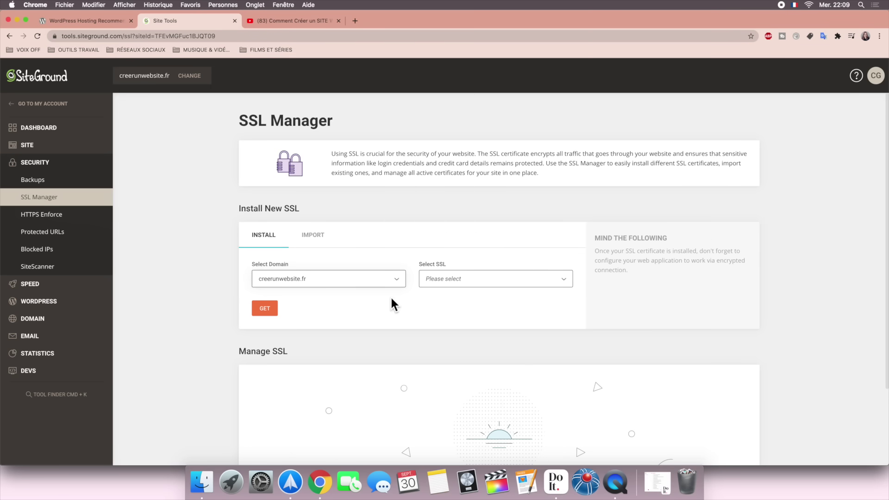
{"action": "left_click", "coordinate": [548, 288]}
{"action": "left_click", "coordinate": [554, 302]}
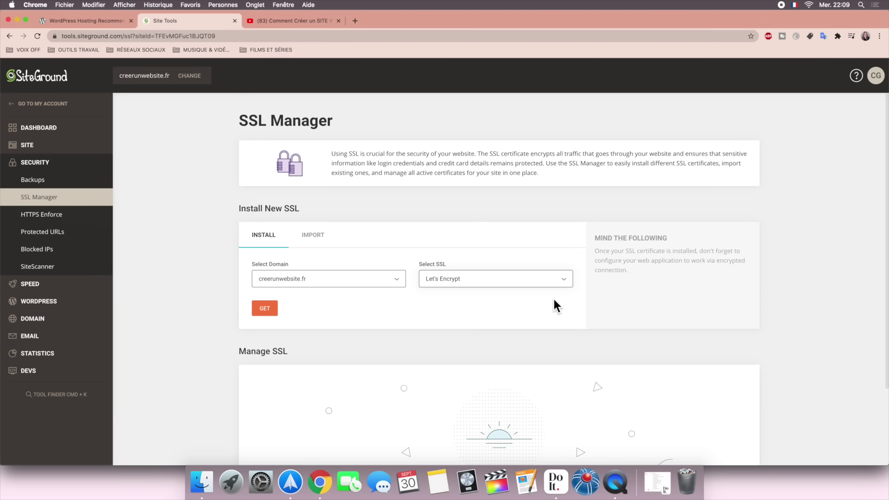
{"action": "left_click", "coordinate": [271, 307]}
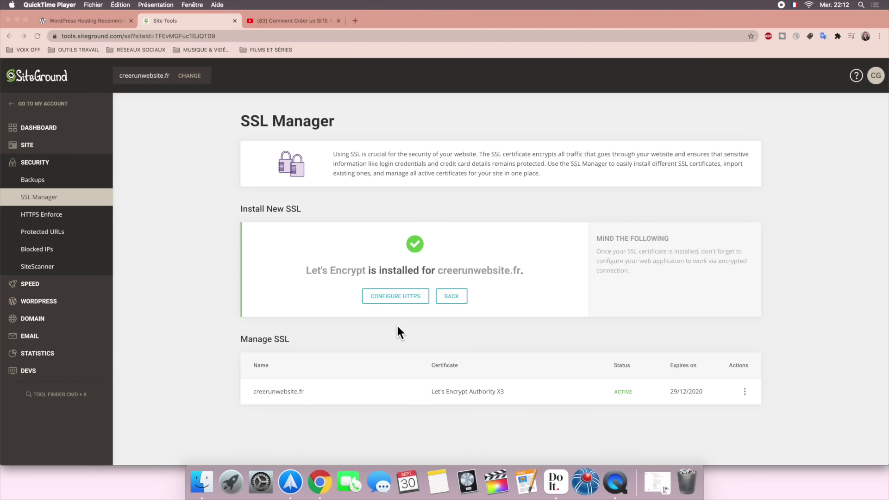
Step: Go to the SiteGround Help Center and show the Helpdesk contact options
{"action": "left_click", "coordinate": [857, 82]}
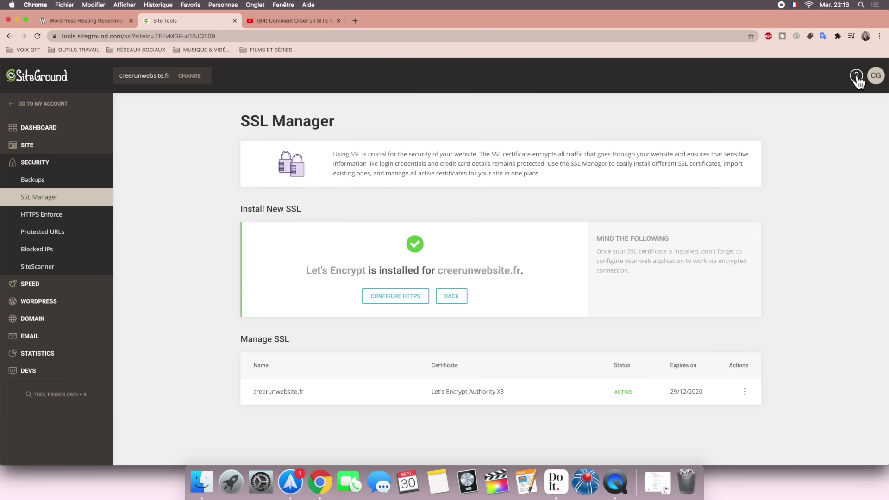
{"action": "left_click", "coordinate": [857, 79]}
{"action": "left_click", "coordinate": [749, 229]}
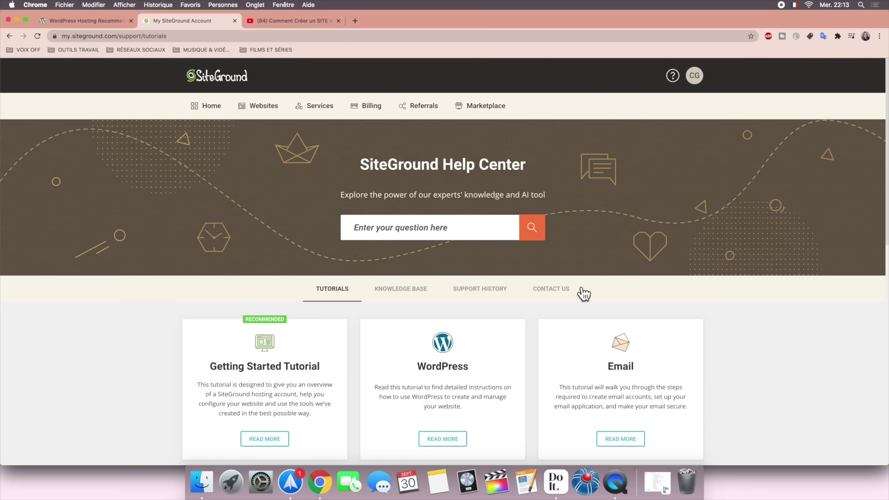
{"action": "scroll", "coordinate": [579, 308], "scroll_direction": "down", "scroll_amount": 2}
{"action": "left_click", "coordinate": [548, 259]}
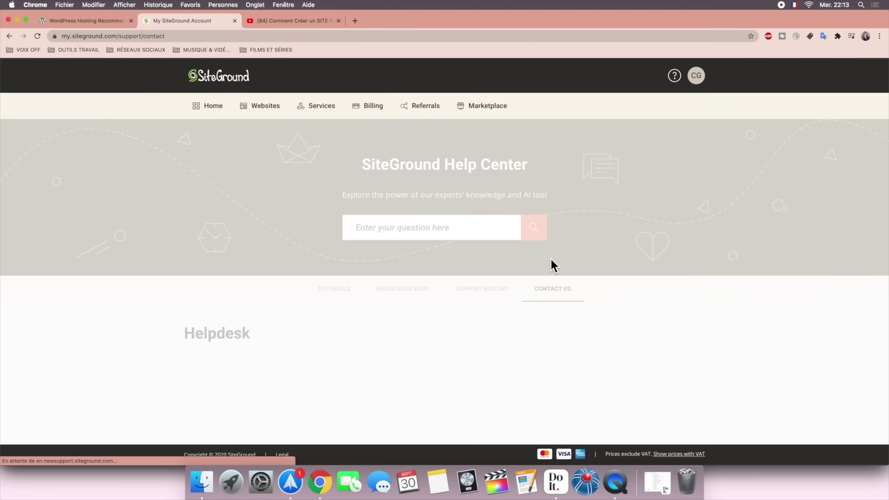
{"action": "scroll", "coordinate": [551, 259], "scroll_direction": "down", "scroll_amount": 2}
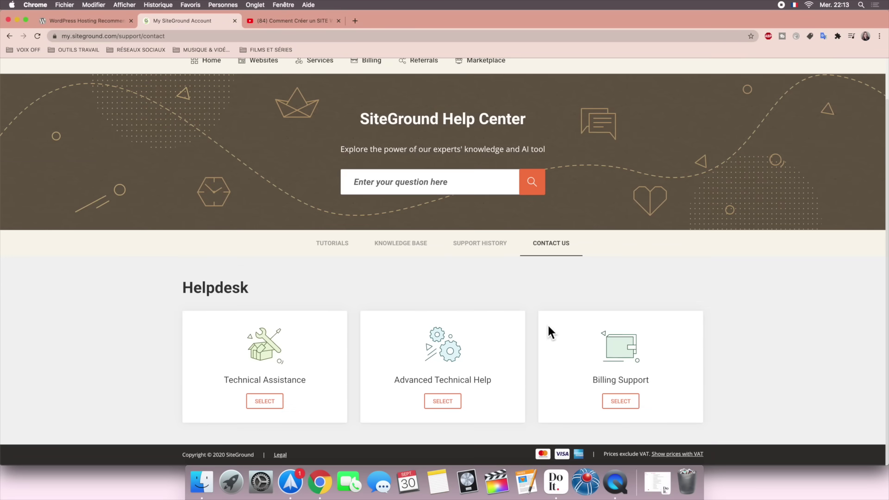
Step: Show the Advanced Technical Help inquiry form for the Site Slow topic and review the other topics without posting
{"action": "left_click", "coordinate": [441, 405]}
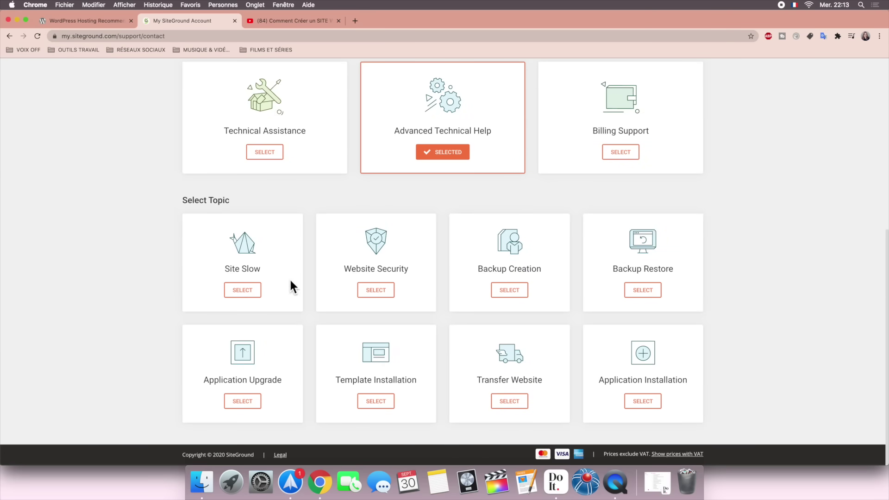
{"action": "left_click", "coordinate": [244, 292]}
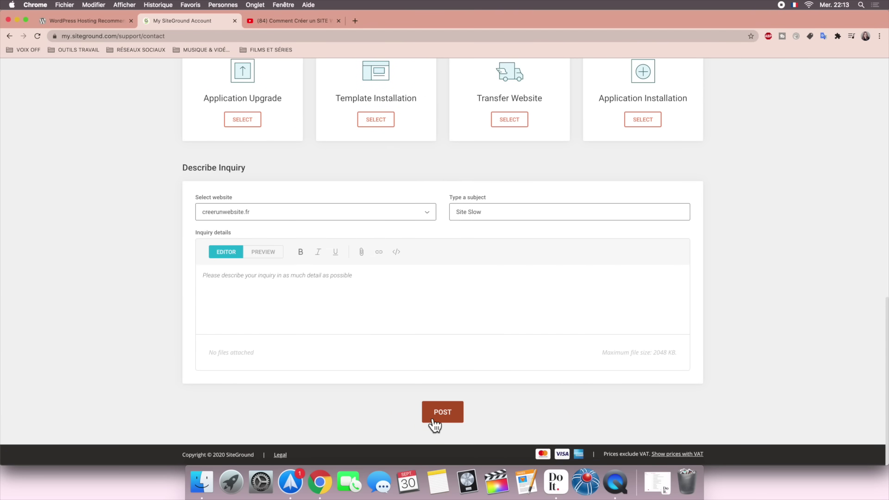
{"action": "scroll", "coordinate": [393, 218], "scroll_direction": "up", "scroll_amount": 5}
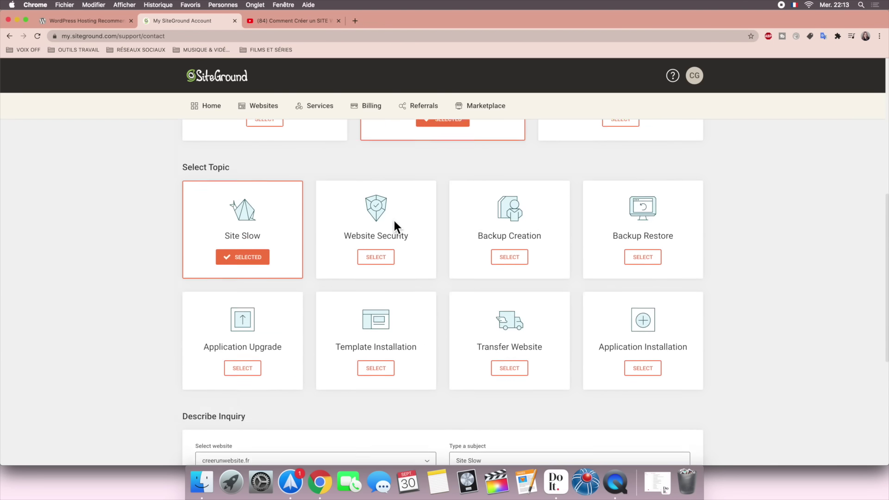
{"action": "scroll", "coordinate": [393, 221], "scroll_direction": "up", "scroll_amount": 5}
Step: Return to the Site Tools of creerunwebsite.fr, check its certificate in the SSL Manager, and turn on HTTPS Enforce
{"action": "left_click", "coordinate": [266, 112]}
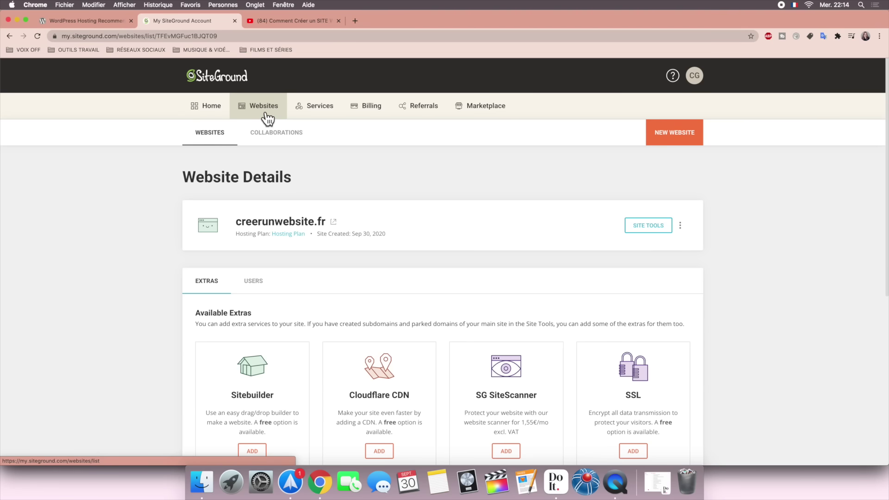
{"action": "left_click", "coordinate": [645, 232]}
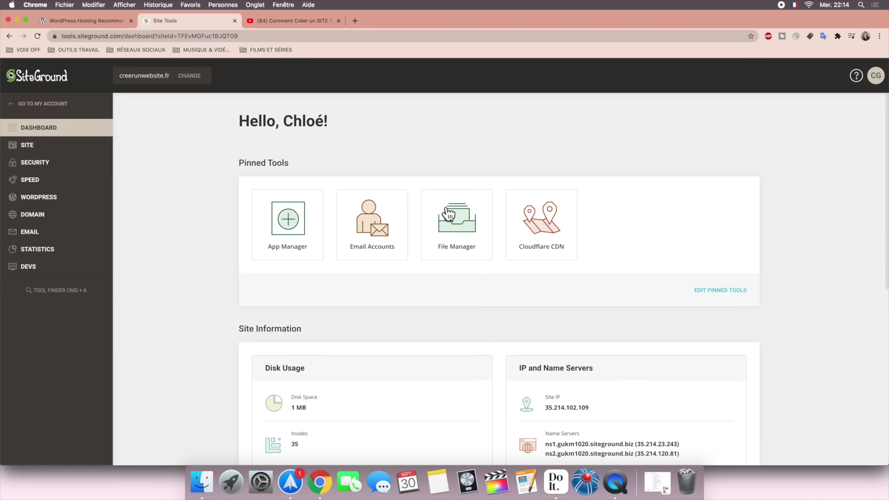
{"action": "left_click", "coordinate": [35, 167]}
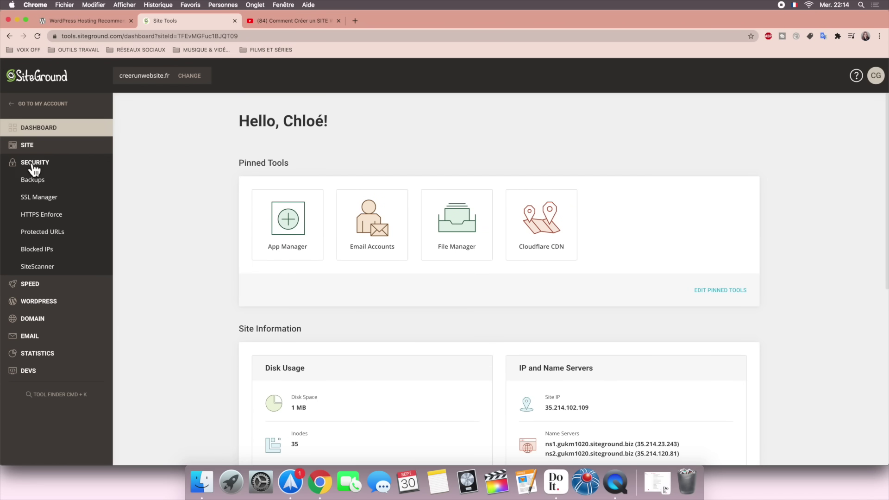
{"action": "left_click", "coordinate": [36, 198]}
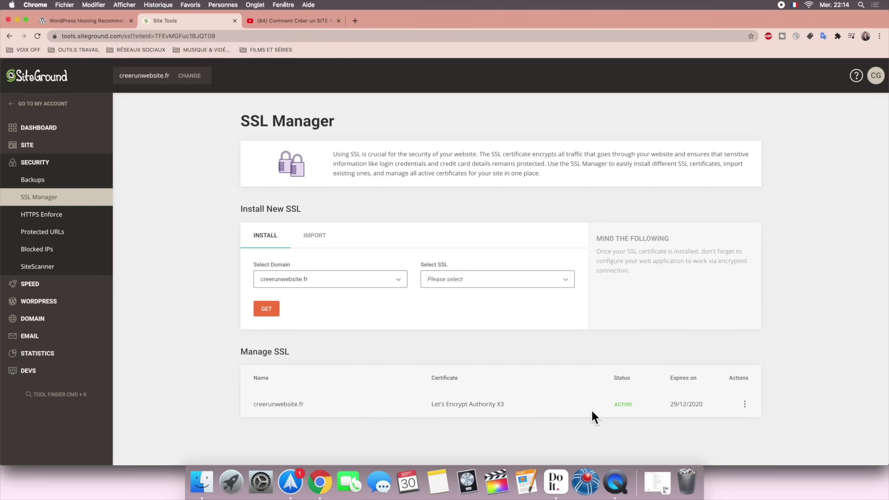
{"action": "left_click", "coordinate": [52, 215]}
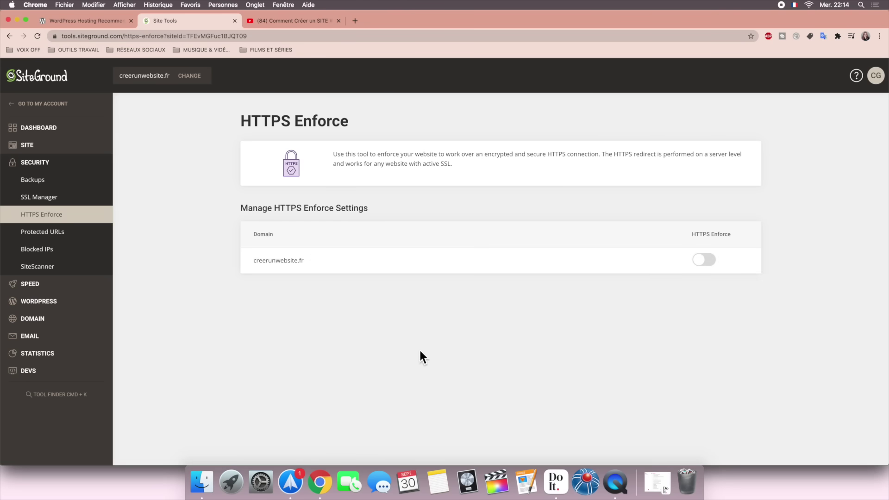
{"action": "left_click", "coordinate": [703, 260]}
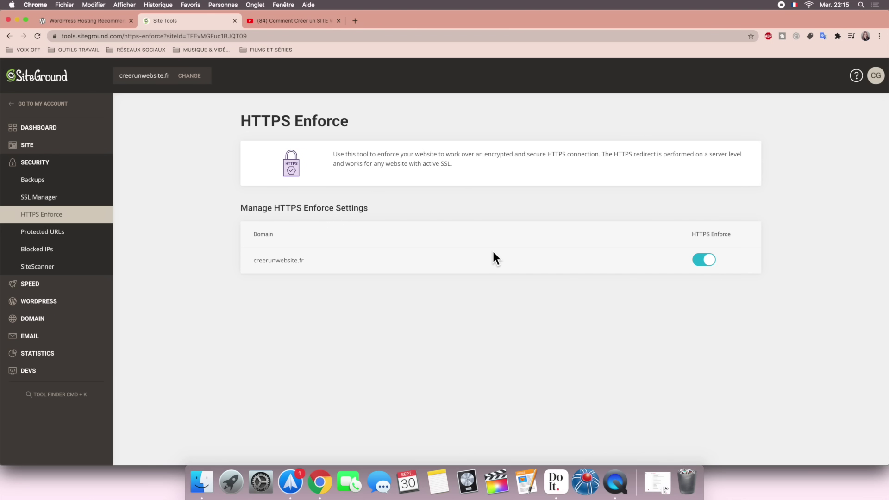
Step: Start a new plain WordPress installation, without WooCommerce, on the domain creerunwebsite.fr
{"action": "left_click", "coordinate": [65, 302]}
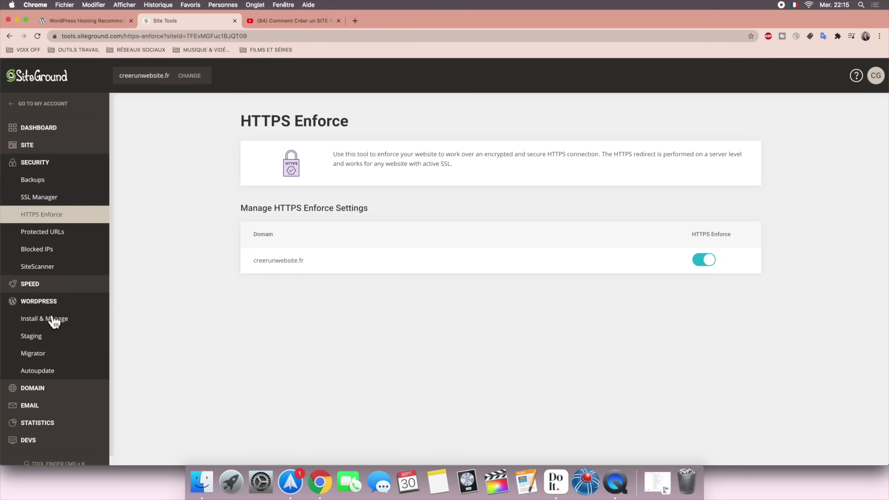
{"action": "left_click", "coordinate": [48, 324]}
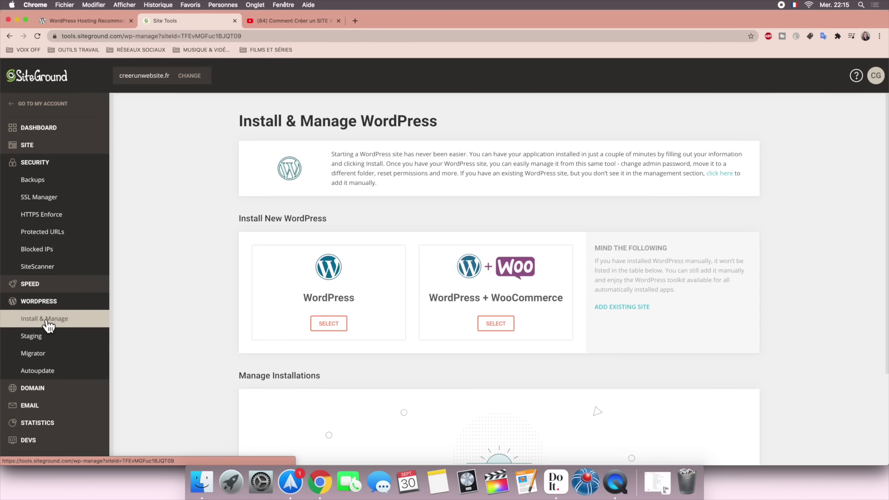
{"action": "left_click", "coordinate": [324, 329]}
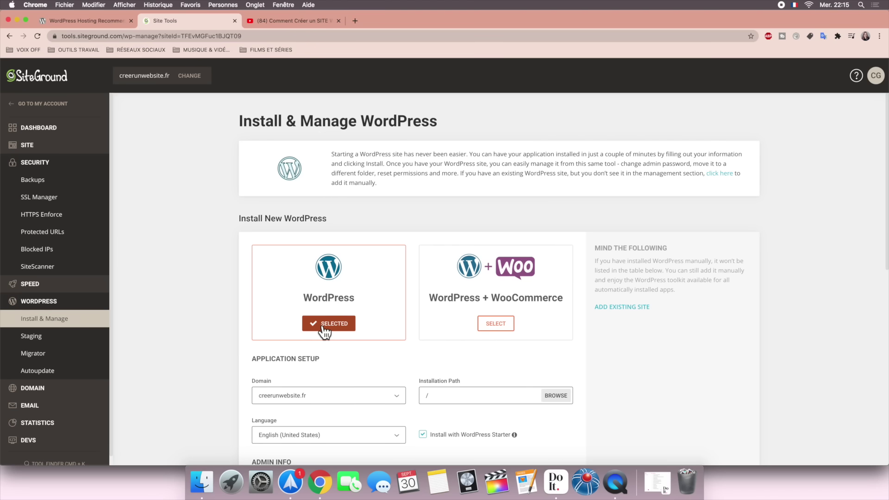
{"action": "scroll", "coordinate": [343, 390], "scroll_direction": "down", "scroll_amount": 2}
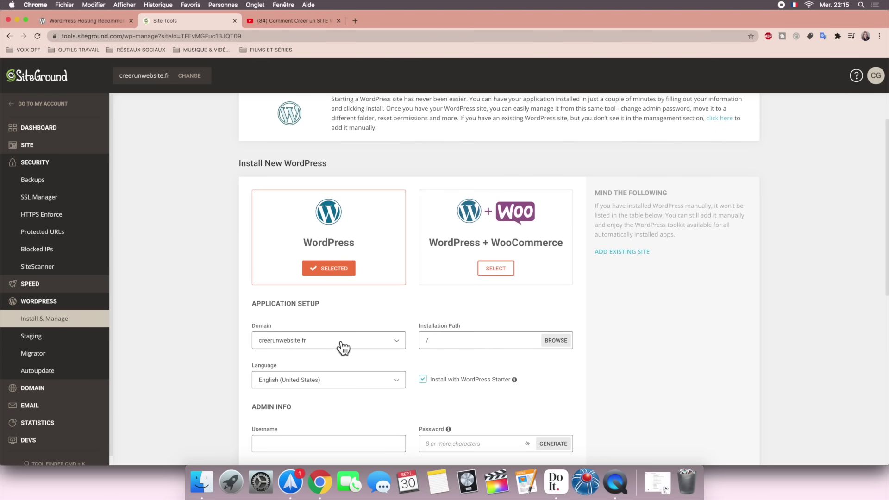
{"action": "left_click", "coordinate": [342, 347]}
{"action": "left_click", "coordinate": [344, 358]}
{"action": "scroll", "coordinate": [399, 372], "scroll_direction": "down", "scroll_amount": 2}
Step: Set the installation language to French (France) and exclude WordPress Starter from the installation
{"action": "left_click", "coordinate": [388, 343]}
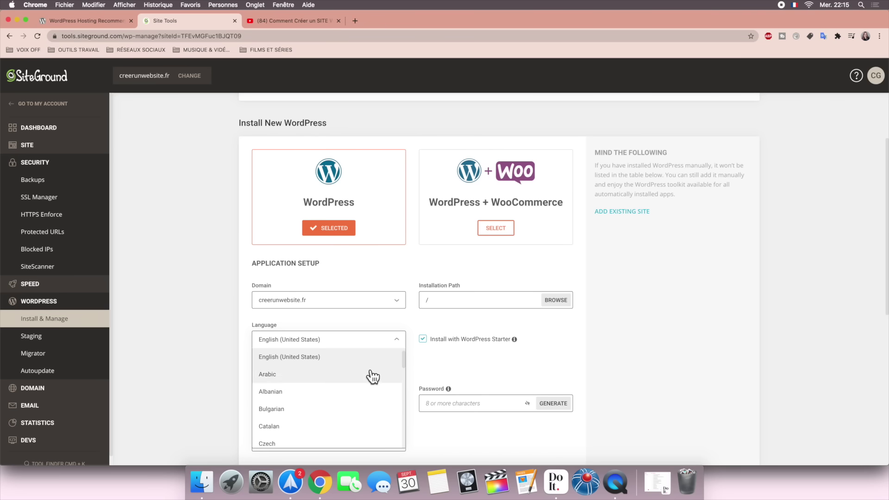
{"action": "scroll", "coordinate": [354, 405], "scroll_direction": "down", "scroll_amount": 5}
{"action": "left_click", "coordinate": [353, 400]}
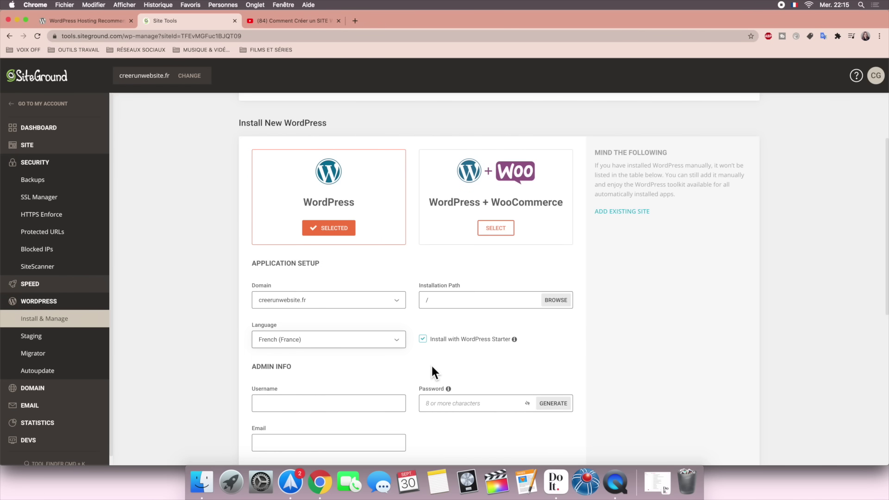
{"action": "left_click", "coordinate": [427, 343]}
{"action": "scroll", "coordinate": [429, 374], "scroll_direction": "down", "scroll_amount": 2}
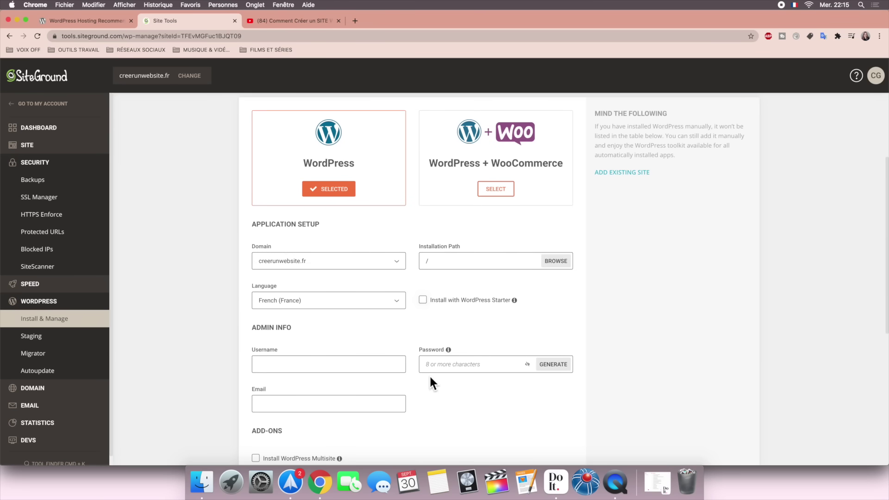
{"action": "left_click", "coordinate": [338, 365]}
{"action": "scroll", "coordinate": [339, 369], "scroll_direction": "down", "scroll_amount": 1}
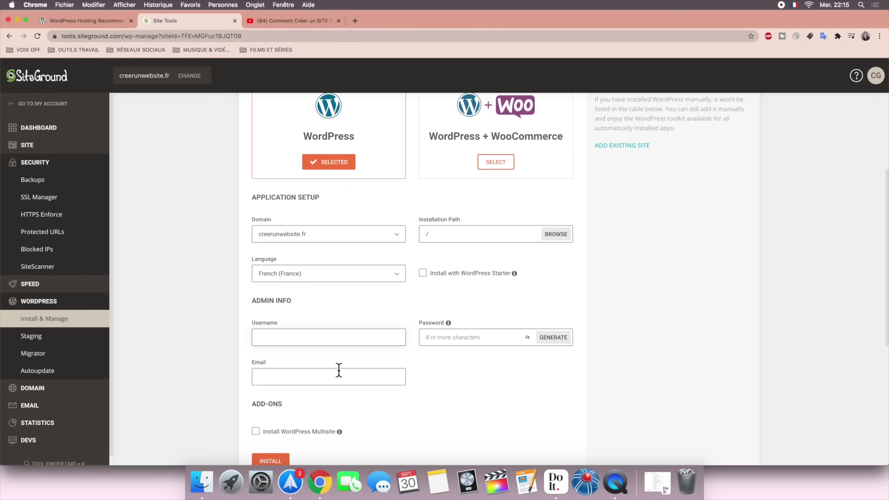
{"action": "left_click", "coordinate": [452, 381]}
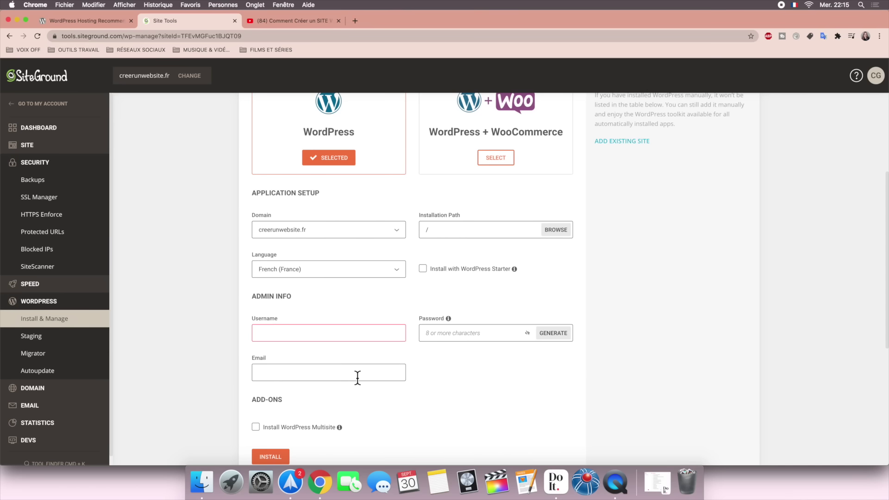
{"action": "left_click", "coordinate": [366, 342]}
{"action": "type", "text": "Cha"}
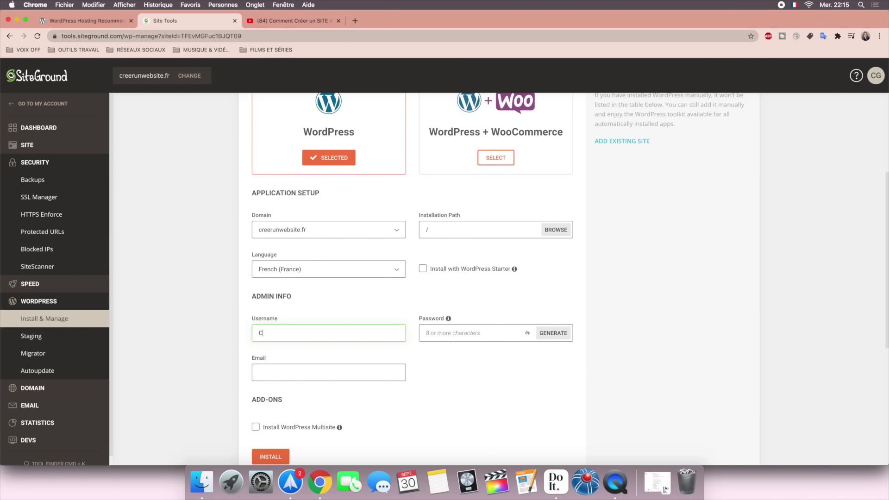
{"action": "key", "text": "BackSpace"}
{"action": "key", "text": "BackSpace"}
{"action": "key", "text": "BackSpace"}
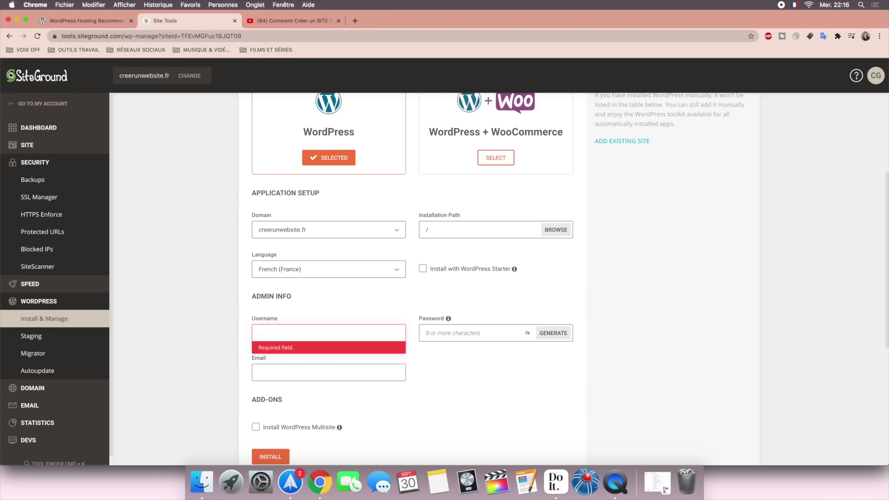
{"action": "left_click", "coordinate": [466, 383]}
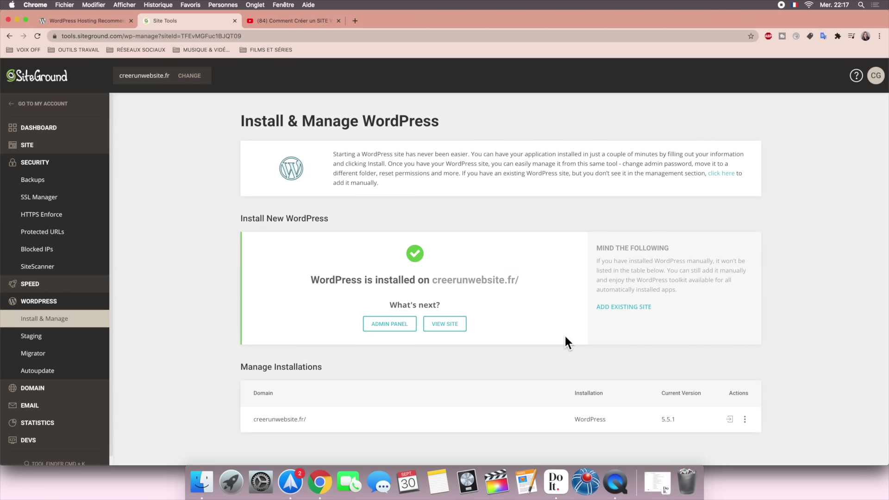
Step: Switch to the Do It app, mark the task "2. Installer un certificat SSL et Wordpress" as done, and minimize its window
{"action": "left_click", "coordinate": [557, 482]}
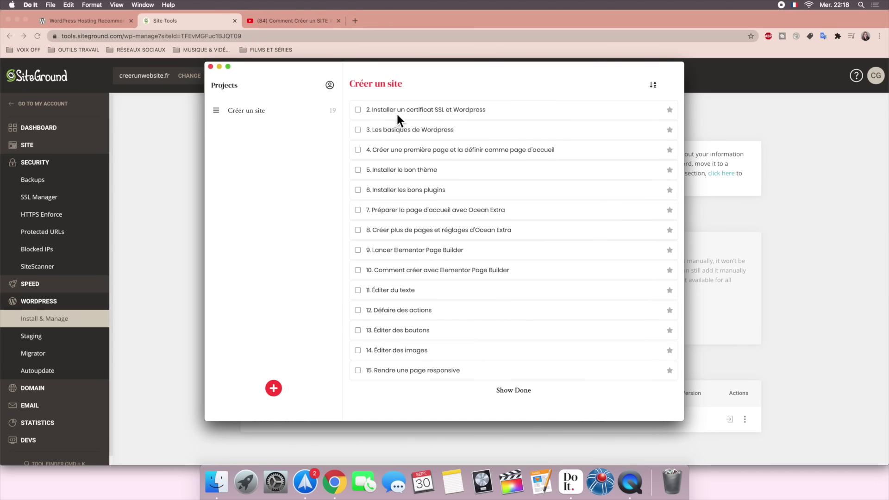
{"action": "left_click", "coordinate": [358, 110]}
{"action": "left_click", "coordinate": [219, 66]}
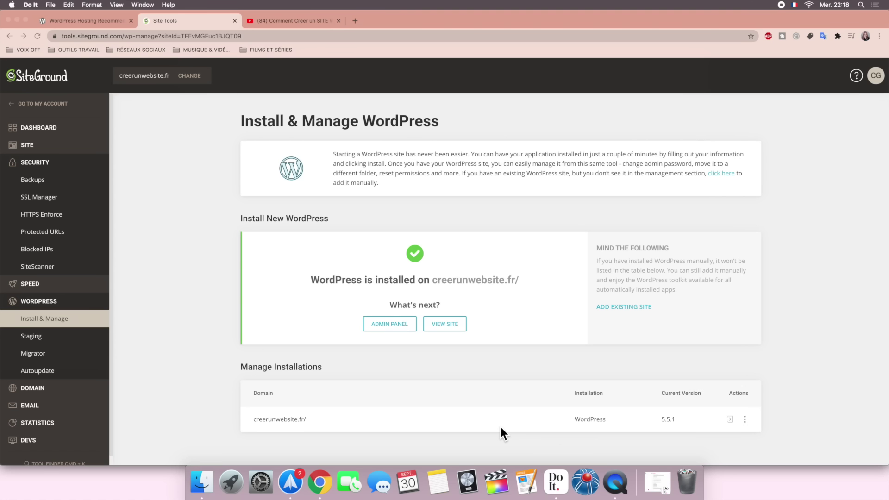
Step: Log in to the WordPress admin panel of creerunwebsite.fr and close the Site Tools and WordPress hosting pages
{"action": "left_click", "coordinate": [731, 425]}
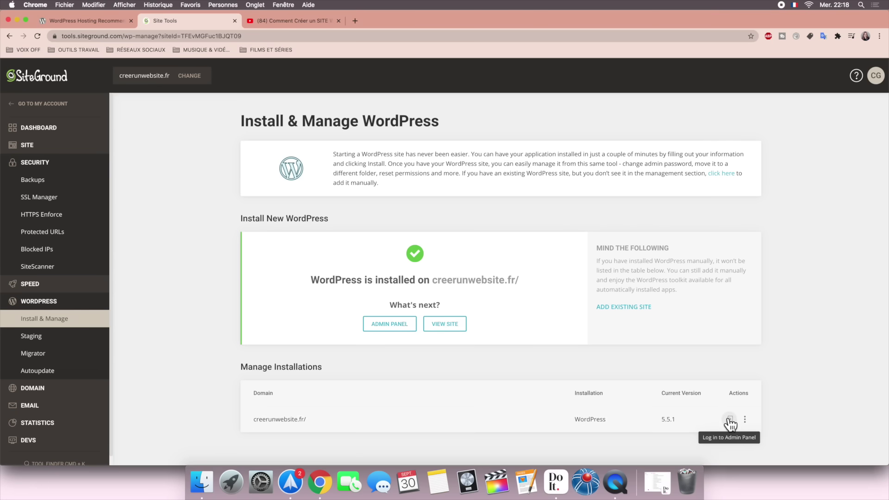
{"action": "left_click", "coordinate": [729, 418]}
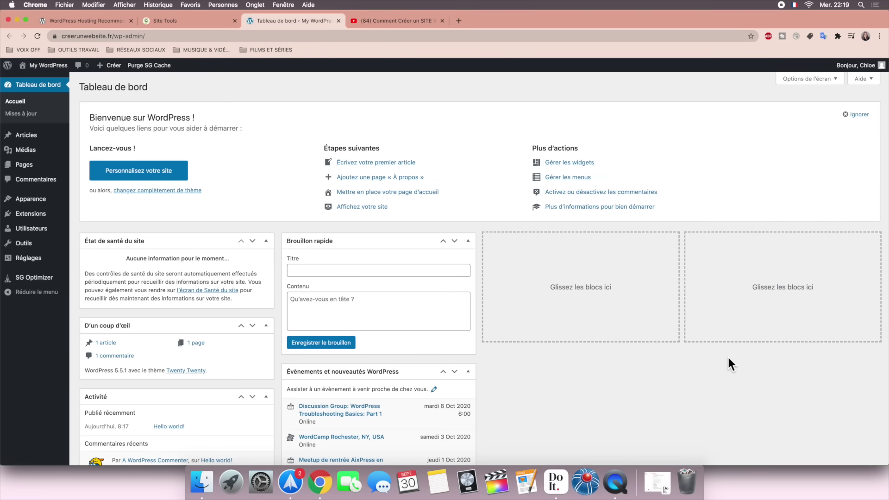
{"action": "left_click", "coordinate": [235, 22]}
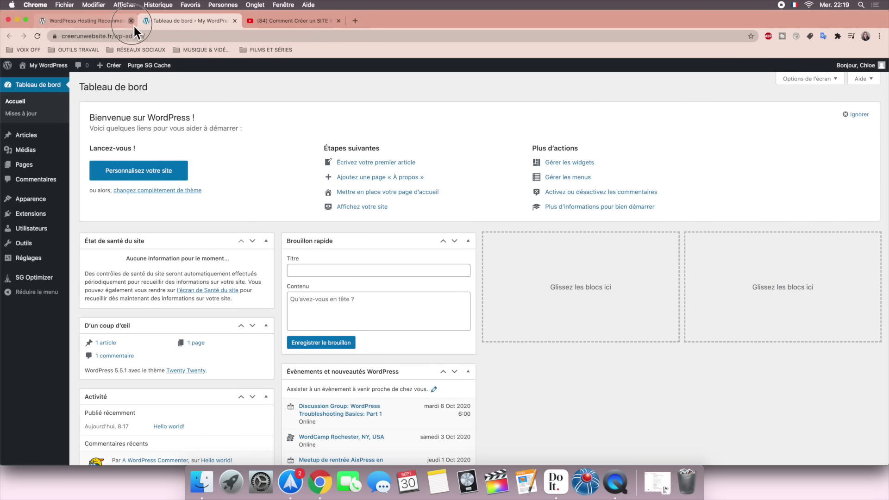
{"action": "left_click", "coordinate": [132, 21]}
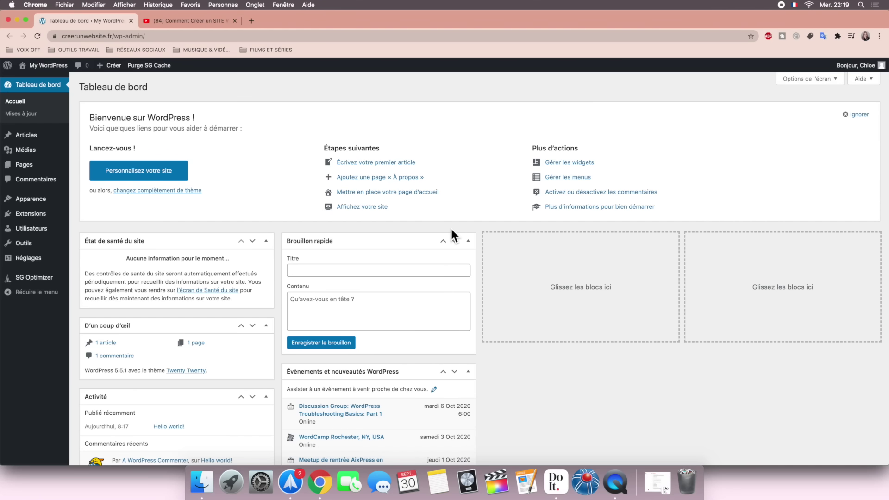
Step: Hide all six dashboard sections through the screen options, from État de santé du site to Bienvenue
{"action": "left_click", "coordinate": [825, 82]}
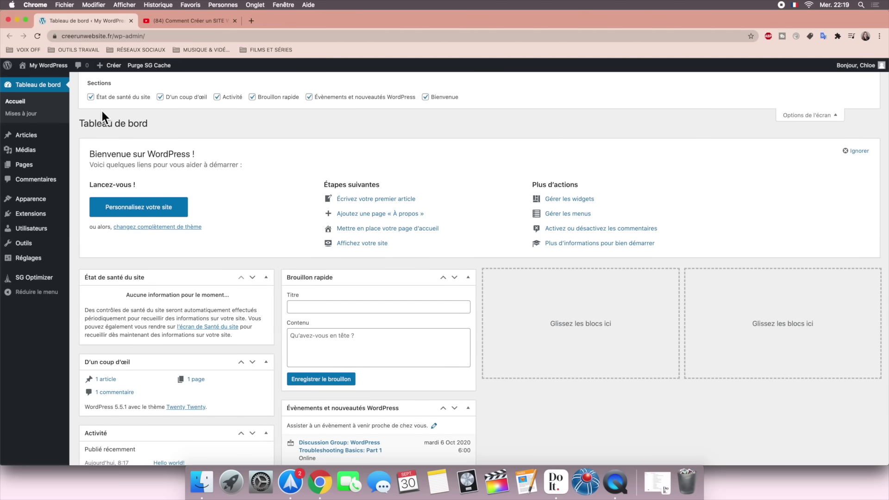
{"action": "left_click", "coordinate": [91, 97]}
{"action": "left_click", "coordinate": [160, 96]}
{"action": "left_click", "coordinate": [216, 97]}
{"action": "left_click", "coordinate": [252, 96]}
{"action": "left_click", "coordinate": [309, 97]}
{"action": "left_click", "coordinate": [425, 96]}
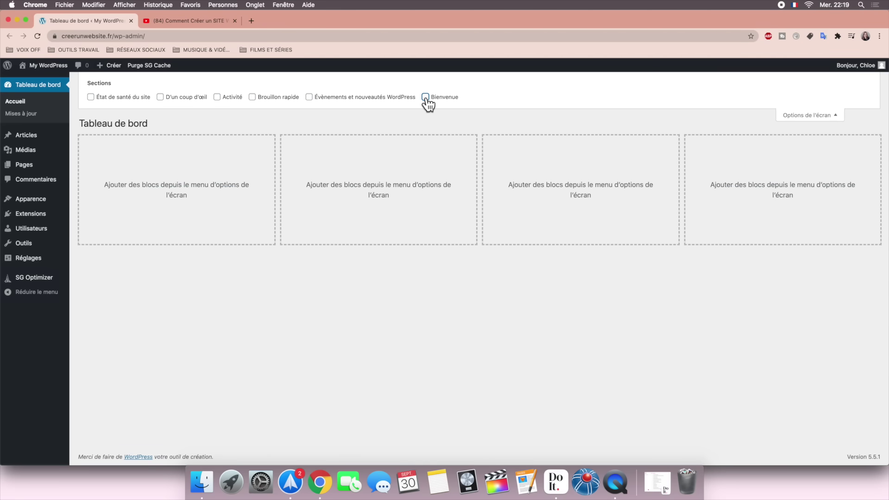
{"action": "left_click", "coordinate": [808, 116]}
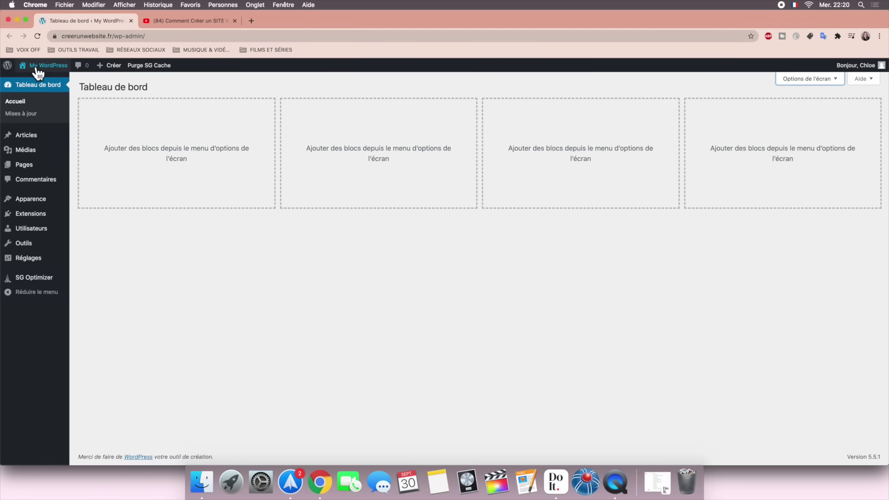
Step: View the public site from header to footer and return to the WordPress dashboard
{"action": "mouse_move", "coordinate": [39, 73]}
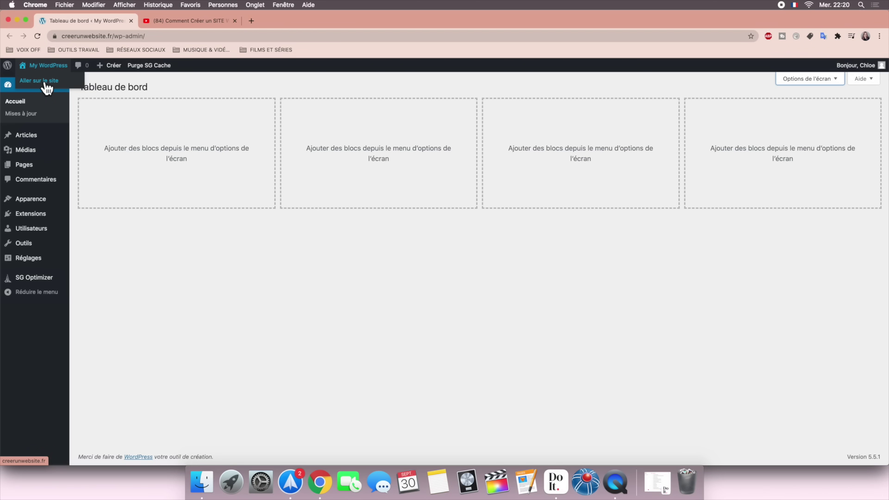
{"action": "left_click", "coordinate": [47, 83]}
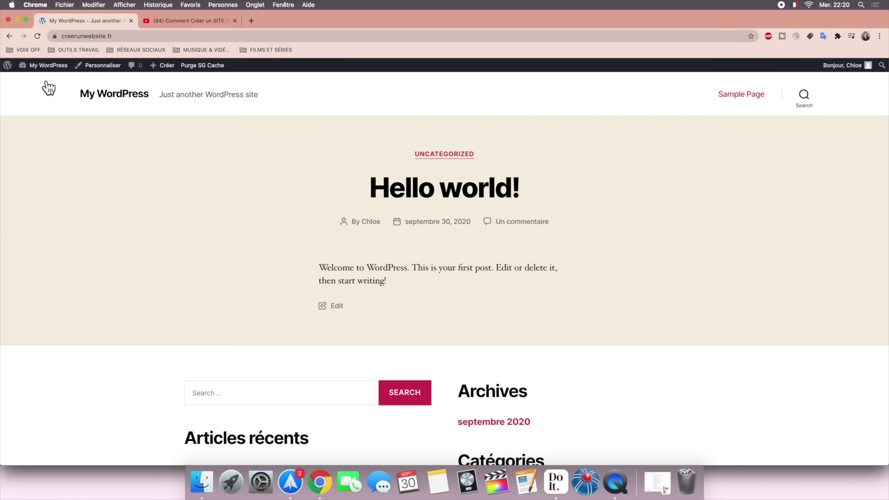
{"action": "scroll", "coordinate": [99, 262], "scroll_direction": "down", "scroll_amount": 3}
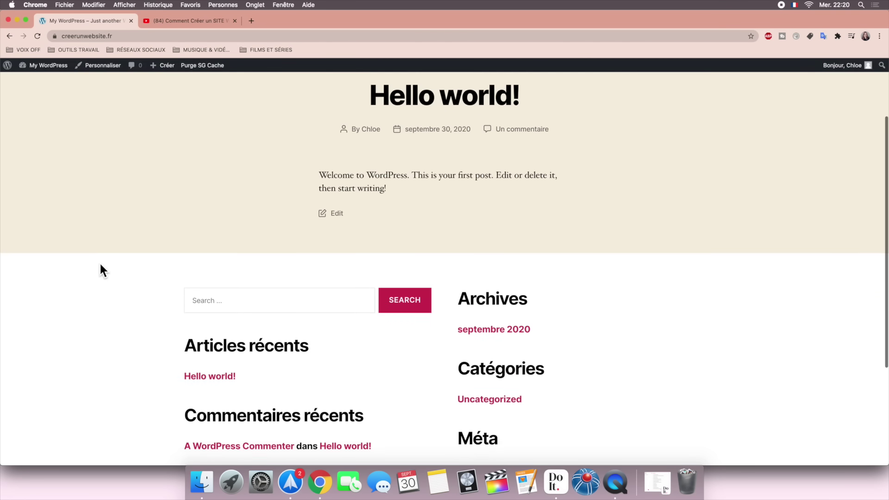
{"action": "scroll", "coordinate": [100, 269], "scroll_direction": "down", "scroll_amount": 5}
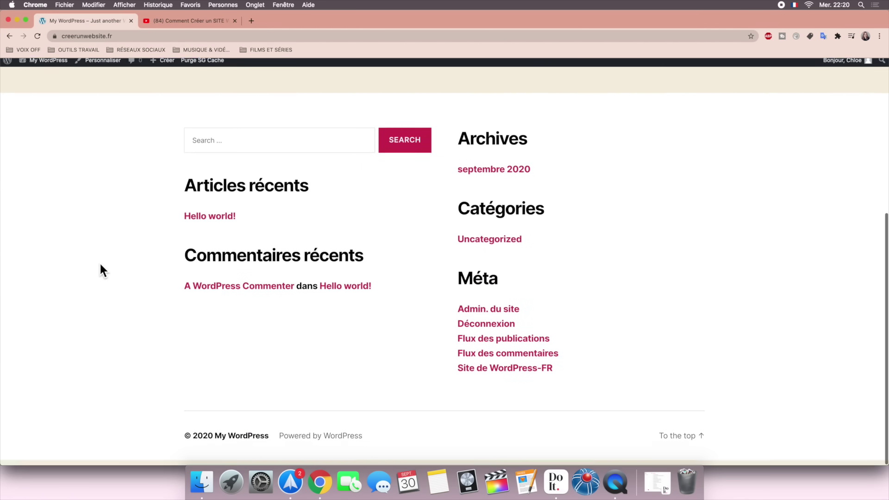
{"action": "scroll", "coordinate": [100, 266], "scroll_direction": "up", "scroll_amount": 8}
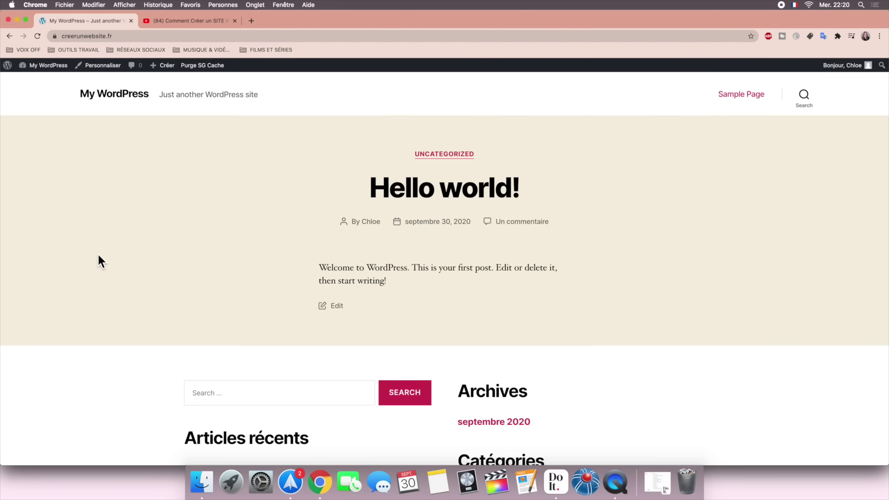
{"action": "mouse_move", "coordinate": [51, 66]}
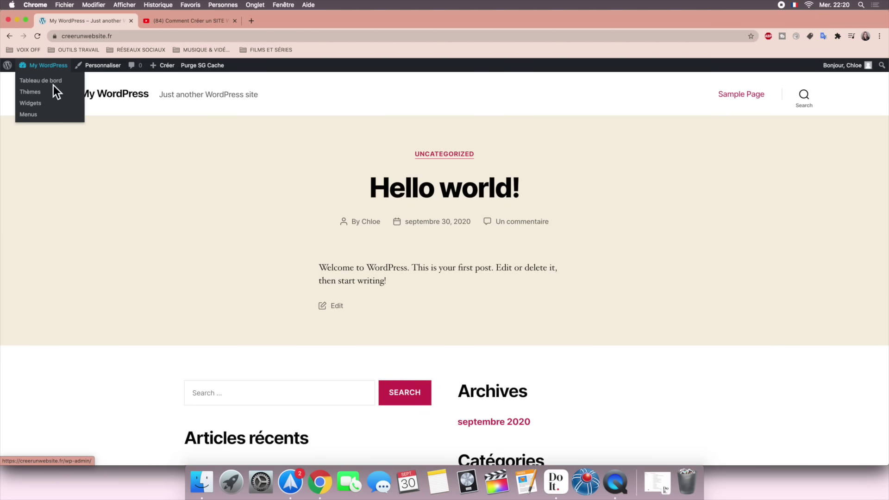
{"action": "left_click", "coordinate": [51, 81]}
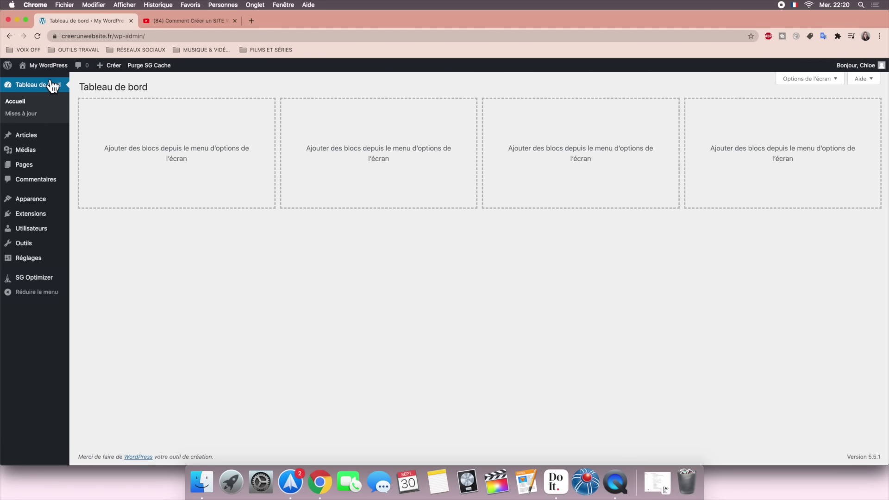
{"action": "mouse_move", "coordinate": [44, 139]}
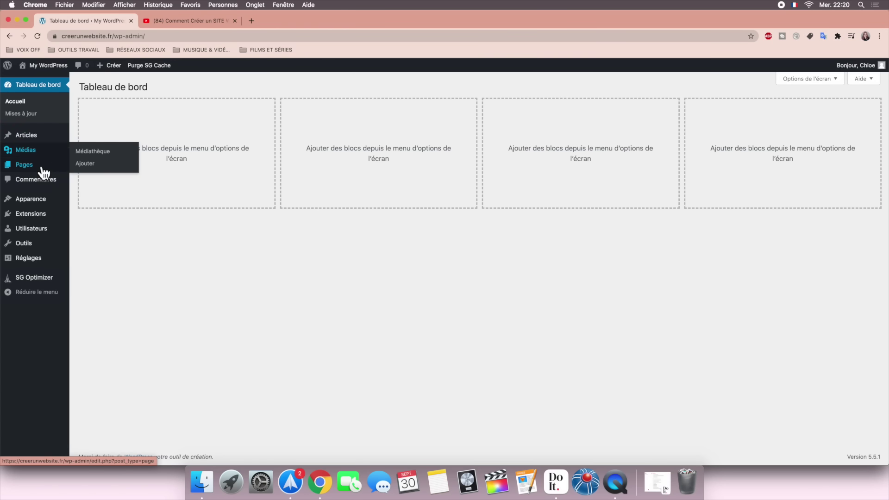
{"action": "mouse_move", "coordinate": [44, 173]}
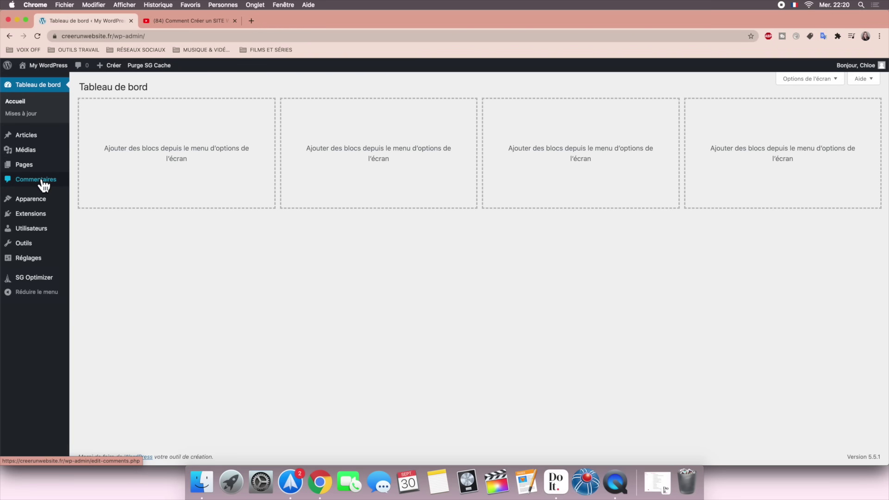
{"action": "mouse_move", "coordinate": [39, 204]}
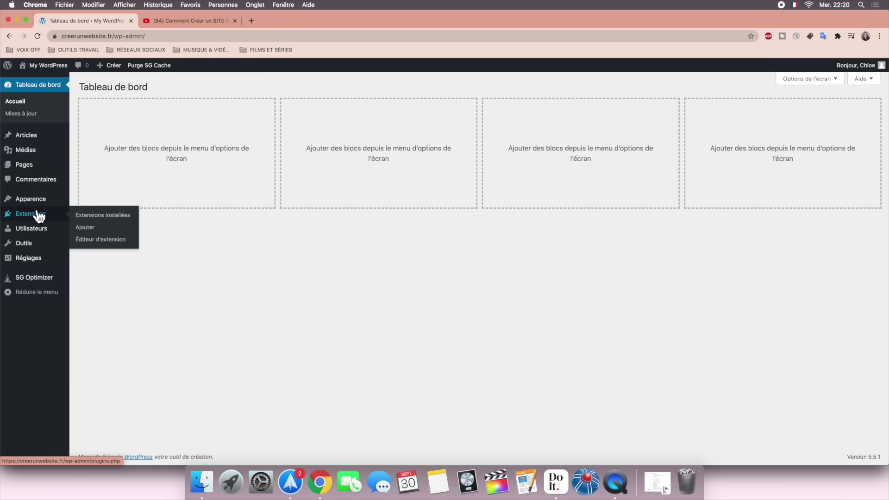
{"action": "mouse_move", "coordinate": [39, 250]}
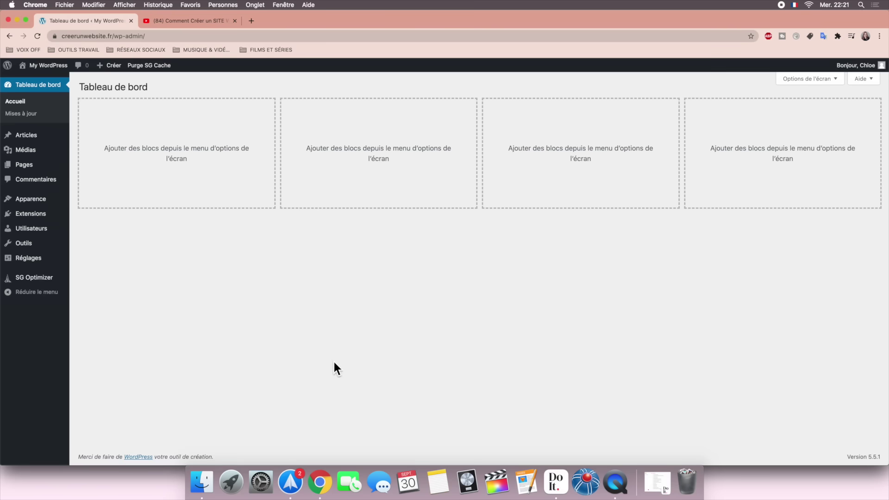
Step: Switch to the Do It app to review the remaining tasks of the Créer un site project, and minimize it again
{"action": "left_click", "coordinate": [560, 483]}
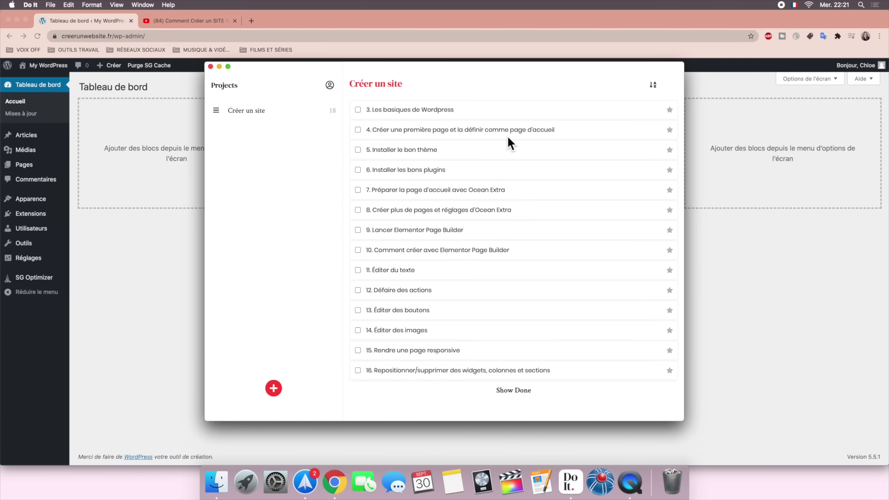
{"action": "left_click", "coordinate": [219, 66]}
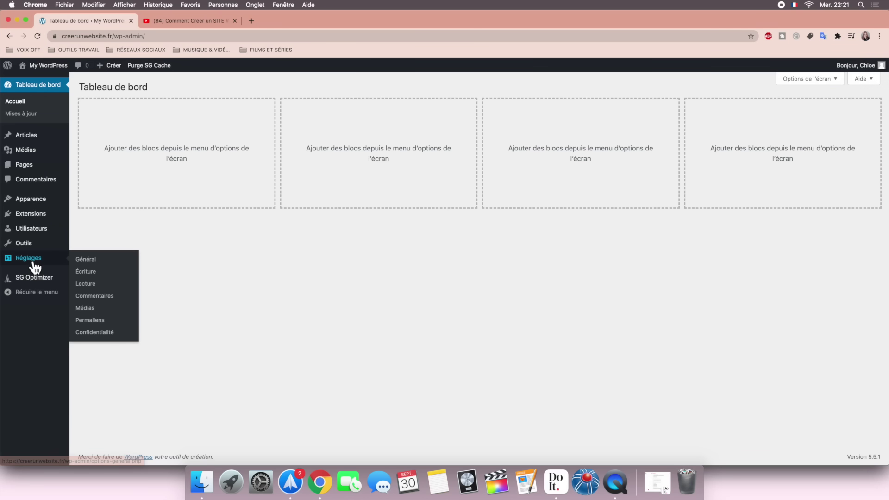
Step: Save the permalink settings with the Titre de la publication structure
{"action": "left_click", "coordinate": [103, 321]}
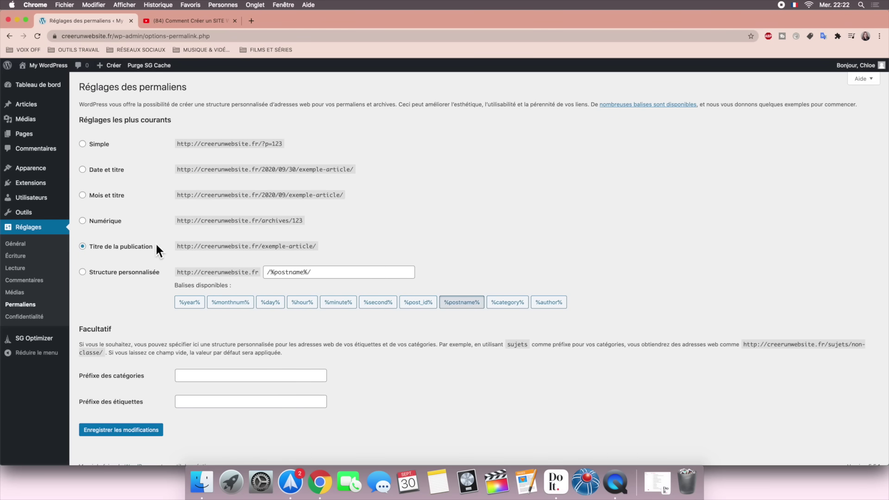
{"action": "left_click", "coordinate": [139, 431]}
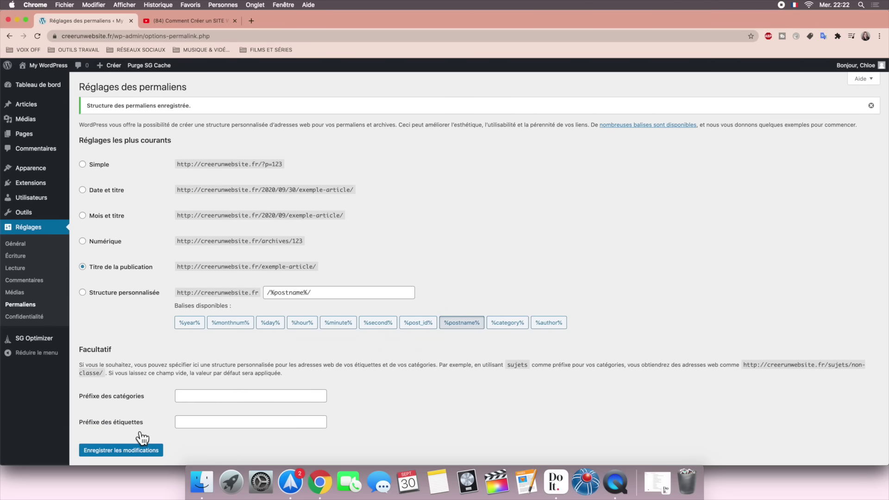
Step: Open the general settings, check how the title and slogan appear on the public site, and return to the settings
{"action": "left_click", "coordinate": [25, 245]}
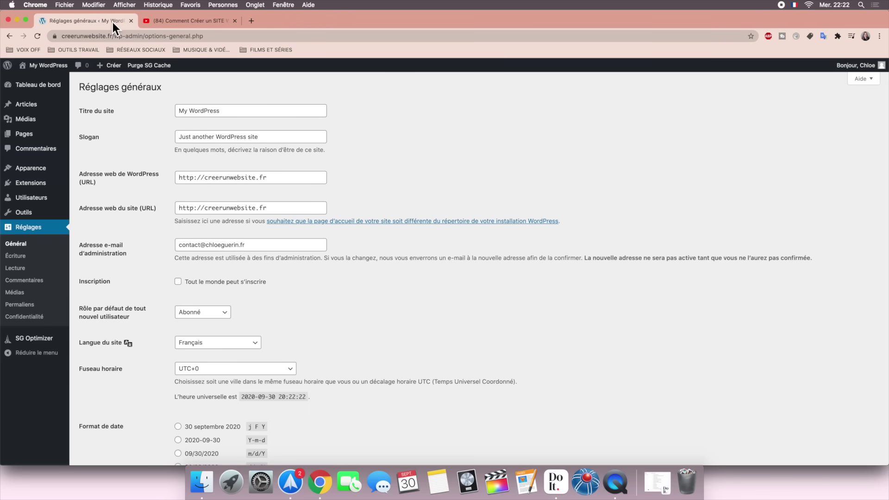
{"action": "mouse_move", "coordinate": [51, 65]}
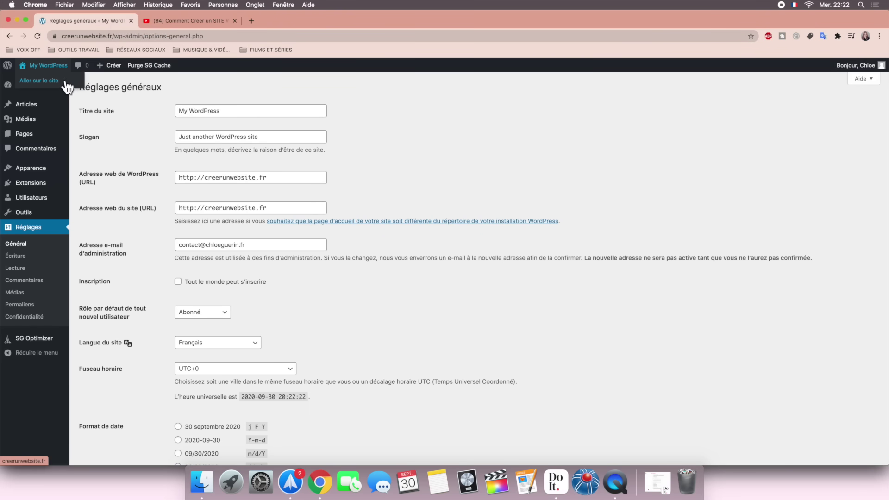
{"action": "left_click", "coordinate": [66, 84]}
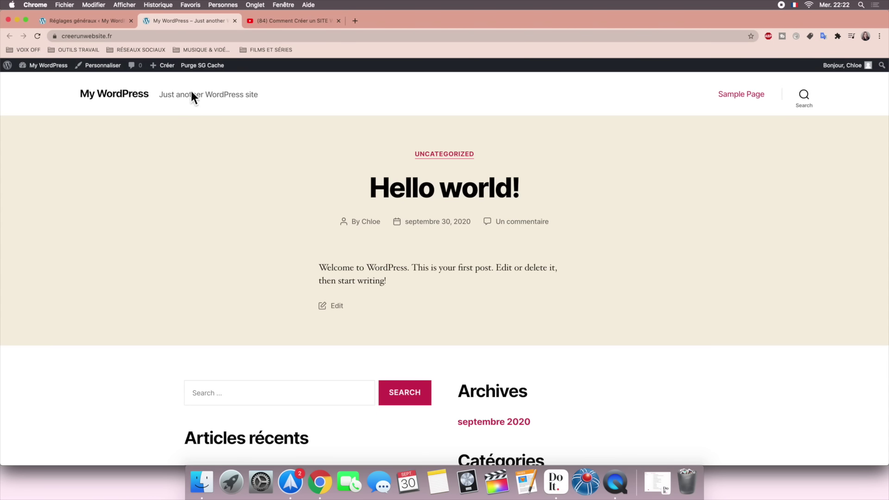
{"action": "key", "text": "super+w"}
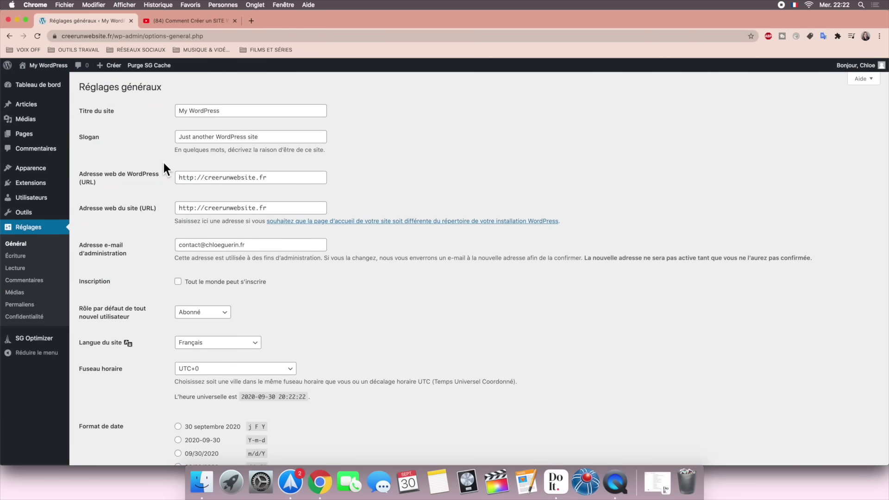
Step: Set the site title to "Créer un site" and the slogan to "Avec Wordpress", and save the general settings
{"action": "triple_click", "coordinate": [231, 111]}
{"action": "type", "text": "Créer un site"}
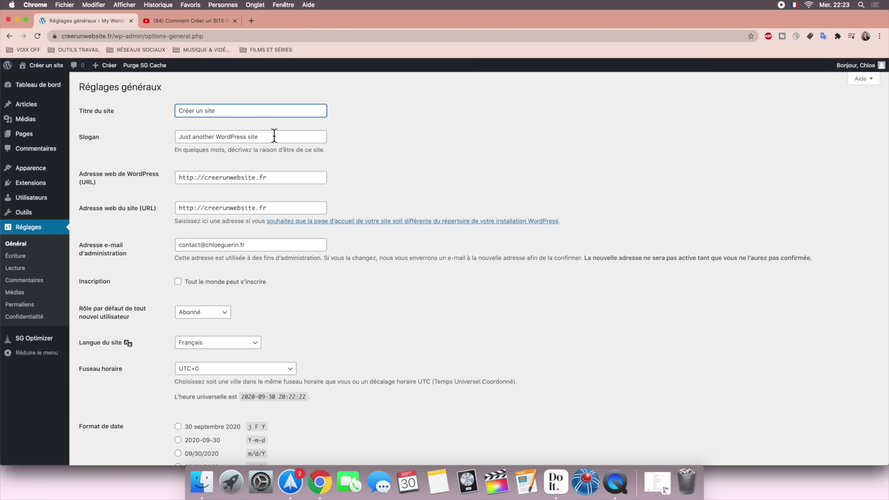
{"action": "left_click", "coordinate": [270, 137]}
{"action": "left_click_drag", "start_coordinate": [271, 139], "coordinate": [211, 138]}
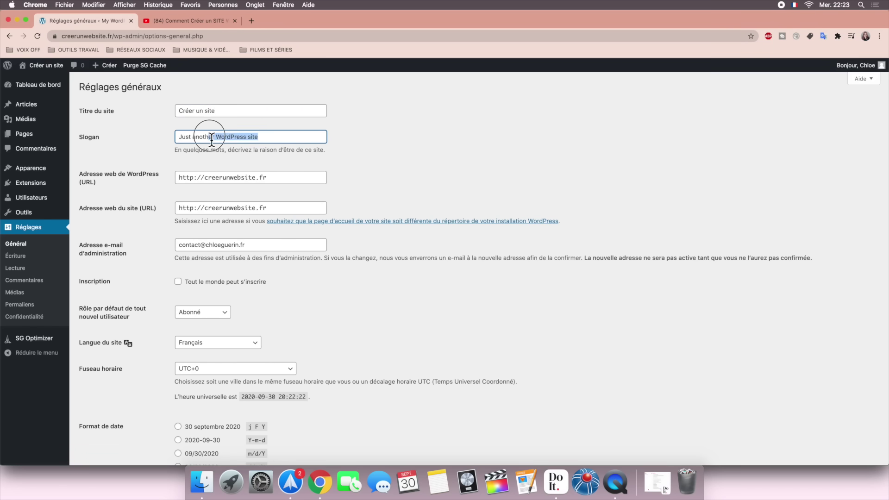
{"action": "left_click", "coordinate": [291, 138]}
{"action": "left_click", "coordinate": [375, 134]}
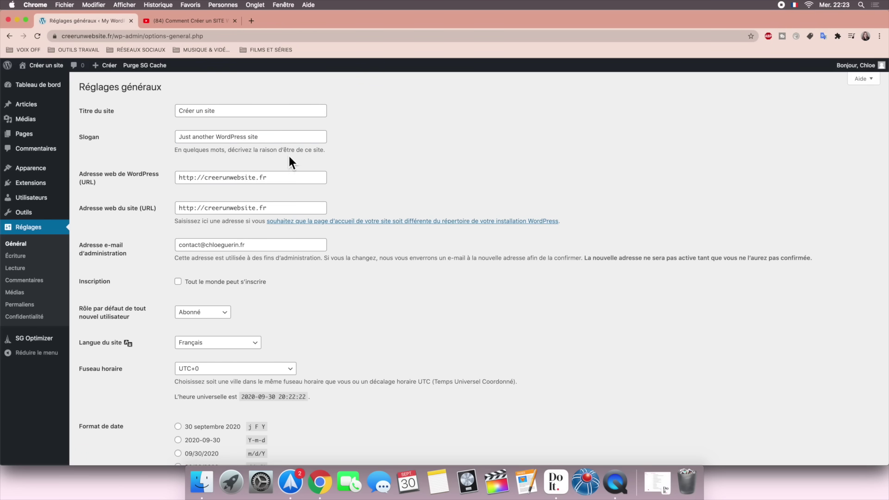
{"action": "triple_click", "coordinate": [315, 137]}
{"action": "type", "text": "Avec Wordpress"}
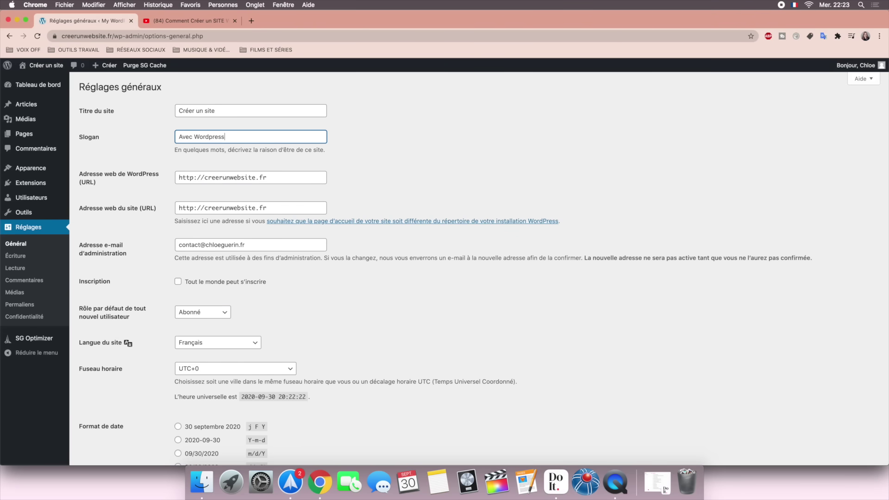
{"action": "scroll", "coordinate": [316, 261], "scroll_direction": "down", "scroll_amount": 5}
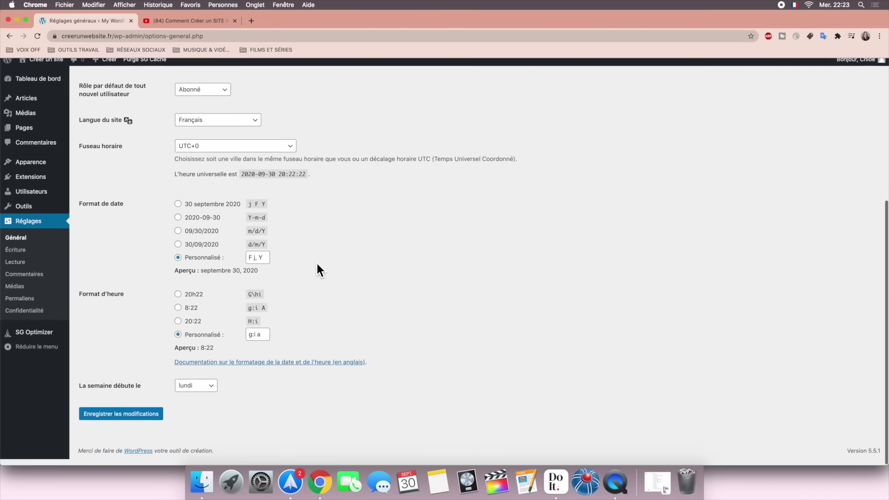
{"action": "left_click", "coordinate": [134, 423]}
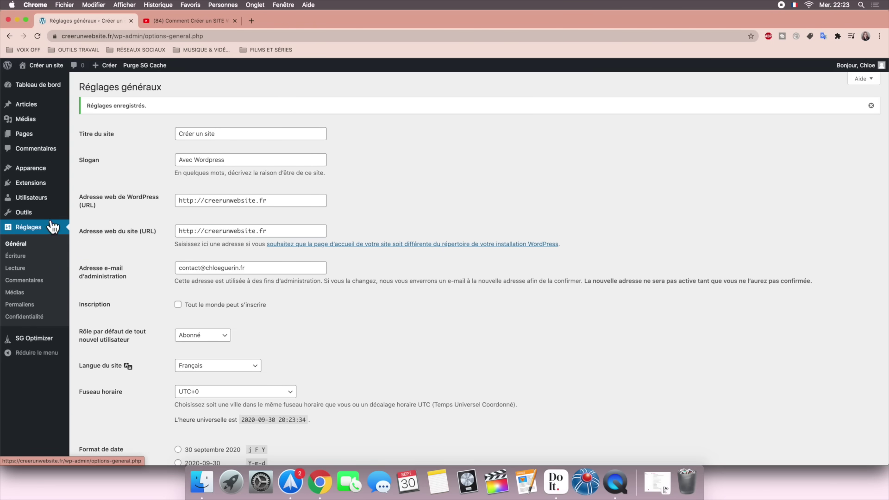
Step: Replace the final e of the user profile's nickname with é, select the corrected nickname as the public display name, and update the profile
{"action": "mouse_move", "coordinate": [49, 207]}
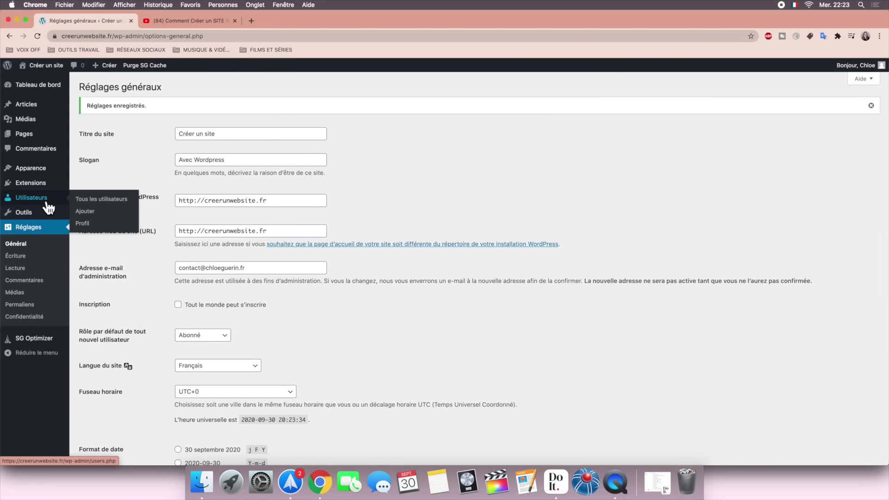
{"action": "left_click", "coordinate": [91, 225]}
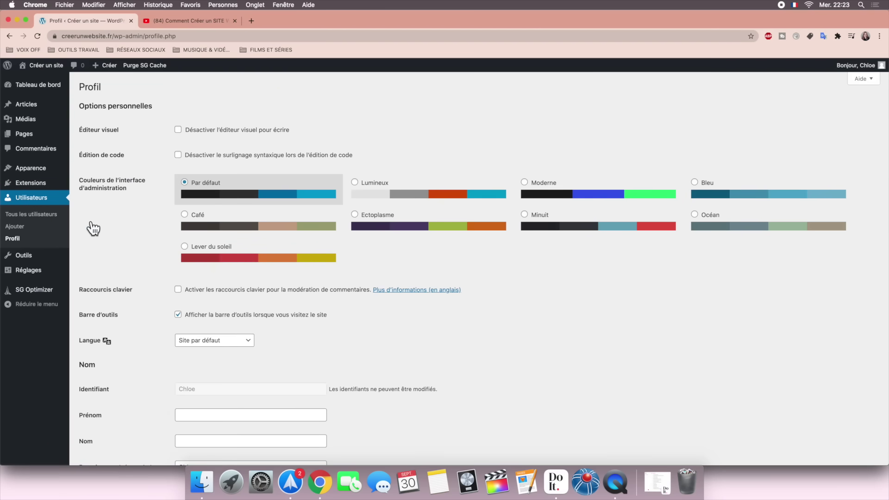
{"action": "scroll", "coordinate": [208, 250], "scroll_direction": "down", "scroll_amount": 5}
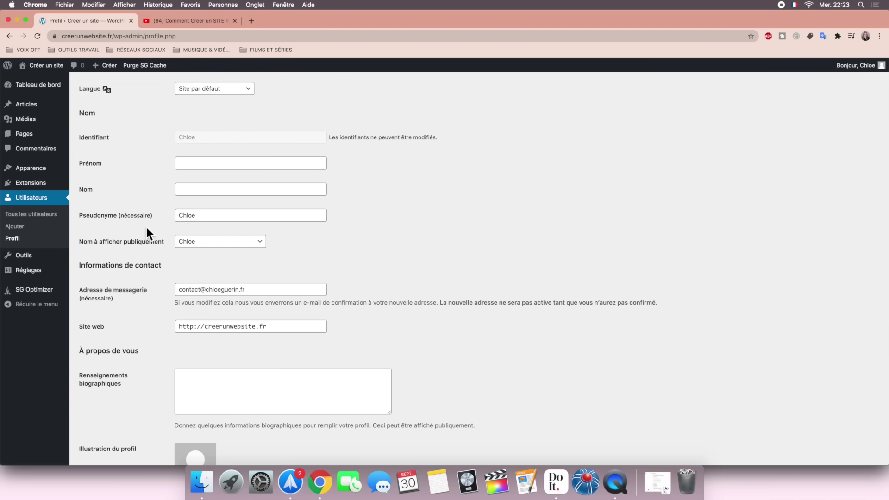
{"action": "left_click", "coordinate": [207, 218]}
{"action": "key", "text": "BackSpace"}
{"action": "type", "text": "é"}
{"action": "left_click", "coordinate": [341, 253]}
{"action": "left_click", "coordinate": [257, 243]}
{"action": "left_click", "coordinate": [250, 251]}
{"action": "scroll", "coordinate": [314, 254], "scroll_direction": "down", "scroll_amount": 3}
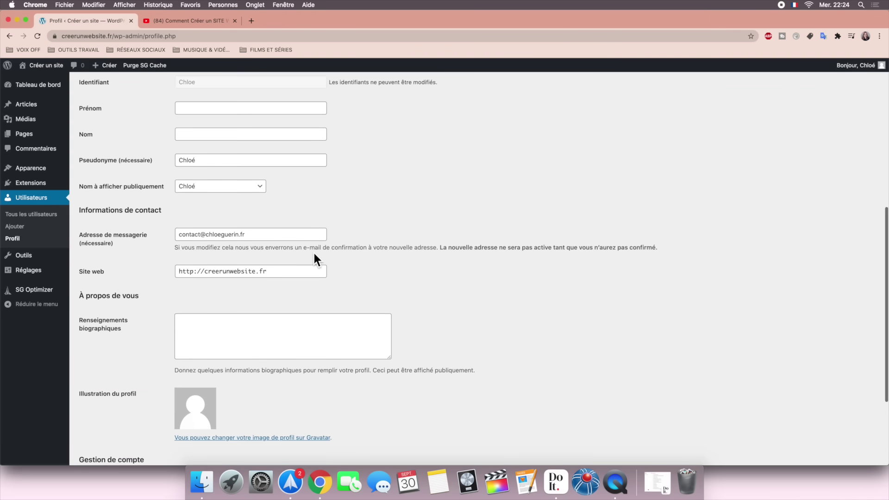
{"action": "scroll", "coordinate": [314, 255], "scroll_direction": "down", "scroll_amount": 1}
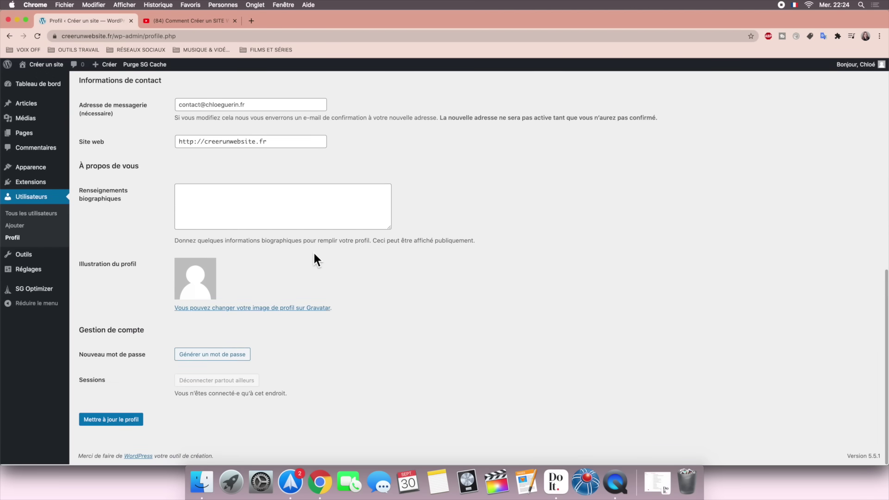
{"action": "left_click", "coordinate": [115, 421]}
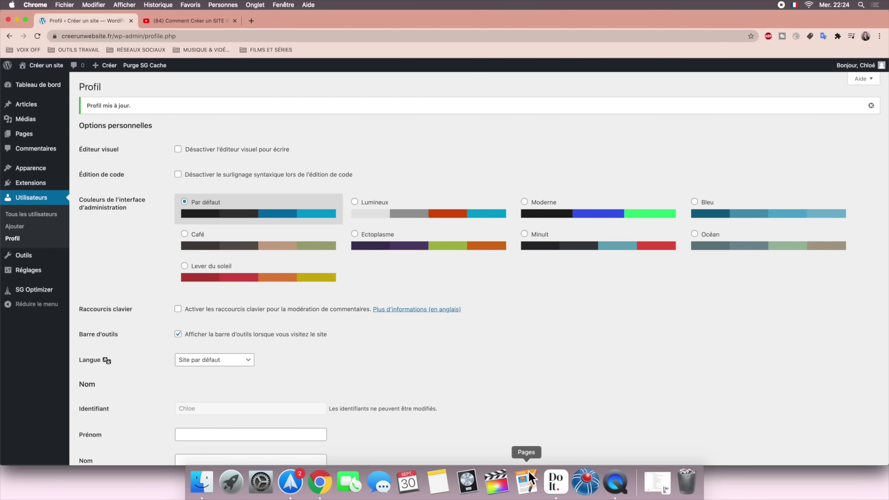
Step: Switch to the Do It app, mark "3. Les basiques de Wordpress" as done, and minimize the app
{"action": "left_click", "coordinate": [555, 482]}
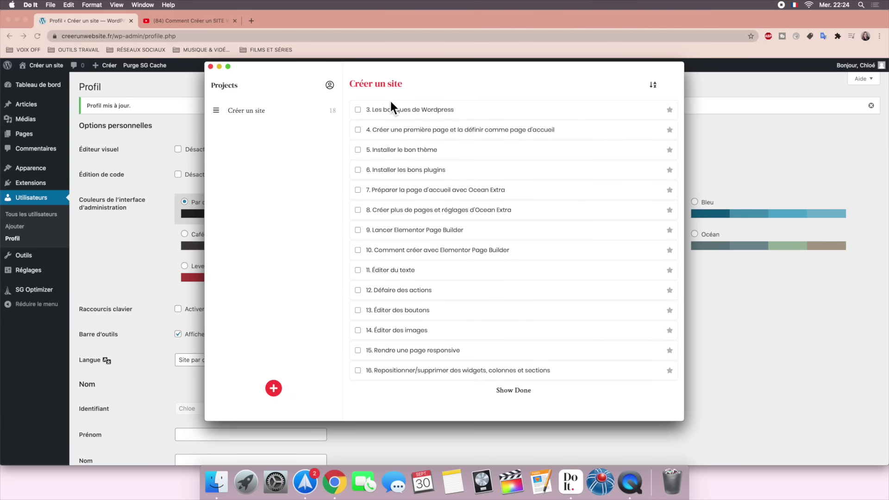
{"action": "left_click", "coordinate": [358, 109]}
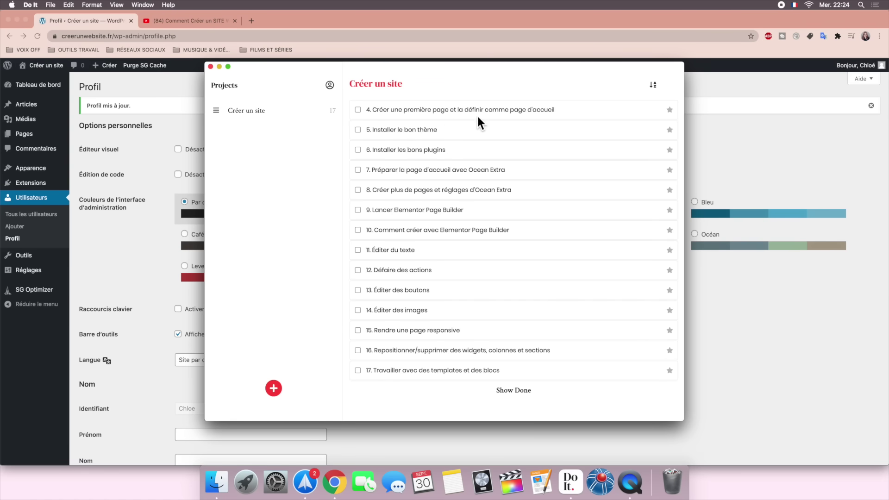
{"action": "left_click", "coordinate": [219, 66]}
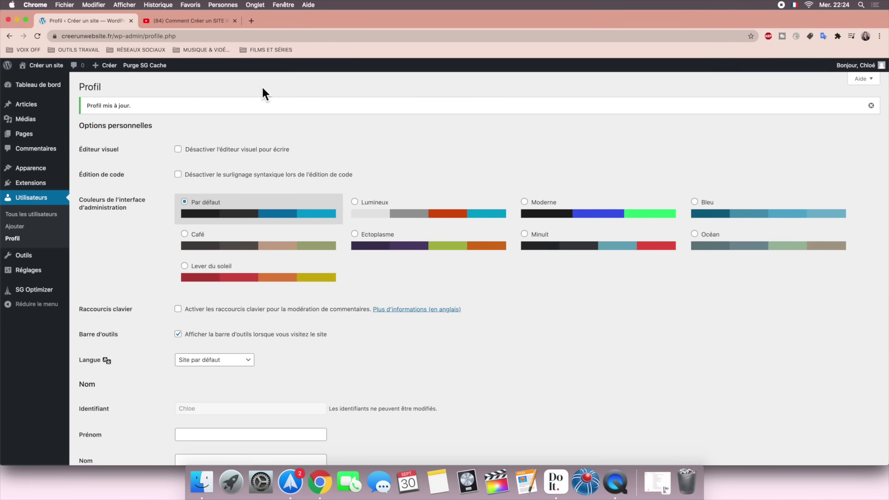
Step: Create a new page titled "Accueil" and publish it
{"action": "left_click", "coordinate": [37, 86]}
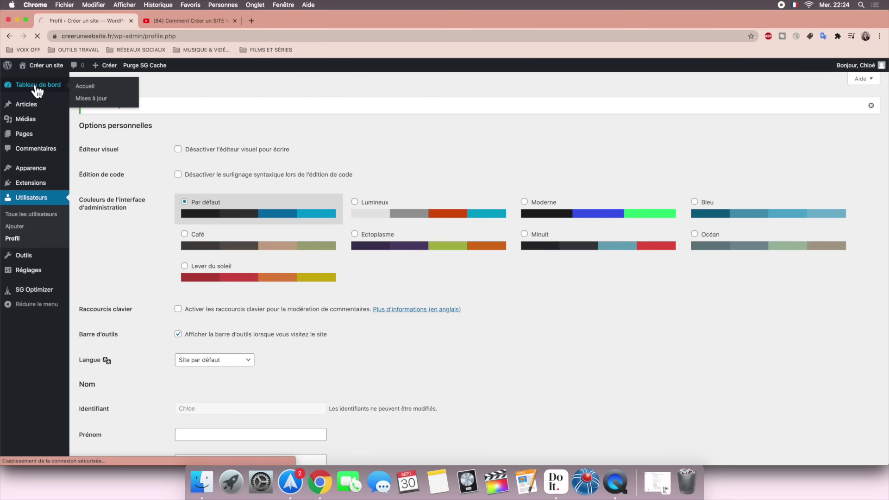
{"action": "mouse_move", "coordinate": [30, 168]}
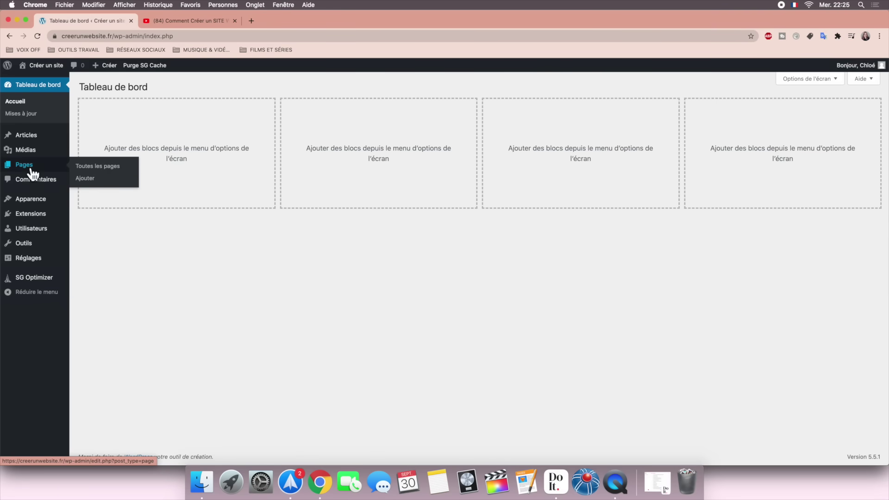
{"action": "left_click", "coordinate": [84, 180]}
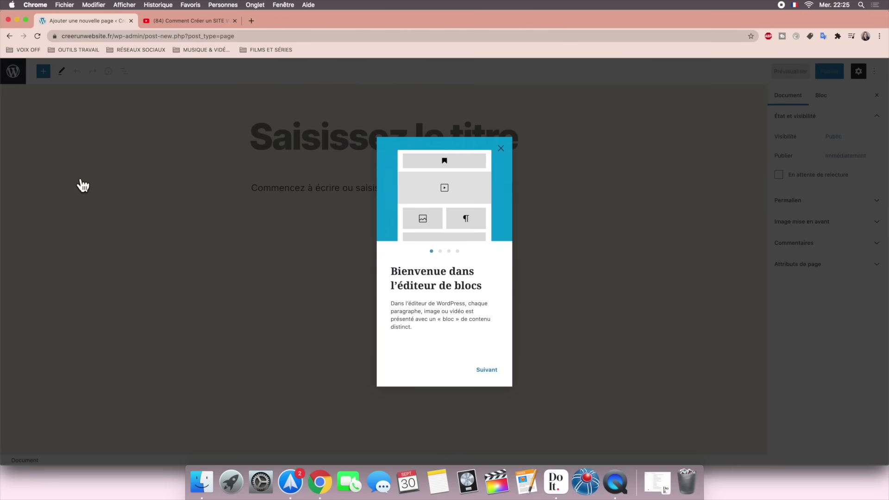
{"action": "left_click", "coordinate": [501, 148]}
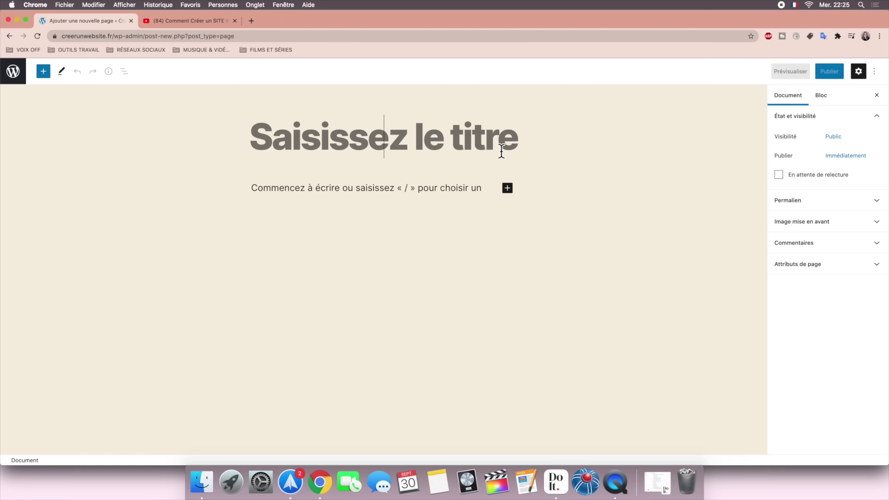
{"action": "type", "text": "Accueil"}
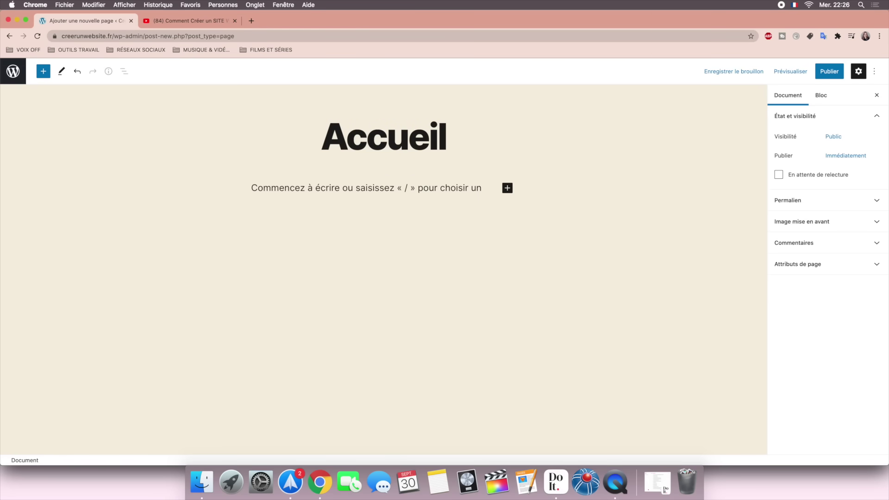
{"action": "left_click", "coordinate": [840, 71]}
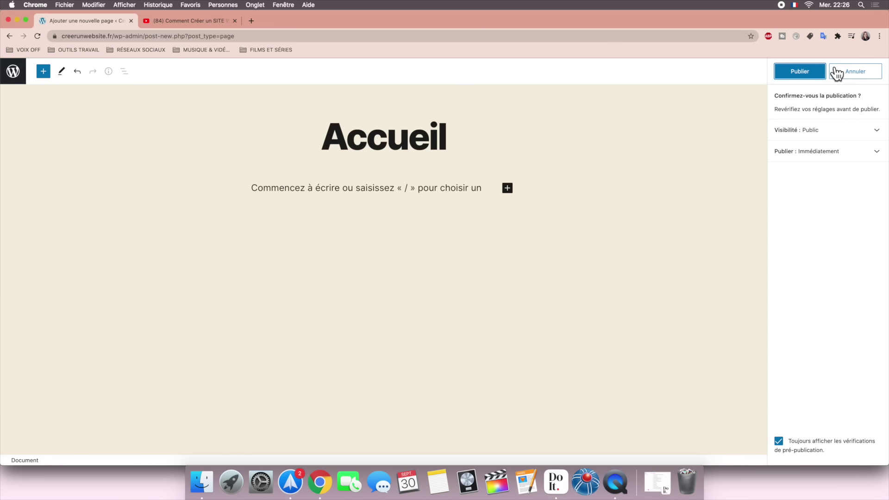
{"action": "left_click", "coordinate": [816, 73]}
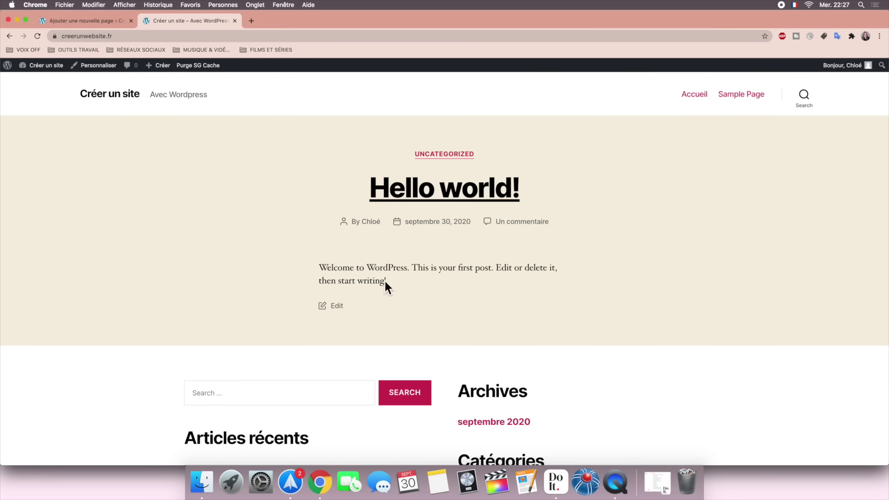
Step: Look through the public site's current homepage from header to footer, and return to the WordPress pages list
{"action": "scroll", "coordinate": [388, 391], "scroll_direction": "down", "scroll_amount": 3}
{"action": "scroll", "coordinate": [388, 392], "scroll_direction": "down", "scroll_amount": 6}
{"action": "scroll", "coordinate": [388, 391], "scroll_direction": "up", "scroll_amount": 8}
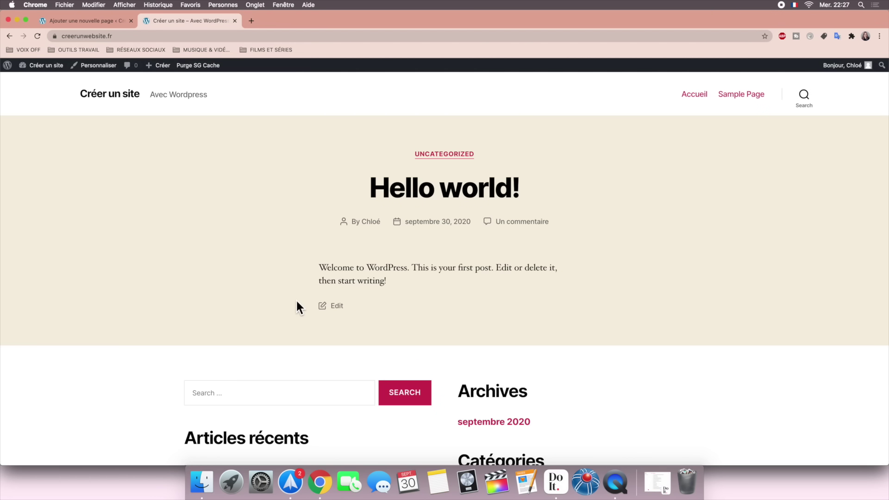
{"action": "left_click", "coordinate": [101, 20]}
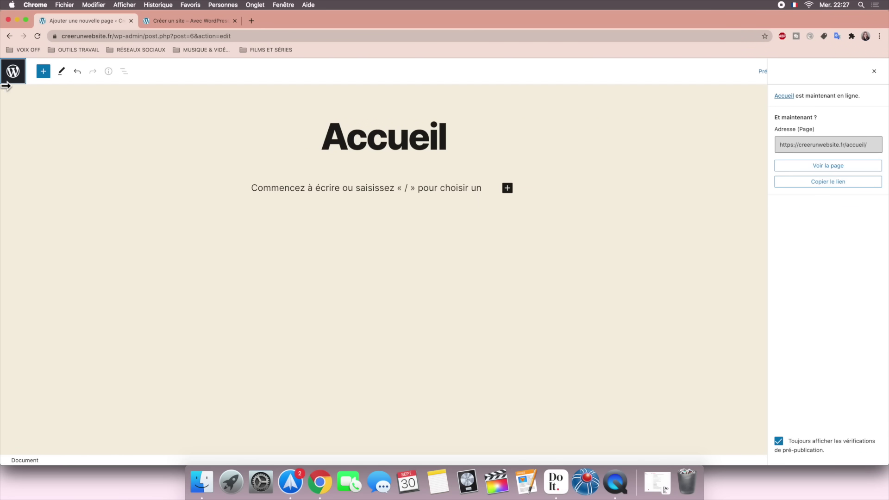
{"action": "left_click", "coordinate": [13, 72]}
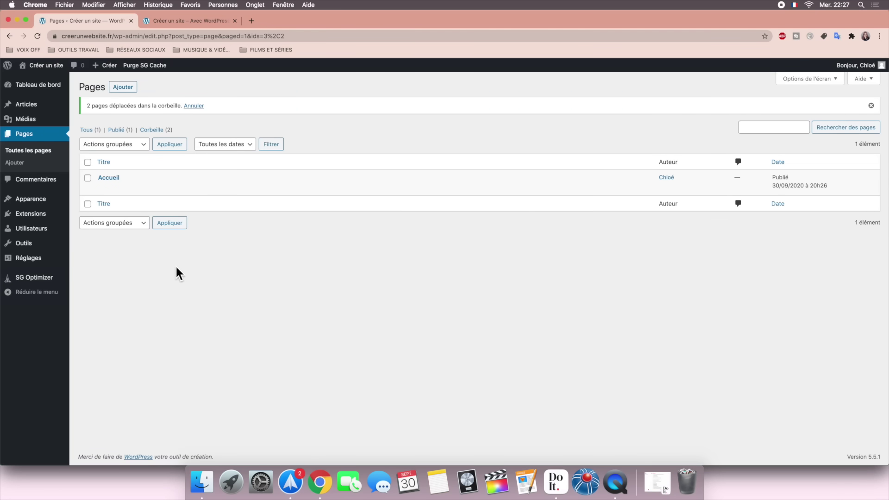
Step: In the reading settings, make the homepage a static page, choose Accueil as that page, and save the changes
{"action": "mouse_move", "coordinate": [36, 266]}
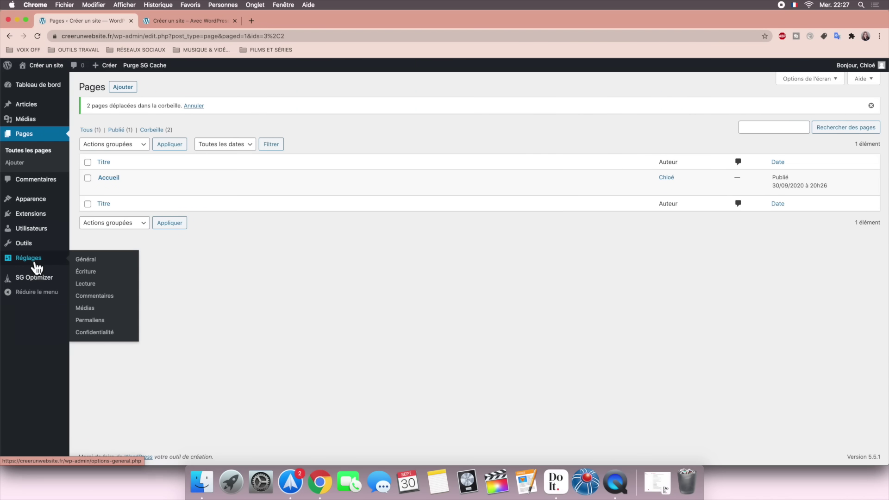
{"action": "left_click", "coordinate": [88, 284]}
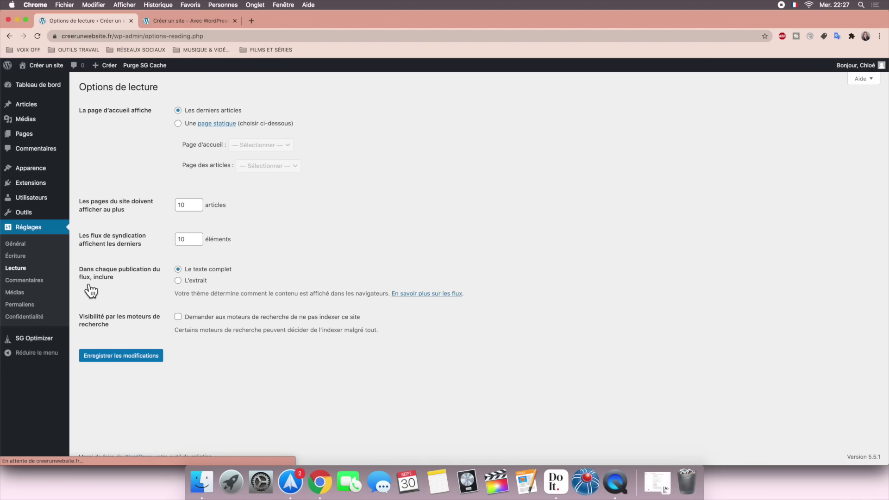
{"action": "left_click", "coordinate": [178, 124]}
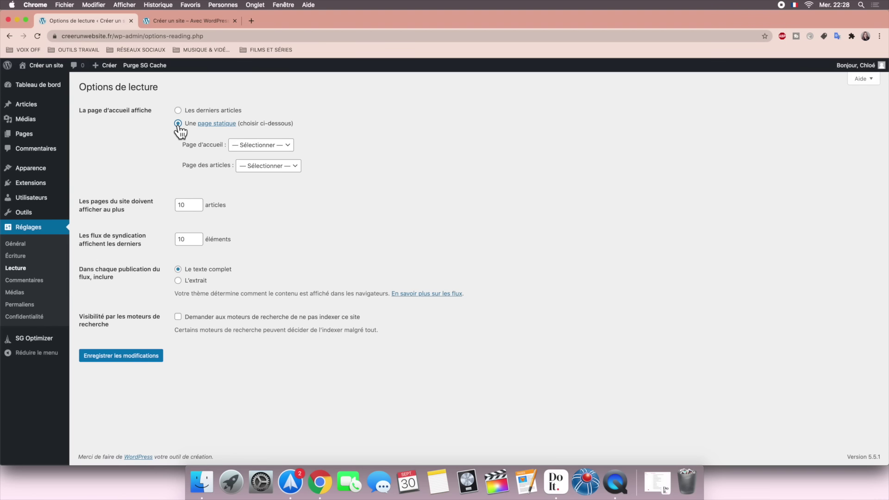
{"action": "left_click", "coordinate": [239, 145]}
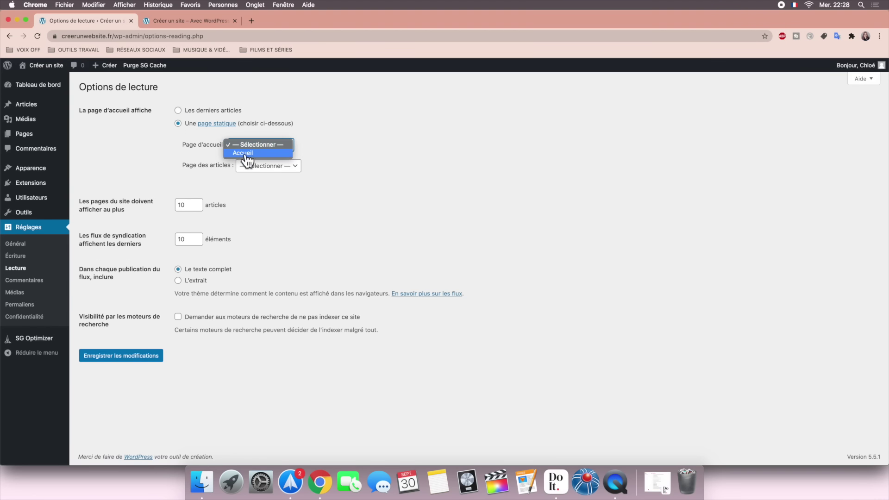
{"action": "left_click", "coordinate": [244, 153]}
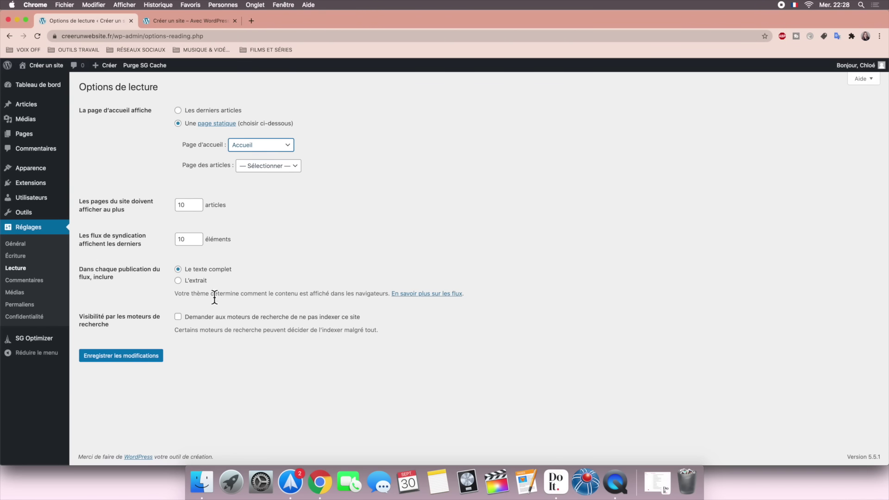
{"action": "left_click", "coordinate": [151, 359]}
{"action": "left_click", "coordinate": [151, 359]}
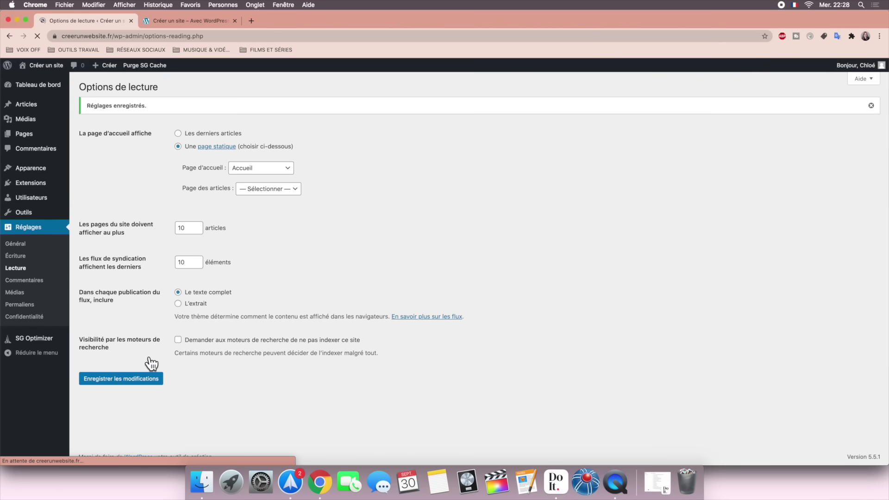
Step: Reload the public site and look over the homepage from header to lower widgets
{"action": "left_click", "coordinate": [181, 21]}
{"action": "left_click", "coordinate": [37, 36]}
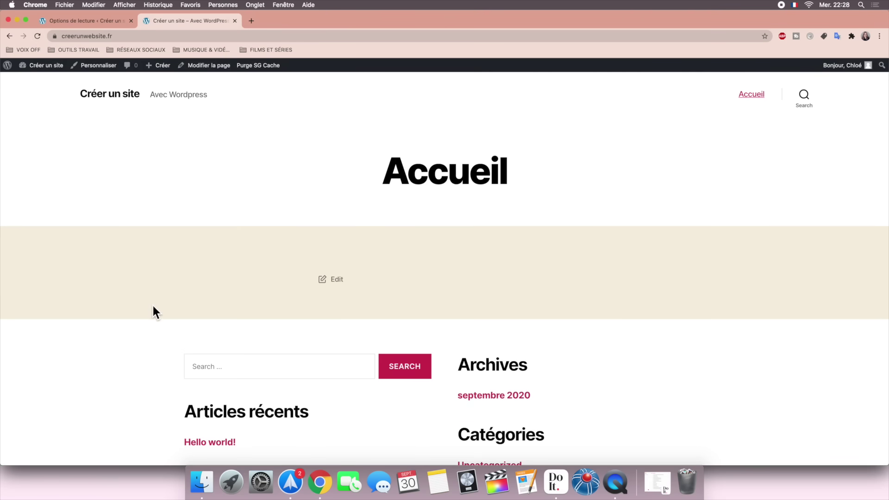
{"action": "scroll", "coordinate": [153, 306], "scroll_direction": "down", "scroll_amount": 5}
{"action": "scroll", "coordinate": [153, 307], "scroll_direction": "up", "scroll_amount": 3}
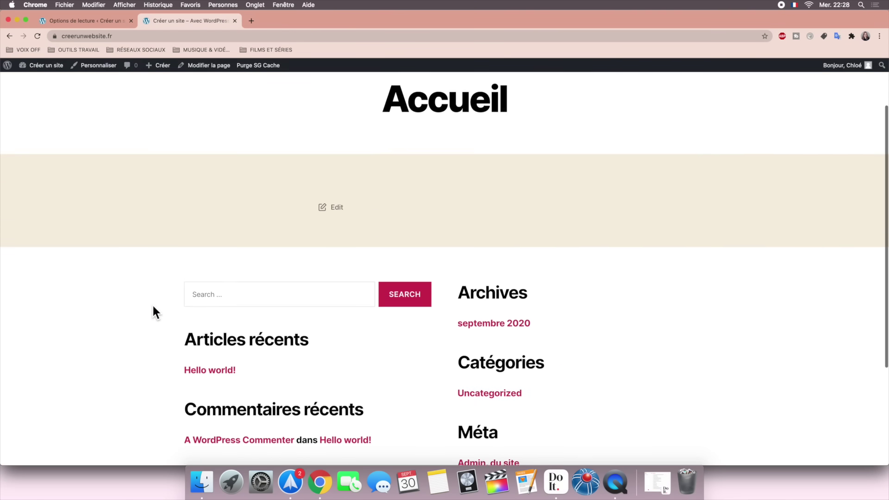
{"action": "scroll", "coordinate": [153, 306], "scroll_direction": "up", "scroll_amount": 2}
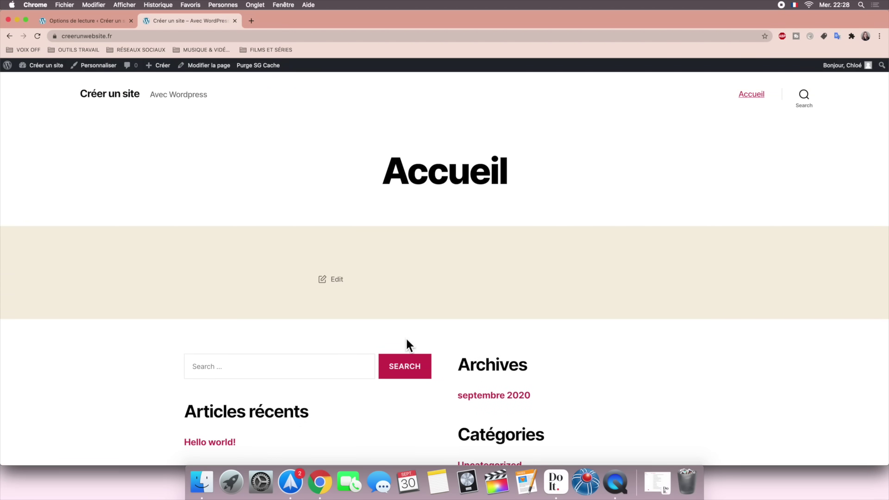
Step: Switch to the Do It app, mark "4. Créer une première page et la définir comme page d'accueil" as done, and minimize the app
{"action": "left_click", "coordinate": [563, 490]}
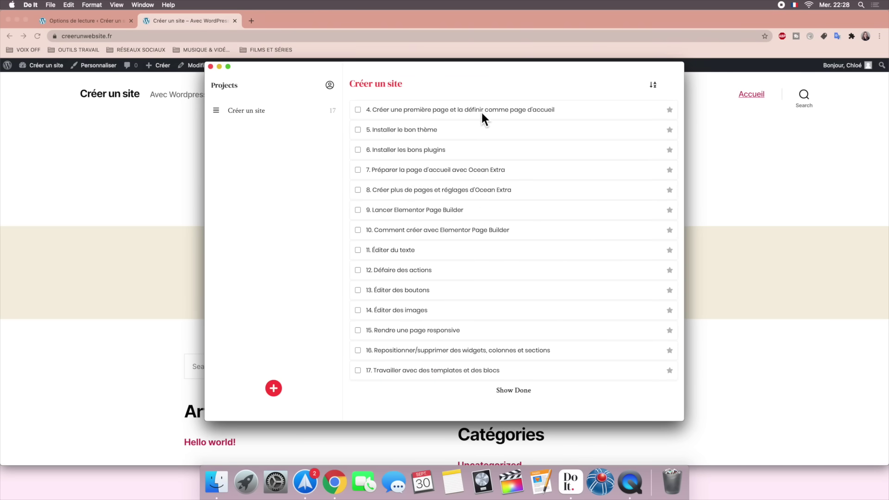
{"action": "left_click", "coordinate": [359, 111]}
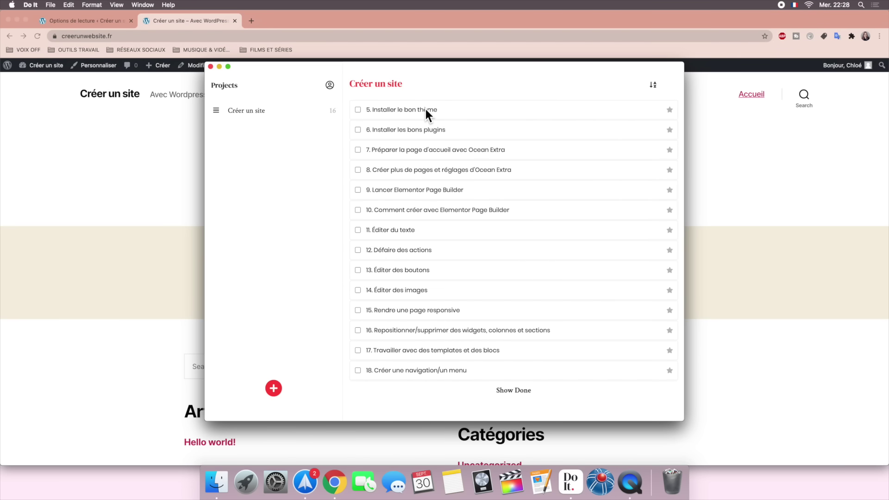
{"action": "left_click", "coordinate": [218, 66]}
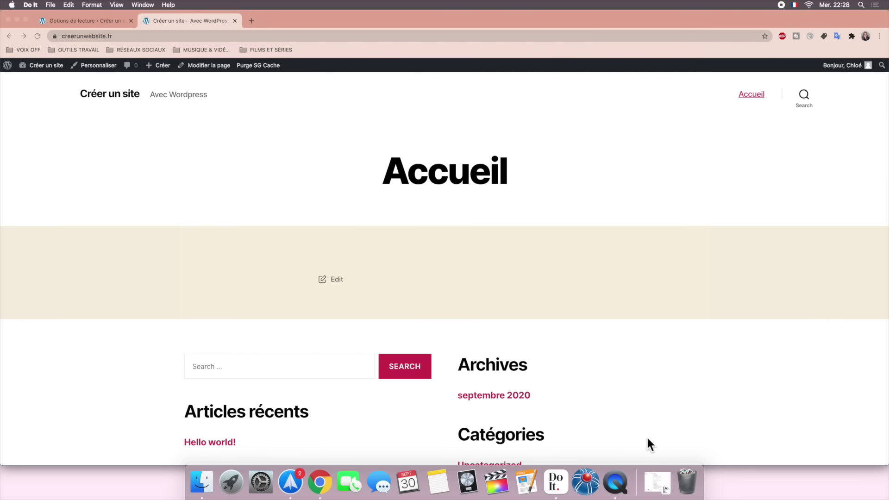
Step: Open the WordPress installed themes page and compare the active Twenty Twenty theme with the public site's appearance
{"action": "left_click", "coordinate": [83, 21]}
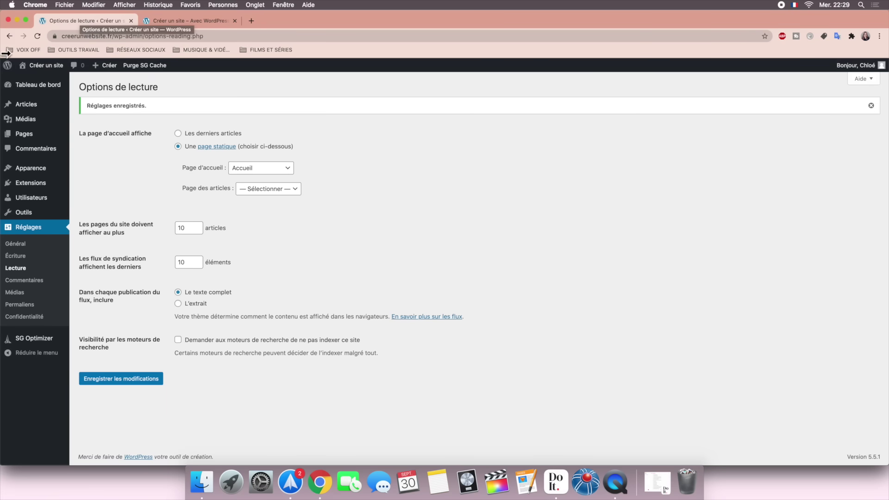
{"action": "mouse_move", "coordinate": [20, 172]}
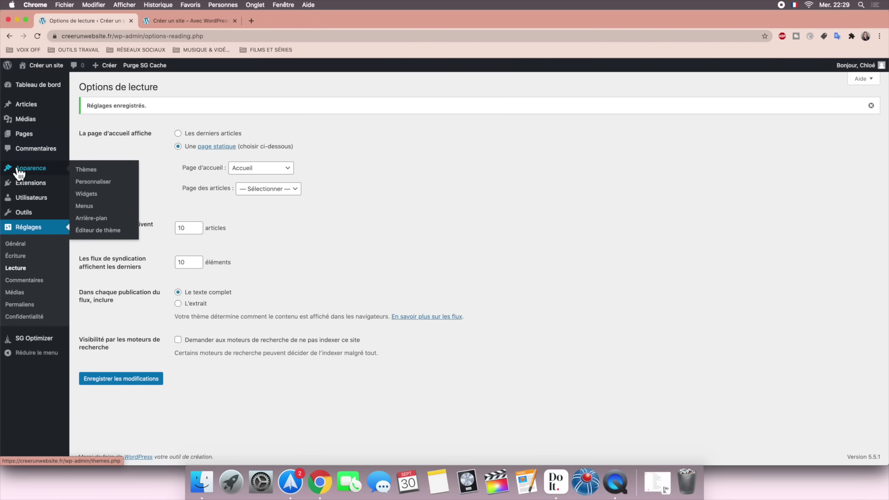
{"action": "left_click", "coordinate": [81, 171]}
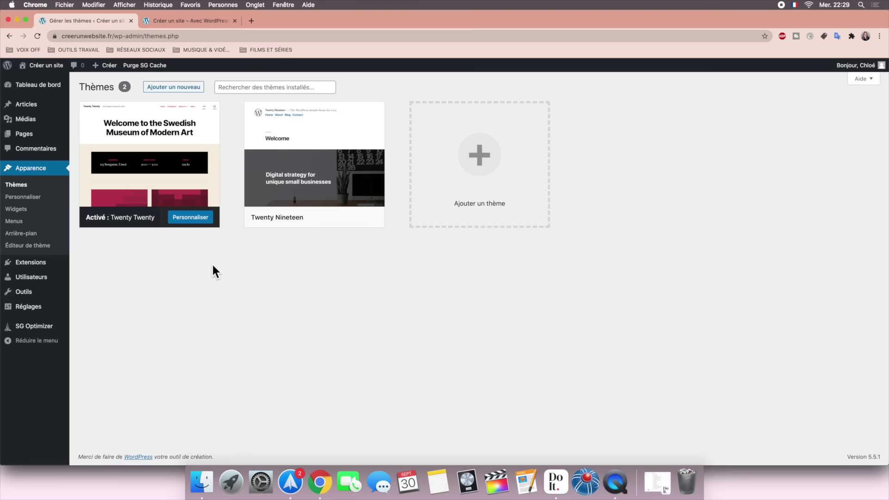
{"action": "mouse_move", "coordinate": [369, 218]}
{"action": "mouse_move", "coordinate": [100, 190]}
{"action": "left_click", "coordinate": [215, 19]}
{"action": "scroll", "coordinate": [224, 321], "scroll_direction": "up", "scroll_amount": 3}
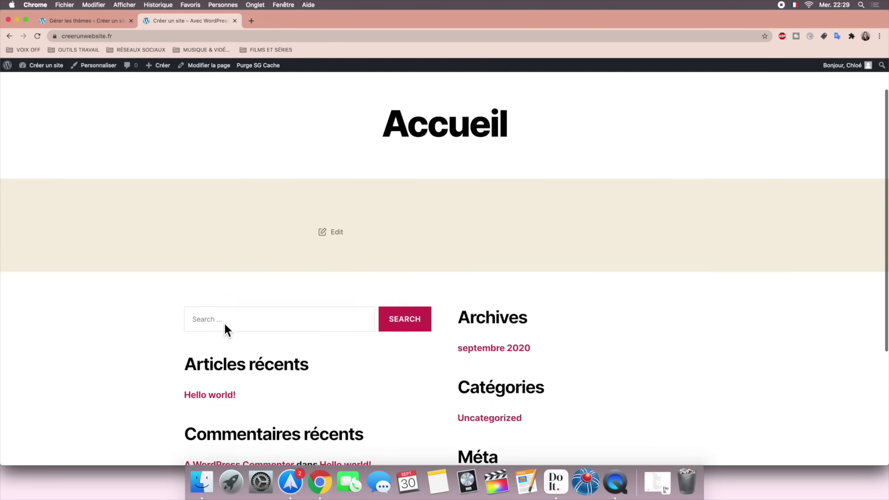
{"action": "left_click", "coordinate": [102, 18]}
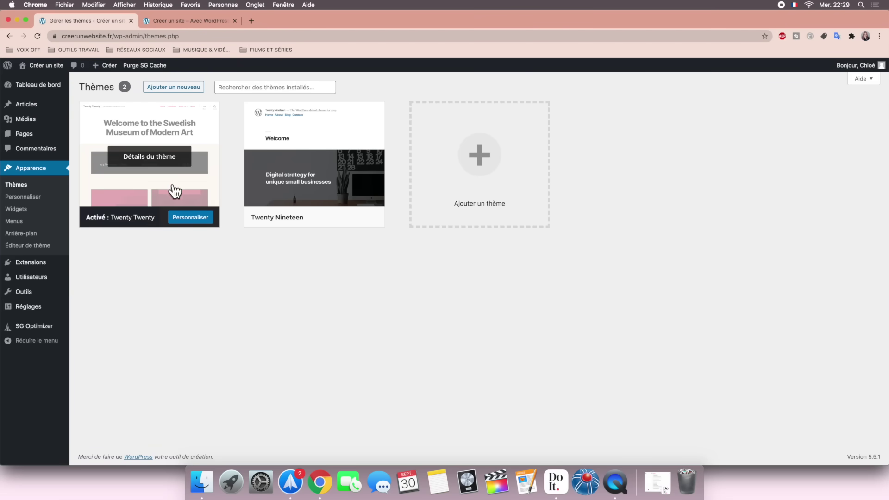
{"action": "left_click", "coordinate": [215, 18]}
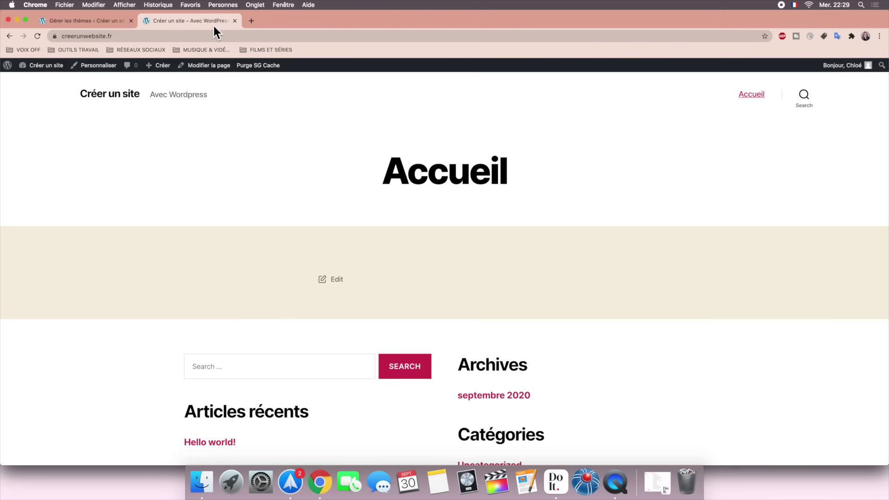
{"action": "left_click", "coordinate": [90, 21]}
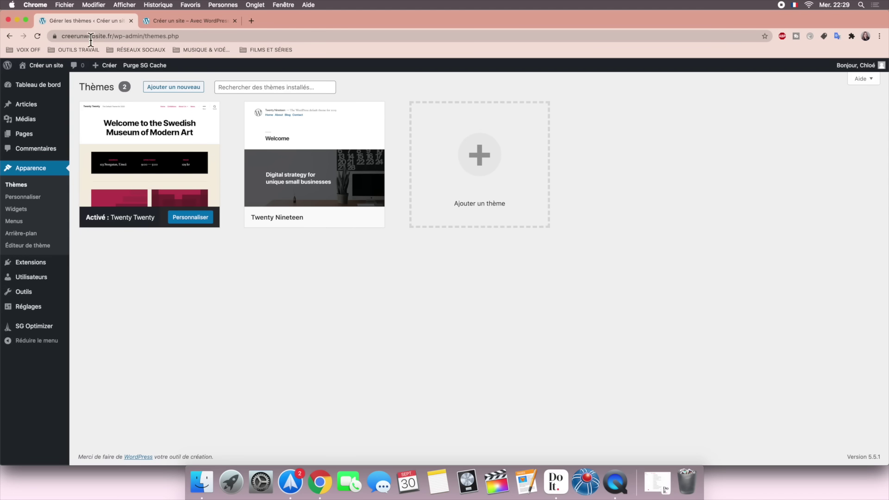
Step: Browse the featured themes available to add, and search the theme catalogue for "oceanwp"
{"action": "left_click", "coordinate": [174, 89]}
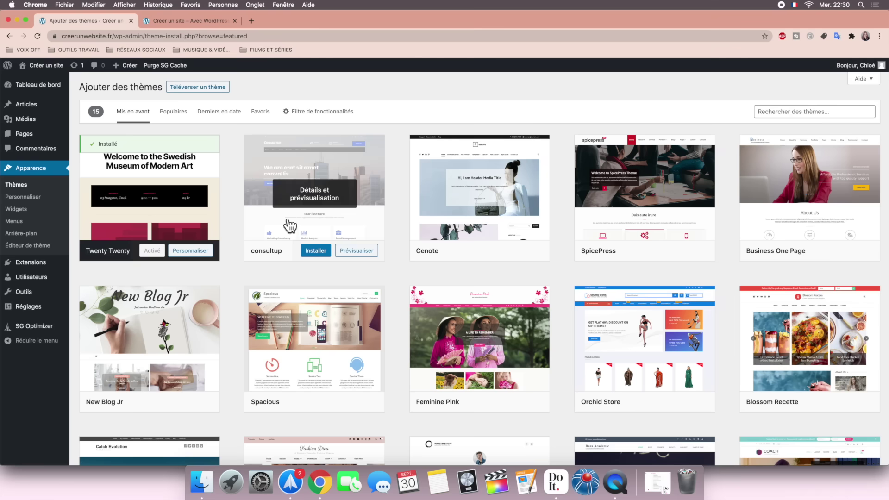
{"action": "scroll", "coordinate": [356, 297], "scroll_direction": "down", "scroll_amount": 3}
{"action": "scroll", "coordinate": [356, 297], "scroll_direction": "up", "scroll_amount": 3}
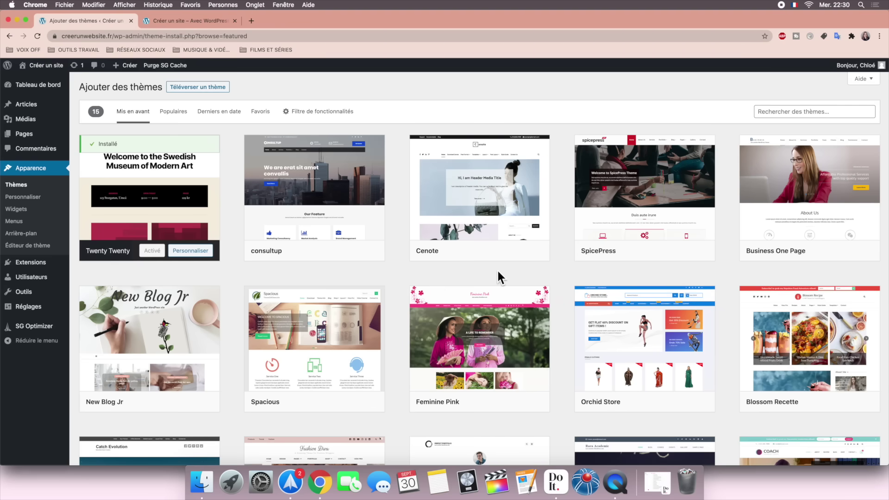
{"action": "left_click", "coordinate": [810, 111]}
{"action": "type", "text": "o"}
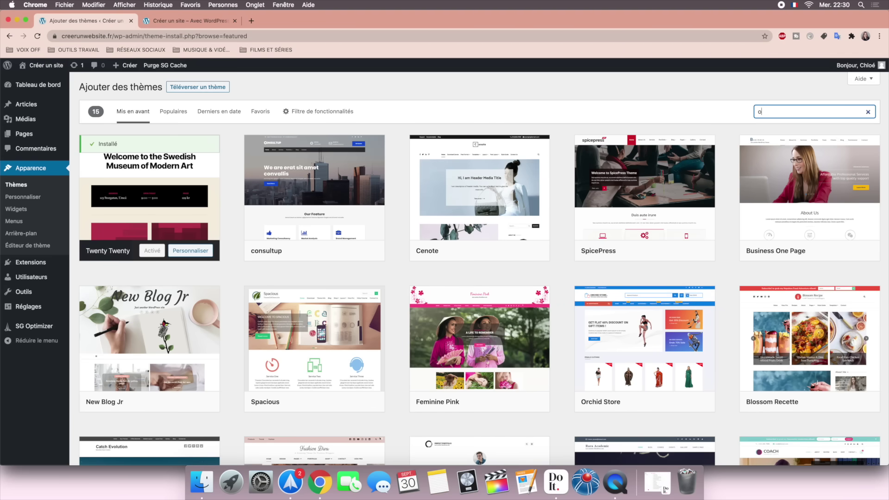
{"action": "type", "text": "ceanwp"}
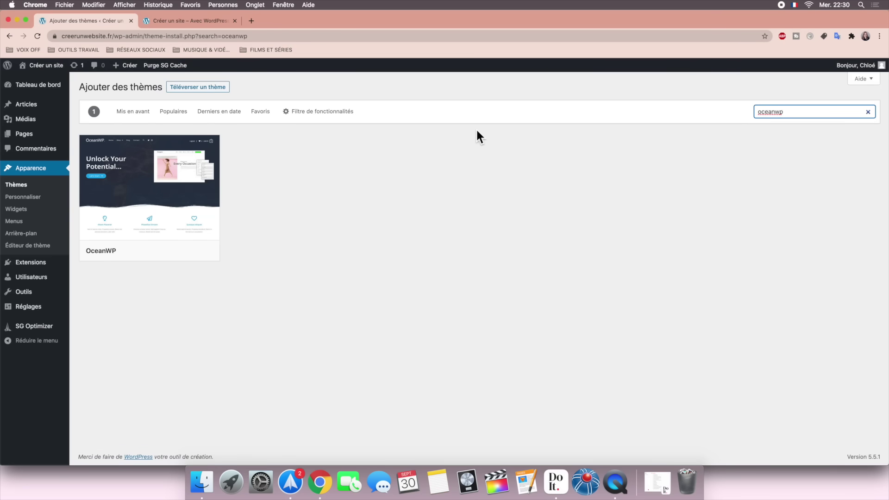
Step: Install the OceanWP theme and activate it
{"action": "mouse_move", "coordinate": [126, 200]}
{"action": "left_click", "coordinate": [158, 253]}
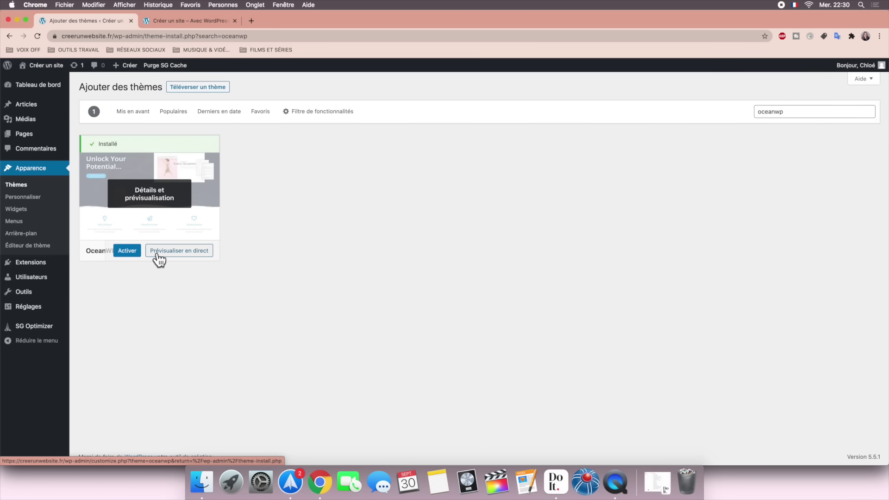
{"action": "left_click", "coordinate": [129, 253]}
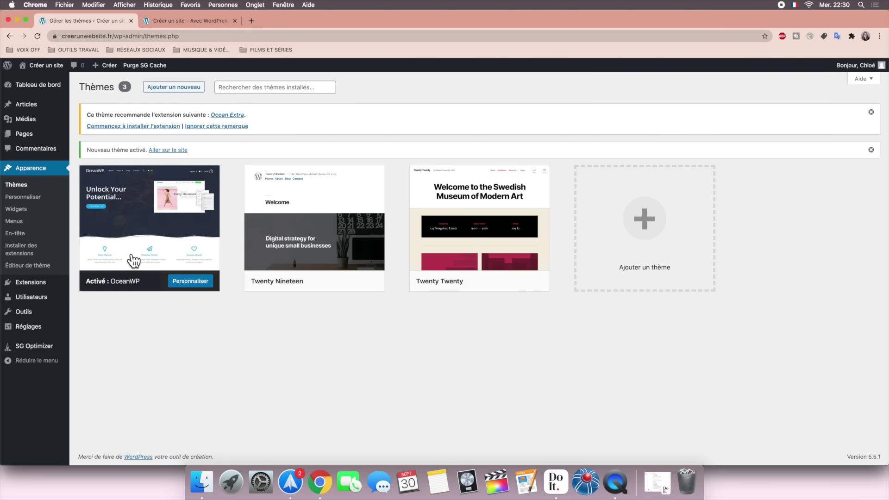
Step: Reload the public site to check its appearance with the OceanWP theme, and return to the WordPress themes page
{"action": "left_click", "coordinate": [172, 20]}
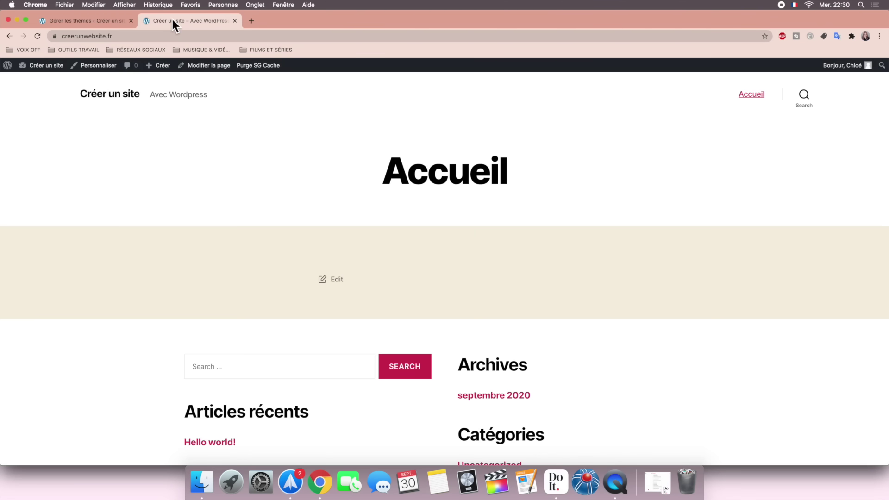
{"action": "left_click", "coordinate": [38, 37]}
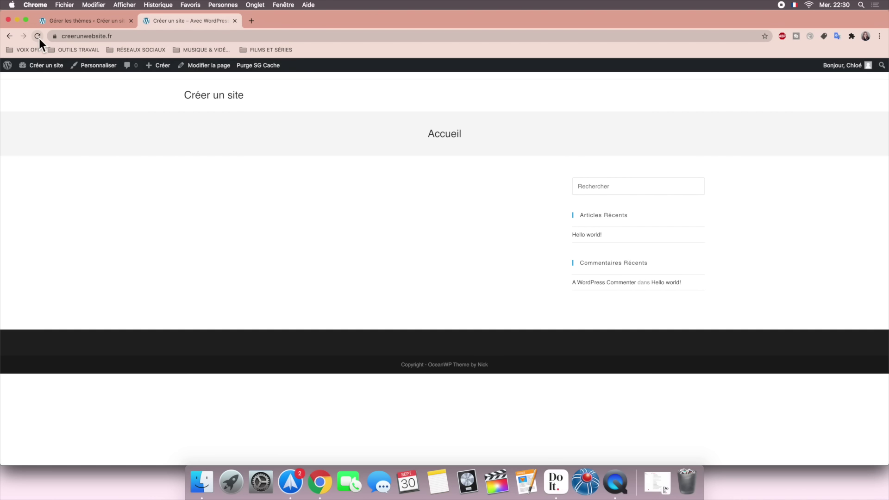
{"action": "left_click", "coordinate": [84, 21]}
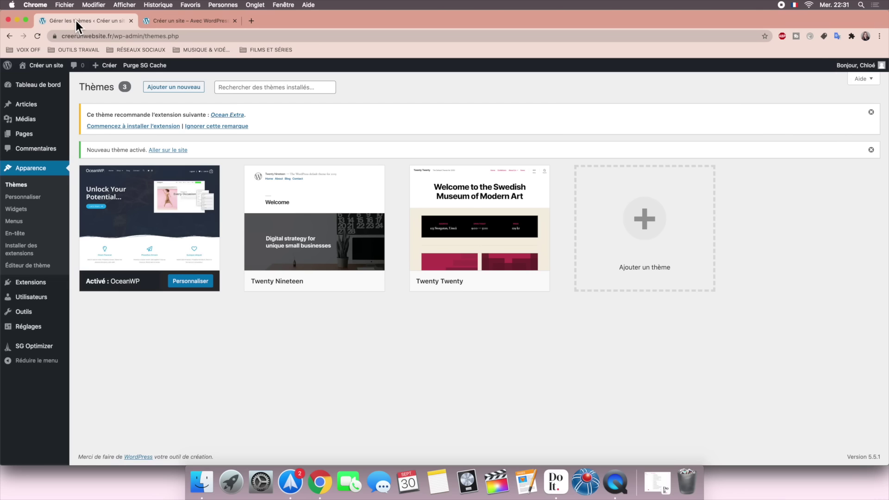
Step: Switch to the Do It app, mark "5. Installer le bon thème" as done, and minimize the app
{"action": "left_click", "coordinate": [556, 484]}
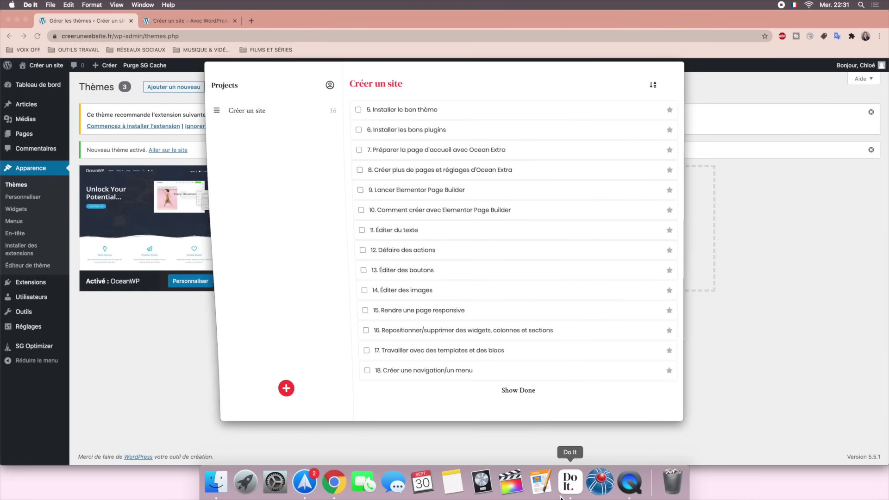
{"action": "left_click", "coordinate": [357, 110]}
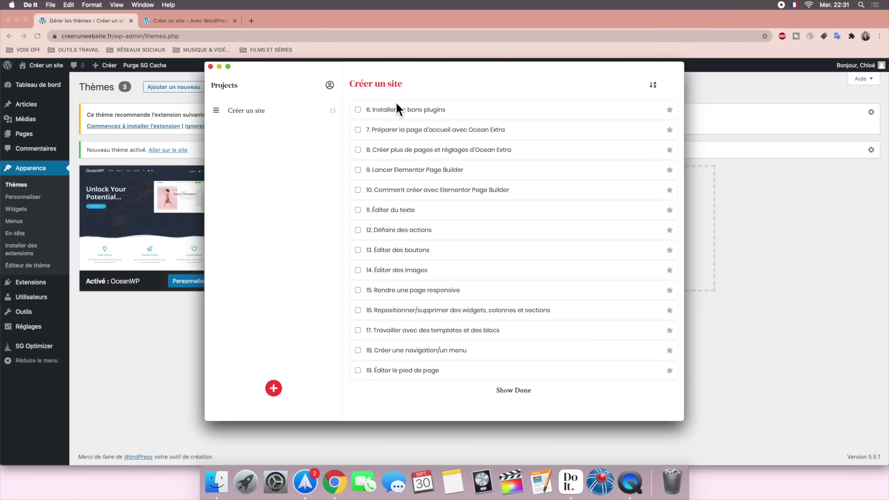
{"action": "left_click", "coordinate": [219, 67]}
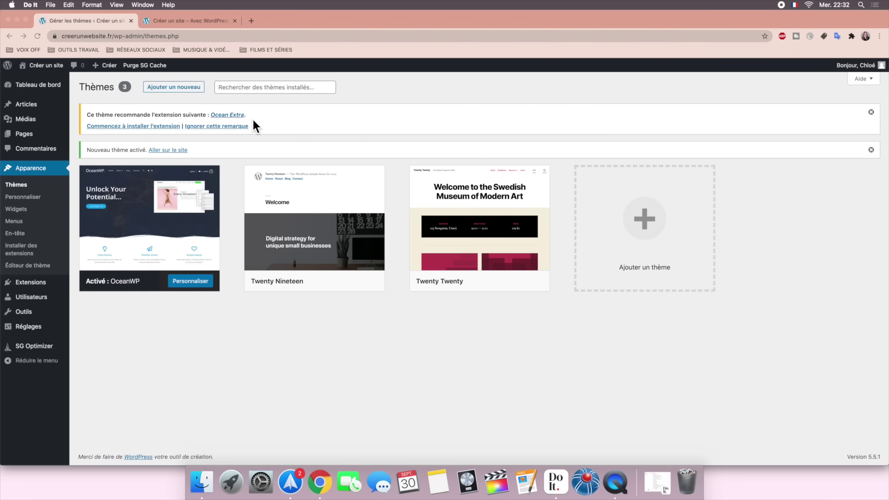
Step: Install the theme's recommended Ocean Extra plugin with the grouped Installer action, and return to the dashboard
{"action": "left_click", "coordinate": [235, 229]}
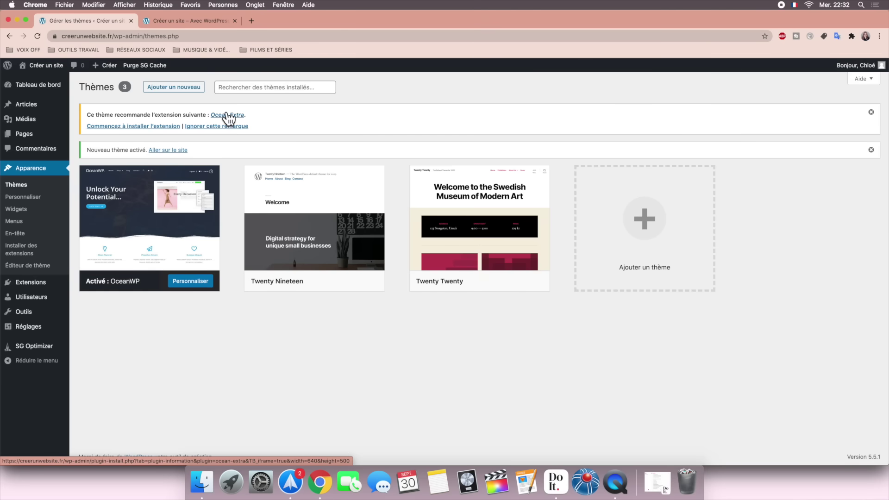
{"action": "mouse_move", "coordinate": [190, 222]}
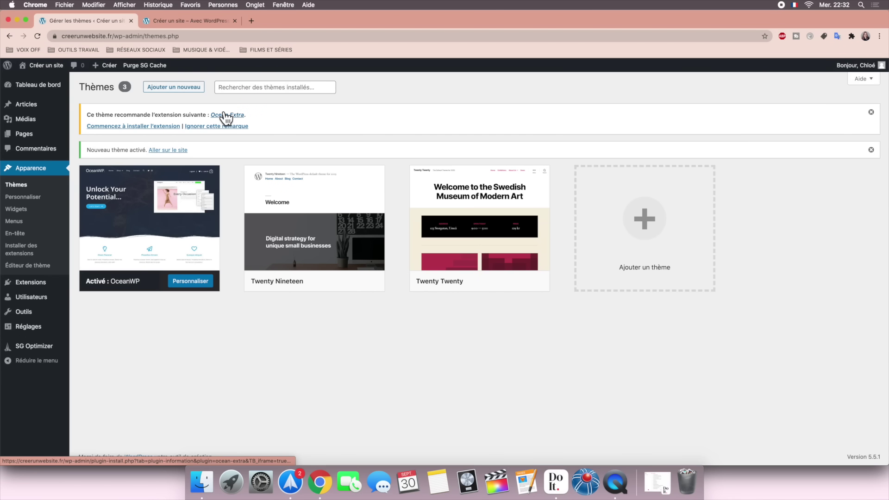
{"action": "left_click", "coordinate": [141, 127]}
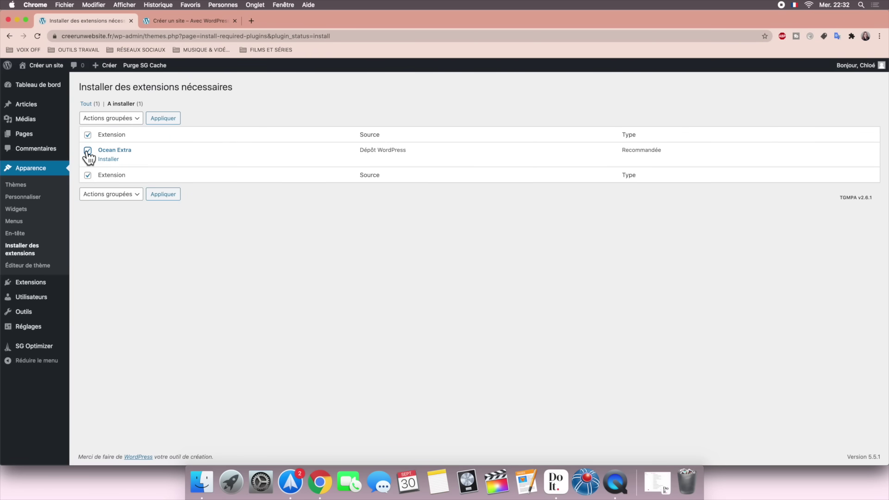
{"action": "left_click", "coordinate": [120, 119]}
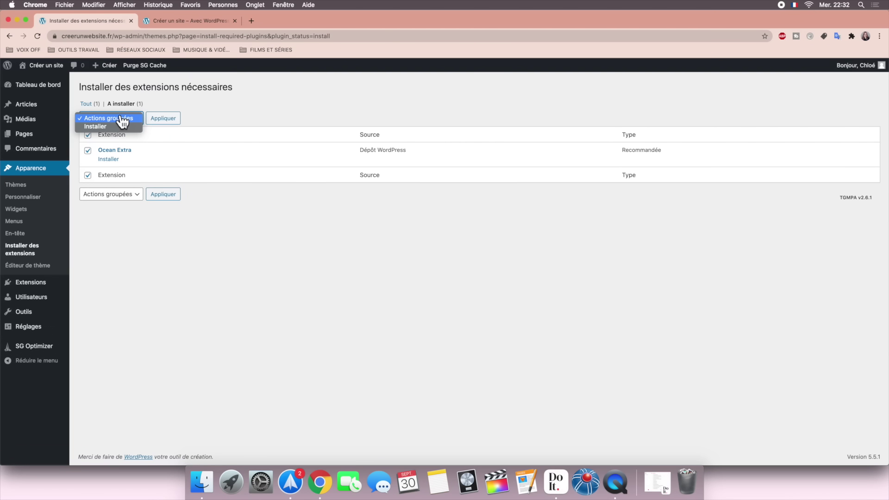
{"action": "left_click", "coordinate": [122, 127]}
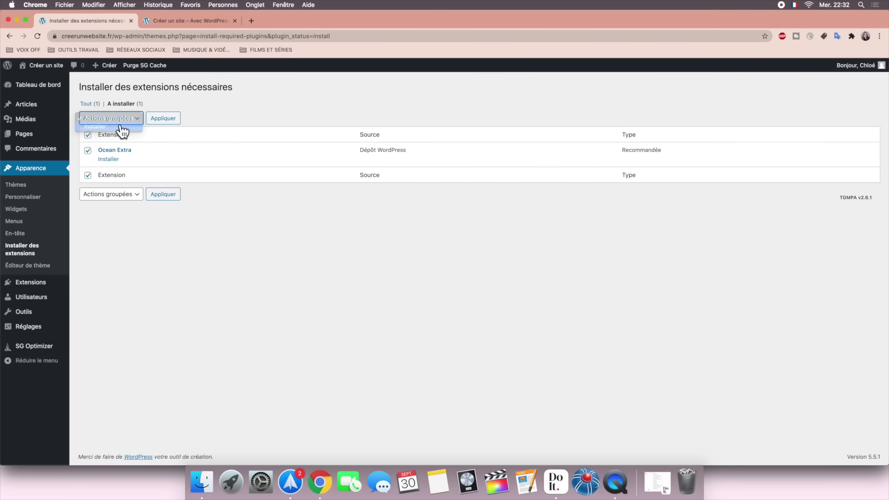
{"action": "left_click", "coordinate": [163, 119]}
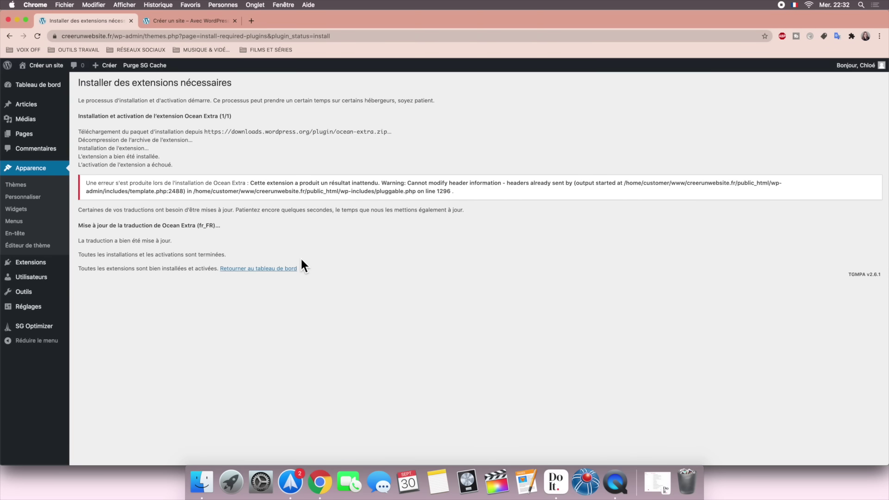
{"action": "left_click", "coordinate": [49, 84]}
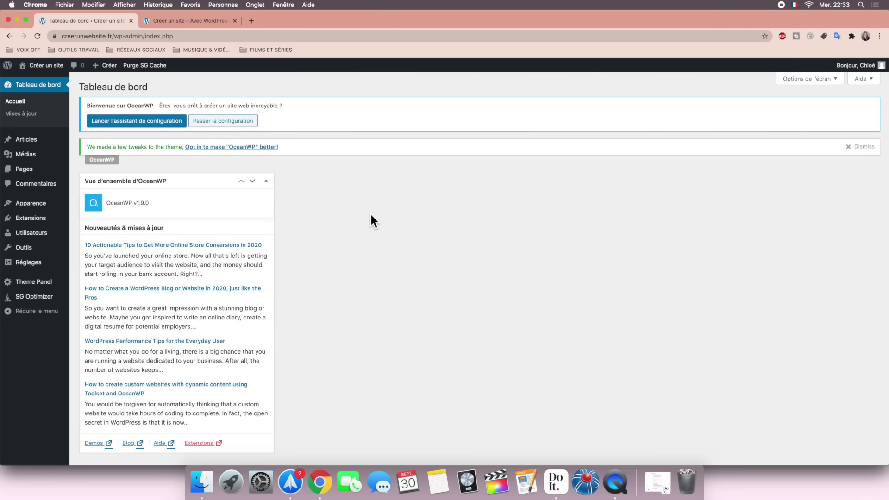
Step: Browse the featured and popular plugins available to add to the site
{"action": "mouse_move", "coordinate": [29, 220]}
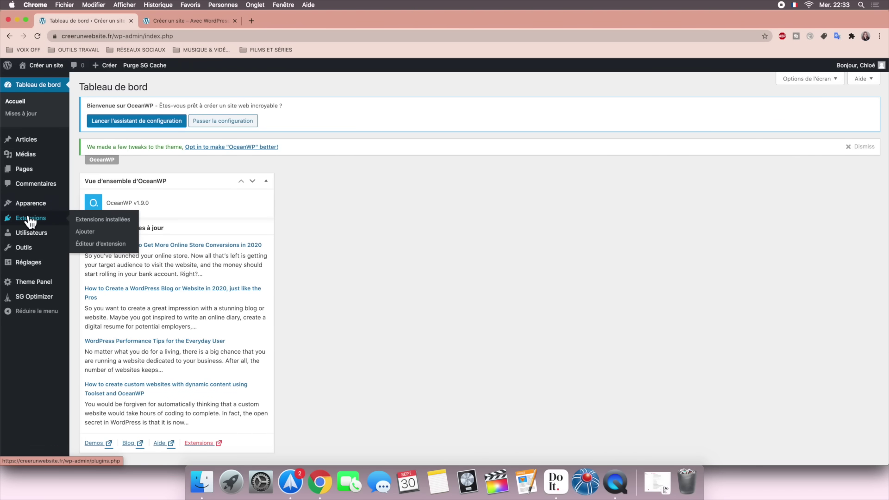
{"action": "left_click", "coordinate": [86, 234]}
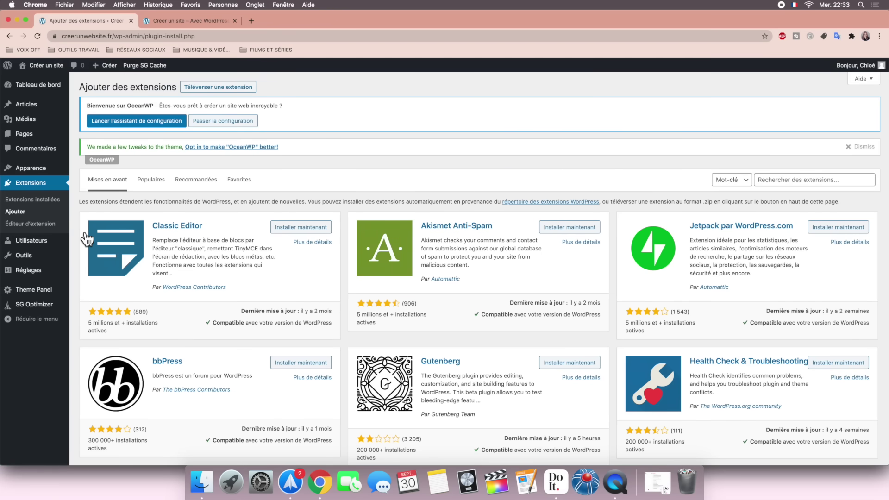
{"action": "scroll", "coordinate": [254, 324], "scroll_direction": "down", "scroll_amount": 5}
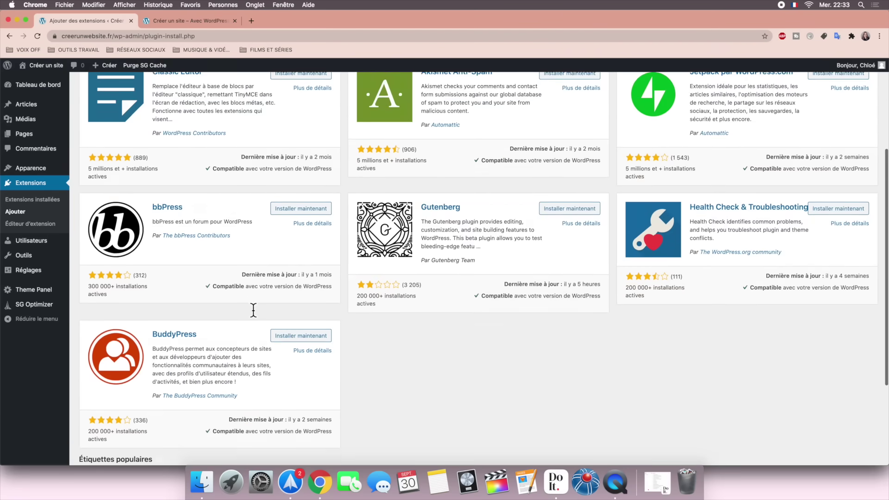
{"action": "scroll", "coordinate": [254, 309], "scroll_direction": "up", "scroll_amount": 5}
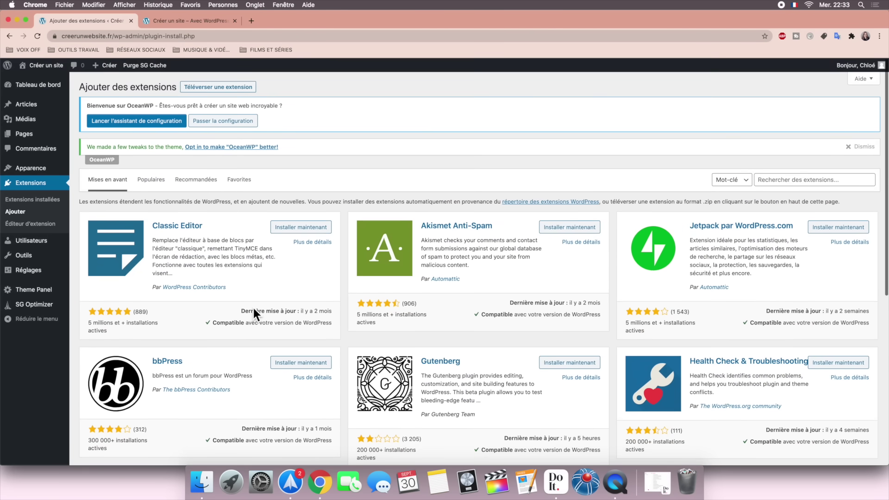
{"action": "left_click", "coordinate": [148, 179]}
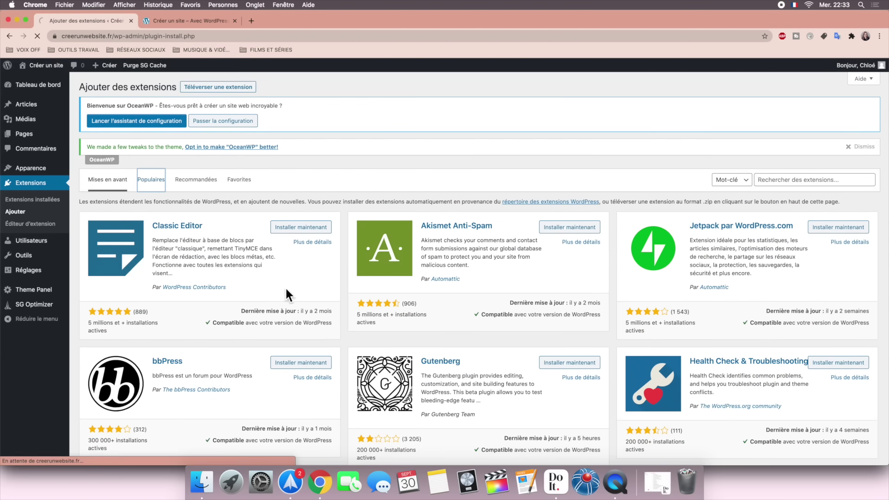
{"action": "scroll", "coordinate": [313, 311], "scroll_direction": "down", "scroll_amount": 6}
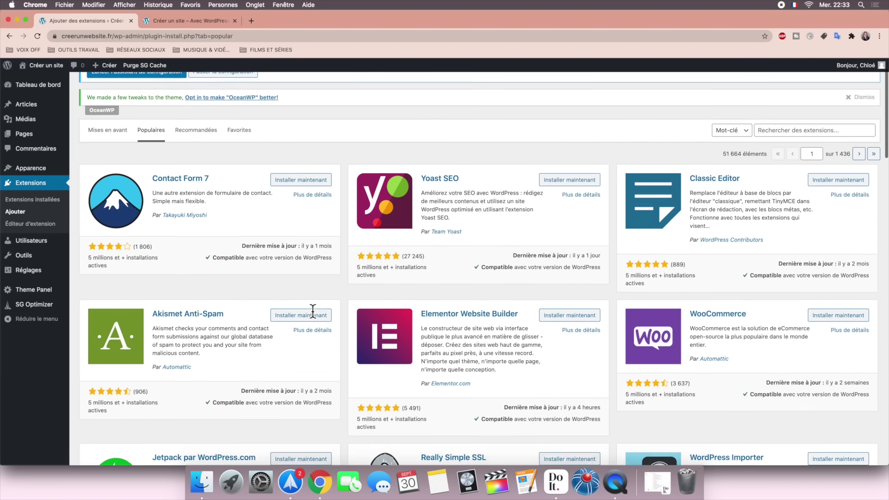
{"action": "scroll", "coordinate": [313, 311], "scroll_direction": "down", "scroll_amount": 5}
{"action": "scroll", "coordinate": [313, 311], "scroll_direction": "up", "scroll_amount": 9}
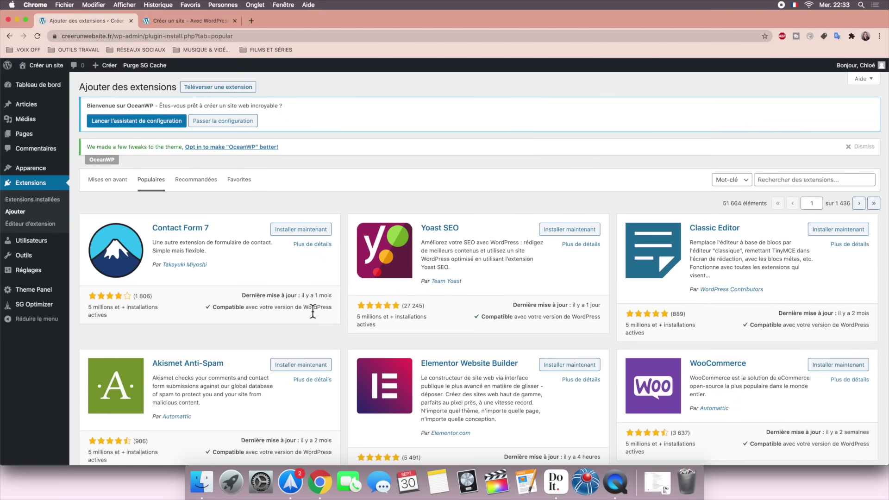
Step: Search the plugin catalogue for "elementor" and install Elementor Website Builder
{"action": "left_click", "coordinate": [806, 182]}
{"action": "type", "text": "elementor"}
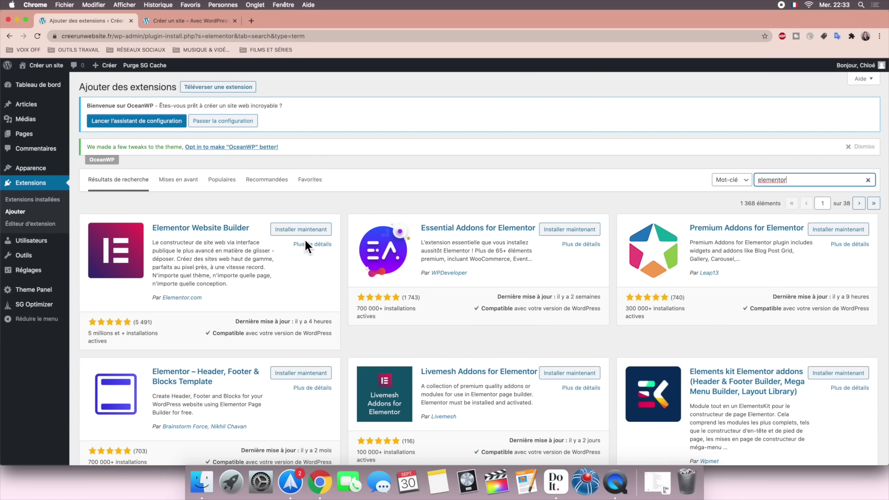
{"action": "left_click", "coordinate": [296, 229]}
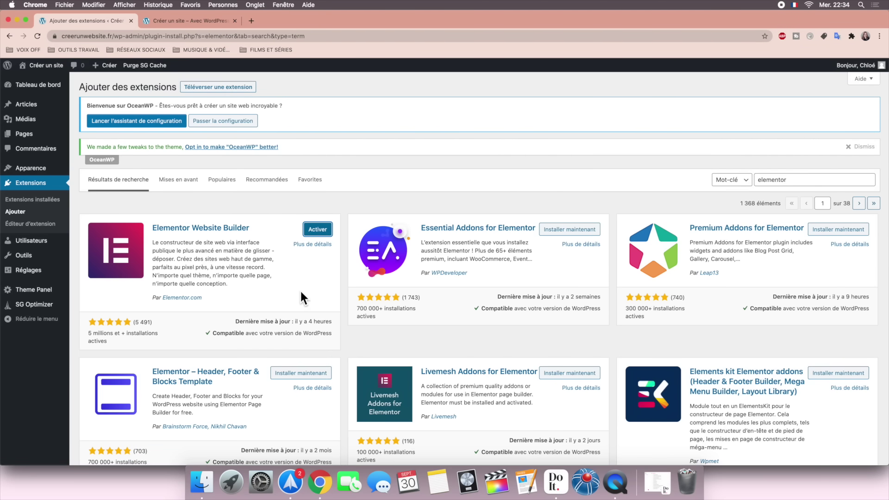
Step: Search the plugin catalogue for "envato elements" and install Envato Elements – Photos & Elementor Templates
{"action": "left_click", "coordinate": [788, 183]}
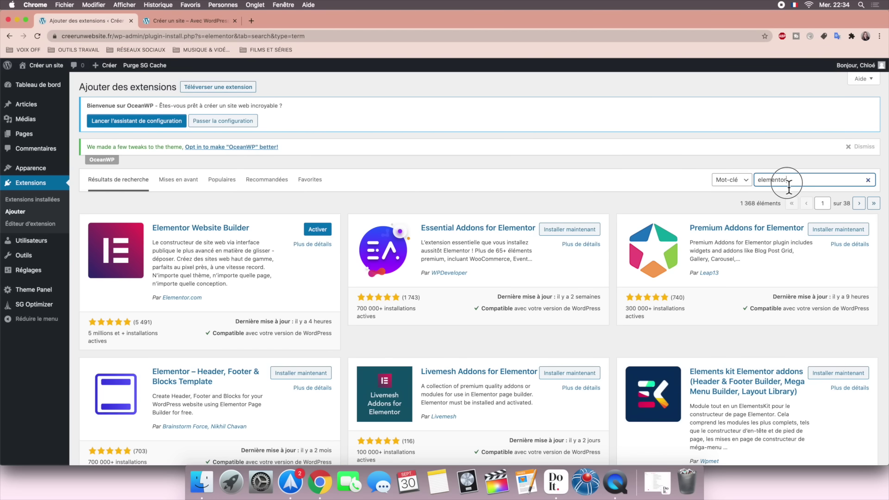
{"action": "left_click_drag", "start_coordinate": [787, 181], "coordinate": [745, 181]}
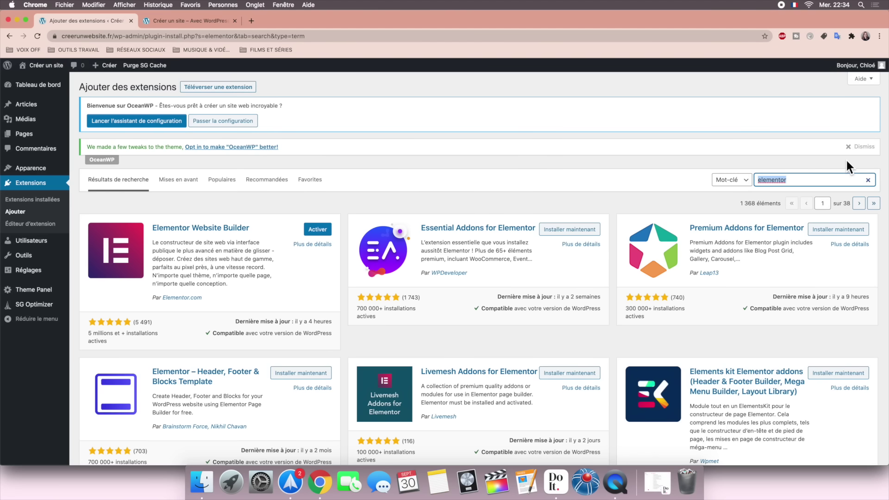
{"action": "type", "text": "envato elements"}
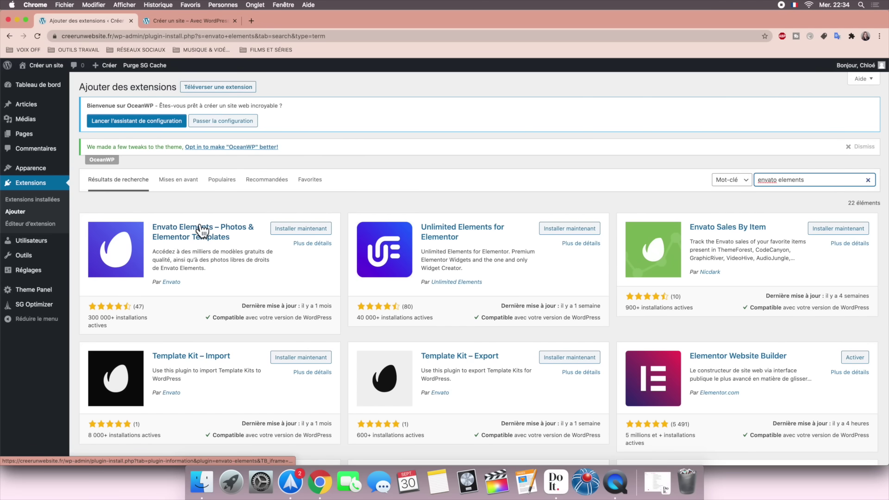
{"action": "left_click", "coordinate": [288, 228]}
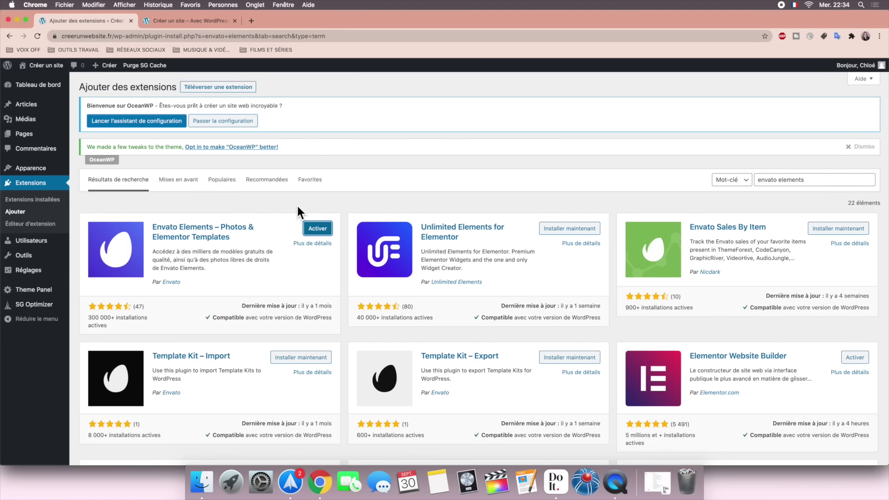
Step: Activate the Elementor and Envato Elements plugins together from the list of installed plugins
{"action": "left_click", "coordinate": [18, 202]}
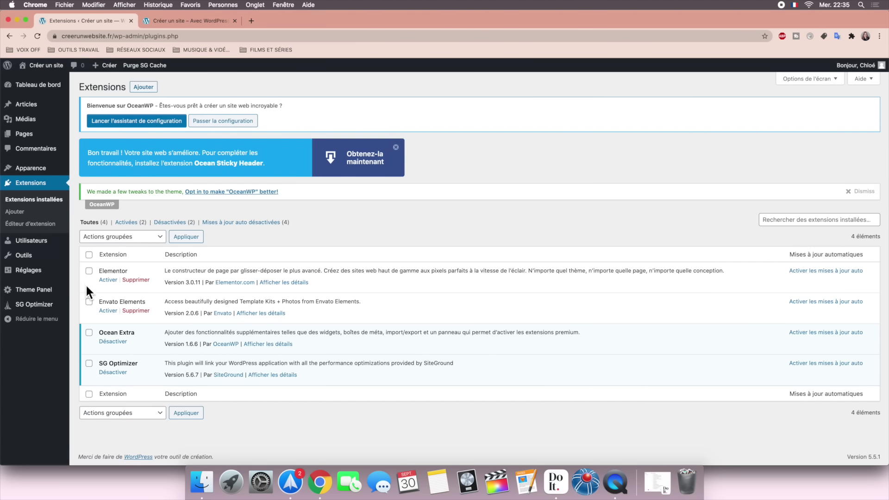
{"action": "left_click", "coordinate": [87, 272]}
{"action": "left_click", "coordinate": [89, 302]}
{"action": "left_click", "coordinate": [126, 239]}
{"action": "left_click", "coordinate": [127, 244]}
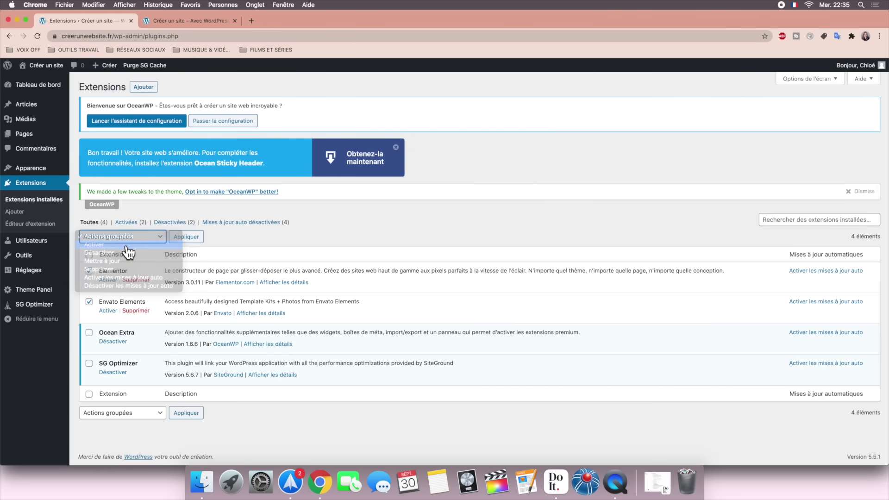
{"action": "left_click", "coordinate": [172, 238]}
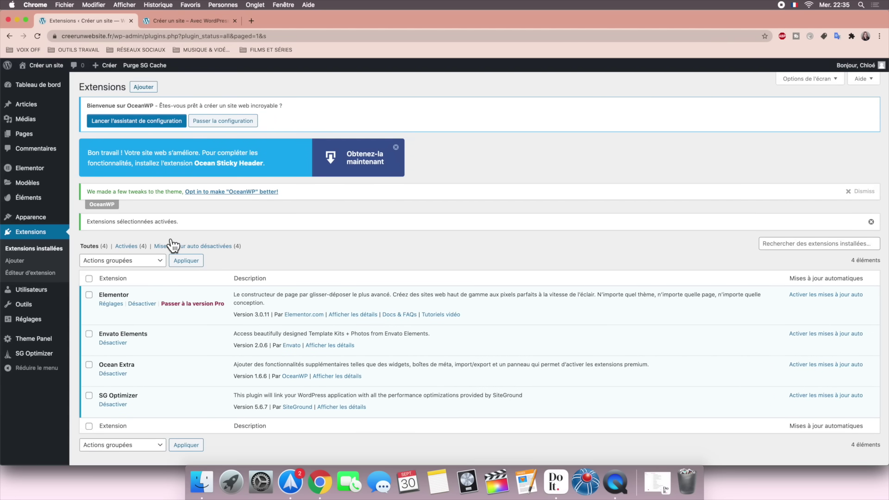
Step: Switch to the Do It app, mark "6. Installer les bons plugins" as done, and minimize the app
{"action": "left_click", "coordinate": [556, 482]}
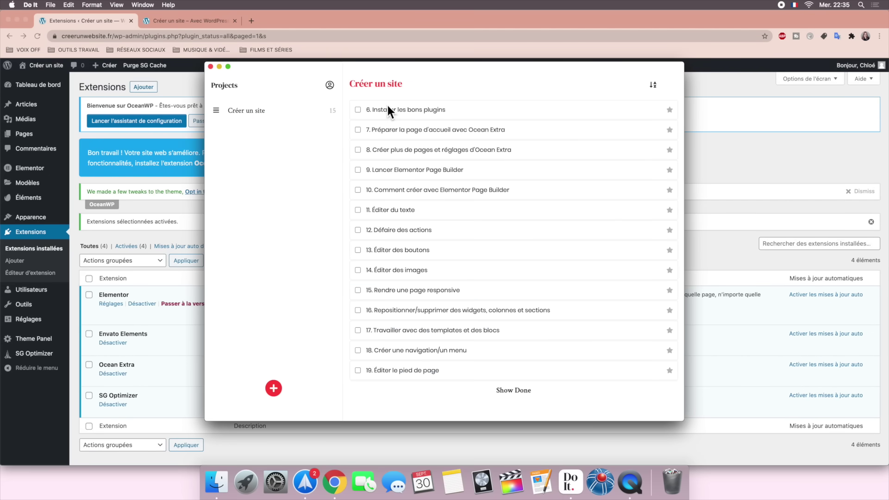
{"action": "left_click", "coordinate": [358, 110]}
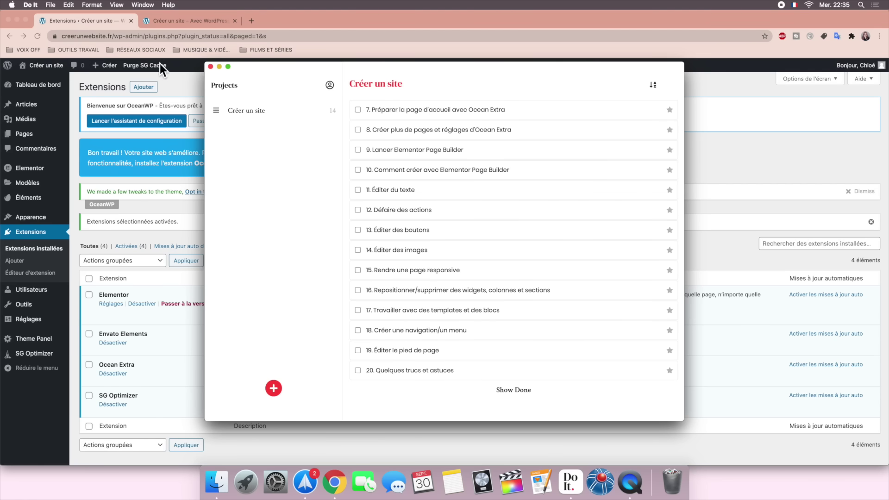
{"action": "left_click", "coordinate": [220, 66]}
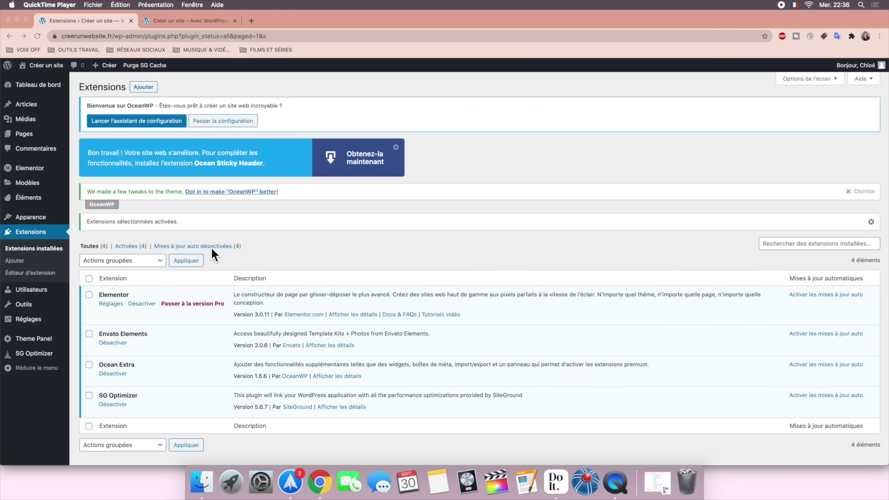
Step: Hide the OceanWP and Elementor overview sections on the WordPress dashboard, and dismiss the OceanWP setup and opt-in notices
{"action": "left_click", "coordinate": [21, 90]}
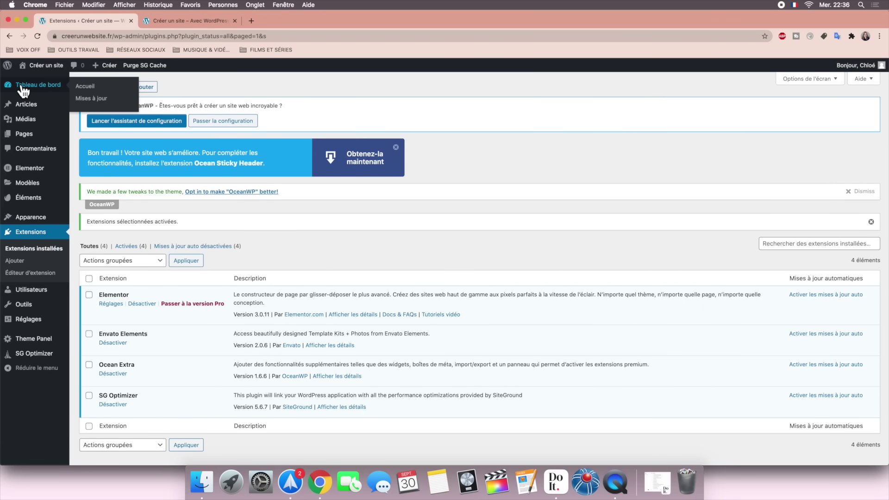
{"action": "left_click", "coordinate": [24, 89]}
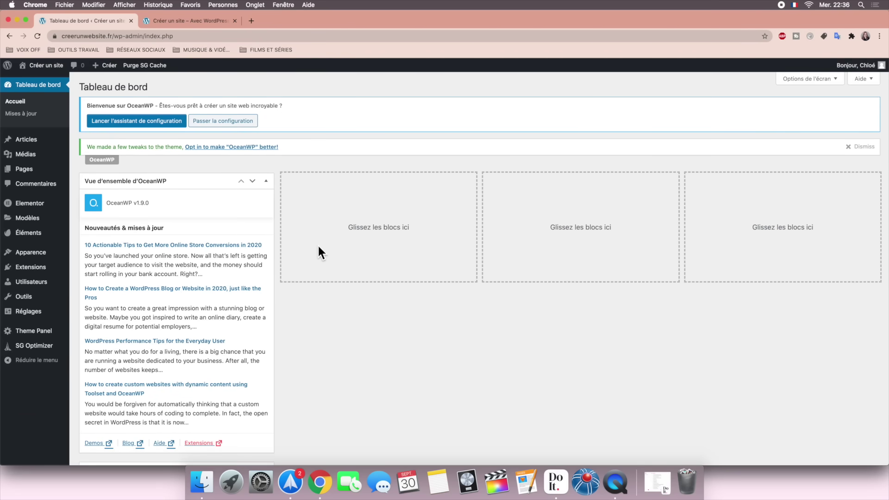
{"action": "scroll", "coordinate": [319, 250], "scroll_direction": "down", "scroll_amount": 5}
{"action": "scroll", "coordinate": [318, 247], "scroll_direction": "up", "scroll_amount": 10}
{"action": "left_click", "coordinate": [822, 84]}
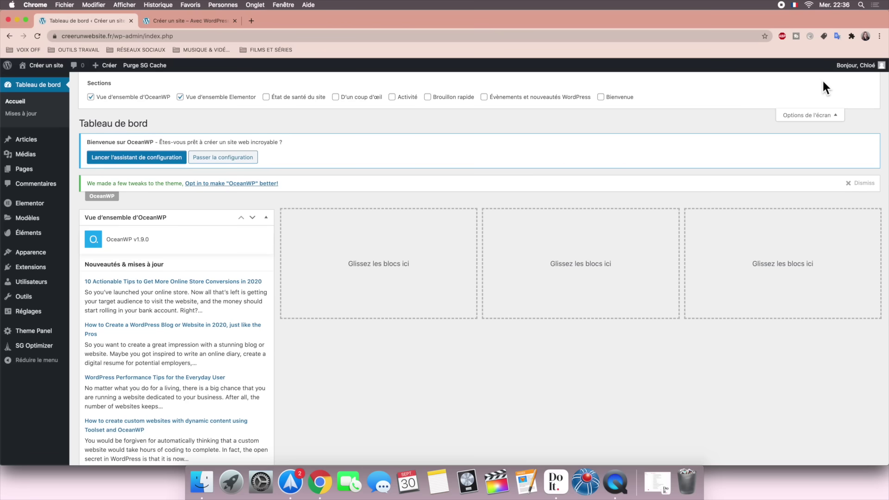
{"action": "left_click", "coordinate": [91, 96]}
{"action": "left_click", "coordinate": [180, 97]}
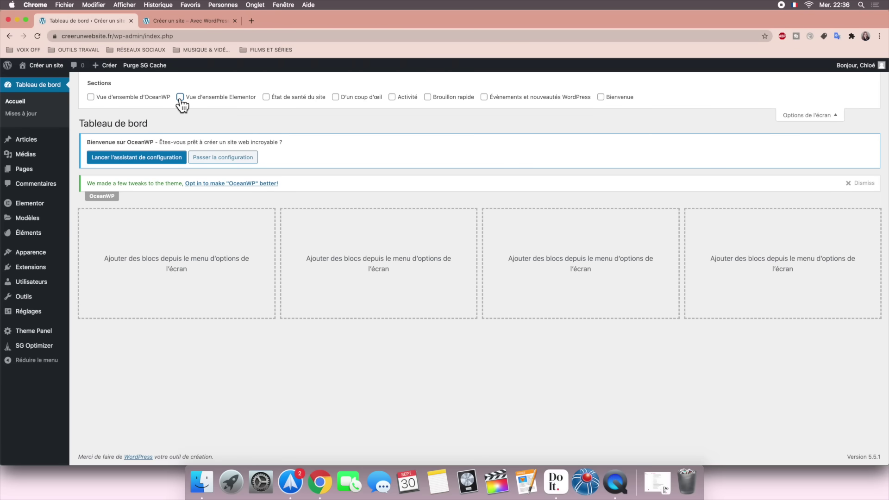
{"action": "left_click", "coordinate": [807, 115]}
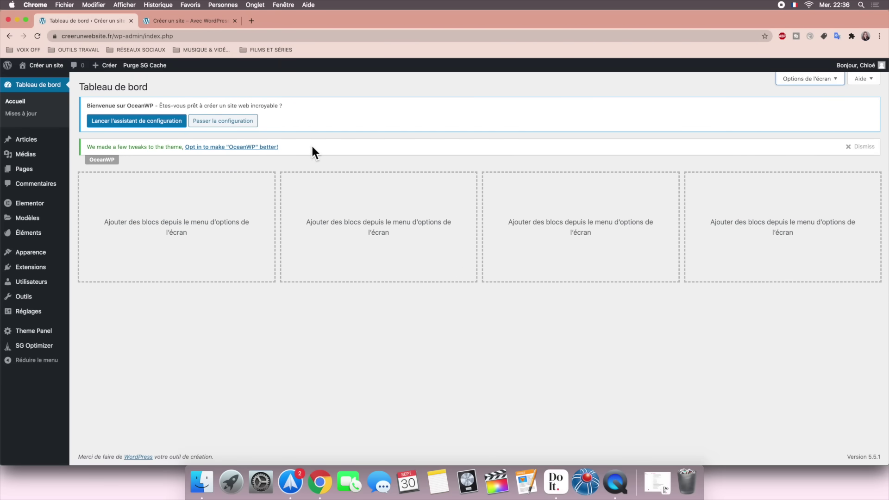
{"action": "left_click", "coordinate": [229, 124]}
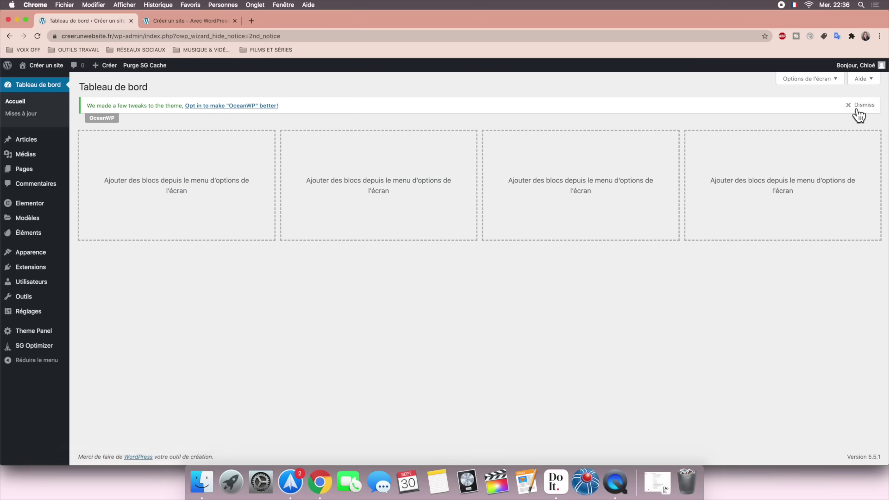
{"action": "left_click", "coordinate": [857, 109]}
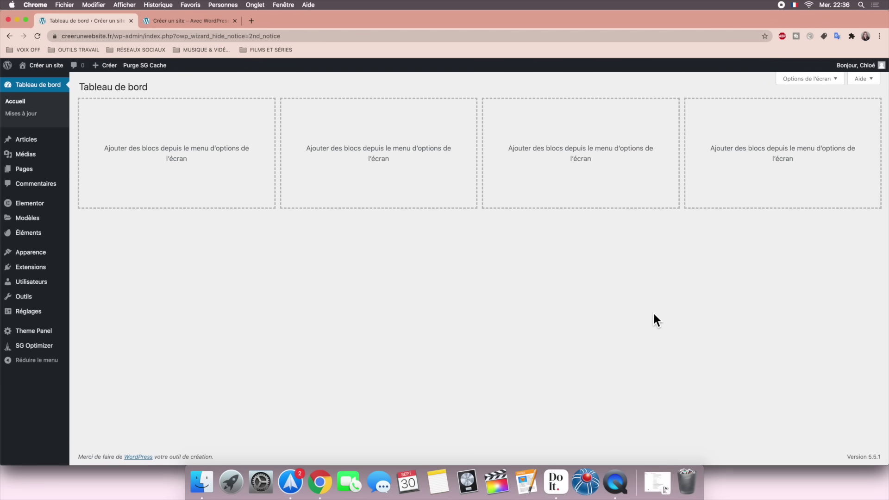
Step: Switch to the Do It app to review the remaining site-building tasks, and minimize the app
{"action": "left_click", "coordinate": [556, 482]}
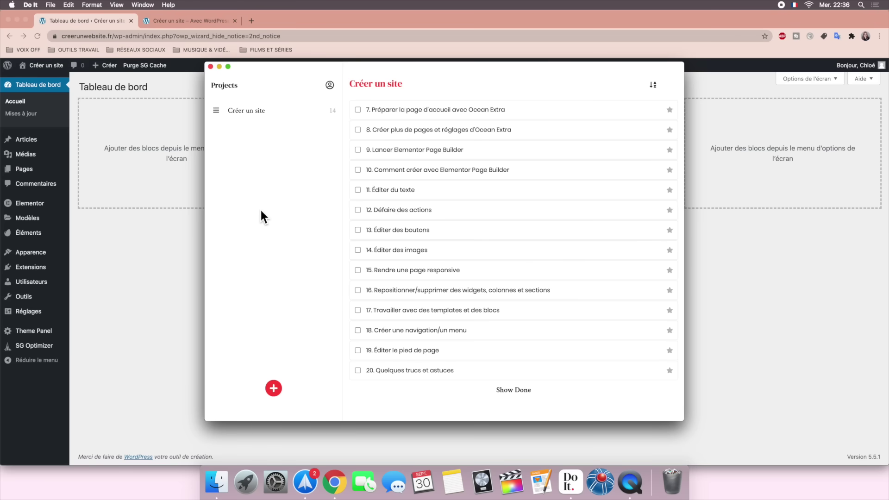
{"action": "left_click", "coordinate": [219, 67]}
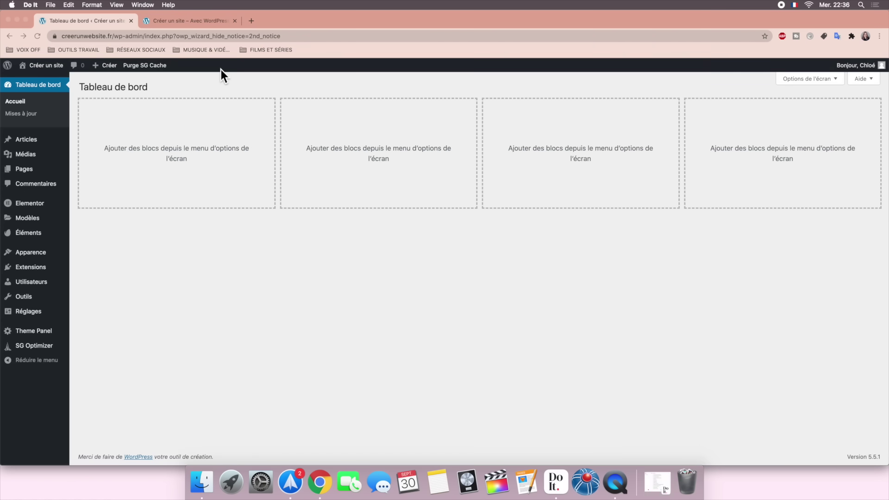
Step: View the live homepage, and open the Accueil page for editing from the list of all pages
{"action": "left_click", "coordinate": [203, 31]}
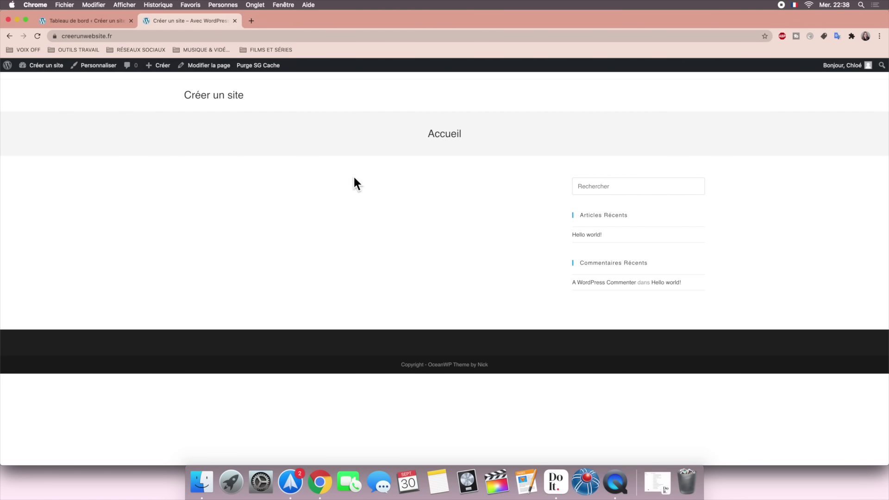
{"action": "left_click", "coordinate": [66, 21]}
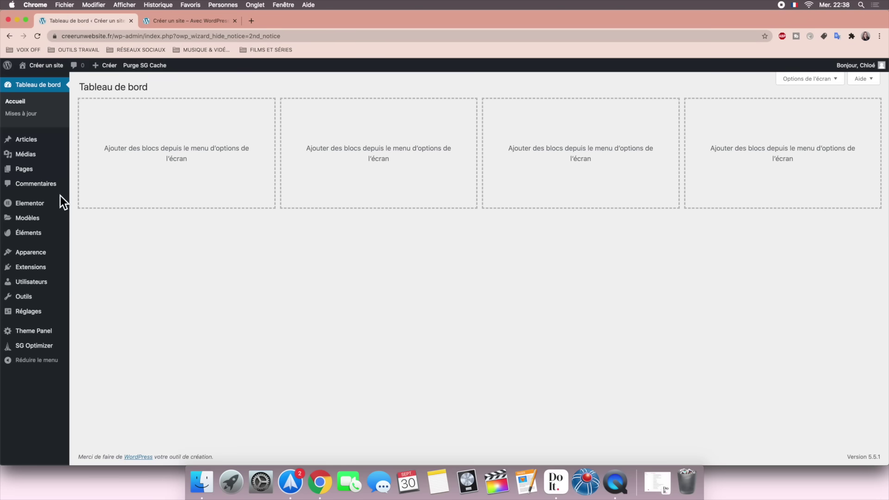
{"action": "mouse_move", "coordinate": [31, 170]}
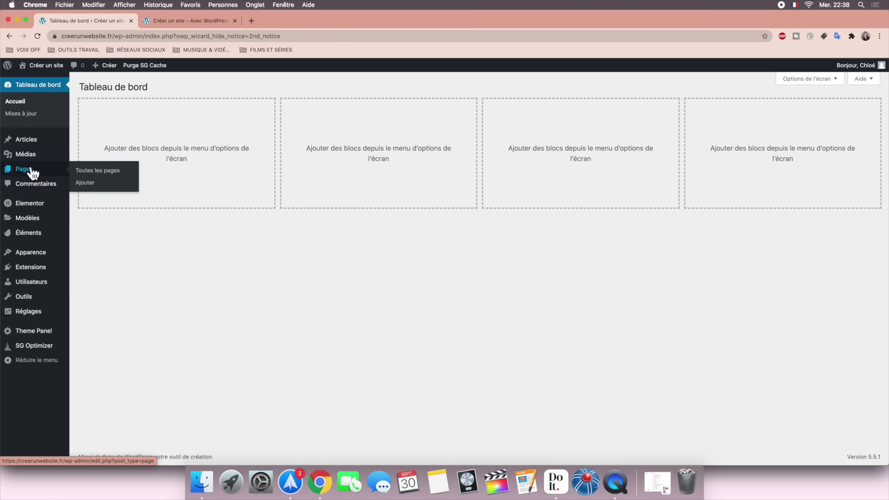
{"action": "left_click", "coordinate": [96, 175]}
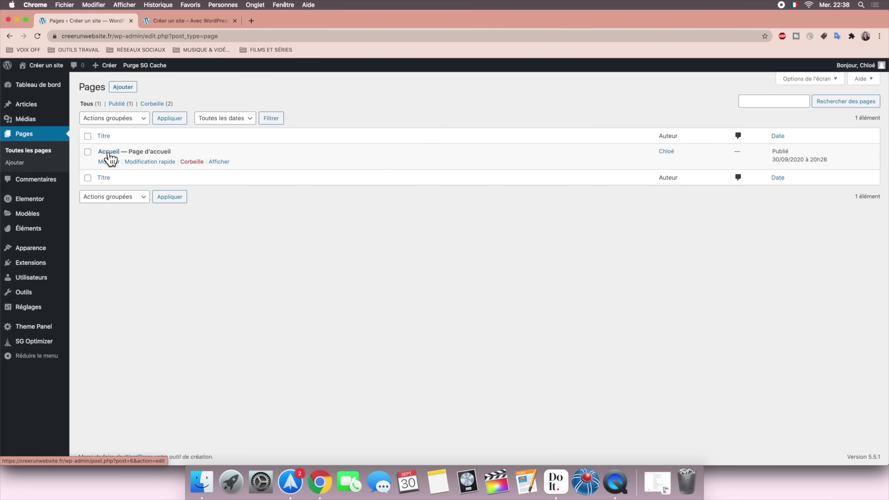
{"action": "left_click", "coordinate": [109, 153]}
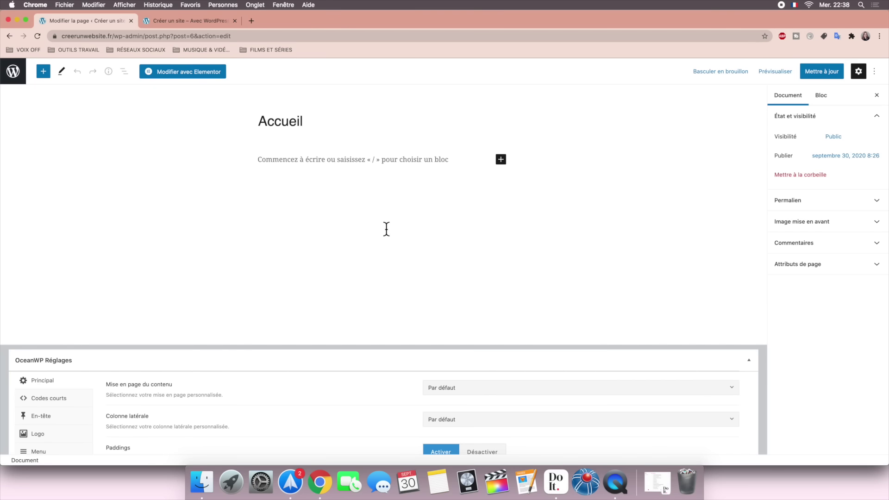
Step: Set the Accueil page's OceanWP content layout to "100% pleine largeur", update the page, and reload the live homepage
{"action": "scroll", "coordinate": [386, 228], "scroll_direction": "down", "scroll_amount": 3}
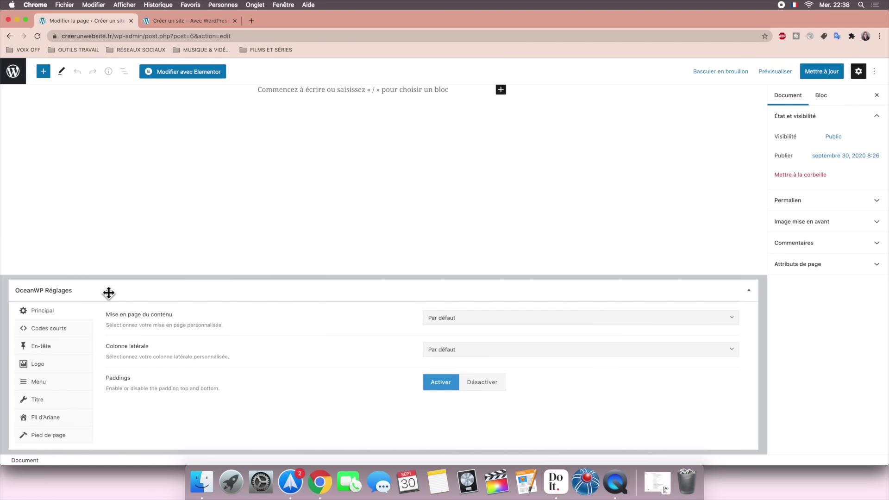
{"action": "left_click", "coordinate": [452, 318]}
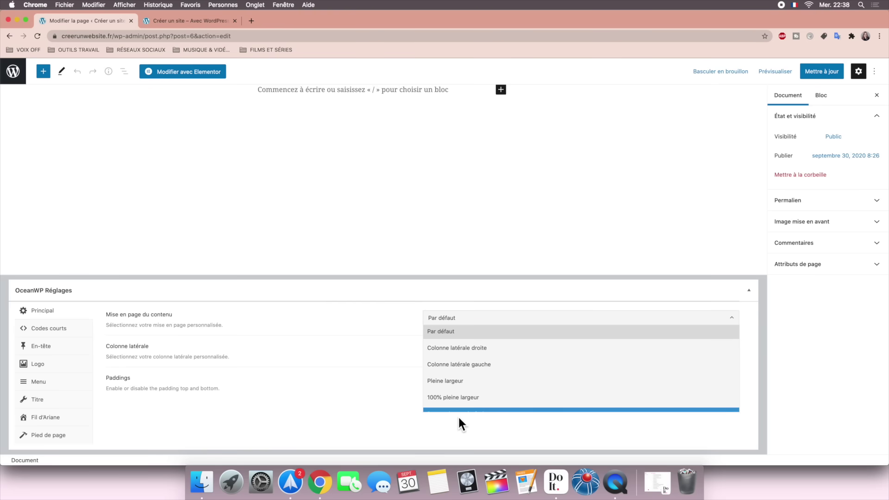
{"action": "left_click", "coordinate": [457, 398]}
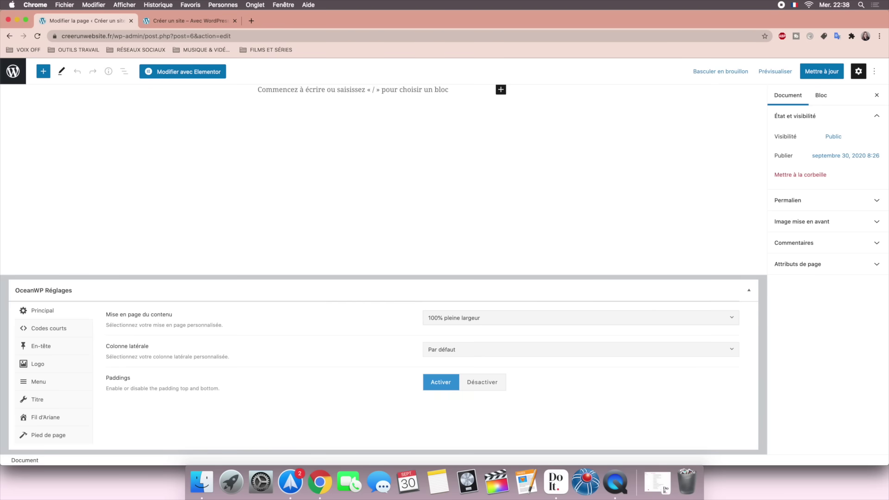
{"action": "left_click", "coordinate": [828, 73]}
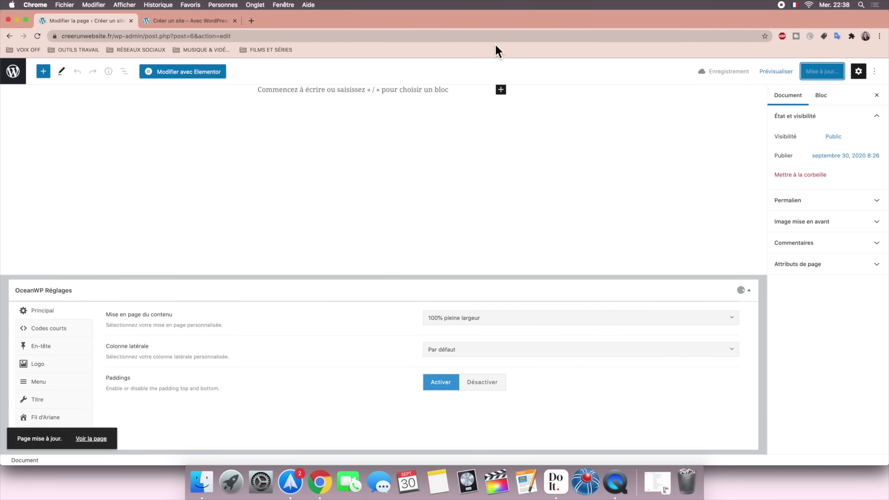
{"action": "left_click", "coordinate": [218, 23]}
{"action": "left_click", "coordinate": [38, 36]}
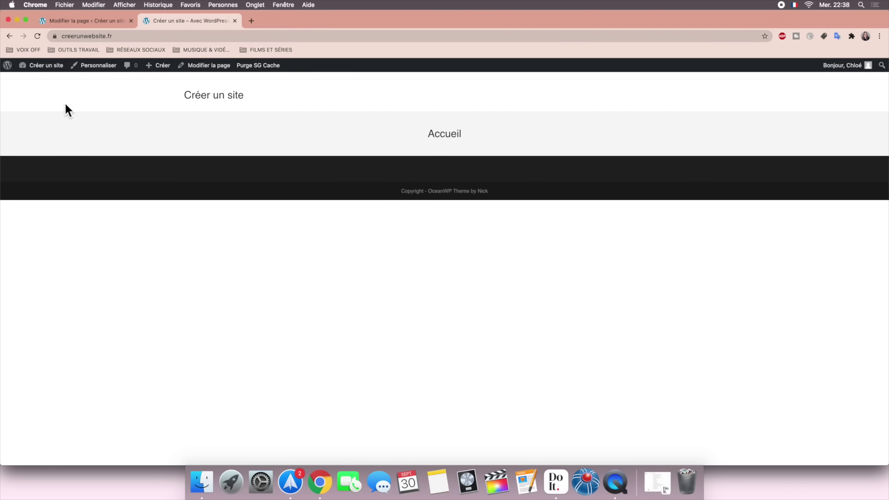
Step: Disable the top bar in the Accueil page's OceanWP header settings, update the page, and reload the live homepage
{"action": "left_click", "coordinate": [86, 21]}
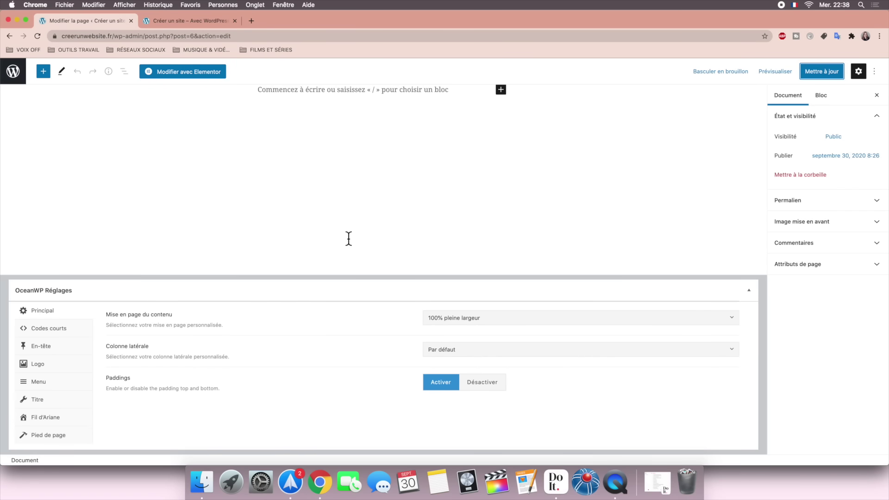
{"action": "left_click", "coordinate": [54, 348]}
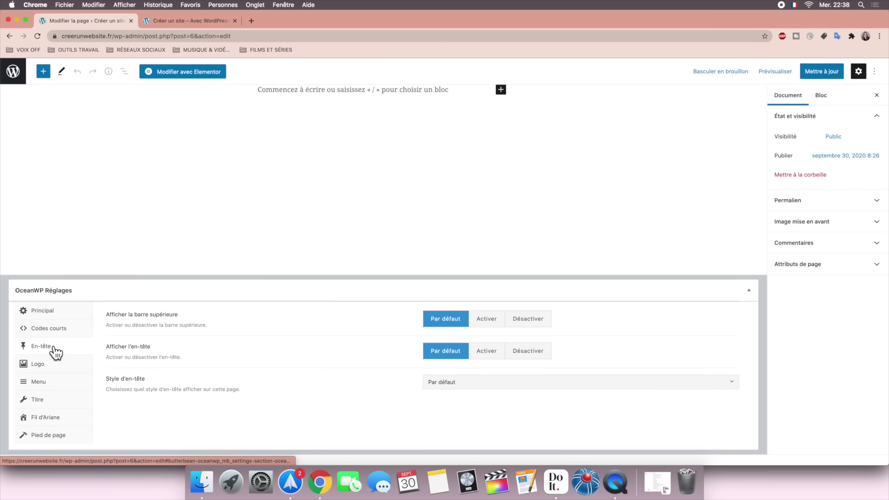
{"action": "left_click", "coordinate": [527, 325]}
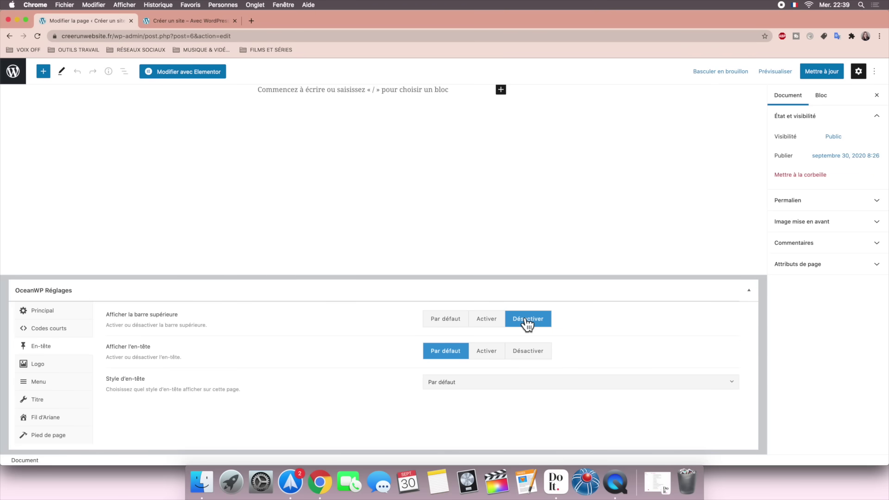
{"action": "left_click", "coordinate": [818, 72]}
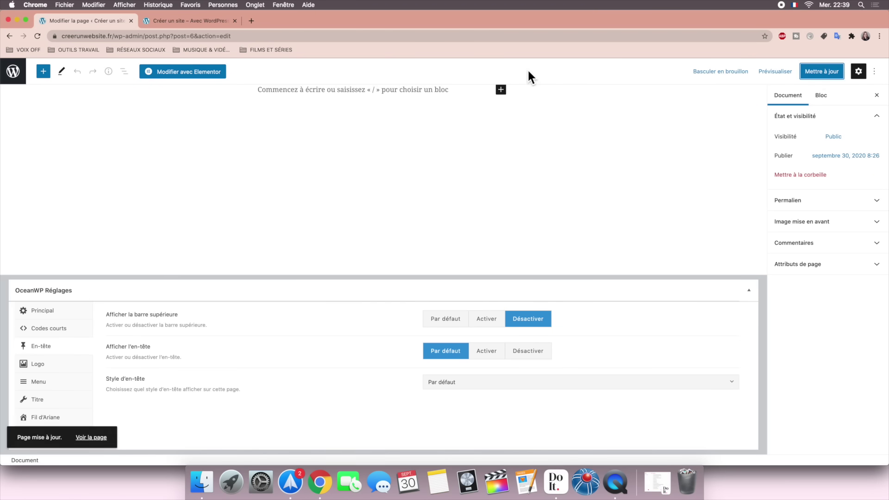
{"action": "left_click", "coordinate": [189, 21]}
{"action": "left_click", "coordinate": [37, 36]}
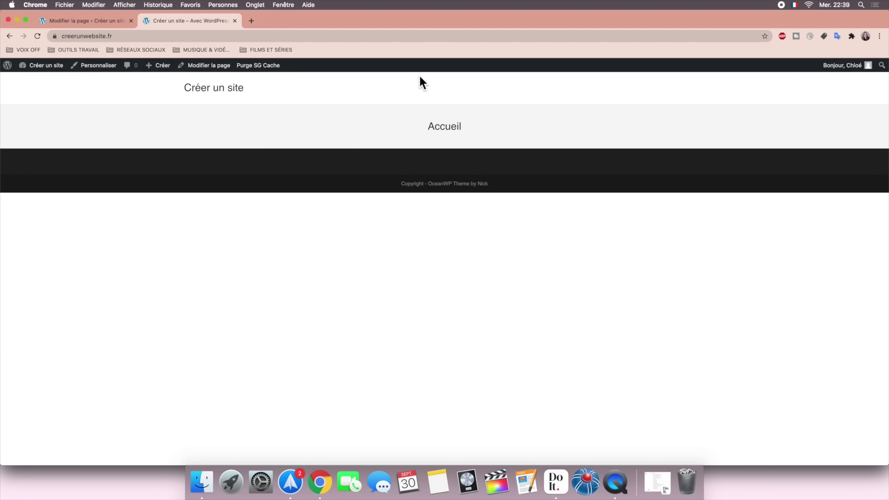
Step: Disable the page title display in the Accueil page's OceanWP settings, update the page, and reload the live homepage
{"action": "left_click", "coordinate": [111, 20]}
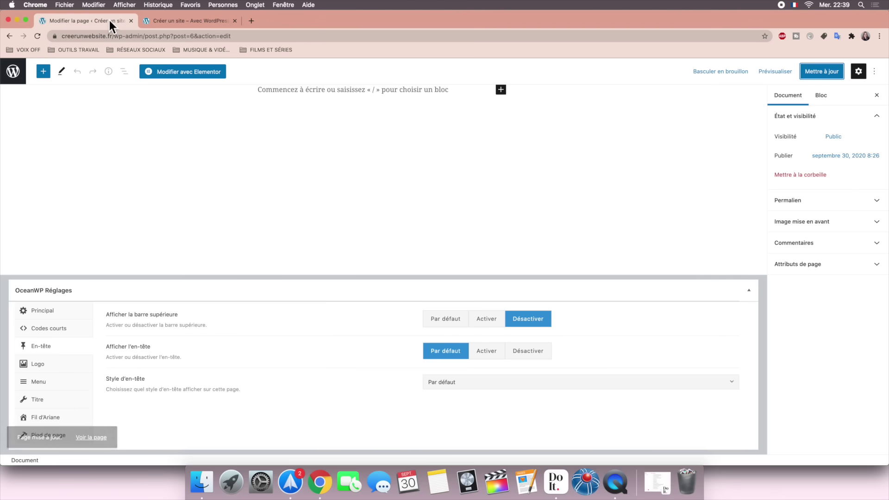
{"action": "left_click", "coordinate": [51, 401]}
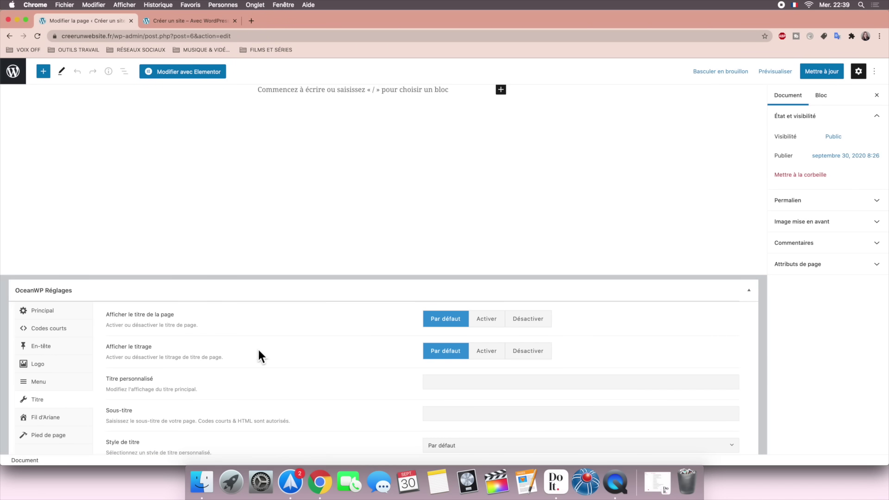
{"action": "left_click", "coordinate": [529, 323]}
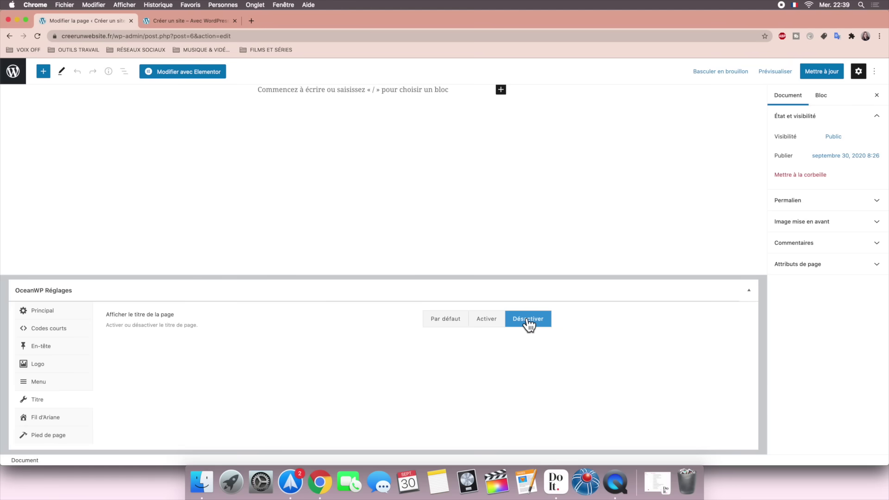
{"action": "left_click", "coordinate": [833, 72]}
{"action": "left_click", "coordinate": [188, 21]}
{"action": "left_click", "coordinate": [37, 36]}
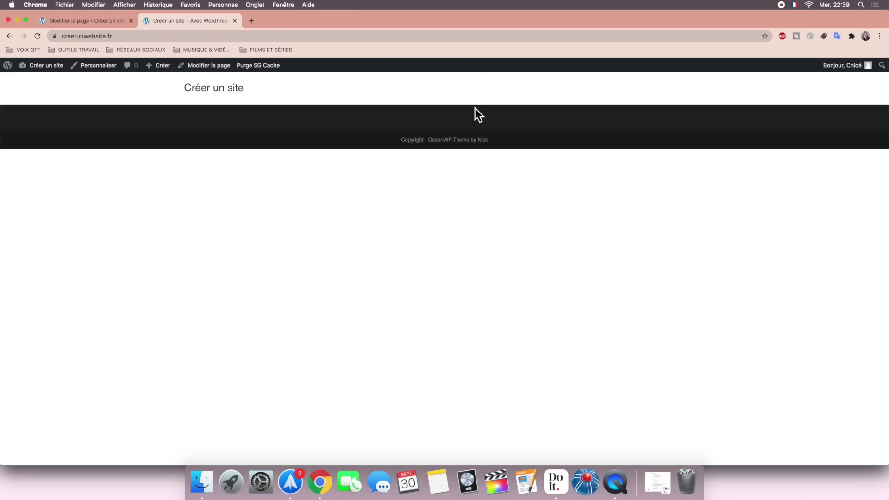
Step: Disable the footer widgets and the copyright area in the Accueil page's OceanWP settings, update the page, and check the live homepage
{"action": "left_click", "coordinate": [53, 19]}
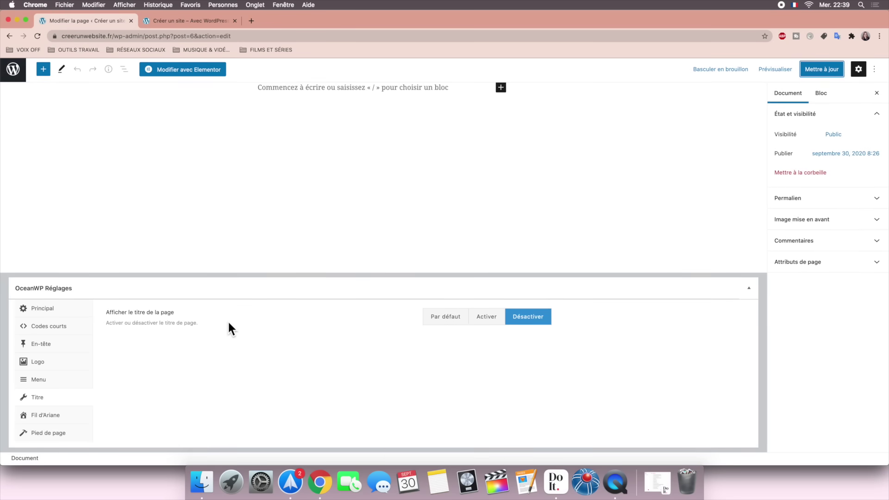
{"action": "left_click", "coordinate": [63, 436]}
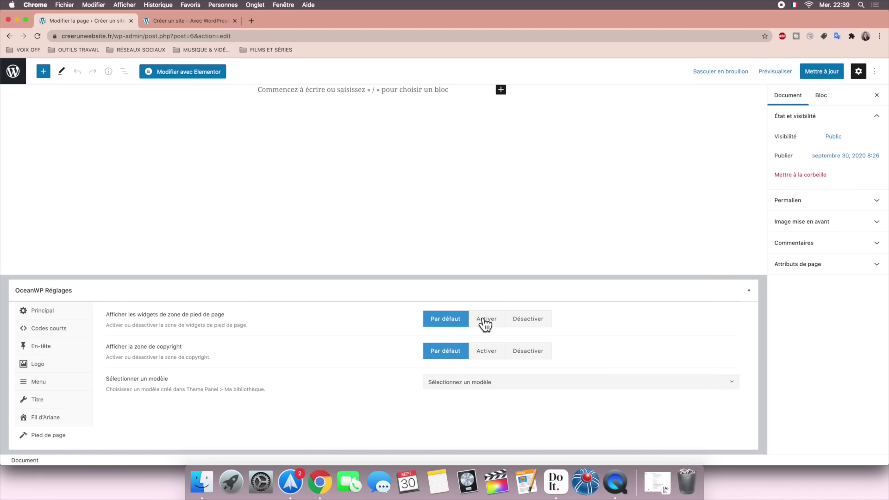
{"action": "left_click", "coordinate": [536, 321]}
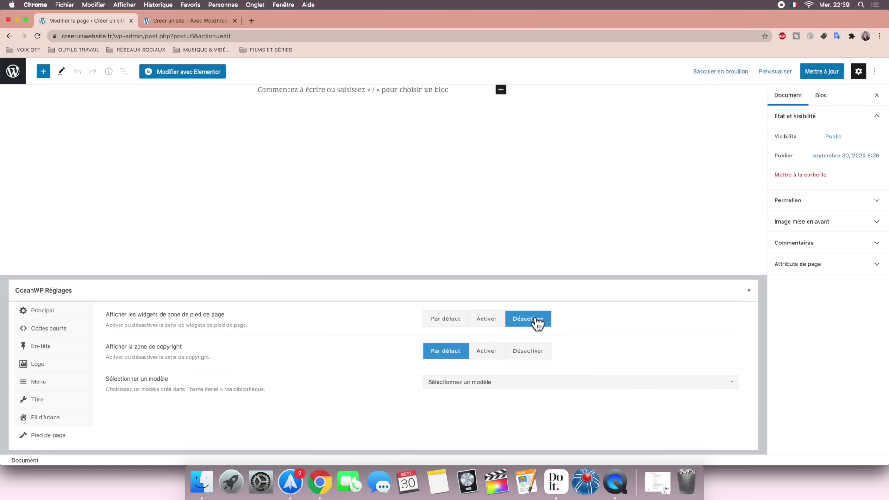
{"action": "left_click", "coordinate": [537, 362]}
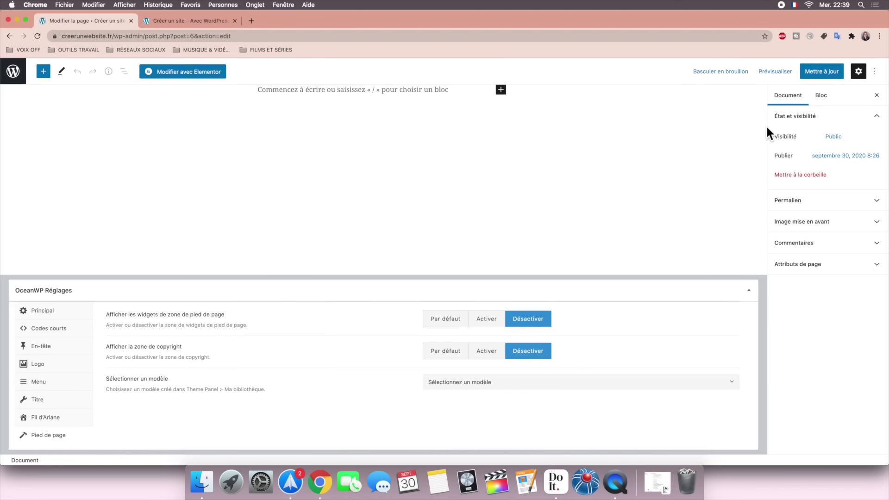
{"action": "left_click", "coordinate": [814, 74]}
{"action": "left_click", "coordinate": [167, 24]}
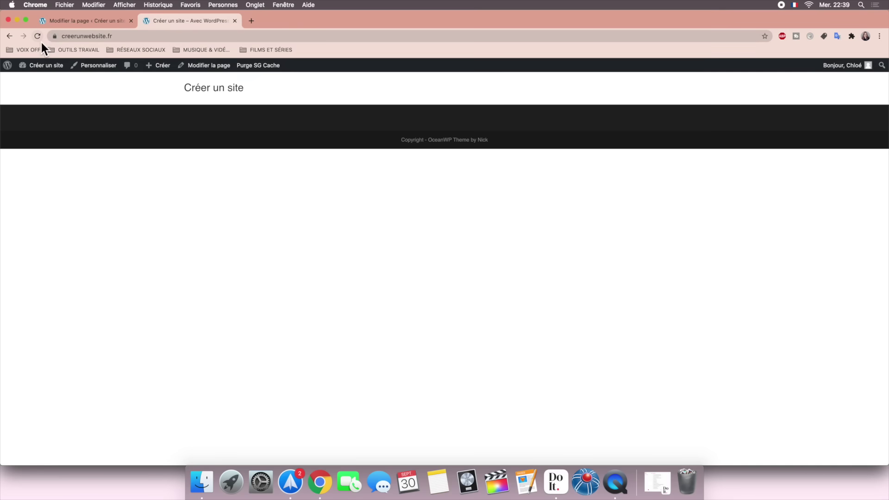
{"action": "left_click", "coordinate": [39, 39]}
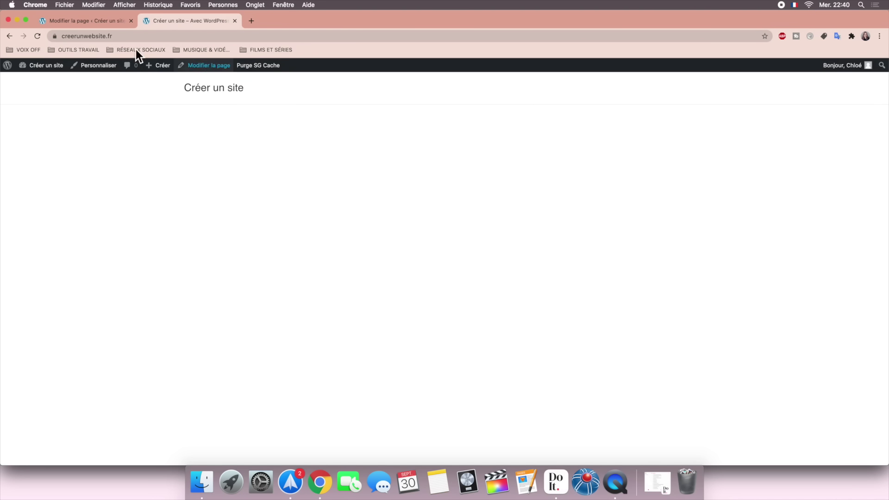
{"action": "left_click", "coordinate": [103, 23]}
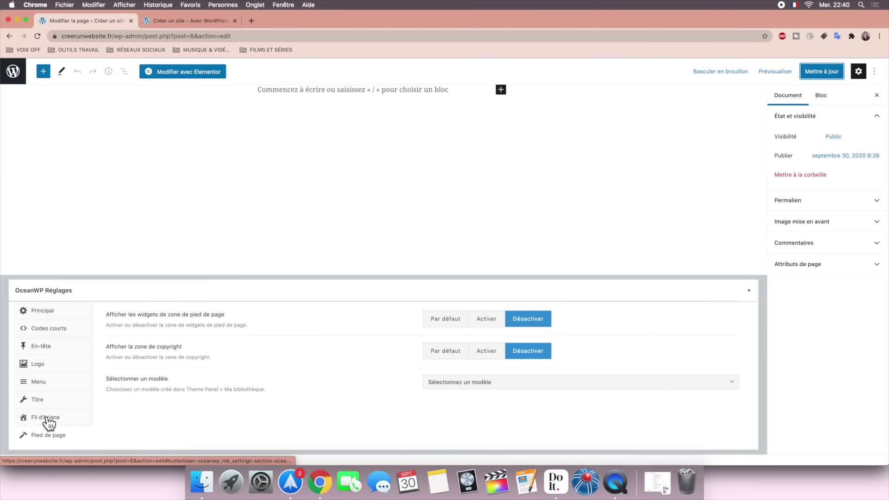
{"action": "left_click", "coordinate": [827, 74]}
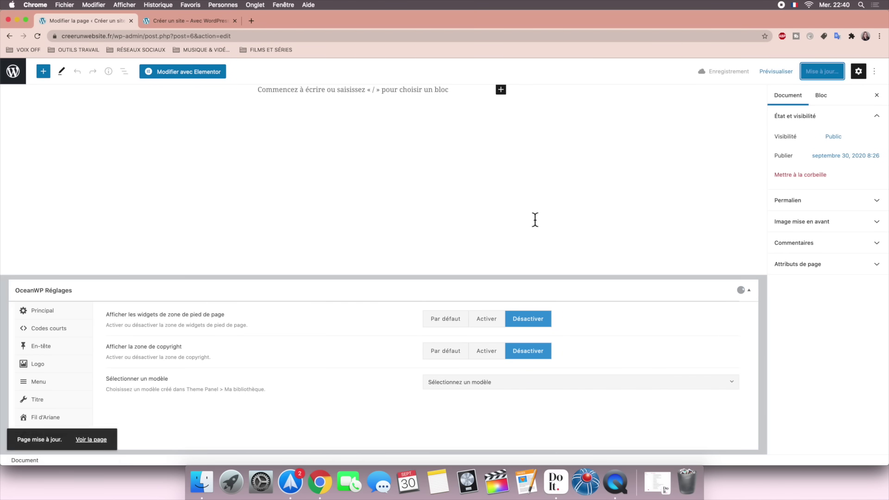
{"action": "left_click", "coordinate": [211, 26]}
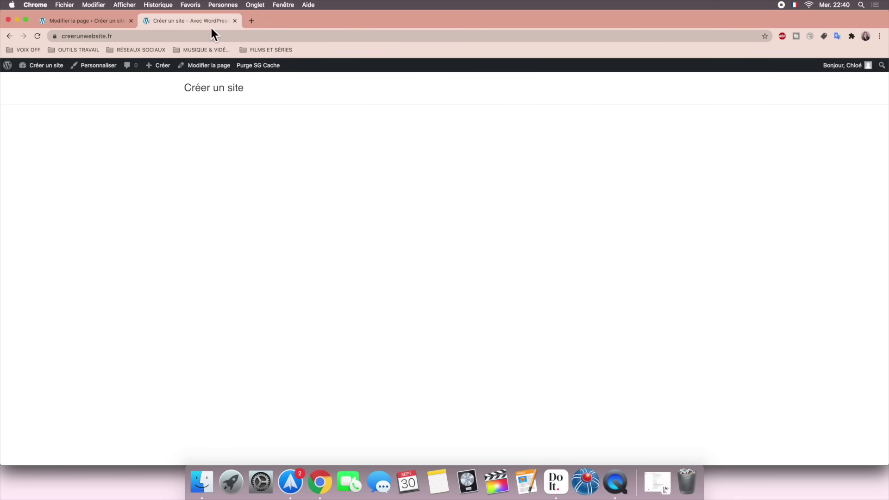
{"action": "left_click", "coordinate": [64, 21]}
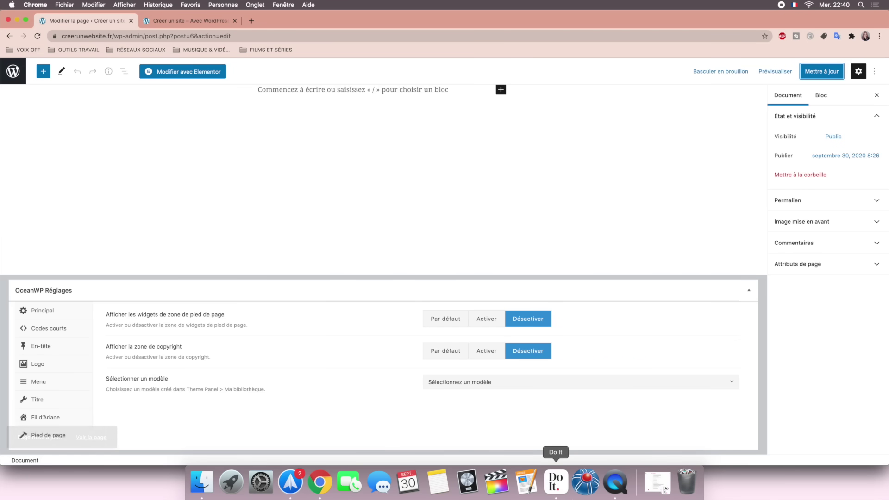
Step: Switch to the Do It app, mark "7. Préparer la page d'accueil avec Ocean Extra" as done, and minimize the app
{"action": "left_click", "coordinate": [555, 481]}
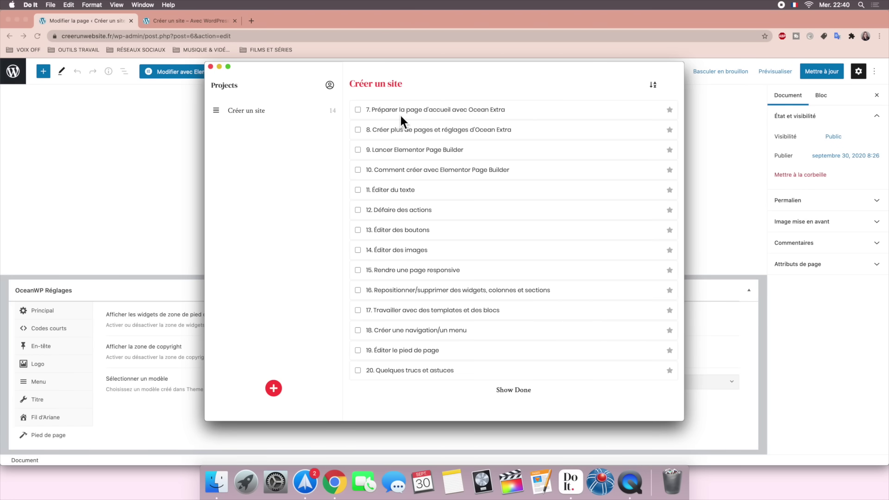
{"action": "left_click", "coordinate": [360, 112]}
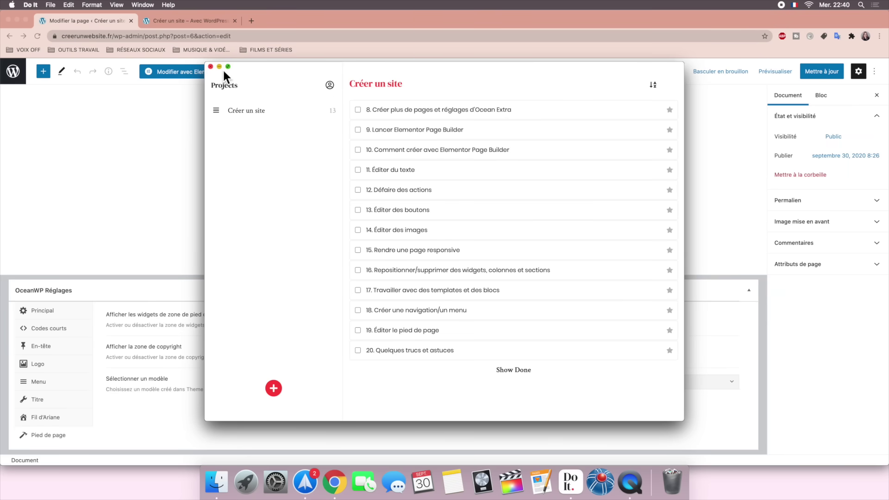
{"action": "left_click", "coordinate": [219, 66]}
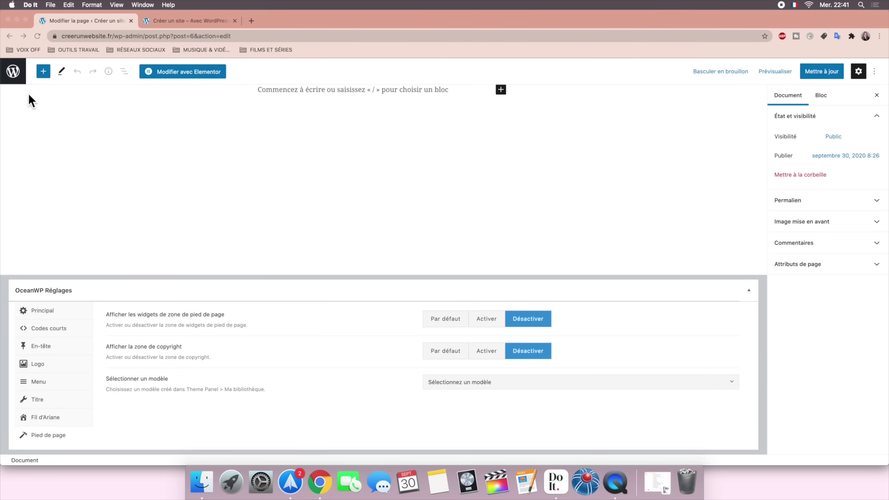
Step: Leave the Accueil page editor, start a new page from the pages list, and title it "Contact"
{"action": "left_click", "coordinate": [15, 82]}
{"action": "left_click", "coordinate": [14, 82]}
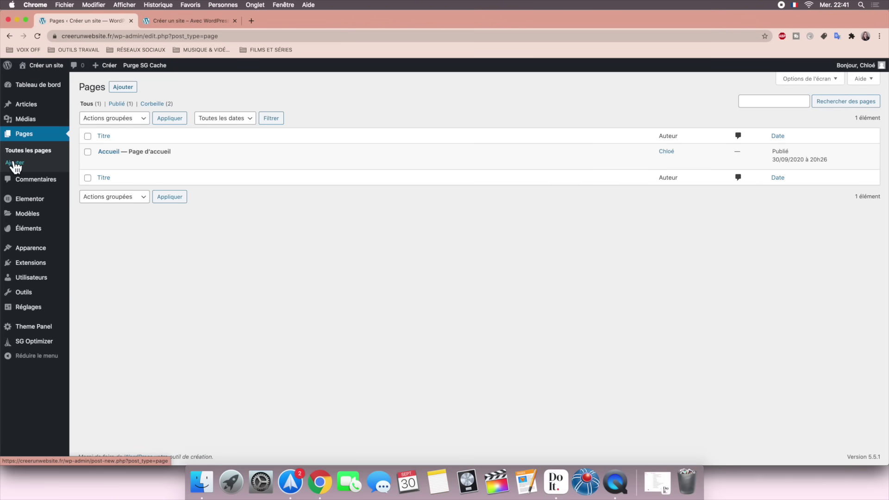
{"action": "left_click", "coordinate": [122, 87]}
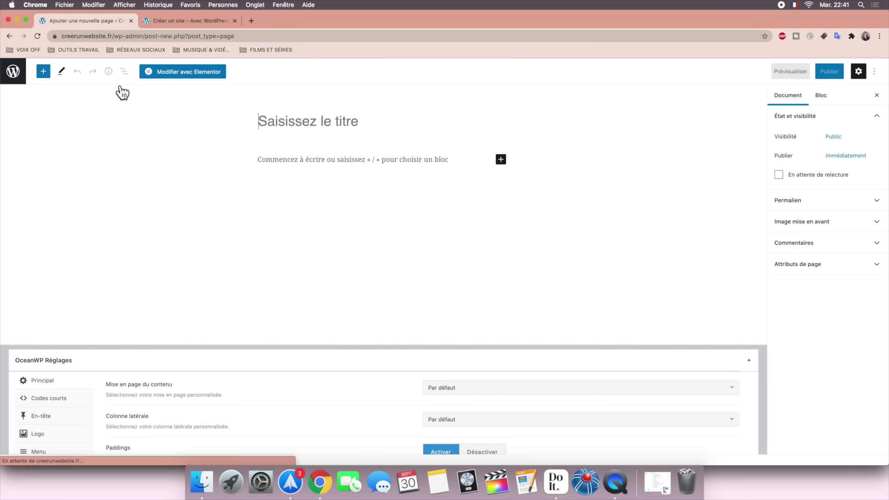
{"action": "type", "text": "Contact"}
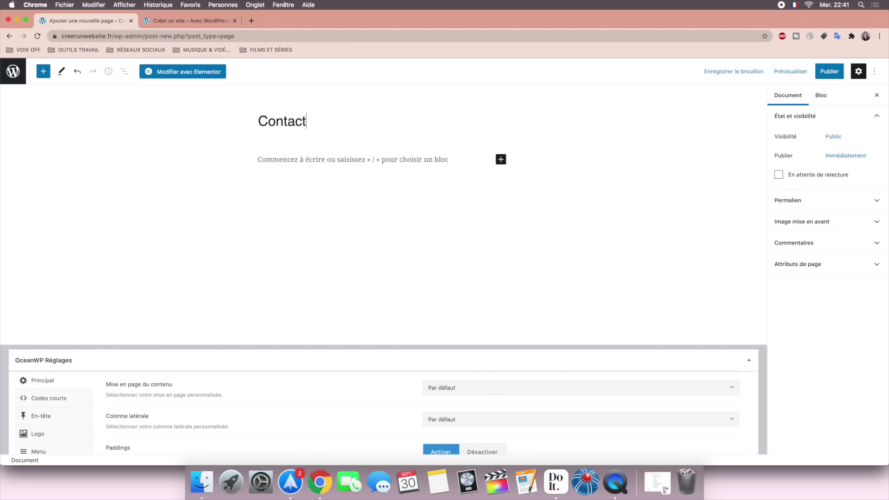
Step: In the Contact page's OceanWP settings, set the content layout to "100% pleine largeur" and disable the top bar
{"action": "scroll", "coordinate": [110, 192], "scroll_direction": "down", "scroll_amount": 3}
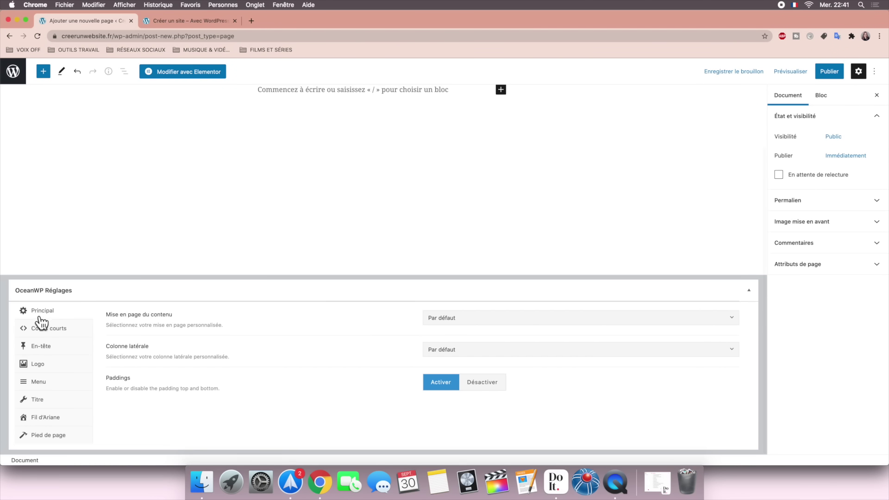
{"action": "left_click", "coordinate": [431, 322]}
{"action": "left_click", "coordinate": [489, 400]}
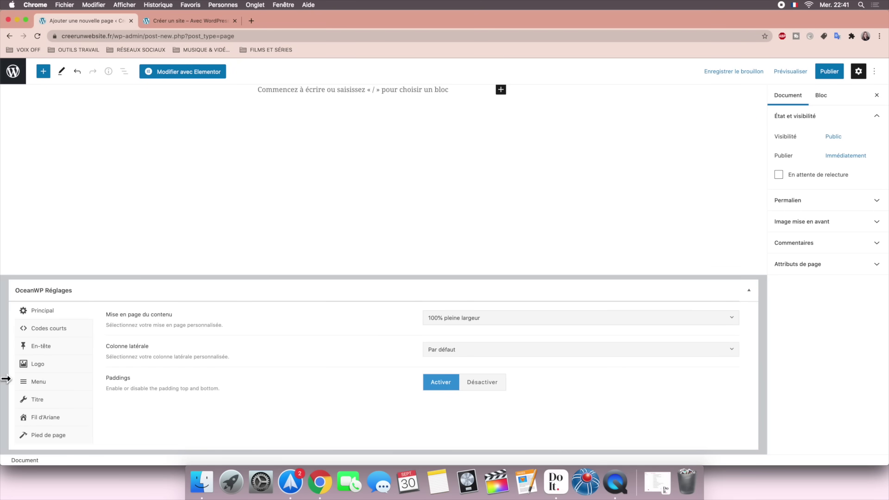
{"action": "left_click", "coordinate": [59, 347]}
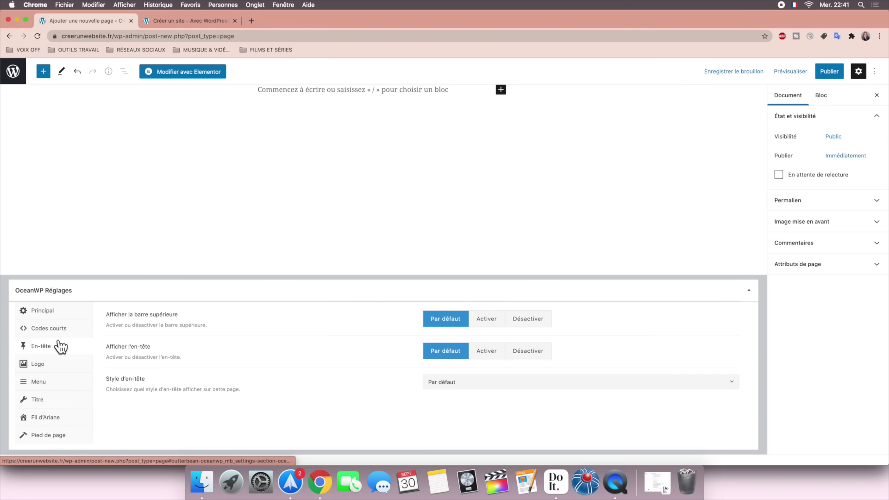
{"action": "left_click", "coordinate": [539, 327]}
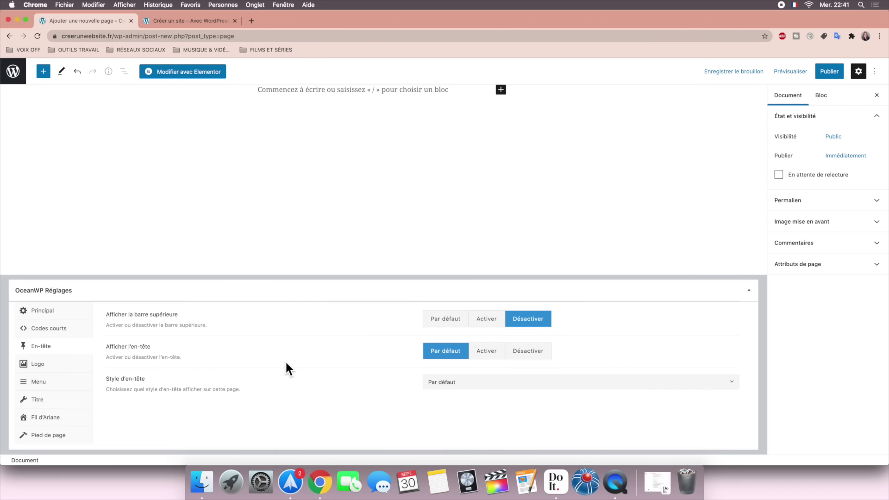
Step: Disable the page title, the footer widgets and the copyright area in the Contact page's OceanWP settings
{"action": "left_click", "coordinate": [55, 399]}
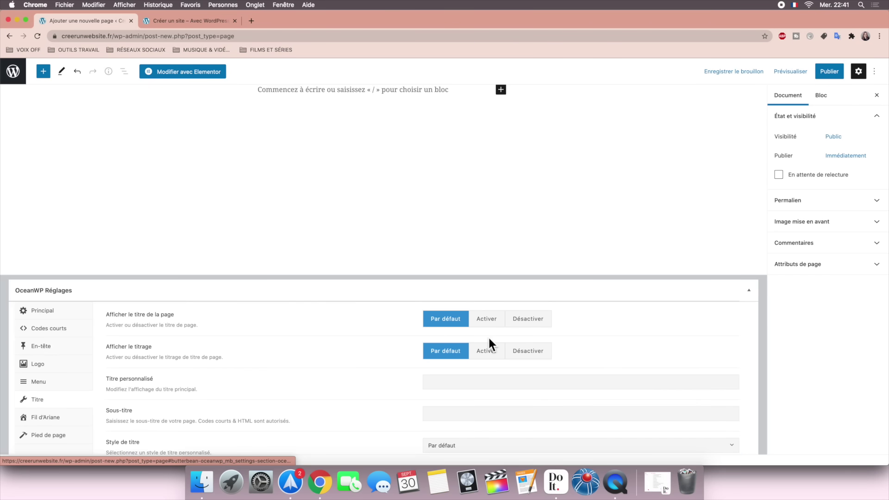
{"action": "left_click", "coordinate": [540, 327]}
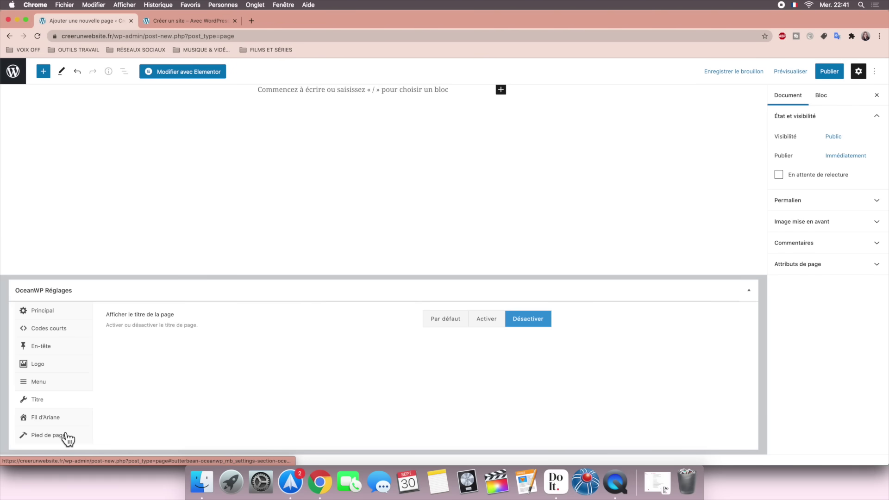
{"action": "left_click", "coordinate": [65, 436]}
{"action": "left_click", "coordinate": [540, 324]}
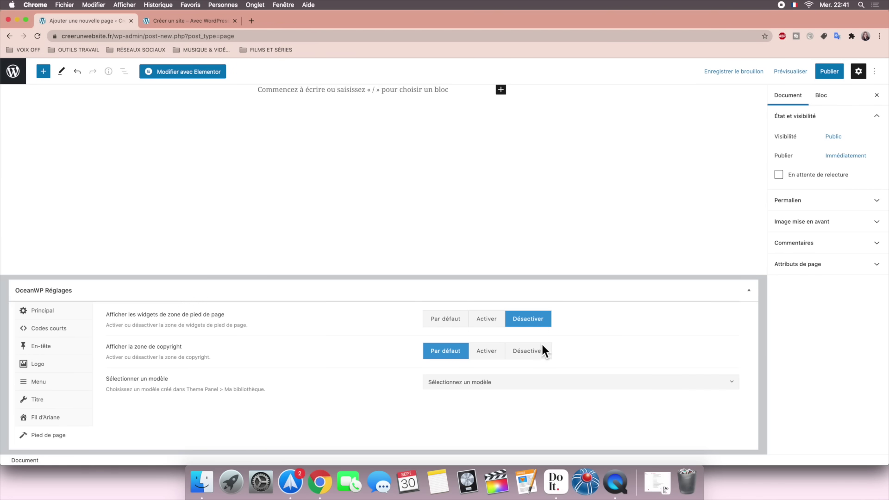
{"action": "left_click", "coordinate": [541, 352]}
Step: Publish the Contact page and view it on the live site
{"action": "left_click", "coordinate": [829, 71]}
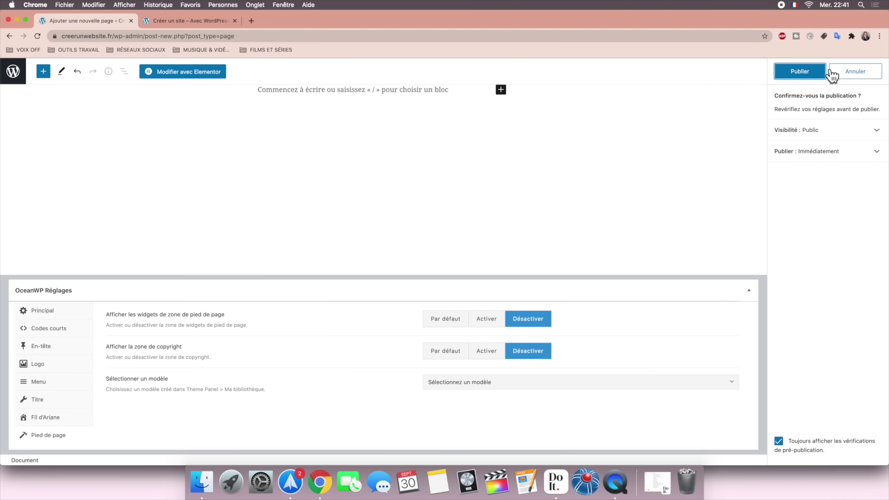
{"action": "left_click", "coordinate": [800, 71]}
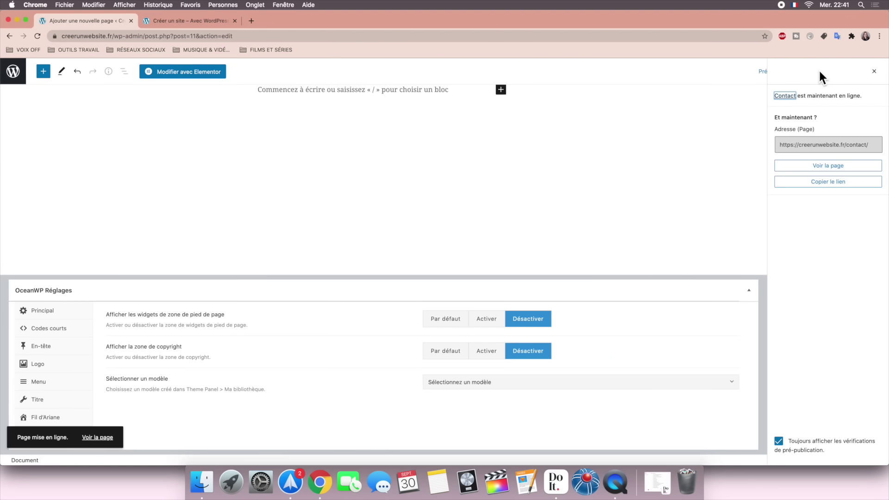
{"action": "left_click", "coordinate": [807, 170]}
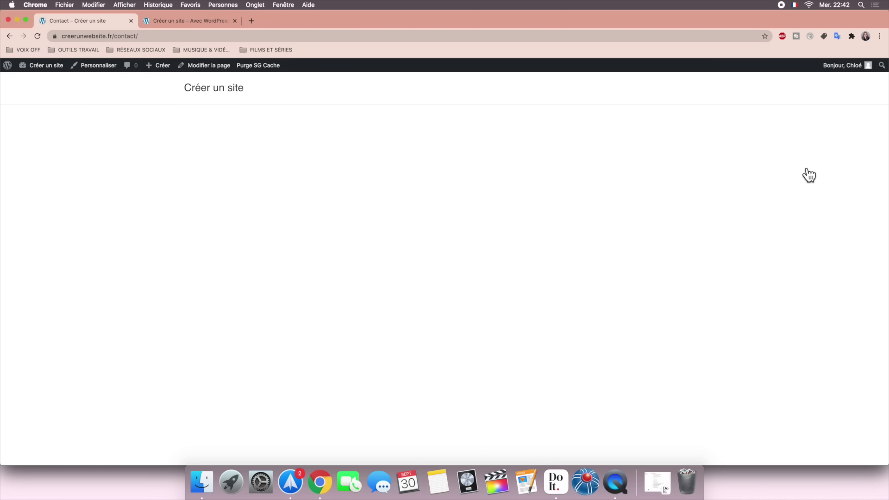
Step: Return to the pages list, create a new page titled "Services", and close its live view
{"action": "left_click", "coordinate": [13, 38]}
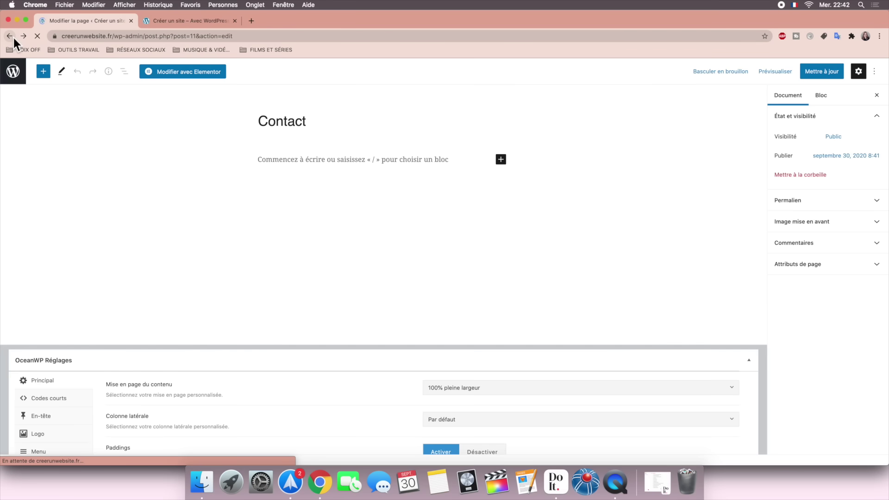
{"action": "left_click", "coordinate": [18, 69]}
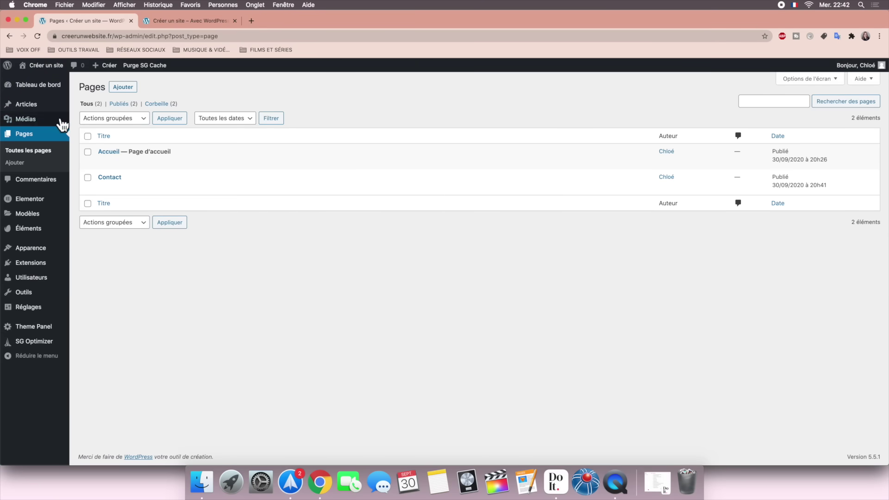
{"action": "left_click", "coordinate": [122, 87]}
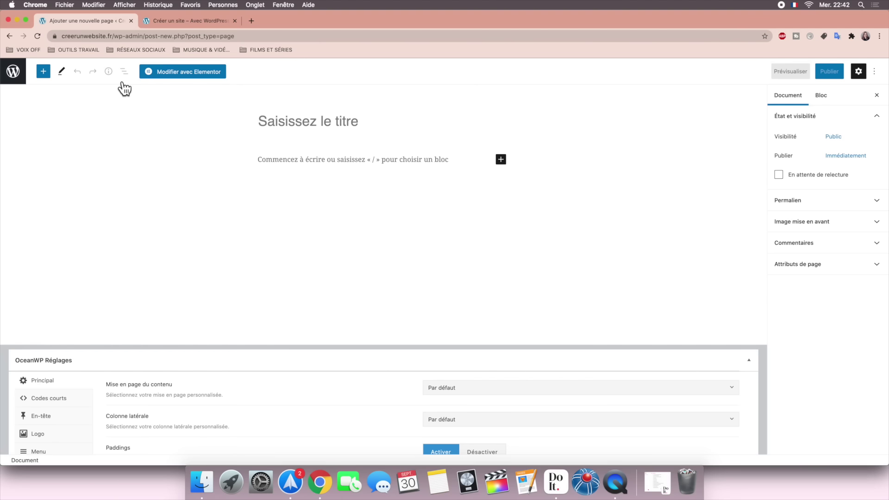
{"action": "type", "text": "Serv"}
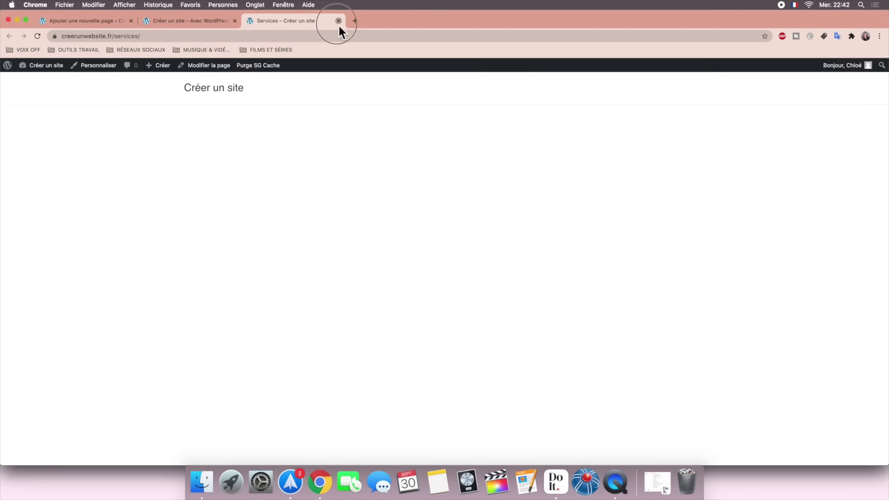
{"action": "left_click", "coordinate": [340, 26]}
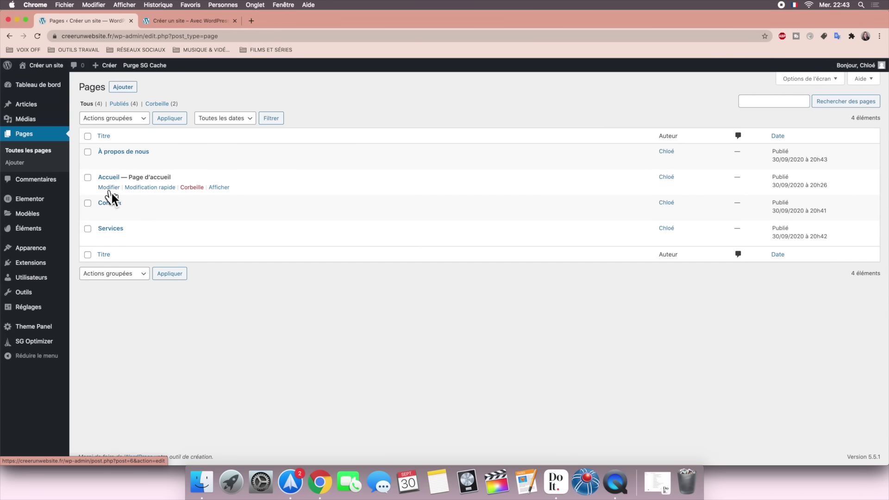
{"action": "mouse_move", "coordinate": [112, 214]}
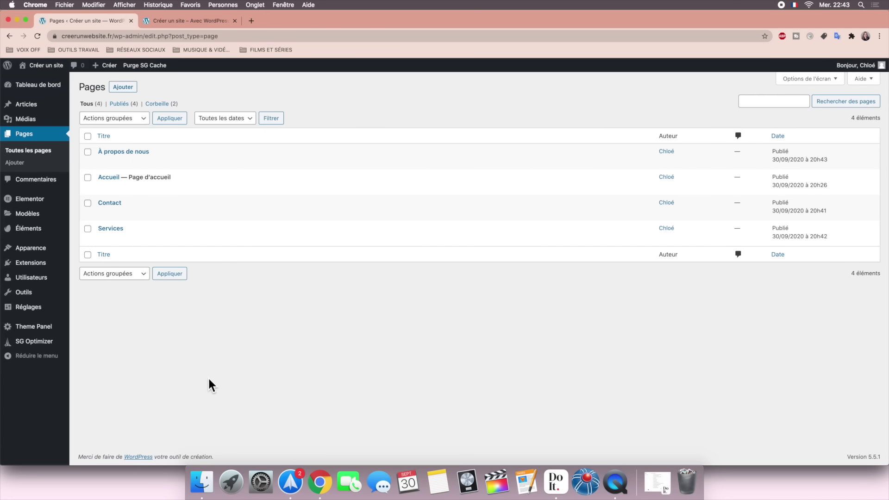
Step: Switch to the Do It app, mark "8. Créer plus de pages et réglages d'Ocean Extra" as done, and minimize the app
{"action": "left_click", "coordinate": [556, 482]}
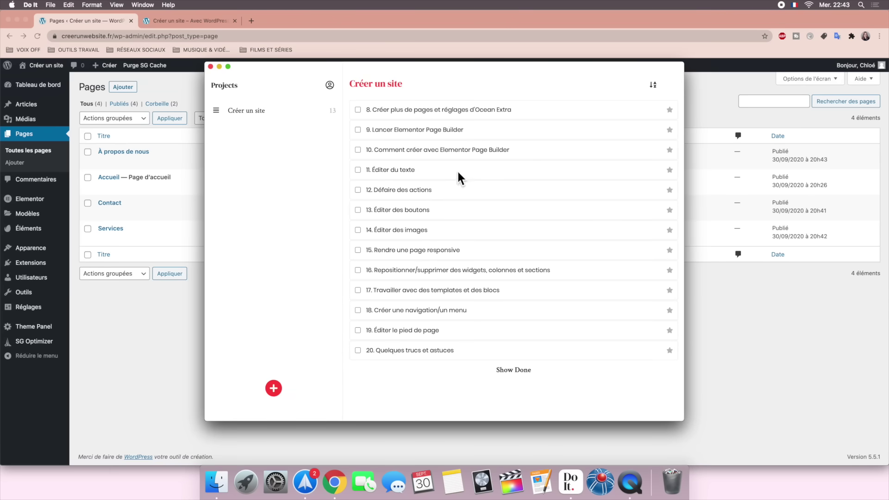
{"action": "left_click", "coordinate": [357, 109]}
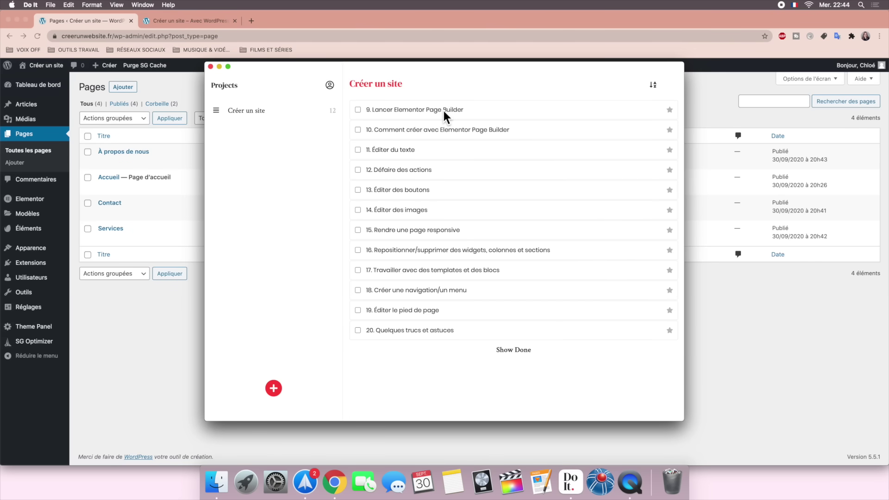
{"action": "left_click", "coordinate": [219, 68]}
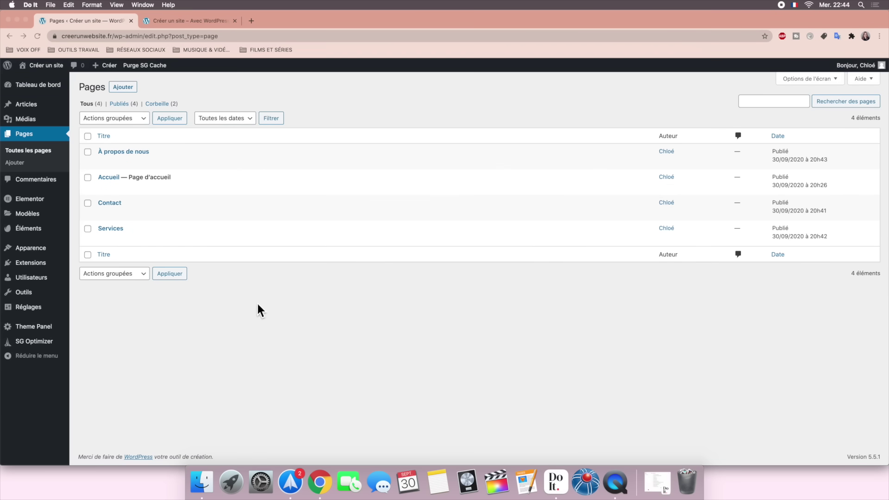
Step: Open the Accueil page in Elementor, and mark "9. Lancer Elementor Page Builder" as done in the Do It app
{"action": "left_click", "coordinate": [109, 178]}
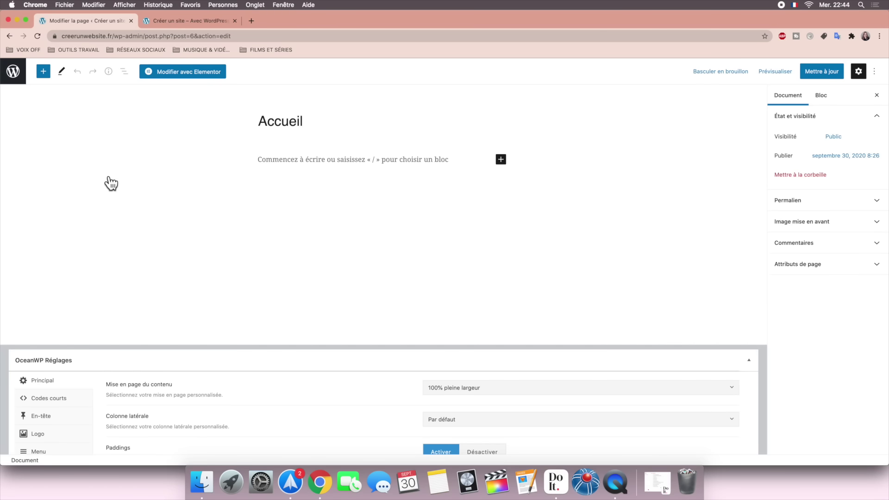
{"action": "left_click", "coordinate": [183, 71]}
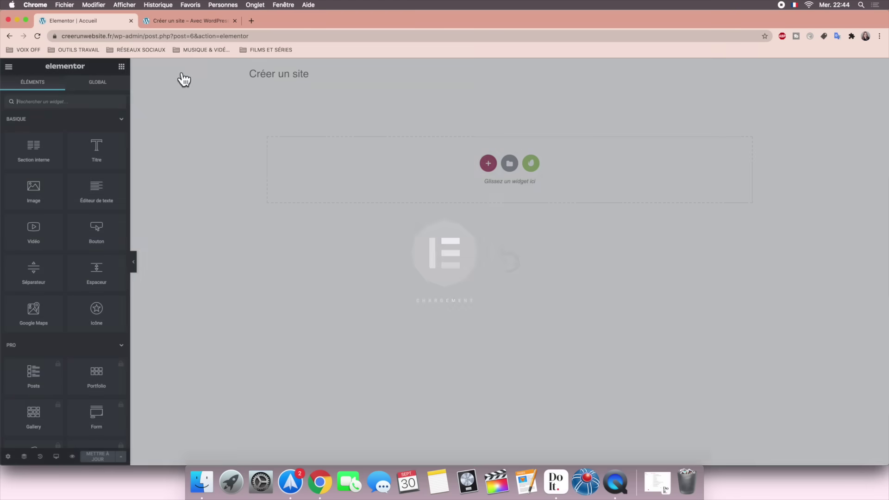
{"action": "left_click", "coordinate": [556, 482]}
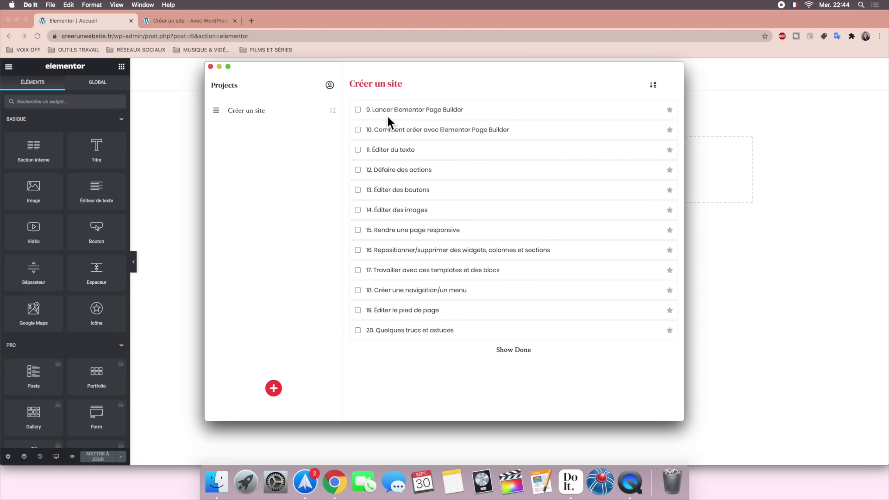
{"action": "left_click", "coordinate": [357, 110]}
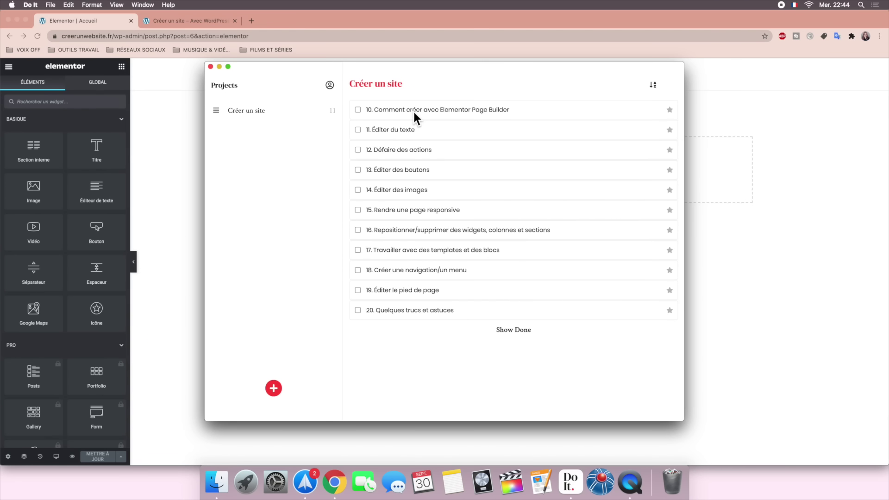
{"action": "left_click", "coordinate": [220, 66]}
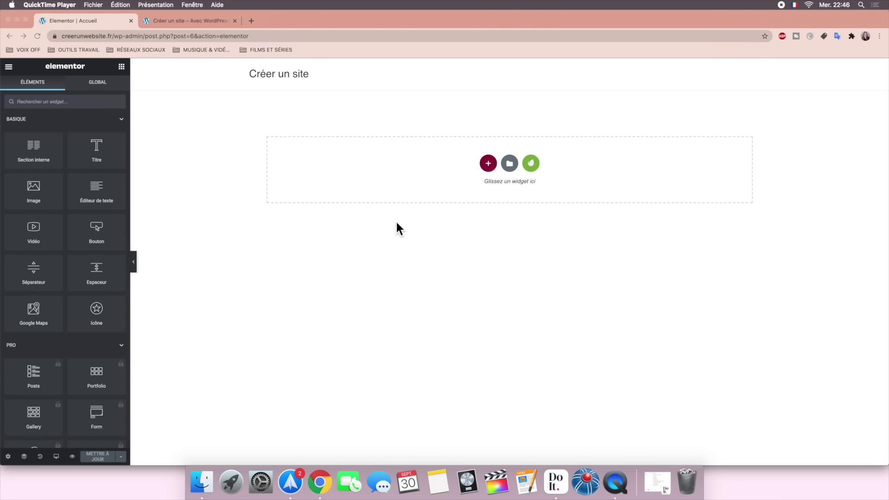
Step: Open the template kit library from the empty Accueil canvas and show the free kits
{"action": "left_click", "coordinate": [141, 195]}
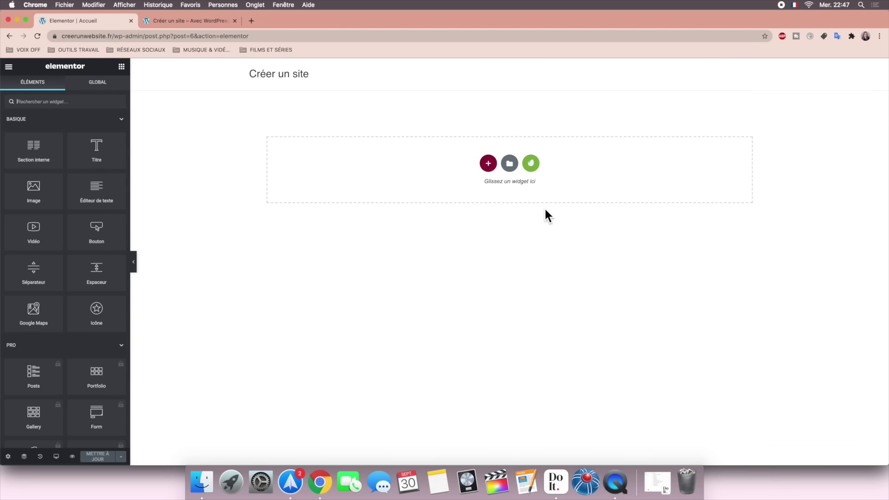
{"action": "left_click", "coordinate": [531, 167]}
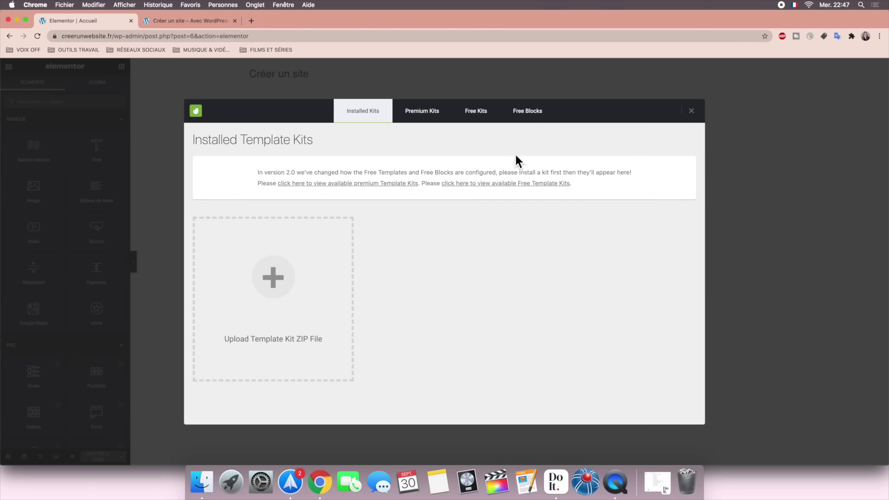
{"action": "left_click", "coordinate": [475, 117]}
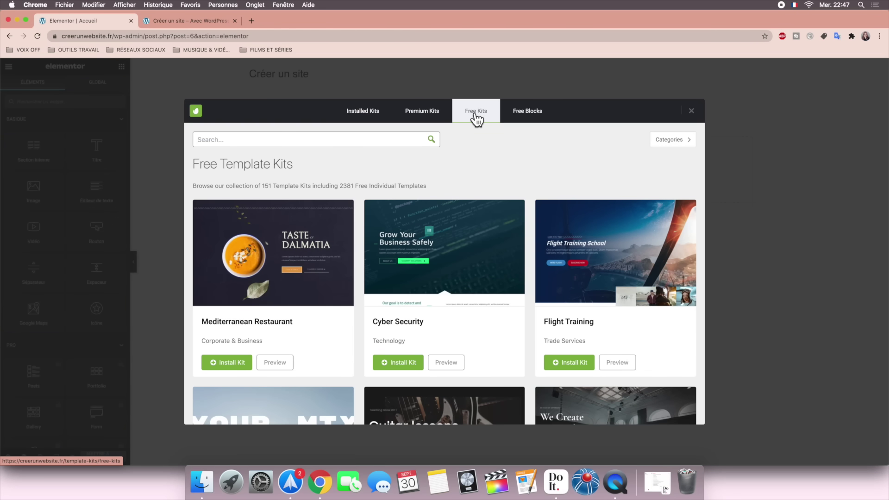
Step: Browse the free template kits and install the Dermatologist kit
{"action": "scroll", "coordinate": [476, 287], "scroll_direction": "down", "scroll_amount": 7}
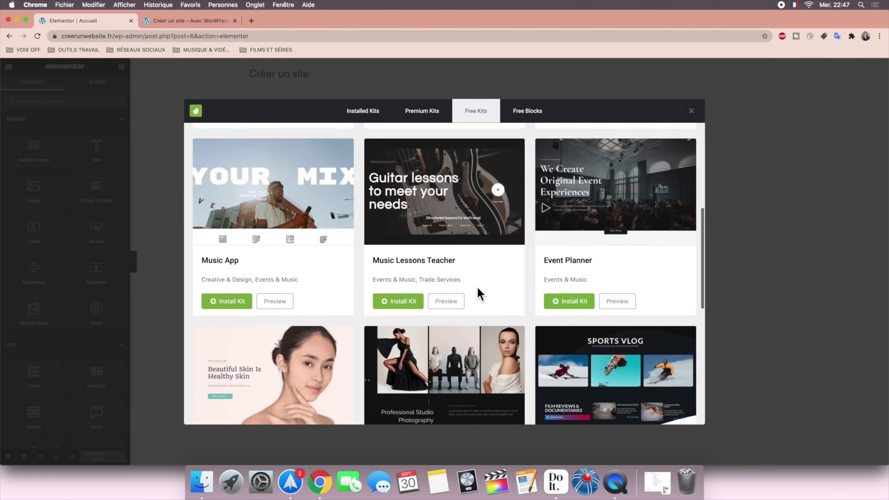
{"action": "scroll", "coordinate": [477, 291], "scroll_direction": "down", "scroll_amount": 7}
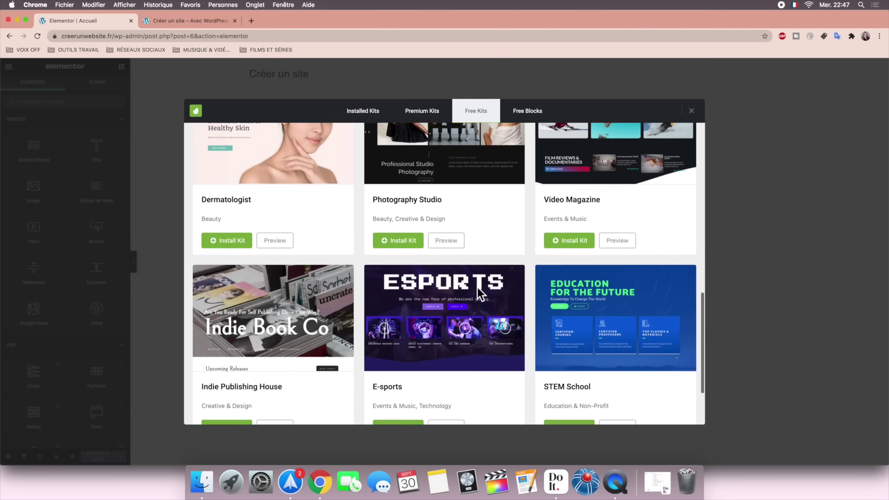
{"action": "scroll", "coordinate": [476, 287], "scroll_direction": "down", "scroll_amount": 2}
{"action": "scroll", "coordinate": [477, 288], "scroll_direction": "up", "scroll_amount": 4}
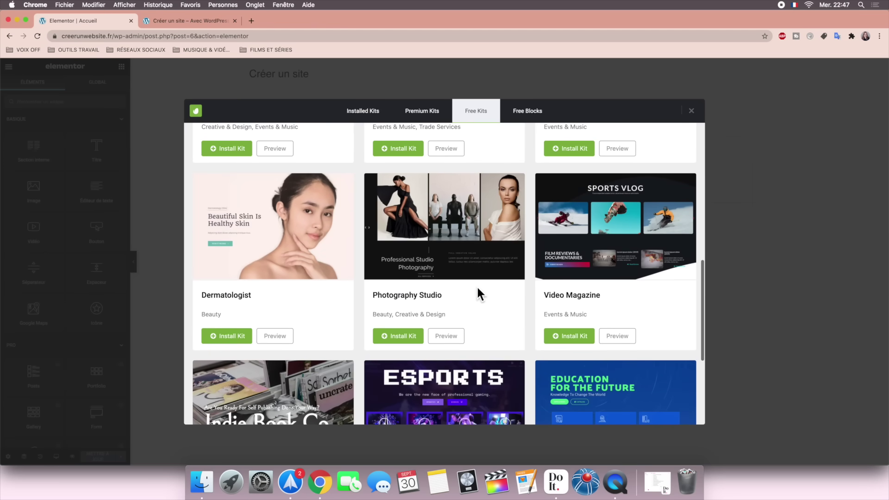
{"action": "scroll", "coordinate": [476, 285], "scroll_direction": "down", "scroll_amount": 3}
{"action": "scroll", "coordinate": [477, 288], "scroll_direction": "up", "scroll_amount": 1}
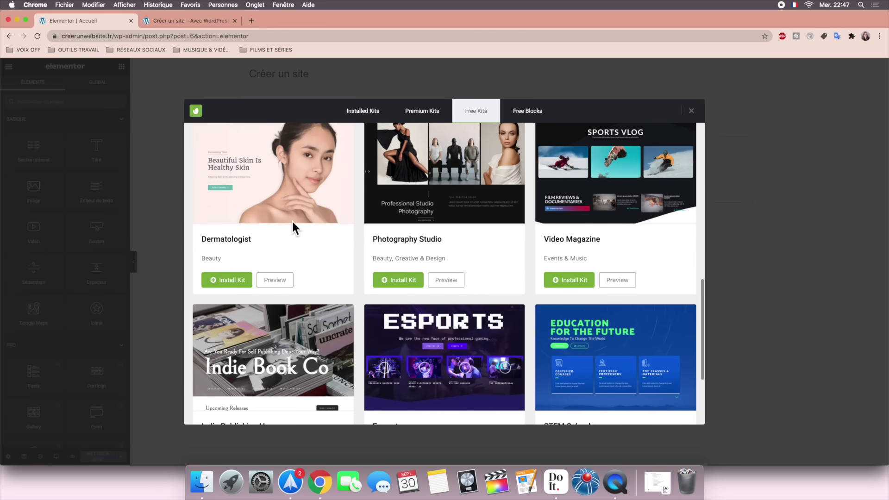
{"action": "scroll", "coordinate": [292, 220], "scroll_direction": "up", "scroll_amount": 1}
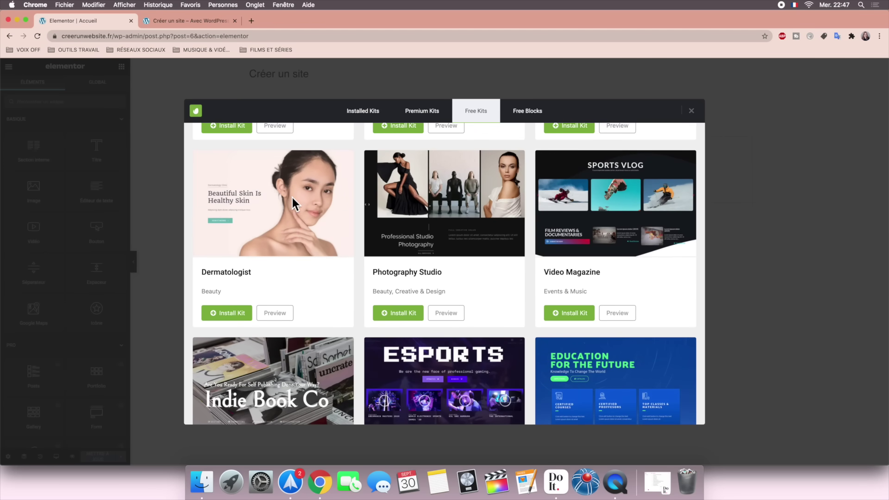
{"action": "left_click", "coordinate": [231, 308]}
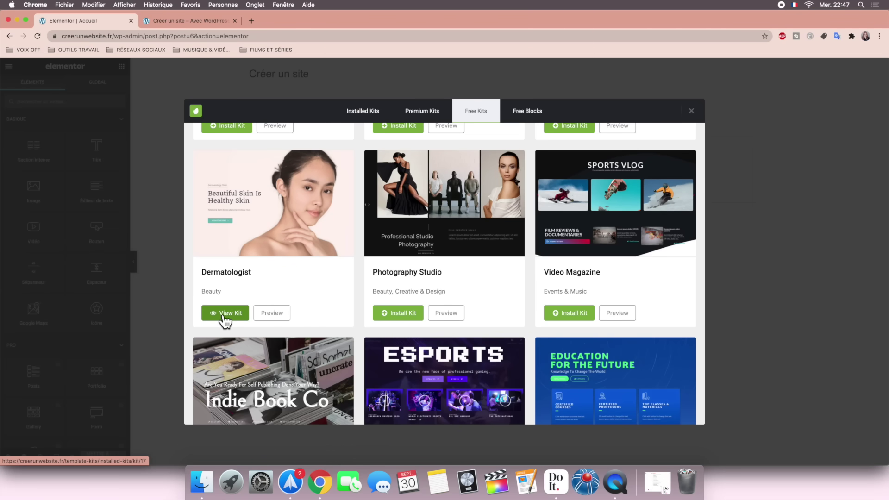
Step: Open the installed Dermatologist kit and look through its page templates
{"action": "left_click", "coordinate": [226, 315]}
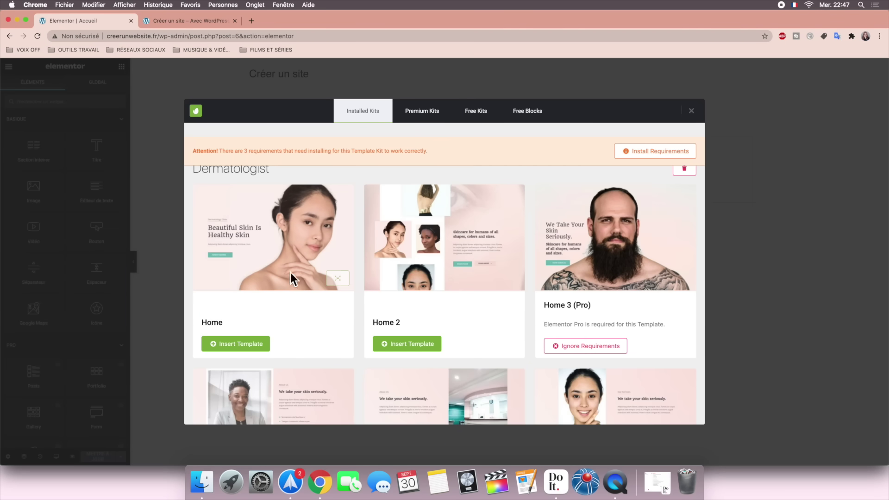
{"action": "scroll", "coordinate": [333, 237], "scroll_direction": "down", "scroll_amount": 2}
{"action": "scroll", "coordinate": [333, 237], "scroll_direction": "up", "scroll_amount": 2}
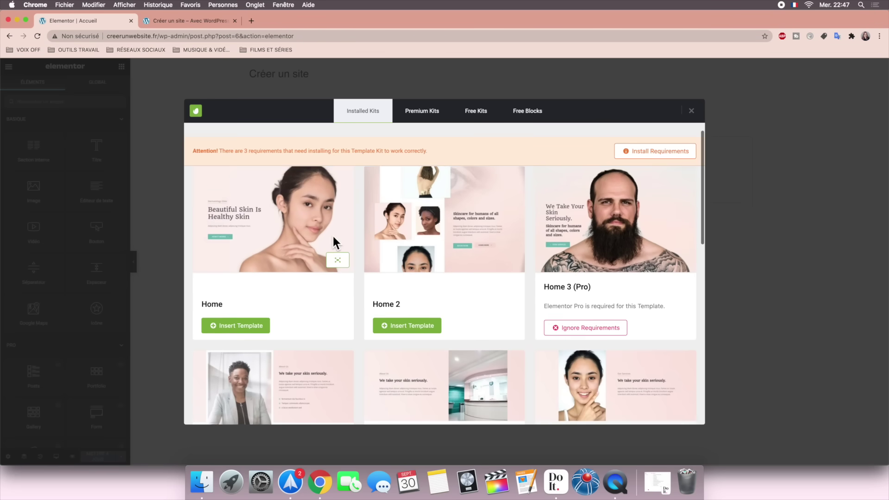
Step: Insert the Dermatologist kit's Home template into the Accueil page
{"action": "scroll", "coordinate": [333, 239], "scroll_direction": "down", "scroll_amount": 3}
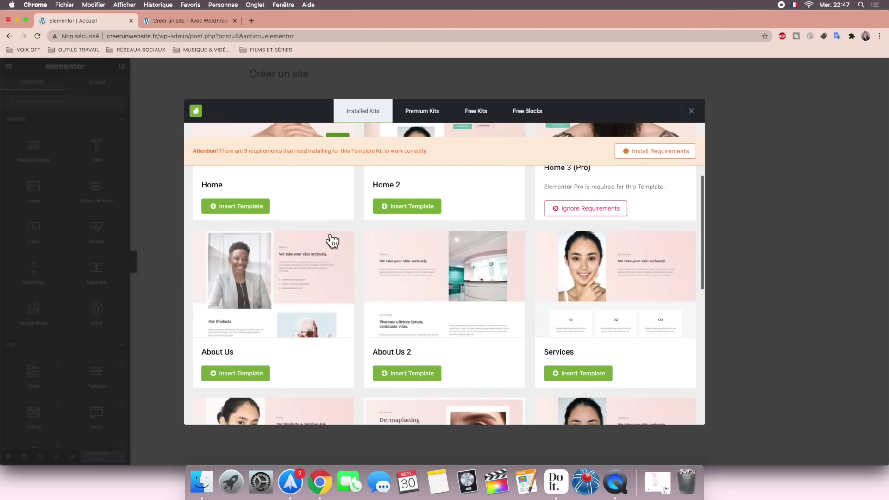
{"action": "scroll", "coordinate": [333, 242], "scroll_direction": "up", "scroll_amount": 3}
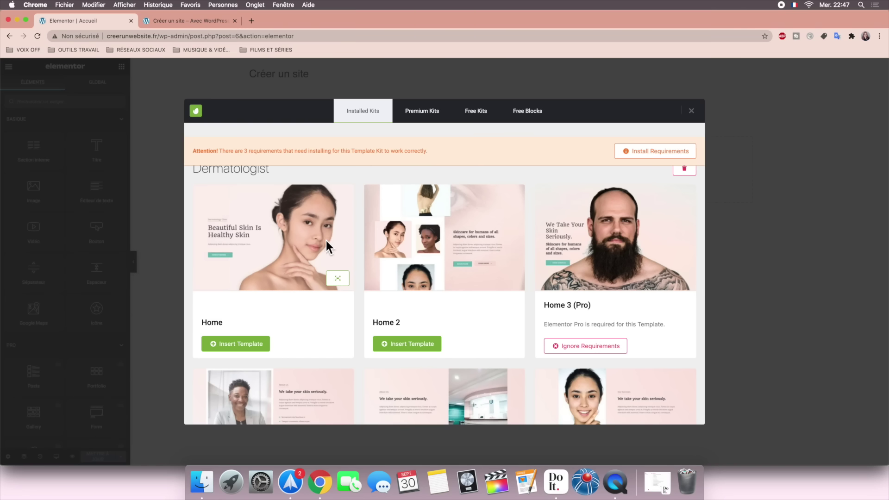
{"action": "left_click", "coordinate": [240, 344]}
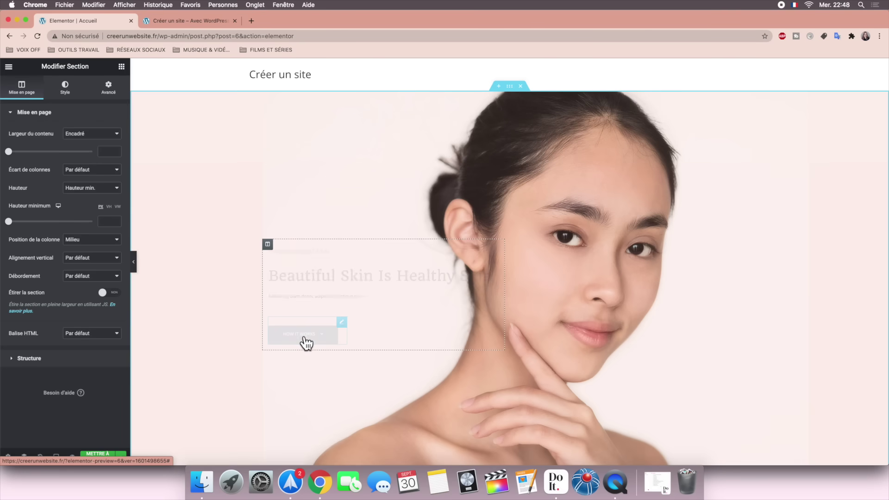
Step: Look through the sections of the inserted Home template, from the Beautiful Skin Is Healthy Skin section down to Featured Product
{"action": "scroll", "coordinate": [307, 342], "scroll_direction": "down", "scroll_amount": 20}
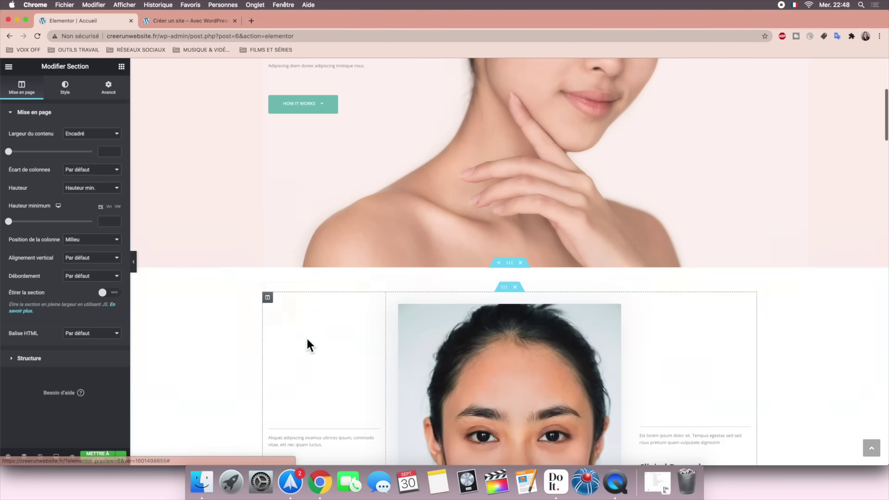
{"action": "scroll", "coordinate": [307, 343], "scroll_direction": "down", "scroll_amount": 5}
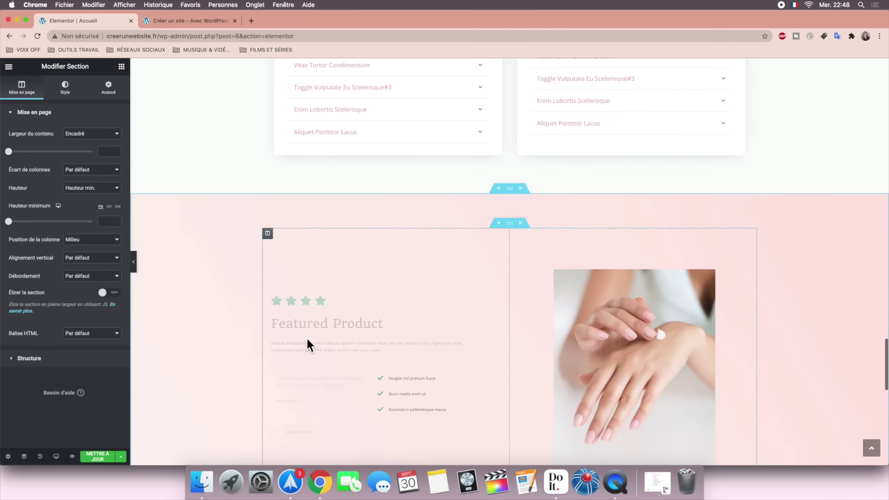
{"action": "scroll", "coordinate": [307, 342], "scroll_direction": "up", "scroll_amount": 20}
{"action": "scroll", "coordinate": [306, 337], "scroll_direction": "up", "scroll_amount": 10}
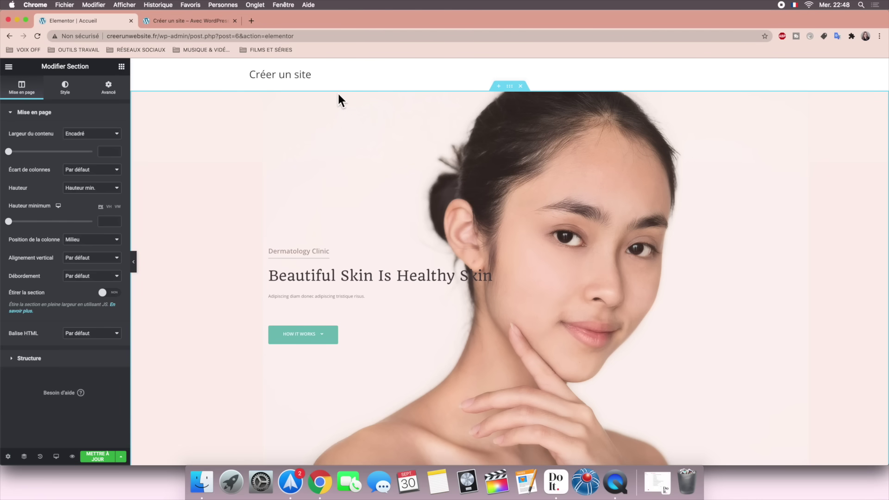
{"action": "scroll", "coordinate": [351, 241], "scroll_direction": "down", "scroll_amount": 5}
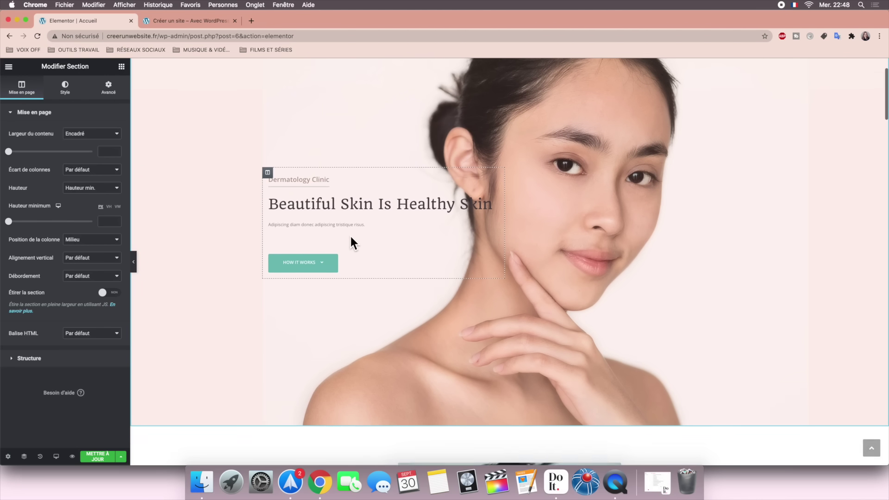
{"action": "scroll", "coordinate": [351, 240], "scroll_direction": "down", "scroll_amount": 4}
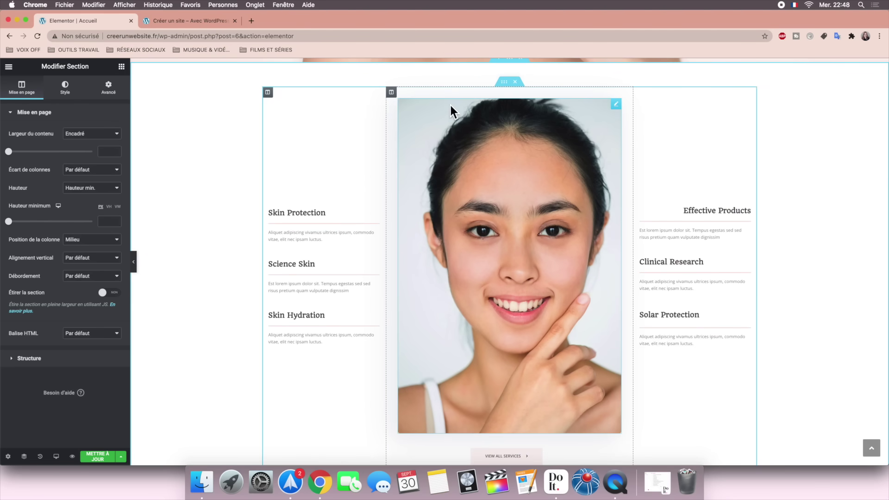
{"action": "scroll", "coordinate": [403, 239], "scroll_direction": "down", "scroll_amount": 8}
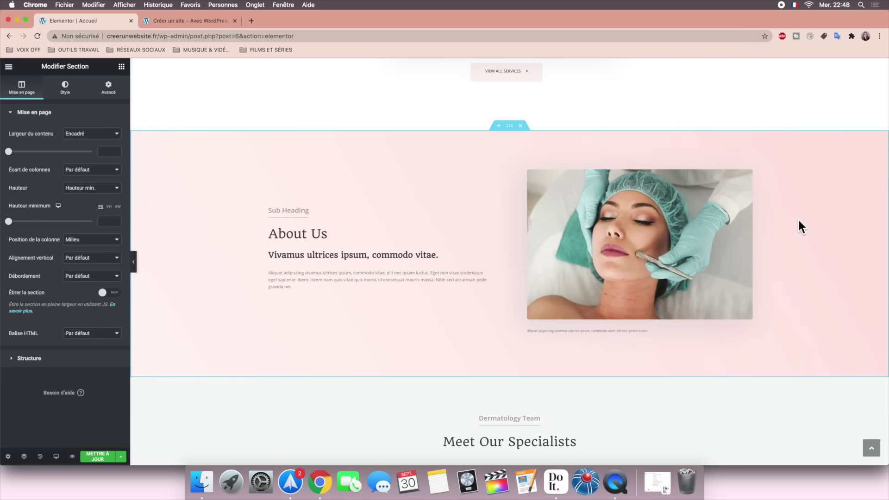
{"action": "scroll", "coordinate": [550, 126], "scroll_direction": "up", "scroll_amount": 6}
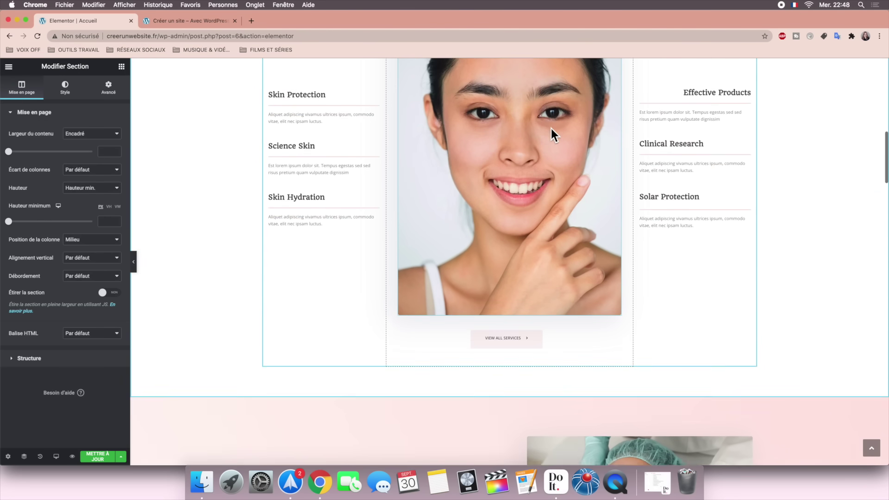
{"action": "scroll", "coordinate": [550, 128], "scroll_direction": "up", "scroll_amount": 10}
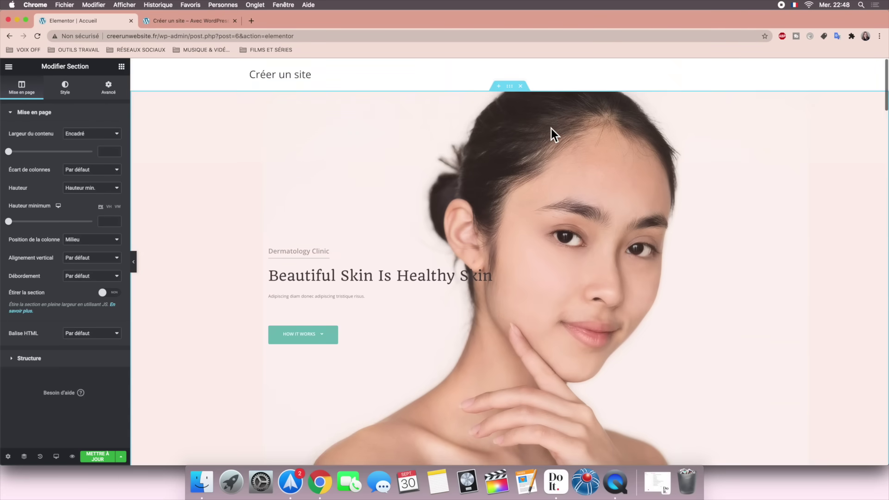
{"action": "scroll", "coordinate": [551, 128], "scroll_direction": "down", "scroll_amount": 1}
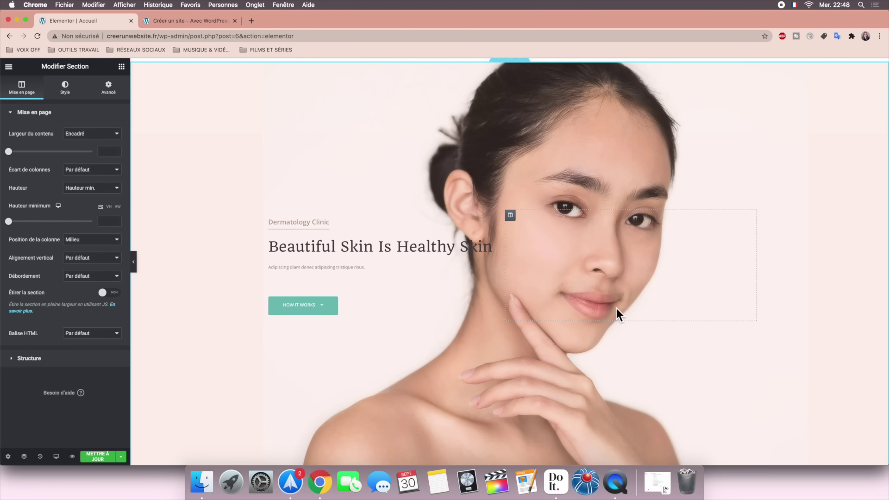
{"action": "scroll", "coordinate": [616, 310], "scroll_direction": "down", "scroll_amount": 5}
{"action": "scroll", "coordinate": [615, 306], "scroll_direction": "down", "scroll_amount": 5}
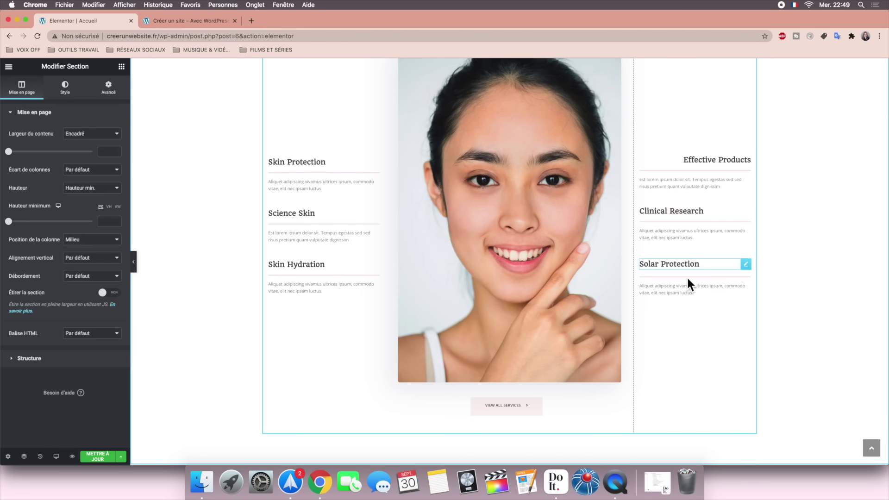
{"action": "scroll", "coordinate": [690, 323], "scroll_direction": "down", "scroll_amount": 7}
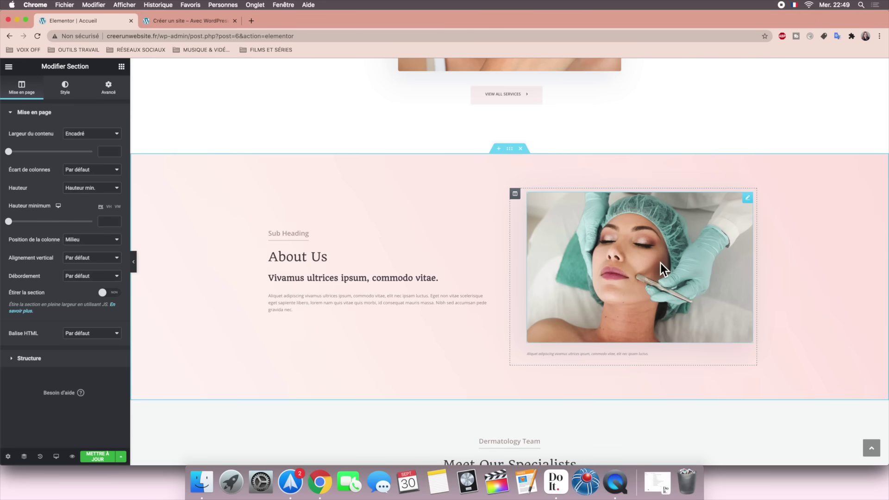
{"action": "scroll", "coordinate": [660, 263], "scroll_direction": "down", "scroll_amount": 5}
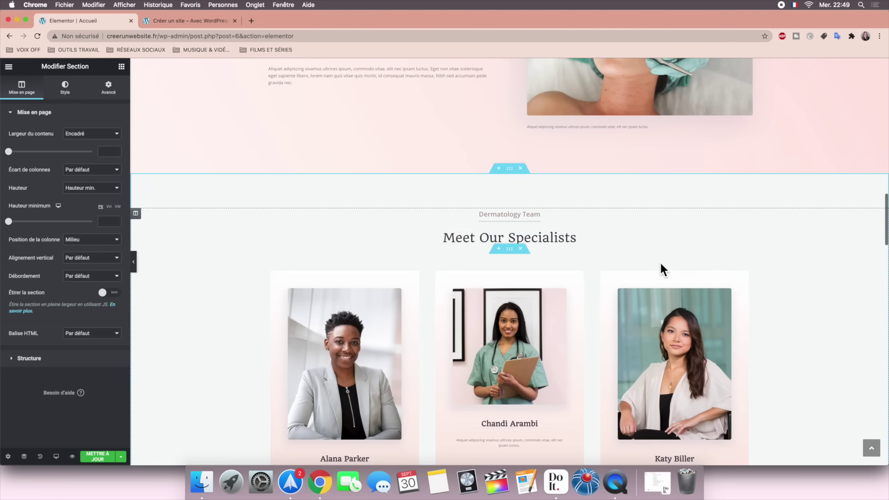
{"action": "scroll", "coordinate": [660, 261], "scroll_direction": "up", "scroll_amount": 8}
{"action": "scroll", "coordinate": [659, 261], "scroll_direction": "up", "scroll_amount": 15}
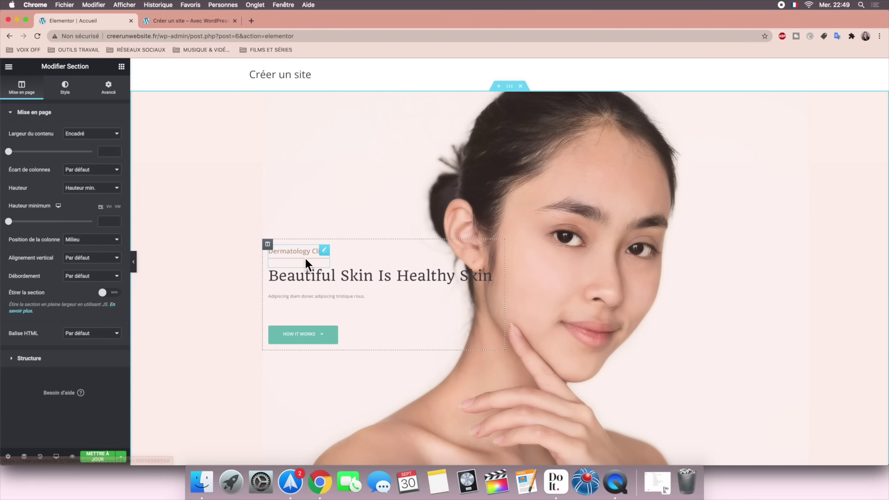
{"action": "scroll", "coordinate": [363, 396], "scroll_direction": "down", "scroll_amount": 9}
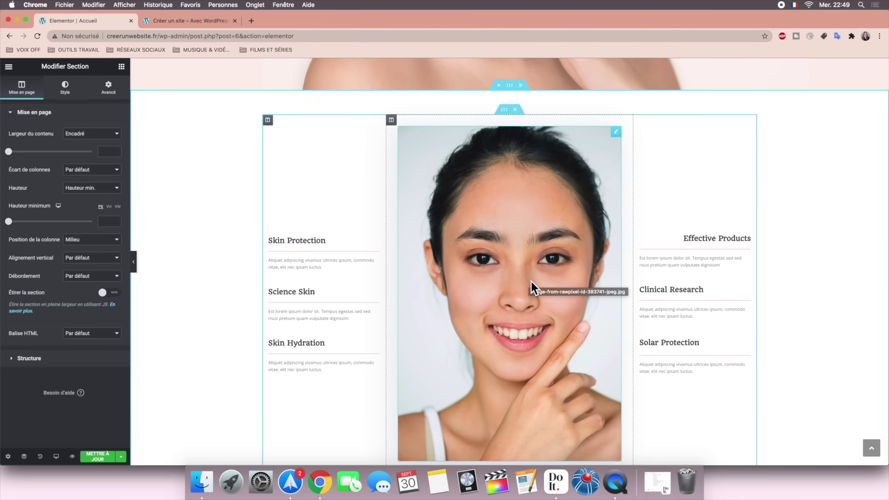
{"action": "scroll", "coordinate": [531, 281], "scroll_direction": "up", "scroll_amount": 9}
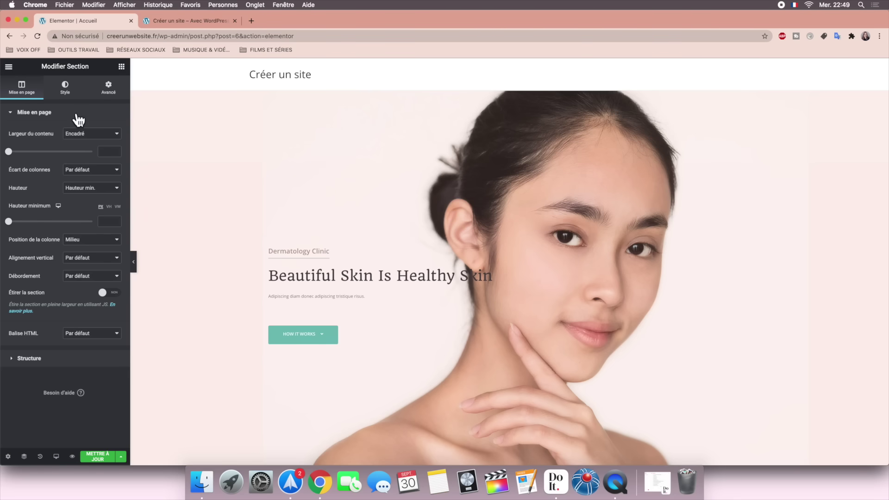
Step: Add a Google Maps widget to the empty column beside the Beautiful Skin Is Healthy Skin heading, with a Bouton widget above the map
{"action": "left_click", "coordinate": [122, 68]}
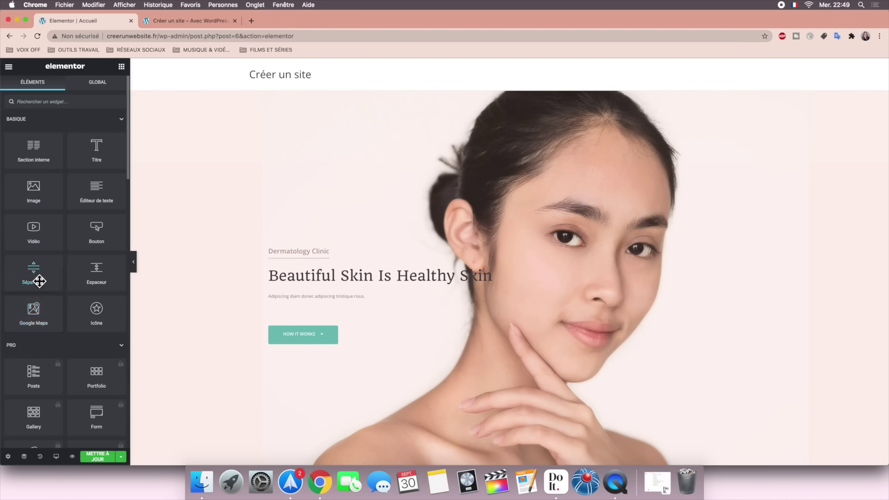
{"action": "scroll", "coordinate": [35, 328], "scroll_direction": "down", "scroll_amount": 2}
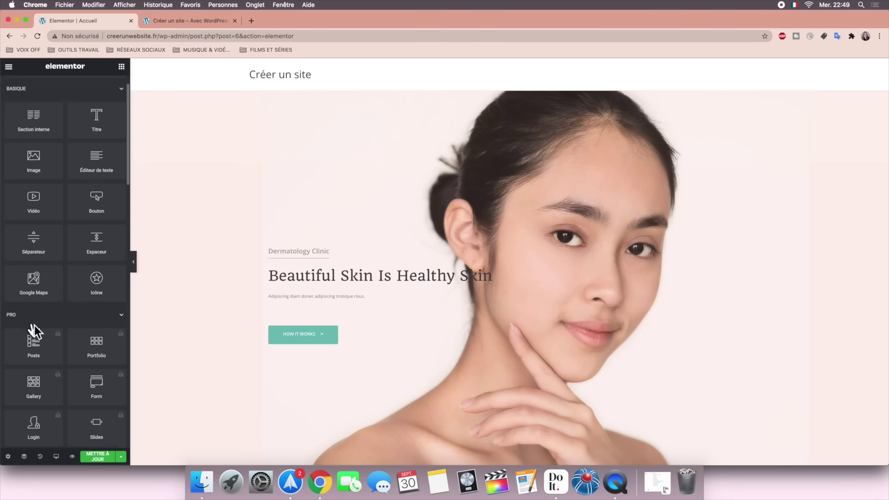
{"action": "scroll", "coordinate": [102, 264], "scroll_direction": "up", "scroll_amount": 2}
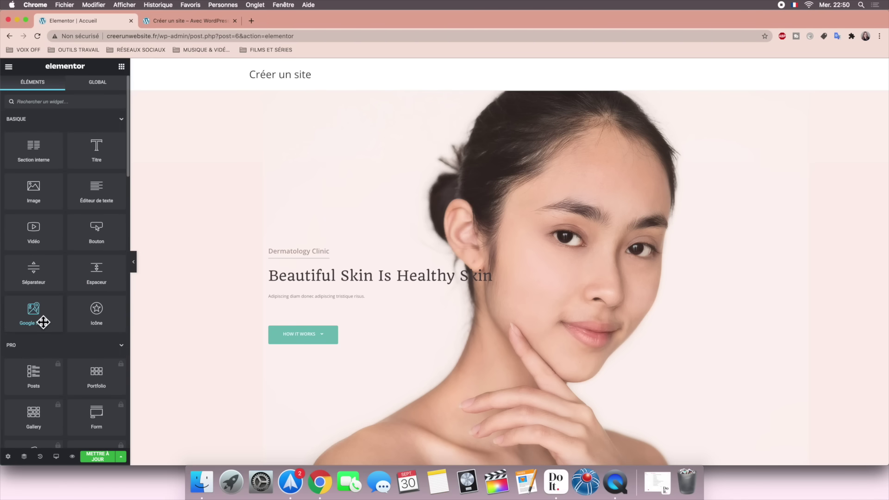
{"action": "left_click_drag", "start_coordinate": [32, 319], "coordinate": [632, 265]}
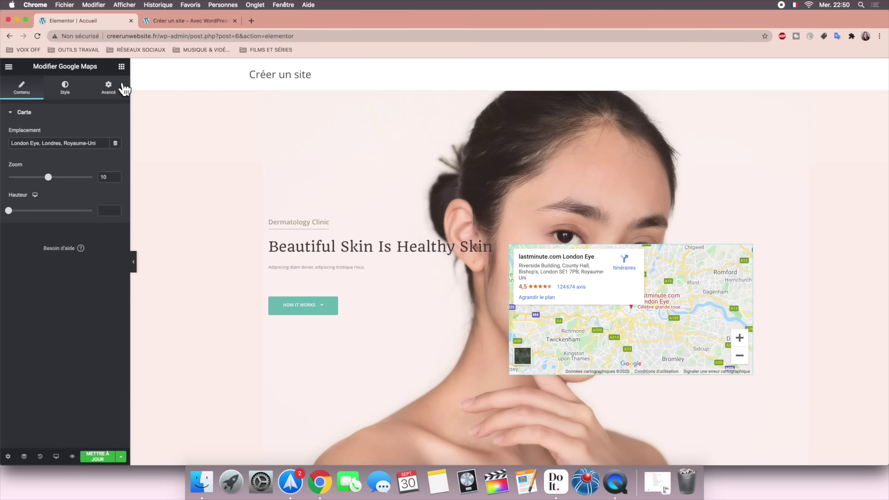
{"action": "left_click", "coordinate": [121, 68]}
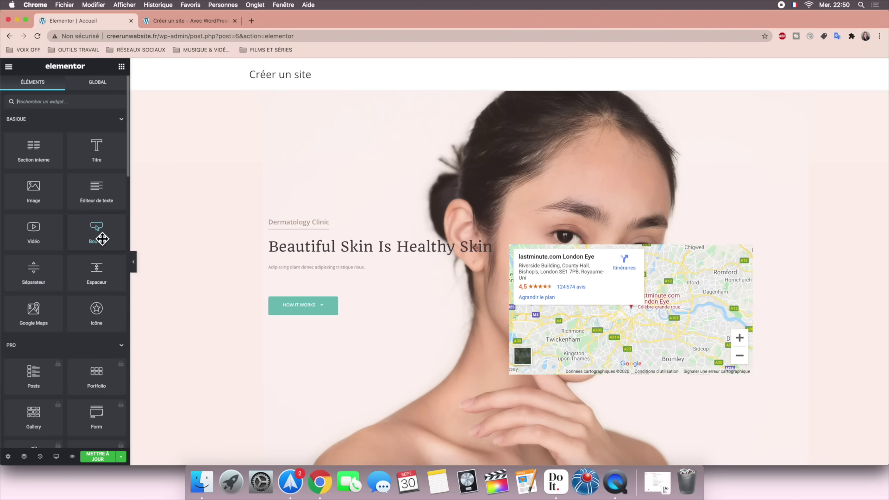
{"action": "left_click_drag", "start_coordinate": [101, 238], "coordinate": [613, 230]}
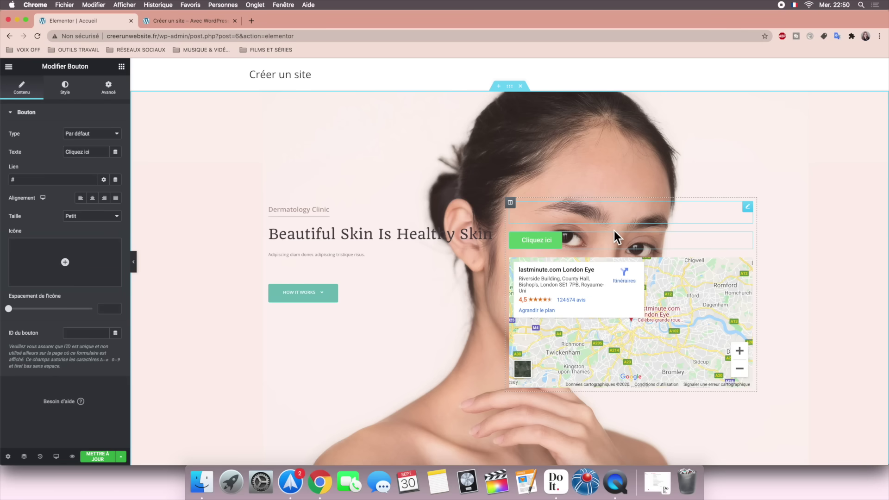
Step: Mark "10. Comment créer avec Elementor Page Builder" as done in the Do It app and return to Elementor
{"action": "left_click", "coordinate": [555, 481]}
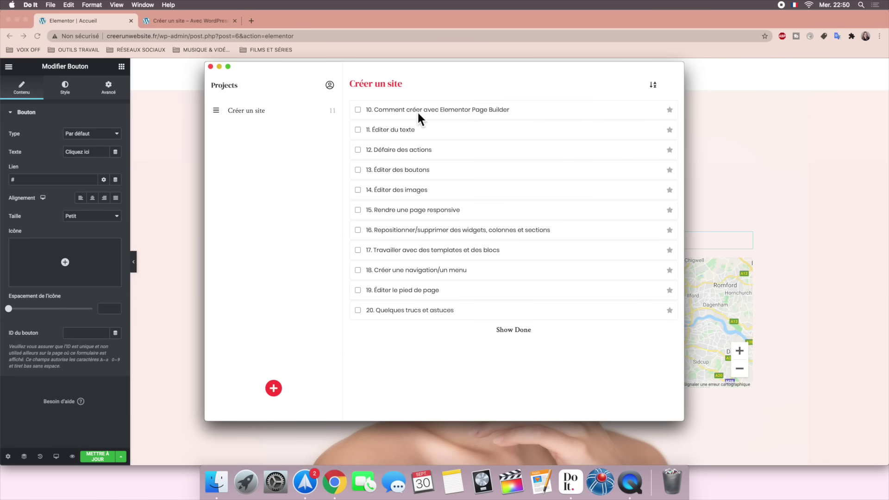
{"action": "left_click", "coordinate": [359, 110]}
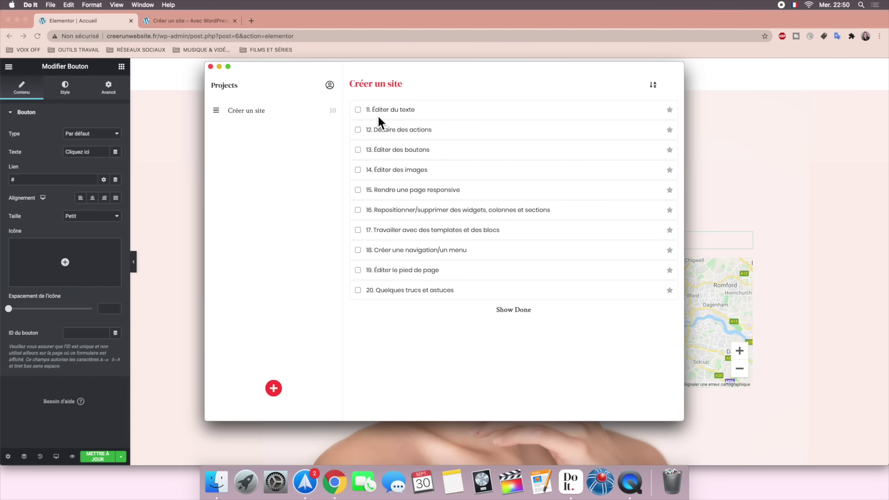
{"action": "left_click", "coordinate": [219, 66]}
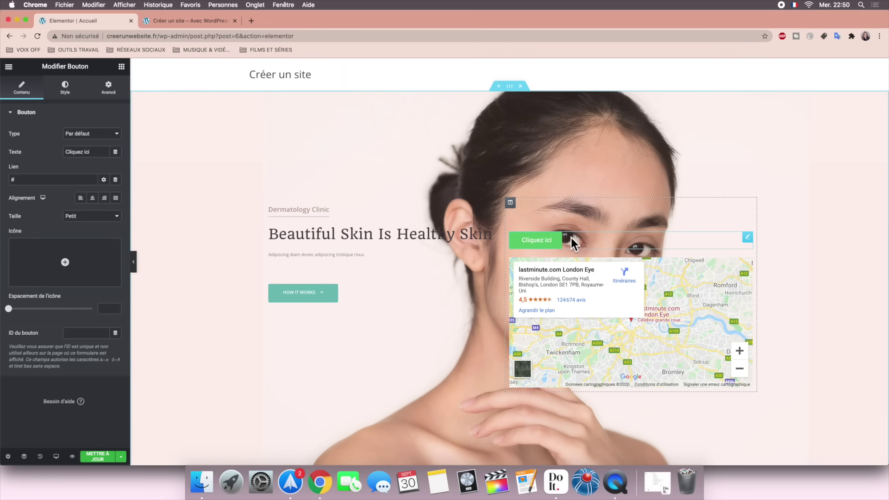
Step: Delete the Cliquez ici button and the Google Maps widget from the first section
{"action": "right_click", "coordinate": [546, 239]}
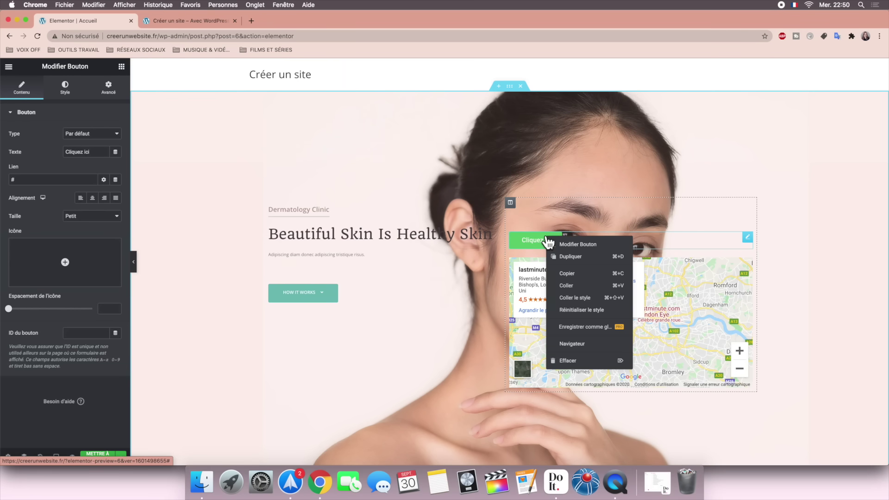
{"action": "left_click", "coordinate": [574, 365]}
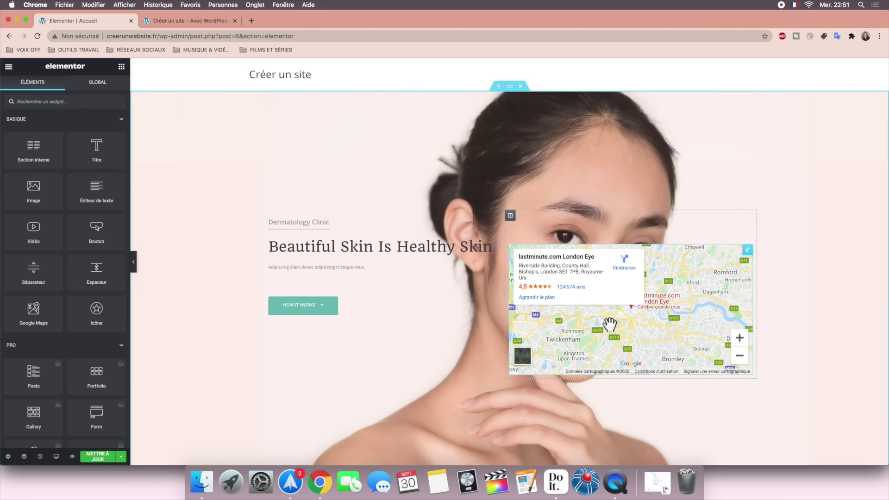
{"action": "right_click", "coordinate": [749, 255]}
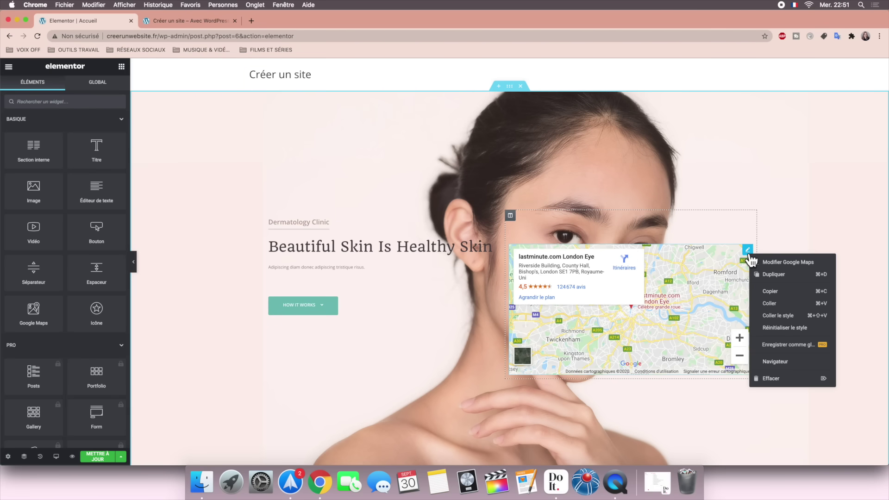
{"action": "left_click", "coordinate": [767, 386]}
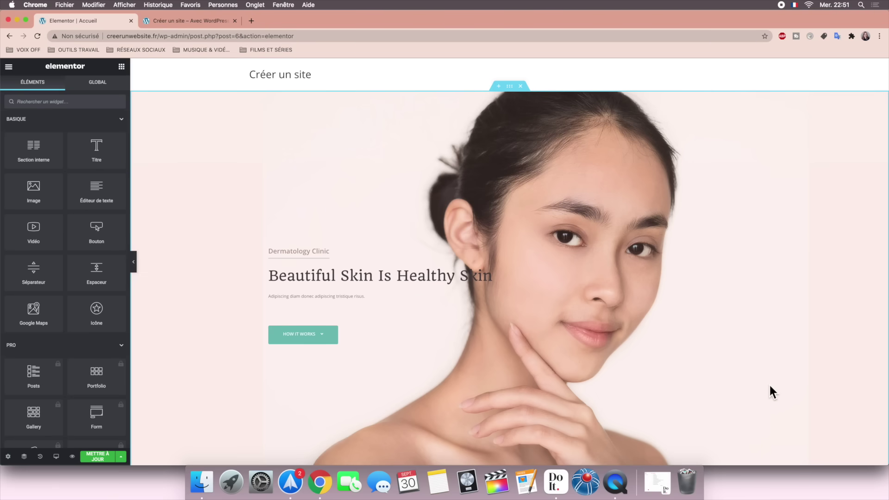
{"action": "scroll", "coordinate": [769, 386], "scroll_direction": "down", "scroll_amount": 15}
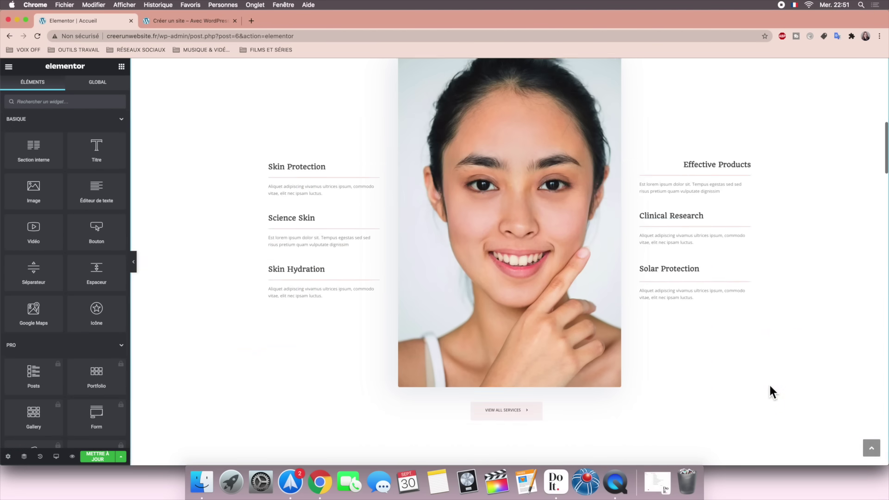
Step: Delete all the template sections from the Accueil page, from the hero banner down to the contact section
{"action": "scroll", "coordinate": [769, 386], "scroll_direction": "down", "scroll_amount": 12}
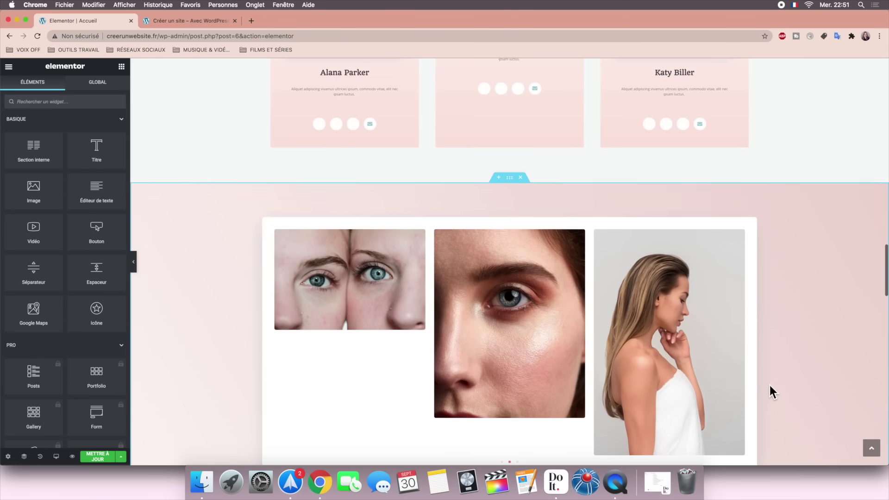
{"action": "scroll", "coordinate": [769, 392], "scroll_direction": "up", "scroll_amount": 20}
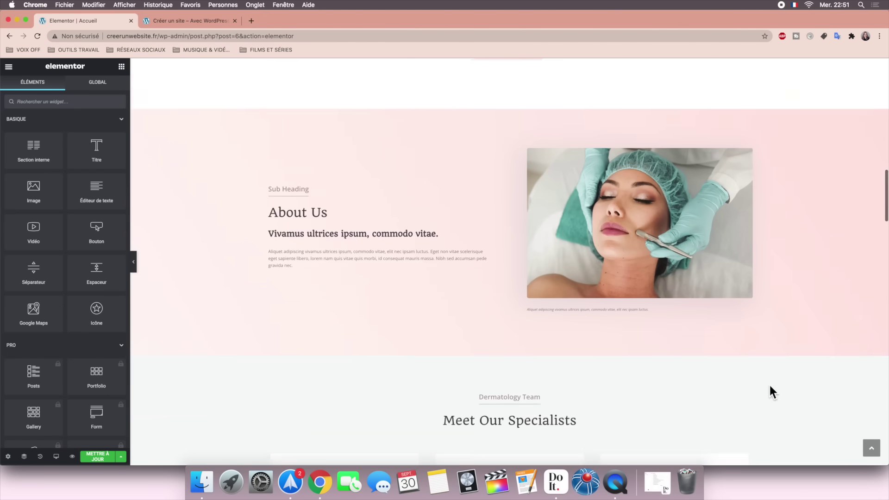
{"action": "scroll", "coordinate": [769, 392], "scroll_direction": "up", "scroll_amount": 10}
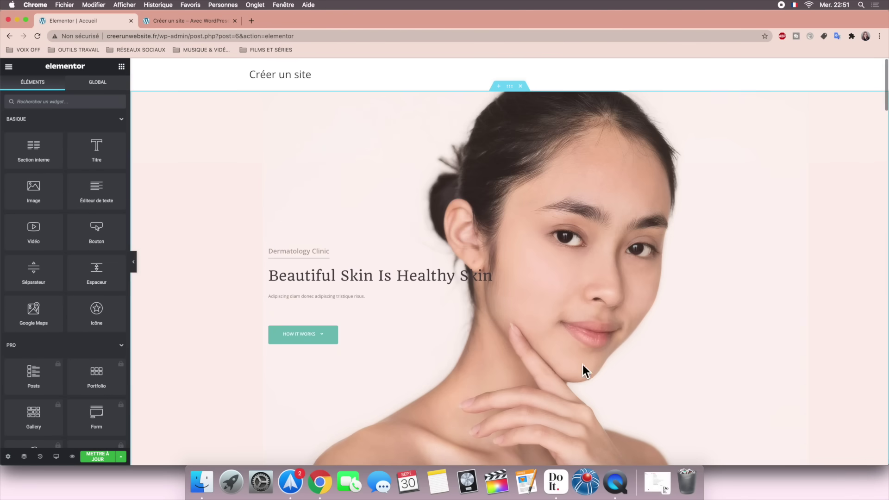
{"action": "left_click", "coordinate": [521, 88]}
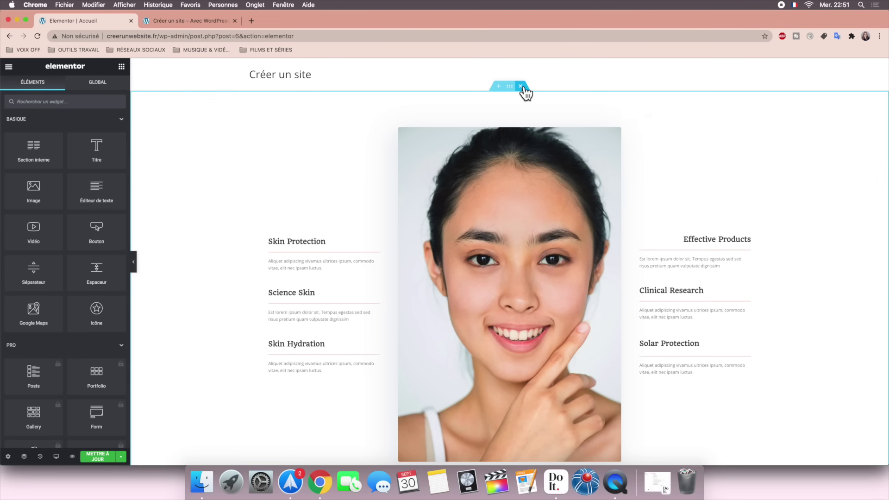
{"action": "left_click", "coordinate": [522, 87]}
{"action": "left_click", "coordinate": [521, 87]}
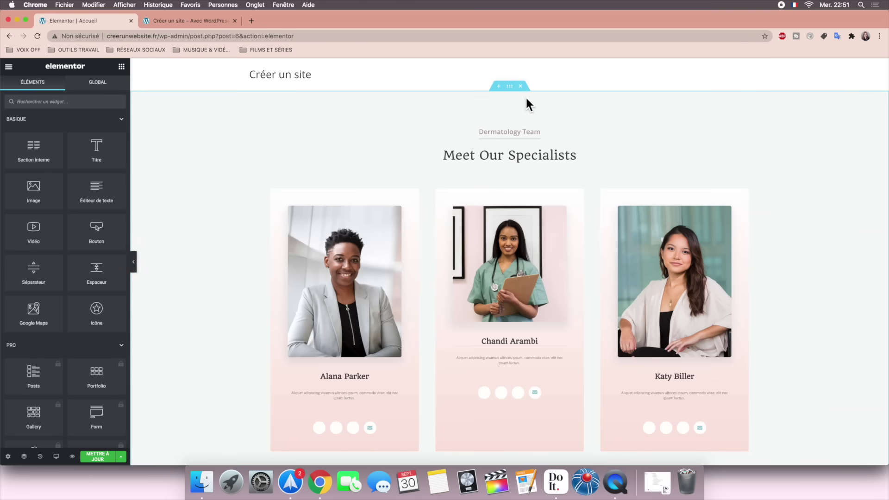
{"action": "left_click", "coordinate": [521, 87]}
{"action": "left_click", "coordinate": [521, 87]}
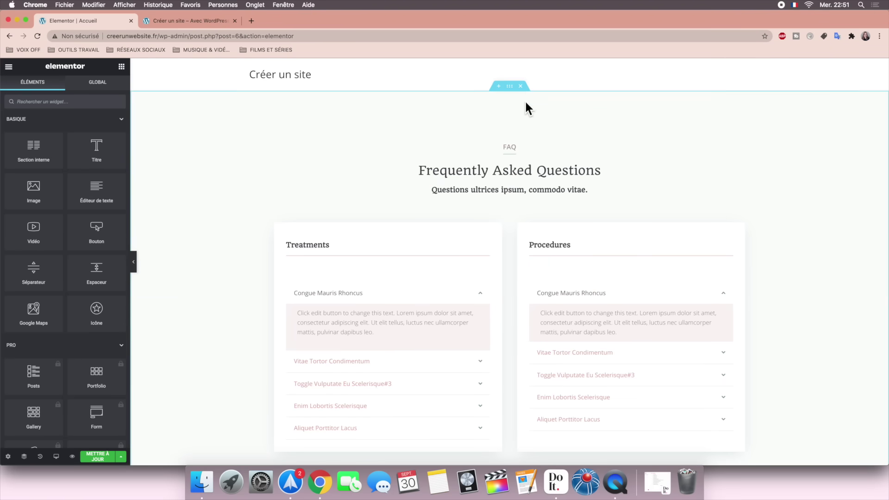
{"action": "left_click", "coordinate": [521, 87]}
{"action": "left_click", "coordinate": [521, 87]}
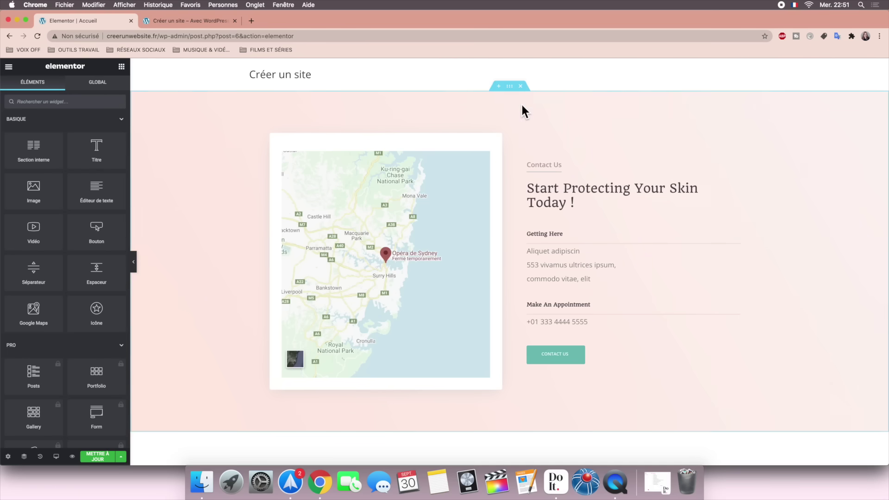
{"action": "left_click", "coordinate": [521, 87]}
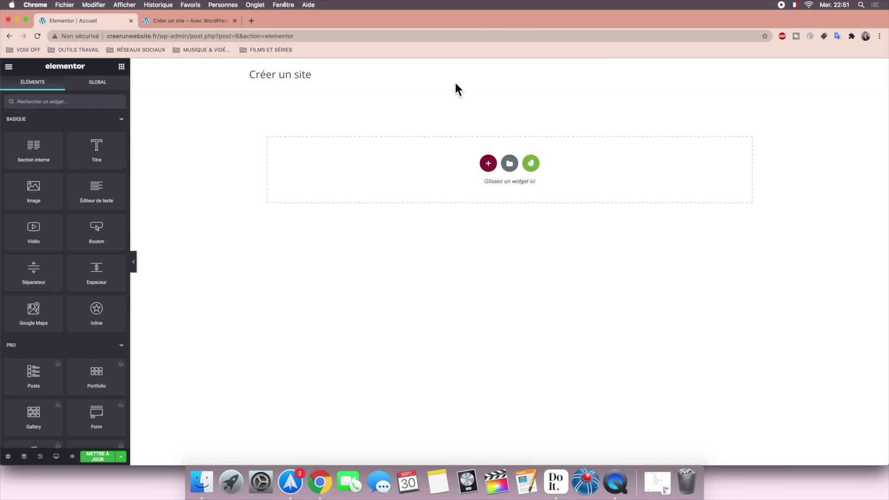
Step: Add a single-column section to the empty page and place a Titre widget in it
{"action": "left_click", "coordinate": [487, 165]}
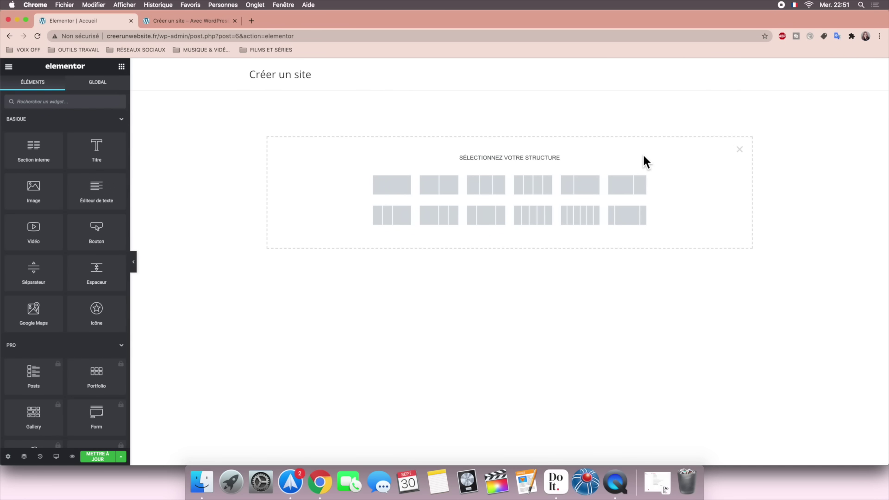
{"action": "left_click", "coordinate": [387, 187]}
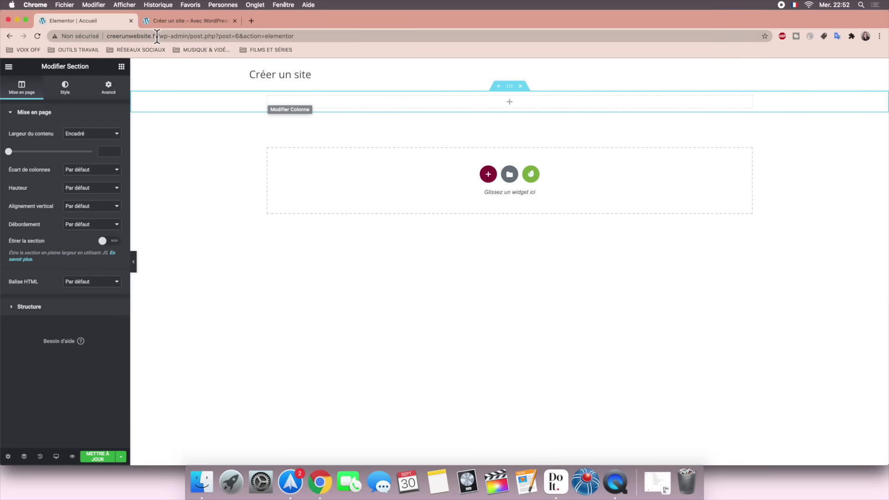
{"action": "left_click", "coordinate": [121, 66]}
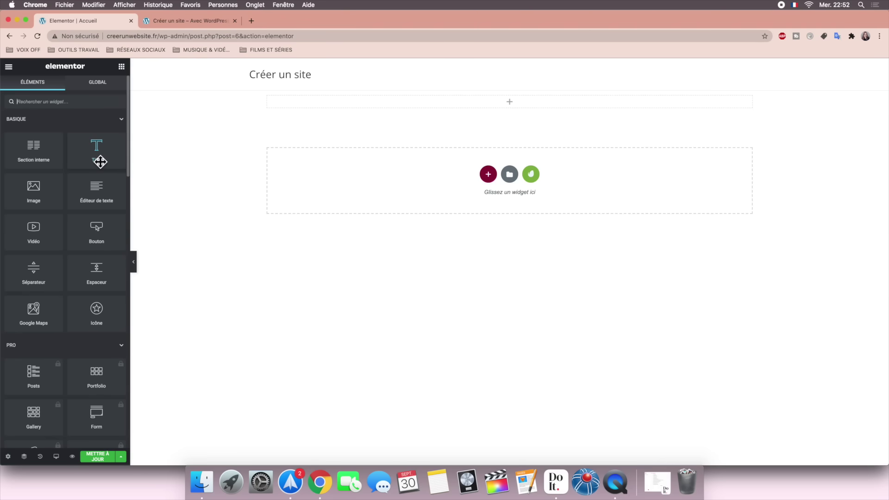
{"action": "left_click_drag", "start_coordinate": [98, 160], "coordinate": [435, 106]}
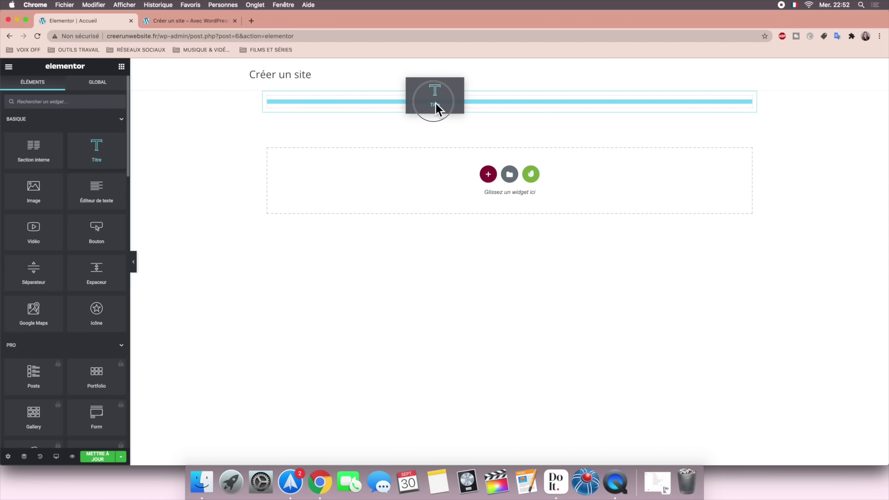
{"action": "left_click_drag", "start_coordinate": [435, 103], "coordinate": [435, 105]}
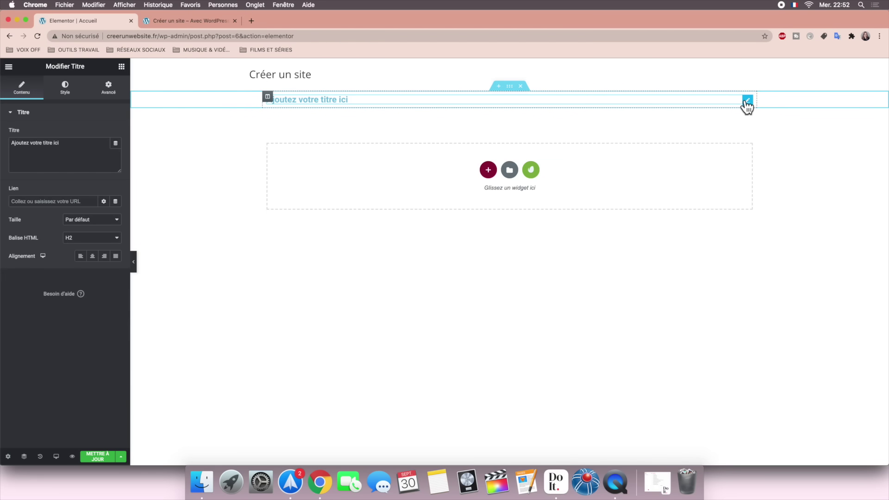
{"action": "left_click", "coordinate": [121, 66]}
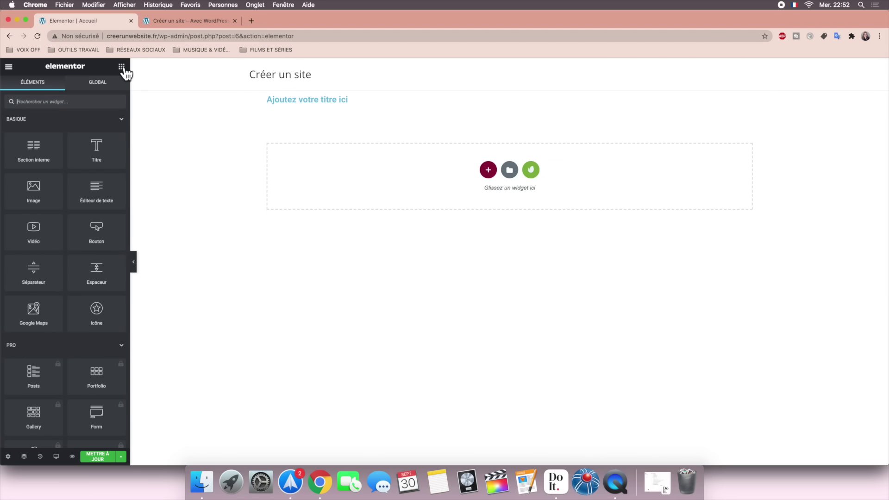
{"action": "right_click", "coordinate": [301, 101]}
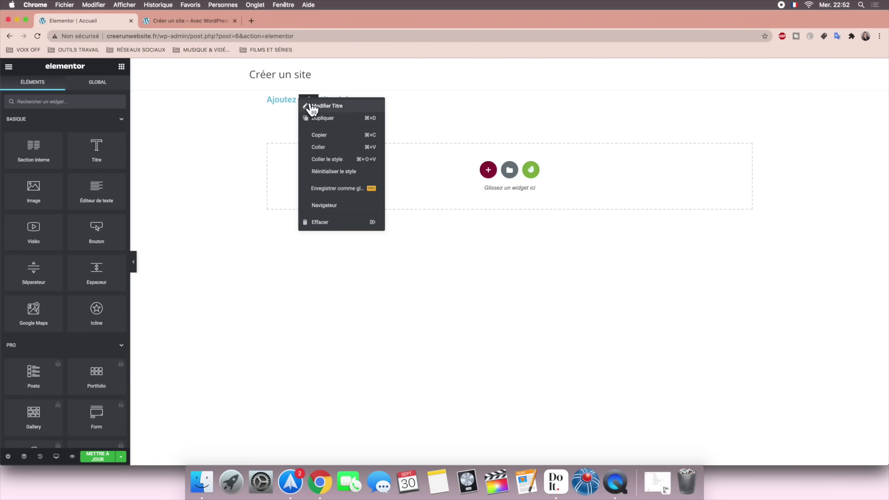
{"action": "double_click", "coordinate": [311, 106]}
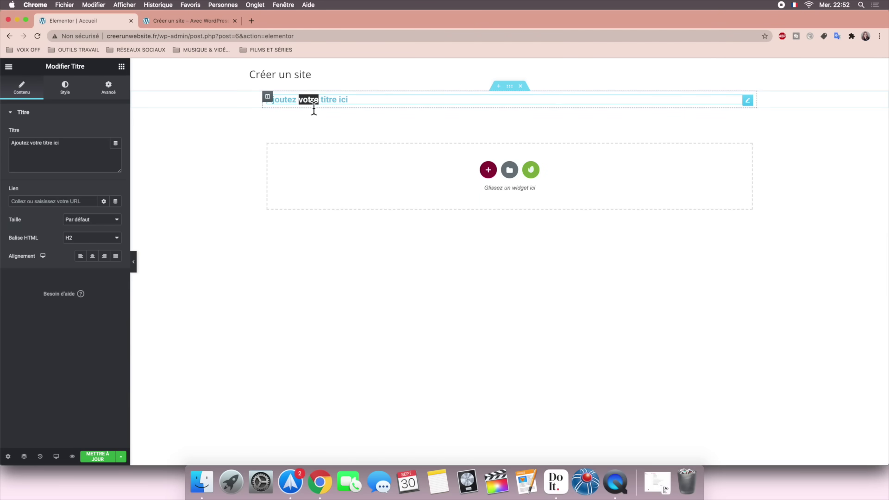
{"action": "left_click", "coordinate": [120, 70]}
{"action": "left_click", "coordinate": [214, 117]}
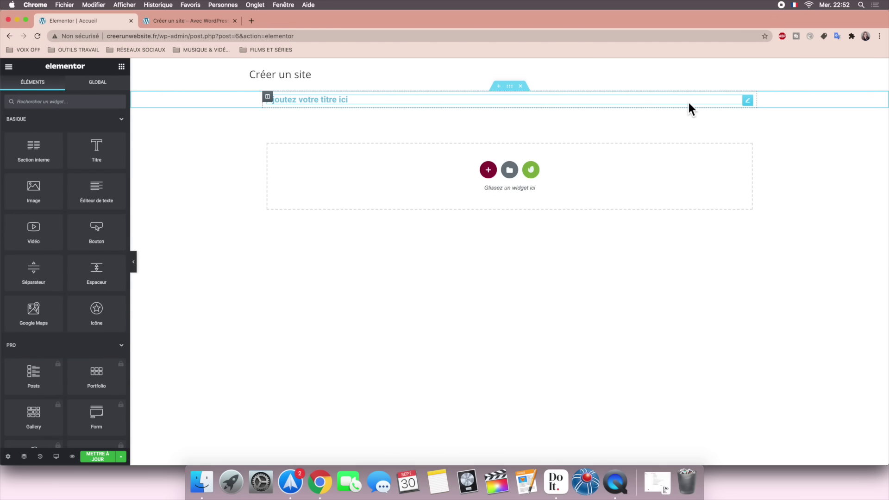
Step: Replace the heading widget's placeholder text with "Wordpress"
{"action": "left_click", "coordinate": [747, 100]}
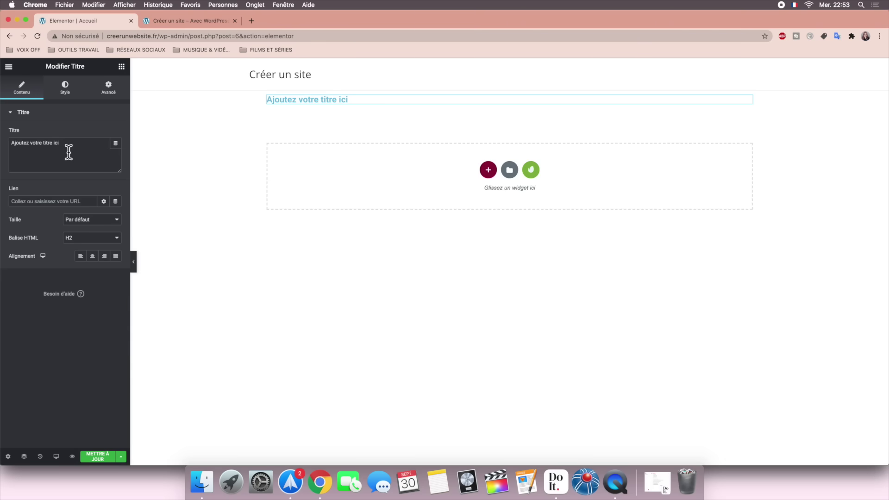
{"action": "left_click_drag", "start_coordinate": [68, 152], "coordinate": [7, 146]}
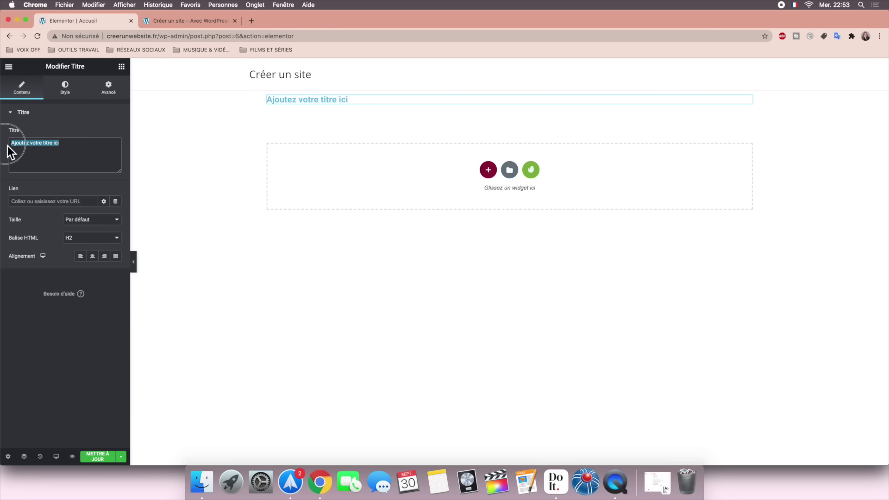
{"action": "type", "text": "W"}
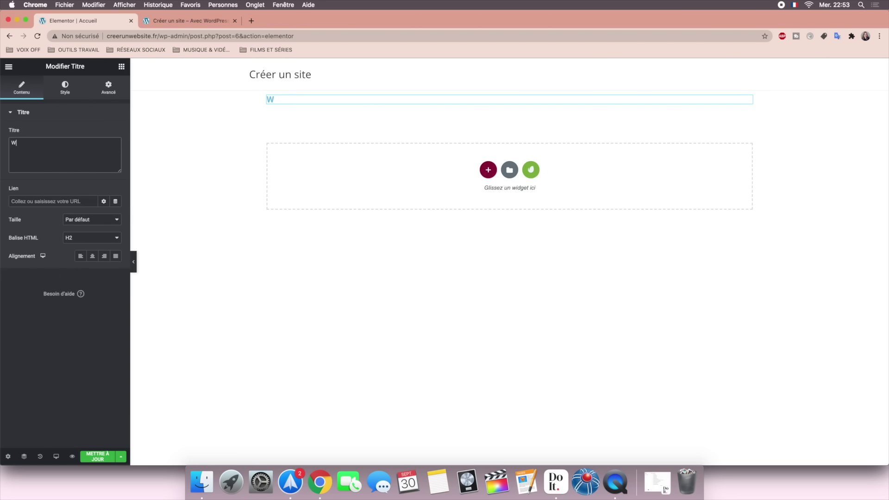
{"action": "type", "text": "ordpress"}
Step: Open youtube.com in a new browser tab and copy its address
{"action": "left_click", "coordinate": [252, 20]}
{"action": "type", "text": "youtube.com"}
{"action": "key", "text": "Return"}
{"action": "left_click", "coordinate": [98, 37]}
{"action": "key", "text": "super+c"}
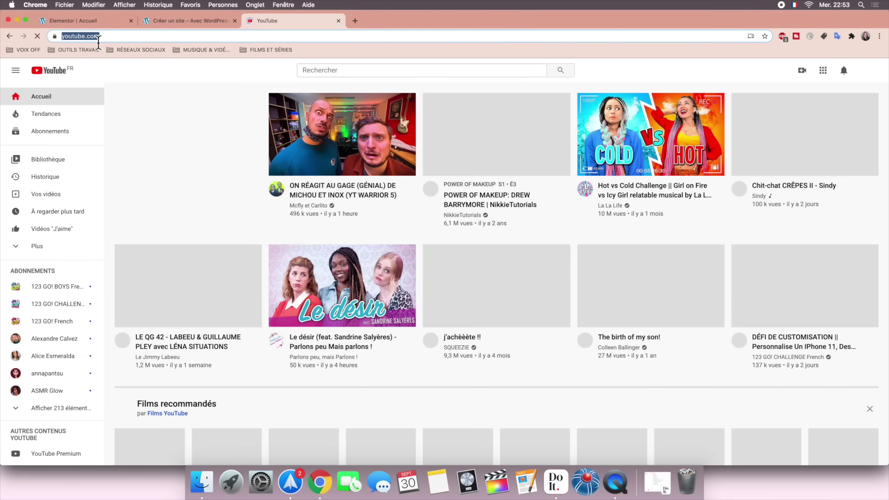
{"action": "right_click", "coordinate": [98, 40]}
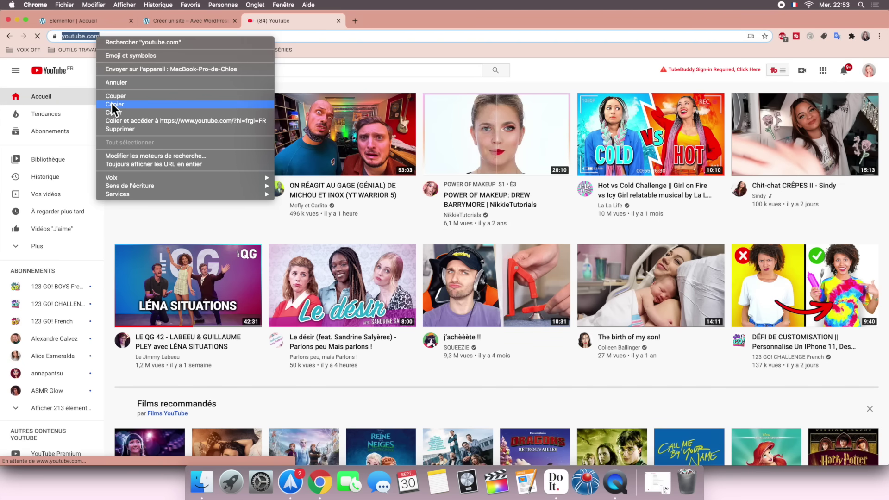
{"action": "left_click", "coordinate": [112, 104]}
Step: Return to the Elementor page and paste the copied YouTube address as the heading's link
{"action": "left_click", "coordinate": [94, 18]}
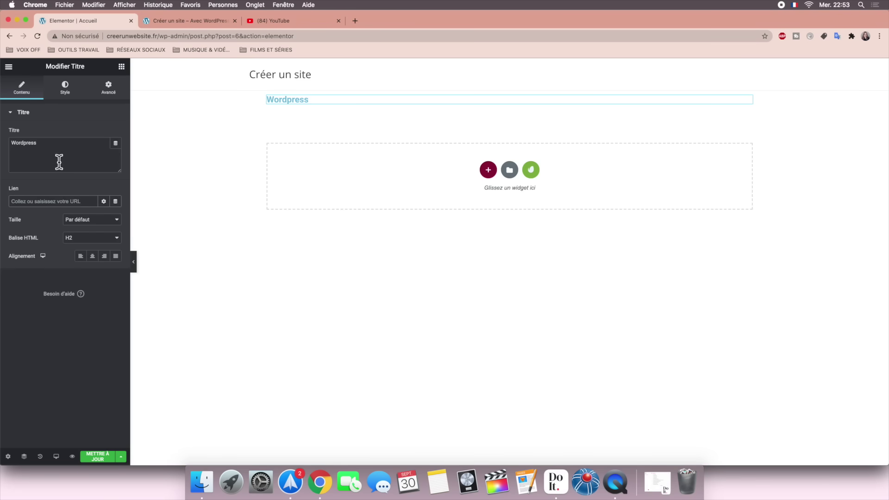
{"action": "left_click", "coordinate": [52, 204]}
{"action": "right_click", "coordinate": [53, 206]}
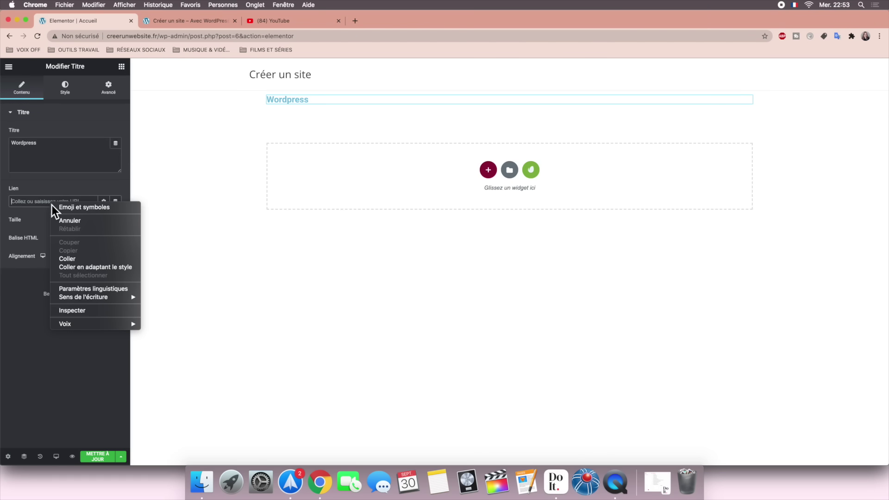
{"action": "left_click", "coordinate": [67, 260]}
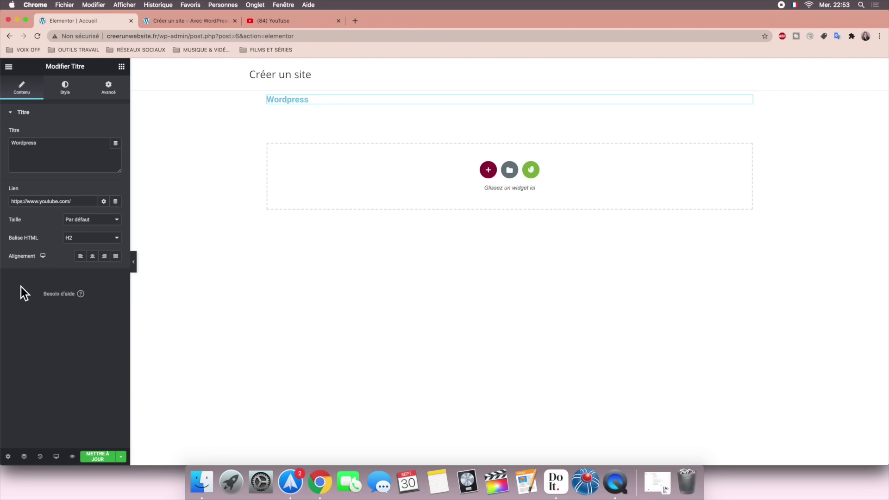
Step: Replace the heading's link with "contact" and clear the link again
{"action": "left_click", "coordinate": [75, 204]}
{"action": "key", "text": "super+BackSpace"}
{"action": "type", "text": "contact"}
{"action": "left_click_drag", "start_coordinate": [94, 207], "coordinate": [2, 211]}
{"action": "key", "text": "BackSpace"}
Step: Try right alignment on the Wordpress heading and set its alignment to centred
{"action": "left_click", "coordinate": [92, 258]}
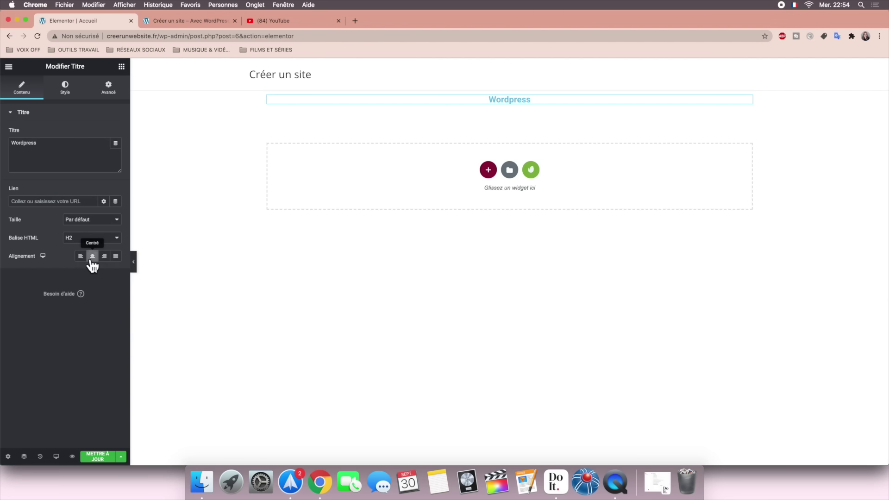
{"action": "left_click", "coordinate": [108, 261]}
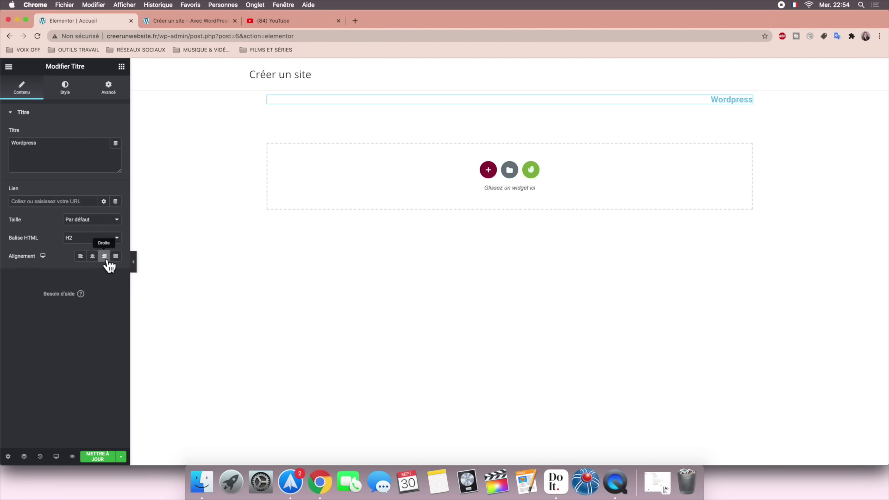
{"action": "left_click", "coordinate": [94, 258]}
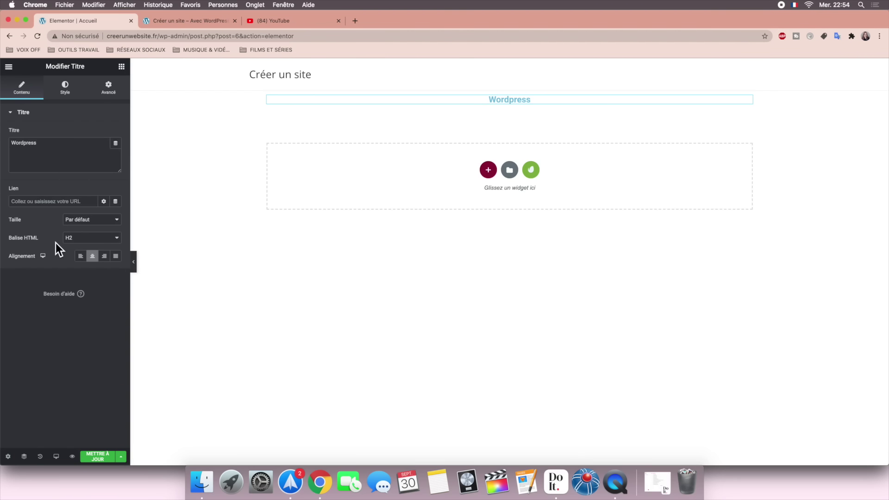
Step: Set the Wordpress heading's text colour to the light red #E47A74 at full opacity
{"action": "left_click", "coordinate": [68, 96]}
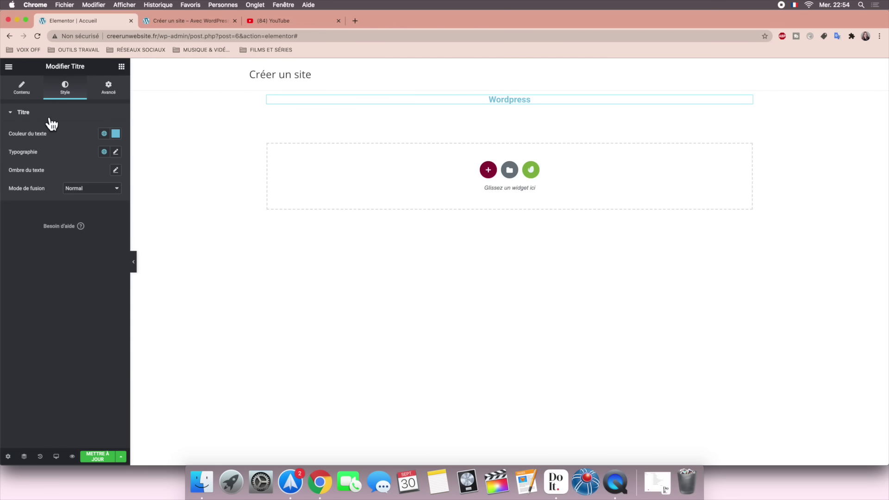
{"action": "left_click", "coordinate": [115, 134]}
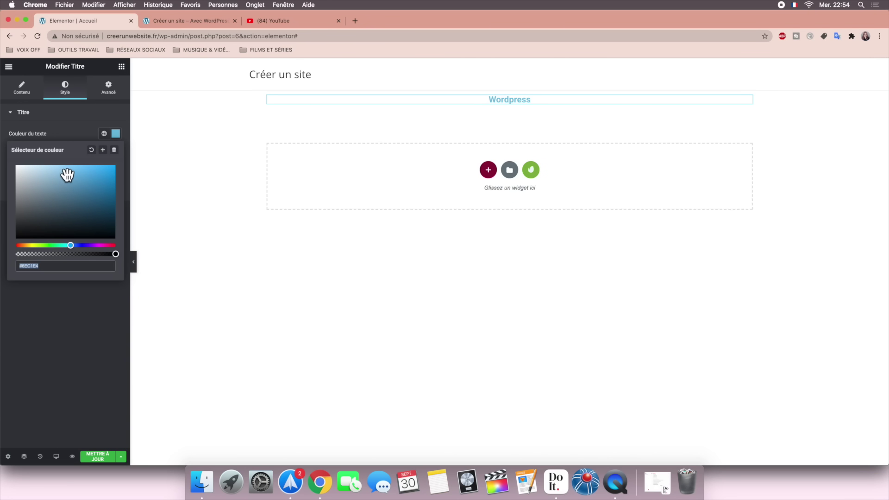
{"action": "mouse_move", "coordinate": [65, 174]}
{"action": "left_mouse_down"}
{"action": "mouse_move", "coordinate": [65, 187]}
{"action": "mouse_move", "coordinate": [89, 199]}
{"action": "mouse_move", "coordinate": [58, 184]}
{"action": "left_mouse_up"}
{"action": "left_click_drag", "start_coordinate": [71, 246], "coordinate": [84, 244]}
{"action": "left_click_drag", "start_coordinate": [60, 184], "coordinate": [65, 172]}
{"action": "left_click_drag", "start_coordinate": [76, 245], "coordinate": [16, 248]}
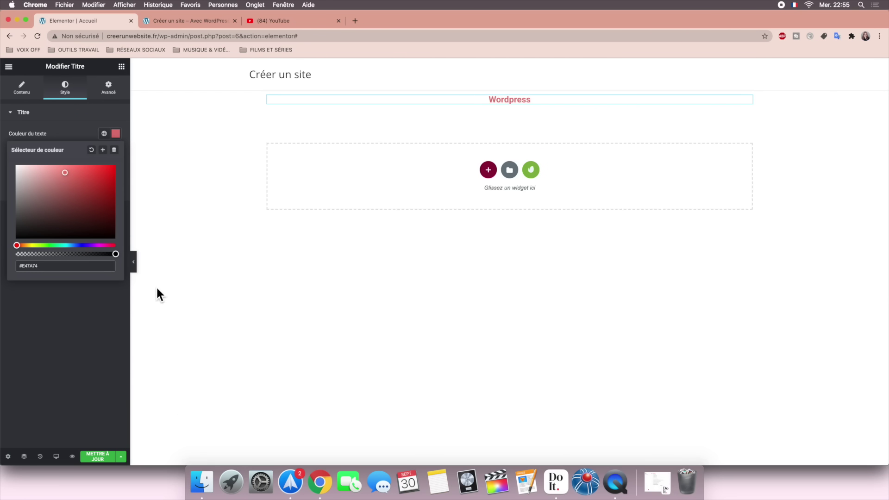
{"action": "left_click_drag", "start_coordinate": [113, 255], "coordinate": [136, 265]}
{"action": "left_click_drag", "start_coordinate": [115, 254], "coordinate": [120, 145]}
{"action": "left_click", "coordinate": [115, 135]}
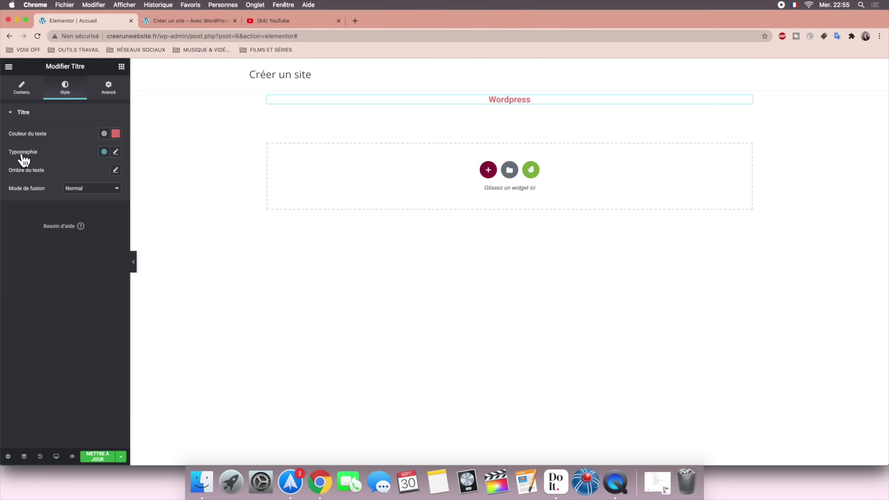
Step: Change the Wordpress heading's typography to the Rufina font family and a size of 97 px
{"action": "left_click", "coordinate": [116, 152]}
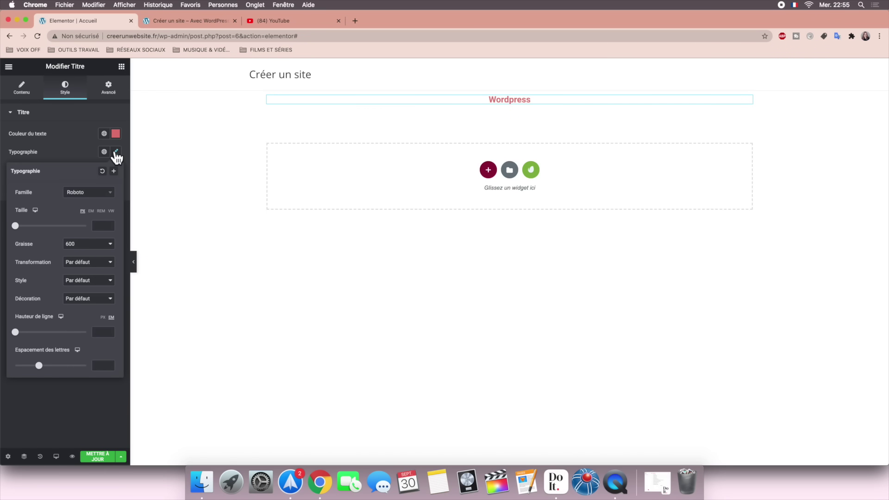
{"action": "left_click", "coordinate": [110, 195]}
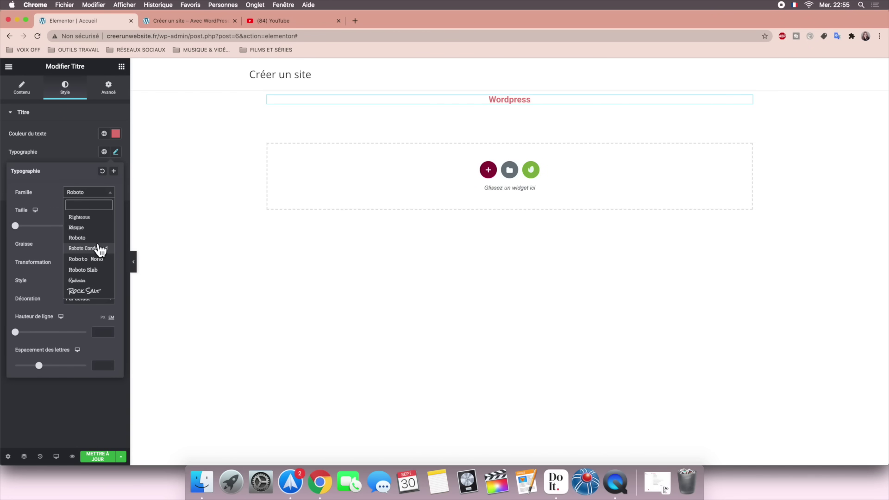
{"action": "scroll", "coordinate": [100, 250], "scroll_direction": "down", "scroll_amount": 5}
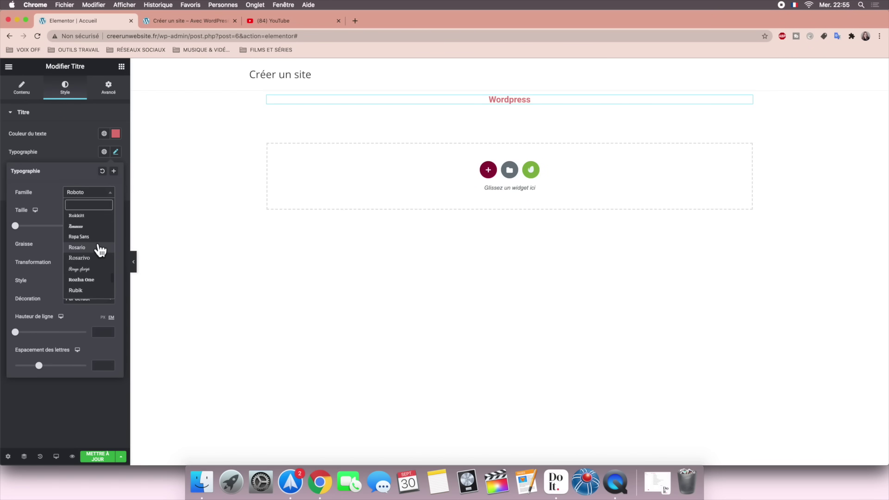
{"action": "scroll", "coordinate": [100, 250], "scroll_direction": "down", "scroll_amount": 4}
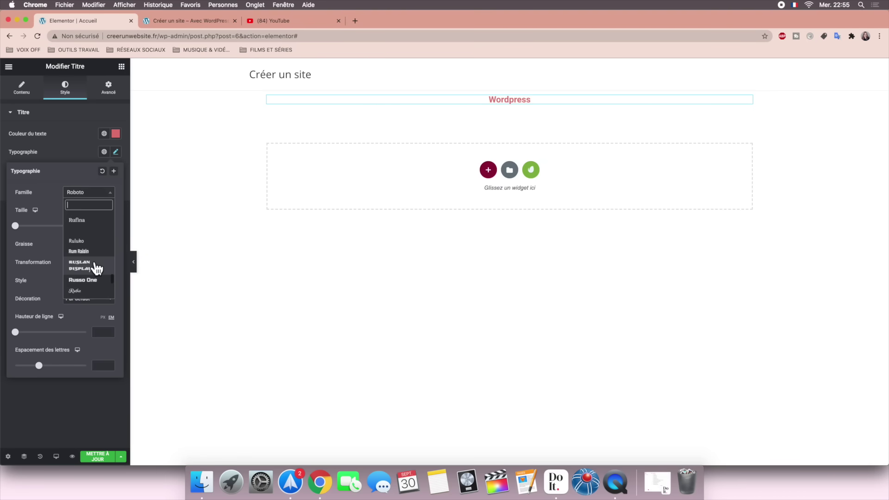
{"action": "left_click", "coordinate": [77, 220]}
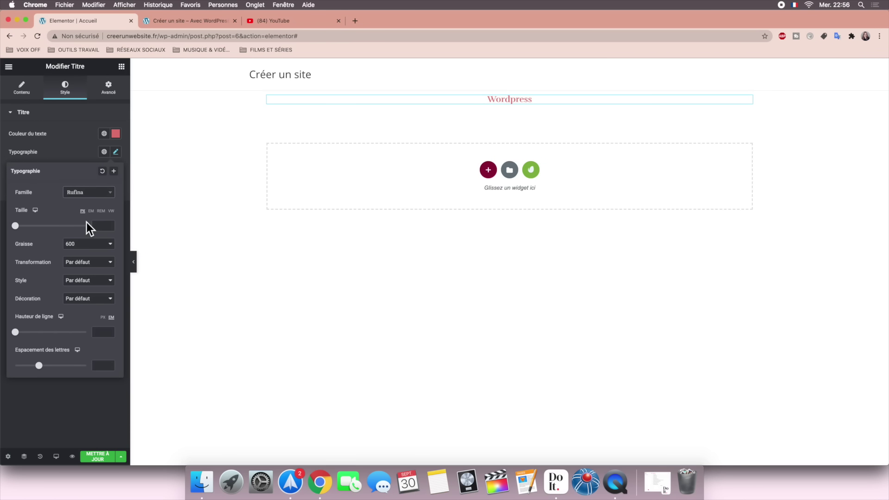
{"action": "left_click_drag", "start_coordinate": [16, 225], "coordinate": [50, 225]}
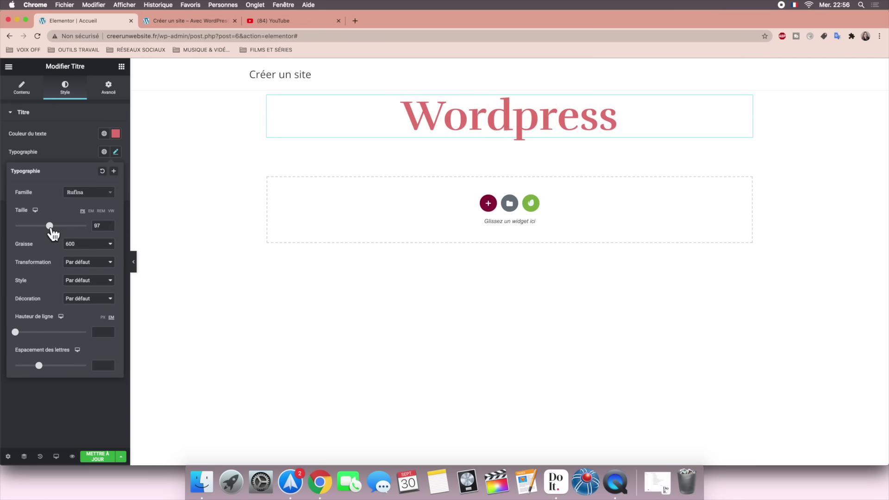
Step: Try font weight 200 on the Wordpress heading and set its weight to 800
{"action": "left_click", "coordinate": [110, 244]}
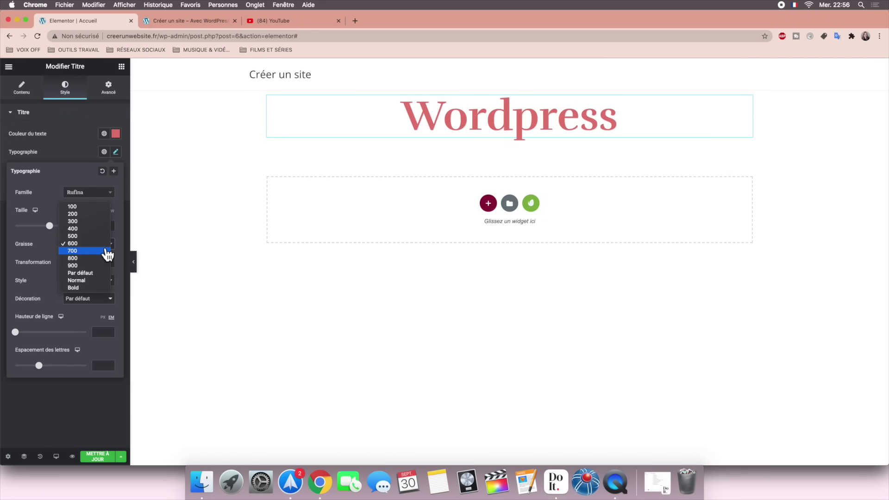
{"action": "left_click", "coordinate": [105, 257]}
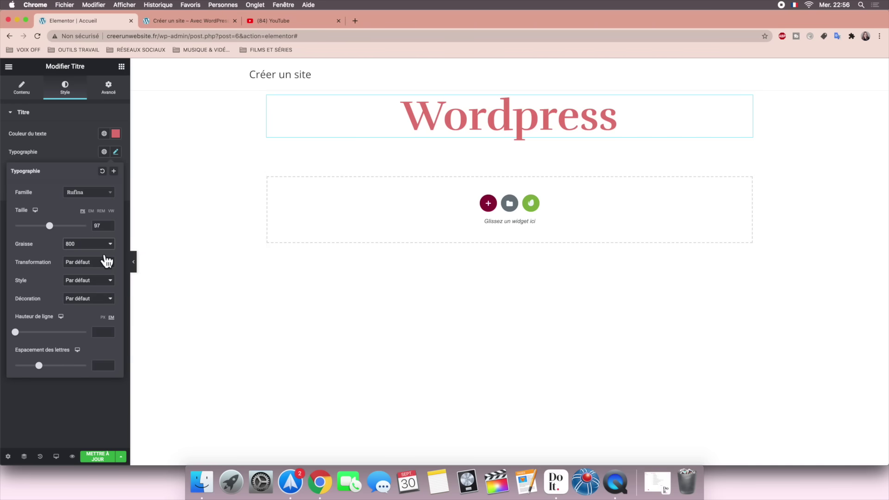
{"action": "left_click", "coordinate": [107, 244]}
{"action": "left_click", "coordinate": [106, 257]}
{"action": "left_click", "coordinate": [102, 246]}
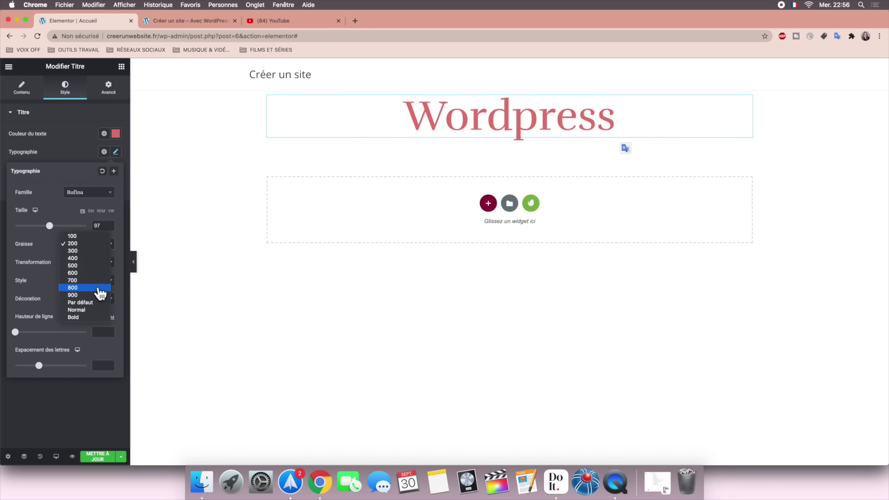
{"action": "left_click", "coordinate": [99, 289]}
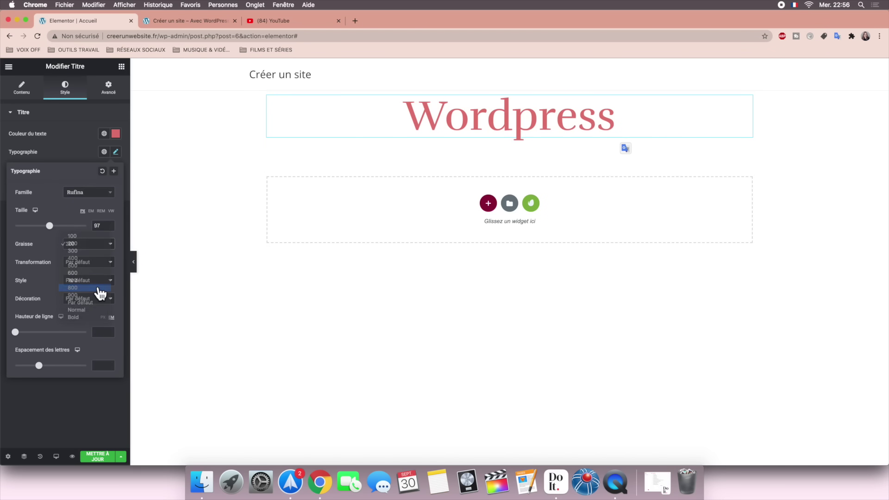
Step: Try the Majuscule and Minuscule transformations on the Wordpress heading and set its transformation to Capitaliser
{"action": "left_click", "coordinate": [93, 260]}
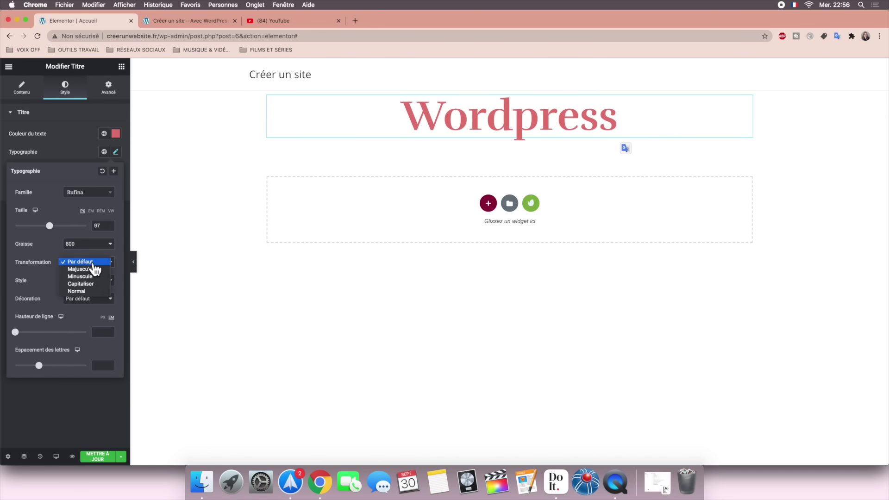
{"action": "left_click", "coordinate": [94, 270]}
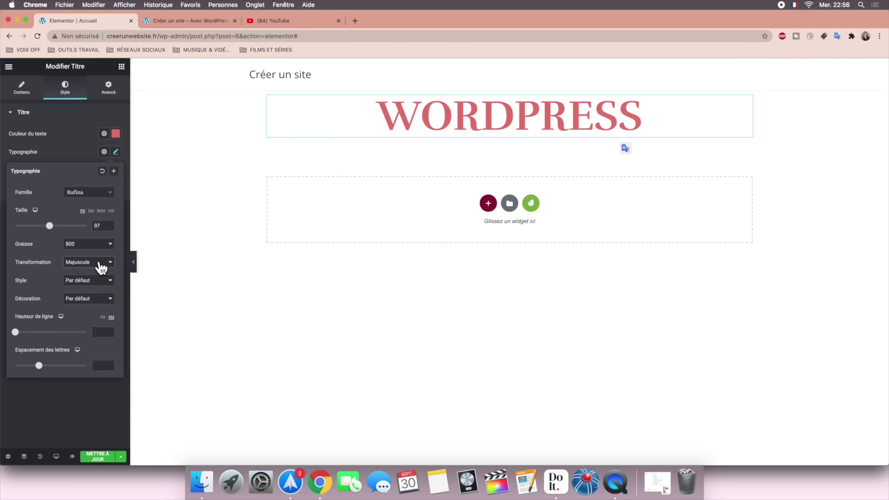
{"action": "left_click", "coordinate": [99, 263]}
{"action": "left_click", "coordinate": [102, 269]}
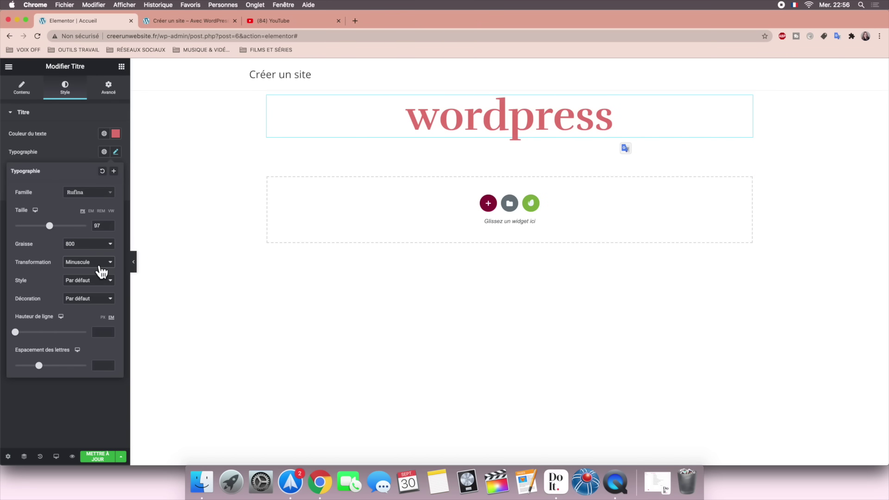
{"action": "left_click", "coordinate": [100, 266]}
{"action": "left_click", "coordinate": [98, 270]}
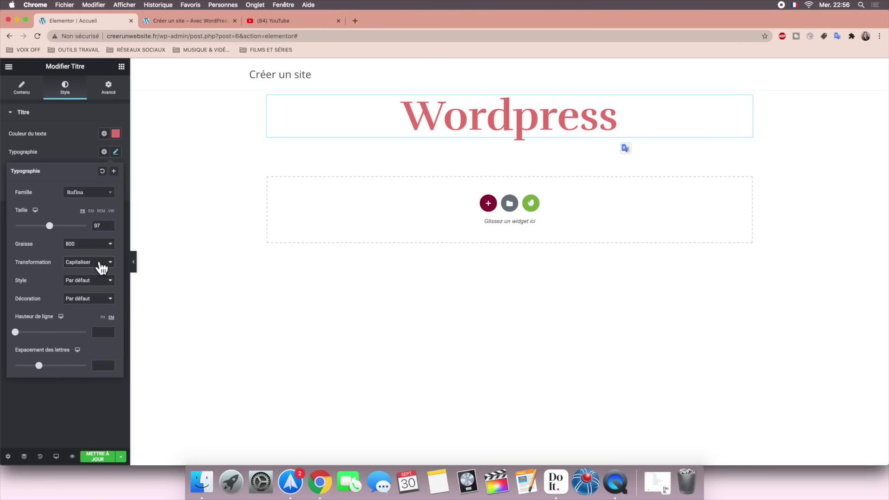
Step: Try the Italique style on the Wordpress heading and set its font style to Normal
{"action": "left_click", "coordinate": [99, 284]}
{"action": "left_click", "coordinate": [97, 295]}
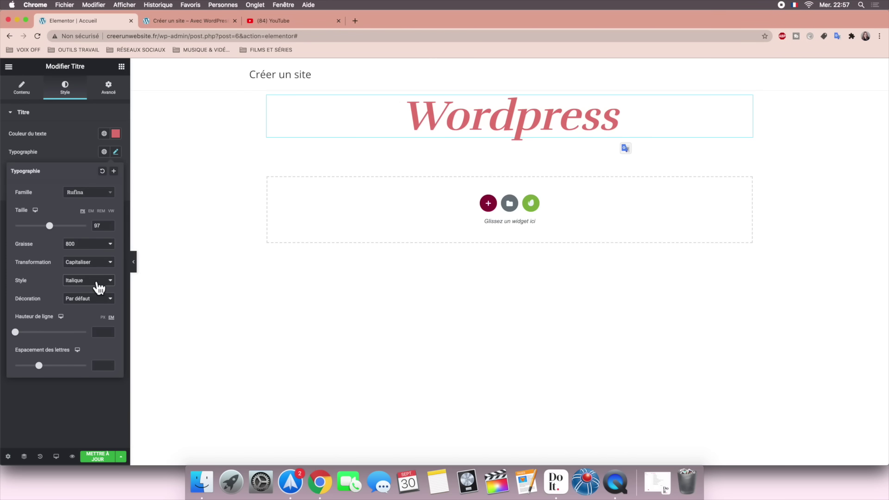
{"action": "left_click", "coordinate": [99, 285]}
{"action": "left_click", "coordinate": [99, 286]}
{"action": "left_click", "coordinate": [98, 281]}
{"action": "left_click", "coordinate": [97, 266]}
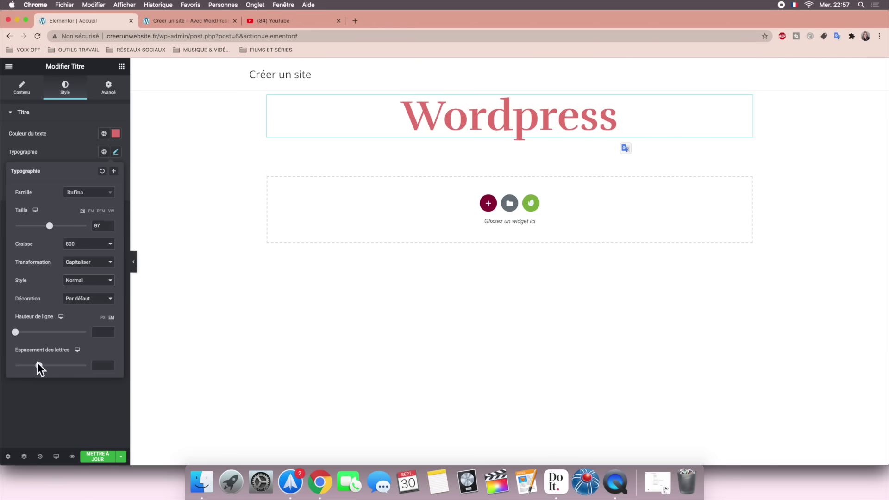
Step: Try adjusting the heading's letter spacing, then reset its typography and undo the reset
{"action": "mouse_move", "coordinate": [37, 365]}
{"action": "left_mouse_down"}
{"action": "mouse_move", "coordinate": [51, 365]}
{"action": "mouse_move", "coordinate": [40, 365]}
{"action": "left_mouse_up"}
{"action": "left_click", "coordinate": [102, 171]}
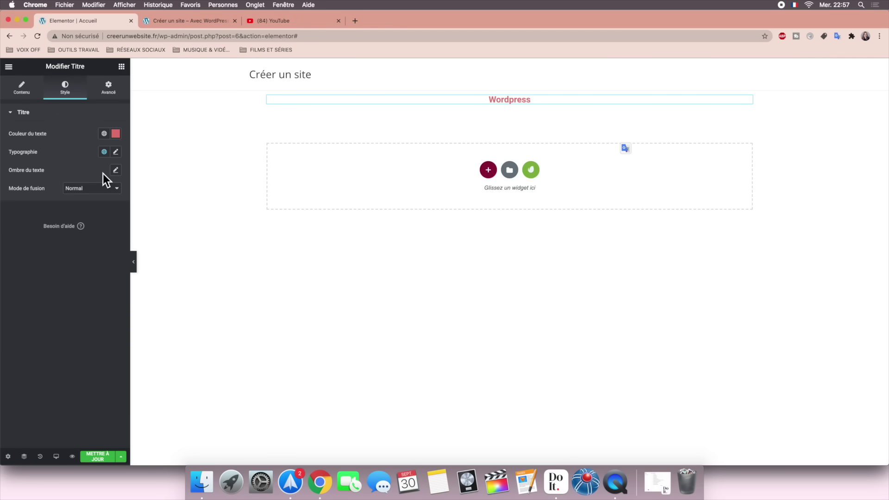
{"action": "key", "text": "super+z"}
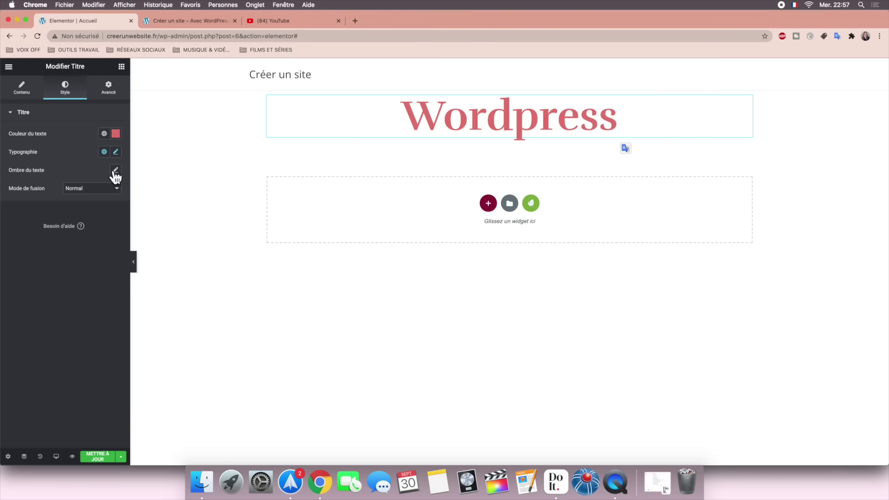
Step: Try a dark red text shadow, rgba(121, 17, 17, 0.3), on the heading with blur 37, horizontal offset -1 and vertical offset 5
{"action": "left_click", "coordinate": [115, 170]}
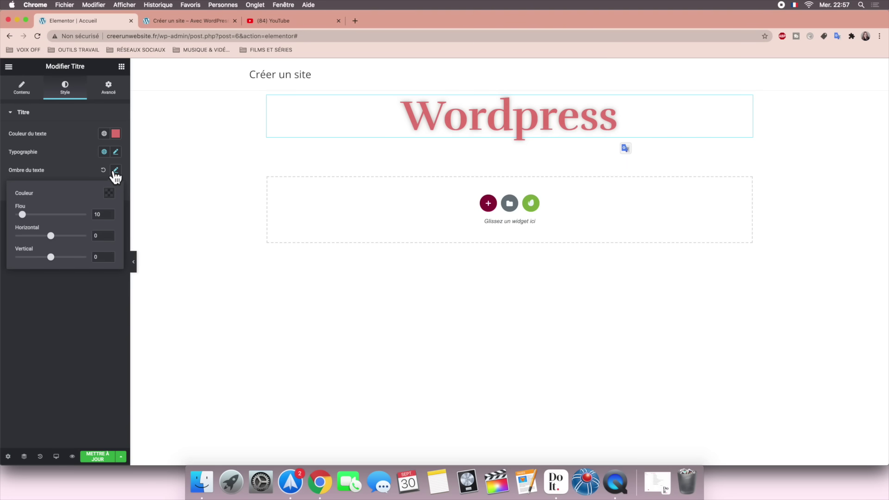
{"action": "left_click_drag", "start_coordinate": [22, 214], "coordinate": [55, 260]}
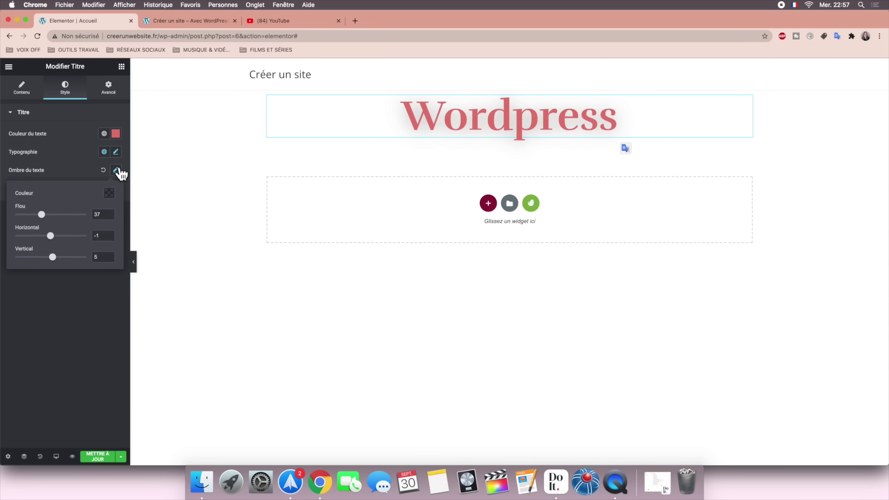
{"action": "left_click", "coordinate": [110, 194]}
{"action": "left_click", "coordinate": [149, 263]}
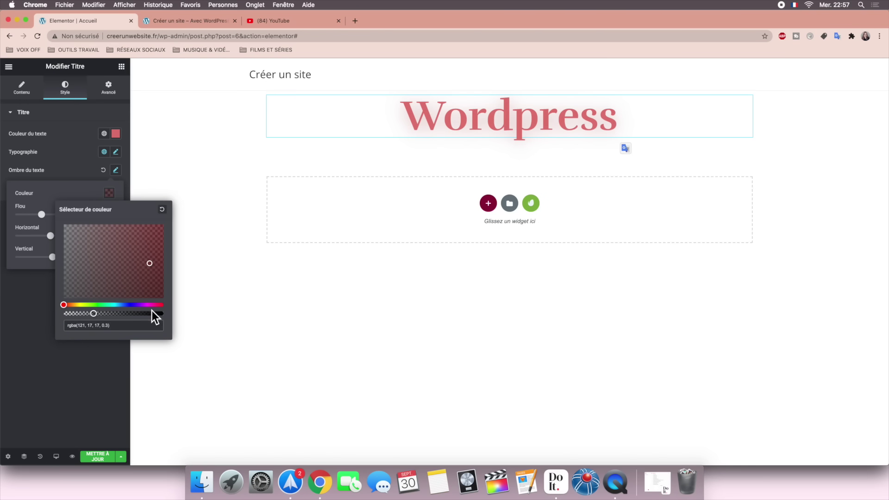
Step: Try the blue shadow colour rgba(63, 79, 227, 0.47) on the heading and reset the shadow's colour
{"action": "left_click", "coordinate": [129, 304]}
{"action": "left_click", "coordinate": [134, 266]}
{"action": "left_click", "coordinate": [135, 233]}
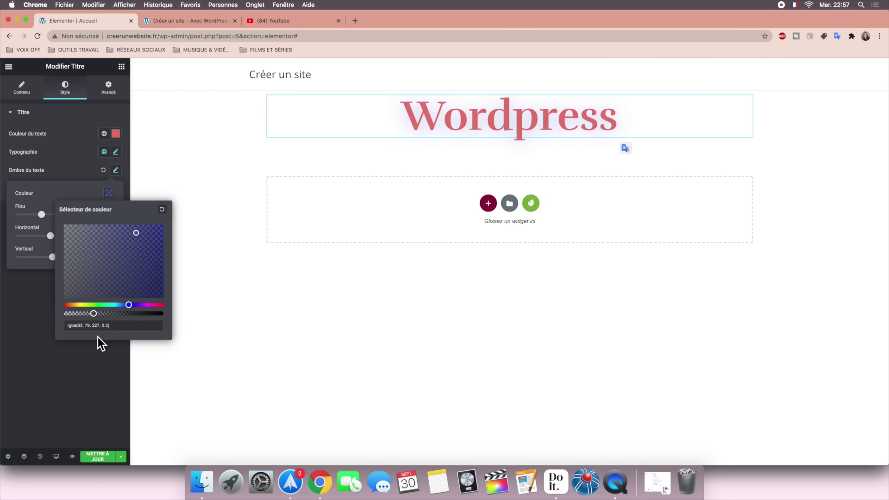
{"action": "left_click_drag", "start_coordinate": [92, 313], "coordinate": [114, 315]}
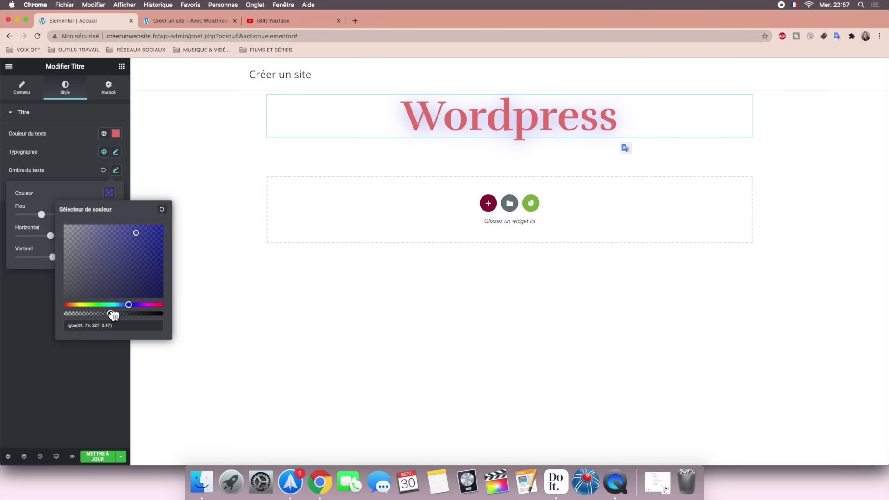
{"action": "left_click", "coordinate": [161, 209]}
{"action": "left_click", "coordinate": [115, 170]}
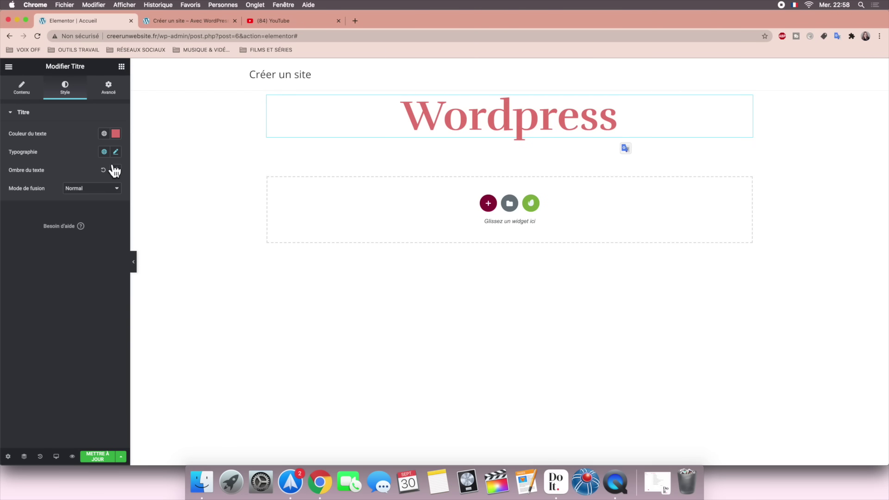
Step: Add a text editor widget directly beneath the Wordpress heading, keeping its placeholder text
{"action": "left_click", "coordinate": [108, 88]}
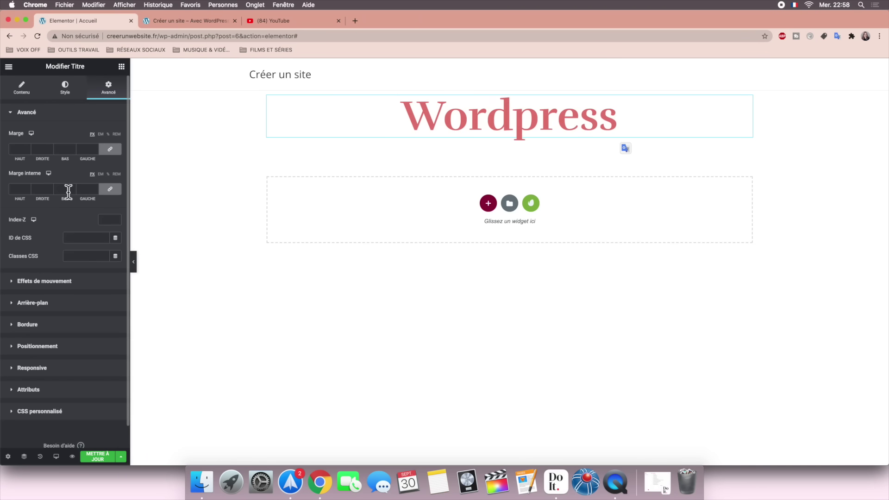
{"action": "left_click", "coordinate": [122, 66]}
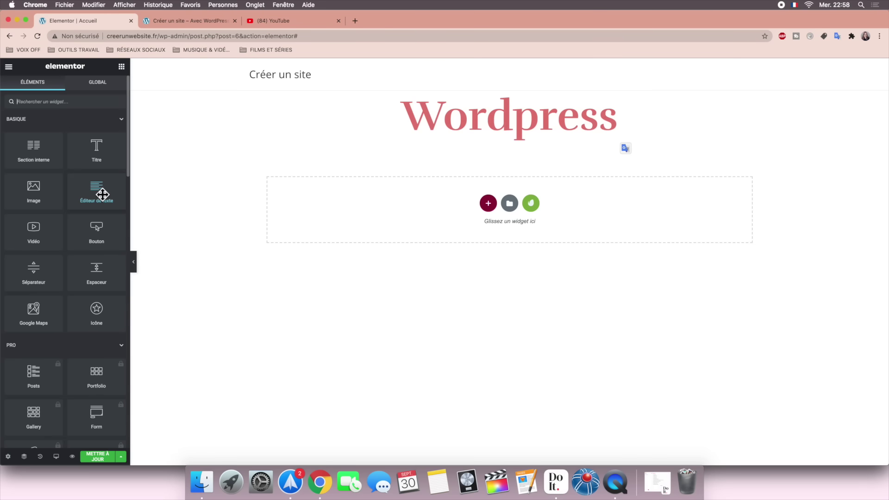
{"action": "left_click_drag", "start_coordinate": [102, 194], "coordinate": [489, 134]}
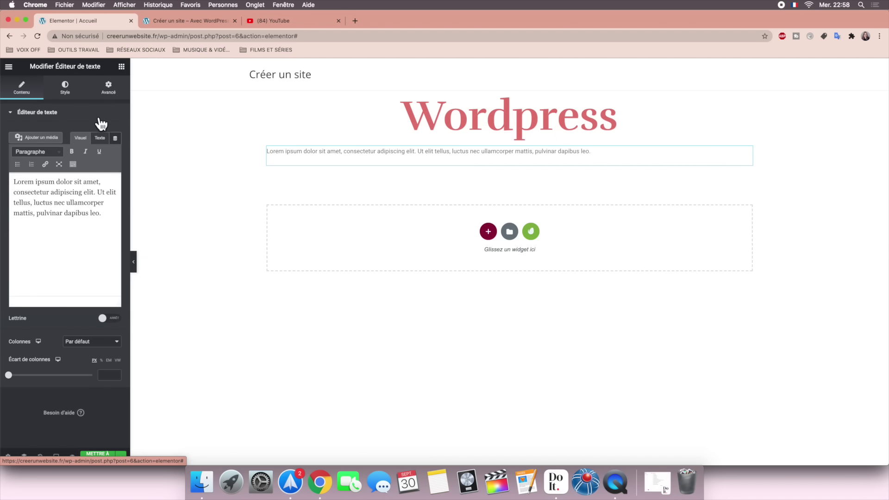
{"action": "left_click_drag", "start_coordinate": [101, 214], "coordinate": [2, 177]}
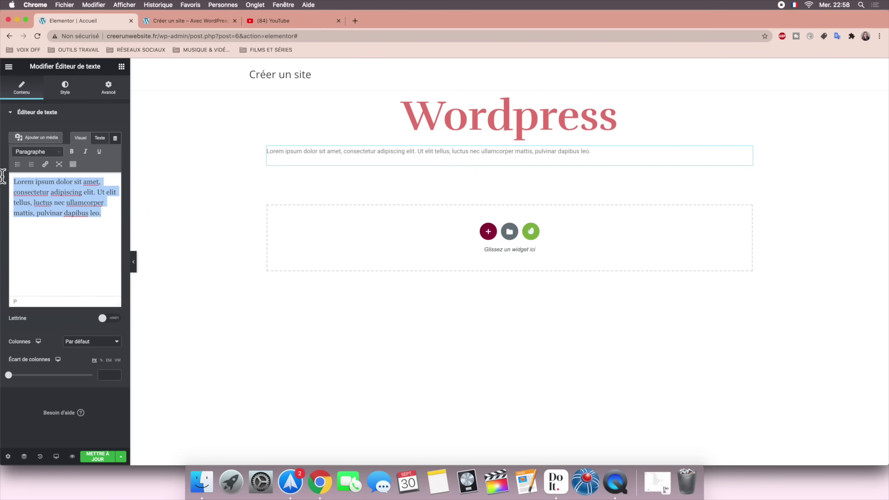
{"action": "left_click", "coordinate": [36, 275]}
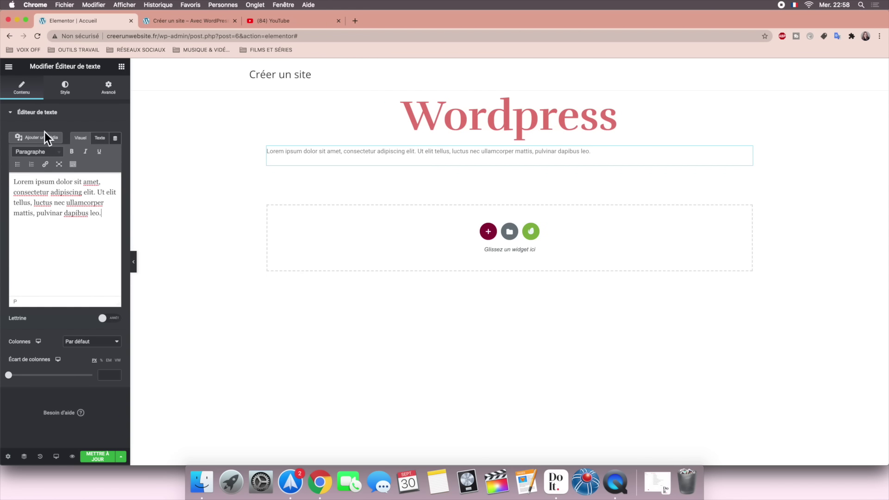
Step: Centre the placeholder paragraph and set its text colour to black
{"action": "left_click", "coordinate": [65, 88]}
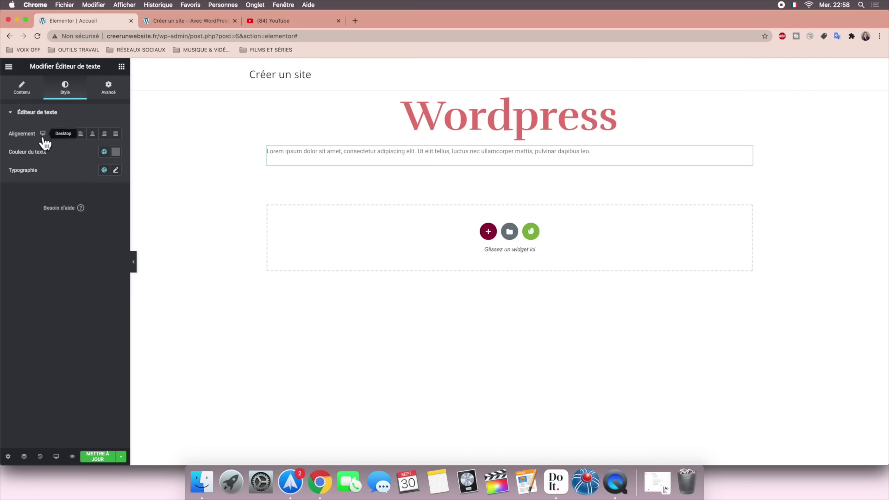
{"action": "left_click", "coordinate": [93, 135]}
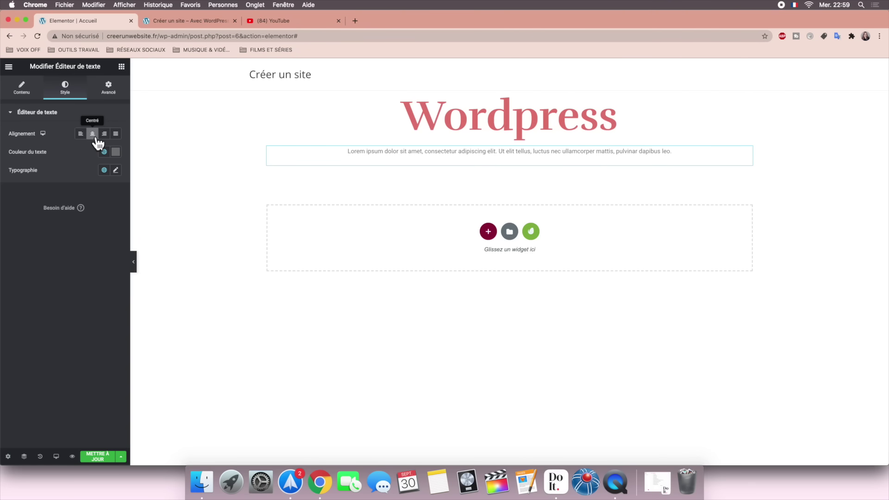
{"action": "left_click", "coordinate": [117, 153]}
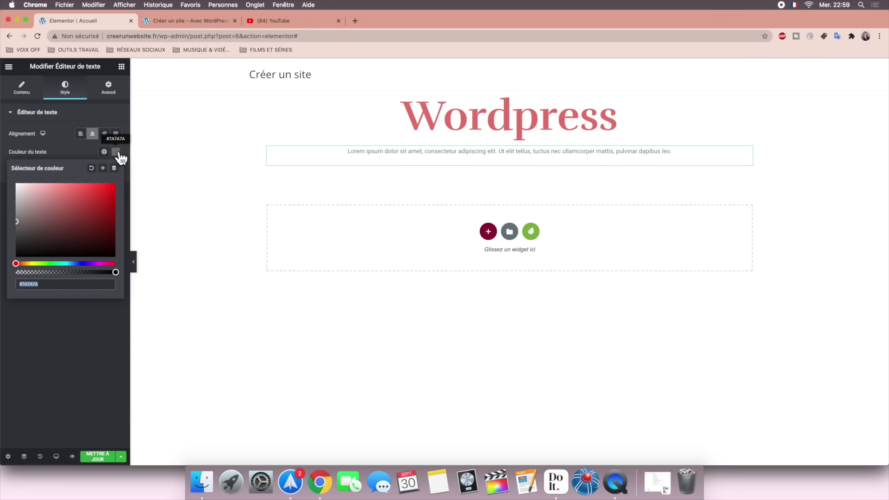
{"action": "left_click_drag", "start_coordinate": [20, 222], "coordinate": [19, 255]}
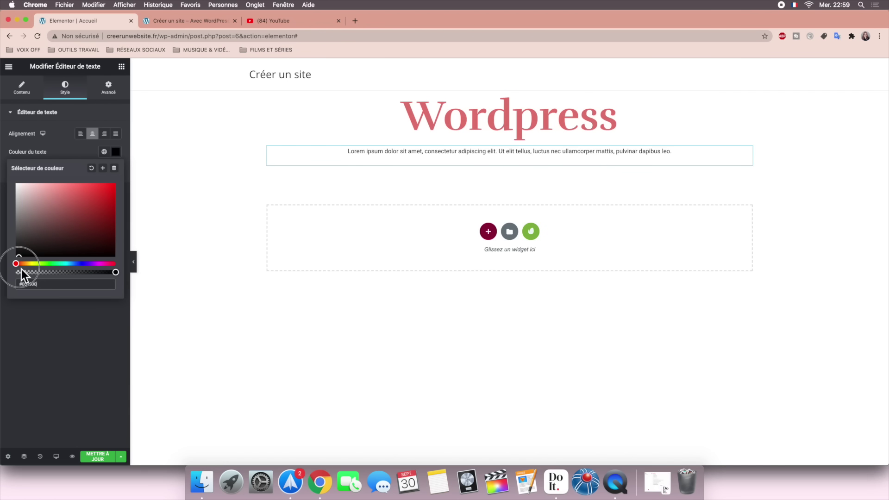
{"action": "left_click", "coordinate": [116, 152]}
Step: Set the placeholder paragraph's font size to 43 px
{"action": "left_click", "coordinate": [116, 171]}
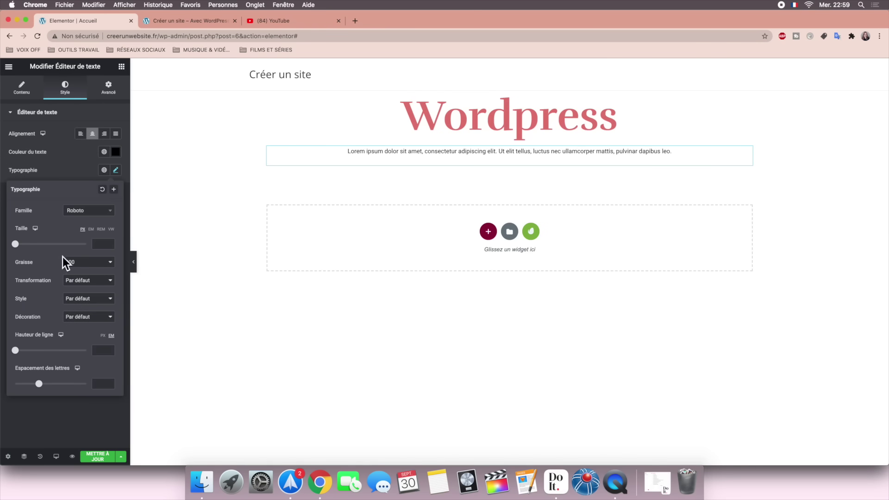
{"action": "left_click_drag", "start_coordinate": [22, 248], "coordinate": [32, 249]}
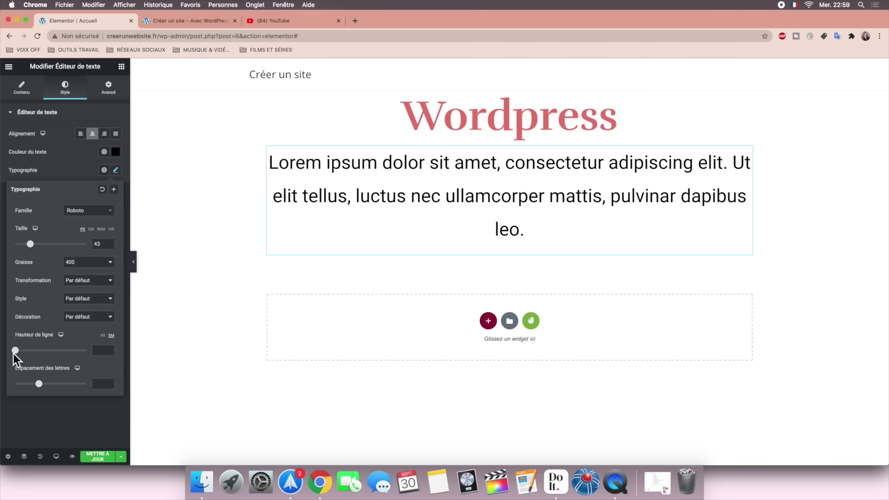
Step: Set the placeholder paragraph's line height to 1,1 em and close its typography settings
{"action": "left_click_drag", "start_coordinate": [14, 350], "coordinate": [22, 351]}
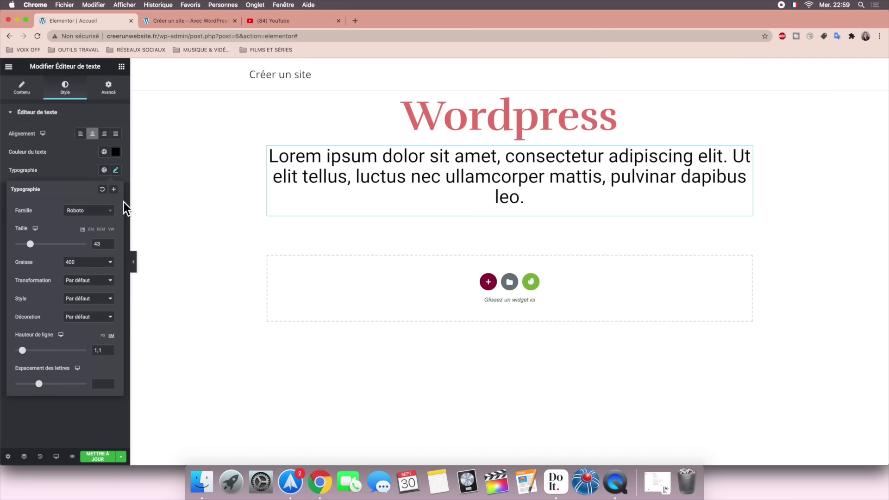
{"action": "left_click", "coordinate": [115, 171]}
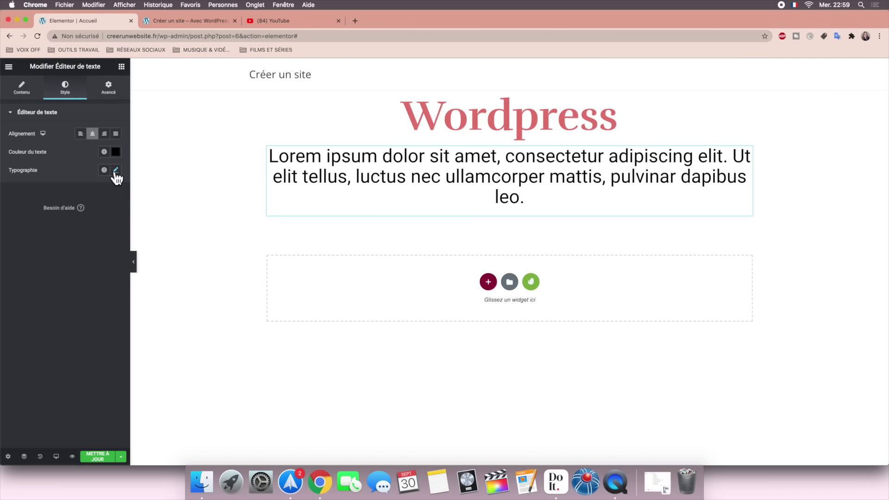
Step: Switch to Do It, mark task "11. Éditer du texte" as done, and minimise the task list
{"action": "left_click", "coordinate": [560, 493]}
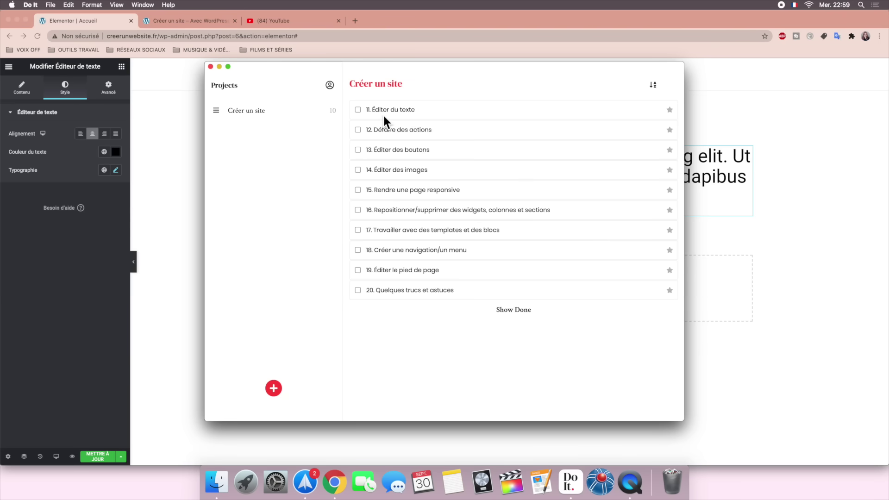
{"action": "left_click", "coordinate": [360, 110]}
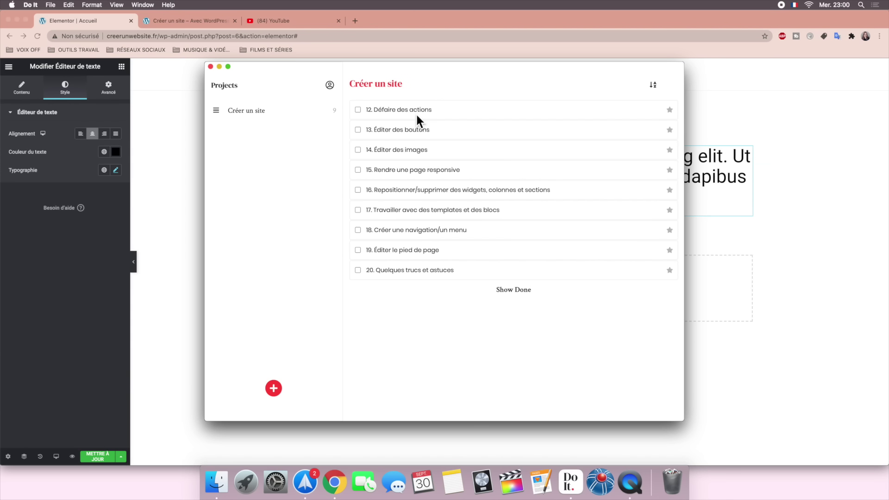
{"action": "left_click", "coordinate": [219, 66]}
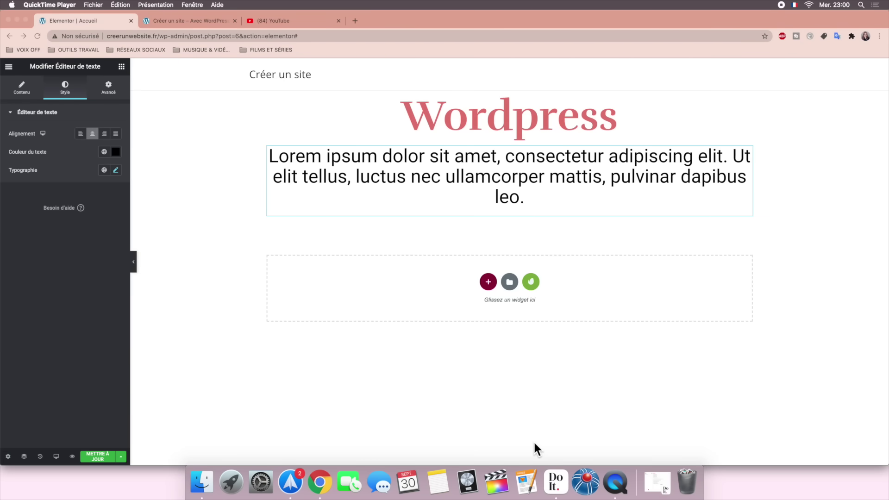
Step: Return to the Elementor page in Chrome and undo the paragraph's line height and font size changes
{"action": "left_click", "coordinate": [498, 414]}
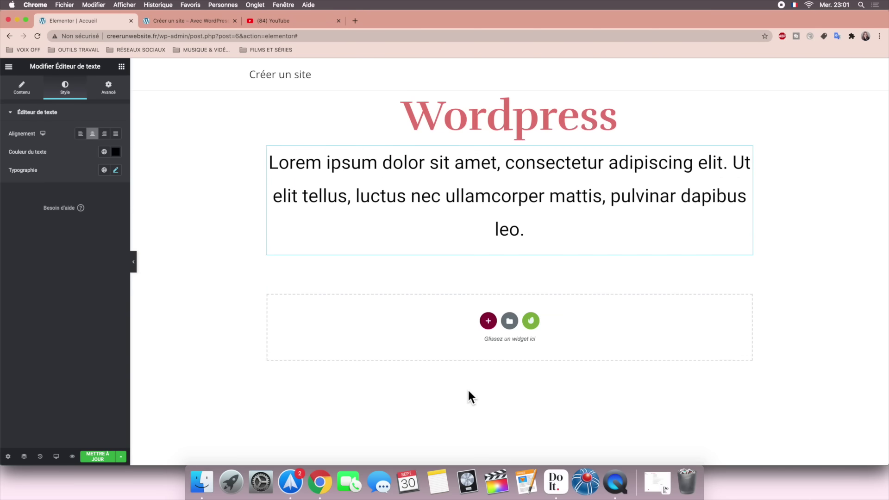
{"action": "key", "text": "super+z"}
{"action": "key", "text": "super+z"}
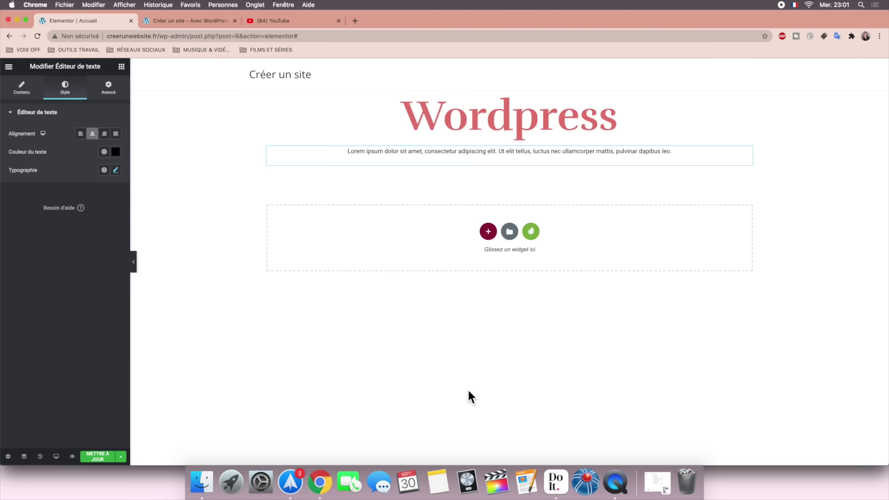
Step: Look through the page's action history and revert to the text editor's Alignement entry
{"action": "left_click", "coordinate": [40, 456]}
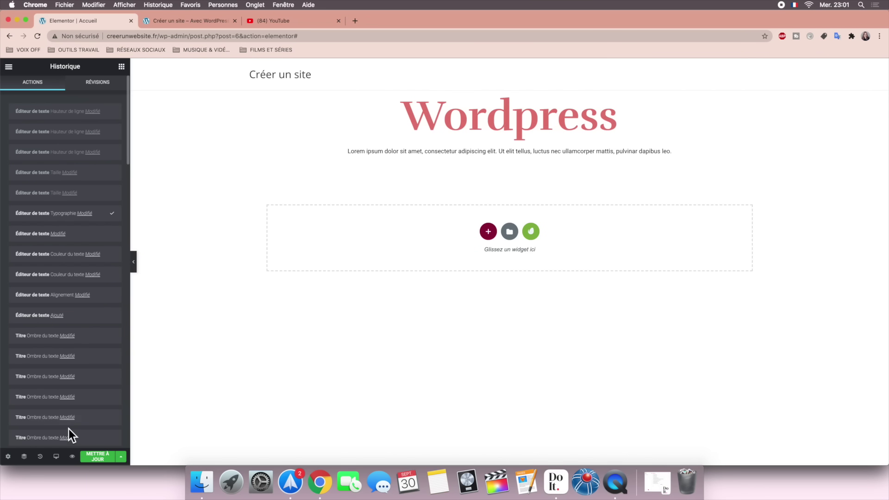
{"action": "scroll", "coordinate": [69, 369], "scroll_direction": "down", "scroll_amount": 1}
{"action": "scroll", "coordinate": [70, 372], "scroll_direction": "down", "scroll_amount": 4}
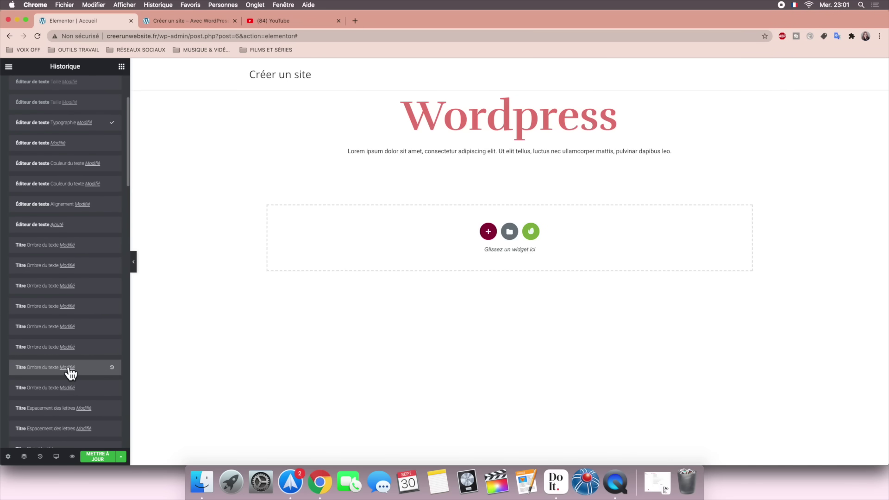
{"action": "scroll", "coordinate": [69, 372], "scroll_direction": "up", "scroll_amount": 4}
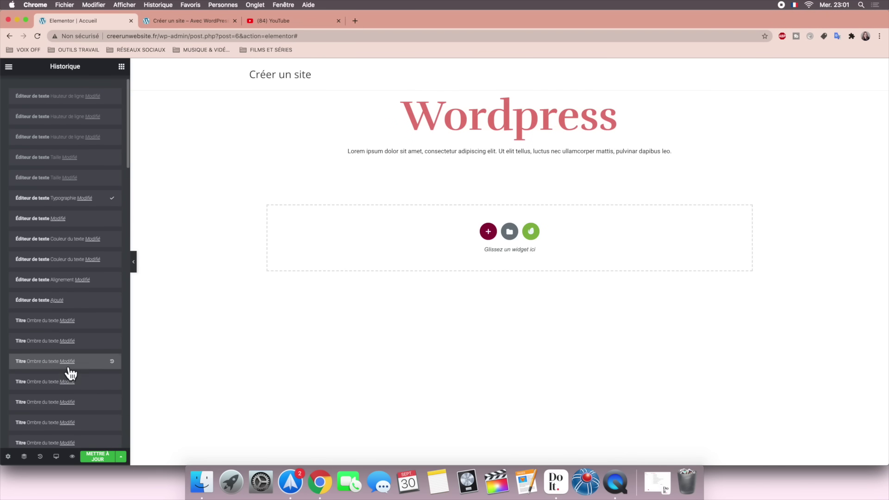
{"action": "scroll", "coordinate": [70, 373], "scroll_direction": "up", "scroll_amount": 1}
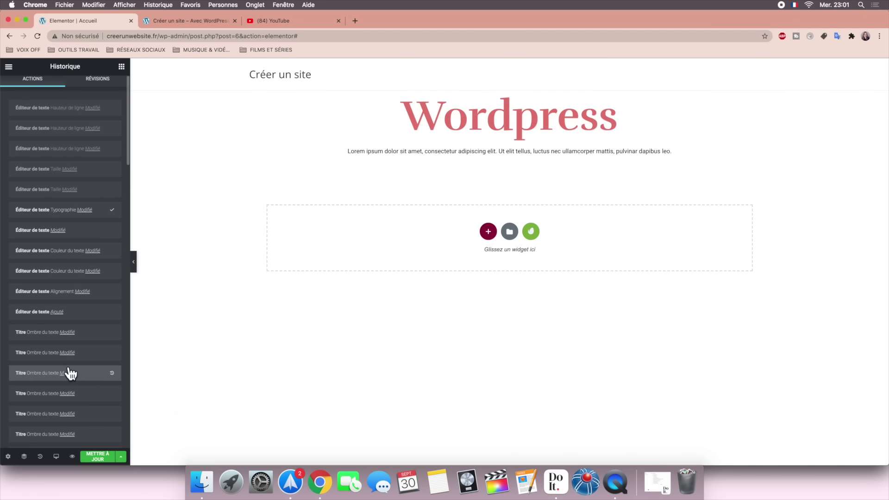
{"action": "left_click", "coordinate": [111, 292]}
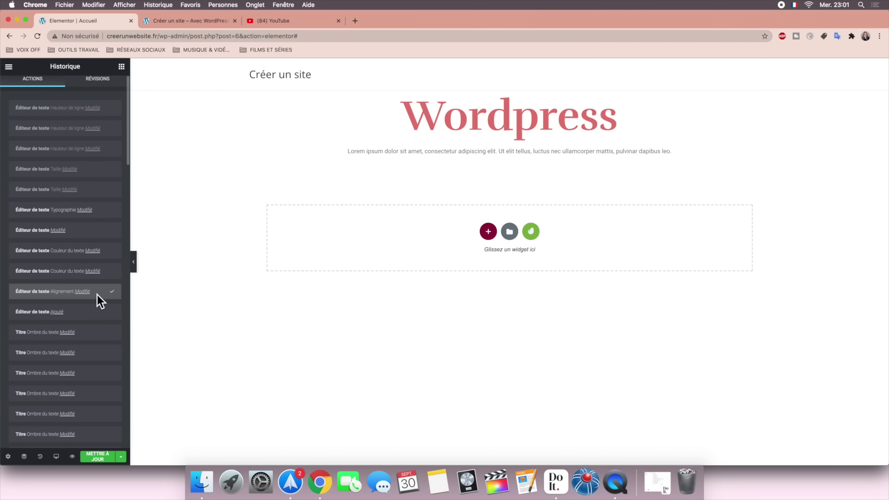
Step: Review the older heading entries in the history and restore the text editor's Modifié entry above its Couleur du texte changes
{"action": "scroll", "coordinate": [79, 378], "scroll_direction": "down", "scroll_amount": 3}
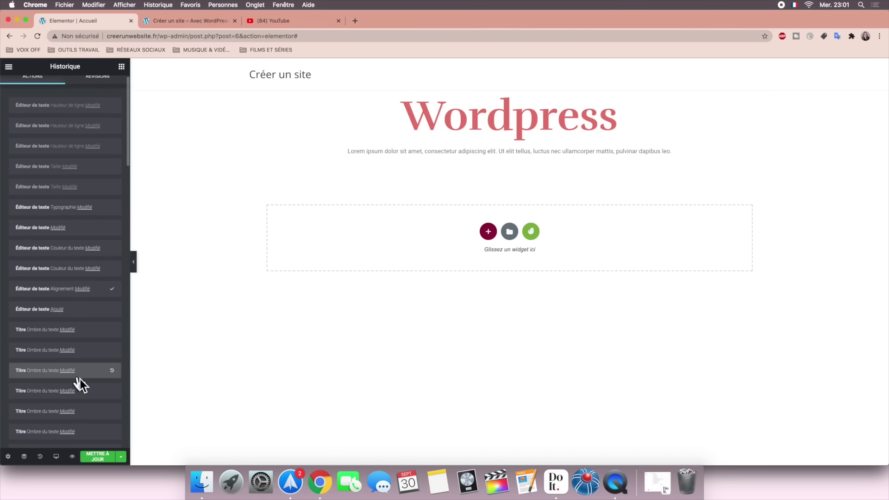
{"action": "scroll", "coordinate": [77, 379], "scroll_direction": "down", "scroll_amount": 4}
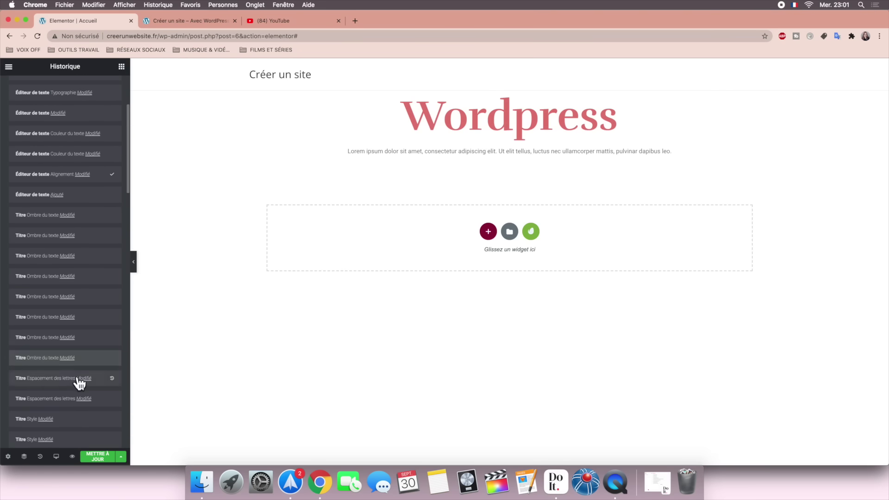
{"action": "scroll", "coordinate": [75, 405], "scroll_direction": "down", "scroll_amount": 8}
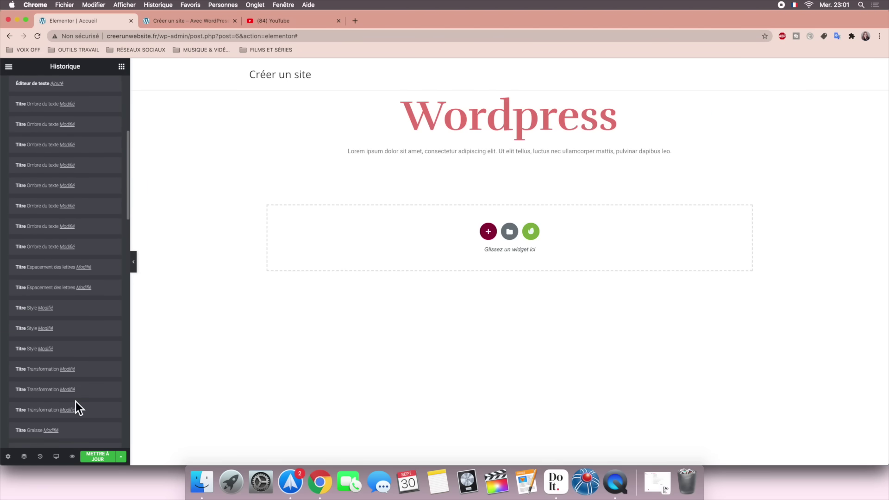
{"action": "scroll", "coordinate": [75, 406], "scroll_direction": "down", "scroll_amount": 8}
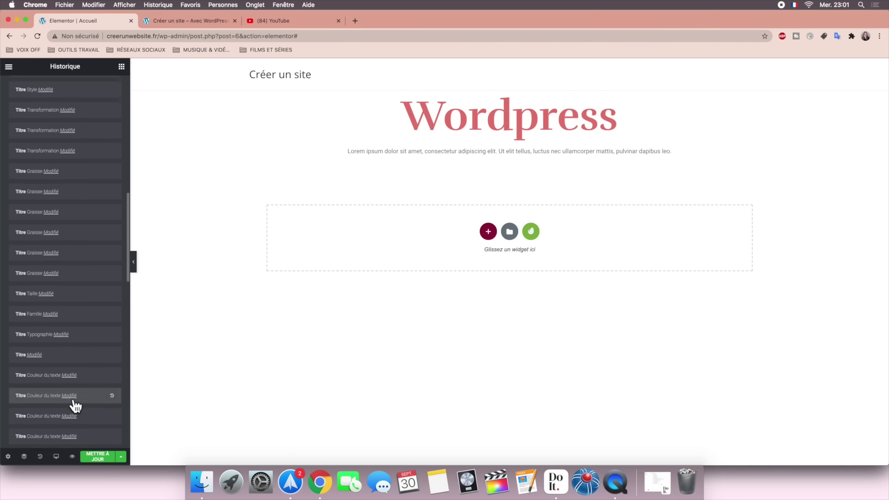
{"action": "scroll", "coordinate": [74, 405], "scroll_direction": "down", "scroll_amount": 8}
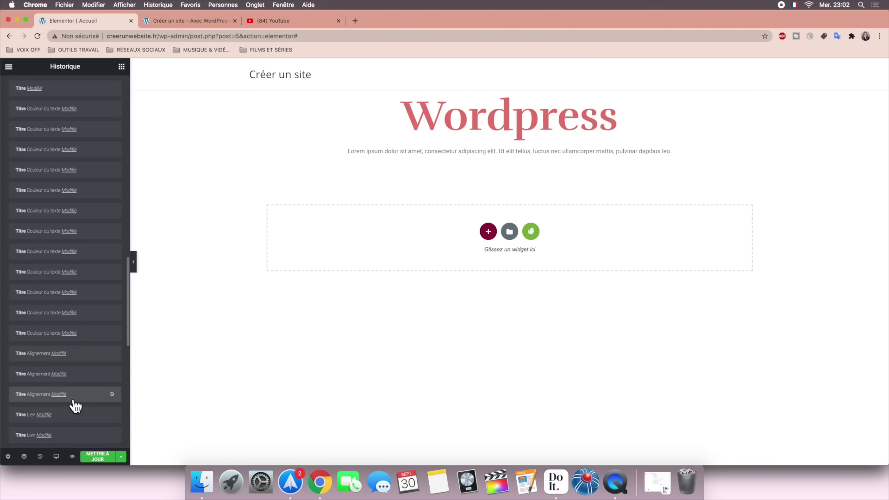
{"action": "scroll", "coordinate": [83, 379], "scroll_direction": "up", "scroll_amount": 20}
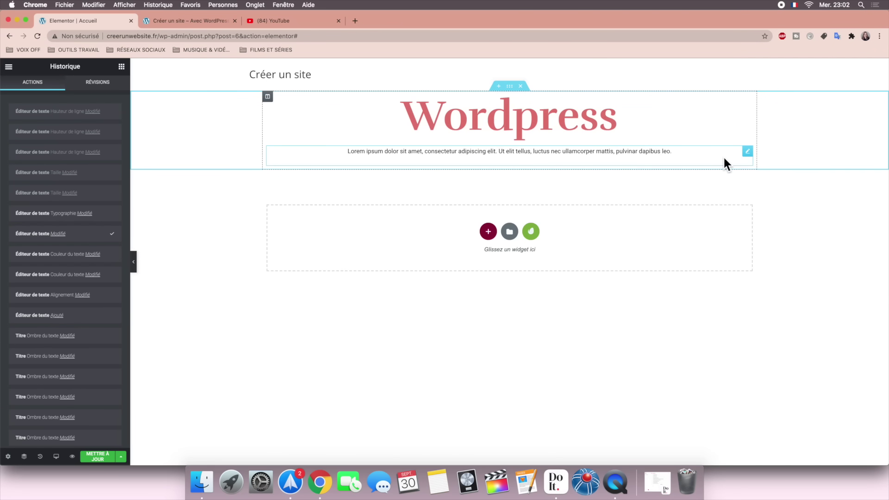
Step: Delete the text editor widget beneath the Wordpress heading
{"action": "right_click", "coordinate": [748, 151]}
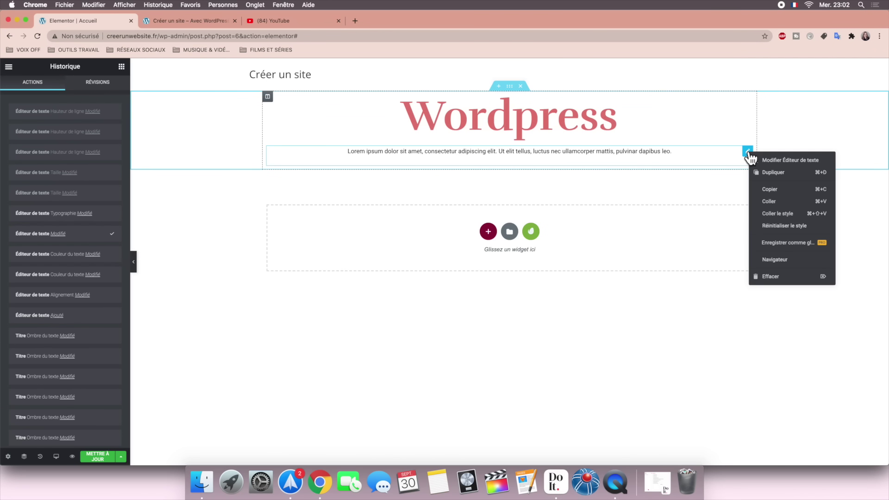
{"action": "left_click", "coordinate": [759, 277]}
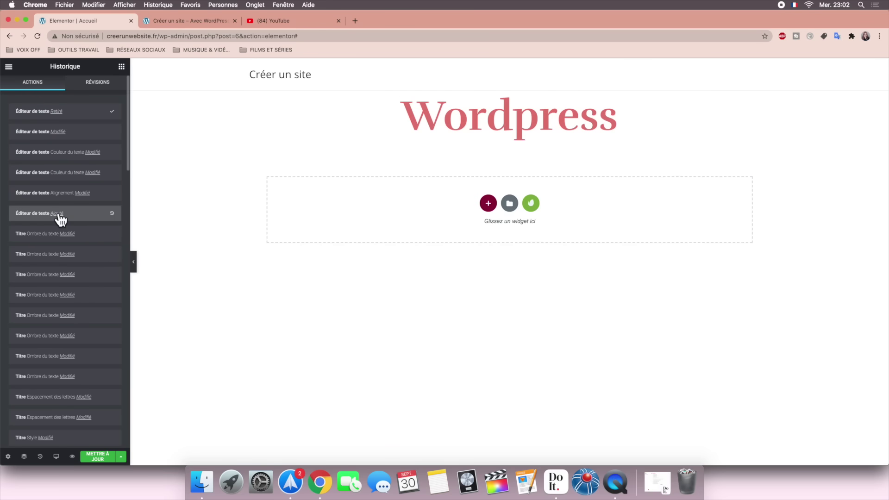
Step: Open the page's revisions, save the page update, and apply a revision from the list
{"action": "left_click", "coordinate": [103, 85]}
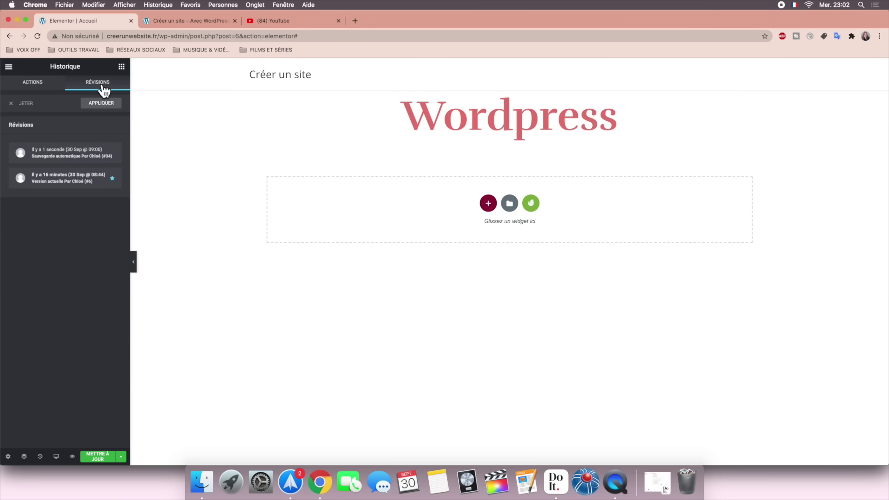
{"action": "left_click", "coordinate": [96, 457]}
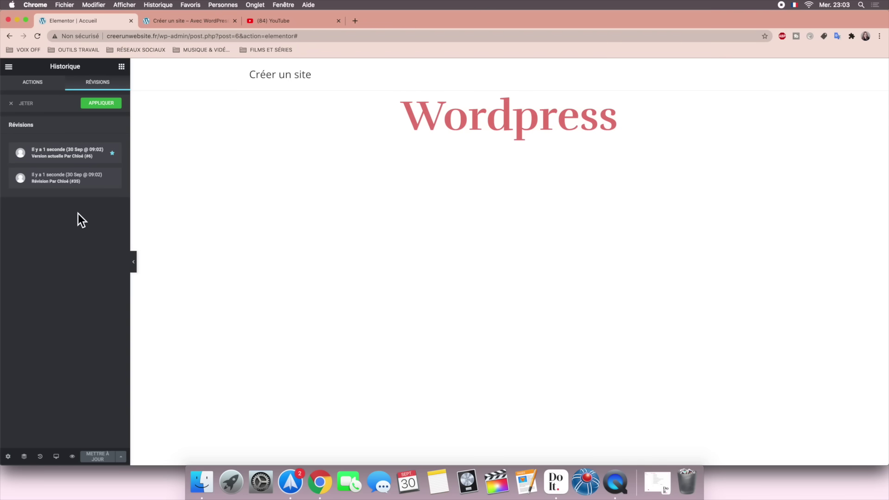
{"action": "left_click", "coordinate": [106, 107]}
Step: Switch to Do It, mark task "12. Défaire des actions" as done, and minimise the task list
{"action": "left_click", "coordinate": [556, 483]}
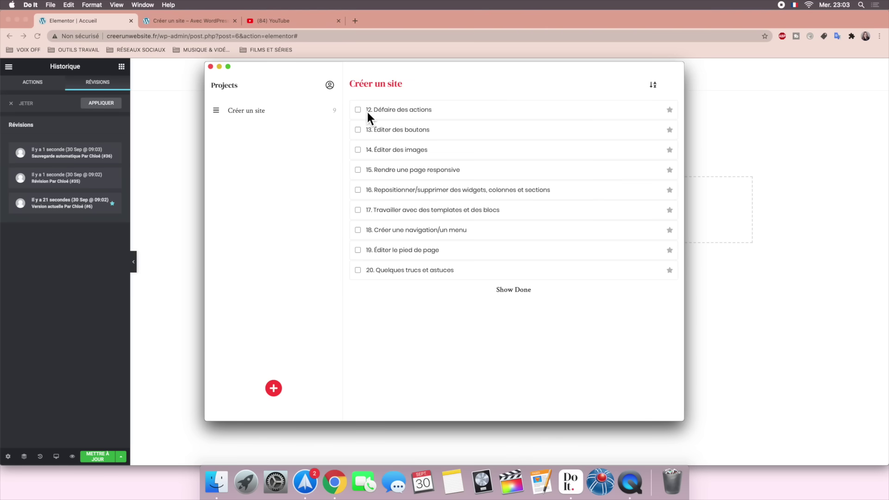
{"action": "left_click", "coordinate": [358, 110]}
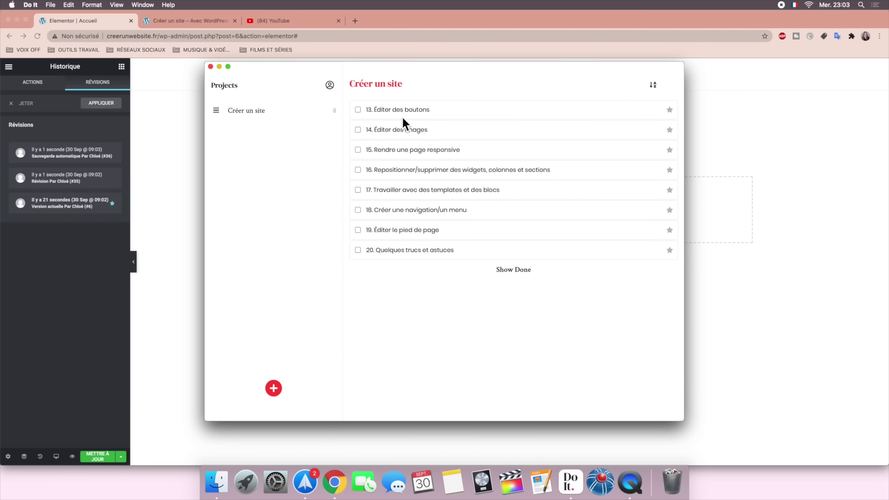
{"action": "left_click", "coordinate": [219, 67]}
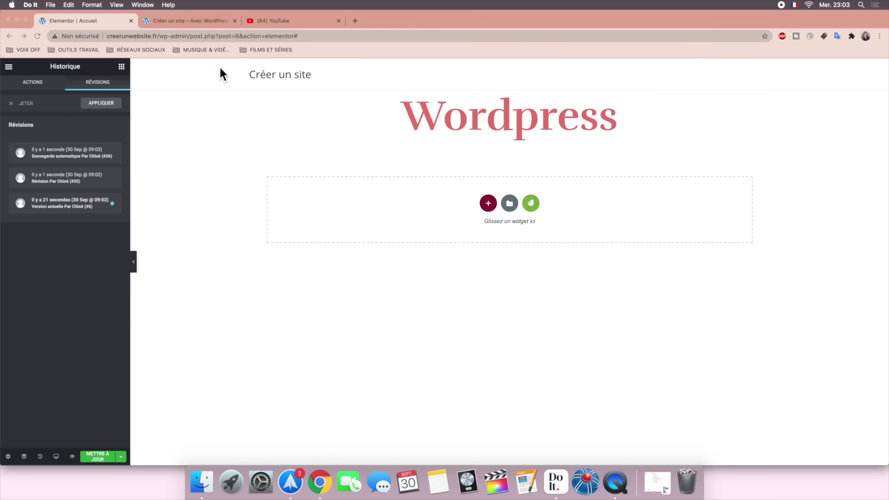
Step: Add a two-column inner section directly beneath the Wordpress heading on the Elementor page
{"action": "left_click", "coordinate": [122, 68]}
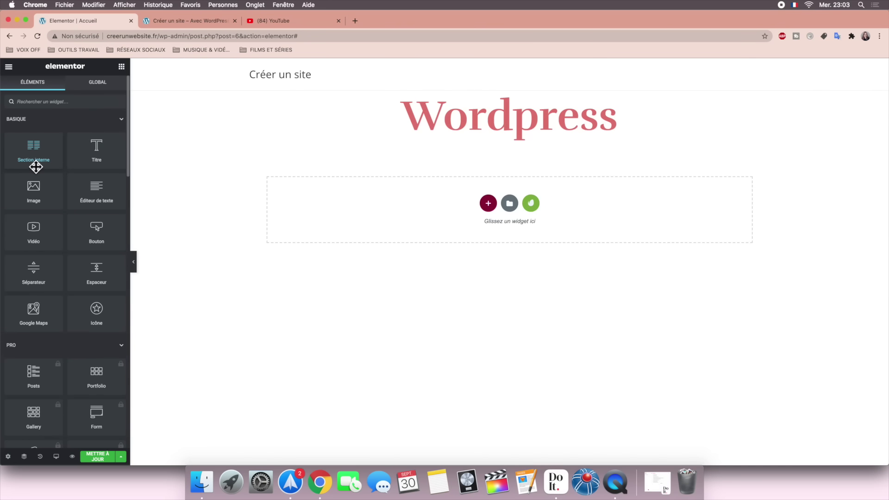
{"action": "left_click_drag", "start_coordinate": [35, 166], "coordinate": [481, 138]}
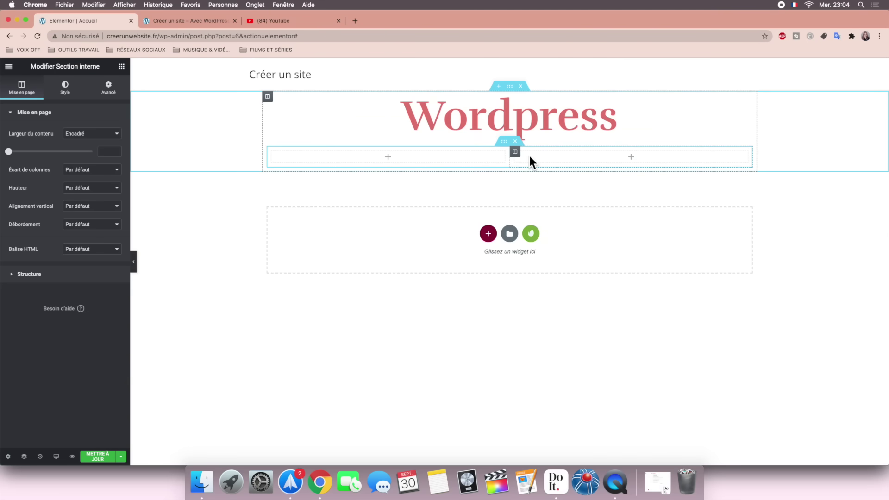
Step: Try a third column in the inner section, adding it after the first column, and delete it again
{"action": "right_click", "coordinate": [482, 160]}
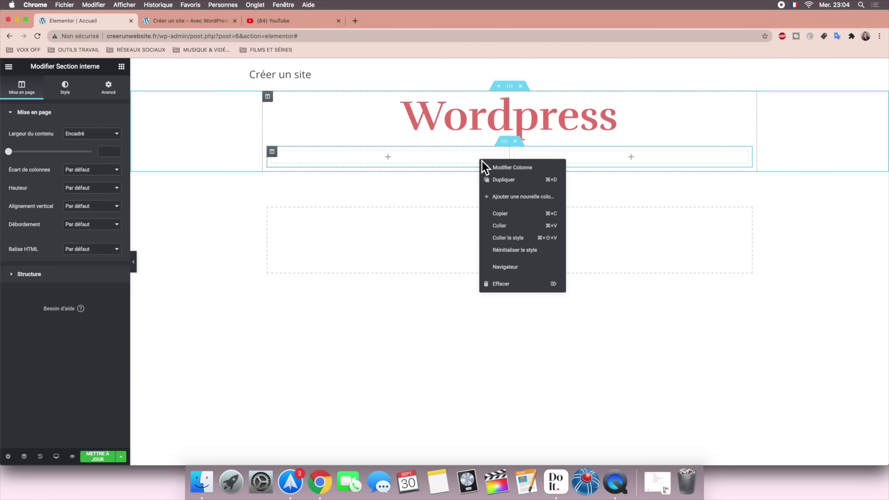
{"action": "left_click", "coordinate": [497, 194]}
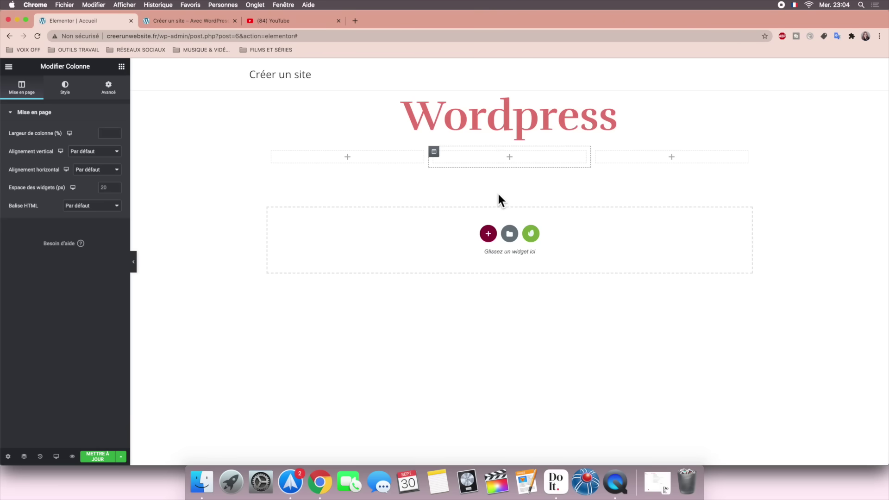
{"action": "right_click", "coordinate": [526, 159]}
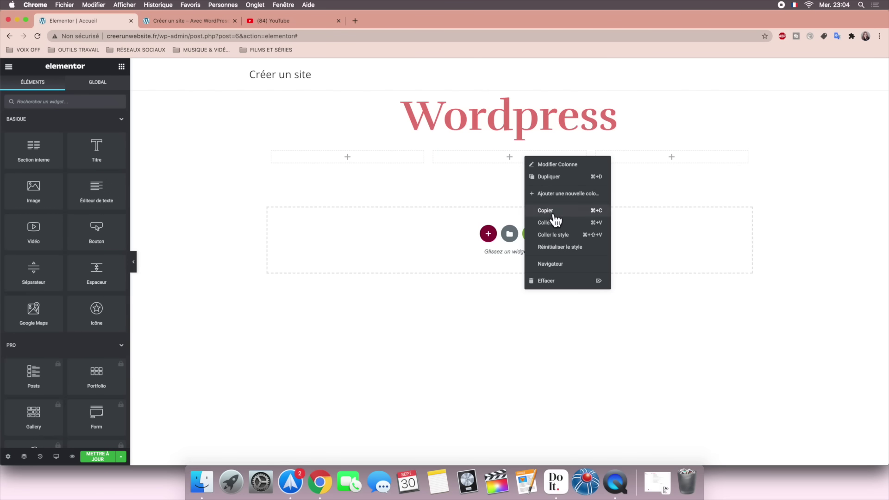
{"action": "left_click", "coordinate": [544, 280]}
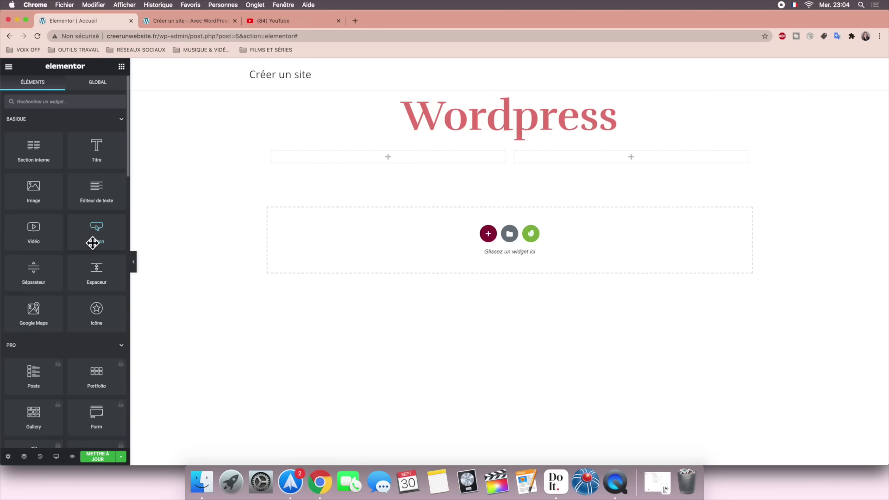
Step: Add a button widget to the first column of the inner section
{"action": "left_click_drag", "start_coordinate": [93, 242], "coordinate": [389, 159]}
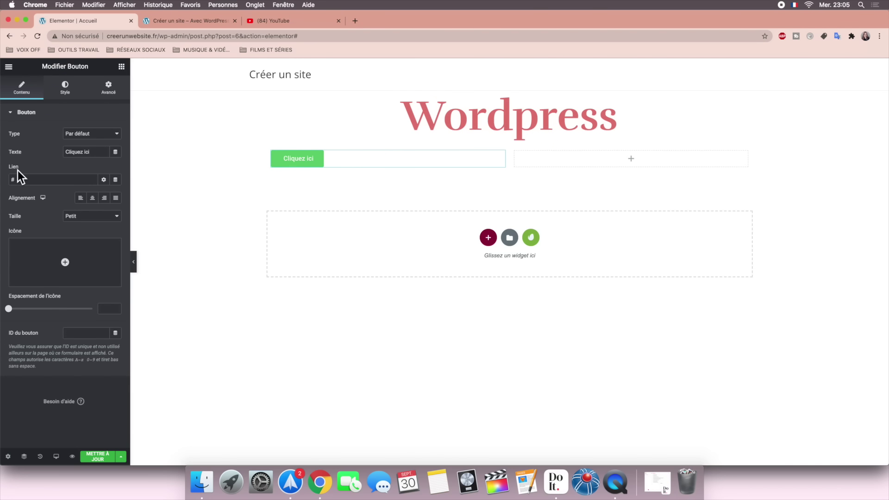
Step: Try the Info and Succès types on the button, and restore the Par défaut type
{"action": "left_click", "coordinate": [96, 135]}
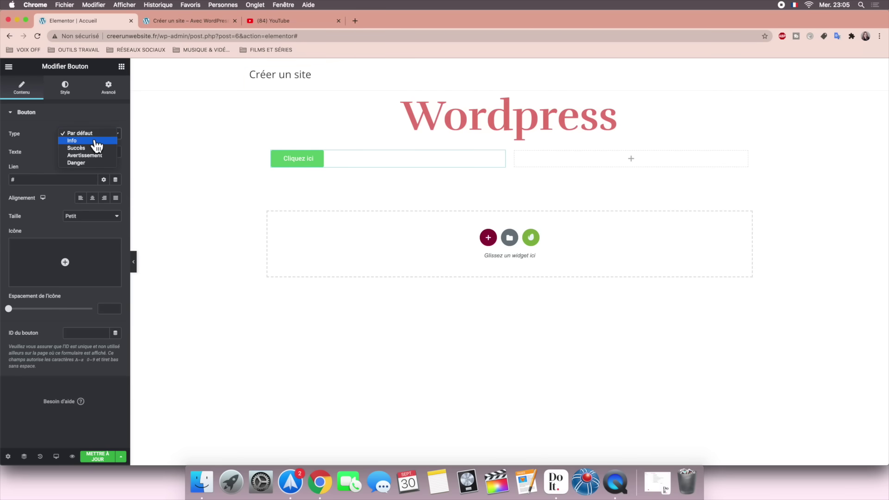
{"action": "left_click", "coordinate": [95, 141]}
{"action": "left_click", "coordinate": [96, 136]}
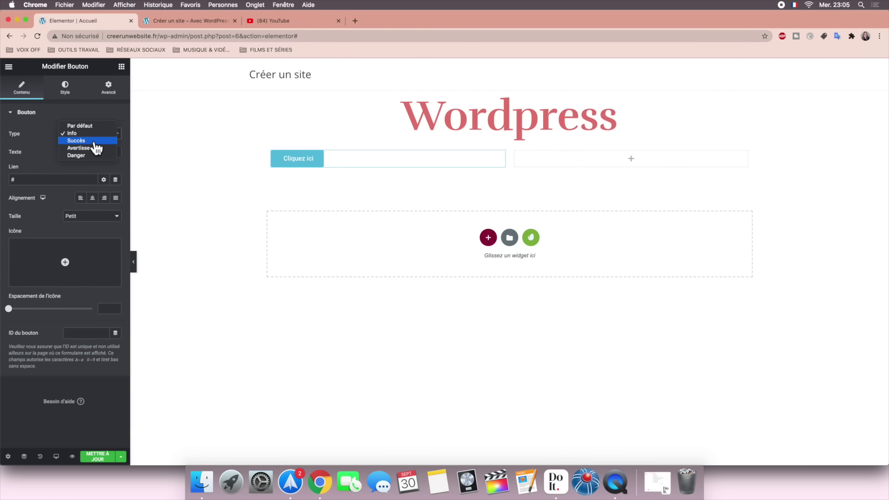
{"action": "left_click", "coordinate": [100, 140]}
{"action": "left_click", "coordinate": [100, 136]}
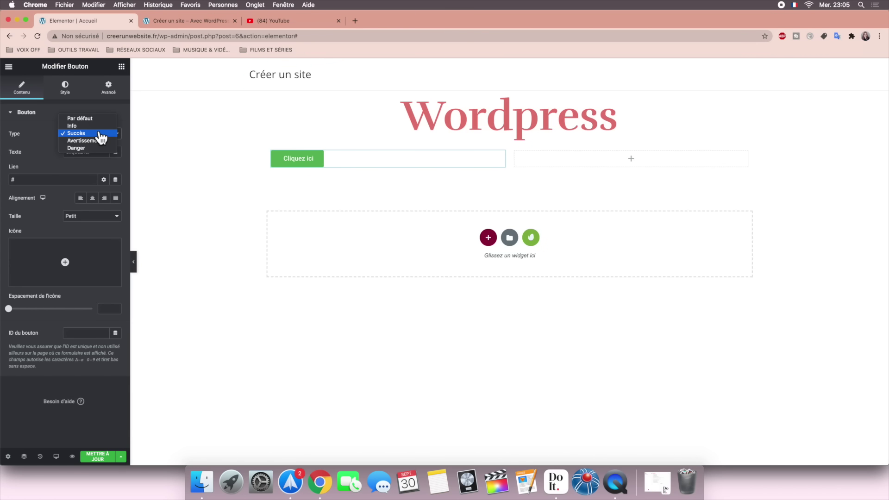
{"action": "left_click", "coordinate": [96, 120]}
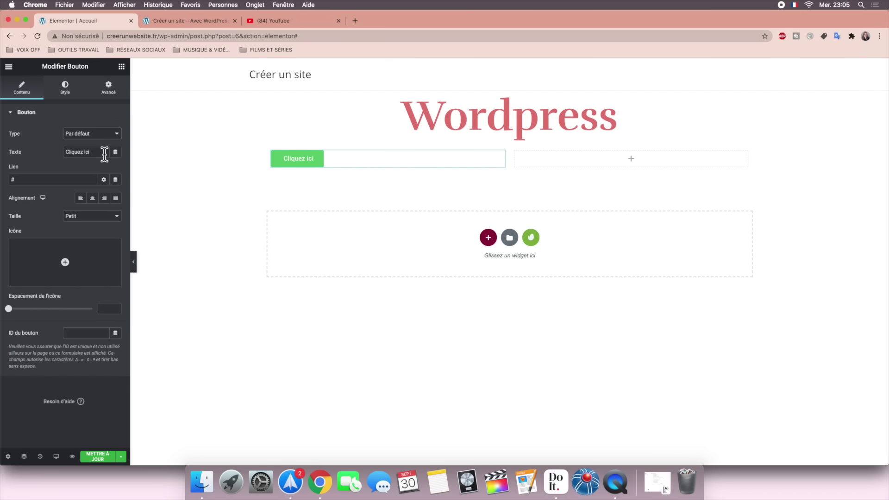
Step: Change the button's text to "En savoir plus"
{"action": "left_click_drag", "start_coordinate": [104, 154], "coordinate": [46, 152]}
{"action": "type", "text": "En sa"}
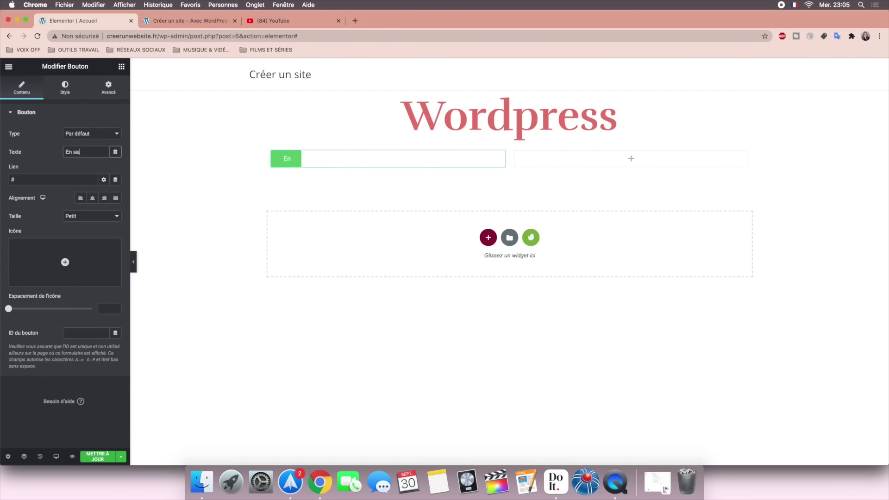
{"action": "type", "text": "voir plus"}
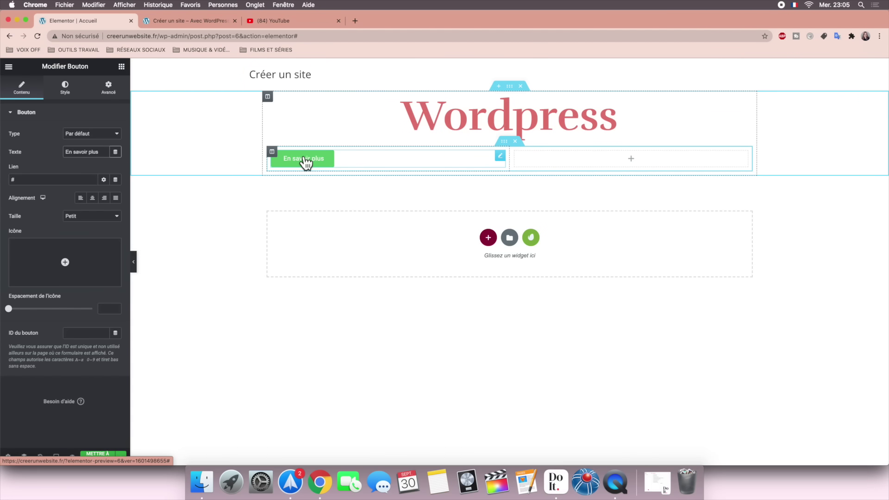
{"action": "left_click", "coordinate": [40, 182]}
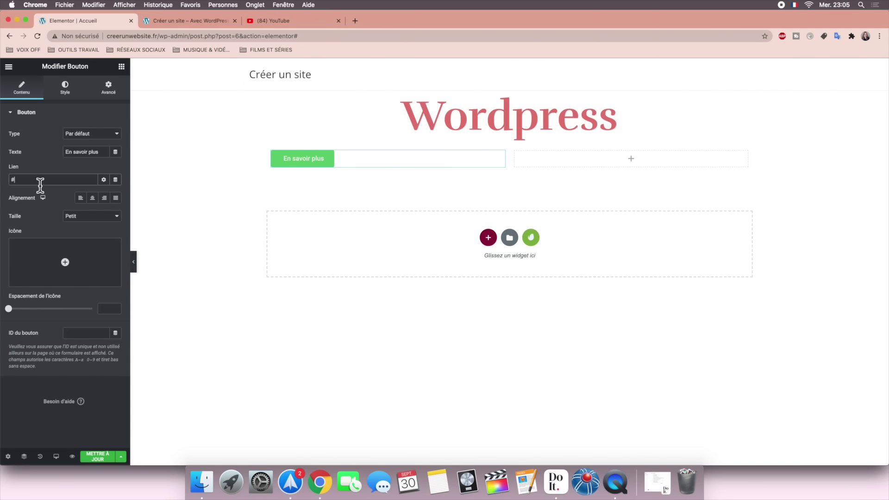
{"action": "left_click_drag", "start_coordinate": [24, 183], "coordinate": [2, 180]}
{"action": "type", "text": "https://www.youtube.com/"}
{"action": "left_click_drag", "start_coordinate": [85, 181], "coordinate": [2, 190]}
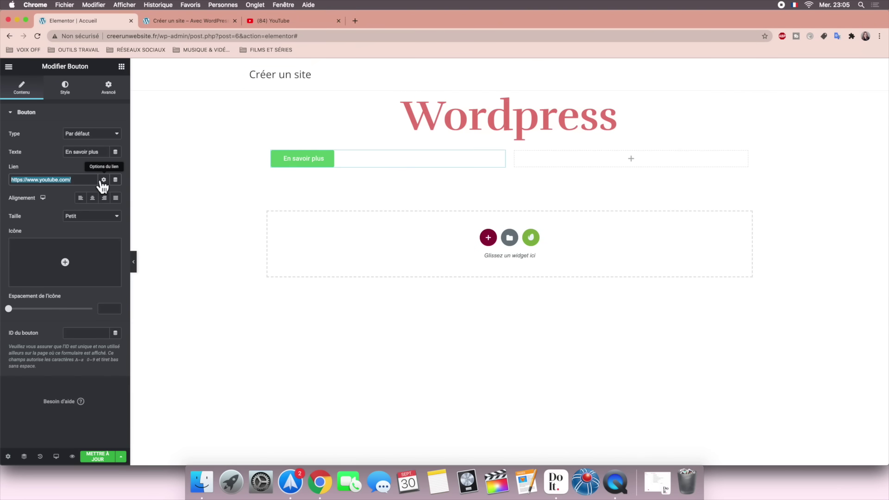
{"action": "type", "text": "contact"}
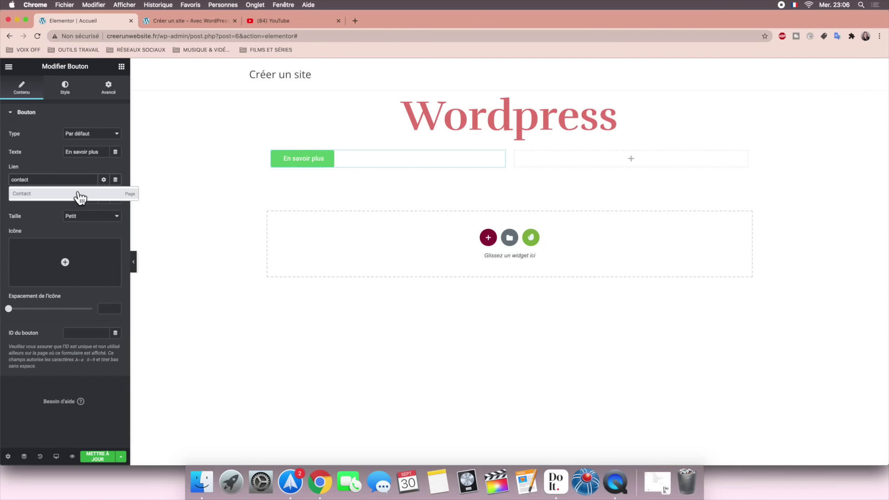
{"action": "left_click", "coordinate": [112, 196]}
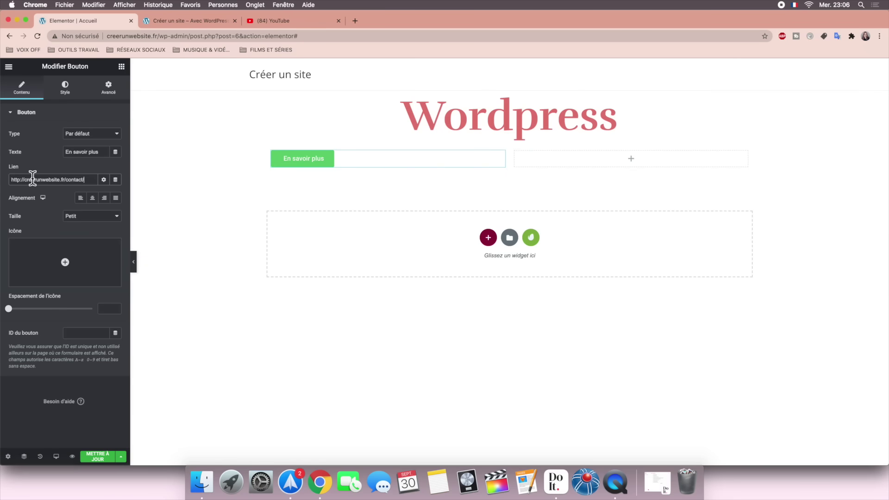
Step: Link the button to the anchor #contact instead, and expand its link options
{"action": "key", "text": "super+a"}
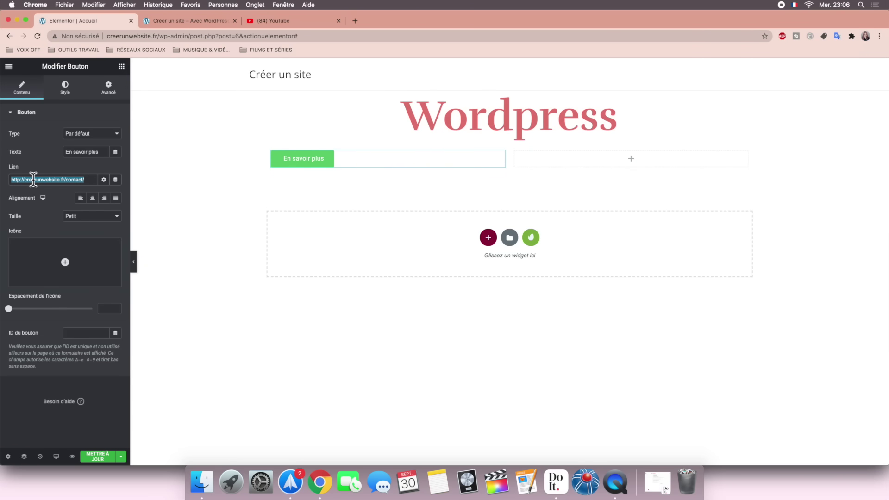
{"action": "key", "text": "BackSpace"}
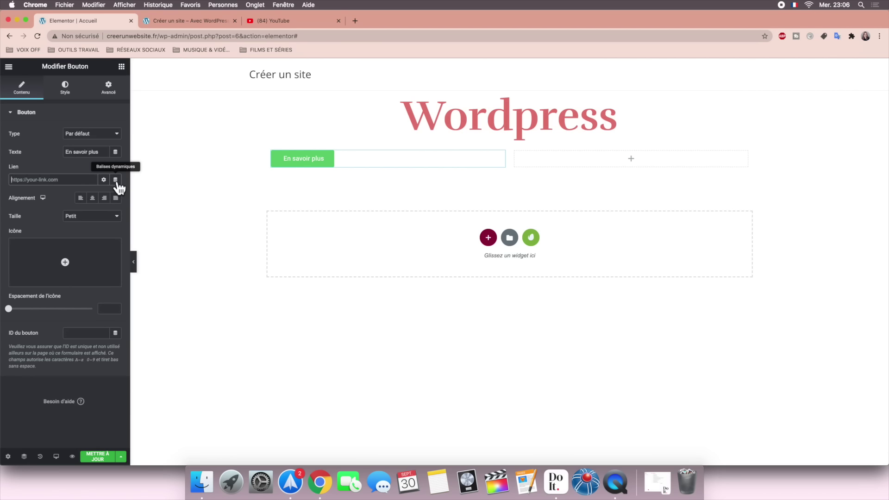
{"action": "type", "text": "#contact"}
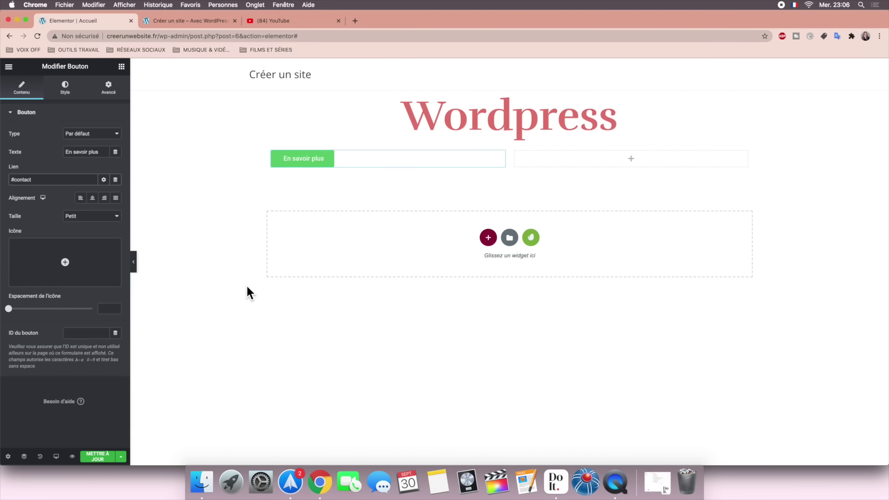
{"action": "left_click", "coordinate": [359, 408]}
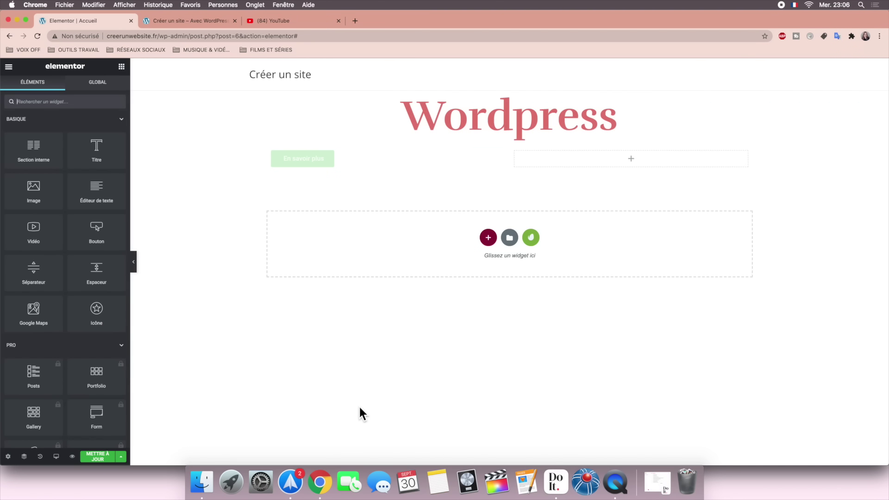
{"action": "left_click", "coordinate": [353, 158]}
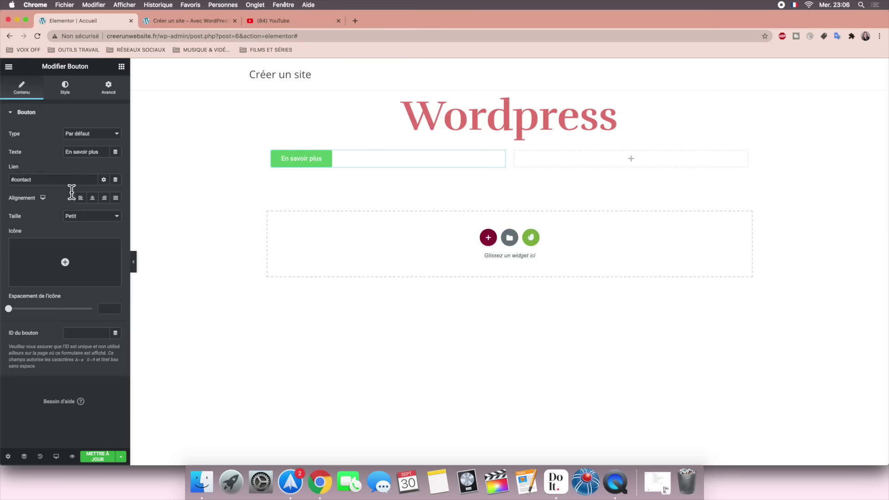
{"action": "left_click", "coordinate": [103, 180]}
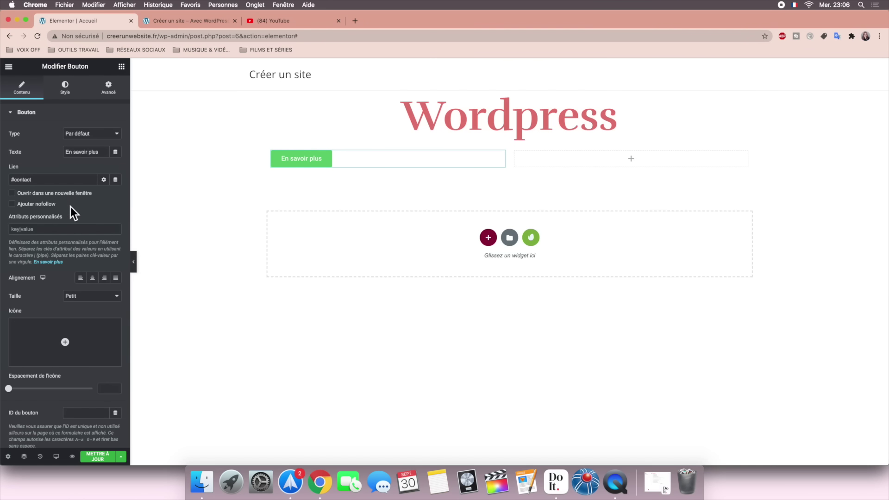
Step: Centre the button in its column, comparing left and right alignment, and preview the page without the editing panel
{"action": "left_click", "coordinate": [92, 279]}
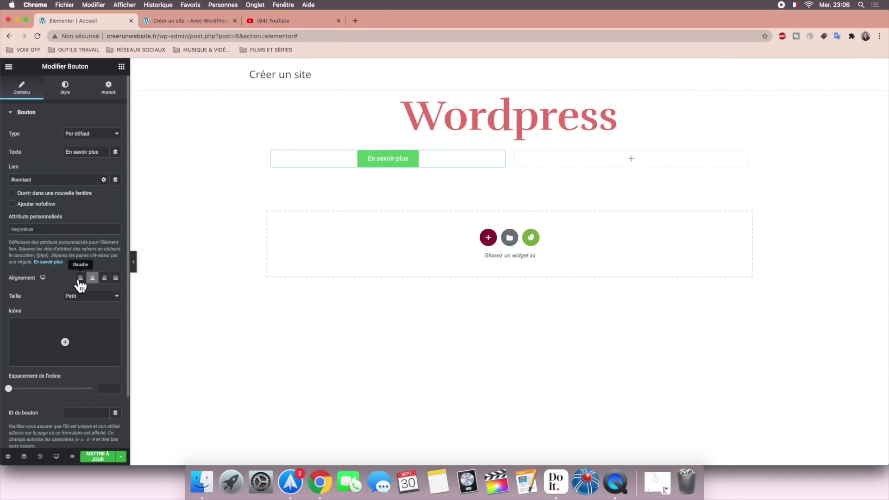
{"action": "left_click", "coordinate": [79, 280]}
{"action": "left_click", "coordinate": [103, 280]}
{"action": "left_click", "coordinate": [92, 279]}
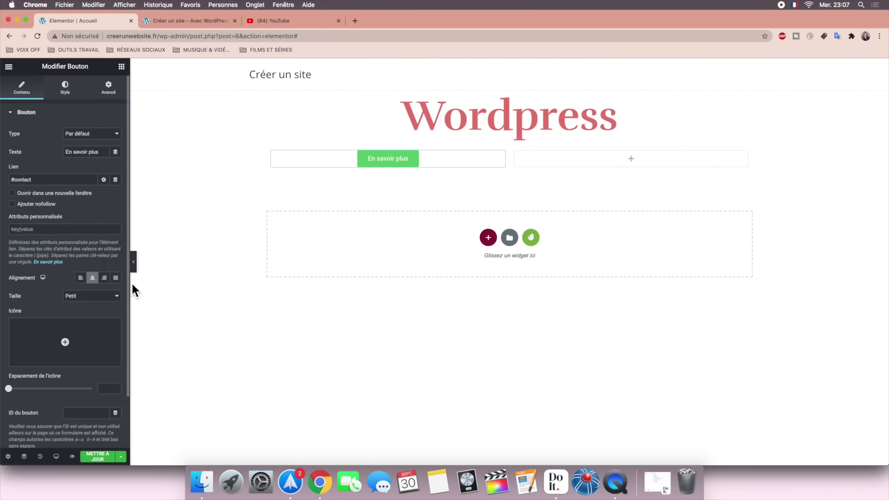
{"action": "left_click", "coordinate": [133, 262]}
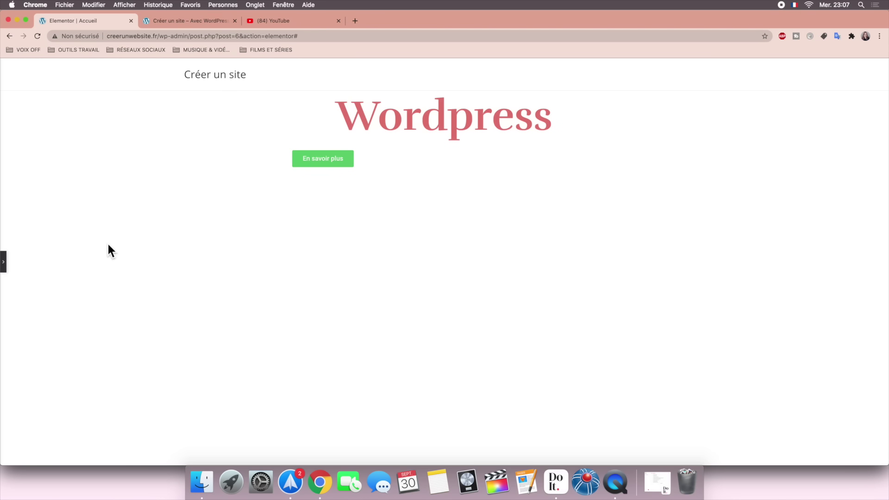
{"action": "left_click", "coordinate": [5, 264]}
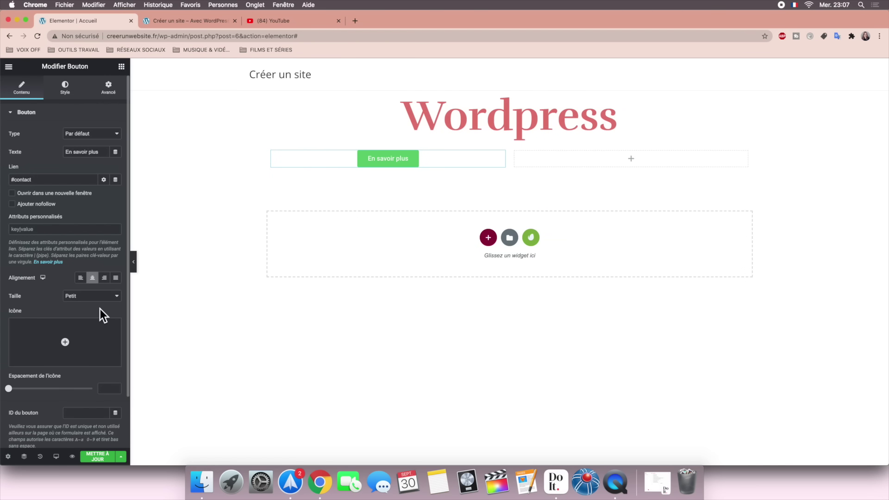
Step: Insert the plain speech-bubble icon from the icon library into the button
{"action": "left_click", "coordinate": [66, 343]}
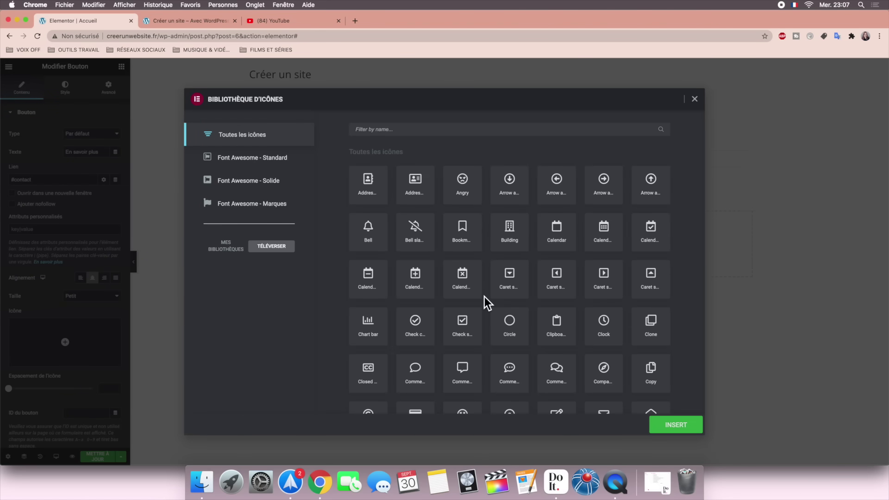
{"action": "scroll", "coordinate": [481, 294], "scroll_direction": "down", "scroll_amount": 10}
{"action": "scroll", "coordinate": [484, 296], "scroll_direction": "up", "scroll_amount": 15}
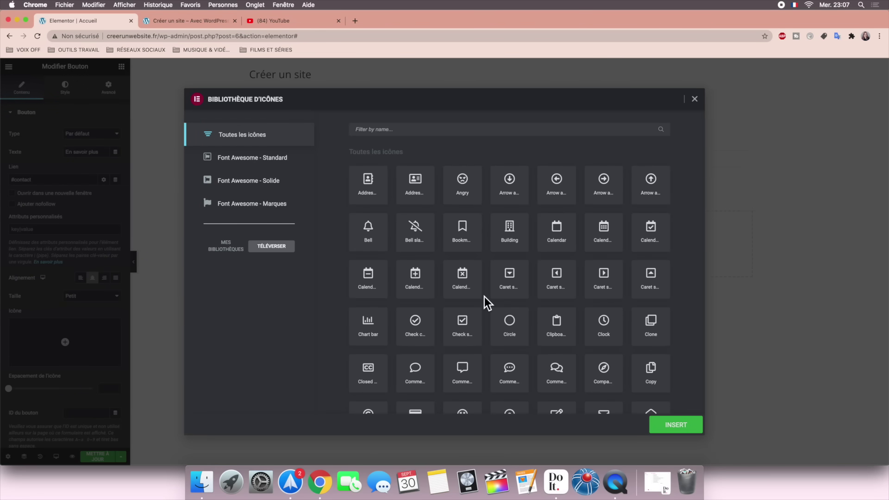
{"action": "left_click", "coordinate": [416, 383]}
{"action": "left_click", "coordinate": [697, 425]}
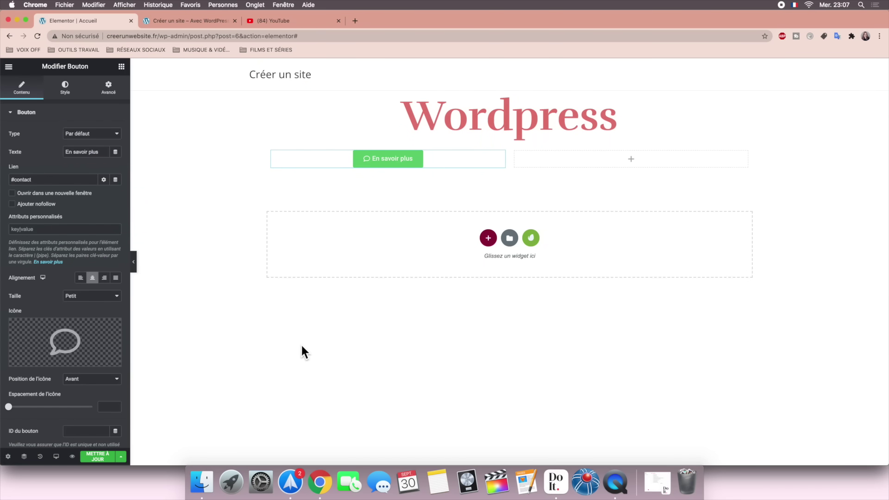
Step: Compare the Grand and Très grand sizes on the button, and set its size to Moyen
{"action": "left_click", "coordinate": [87, 298]}
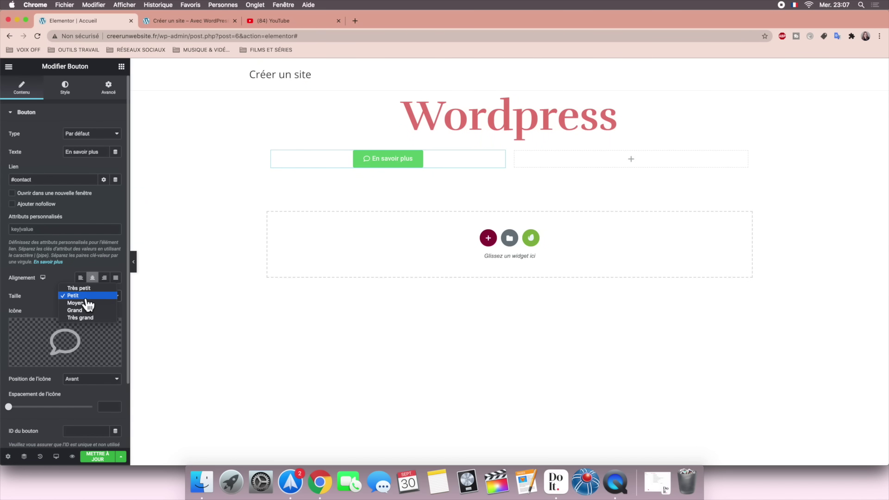
{"action": "left_click", "coordinate": [86, 310]}
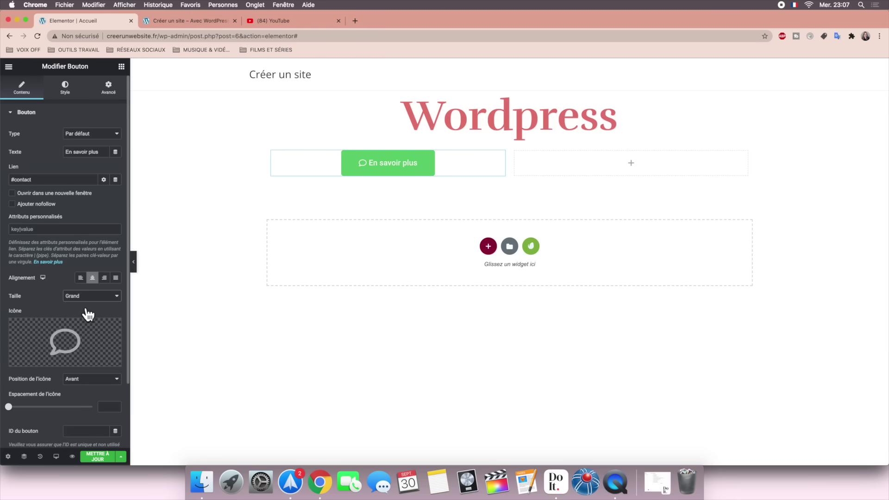
{"action": "left_click", "coordinate": [87, 298]}
{"action": "left_click", "coordinate": [87, 307]}
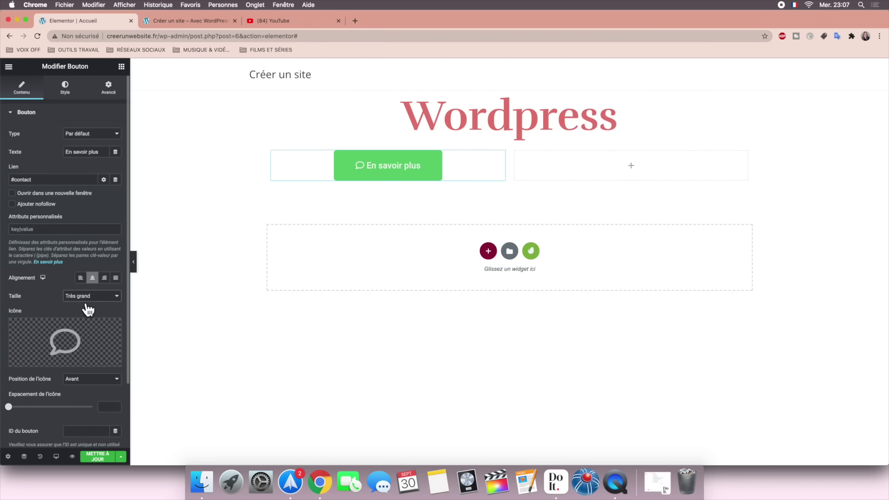
{"action": "left_click", "coordinate": [87, 299]}
{"action": "left_click", "coordinate": [86, 283]}
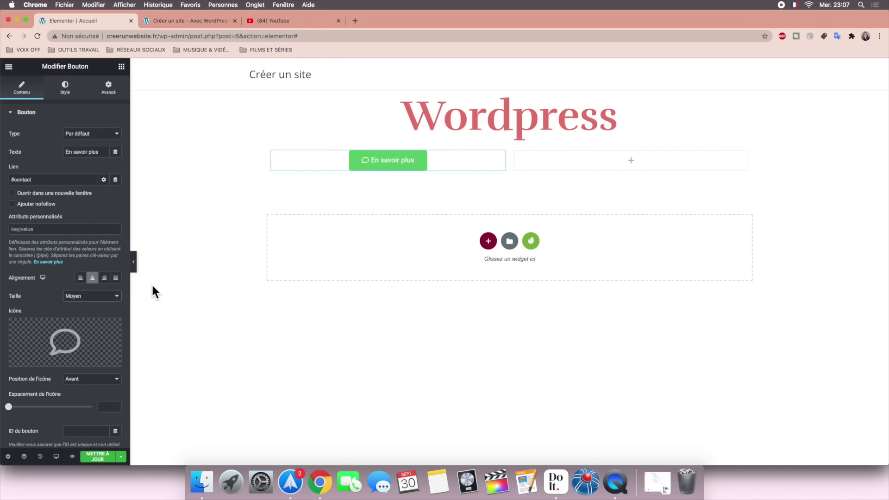
Step: Place the button's icon after the text (Après) and set the icon spacing to 7
{"action": "scroll", "coordinate": [109, 317], "scroll_direction": "down", "scroll_amount": 3}
{"action": "left_click", "coordinate": [104, 320]}
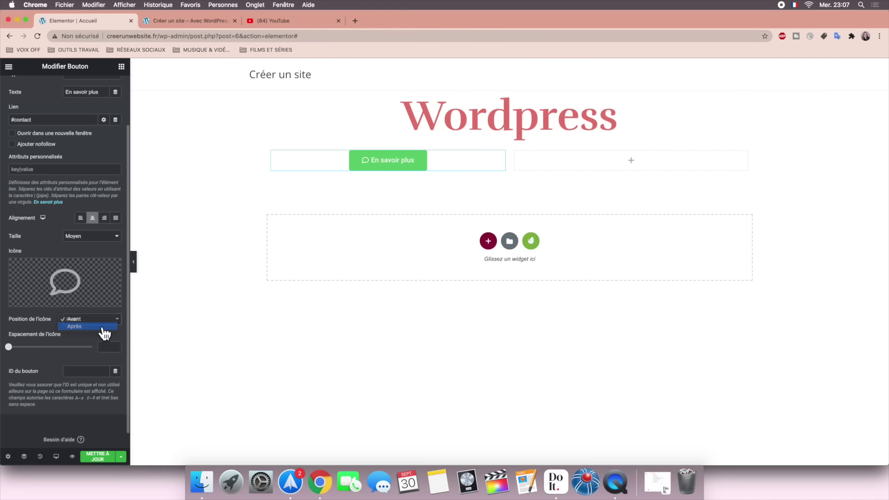
{"action": "left_click", "coordinate": [103, 327]}
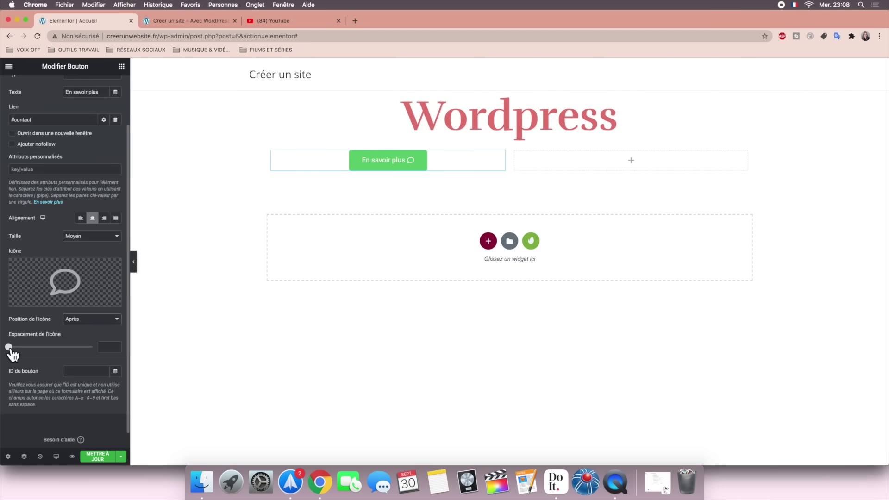
{"action": "left_click_drag", "start_coordinate": [9, 348], "coordinate": [23, 356]}
{"action": "scroll", "coordinate": [53, 264], "scroll_direction": "up", "scroll_amount": 3}
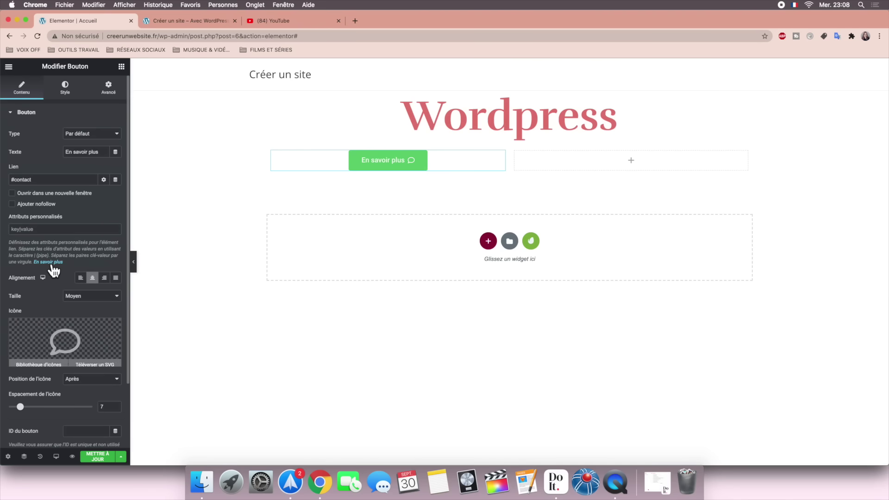
Step: Set the "En savoir plus" button's text size to 23 px in its typography, leaving the text transformation at Par défaut
{"action": "left_click", "coordinate": [68, 88]}
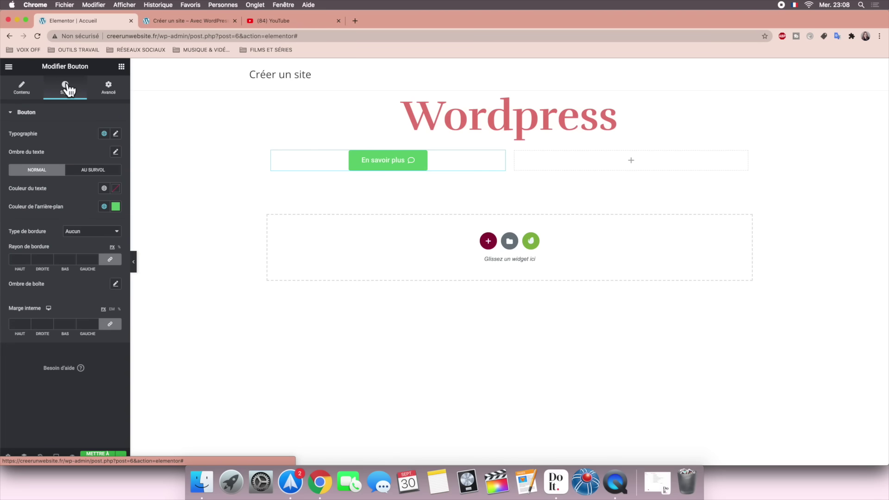
{"action": "left_click", "coordinate": [116, 134]}
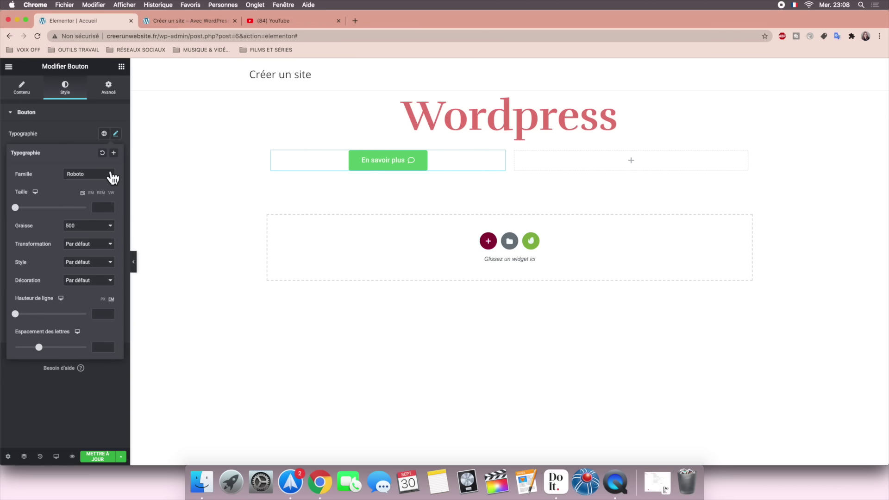
{"action": "left_click_drag", "start_coordinate": [16, 207], "coordinate": [25, 210]}
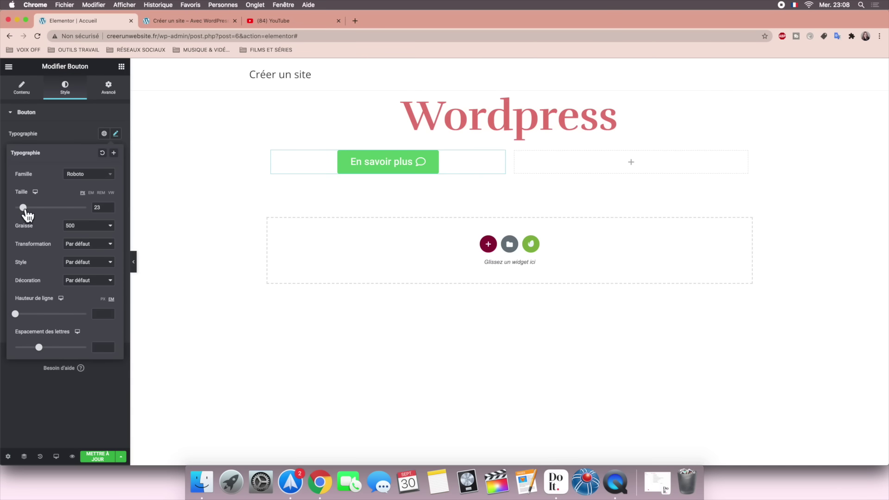
{"action": "left_click", "coordinate": [87, 247]}
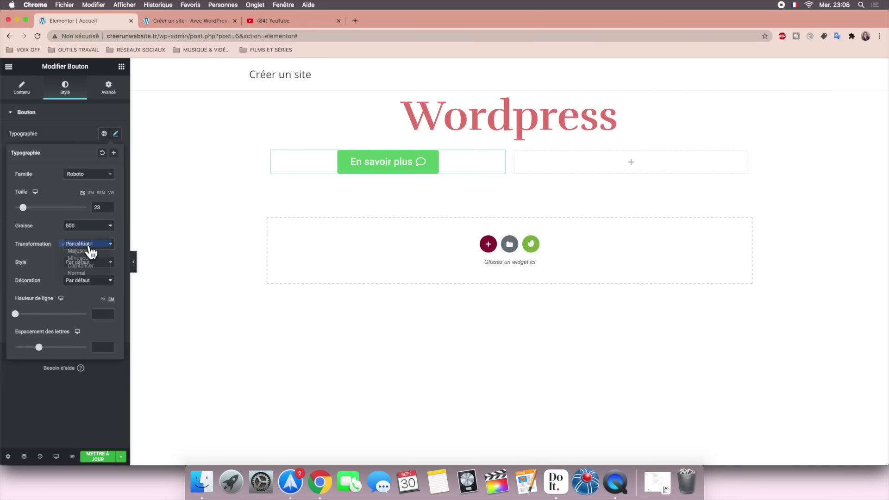
{"action": "left_click", "coordinate": [88, 247]}
{"action": "left_click", "coordinate": [116, 134]}
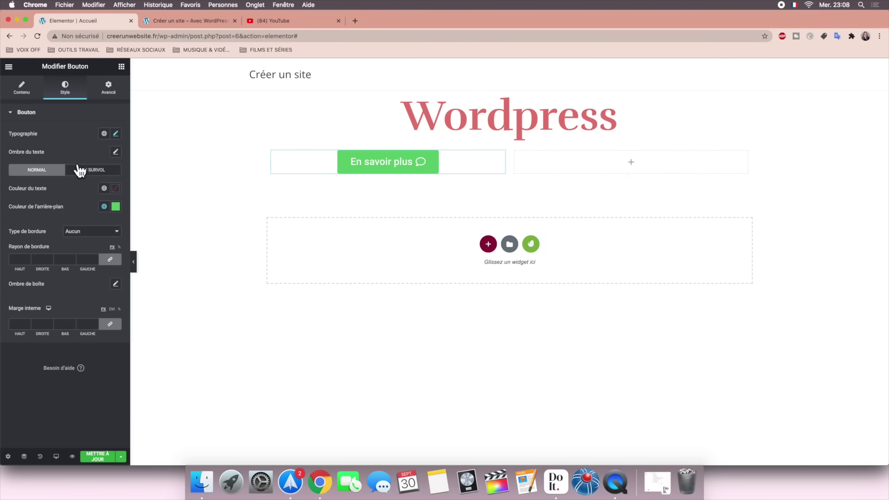
Step: Add a text shadow to the button in semi-transparent dull red, rgba(148, 87, 87, 0.3)
{"action": "left_click", "coordinate": [116, 152]}
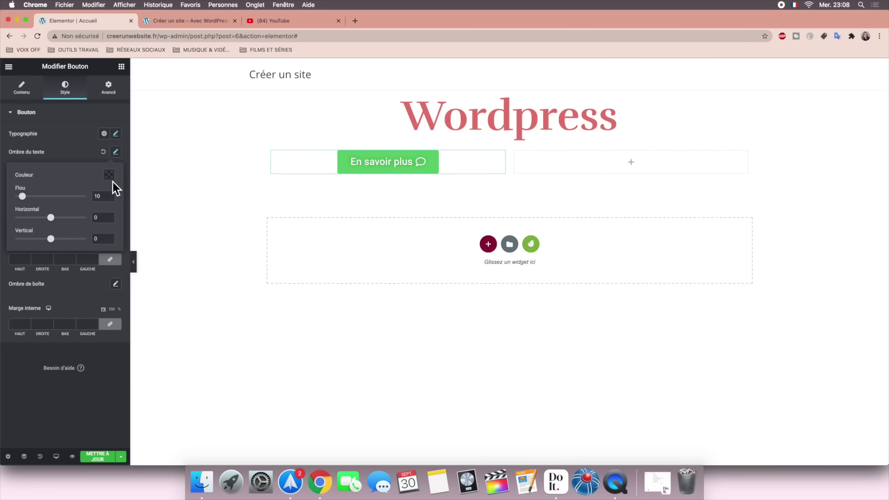
{"action": "left_click", "coordinate": [109, 175]}
{"action": "left_click", "coordinate": [117, 238]}
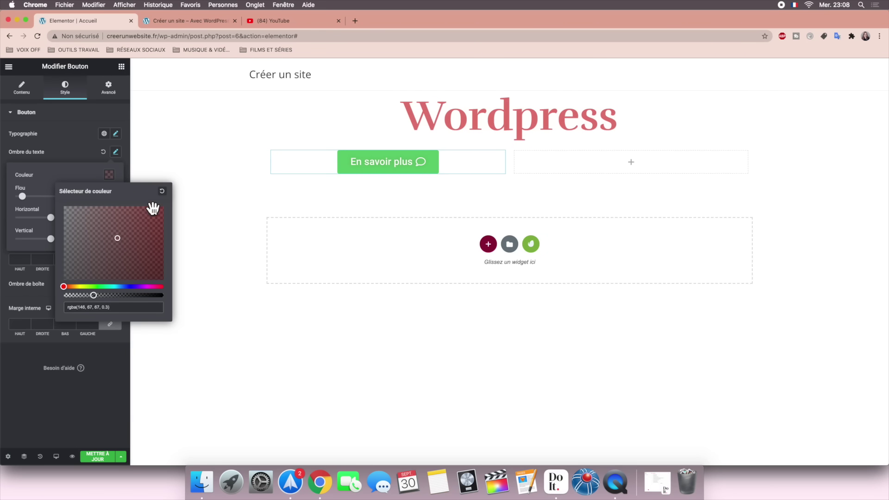
{"action": "left_click", "coordinate": [116, 156]}
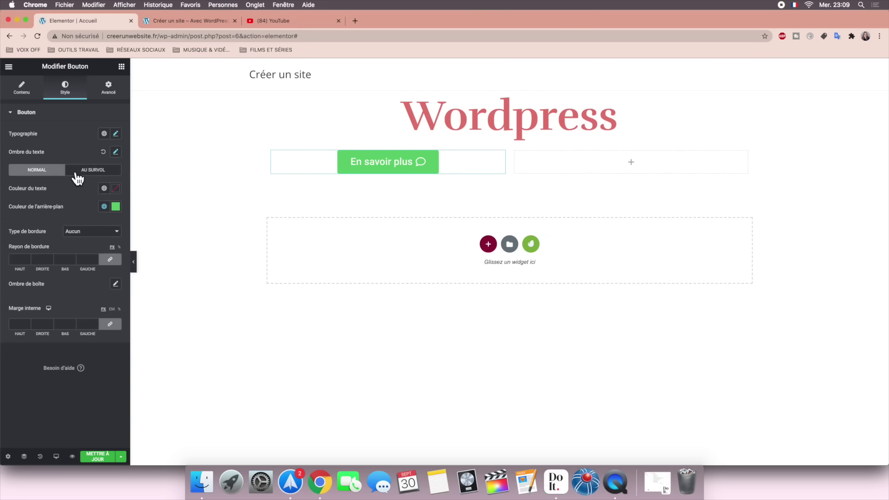
Step: Compare the button's style settings for the normal and hover (Au survol) states
{"action": "left_click", "coordinate": [94, 171]}
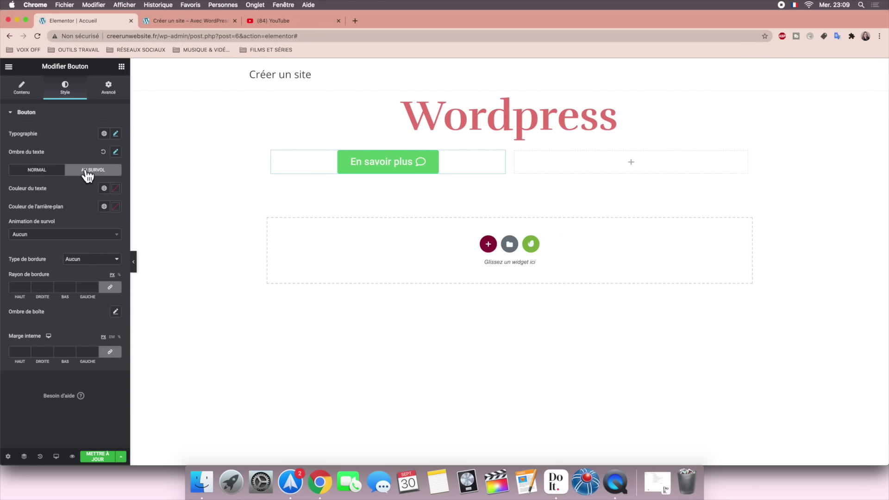
{"action": "left_click", "coordinate": [56, 172]}
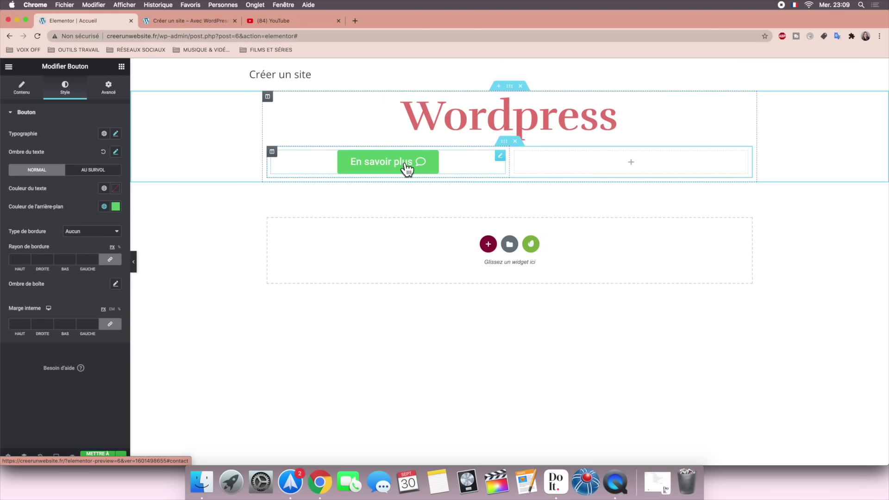
{"action": "left_click", "coordinate": [103, 171]}
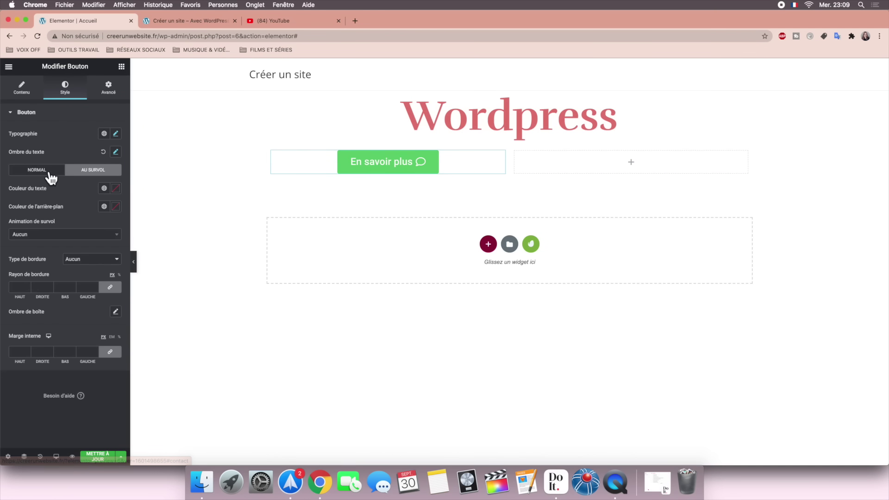
Step: Set the button's normal-state text colour to white (#FFFFFF)
{"action": "left_click", "coordinate": [26, 172]}
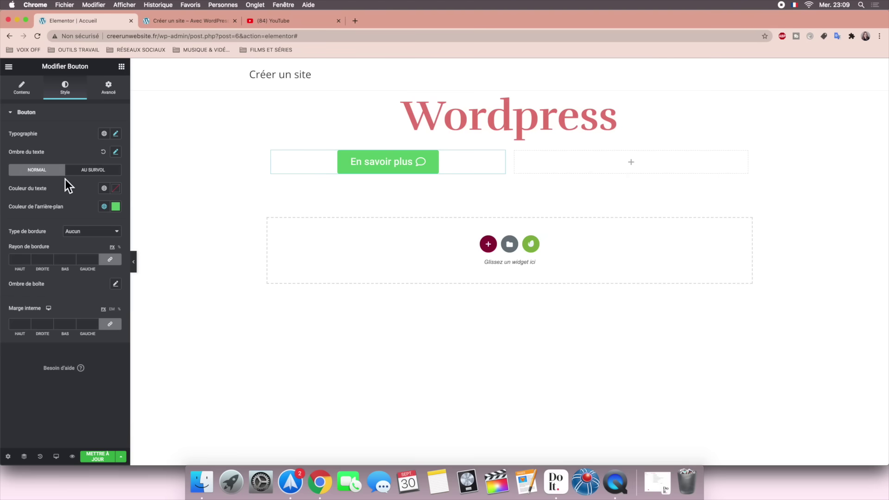
{"action": "left_click", "coordinate": [115, 188]}
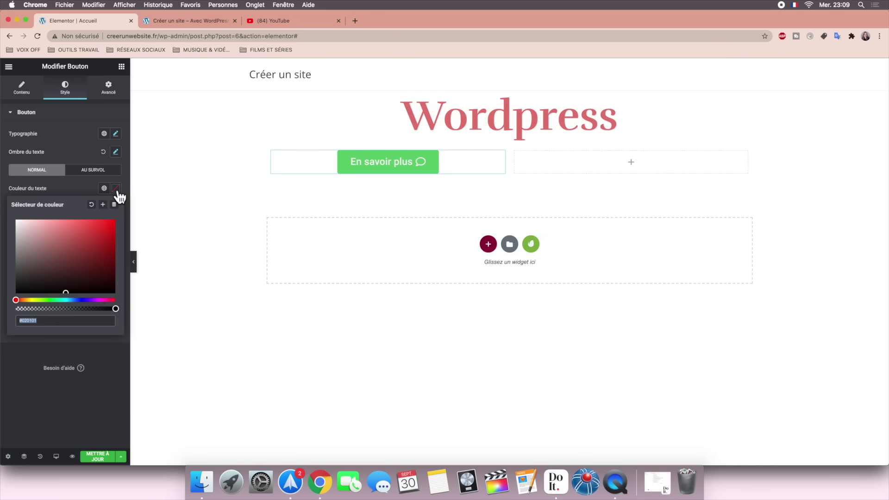
{"action": "mouse_move", "coordinate": [16, 300]}
{"action": "left_mouse_down"}
{"action": "mouse_move", "coordinate": [40, 300]}
{"action": "mouse_move", "coordinate": [12, 304]}
{"action": "left_mouse_up"}
{"action": "left_click", "coordinate": [83, 233]}
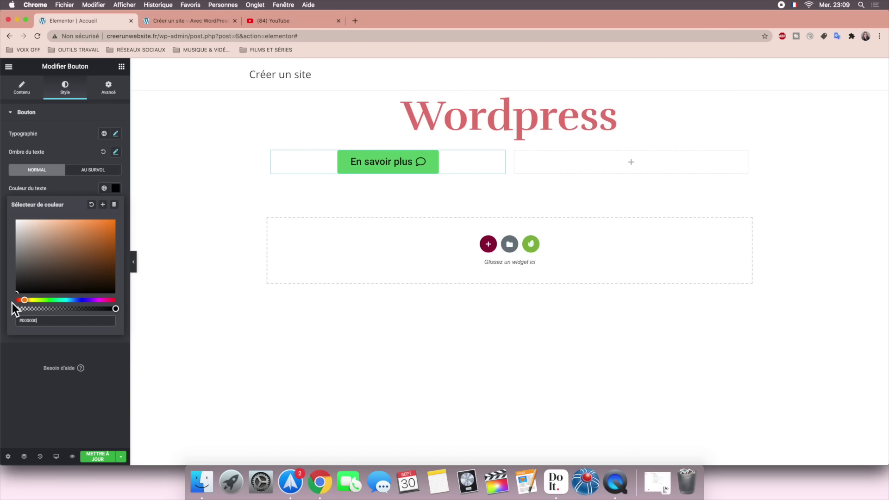
{"action": "left_click_drag", "start_coordinate": [15, 290], "coordinate": [13, 195]}
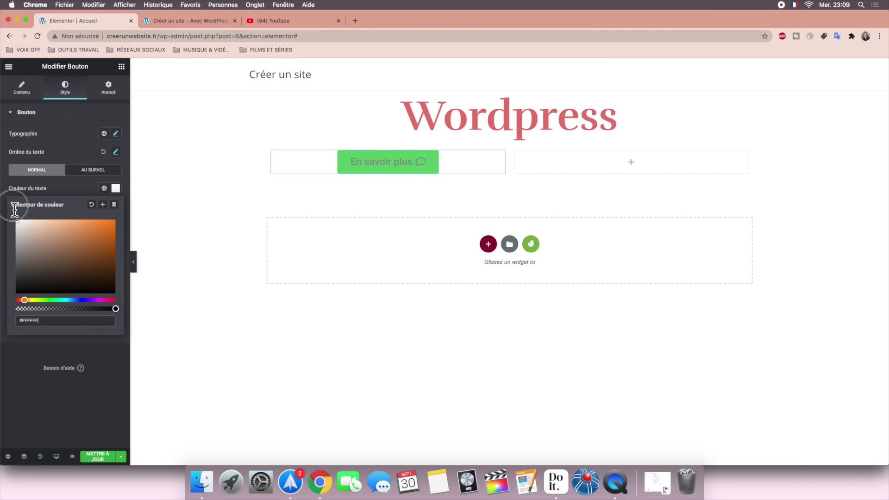
{"action": "left_click", "coordinate": [116, 191]}
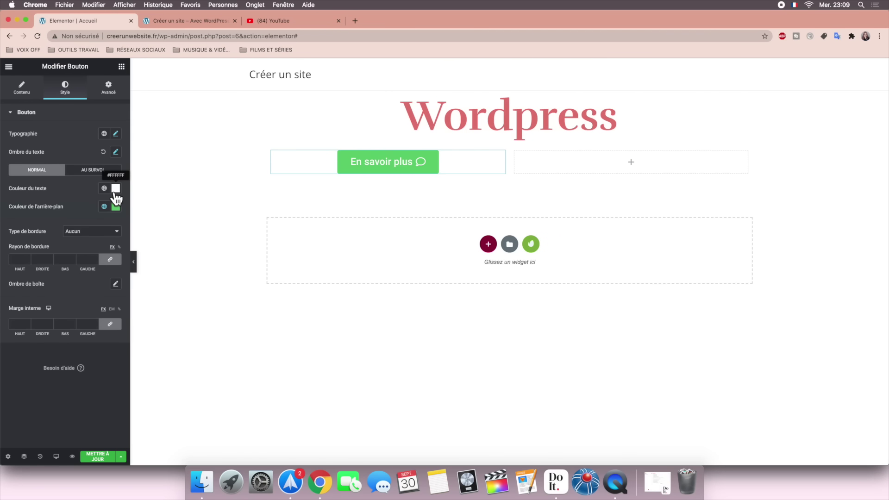
Step: Change the button's normal-state background colour to turquoise (#61CBCE)
{"action": "left_click", "coordinate": [114, 208]}
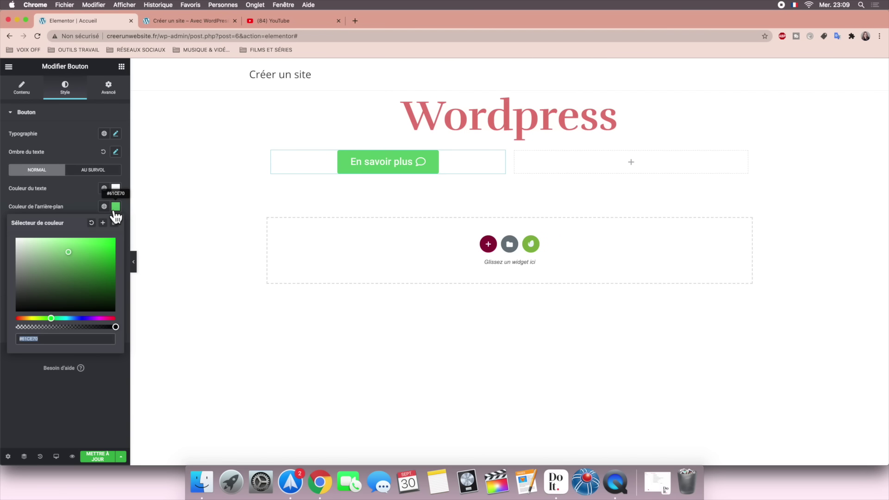
{"action": "left_click", "coordinate": [54, 318]}
{"action": "left_click_drag", "start_coordinate": [53, 319], "coordinate": [66, 320]}
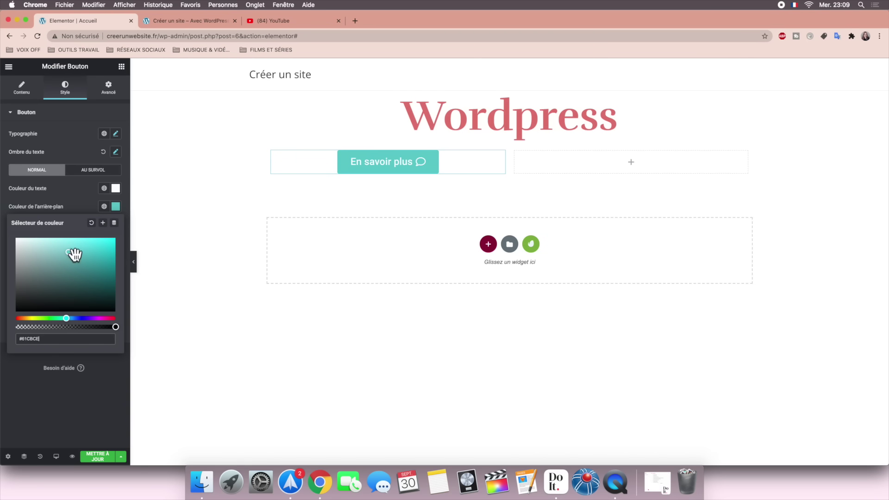
{"action": "left_click", "coordinate": [115, 207]}
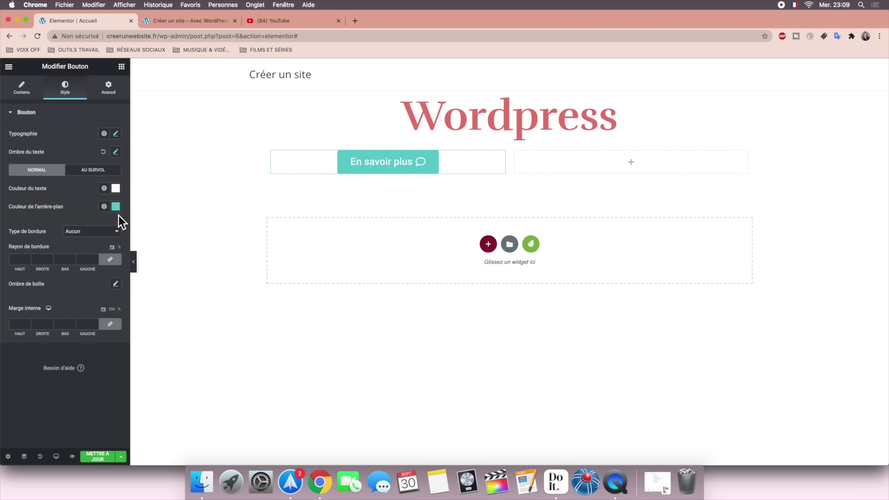
Step: Set the button's hover-state text colour to white (#FFFFFF)
{"action": "left_click", "coordinate": [104, 172]}
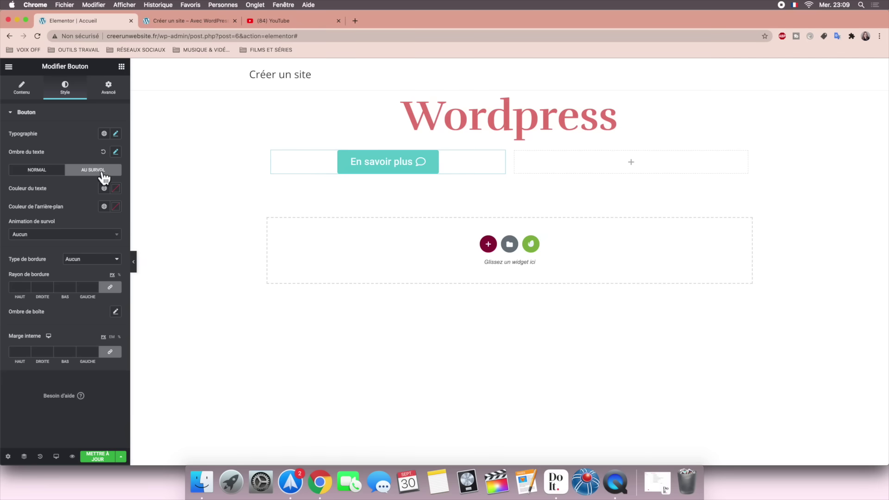
{"action": "left_click", "coordinate": [116, 189]}
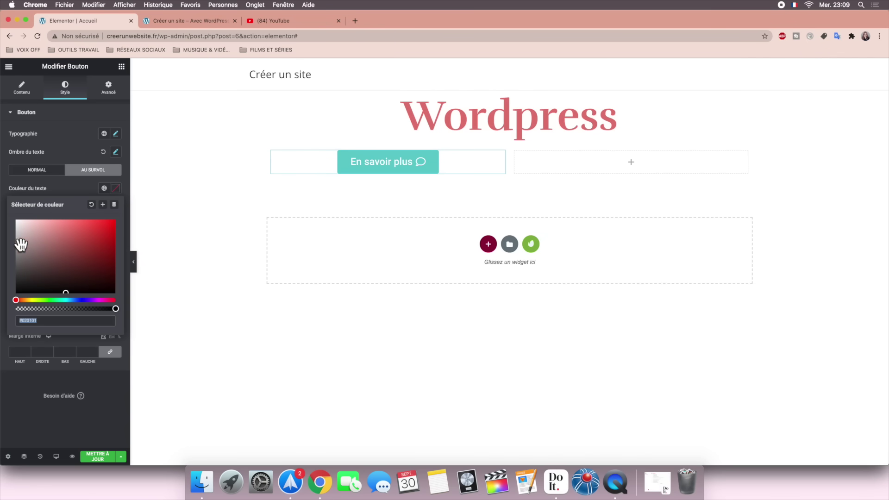
{"action": "left_click_drag", "start_coordinate": [20, 242], "coordinate": [9, 220]}
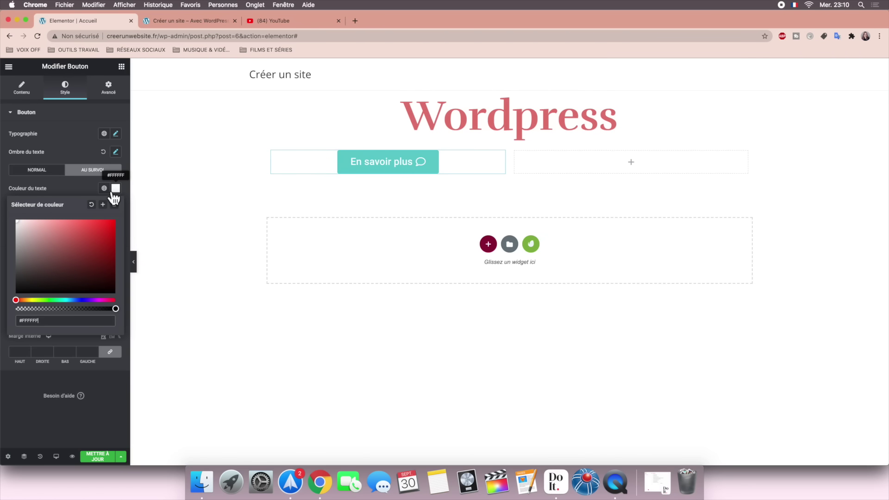
{"action": "left_click", "coordinate": [116, 189]}
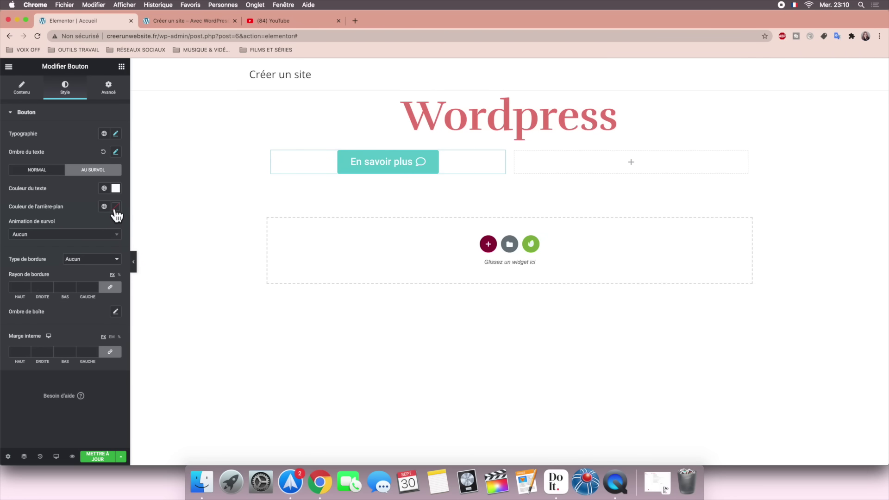
Step: Give the button a dark blue hover background (#295A8B) and the Grow hover animation
{"action": "left_click", "coordinate": [116, 206]}
{"action": "left_click", "coordinate": [73, 318]}
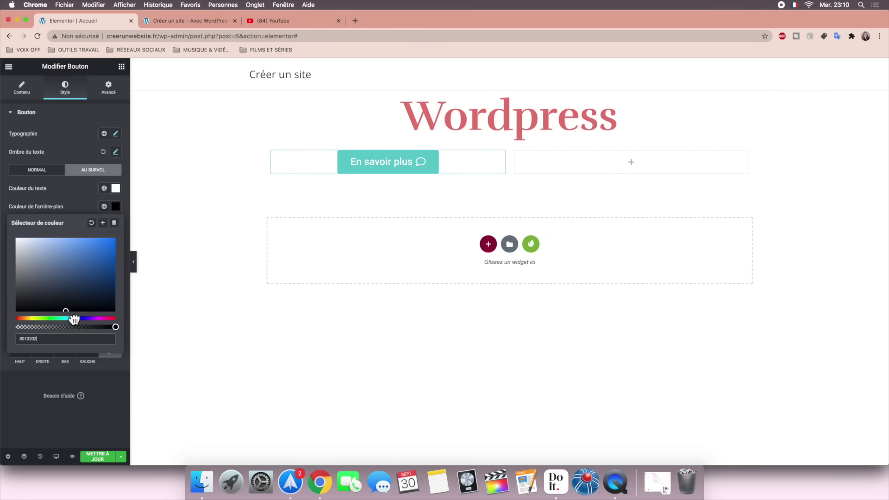
{"action": "left_click", "coordinate": [71, 309]}
{"action": "left_click", "coordinate": [83, 290]}
{"action": "left_click_drag", "start_coordinate": [83, 289], "coordinate": [86, 272]}
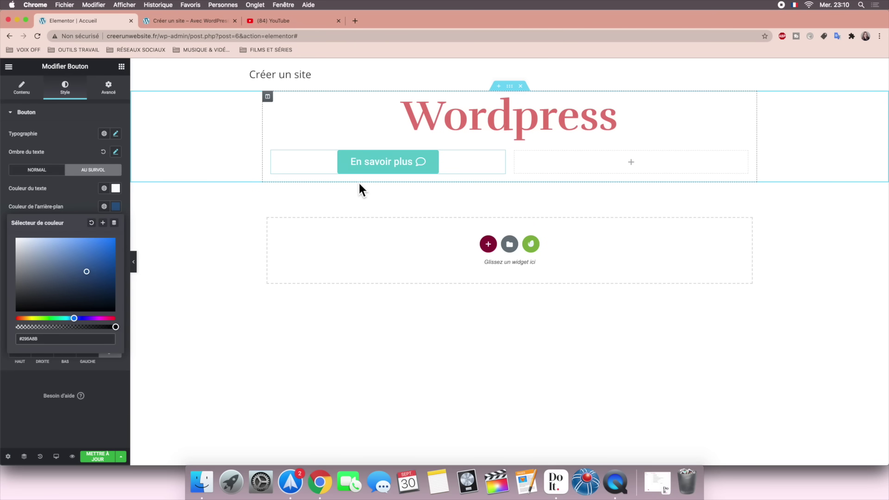
{"action": "left_click", "coordinate": [117, 209]}
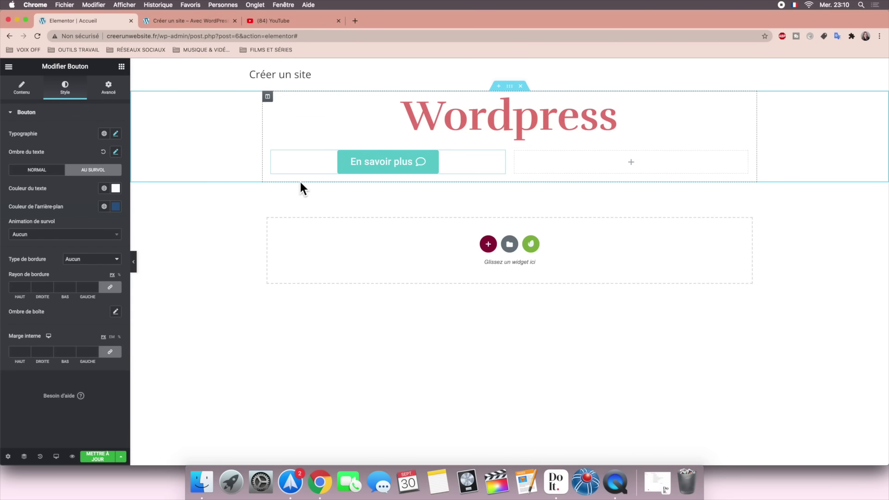
{"action": "left_click", "coordinate": [105, 233]}
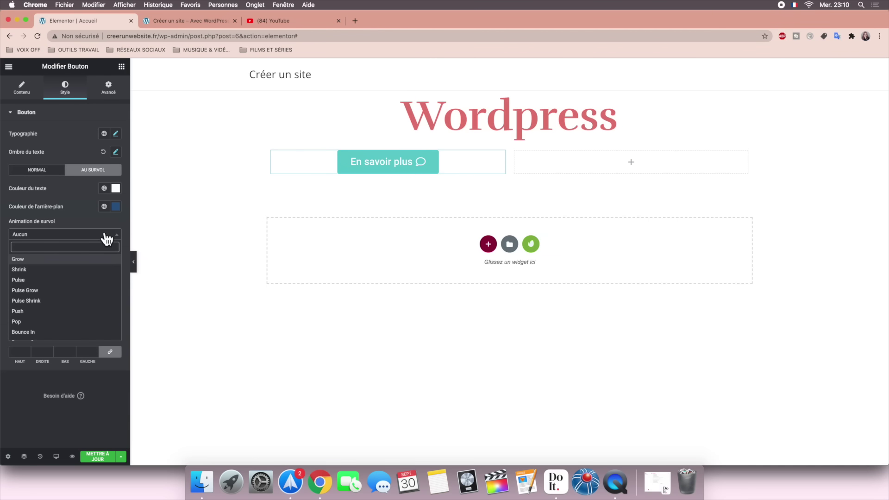
{"action": "left_click", "coordinate": [86, 259]}
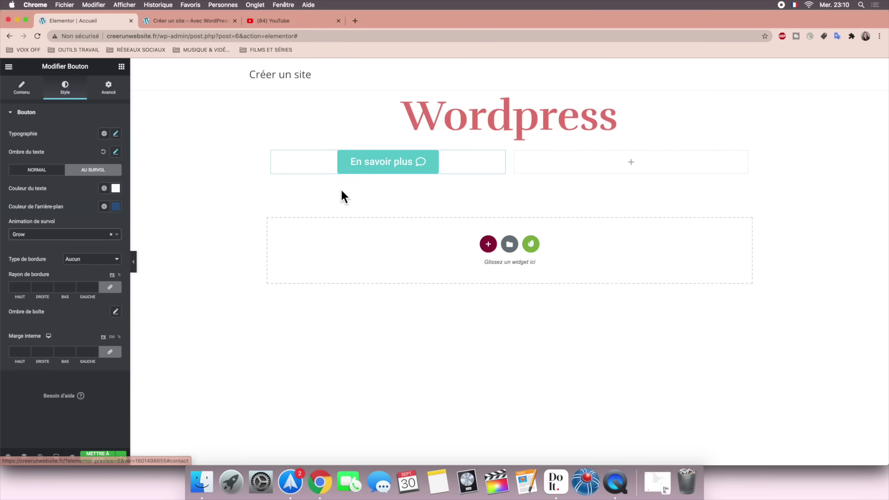
Step: Add a Double border to the button in its normal state, with a width of 3 on all sides
{"action": "left_click", "coordinate": [31, 171]}
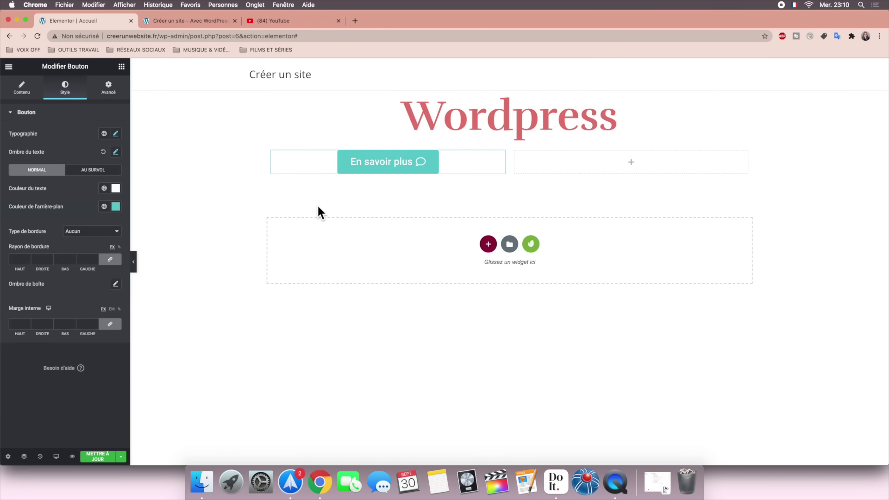
{"action": "left_click", "coordinate": [89, 234]}
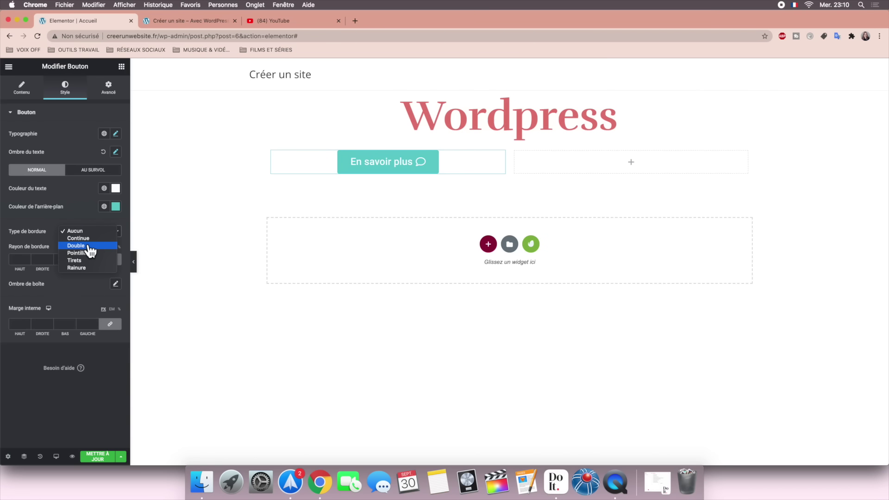
{"action": "left_click", "coordinate": [76, 246]}
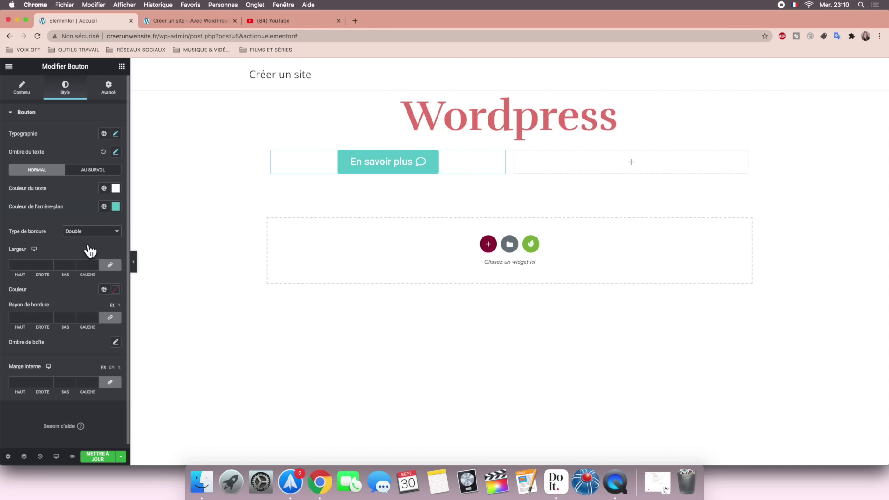
{"action": "left_click", "coordinate": [19, 265]}
{"action": "type", "text": "3"}
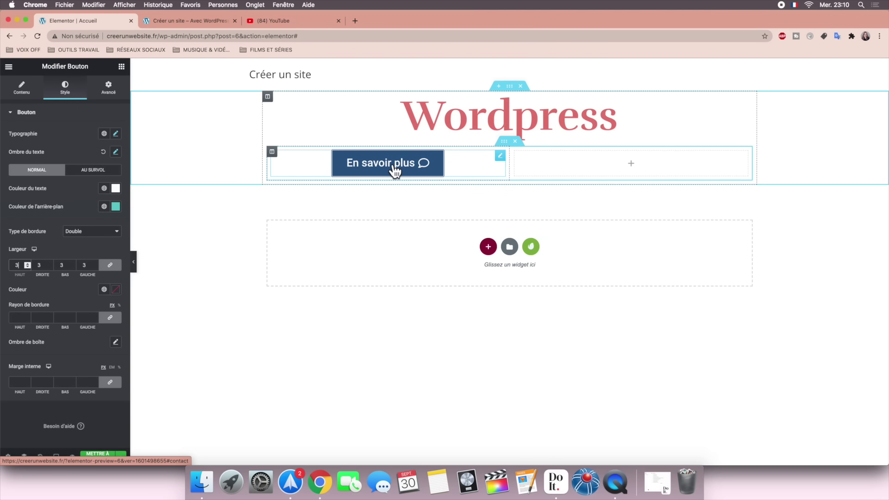
Step: Set the button's border colour to red (#FF0000)
{"action": "left_click", "coordinate": [116, 289]}
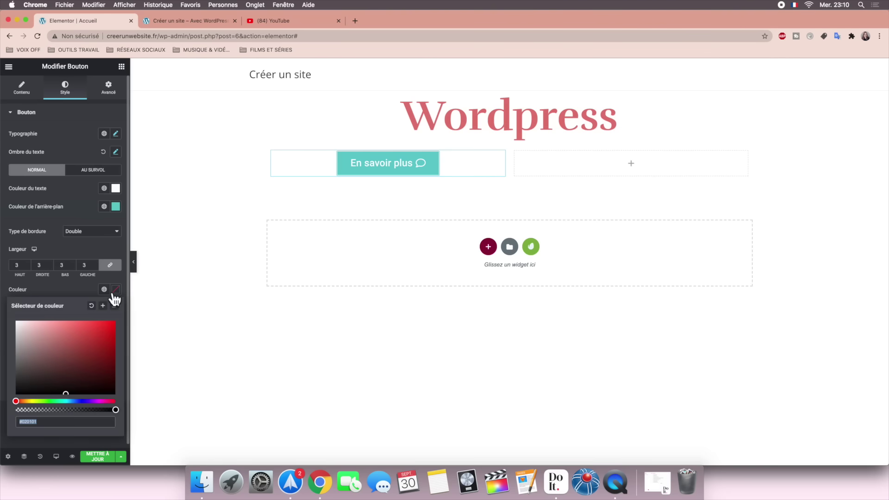
{"action": "left_click", "coordinate": [111, 324]}
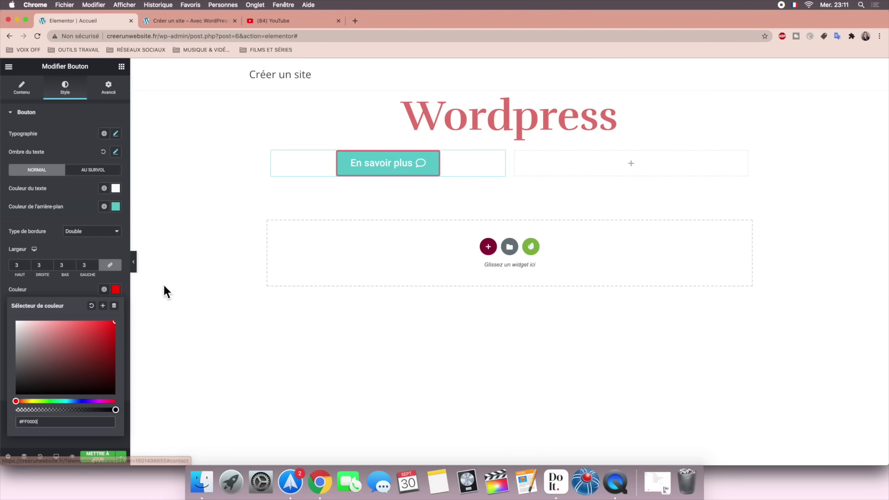
{"action": "left_click", "coordinate": [116, 290]}
{"action": "left_click", "coordinate": [116, 290]}
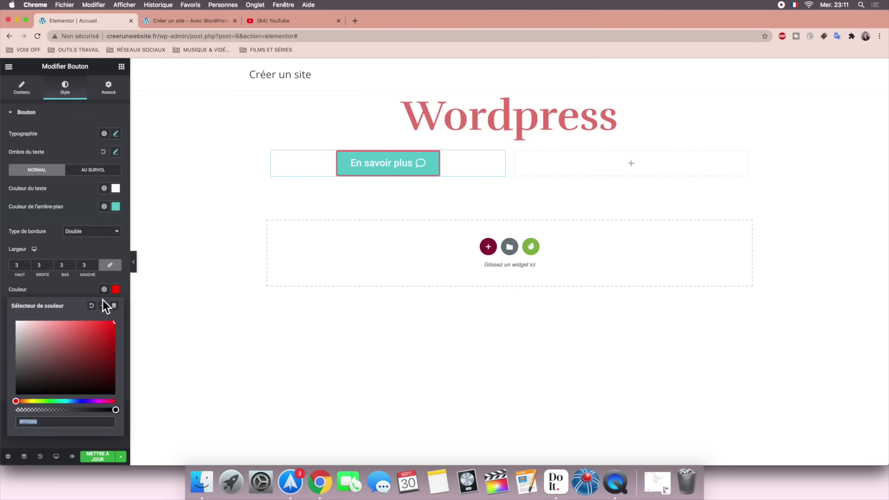
Step: Make the button's border colour fully transparent and set its border width to 0 on all sides
{"action": "left_click", "coordinate": [16, 409]}
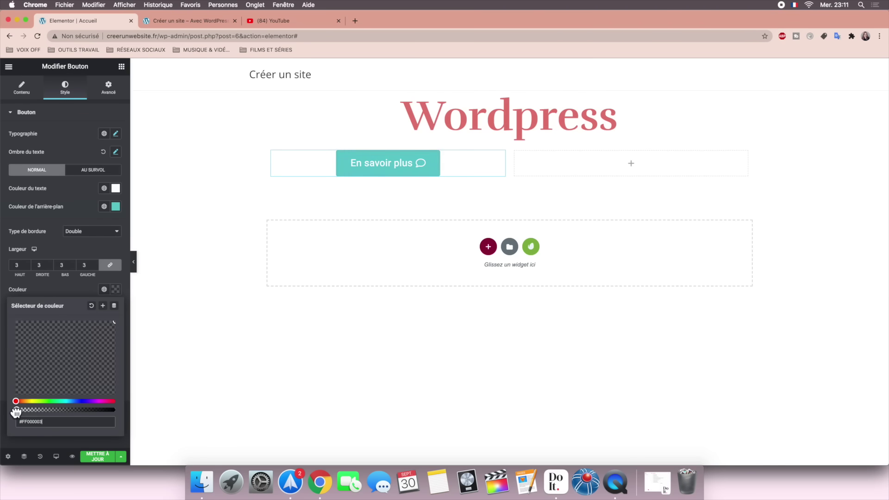
{"action": "left_click", "coordinate": [116, 289]}
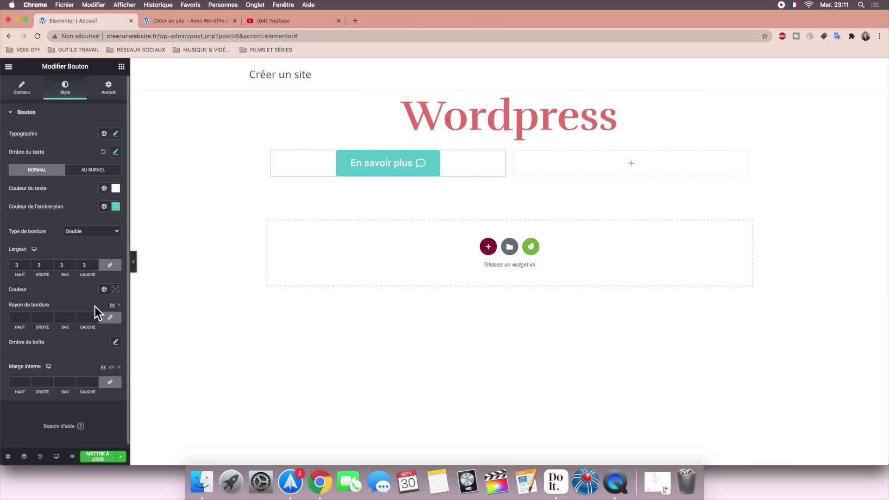
{"action": "double_click", "coordinate": [12, 266]}
{"action": "type", "text": "0"}
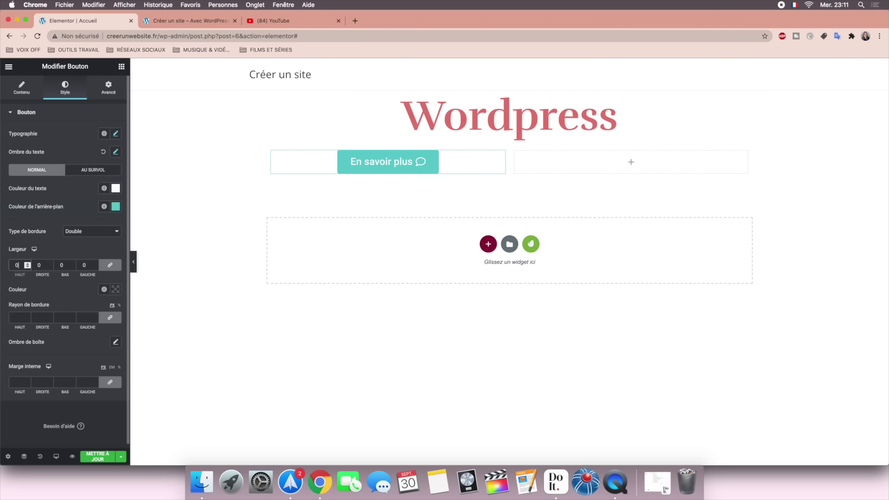
Step: Round the button's corners with a border radius of 15, then raise it to 50 on all sides
{"action": "left_click", "coordinate": [19, 317]}
{"action": "type", "text": "15"}
{"action": "left_click", "coordinate": [19, 319]}
{"action": "left_click_drag", "start_coordinate": [20, 318], "coordinate": [4, 324]}
{"action": "type", "text": "50"}
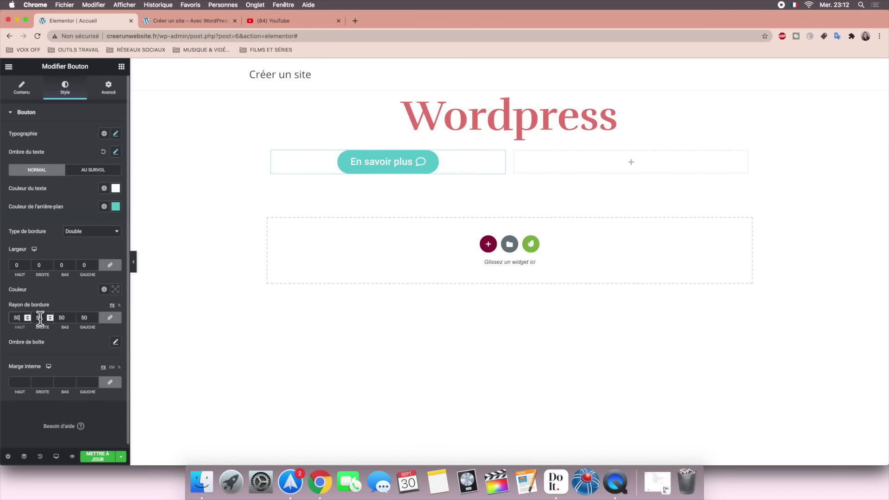
Step: Unlink the border radius values and set Haut and Bas to 15
{"action": "left_click", "coordinate": [110, 318]}
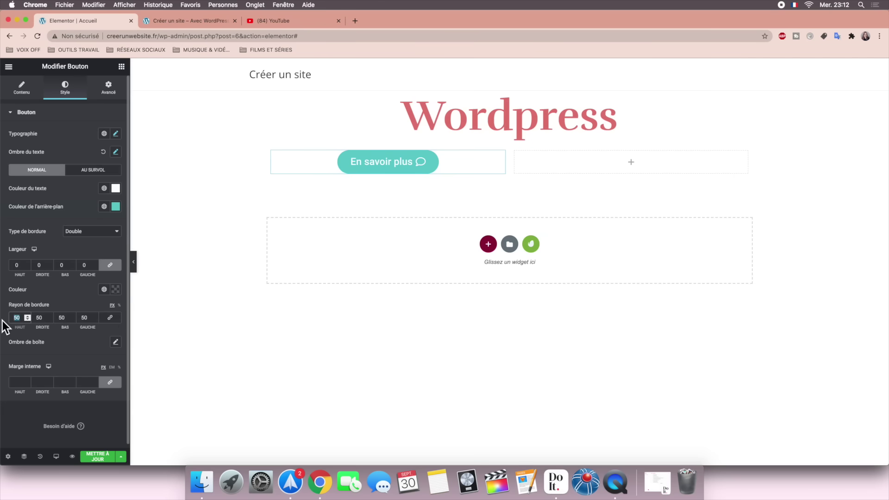
{"action": "type", "text": "15"}
{"action": "double_click", "coordinate": [59, 318]}
{"action": "type", "text": "15"}
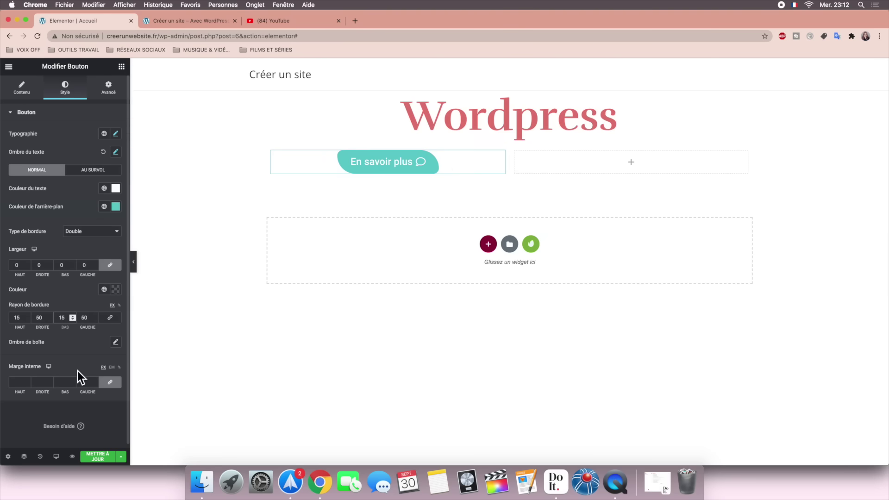
Step: Try an inner padding of 60 on all sides of the button
{"action": "left_click", "coordinate": [25, 383]}
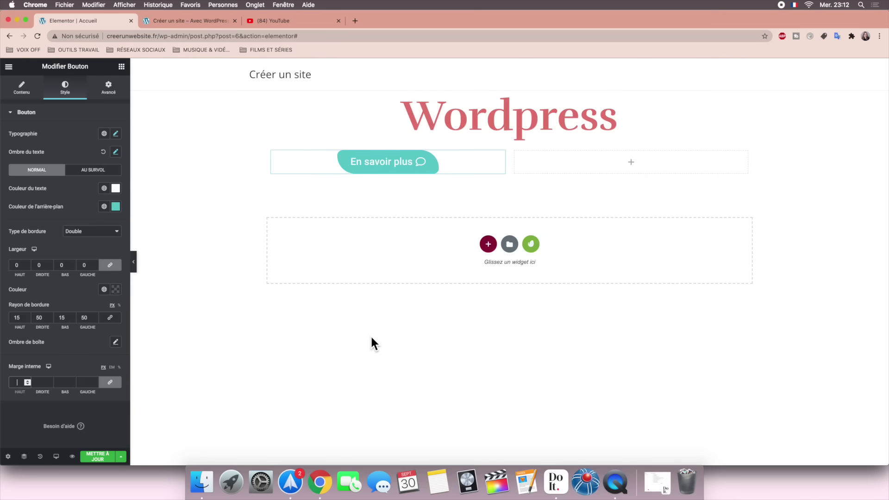
{"action": "type", "text": "60"}
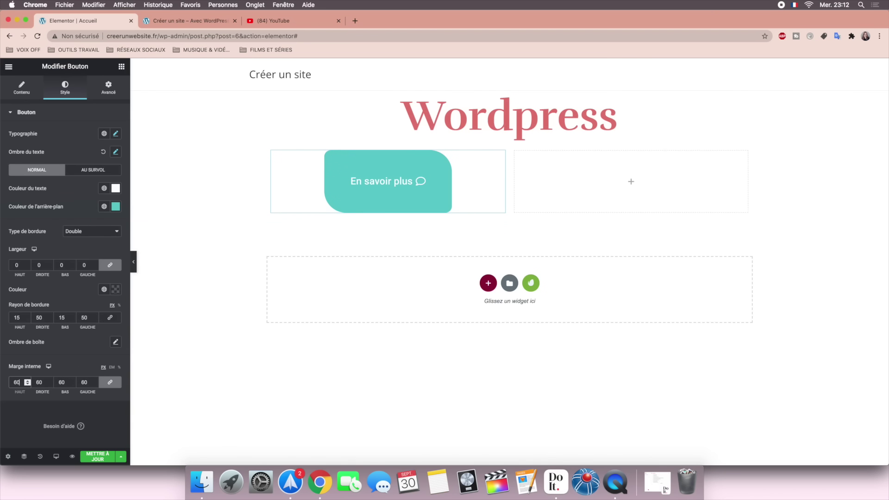
{"action": "key", "text": "BackSpace"}
{"action": "key", "text": "BackSpace"}
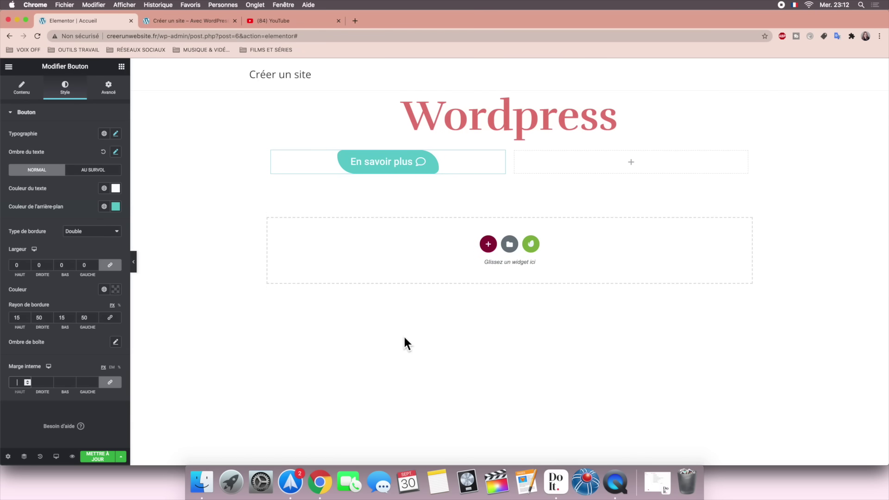
Step: Set the button's inner padding to 25 for Haut and Bas and 15 for Droite and Gauche, and show its advanced settings
{"action": "type", "text": "0"}
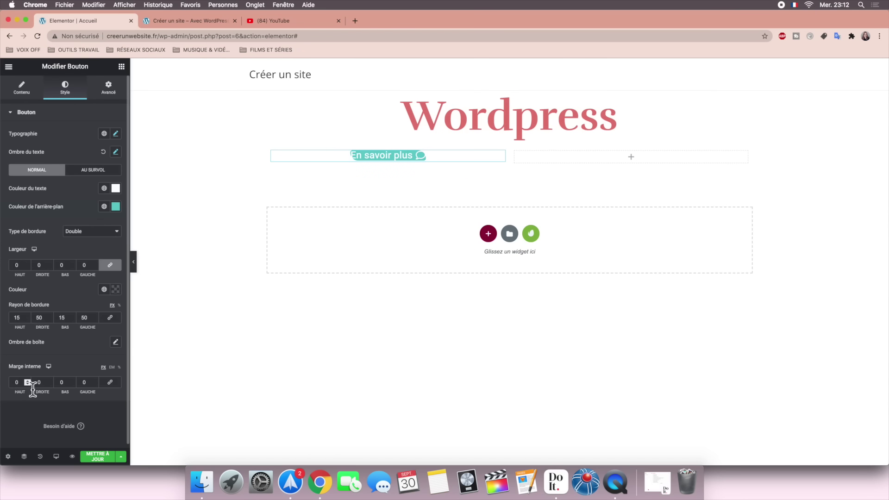
{"action": "double_click", "coordinate": [10, 388]}
{"action": "type", "text": "25"}
{"action": "key", "text": "Tab"}
{"action": "type", "text": "15"}
{"action": "key", "text": "Tab"}
{"action": "type", "text": "25"}
{"action": "key", "text": "Tab"}
{"action": "type", "text": "15"}
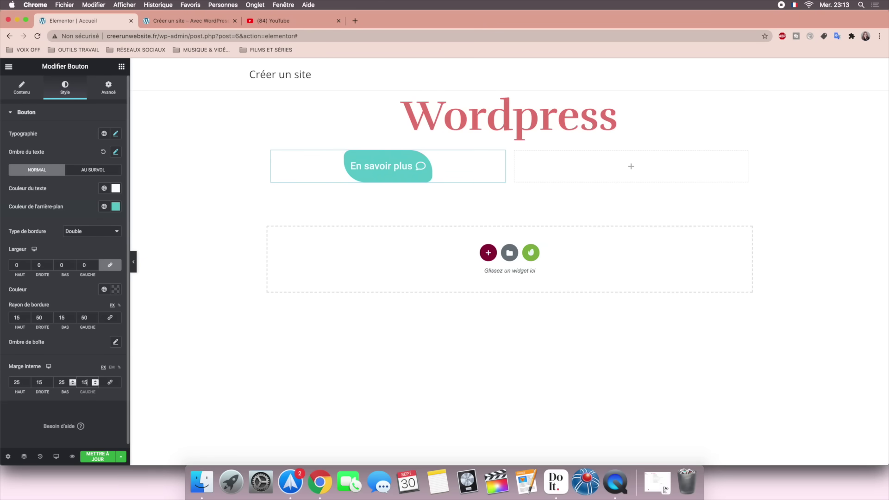
{"action": "left_click", "coordinate": [103, 413]}
{"action": "left_click", "coordinate": [108, 88]}
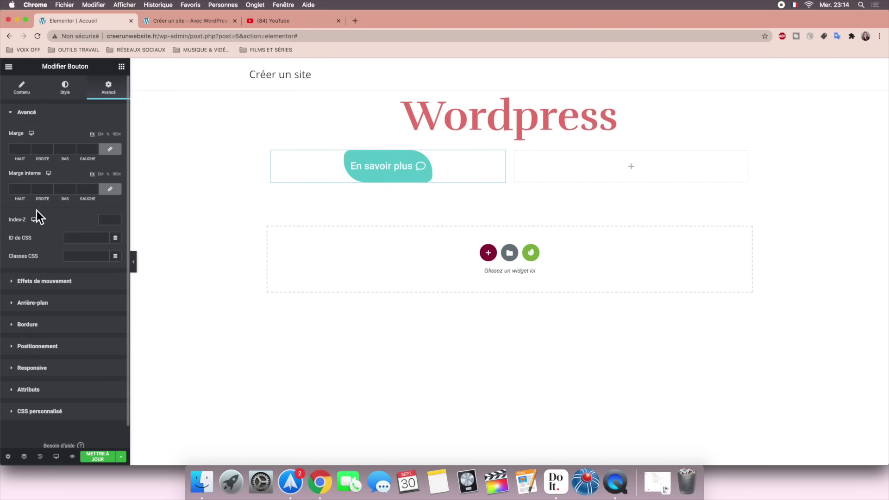
Step: Add a new Button widget to the empty second column of the inner section
{"action": "left_click", "coordinate": [121, 67]}
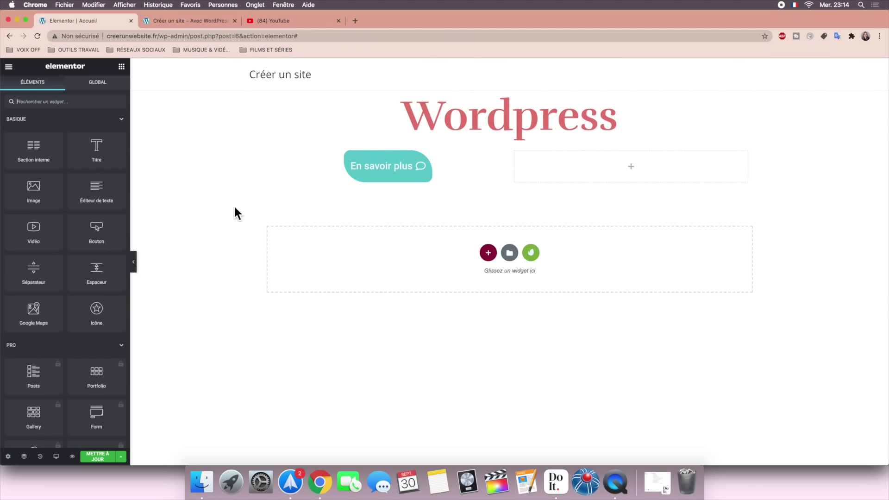
{"action": "left_click_drag", "start_coordinate": [103, 242], "coordinate": [630, 172]}
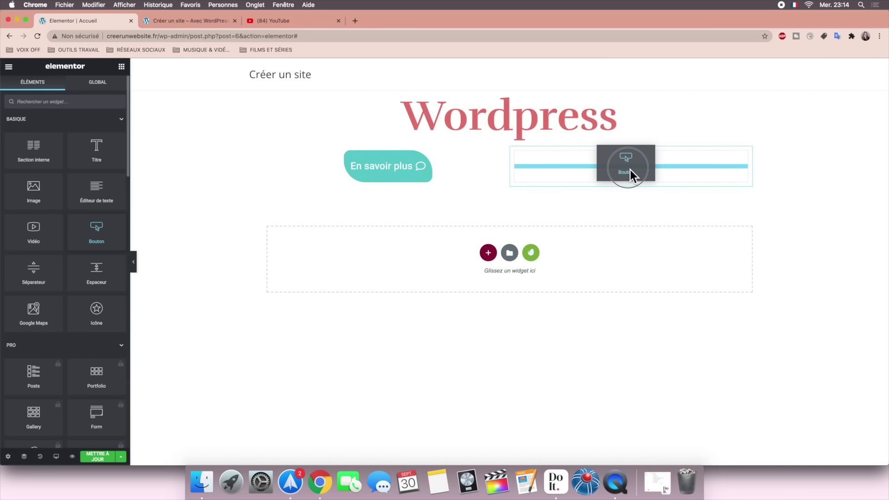
{"action": "left_click_drag", "start_coordinate": [629, 169], "coordinate": [629, 170]}
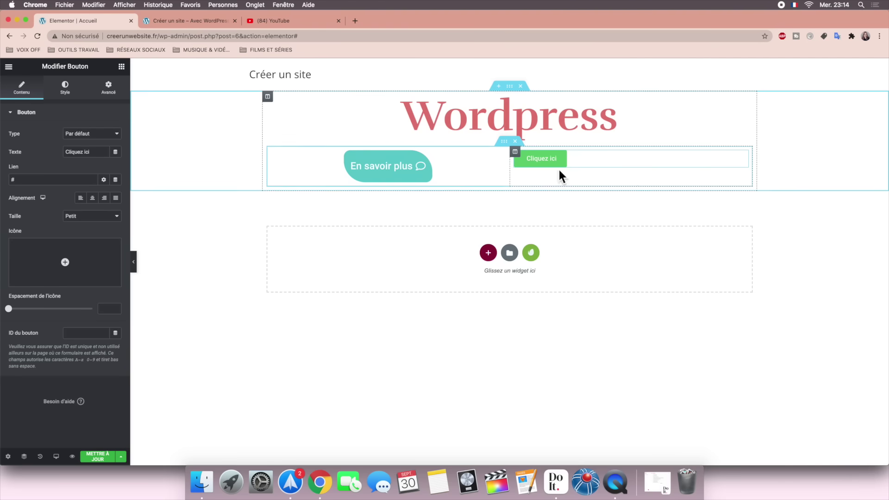
Step: Copy the "En savoir plus" button and paste only its style onto the "Cliquez ici" button
{"action": "right_click", "coordinate": [389, 169]}
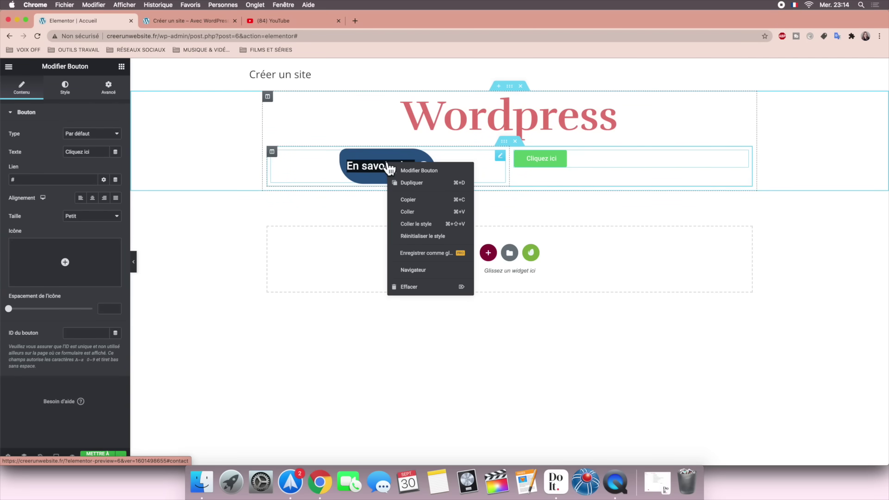
{"action": "left_click", "coordinate": [409, 200]}
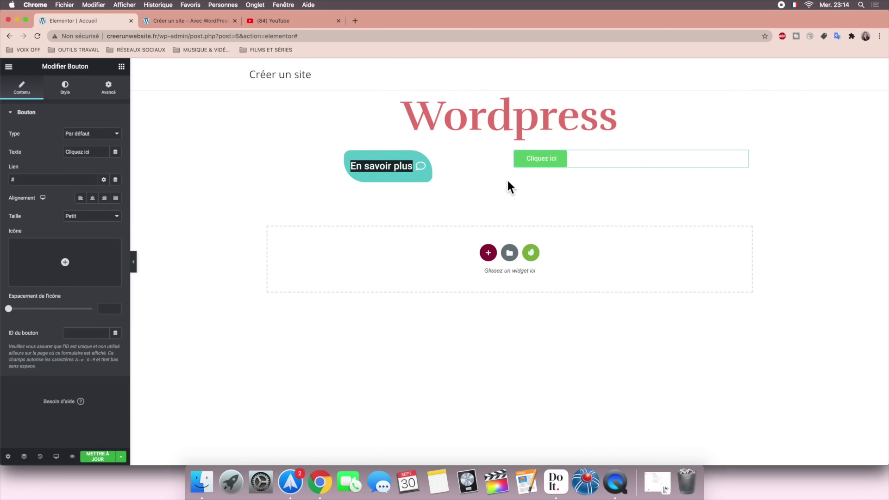
{"action": "right_click", "coordinate": [549, 168]}
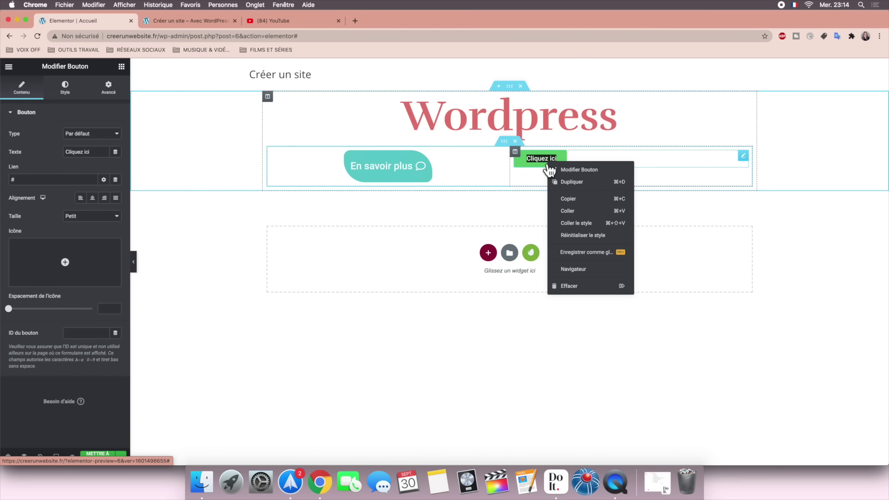
{"action": "left_click", "coordinate": [565, 226]}
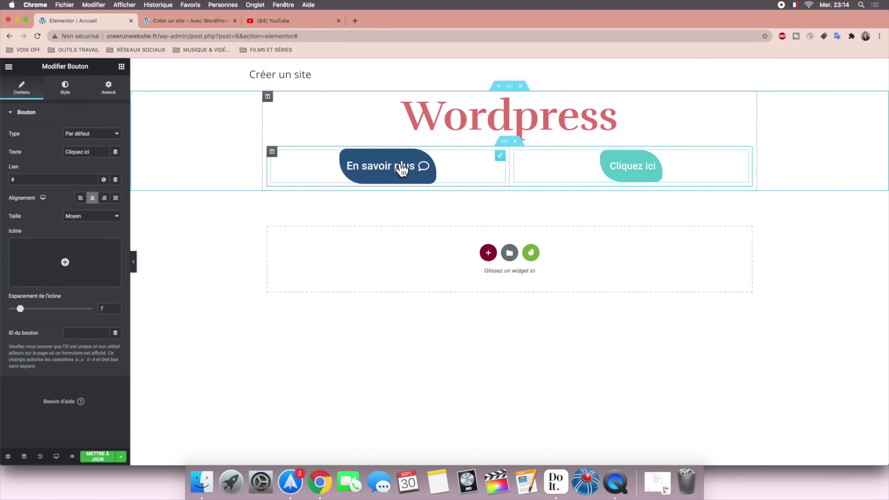
Step: Delete the "Cliquez ici" button from the second column
{"action": "left_click", "coordinate": [638, 175]}
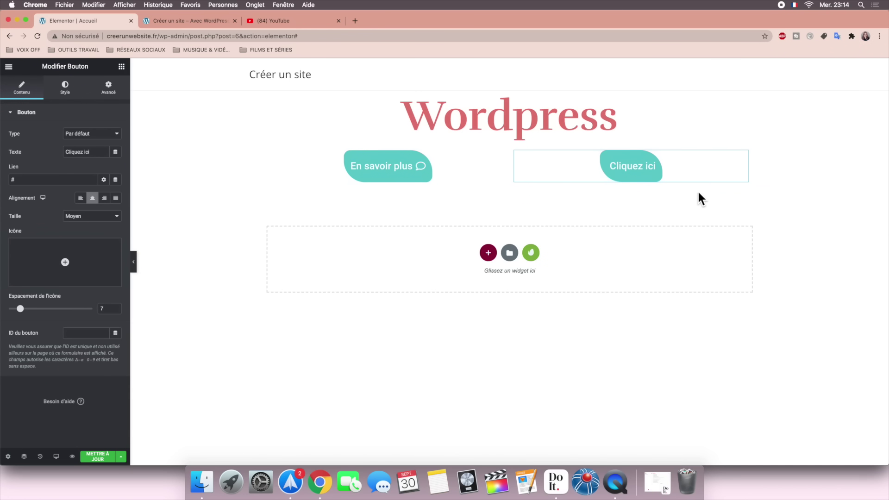
{"action": "right_click", "coordinate": [645, 171]}
{"action": "left_click", "coordinate": [654, 296]}
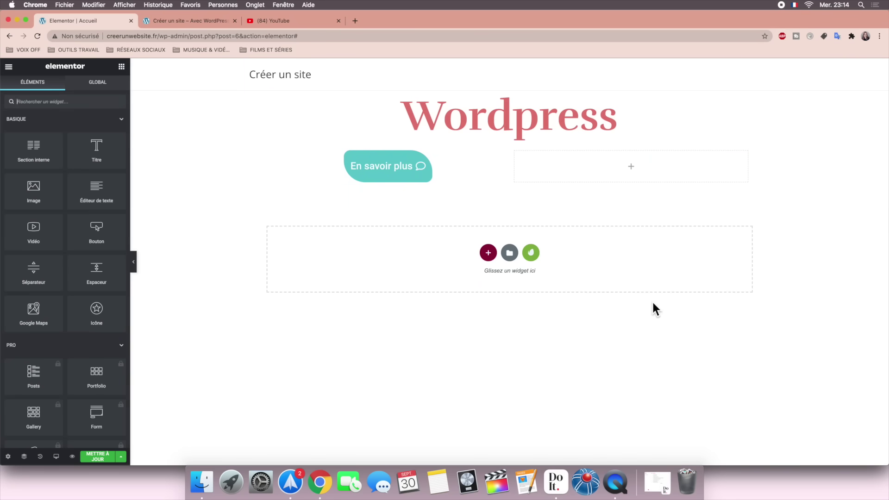
Step: Duplicate the "En savoir plus" button and move the copy into the second column
{"action": "left_click", "coordinate": [405, 172]}
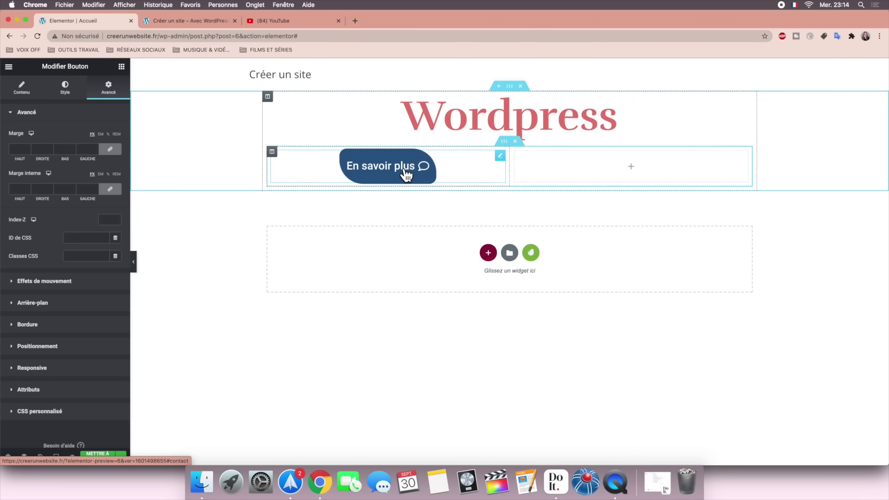
{"action": "right_click", "coordinate": [406, 174]}
{"action": "left_click", "coordinate": [425, 189]}
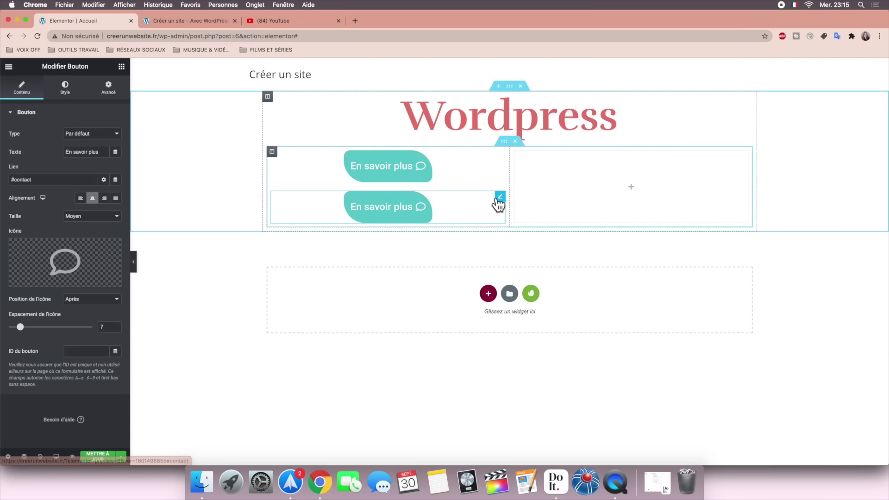
{"action": "left_click_drag", "start_coordinate": [499, 199], "coordinate": [619, 177]}
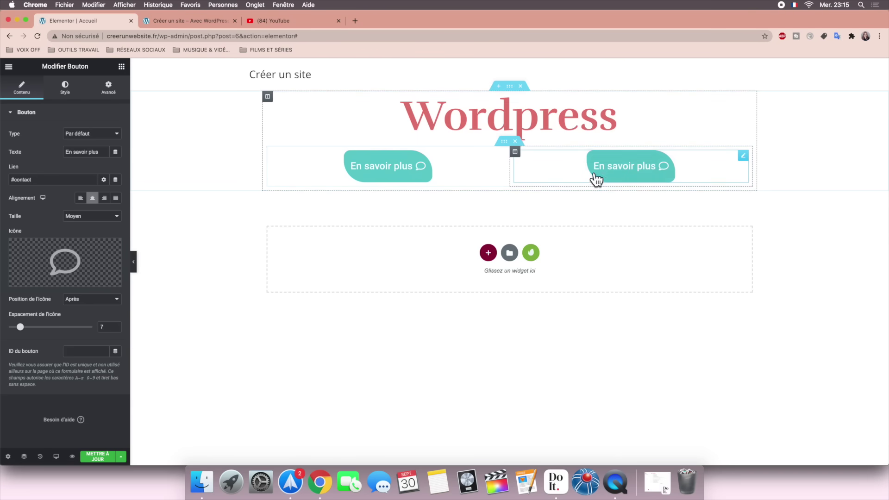
Step: Delete the duplicated "En savoir plus" button from the second column
{"action": "right_click", "coordinate": [666, 165]}
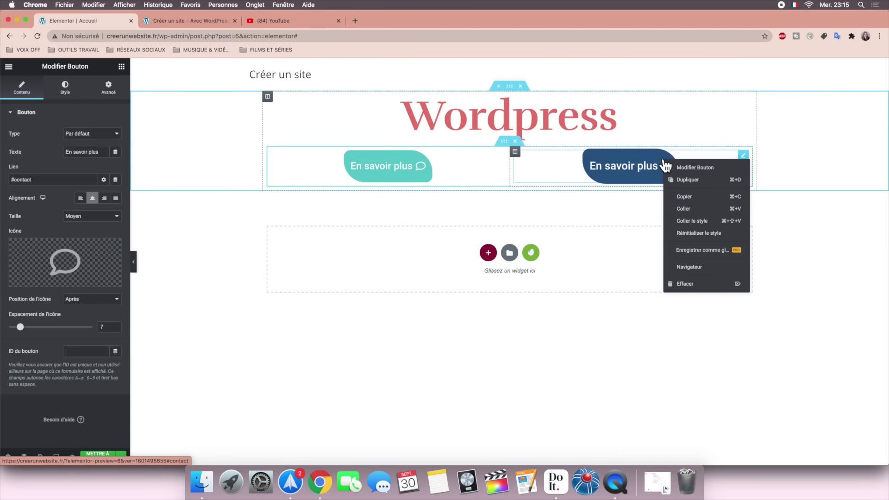
{"action": "left_click", "coordinate": [673, 284]}
Step: Copy the "En savoir plus" button and paste it into the empty second column
{"action": "left_click", "coordinate": [398, 166]}
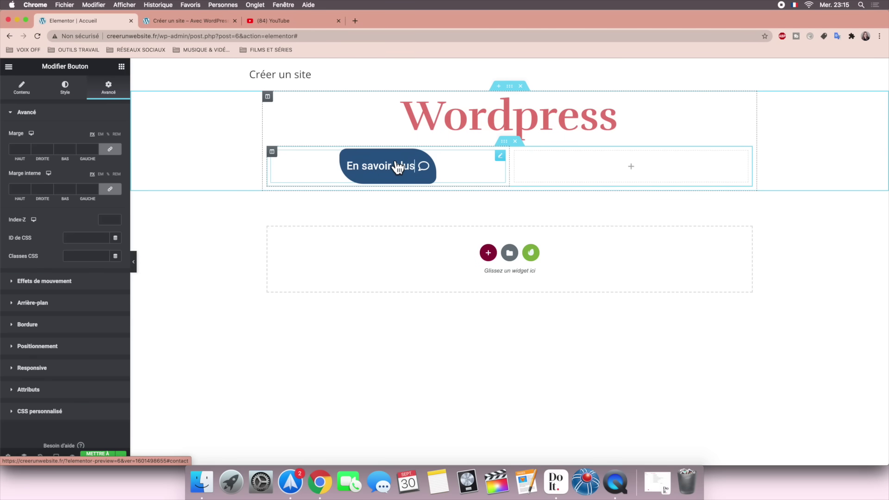
{"action": "right_click", "coordinate": [398, 167]}
{"action": "left_click", "coordinate": [415, 202]}
{"action": "right_click", "coordinate": [643, 167]}
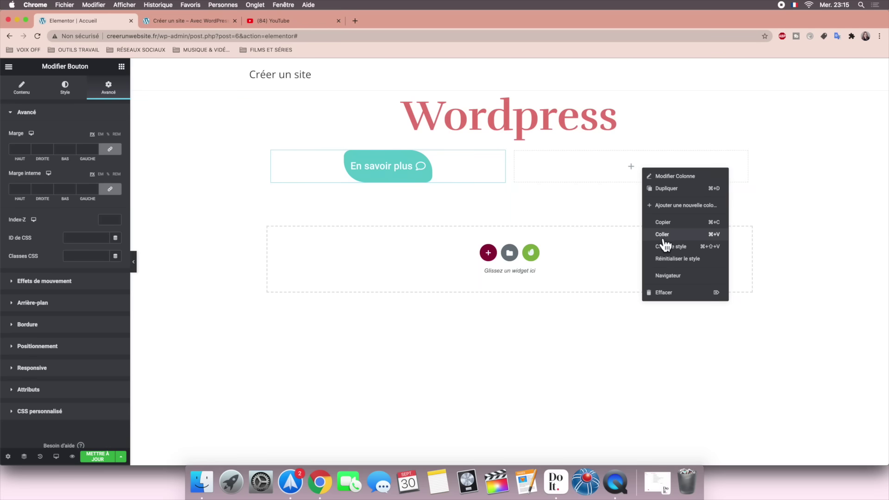
{"action": "left_click", "coordinate": [663, 235]}
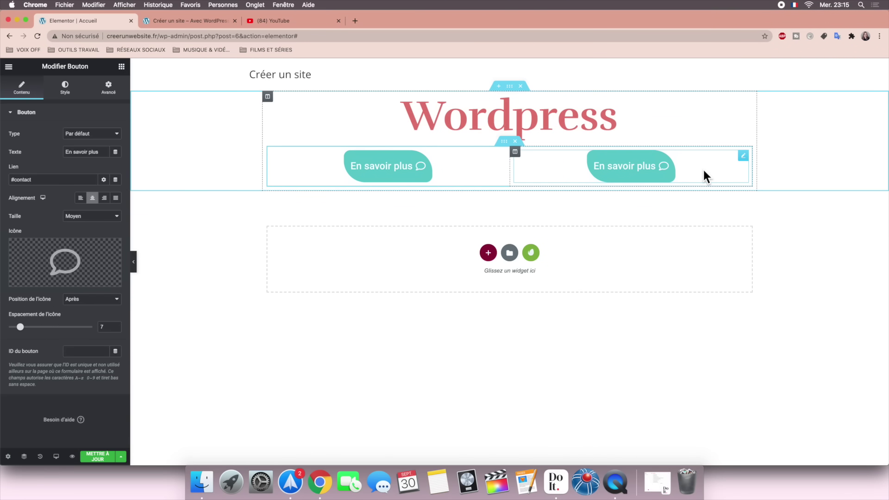
Step: Switch to the Do It app, mark "13. Éditer des boutons" as done and minimise the task list
{"action": "left_click", "coordinate": [555, 482]}
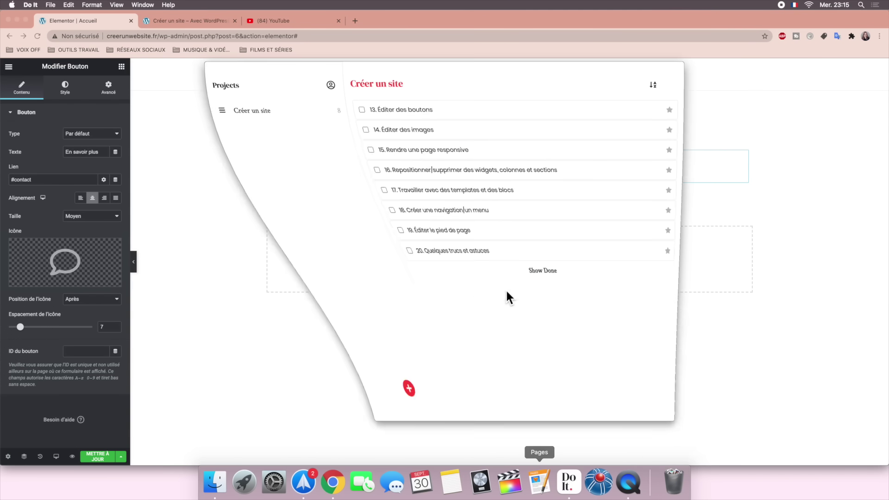
{"action": "left_click", "coordinate": [360, 112]}
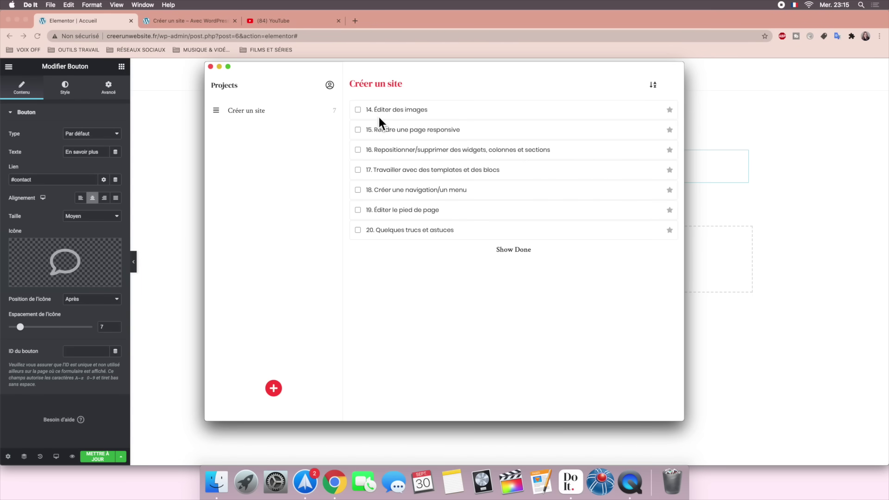
{"action": "left_click", "coordinate": [219, 66]}
Step: Add a section with two equal columns below the buttons and place an Image widget in its first column
{"action": "left_click", "coordinate": [121, 66]}
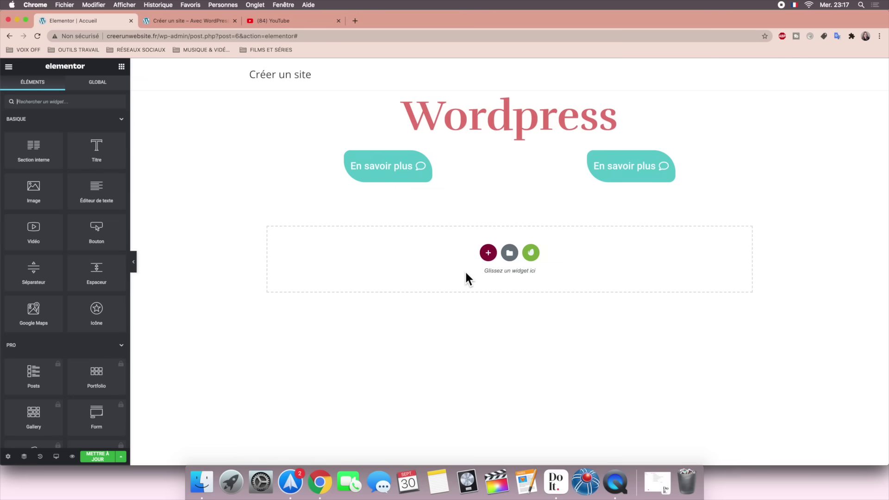
{"action": "left_click", "coordinate": [488, 252]}
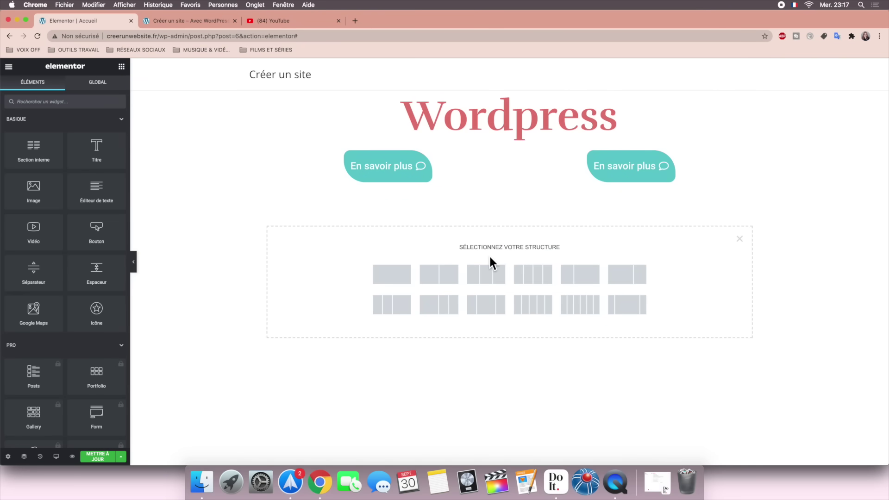
{"action": "left_click", "coordinate": [436, 283]}
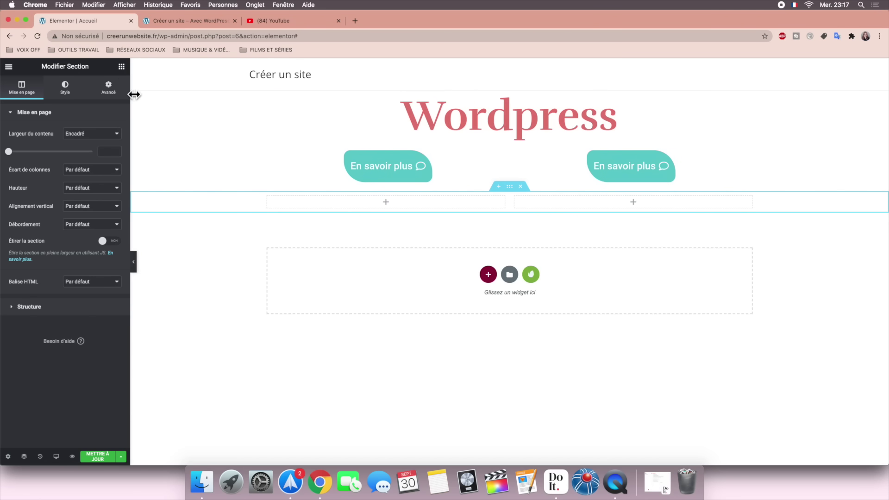
{"action": "left_click", "coordinate": [121, 67]}
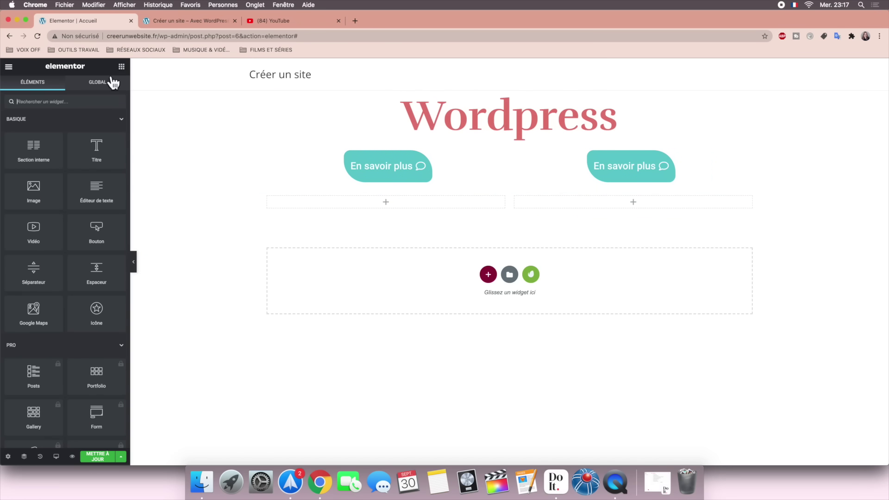
{"action": "left_click_drag", "start_coordinate": [40, 196], "coordinate": [347, 204]}
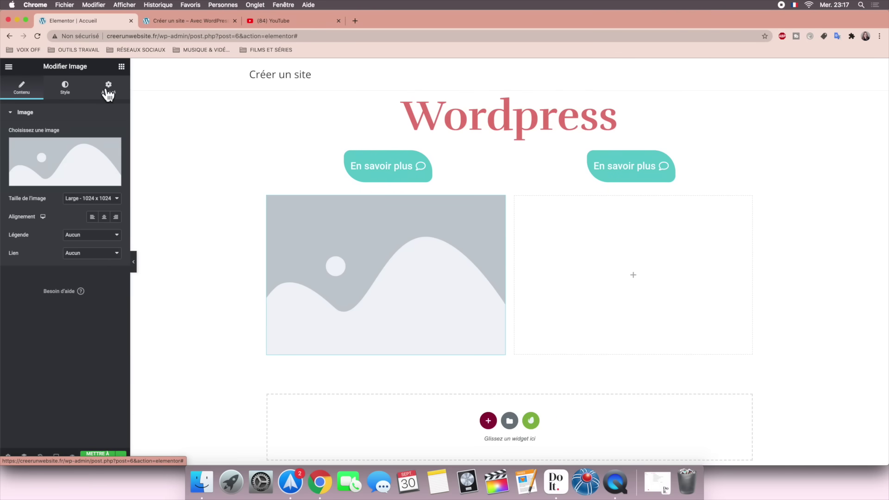
Step: Upload the pexels JPEG from the Téléchargements folder to the media library and insert it into the Image widget
{"action": "mouse_move", "coordinate": [29, 174]}
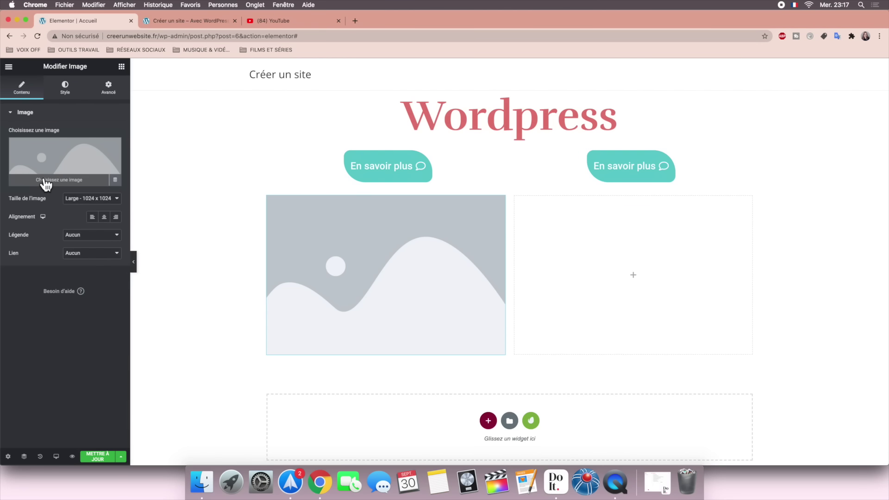
{"action": "left_click", "coordinate": [90, 179]}
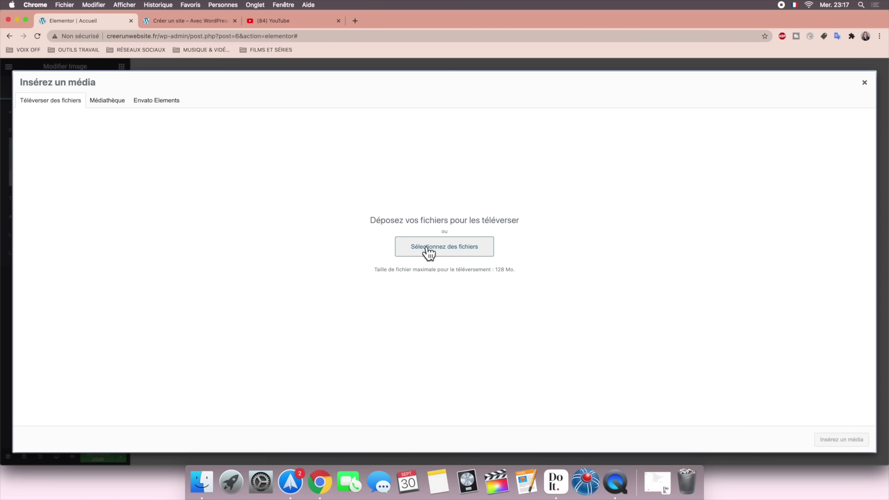
{"action": "left_click", "coordinate": [117, 105]}
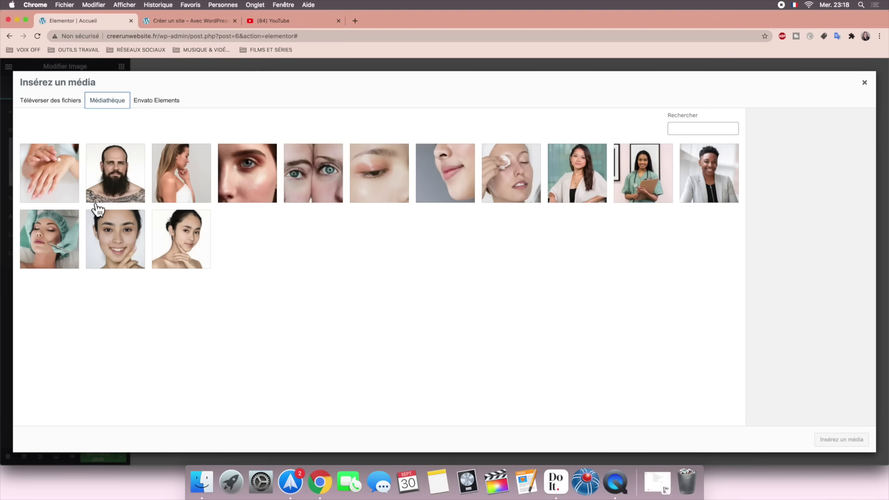
{"action": "left_click", "coordinate": [50, 102]}
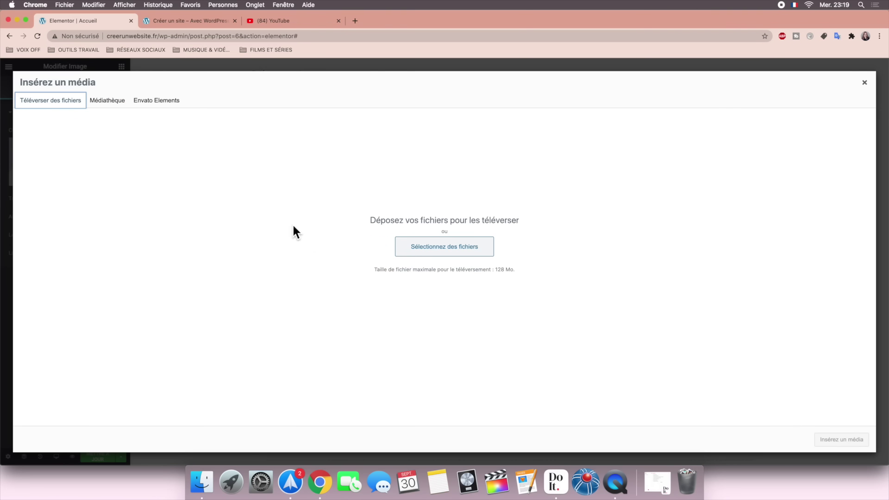
{"action": "left_click", "coordinate": [432, 252]}
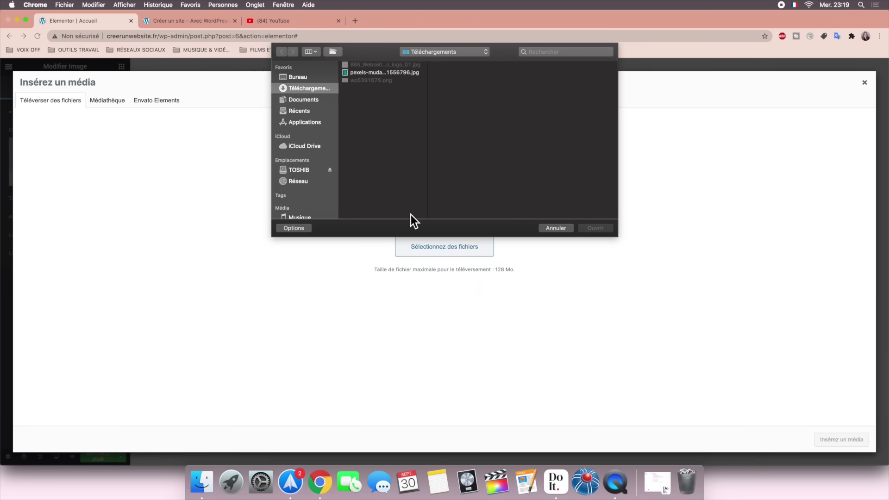
{"action": "left_click", "coordinate": [371, 74]}
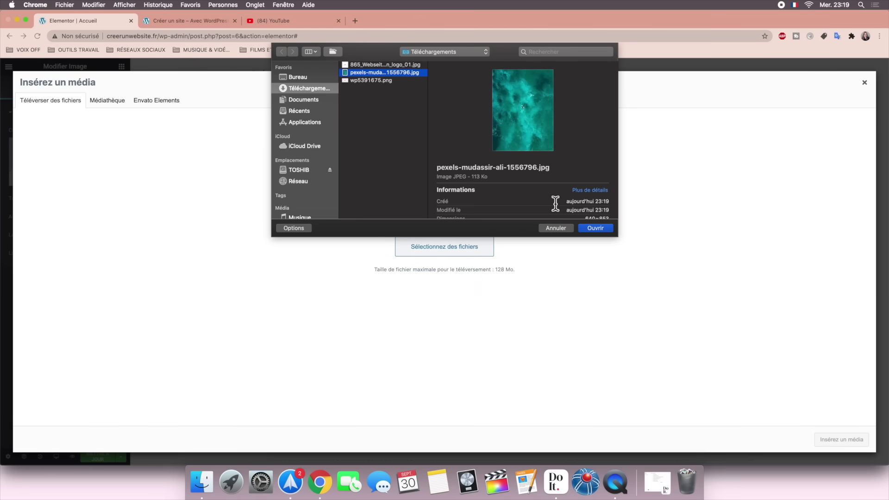
{"action": "left_click", "coordinate": [589, 230]}
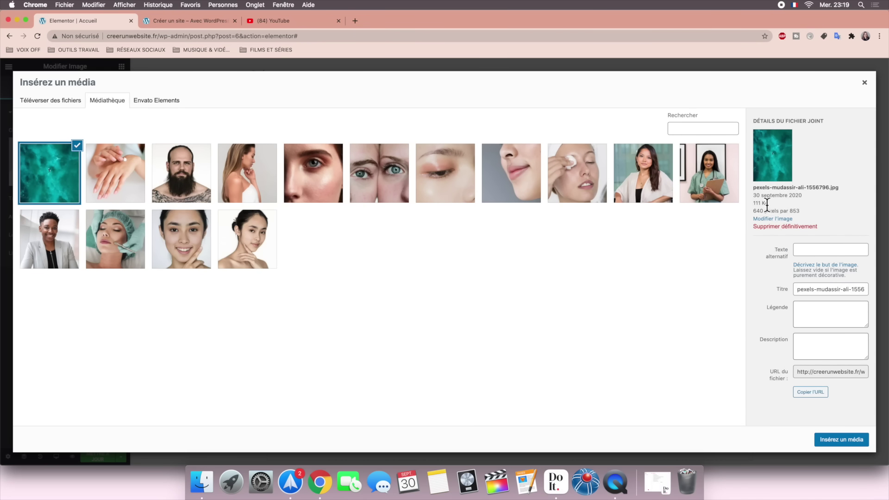
{"action": "left_click", "coordinate": [835, 439]}
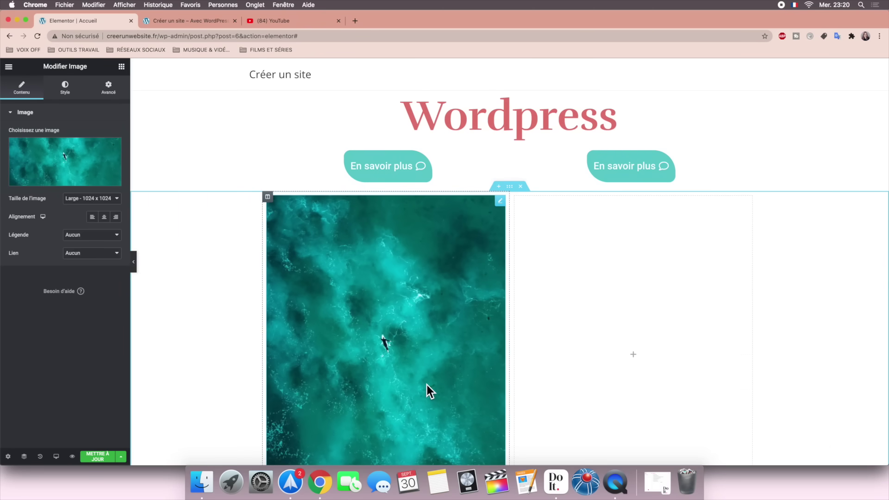
Step: Try the Medium Large and Medium - 300 x 300 preset sizes on the image
{"action": "scroll", "coordinate": [427, 385], "scroll_direction": "down", "scroll_amount": 3}
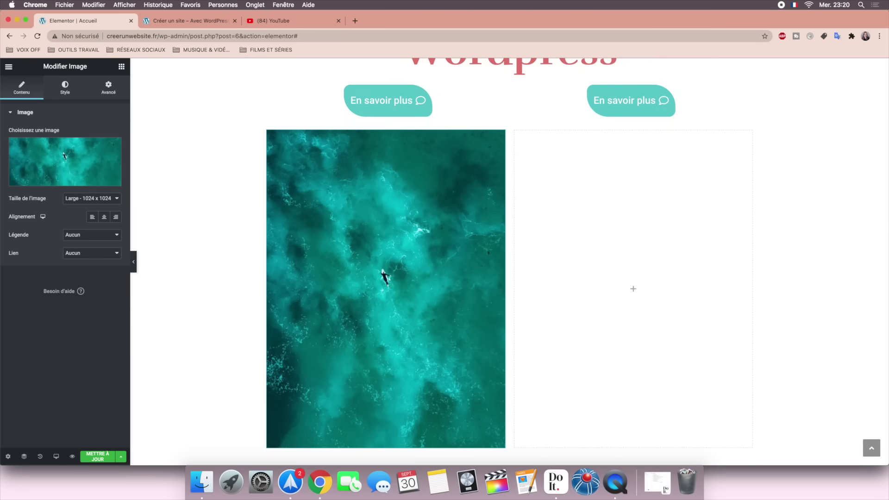
{"action": "left_click", "coordinate": [103, 198]}
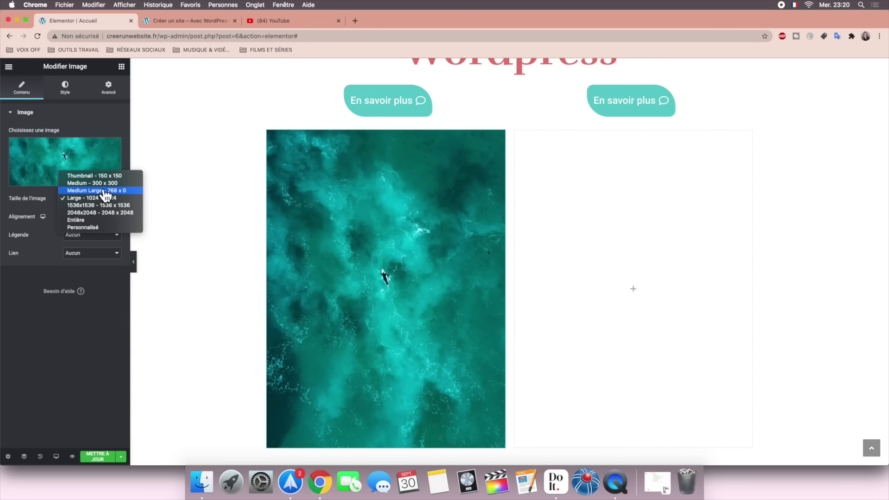
{"action": "left_click", "coordinate": [107, 191]}
{"action": "left_click", "coordinate": [117, 199]}
{"action": "left_click", "coordinate": [115, 190]}
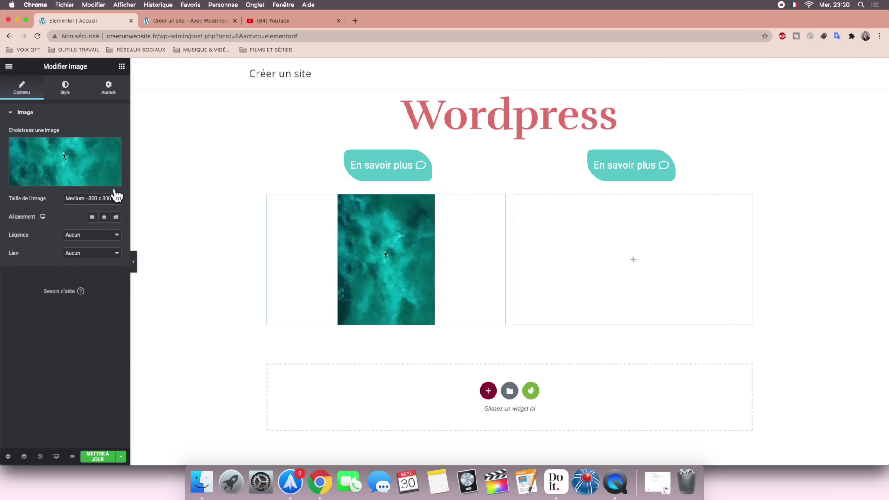
Step: Switch the image to a Personnalisé size and apply a width of 250 and a height of 50
{"action": "left_click", "coordinate": [116, 198]}
{"action": "left_click", "coordinate": [115, 242]}
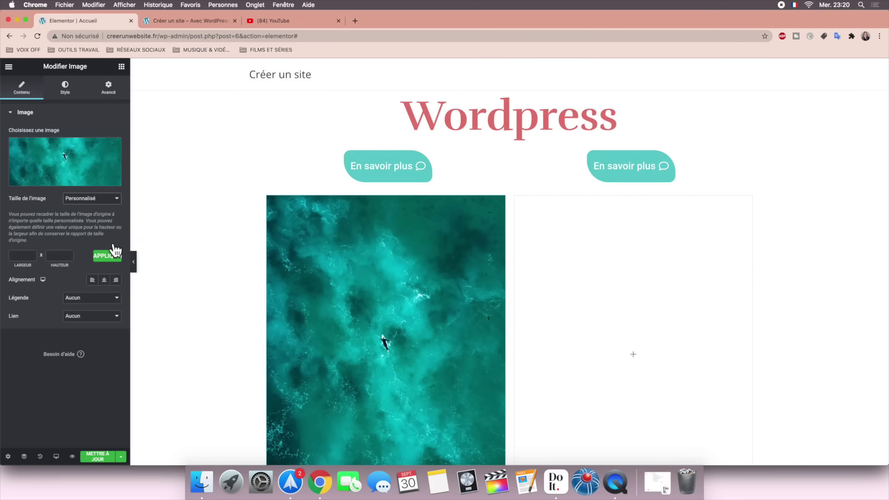
{"action": "left_click", "coordinate": [35, 262]}
{"action": "type", "text": "250"}
{"action": "key", "text": "Tab"}
{"action": "type", "text": "50"}
{"action": "left_click", "coordinate": [102, 257]}
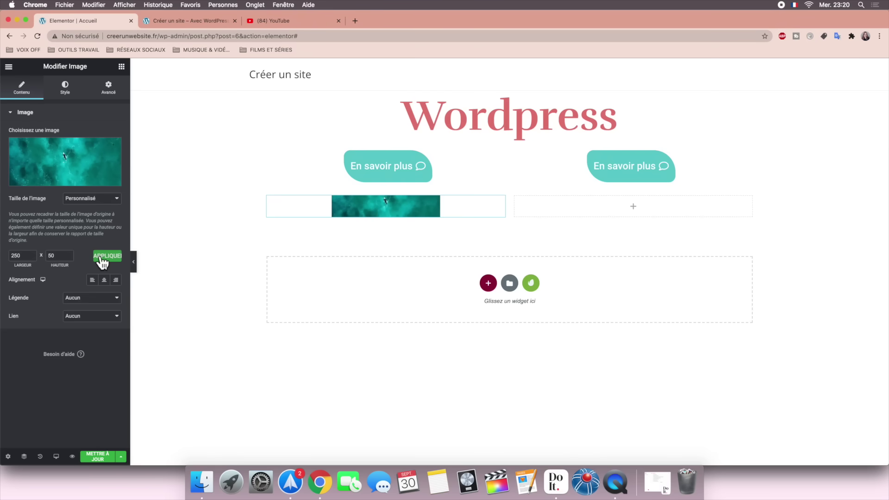
Step: Change the image's custom height to 250, apply it and centre the image in its column
{"action": "left_click", "coordinate": [59, 256]}
{"action": "key", "text": "BackSpace"}
{"action": "key", "text": "BackSpace"}
{"action": "type", "text": "250"}
{"action": "left_click", "coordinate": [109, 259]}
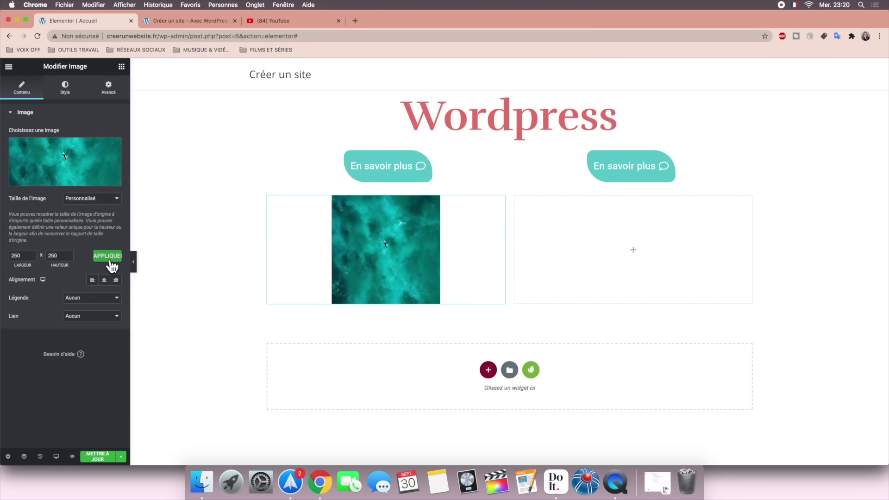
{"action": "left_click", "coordinate": [105, 280]}
Step: Style the image with a width of 64, a maximum width of 63 and a normal opacity of 1
{"action": "left_click", "coordinate": [67, 87]}
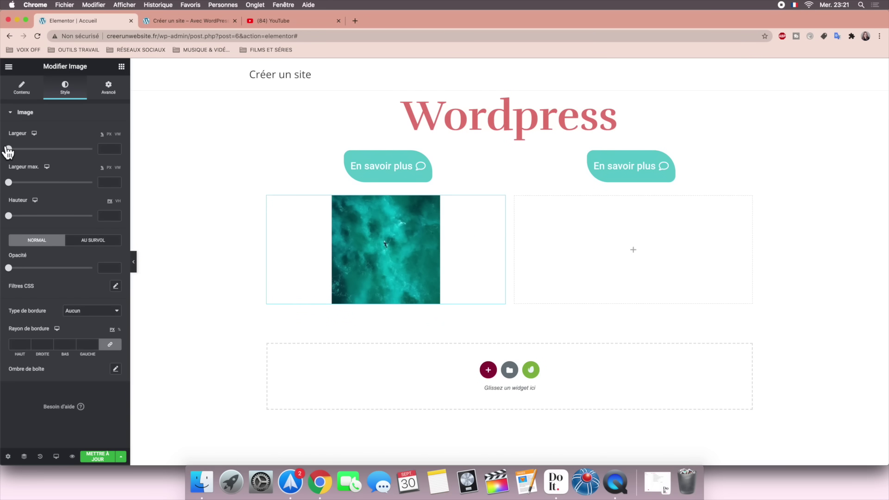
{"action": "left_click_drag", "start_coordinate": [8, 148], "coordinate": [62, 149]}
{"action": "left_click_drag", "start_coordinate": [9, 182], "coordinate": [61, 183]}
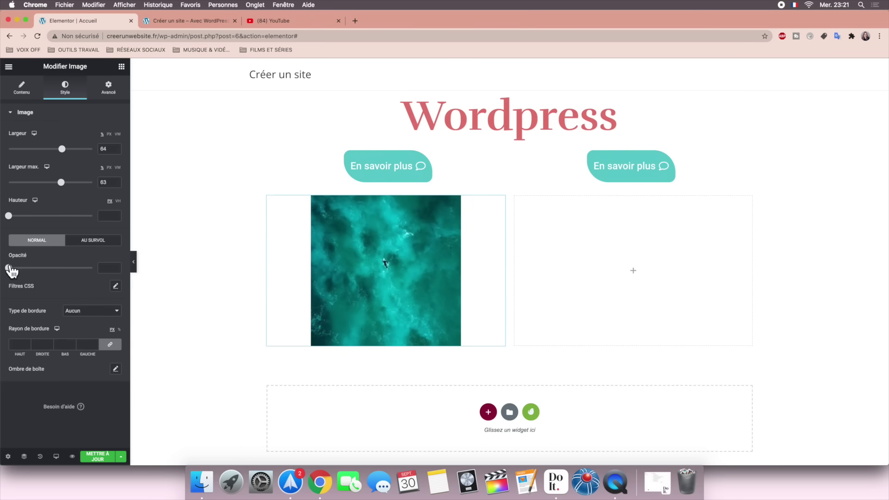
{"action": "left_click_drag", "start_coordinate": [8, 268], "coordinate": [138, 242]}
Step: Adjust the image's opacity for the Au survol state and return to its Normal state settings
{"action": "left_click", "coordinate": [87, 247]}
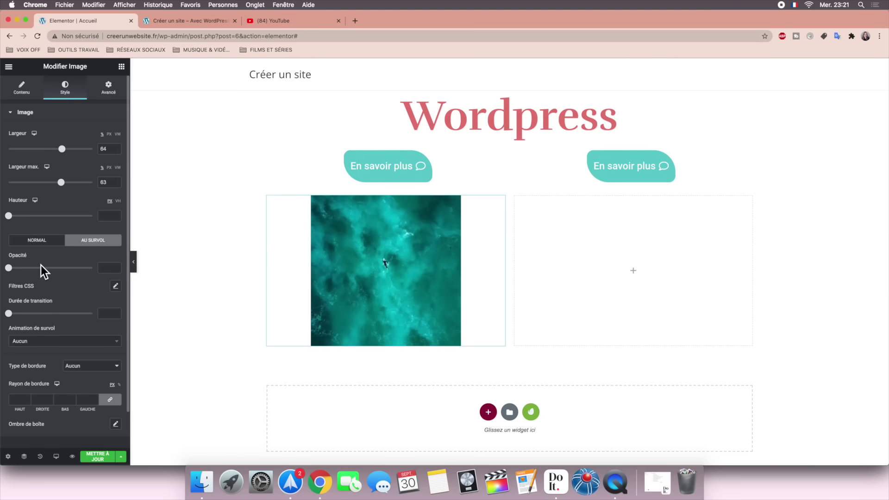
{"action": "left_click_drag", "start_coordinate": [9, 268], "coordinate": [68, 267]}
{"action": "left_click", "coordinate": [36, 240]}
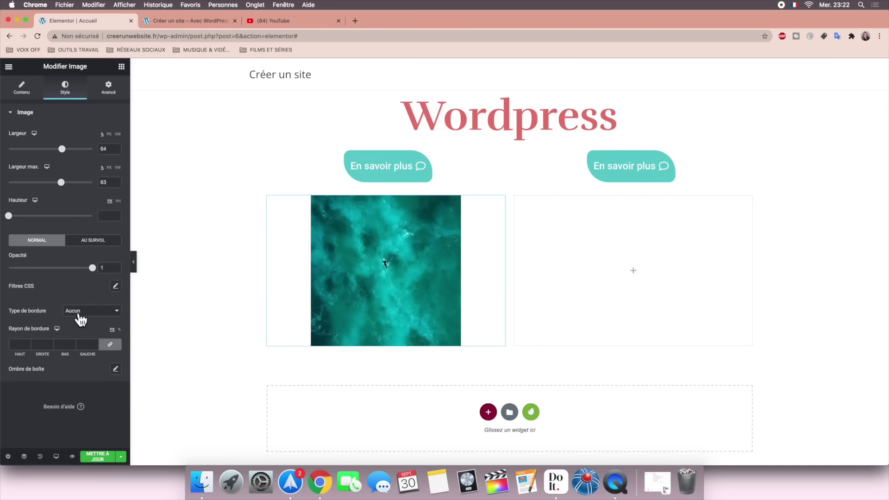
Step: Round the image's corners with a border radius of 15 on all sides and preview the page without the editing panel
{"action": "left_click", "coordinate": [81, 319]}
{"action": "left_click", "coordinate": [81, 310]}
{"action": "left_click", "coordinate": [19, 344]}
{"action": "type", "text": "15"}
{"action": "left_click", "coordinate": [134, 267]}
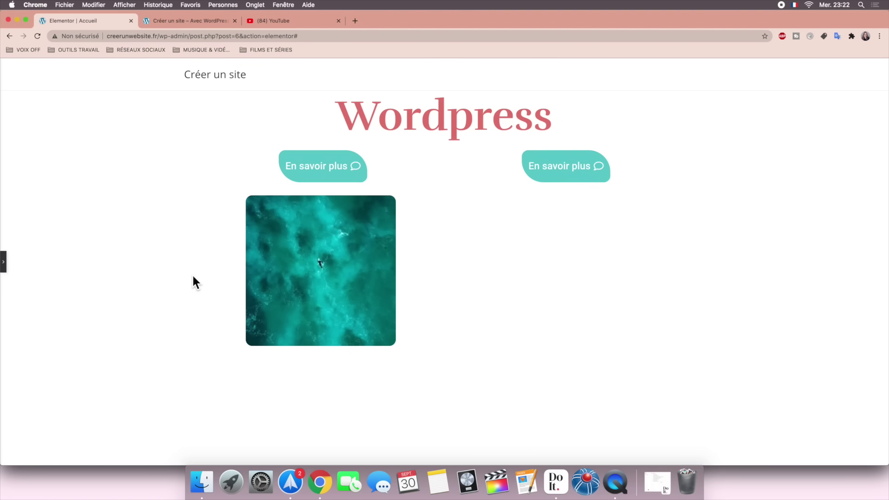
{"action": "left_click", "coordinate": [3, 262]}
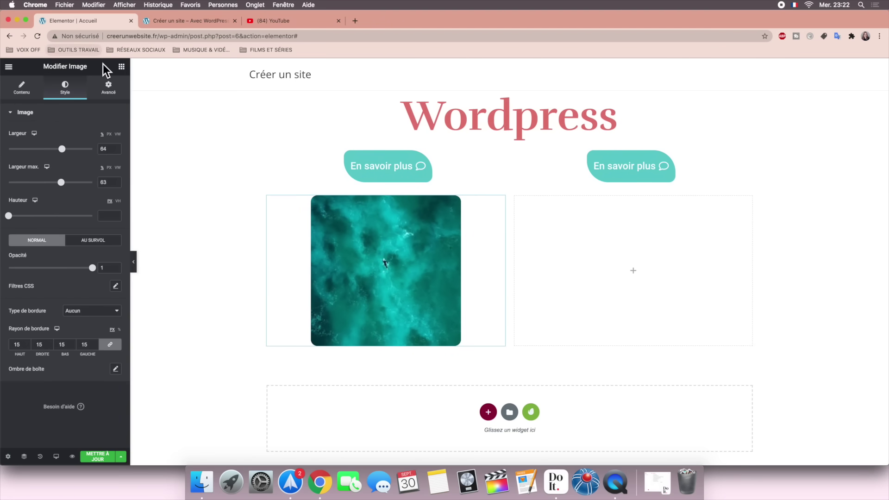
Step: Add a Compteur widget to the empty second column beside the image
{"action": "left_click", "coordinate": [121, 67]}
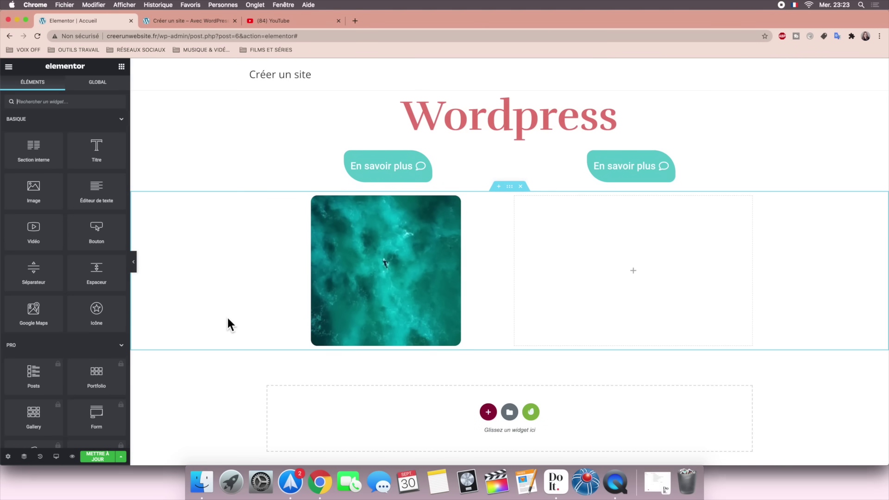
{"action": "scroll", "coordinate": [88, 273], "scroll_direction": "down", "scroll_amount": 15}
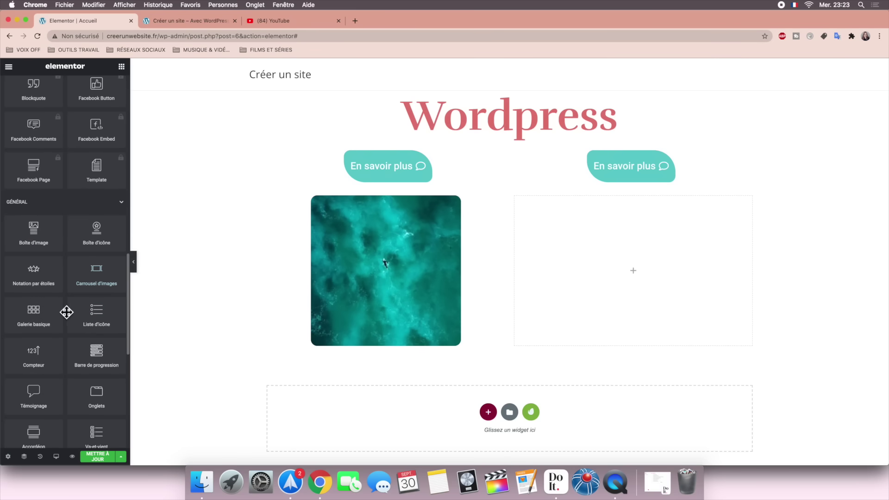
{"action": "scroll", "coordinate": [95, 354], "scroll_direction": "down", "scroll_amount": 2}
{"action": "scroll", "coordinate": [95, 353], "scroll_direction": "down", "scroll_amount": 2}
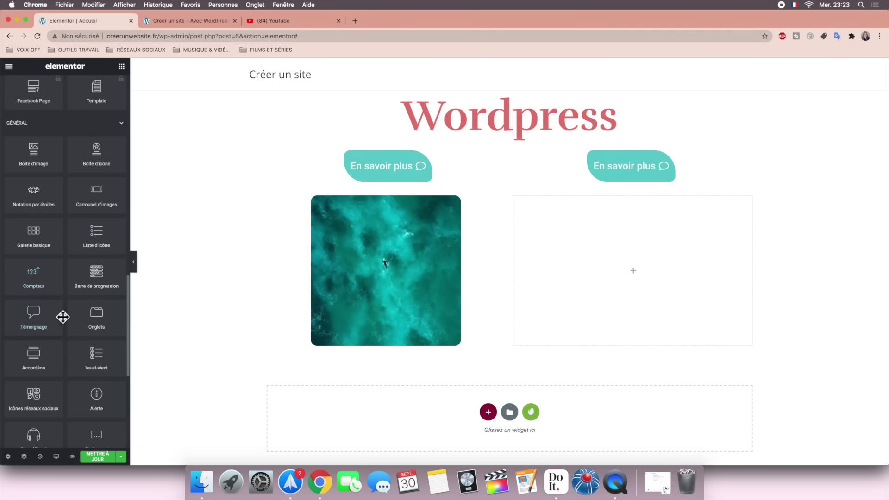
{"action": "scroll", "coordinate": [55, 368], "scroll_direction": "down", "scroll_amount": 3}
{"action": "scroll", "coordinate": [56, 368], "scroll_direction": "up", "scroll_amount": 10}
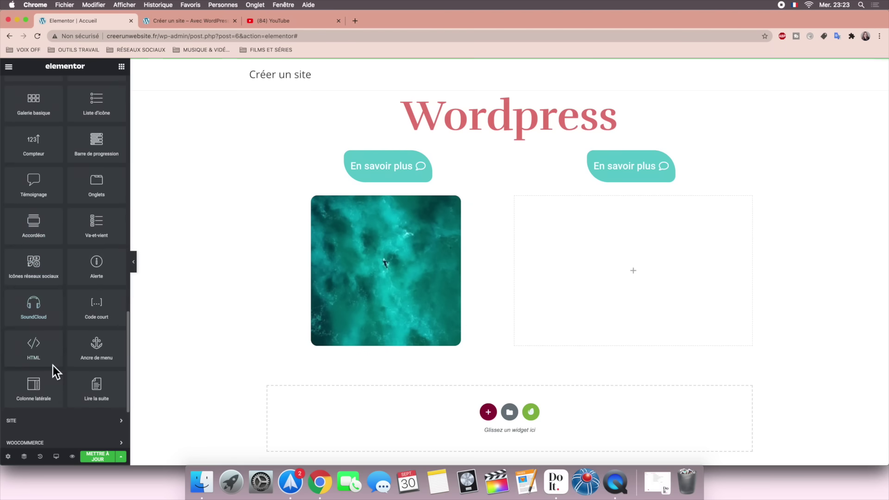
{"action": "scroll", "coordinate": [54, 370], "scroll_direction": "down", "scroll_amount": 5}
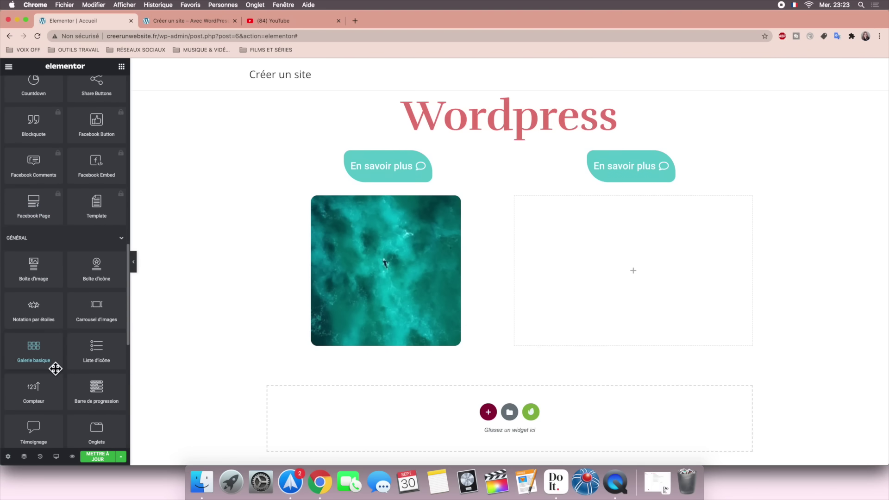
{"action": "left_click_drag", "start_coordinate": [45, 362], "coordinate": [642, 258]}
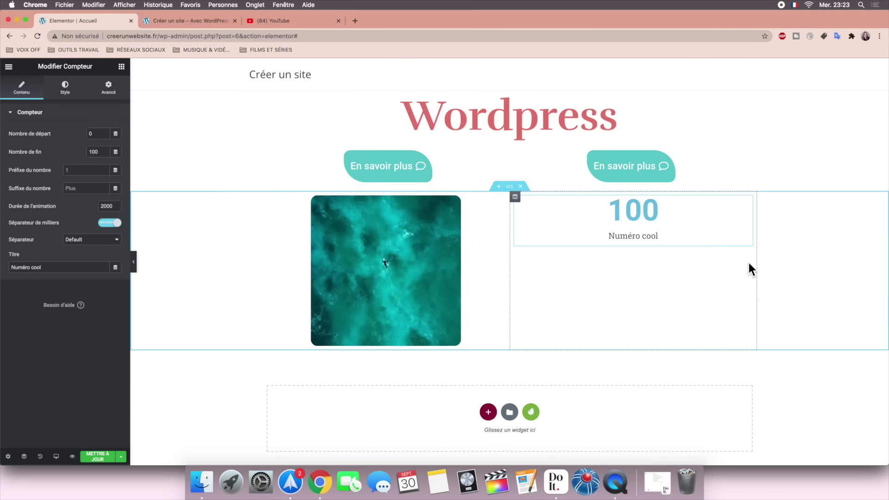
Step: Place an Icône widget below the counter in the second column and look through its style and content settings
{"action": "left_click", "coordinate": [121, 66]}
{"action": "scroll", "coordinate": [102, 340], "scroll_direction": "down", "scroll_amount": 1}
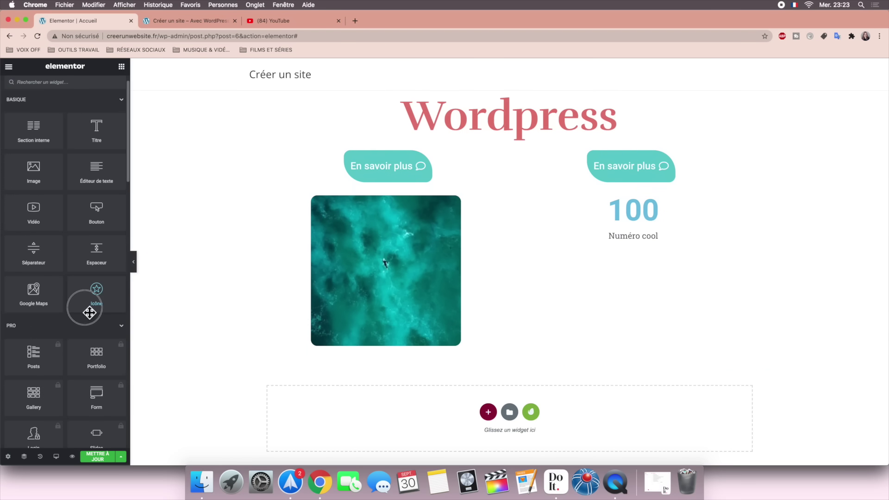
{"action": "left_click_drag", "start_coordinate": [89, 313], "coordinate": [619, 244]}
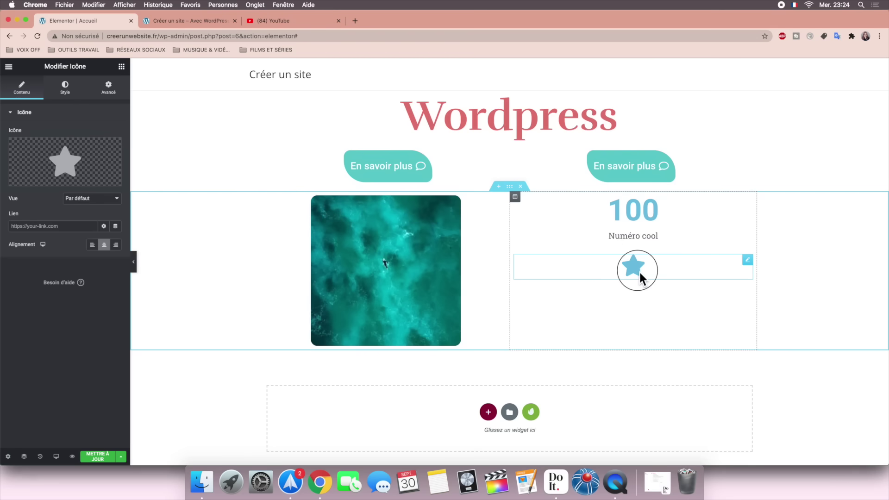
{"action": "left_click", "coordinate": [55, 92]}
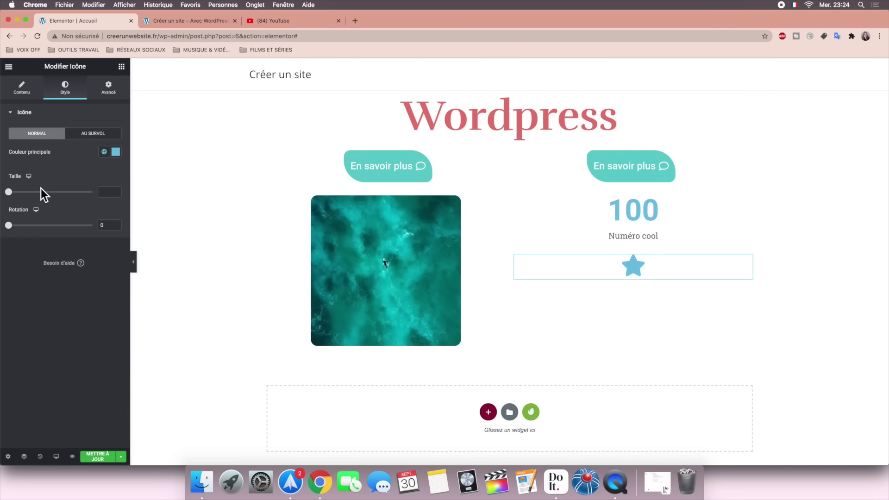
{"action": "left_click", "coordinate": [12, 88]}
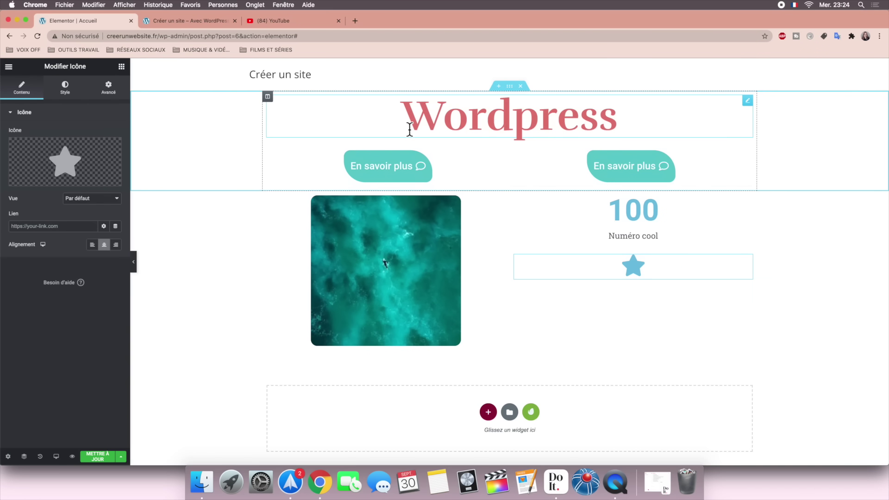
Step: Open the settings of the section holding the "Wordpress" heading and set its content width to Pleine largeur
{"action": "left_click", "coordinate": [509, 88]}
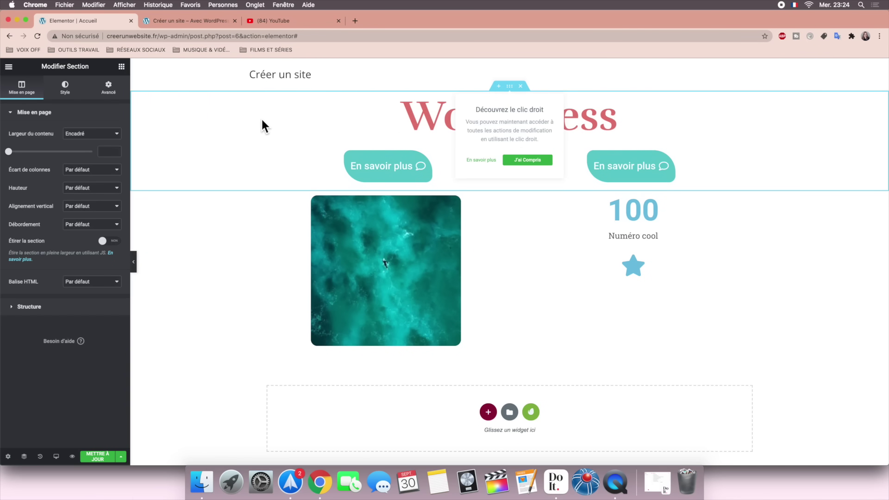
{"action": "right_click", "coordinate": [213, 115]}
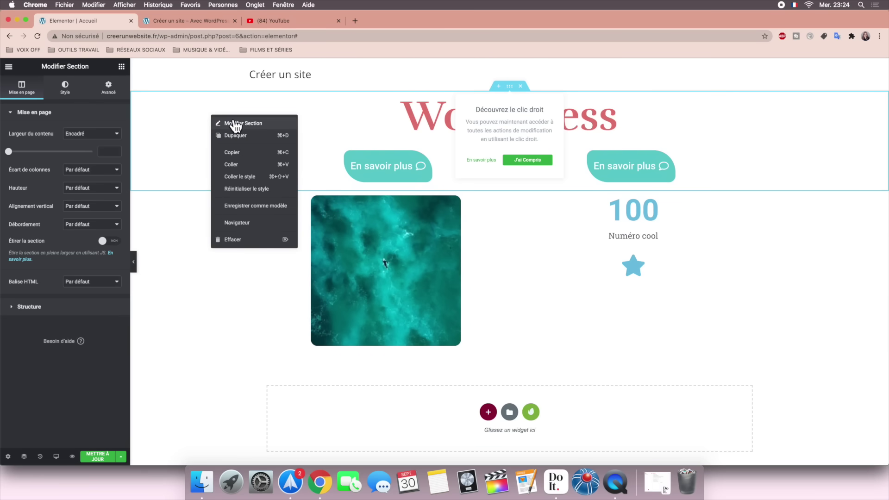
{"action": "left_click", "coordinate": [231, 124]}
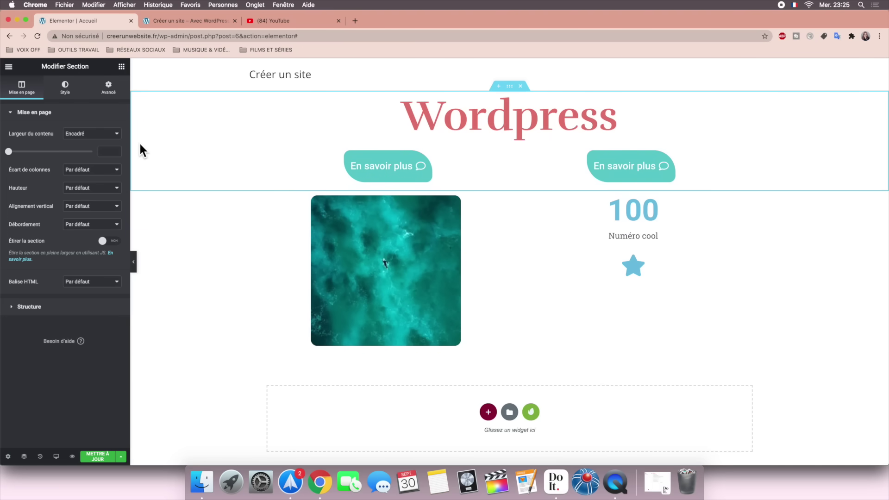
{"action": "left_click", "coordinate": [110, 135]}
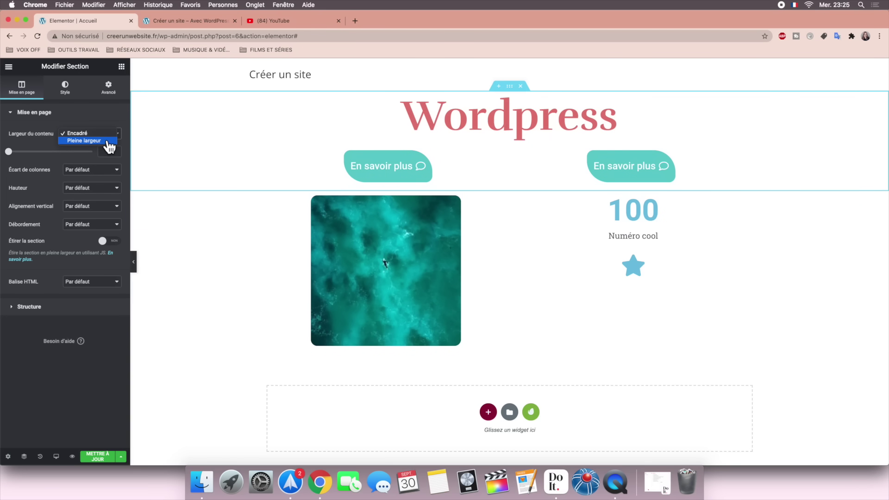
{"action": "left_click", "coordinate": [85, 140]}
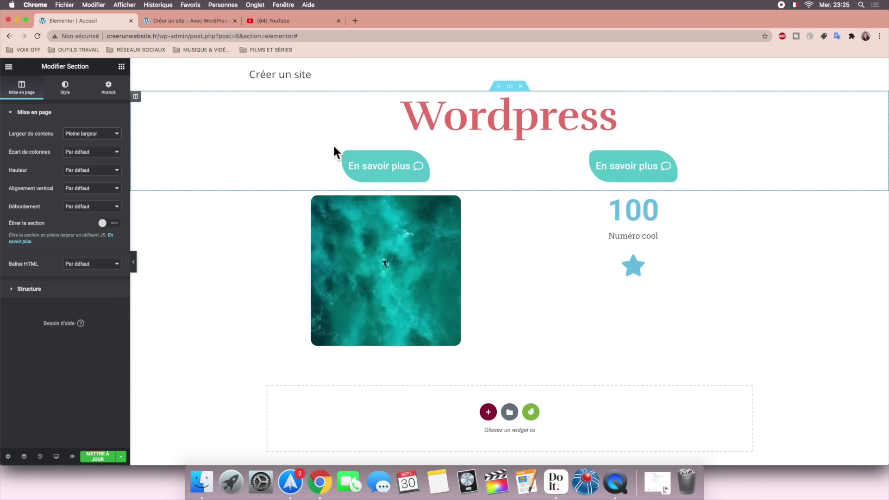
Step: Set the heading section's content width to Encadré with a width of 1512
{"action": "left_click", "coordinate": [105, 135]}
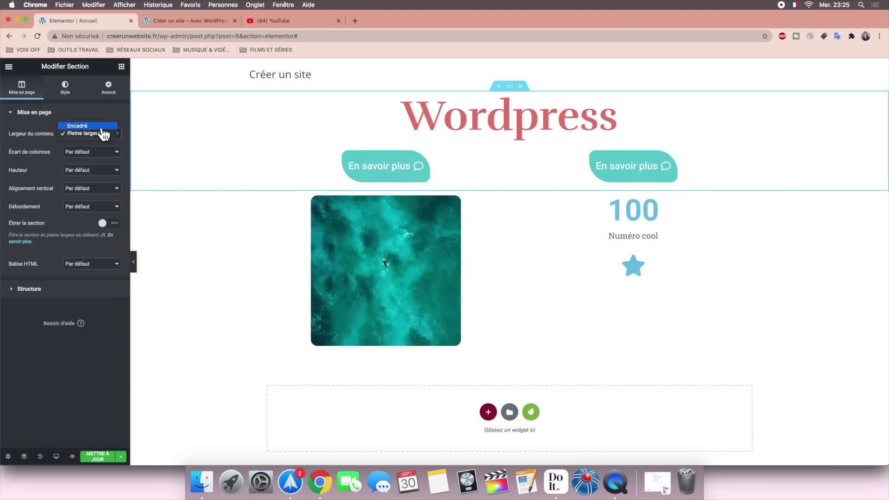
{"action": "left_click", "coordinate": [103, 124]}
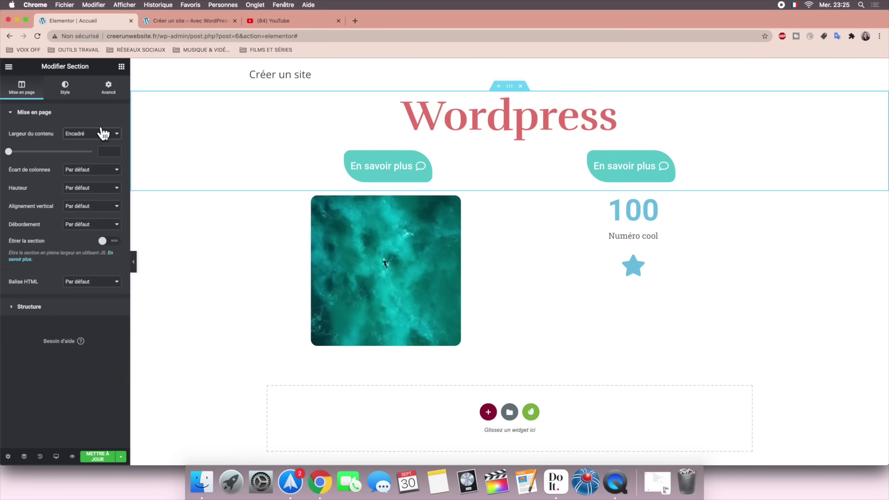
{"action": "left_click_drag", "start_coordinate": [8, 152], "coordinate": [85, 160]}
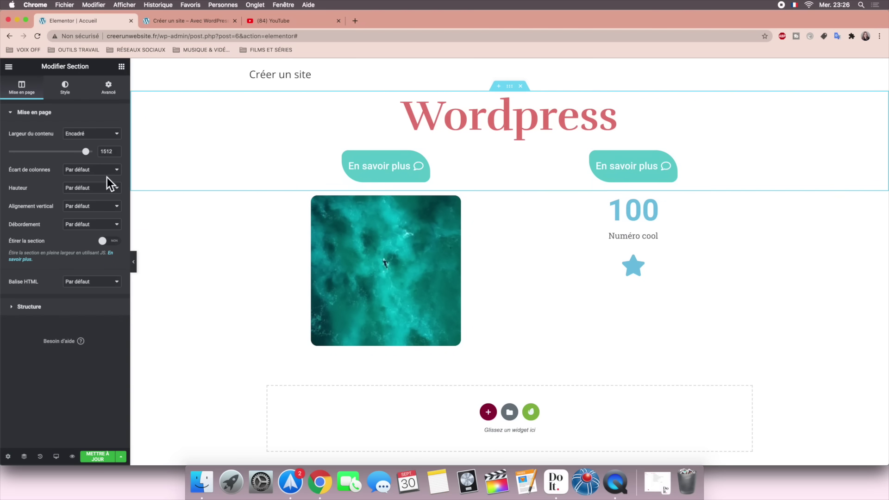
Step: Try the section height as Adapté à l'écran, followed by Hauteur min. with a minimum height of 564 px
{"action": "left_click", "coordinate": [96, 186]}
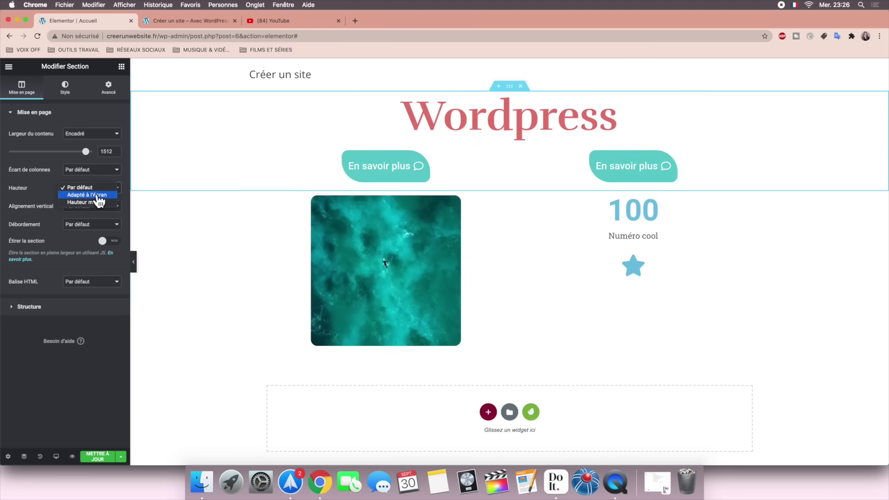
{"action": "left_click", "coordinate": [97, 195]}
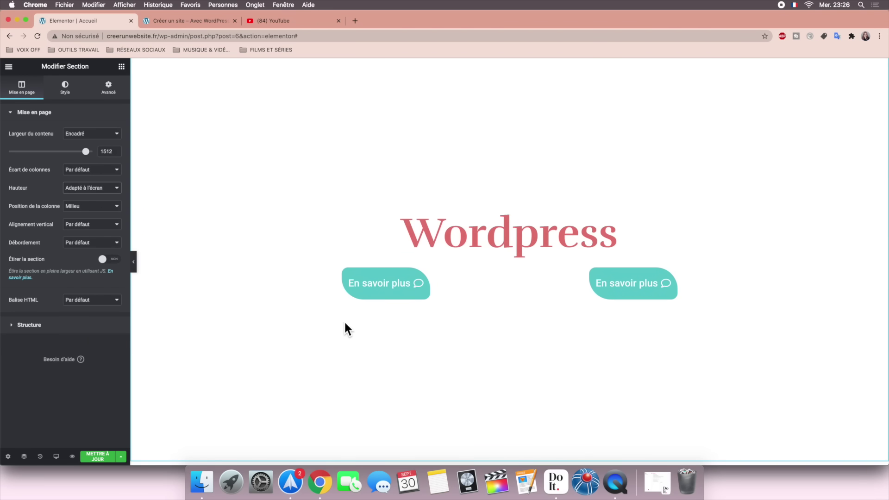
{"action": "left_click", "coordinate": [104, 191]}
{"action": "left_click", "coordinate": [104, 194]}
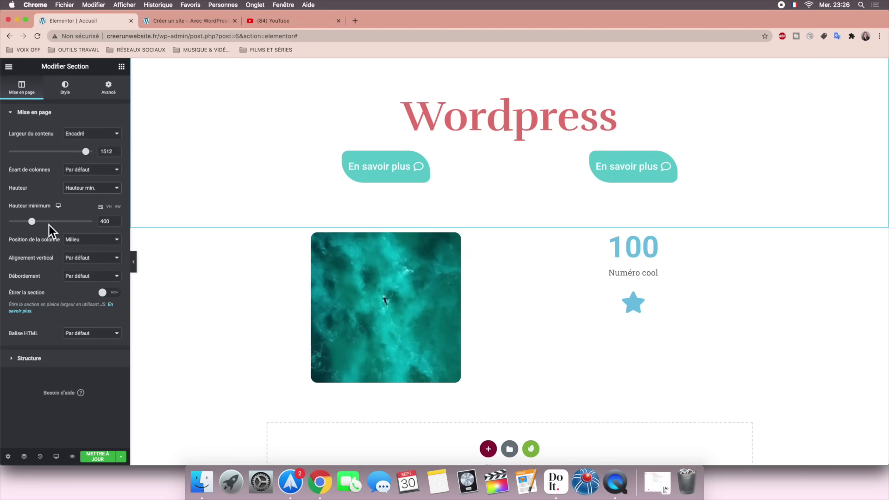
{"action": "mouse_move", "coordinate": [32, 221]}
{"action": "left_mouse_down"}
{"action": "mouse_move", "coordinate": [116, 220]}
{"action": "mouse_move", "coordinate": [44, 223]}
{"action": "left_mouse_up"}
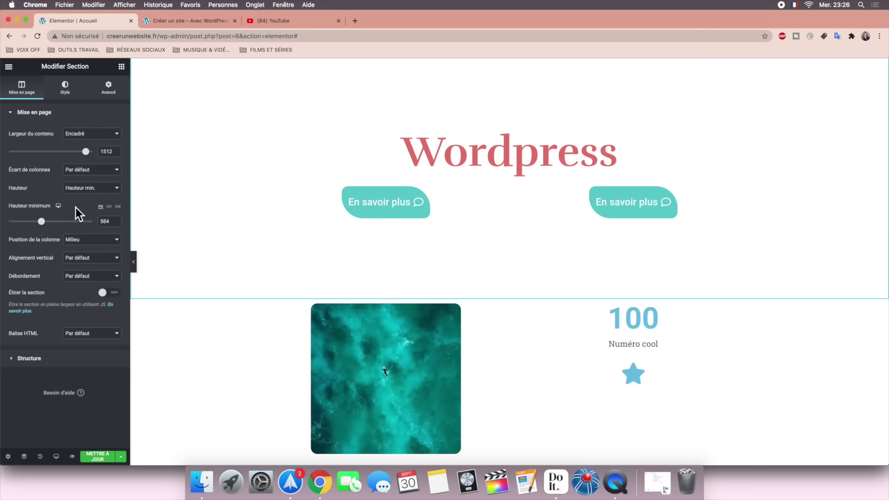
Step: Set the heading section's height to Adapté à l'écran and look over the page below it
{"action": "left_click", "coordinate": [92, 189]}
{"action": "left_click", "coordinate": [93, 180]}
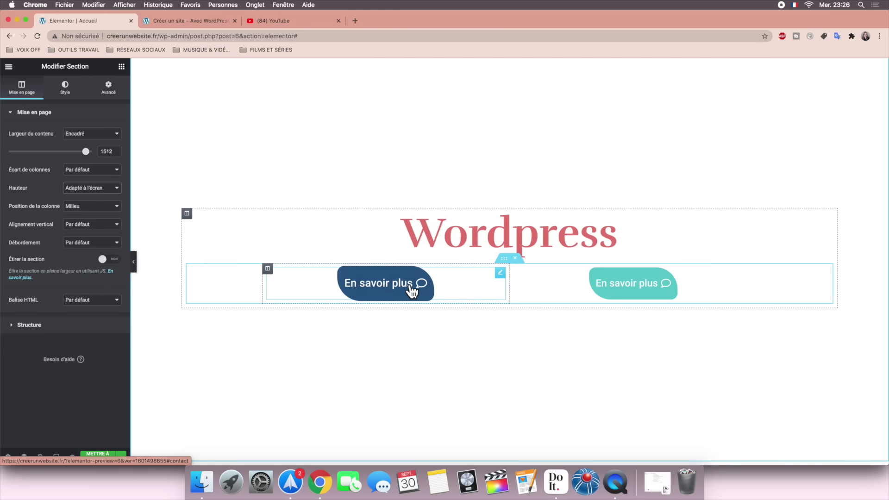
{"action": "scroll", "coordinate": [448, 303], "scroll_direction": "down", "scroll_amount": 6}
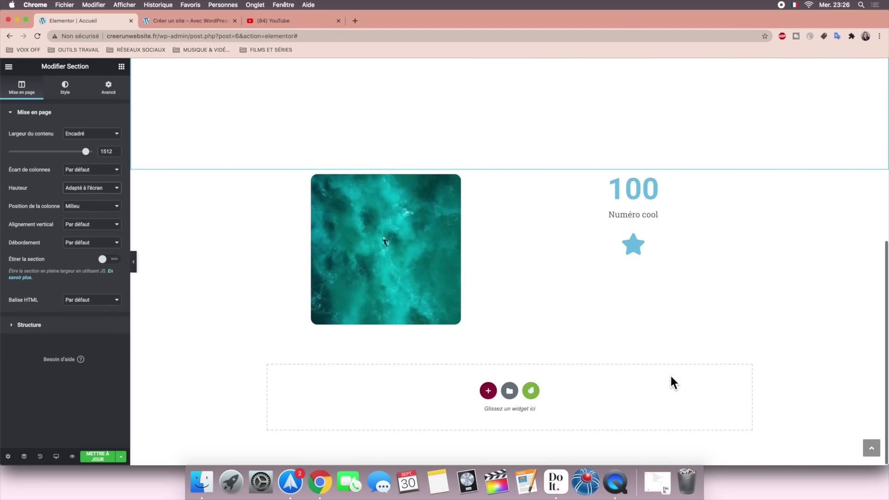
{"action": "left_click", "coordinate": [91, 188]}
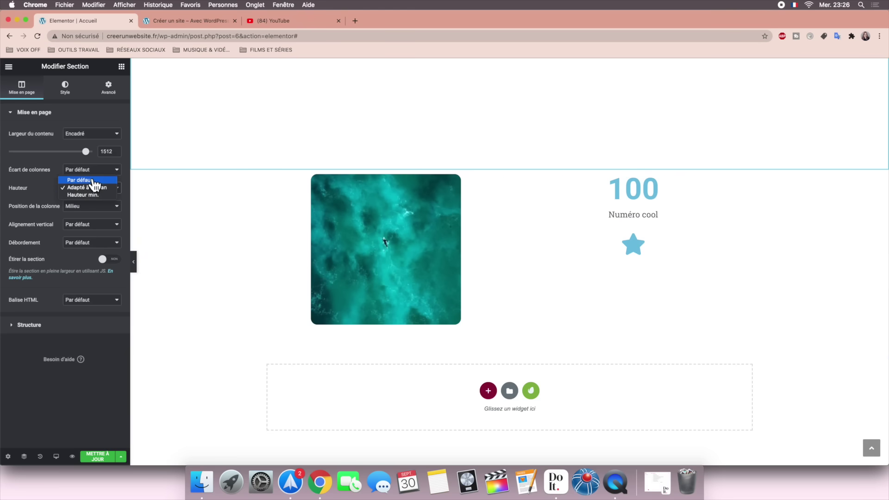
{"action": "left_click", "coordinate": [319, 144]}
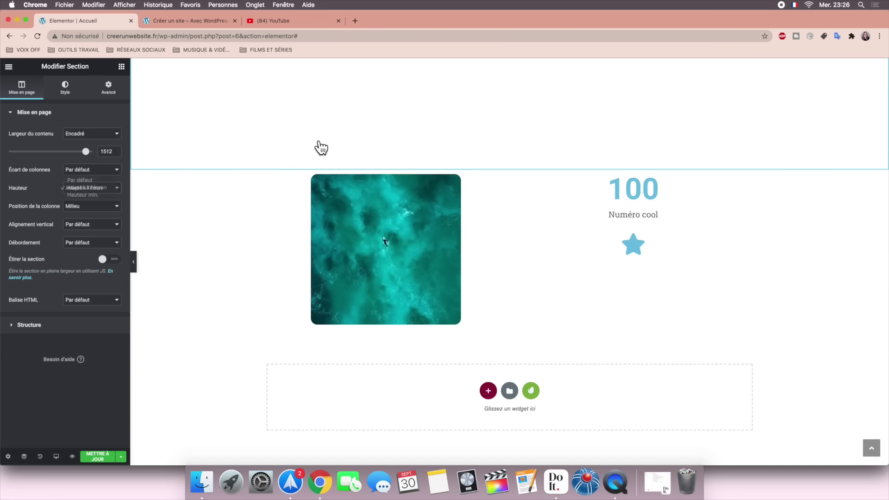
{"action": "scroll", "coordinate": [319, 145], "scroll_direction": "up", "scroll_amount": 7}
{"action": "scroll", "coordinate": [321, 147], "scroll_direction": "down", "scroll_amount": 1}
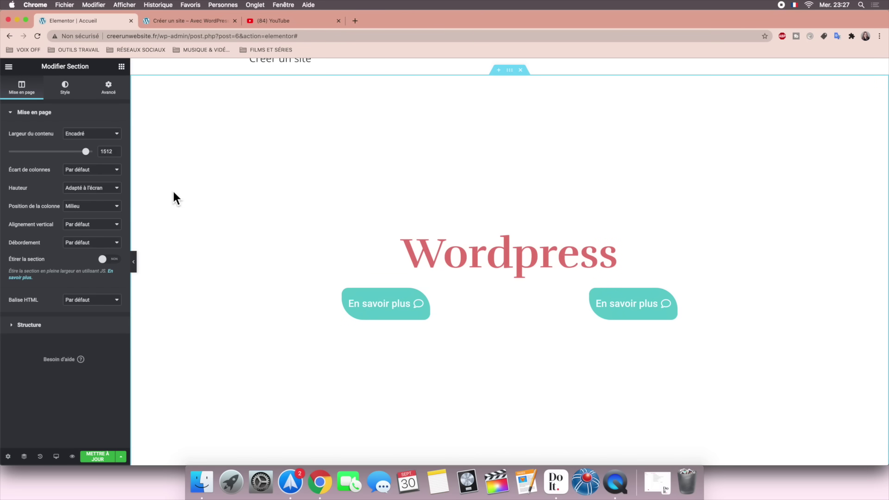
Step: Try the column position Haut for the section and return it to Milieu
{"action": "left_click", "coordinate": [112, 206]}
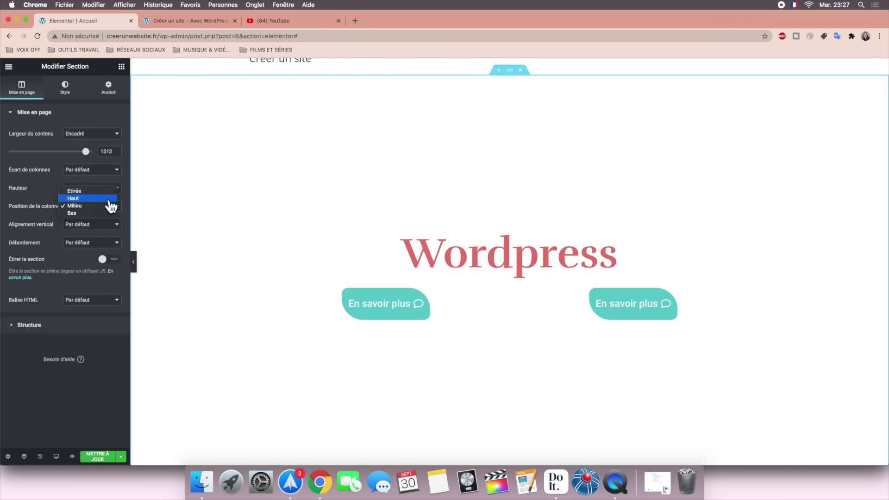
{"action": "left_click", "coordinate": [109, 199]}
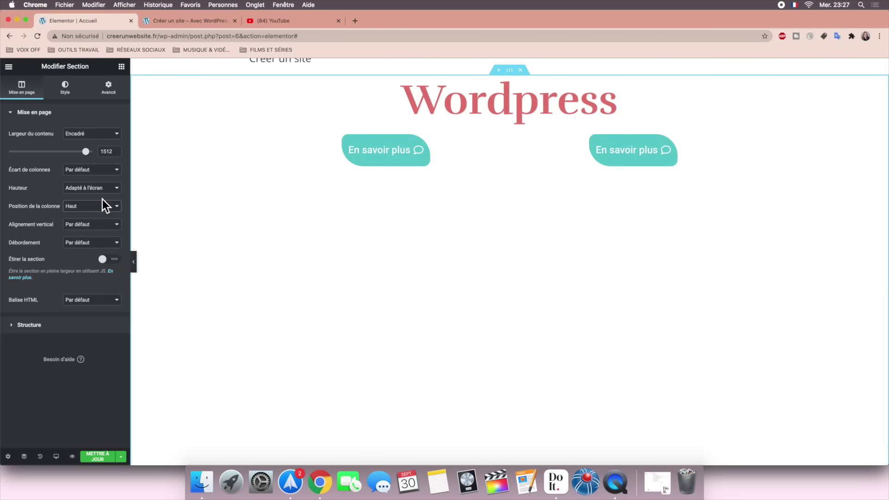
{"action": "left_click", "coordinate": [102, 210]}
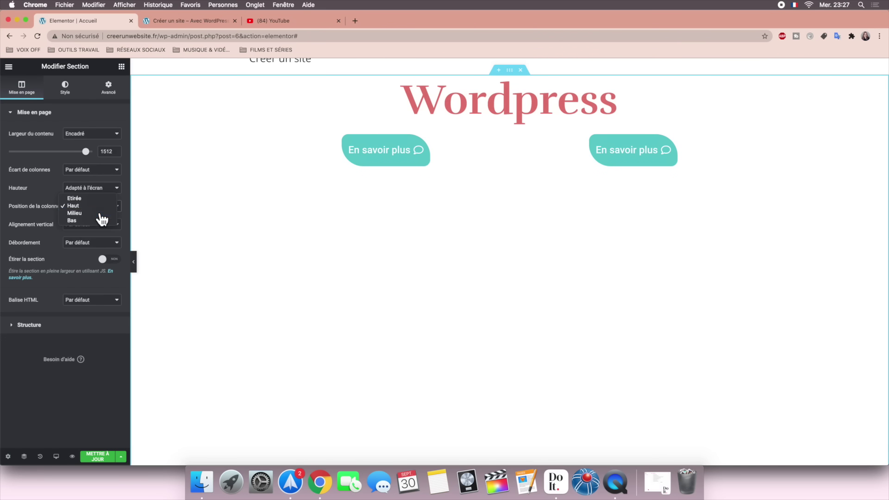
{"action": "left_click", "coordinate": [101, 215]}
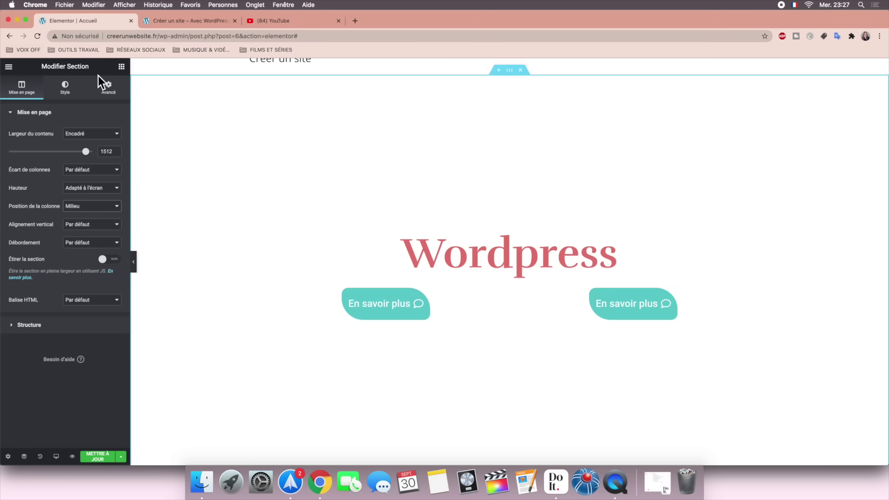
Step: Give the heading section a Classique background in bright blue, #002AFF
{"action": "left_click", "coordinate": [80, 95]}
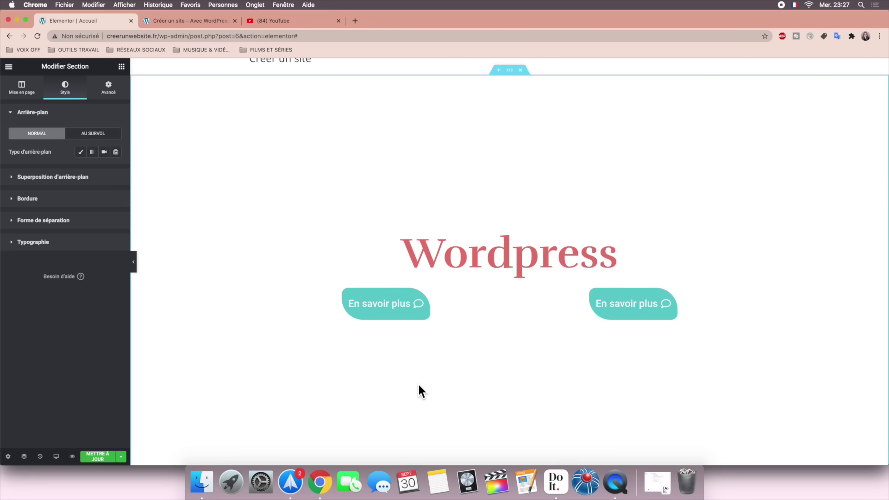
{"action": "left_click", "coordinate": [80, 153]}
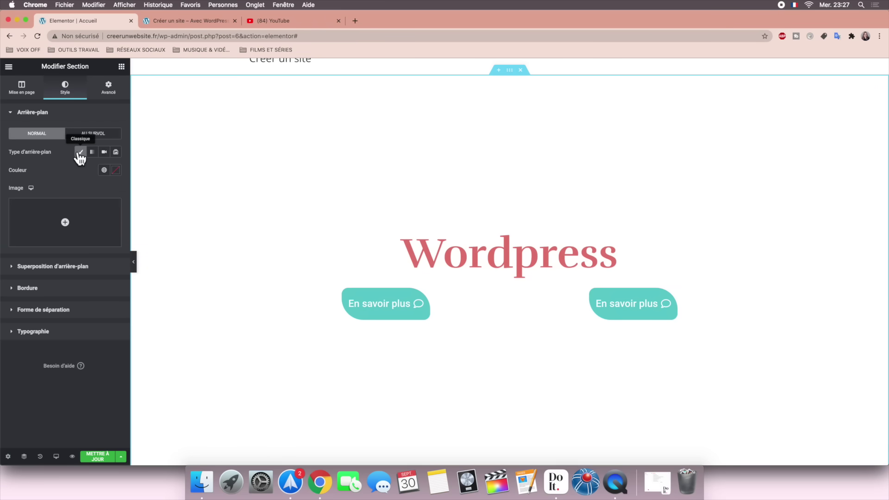
{"action": "left_click", "coordinate": [116, 170]}
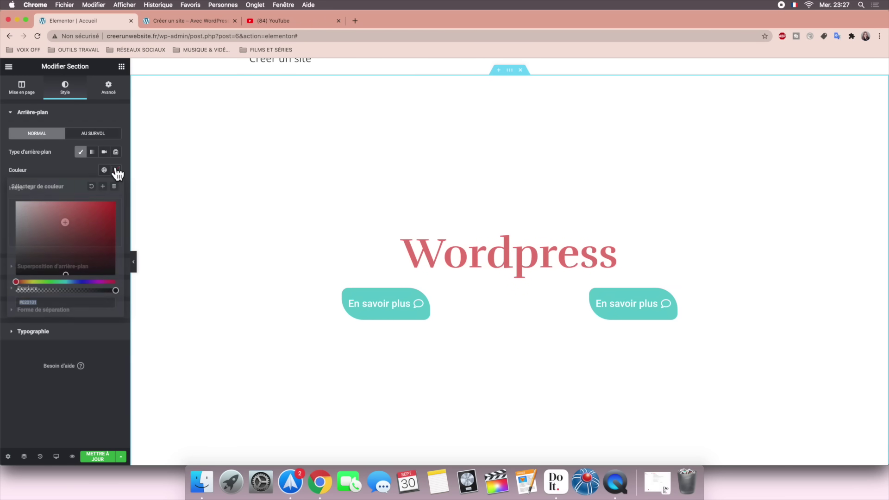
{"action": "left_click", "coordinate": [79, 281]}
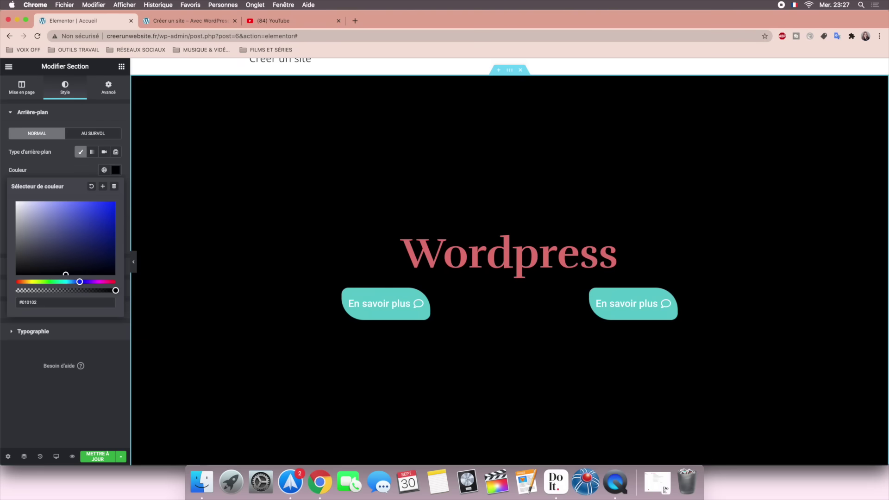
{"action": "left_click", "coordinate": [61, 243]}
{"action": "left_click", "coordinate": [108, 200]}
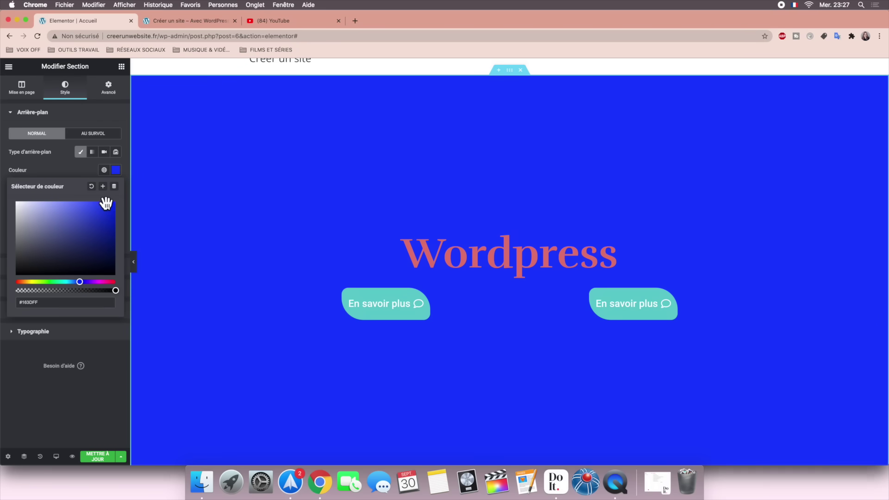
{"action": "left_click_drag", "start_coordinate": [109, 196], "coordinate": [118, 299]}
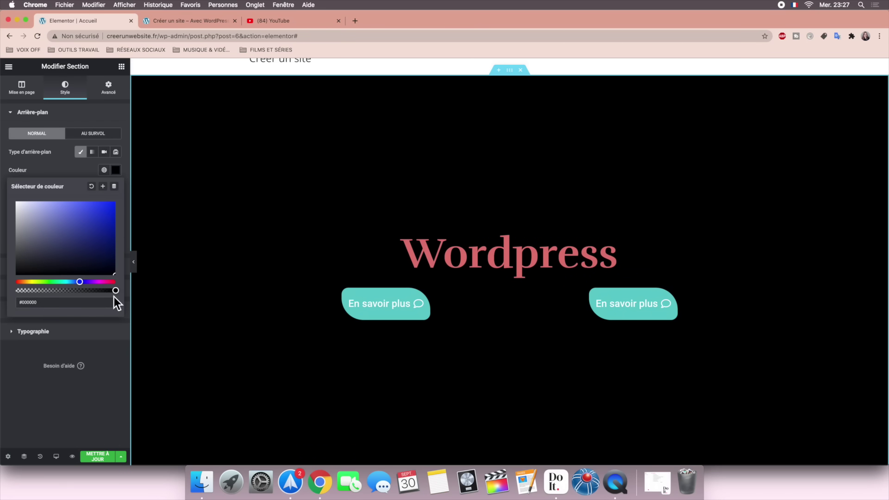
{"action": "left_click", "coordinate": [115, 291]}
{"action": "mouse_move", "coordinate": [114, 291]}
{"action": "left_mouse_down"}
{"action": "mouse_move", "coordinate": [69, 292]}
{"action": "mouse_move", "coordinate": [125, 298]}
{"action": "left_mouse_up"}
{"action": "left_click_drag", "start_coordinate": [100, 202], "coordinate": [141, 190]}
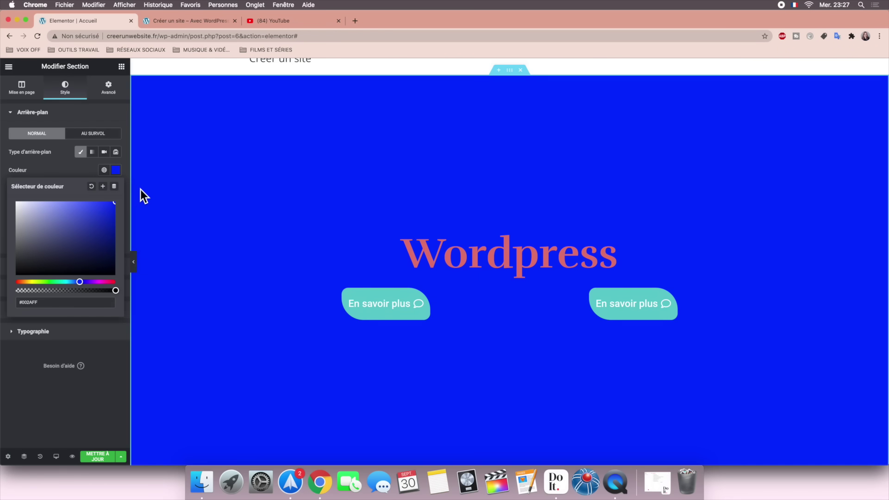
{"action": "left_click", "coordinate": [119, 171]}
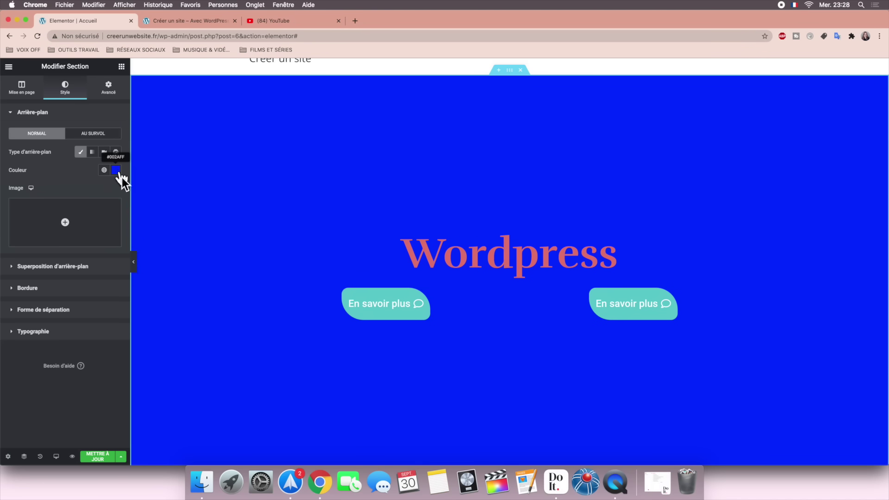
Step: Change the section background to a gradient with colour locations 17 and 86 and an angle of 110
{"action": "left_click", "coordinate": [95, 152]}
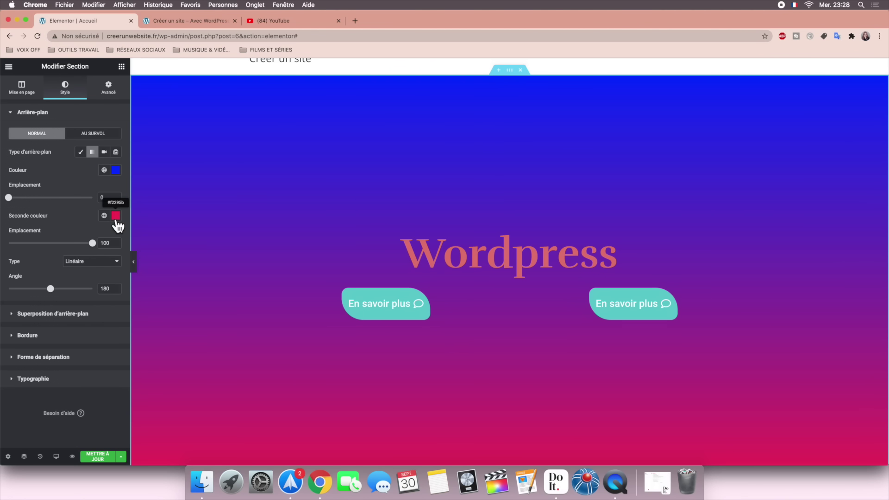
{"action": "left_click_drag", "start_coordinate": [9, 198], "coordinate": [23, 197]}
{"action": "mouse_move", "coordinate": [92, 243]}
{"action": "left_mouse_down"}
{"action": "mouse_move", "coordinate": [66, 249]}
{"action": "mouse_move", "coordinate": [79, 251]}
{"action": "left_mouse_up"}
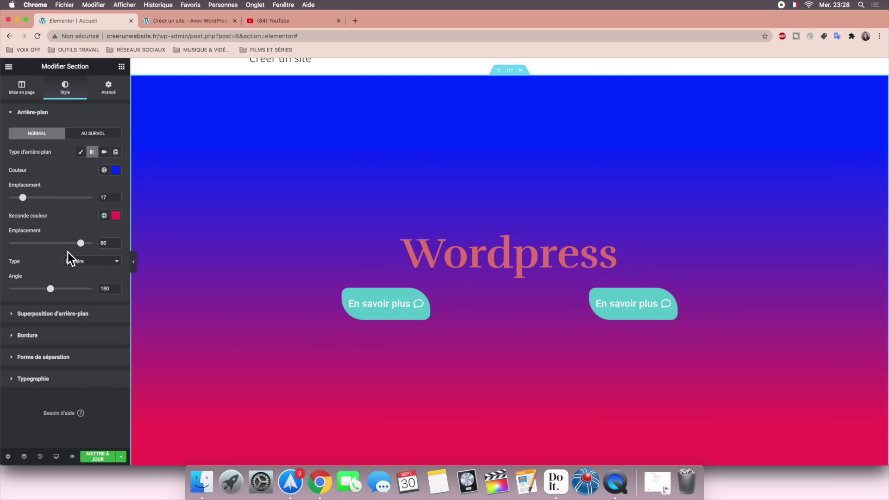
{"action": "left_click_drag", "start_coordinate": [52, 290], "coordinate": [33, 289]}
Step: Try the Radial gradient type on the section background and return it to Linéaire
{"action": "left_click", "coordinate": [98, 267]}
{"action": "left_click", "coordinate": [95, 267]}
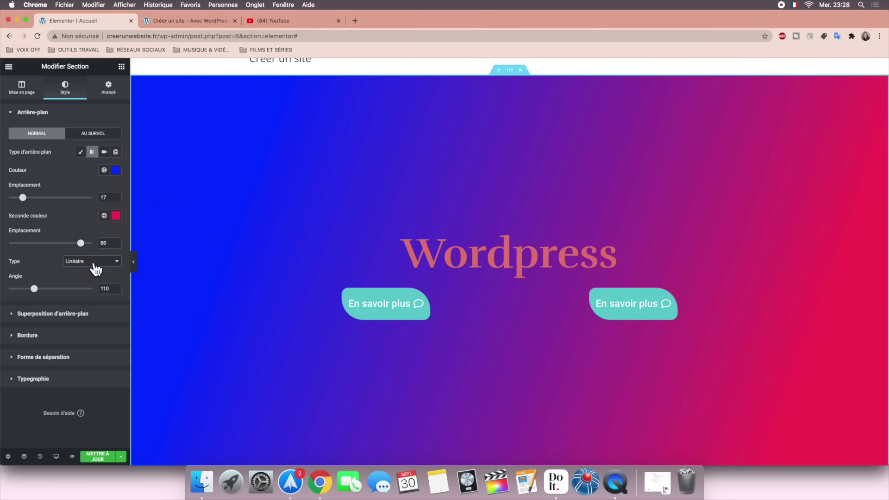
{"action": "left_click", "coordinate": [101, 262]}
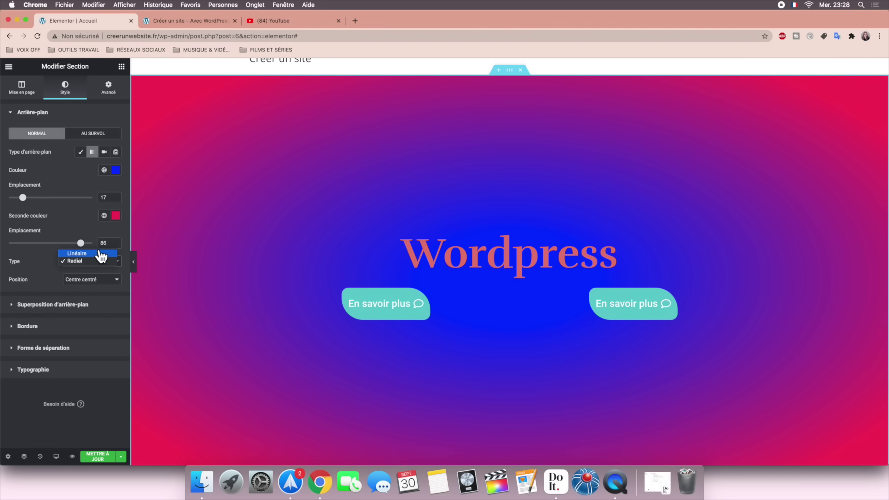
{"action": "left_click", "coordinate": [100, 255]}
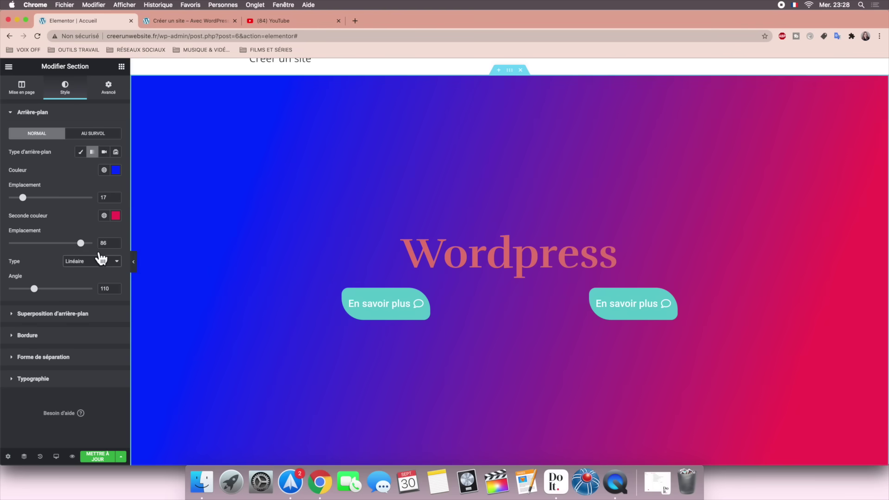
Step: Set the gradient's second colour to light blue #5AB2F8 and its angle to 160
{"action": "left_click", "coordinate": [115, 215]}
{"action": "left_click", "coordinate": [74, 327]}
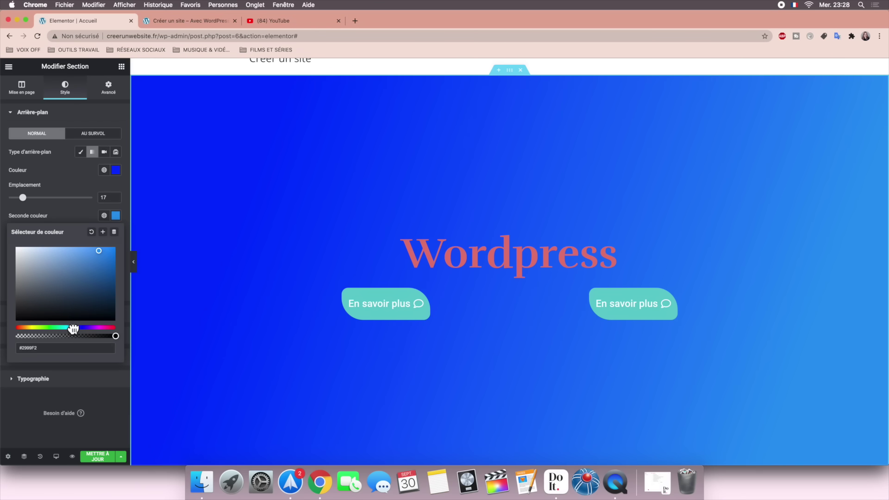
{"action": "left_click", "coordinate": [79, 250]}
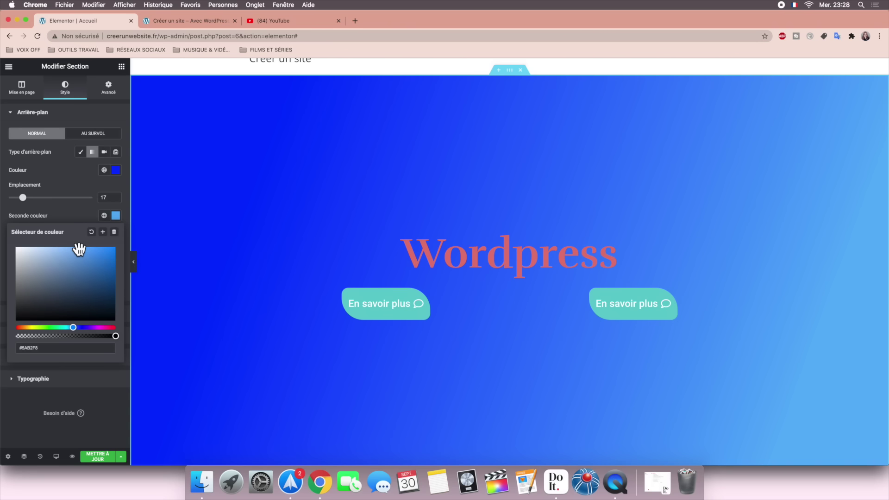
{"action": "left_click", "coordinate": [116, 216]}
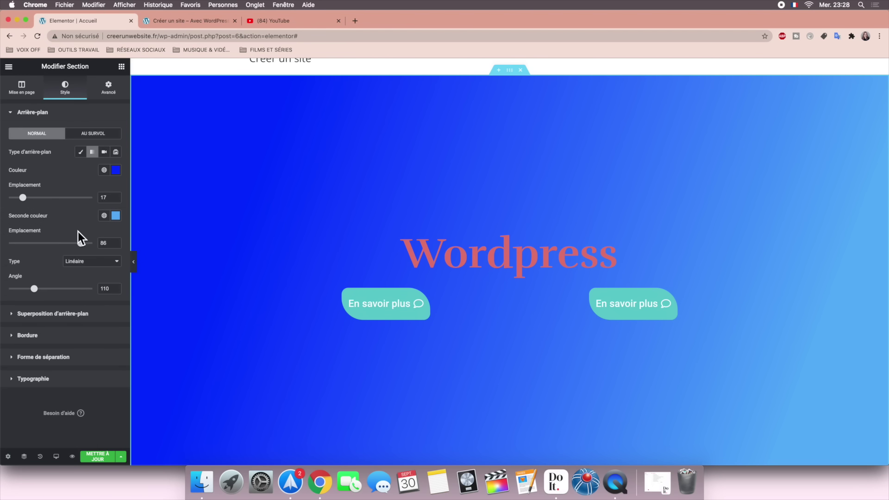
{"action": "left_click_drag", "start_coordinate": [34, 289], "coordinate": [46, 290]}
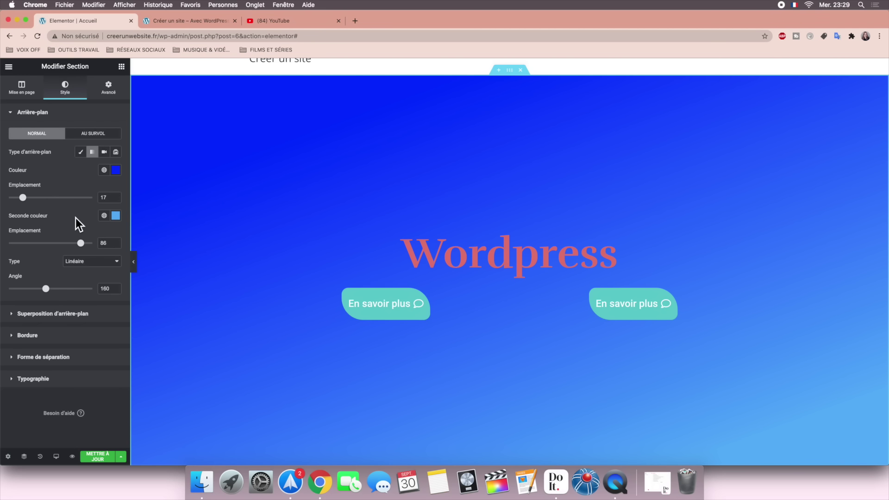
Step: Switch the section background to video and copy the link of the GoPro "Endless Barrels" video from a YouTube search for "gopro surfing"
{"action": "left_click", "coordinate": [104, 152]}
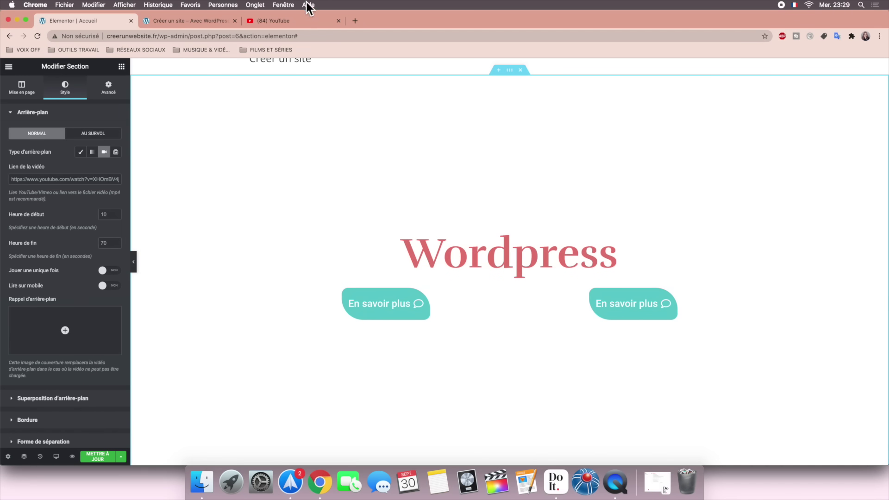
{"action": "left_click", "coordinate": [300, 22]}
{"action": "left_click", "coordinate": [296, 71]}
{"action": "type", "text": "gopro s"}
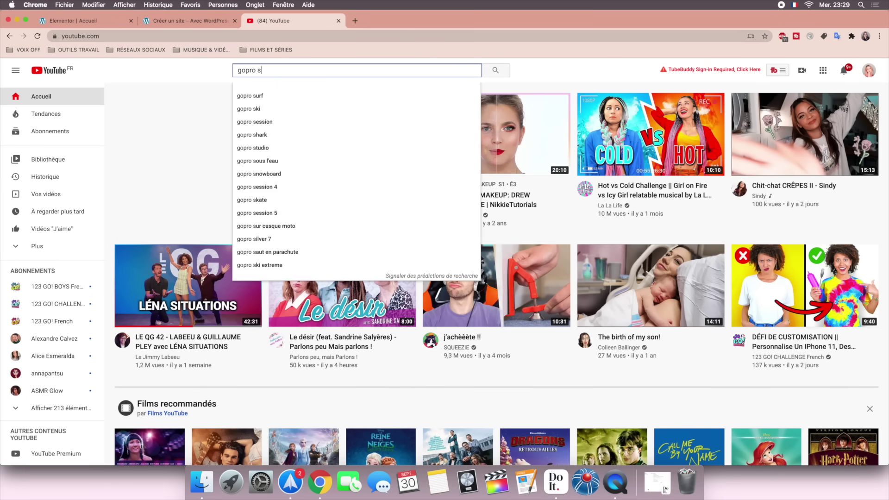
{"action": "type", "text": "urfing"}
{"action": "key", "text": "Return"}
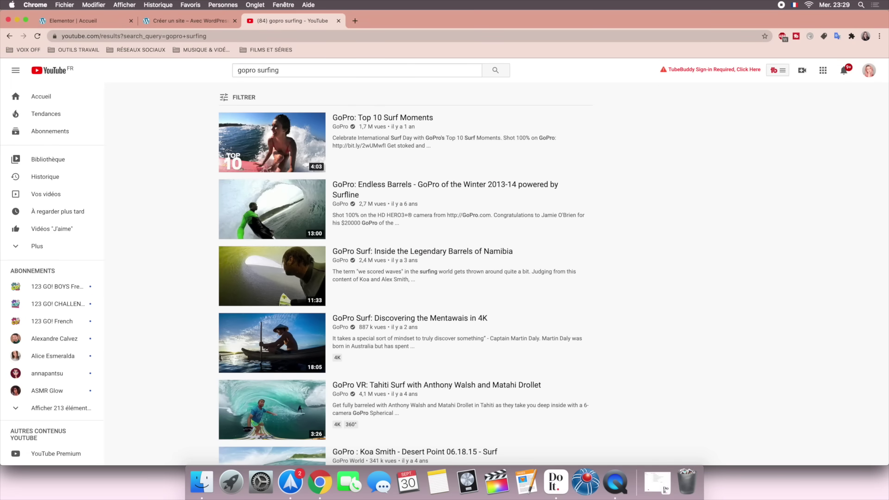
{"action": "right_click", "coordinate": [263, 223]}
{"action": "left_click", "coordinate": [296, 277]}
Step: Use the copied YouTube link as the Elementor section's background video, with a start time of 25 and an end time of 70 seconds
{"action": "left_click", "coordinate": [91, 20]}
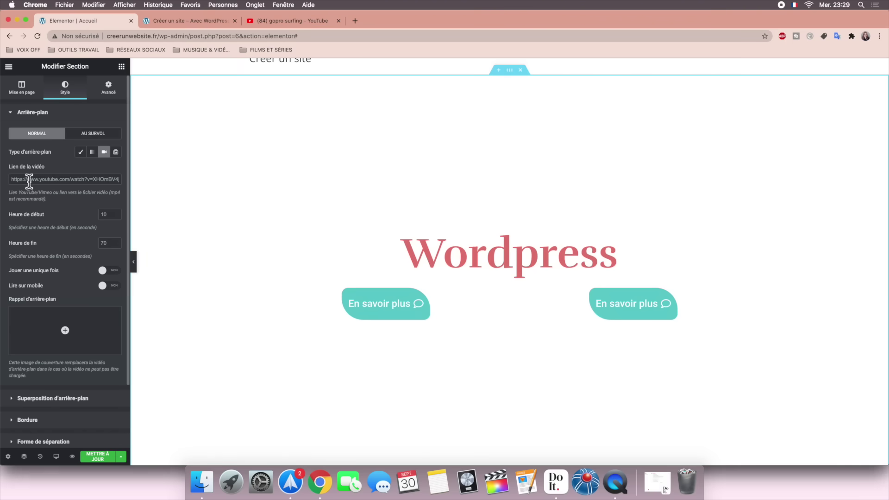
{"action": "left_click", "coordinate": [17, 181]}
{"action": "key", "text": "super+a"}
{"action": "type", "text": "https://www.youtube.com/watch?v=gm7eT0MGt2Y"}
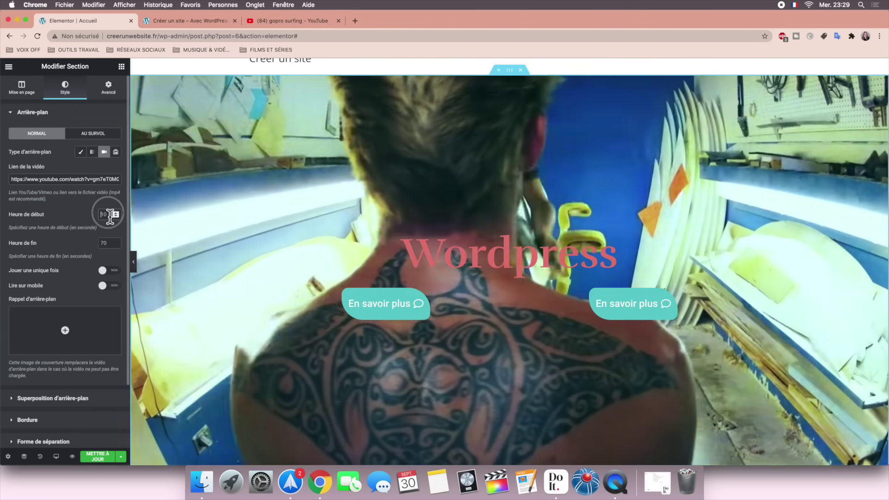
{"action": "double_click", "coordinate": [104, 214]}
{"action": "type", "text": "25"}
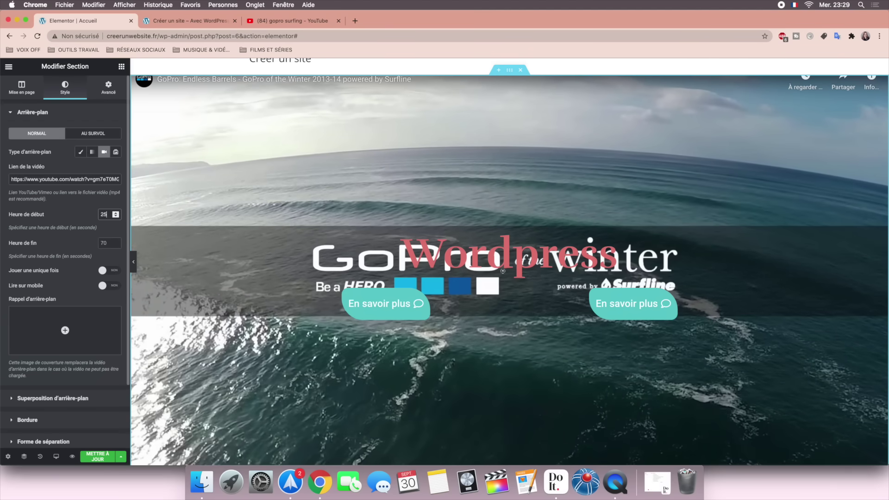
{"action": "left_click", "coordinate": [99, 243]}
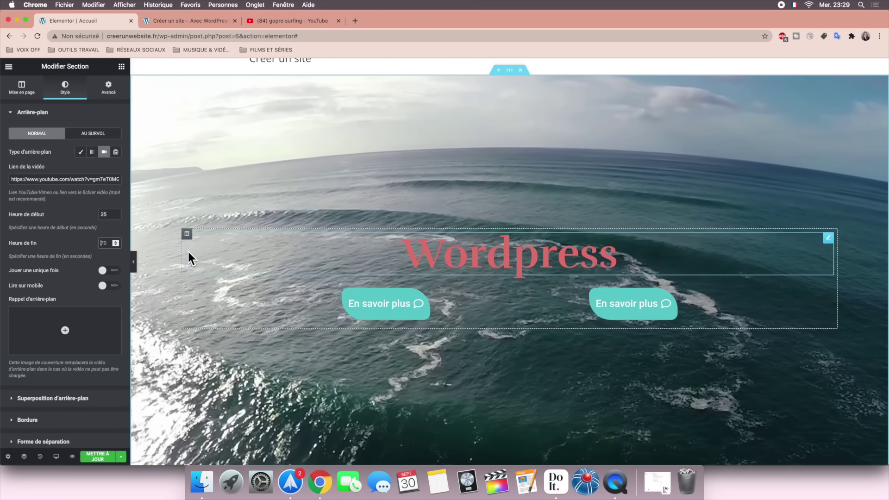
{"action": "type", "text": "70"}
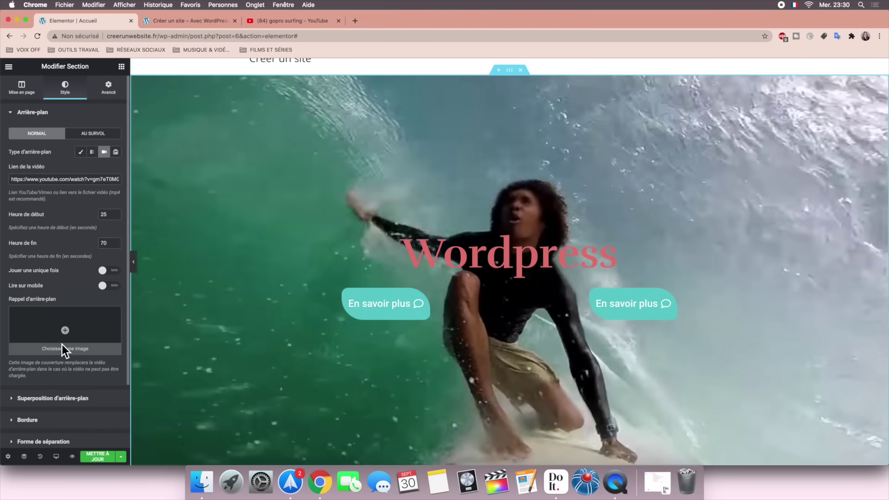
Step: Insert the turquoise water image from the media library as the background video's fallback image
{"action": "left_click", "coordinate": [62, 347]}
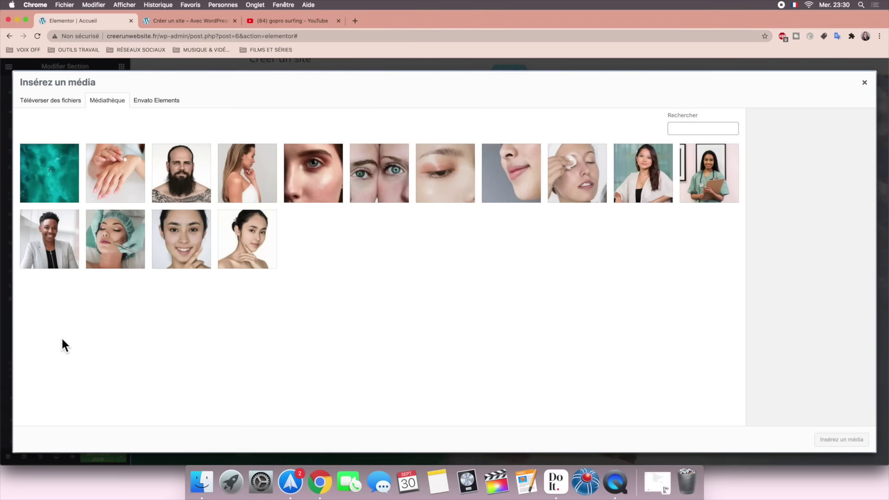
{"action": "left_click", "coordinate": [66, 170]}
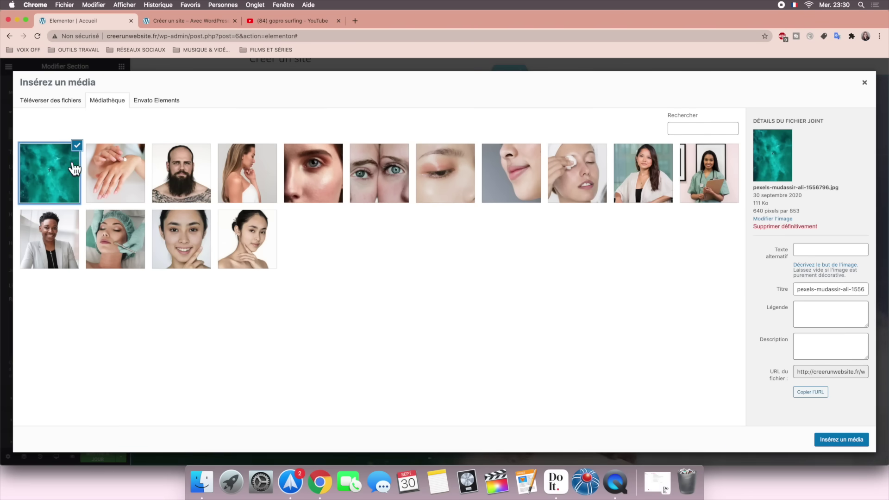
{"action": "left_click", "coordinate": [854, 443]}
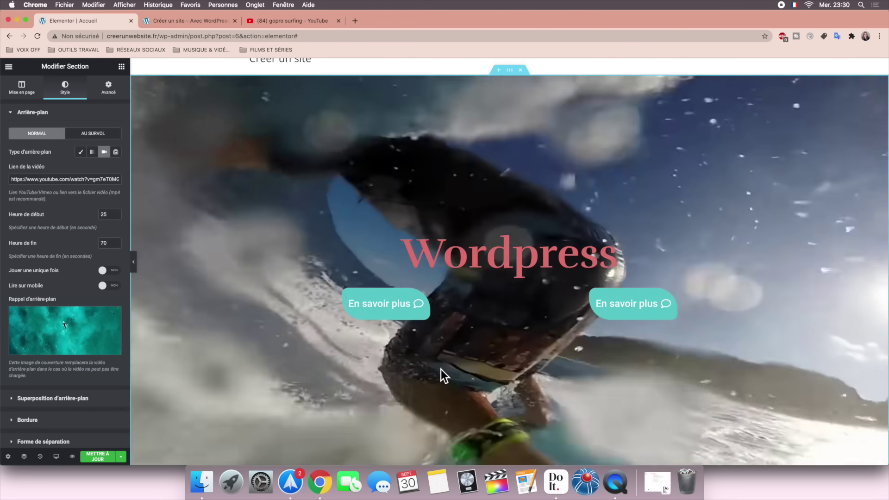
Step: Give the section a Classique background overlay in black, #000000, with an opacity of 0.49
{"action": "scroll", "coordinate": [97, 393], "scroll_direction": "down", "scroll_amount": 3}
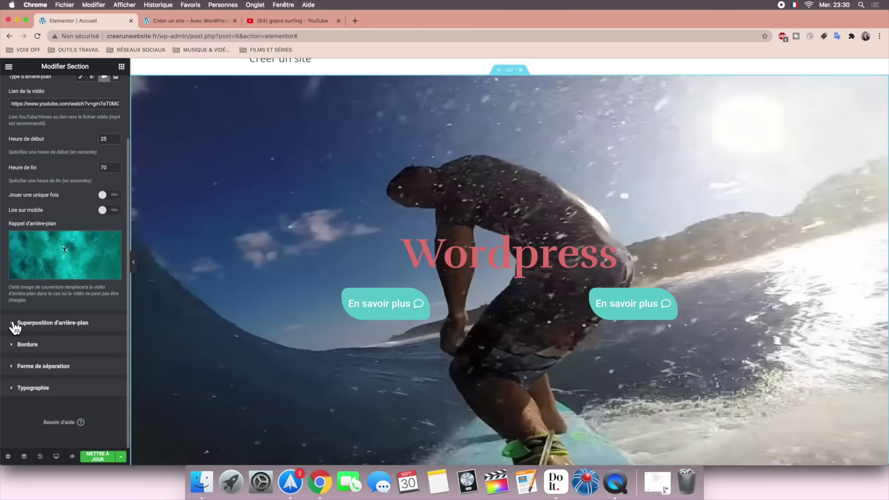
{"action": "left_click", "coordinate": [13, 324]}
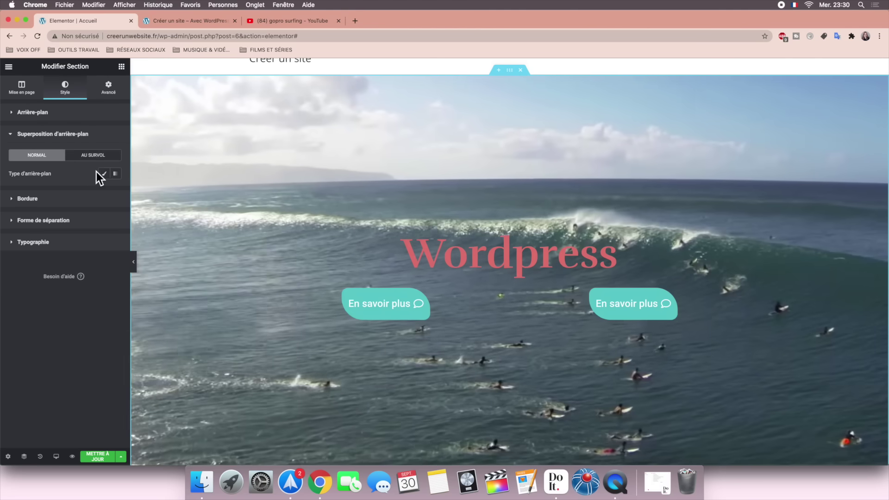
{"action": "left_click", "coordinate": [103, 174]}
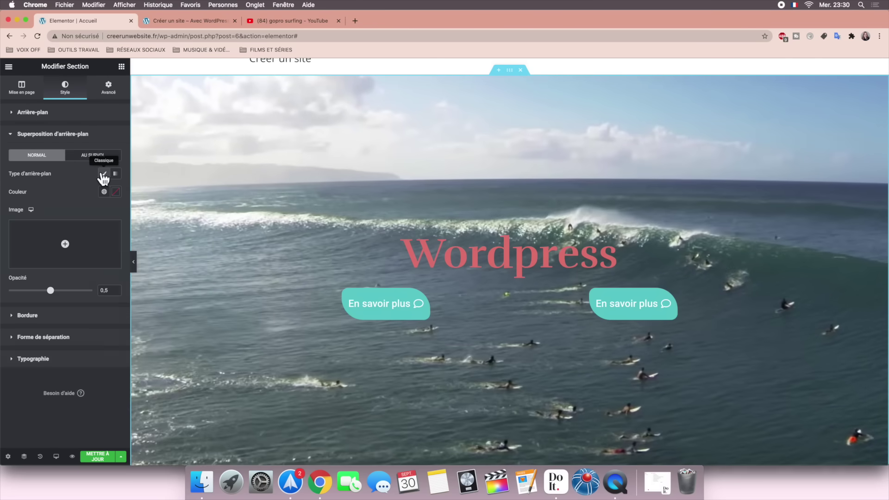
{"action": "left_click", "coordinate": [88, 243]}
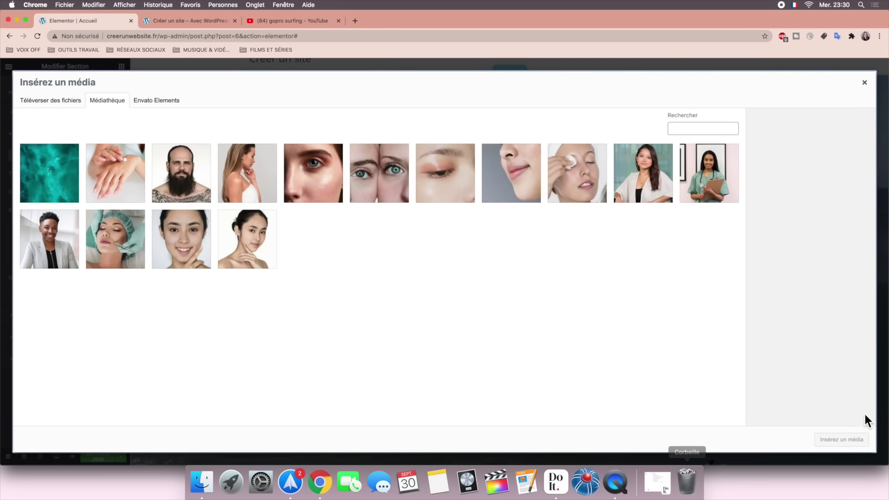
{"action": "left_click", "coordinate": [864, 82]}
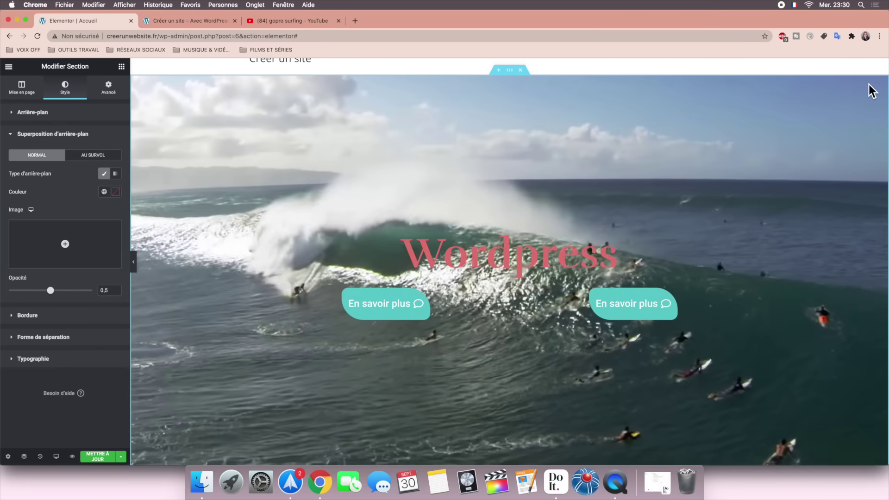
{"action": "left_click", "coordinate": [116, 191]}
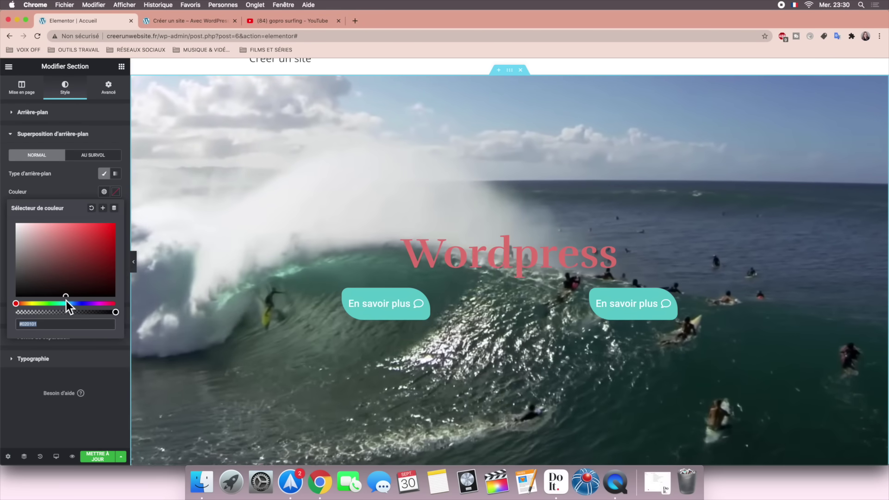
{"action": "left_click_drag", "start_coordinate": [63, 290], "coordinate": [15, 296]}
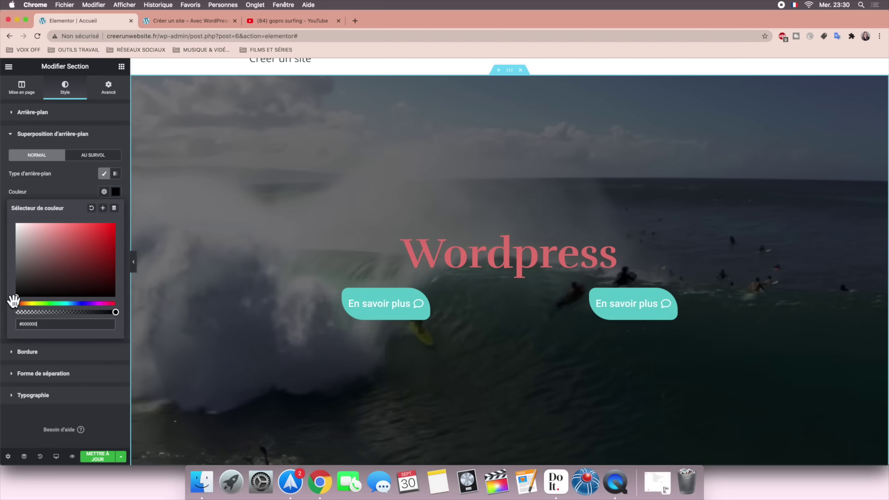
{"action": "left_click", "coordinate": [116, 192]}
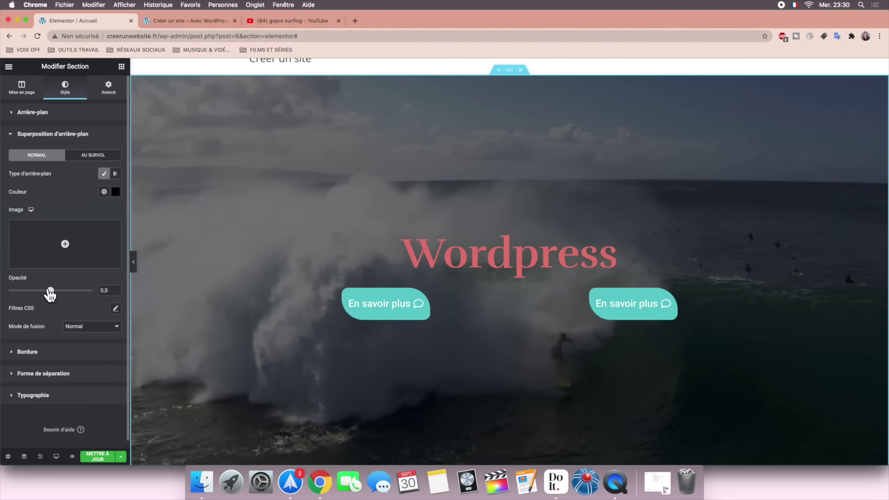
{"action": "mouse_move", "coordinate": [50, 291]}
{"action": "left_mouse_down"}
{"action": "mouse_move", "coordinate": [93, 291]}
{"action": "mouse_move", "coordinate": [52, 295]}
{"action": "left_mouse_up"}
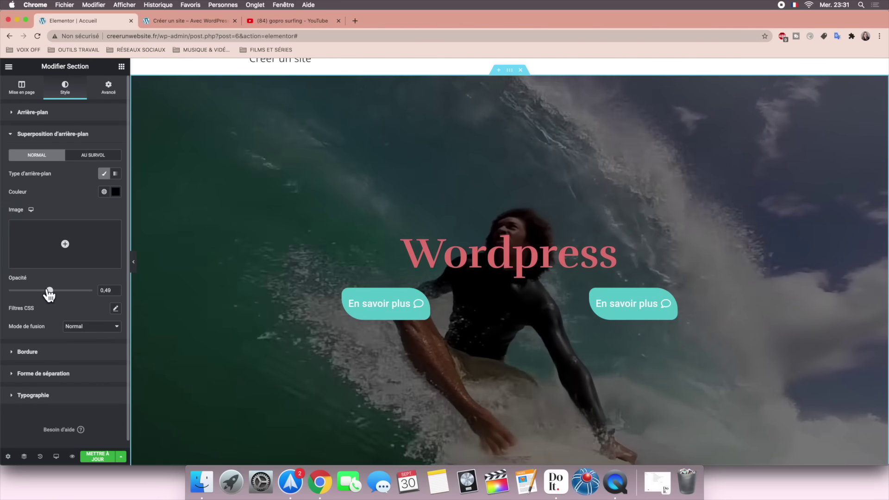
{"action": "left_click_drag", "start_coordinate": [52, 294], "coordinate": [49, 295]}
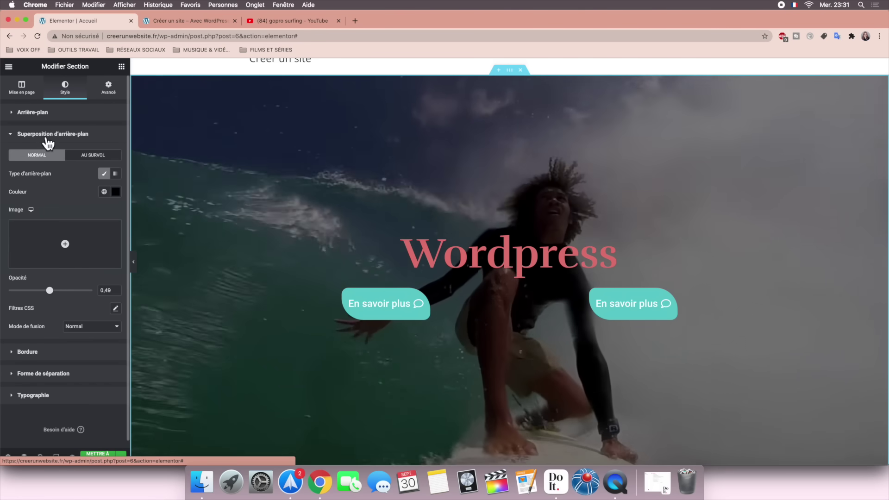
Step: Try the Diaporama background type on the section and close the YouTube tab
{"action": "left_click", "coordinate": [17, 134]}
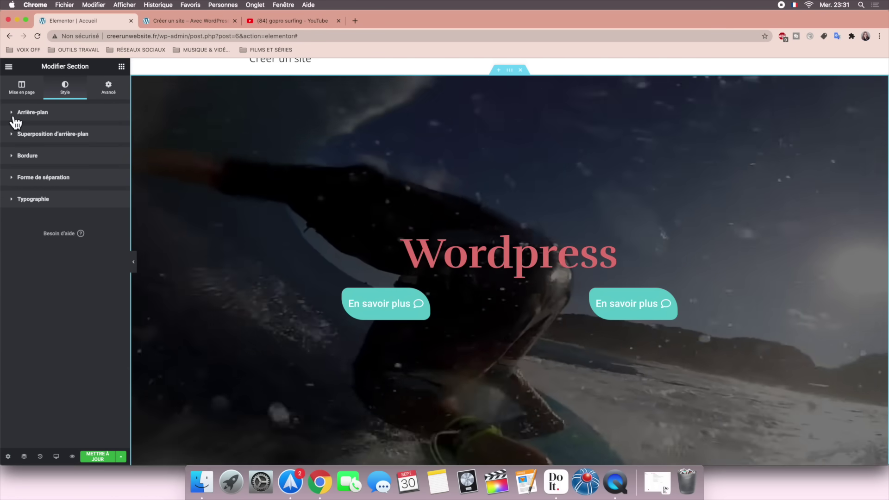
{"action": "left_click", "coordinate": [14, 115]}
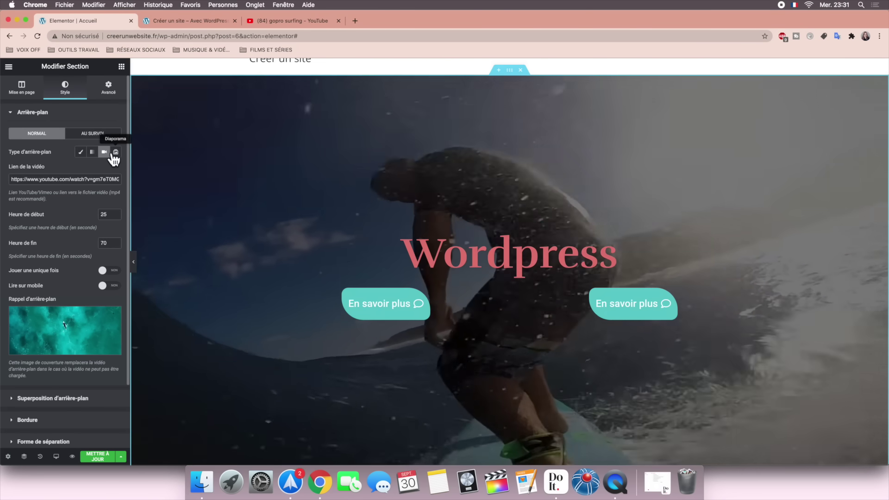
{"action": "left_click", "coordinate": [115, 153]}
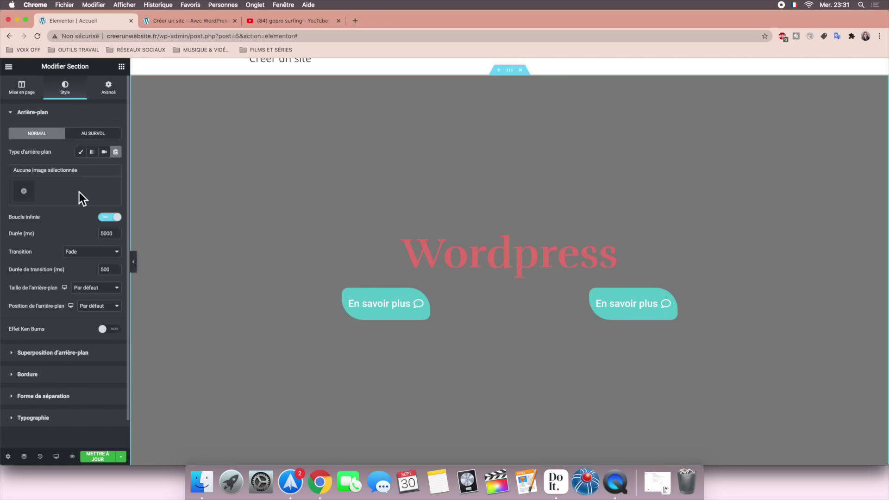
{"action": "left_click", "coordinate": [338, 23]}
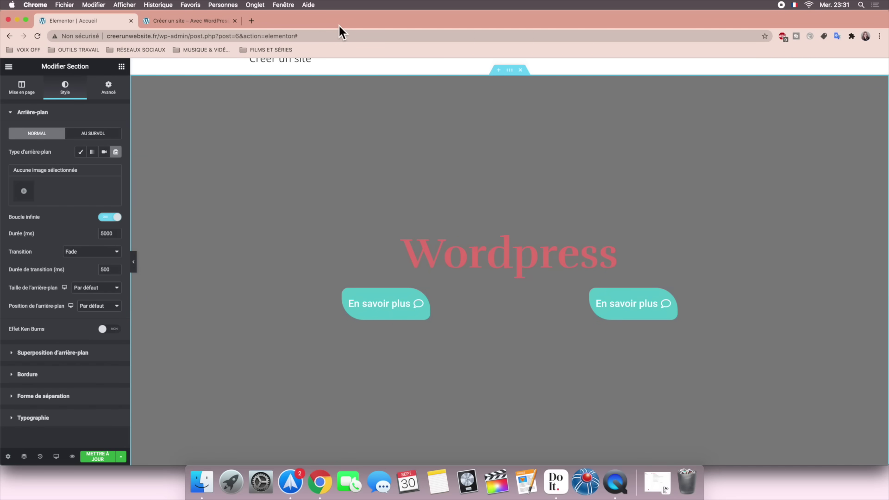
Step: Return the section background to the Classique type and open the file upload for its background image
{"action": "left_click", "coordinate": [81, 153]}
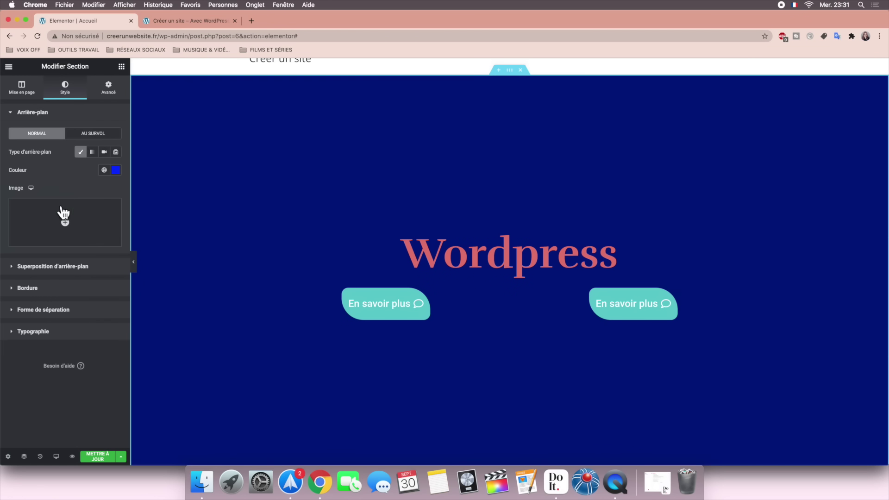
{"action": "left_click", "coordinate": [71, 233]}
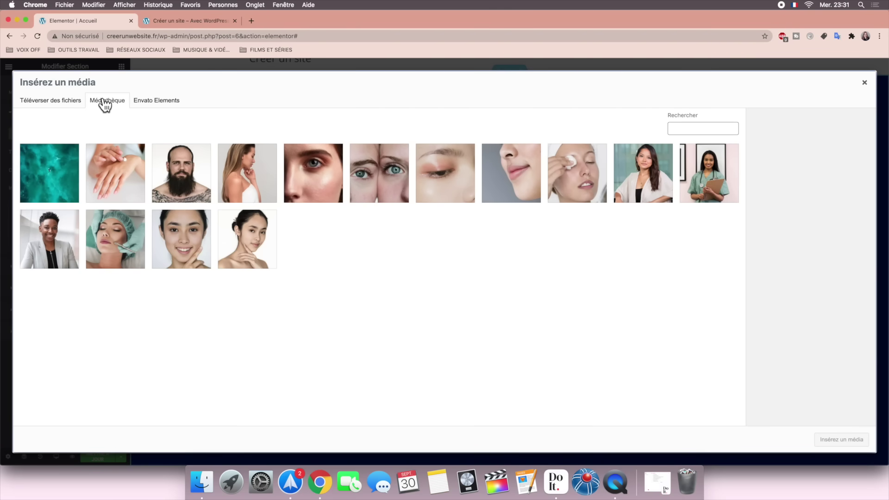
{"action": "left_click", "coordinate": [64, 105]}
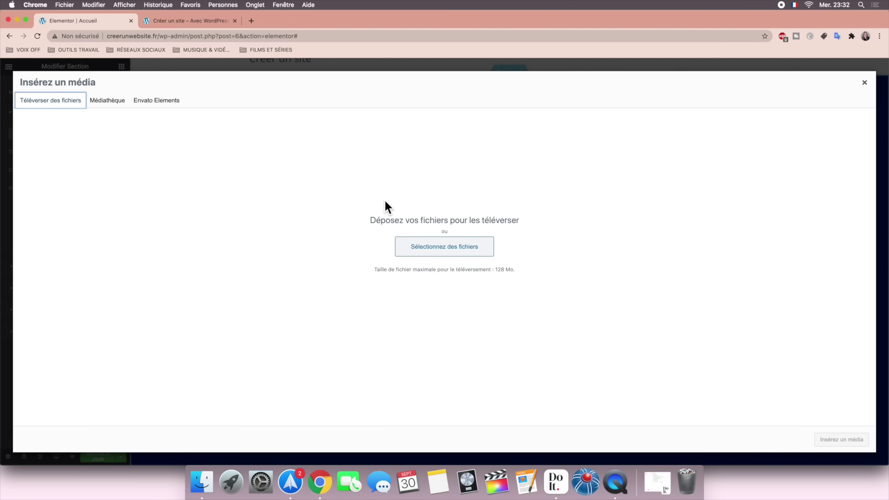
Step: Open Pexels in a new browser tab and search its free photos for "désert"
{"action": "left_click", "coordinate": [253, 24]}
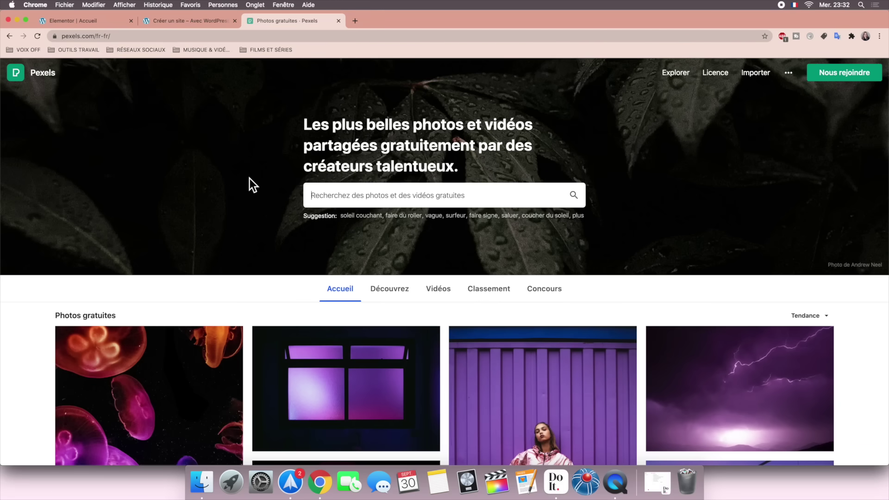
{"action": "type", "text": "désert"}
{"action": "key", "text": "Return"}
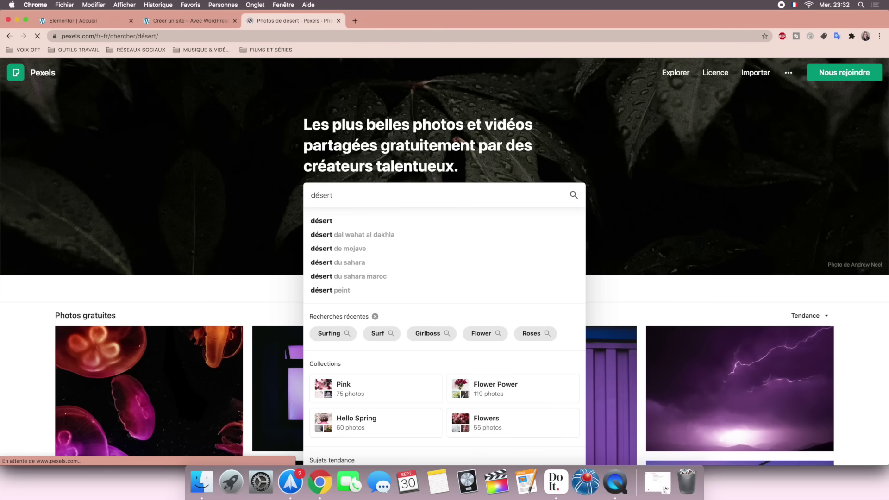
{"action": "scroll", "coordinate": [246, 315], "scroll_direction": "down", "scroll_amount": 10}
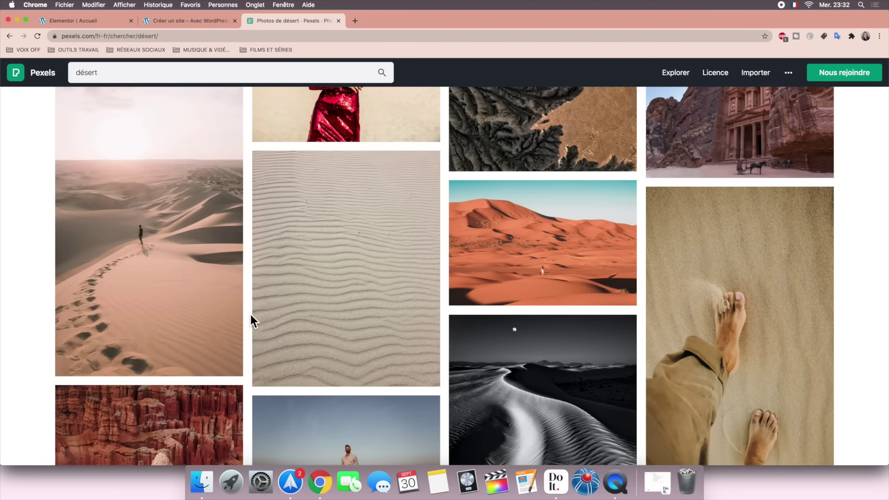
{"action": "scroll", "coordinate": [251, 315], "scroll_direction": "down", "scroll_amount": 2}
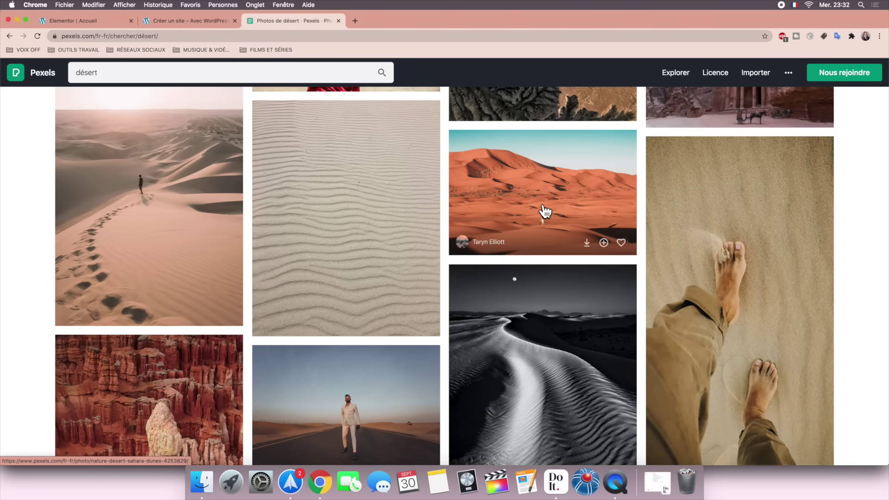
Step: Download the orange desert dunes photo in the Grand (1920 x 1280) format and close the Pexels tab
{"action": "left_click", "coordinate": [545, 212]}
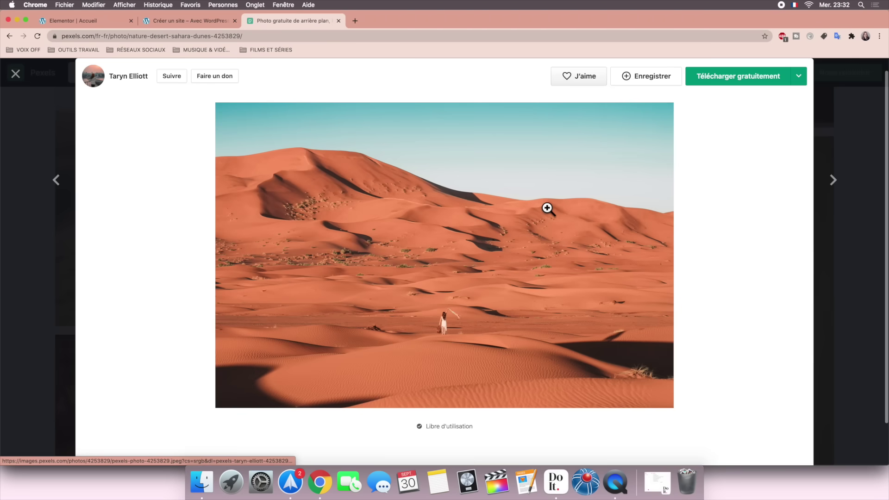
{"action": "left_click", "coordinate": [798, 78]}
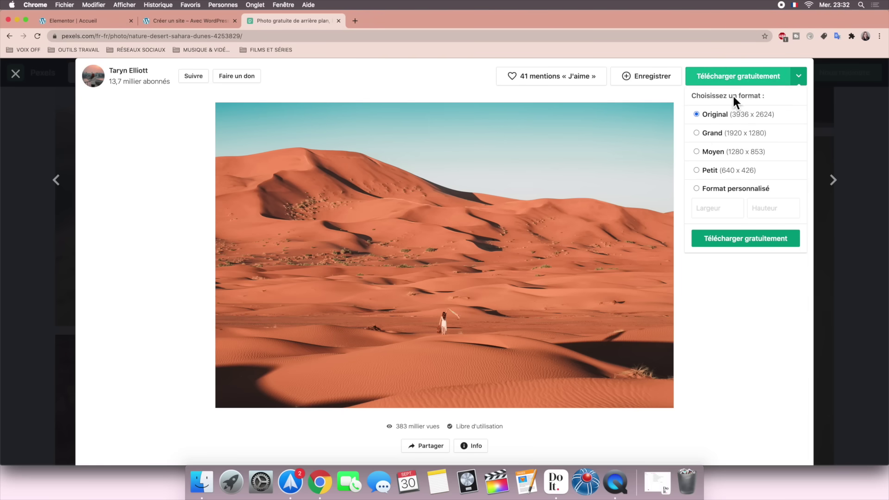
{"action": "left_click", "coordinate": [697, 133]}
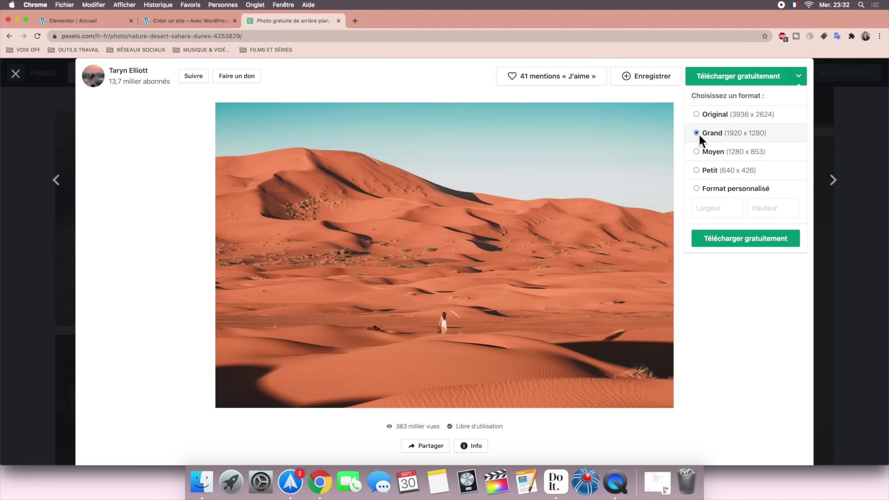
{"action": "left_click", "coordinate": [723, 239]}
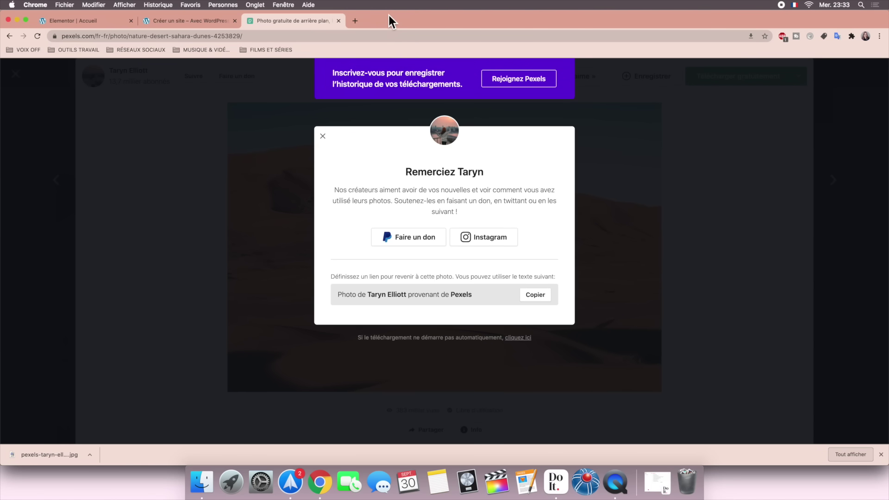
{"action": "left_click", "coordinate": [340, 23]}
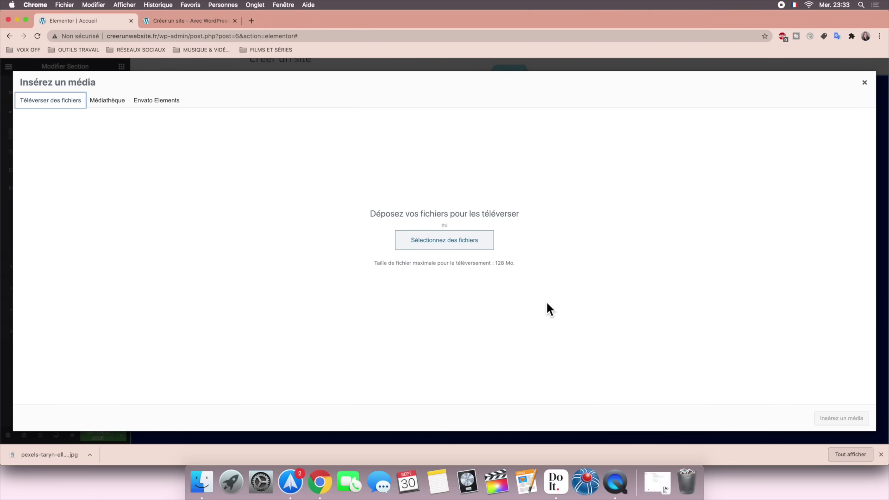
Step: Upload the downloaded desert dunes photo to the media library and insert it as the section's background image
{"action": "left_click", "coordinate": [881, 454]}
{"action": "left_click", "coordinate": [419, 249]}
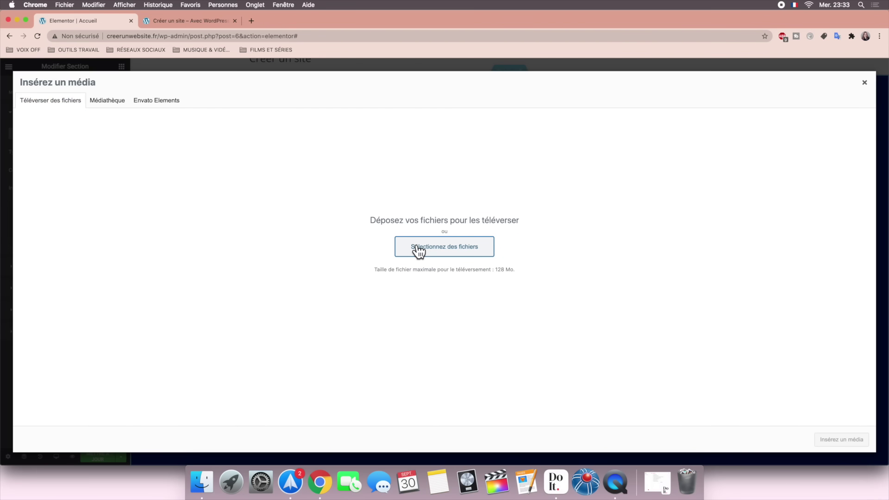
{"action": "left_click", "coordinate": [389, 81]}
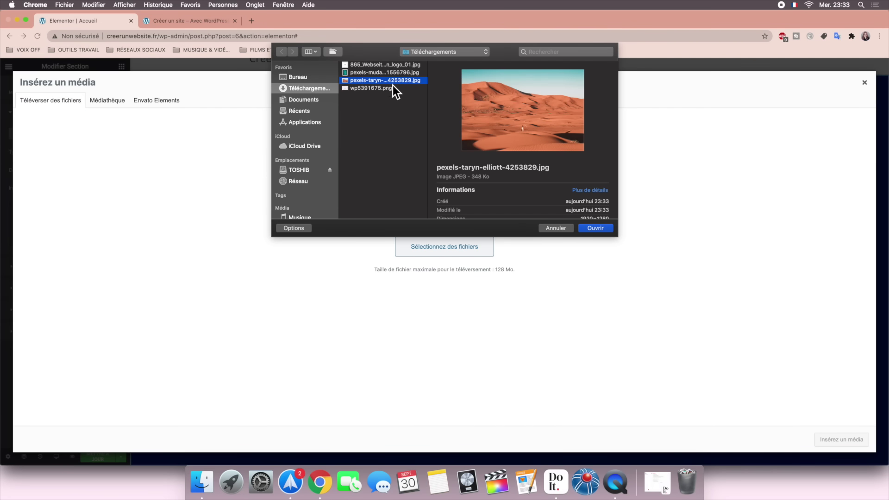
{"action": "left_click", "coordinate": [599, 227]}
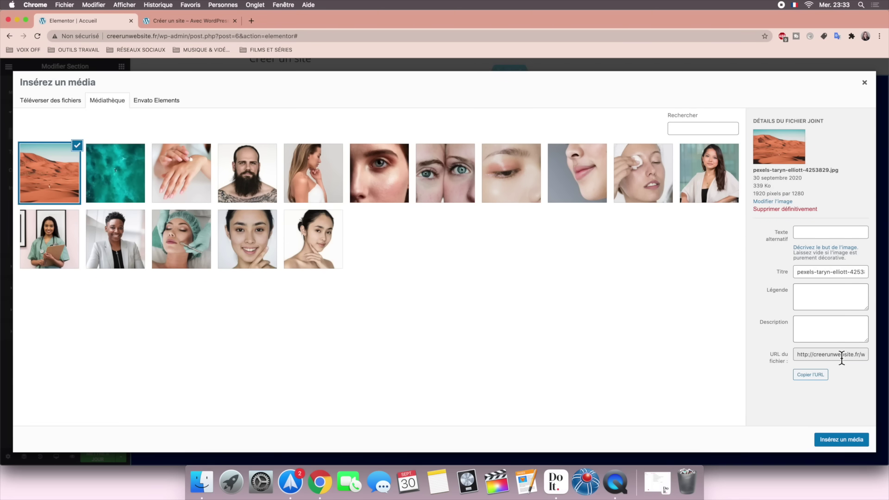
{"action": "left_click", "coordinate": [843, 442]}
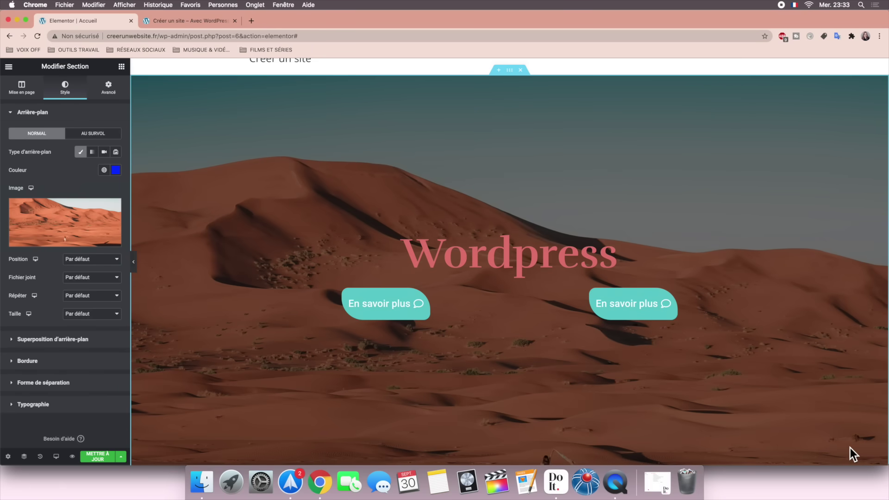
Step: Set the section background image's size to Couvrir and check the full-width result with the editing panel hidden
{"action": "scroll", "coordinate": [795, 290], "scroll_direction": "up", "scroll_amount": 1}
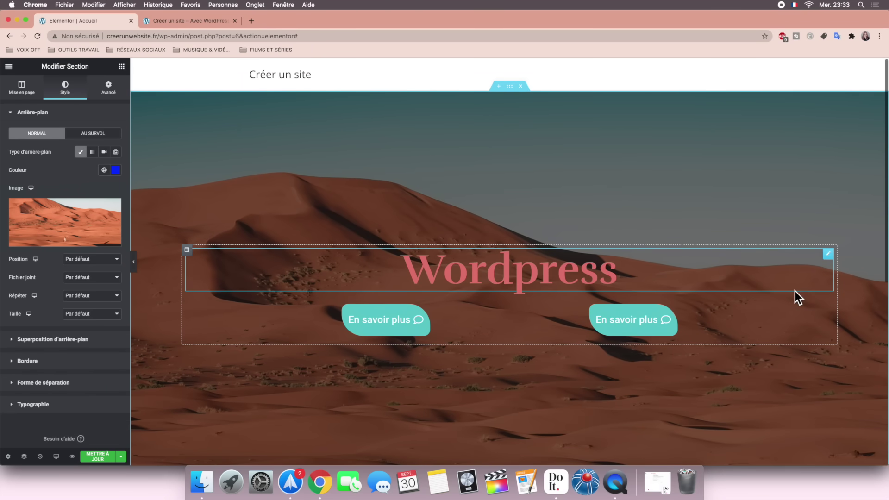
{"action": "scroll", "coordinate": [795, 291], "scroll_direction": "down", "scroll_amount": 4}
{"action": "scroll", "coordinate": [796, 290], "scroll_direction": "up", "scroll_amount": 3}
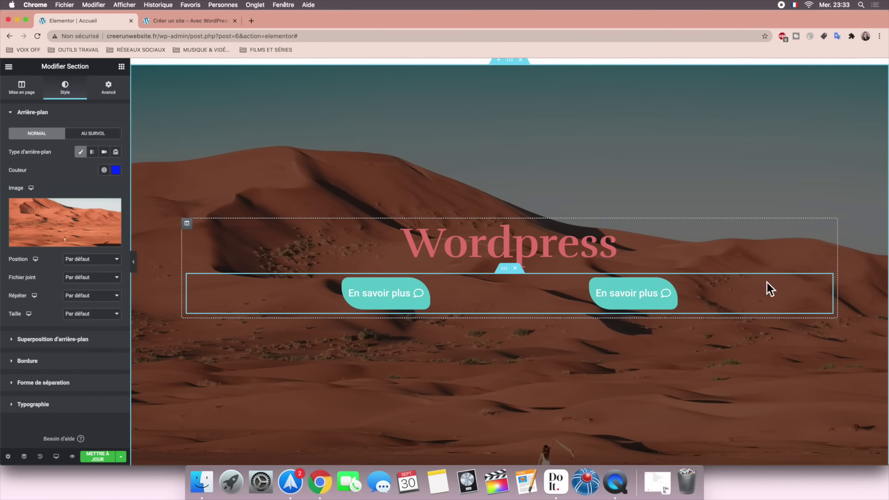
{"action": "left_click", "coordinate": [92, 319]}
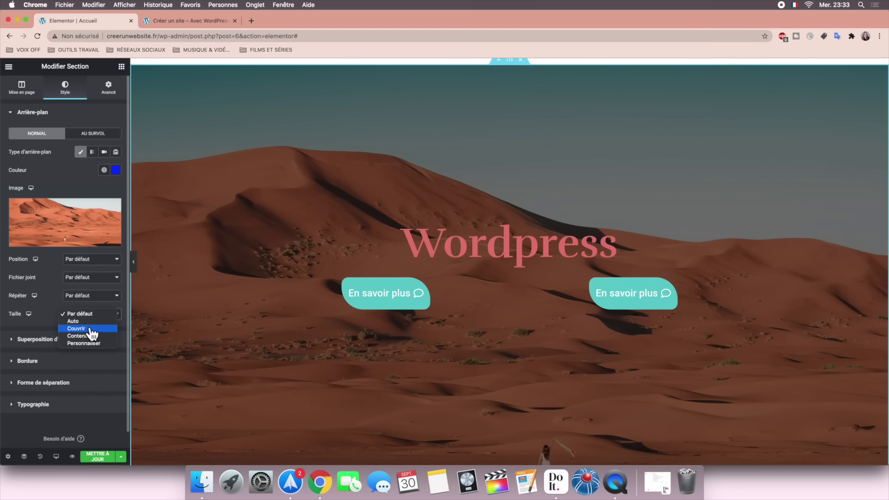
{"action": "left_click", "coordinate": [91, 329]}
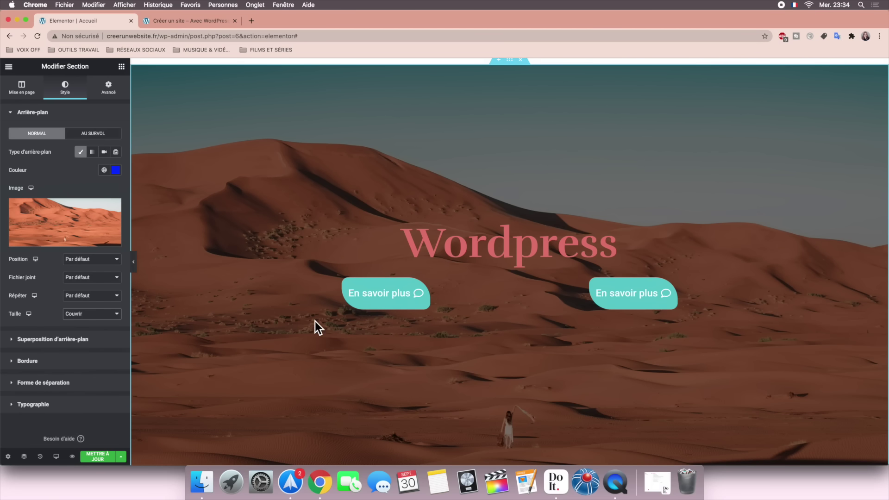
{"action": "left_click", "coordinate": [134, 264]}
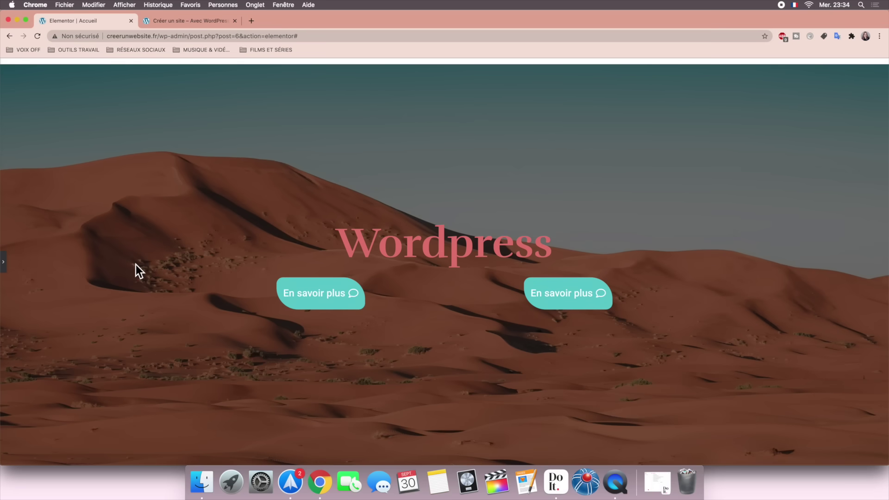
{"action": "left_click", "coordinate": [5, 266]}
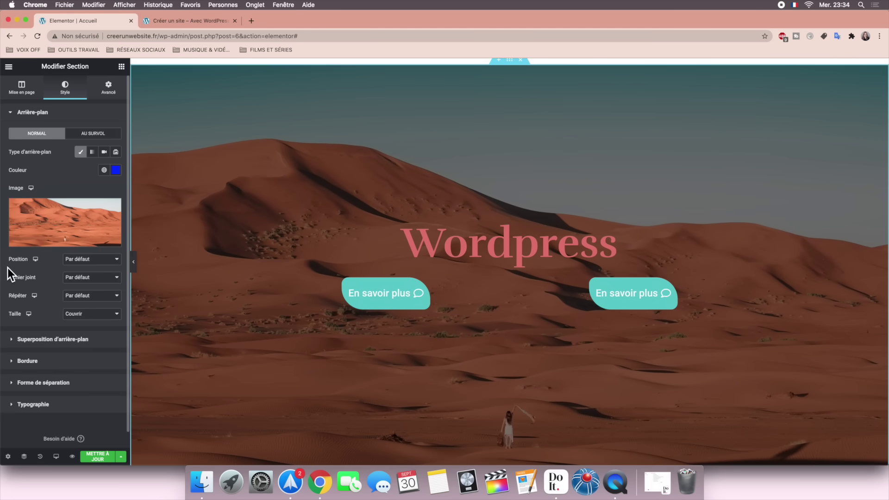
Step: Lower the section's background overlay opacity to 0.45 and reopen the Arrière-plan settings
{"action": "left_click", "coordinate": [12, 343]}
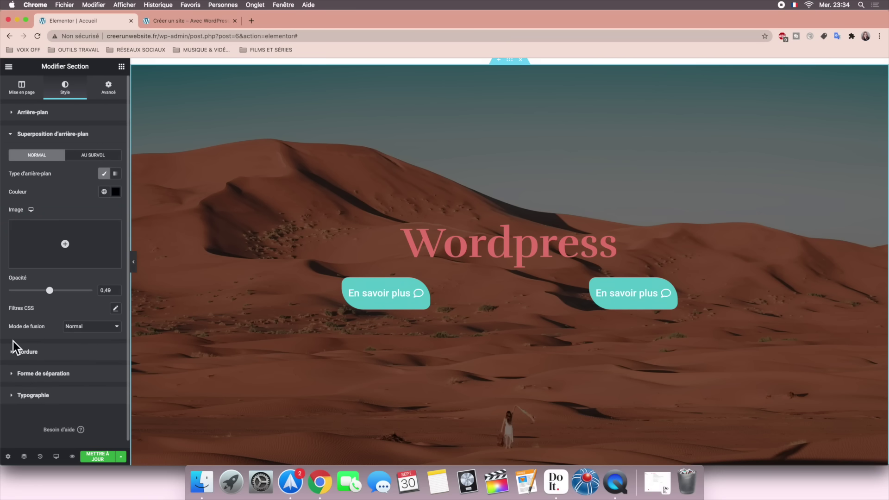
{"action": "mouse_move", "coordinate": [50, 291]}
{"action": "left_mouse_down"}
{"action": "mouse_move", "coordinate": [3, 299]}
{"action": "mouse_move", "coordinate": [48, 299]}
{"action": "left_mouse_up"}
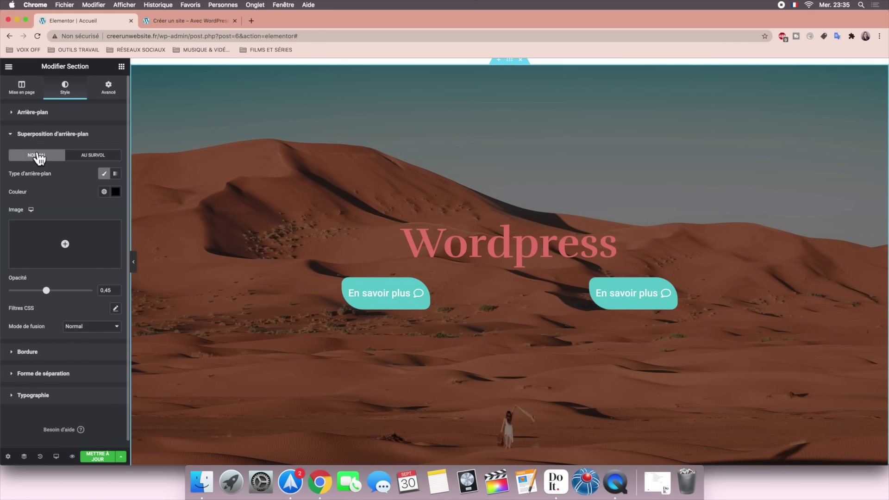
{"action": "left_click", "coordinate": [12, 135]}
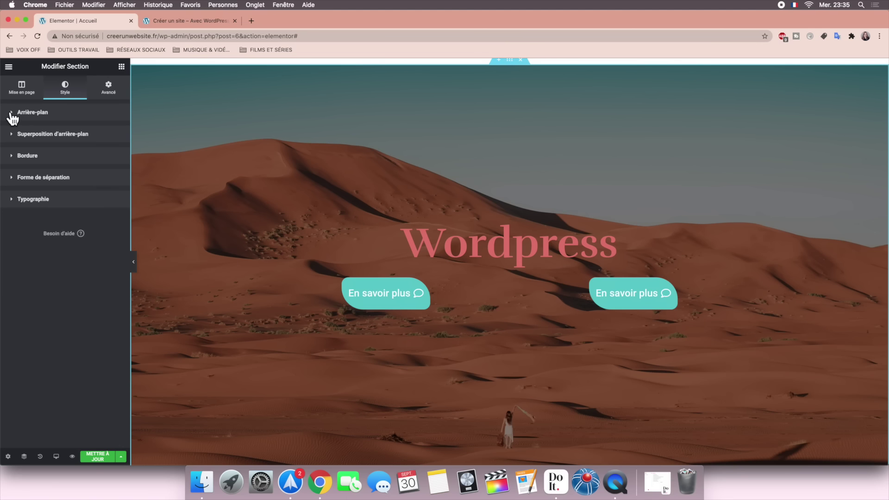
{"action": "left_click", "coordinate": [11, 114]}
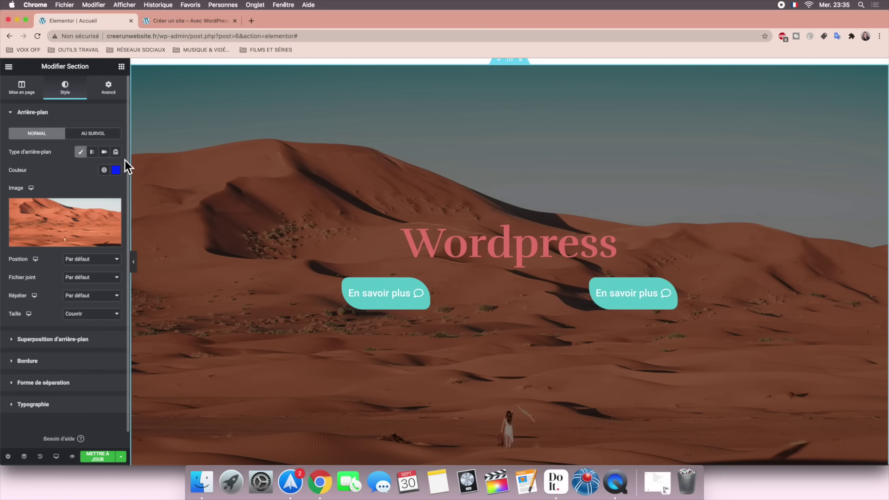
{"action": "scroll", "coordinate": [312, 305], "scroll_direction": "down", "scroll_amount": 6}
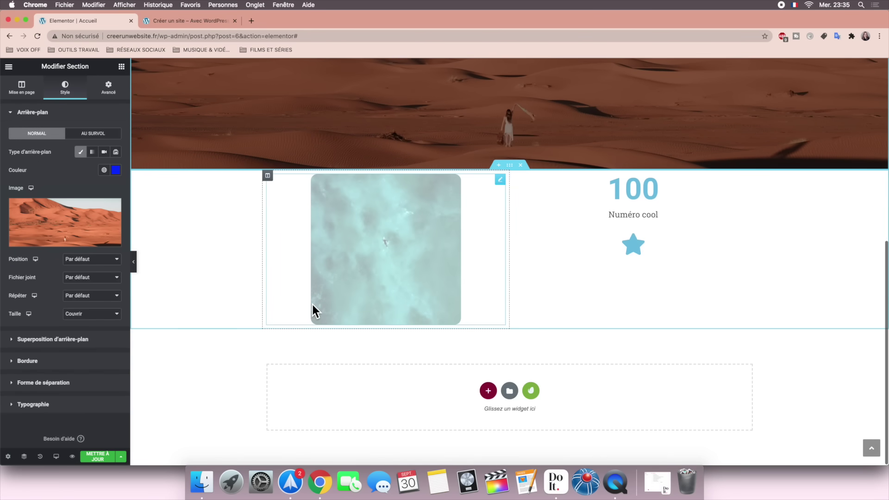
{"action": "scroll", "coordinate": [312, 304], "scroll_direction": "up", "scroll_amount": 8}
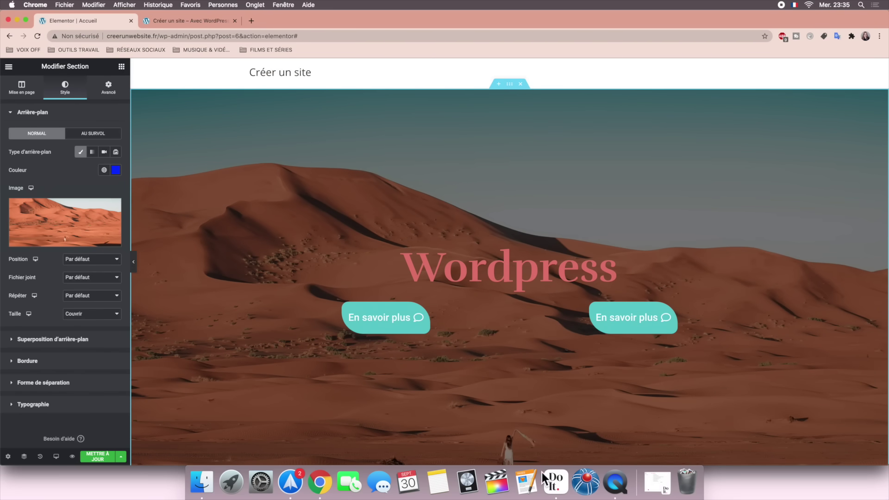
Step: Switch to the Do It app, mark the task "14. Éditer des images" as done, and minimize its window
{"action": "left_click", "coordinate": [556, 481]}
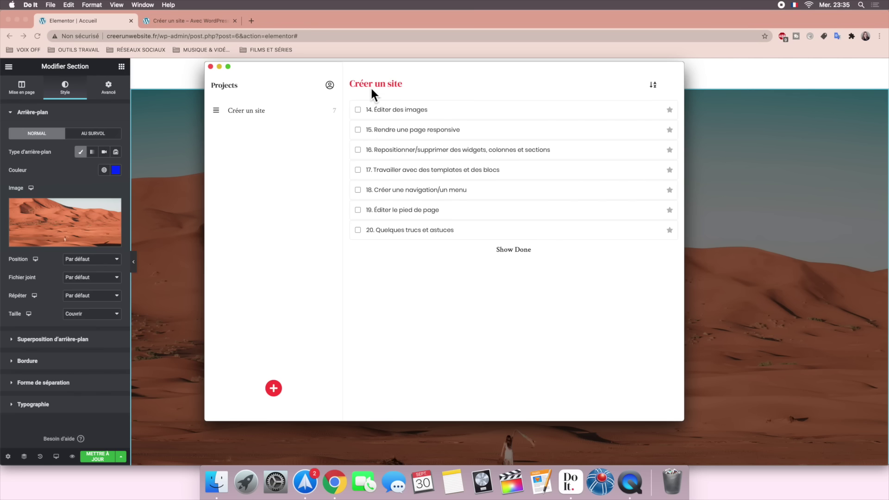
{"action": "left_click", "coordinate": [360, 113]}
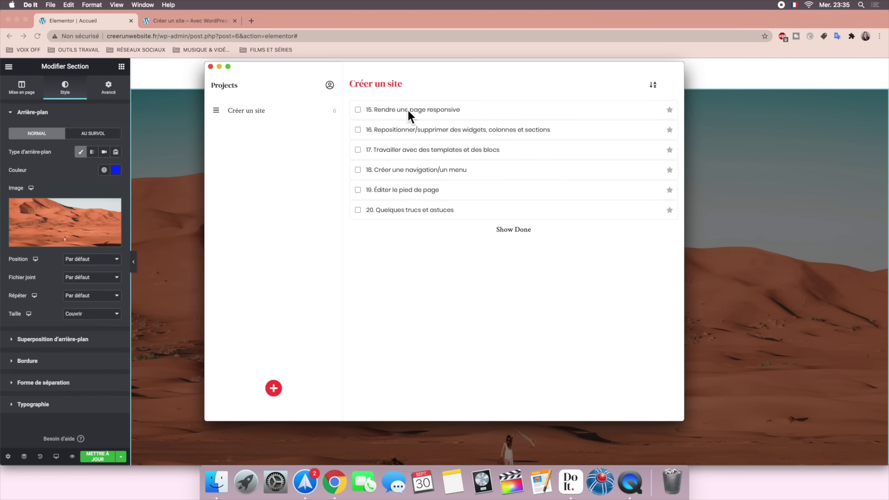
{"action": "left_click", "coordinate": [219, 66]}
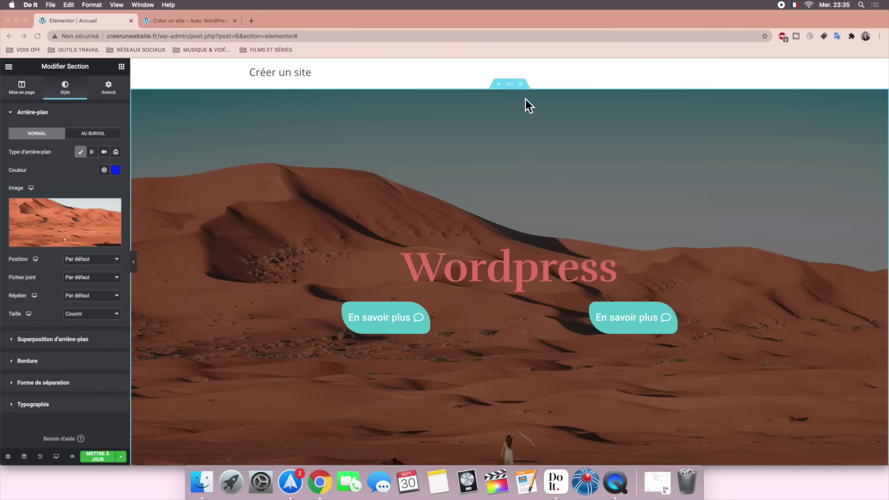
Step: Add a Montagnes shape divider at the bottom edge of the desert heading section
{"action": "left_click", "coordinate": [512, 86]}
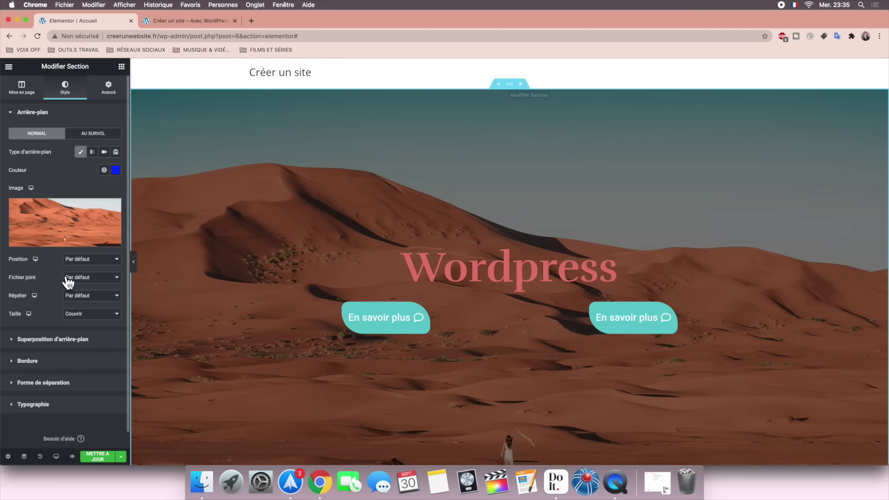
{"action": "left_click", "coordinate": [16, 384]}
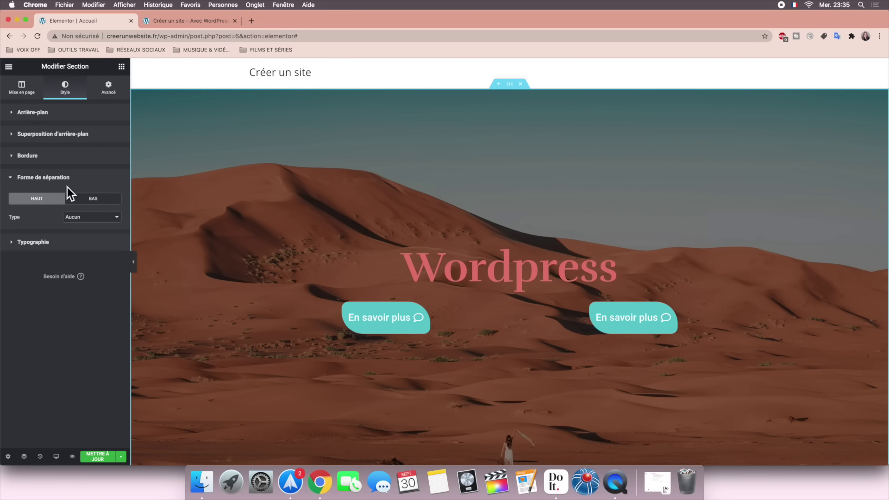
{"action": "left_click", "coordinate": [89, 203]}
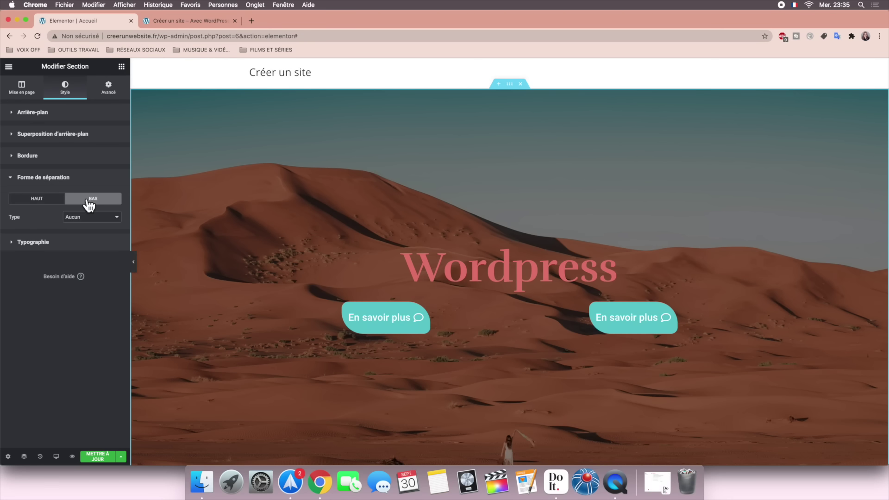
{"action": "left_click", "coordinate": [92, 221]}
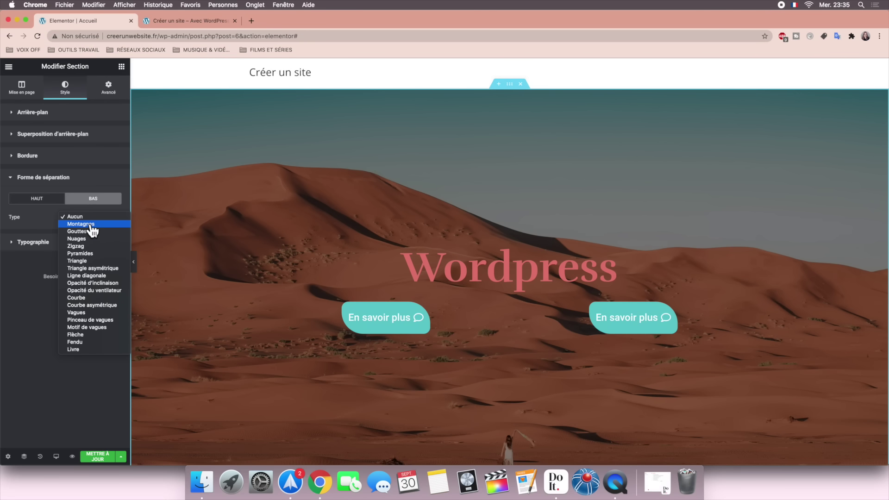
{"action": "left_click", "coordinate": [91, 225]}
{"action": "scroll", "coordinate": [274, 326], "scroll_direction": "down", "scroll_amount": 3}
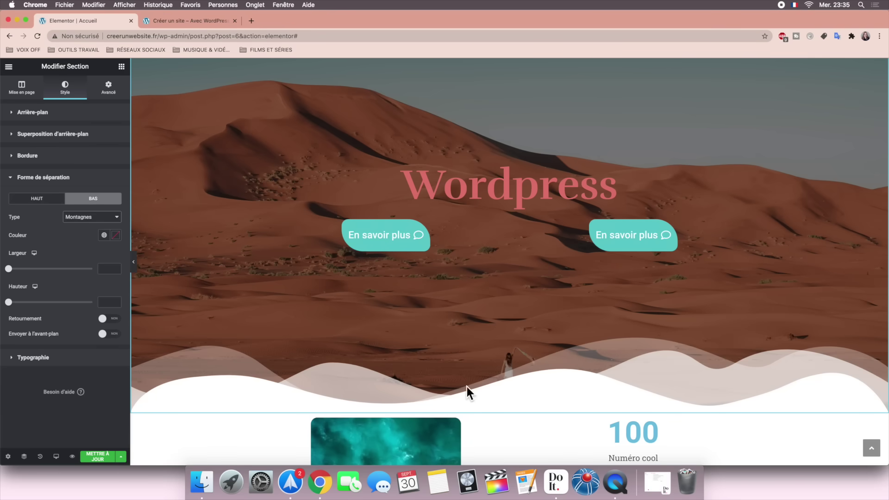
{"action": "scroll", "coordinate": [585, 388], "scroll_direction": "up", "scroll_amount": 2}
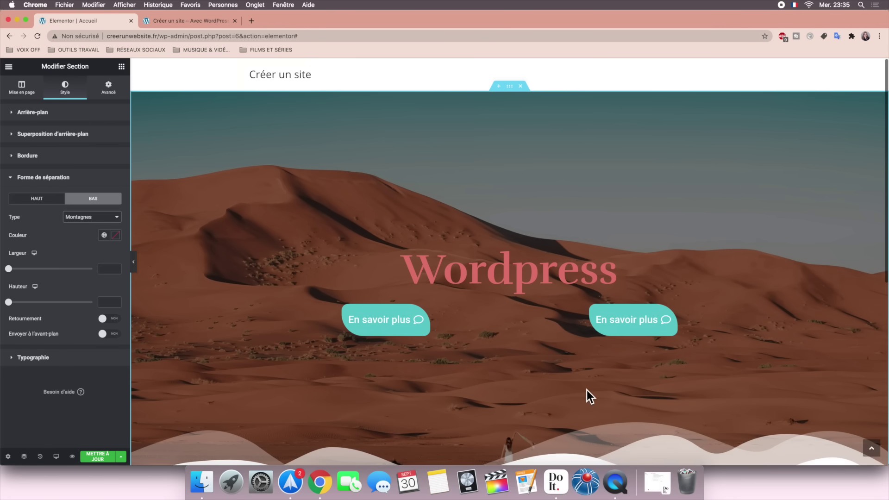
Step: Set the bottom shape divider's width to 112 and height to 210, and return to the widget list
{"action": "scroll", "coordinate": [586, 390], "scroll_direction": "down", "scroll_amount": 4}
{"action": "scroll", "coordinate": [586, 390], "scroll_direction": "down", "scroll_amount": 3}
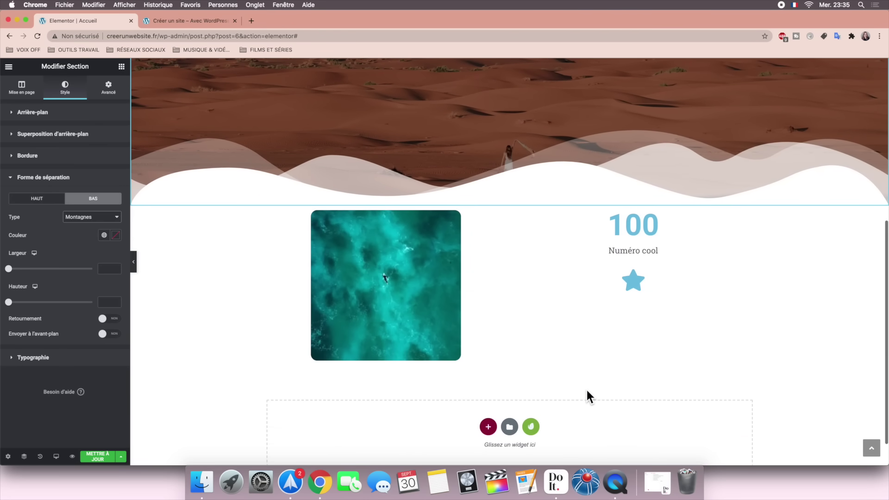
{"action": "scroll", "coordinate": [586, 390], "scroll_direction": "up", "scroll_amount": 3}
{"action": "scroll", "coordinate": [586, 389], "scroll_direction": "up", "scroll_amount": 2}
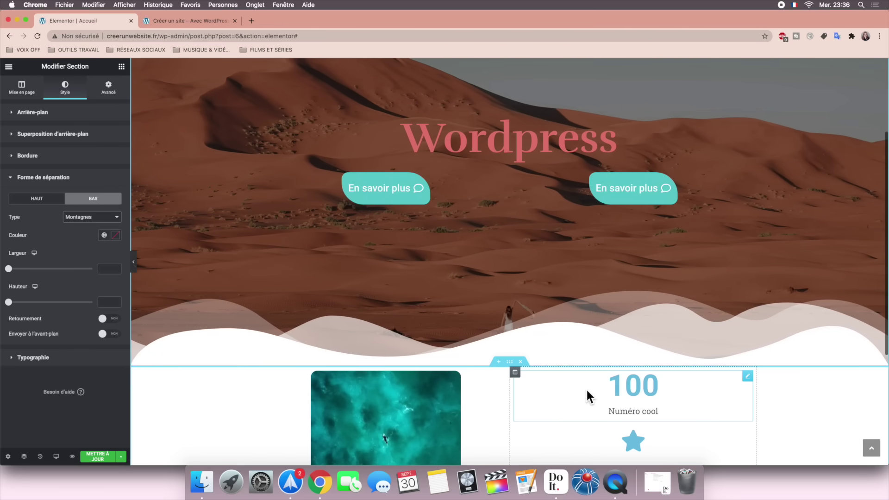
{"action": "scroll", "coordinate": [586, 389], "scroll_direction": "up", "scroll_amount": 3}
{"action": "scroll", "coordinate": [587, 390], "scroll_direction": "up", "scroll_amount": 1}
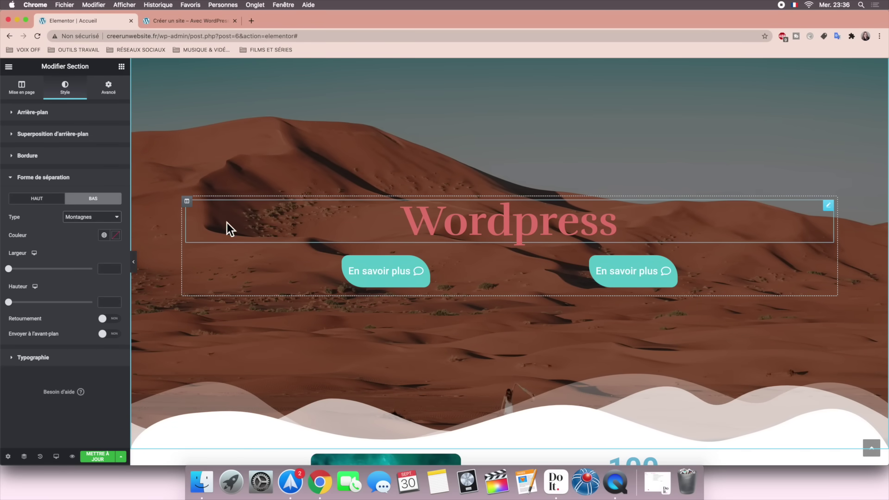
{"action": "mouse_move", "coordinate": [8, 269]}
{"action": "left_mouse_down"}
{"action": "mouse_move", "coordinate": [29, 269]}
{"action": "mouse_move", "coordinate": [21, 269]}
{"action": "left_mouse_up"}
{"action": "left_click_drag", "start_coordinate": [9, 302], "coordinate": [43, 307]}
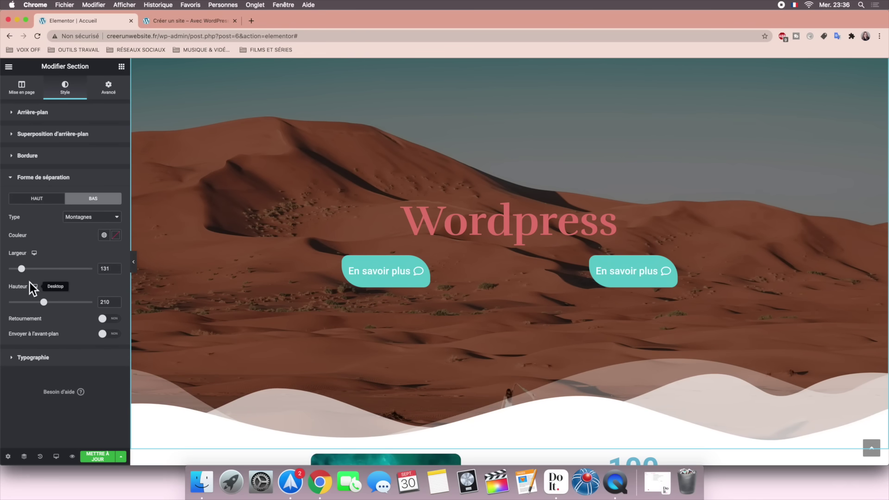
{"action": "left_click_drag", "start_coordinate": [21, 269], "coordinate": [14, 272]}
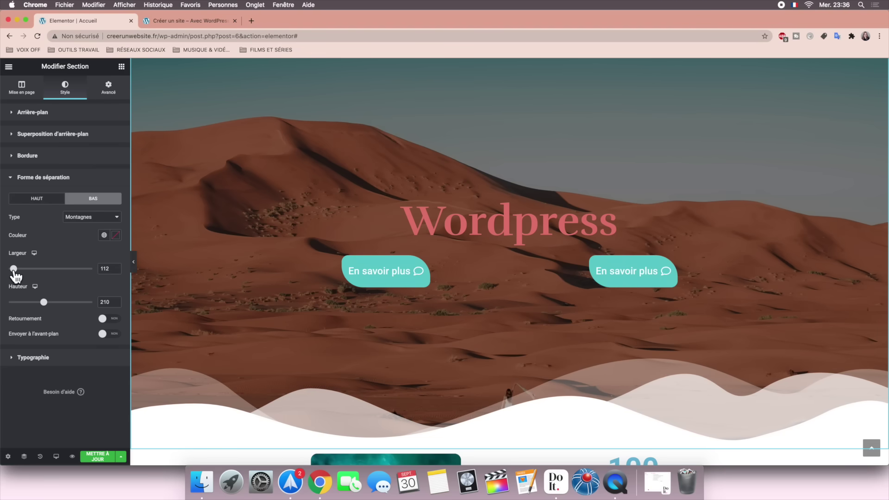
{"action": "scroll", "coordinate": [311, 317], "scroll_direction": "up", "scroll_amount": 2}
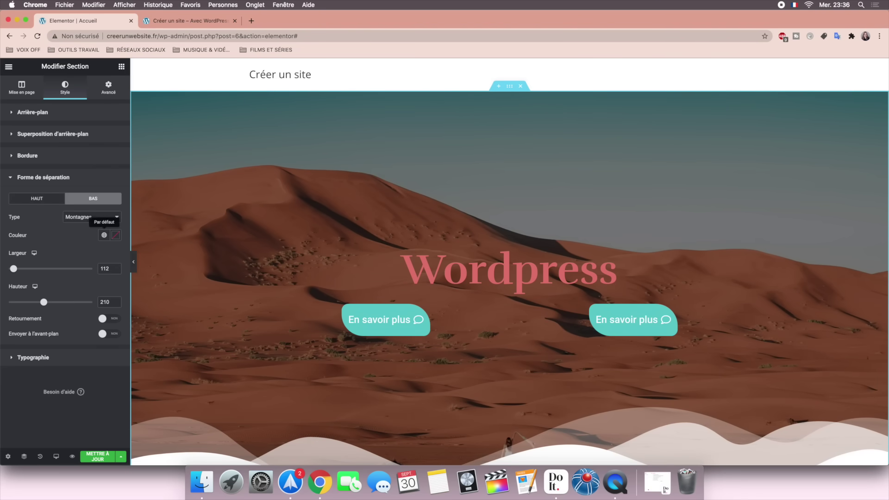
{"action": "left_click", "coordinate": [122, 66]}
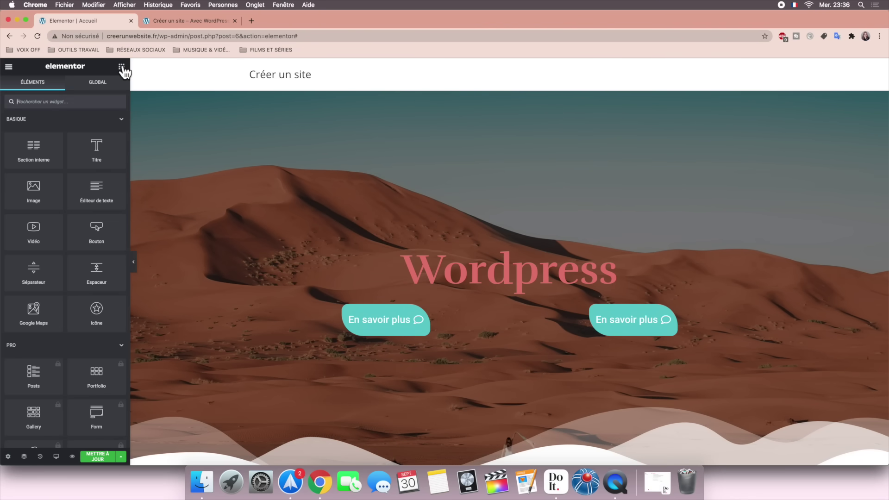
{"action": "scroll", "coordinate": [274, 278], "scroll_direction": "down", "scroll_amount": 3}
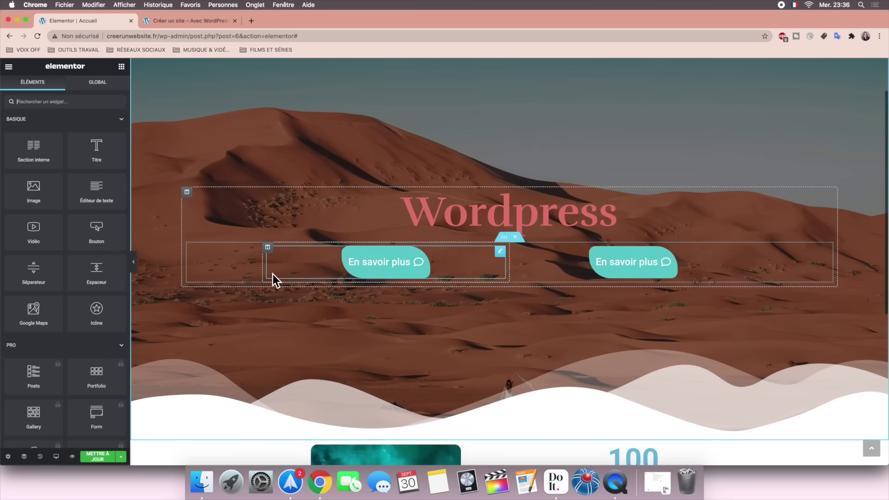
Step: Unlink the margins of the section containing the image and counter, and set its top margin to 5%
{"action": "scroll", "coordinate": [273, 274], "scroll_direction": "down", "scroll_amount": 4}
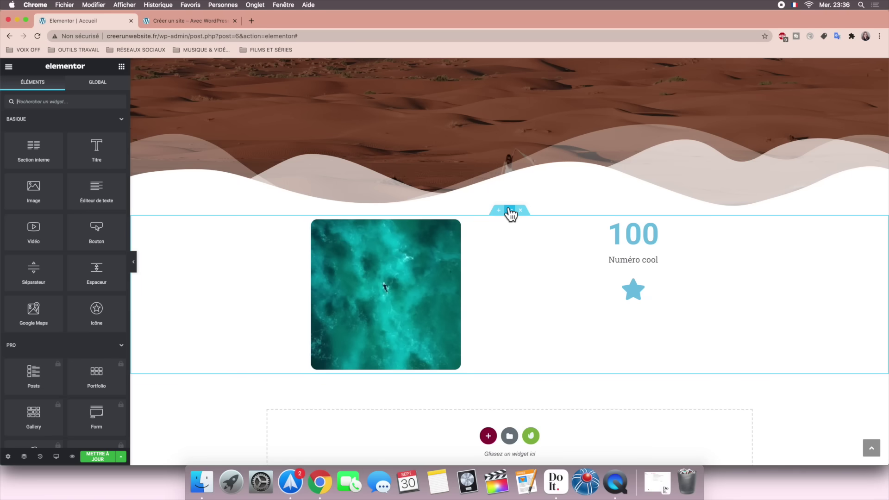
{"action": "left_click", "coordinate": [509, 210]}
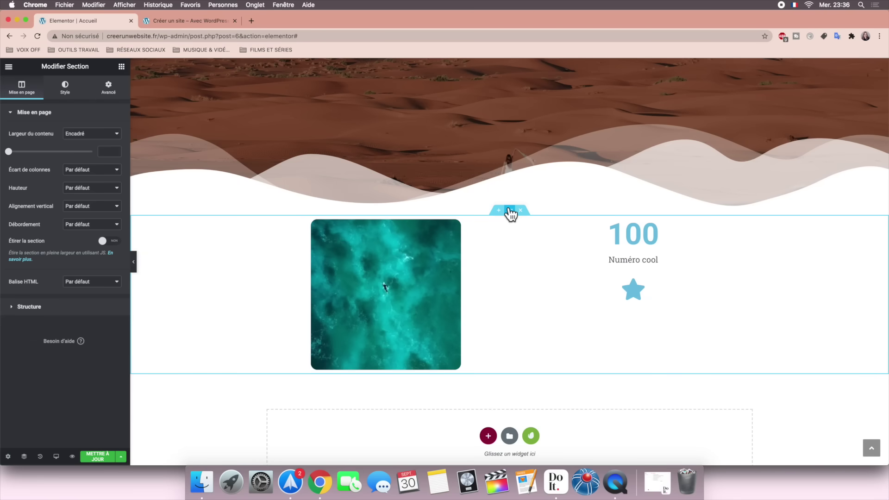
{"action": "left_click", "coordinate": [108, 88]}
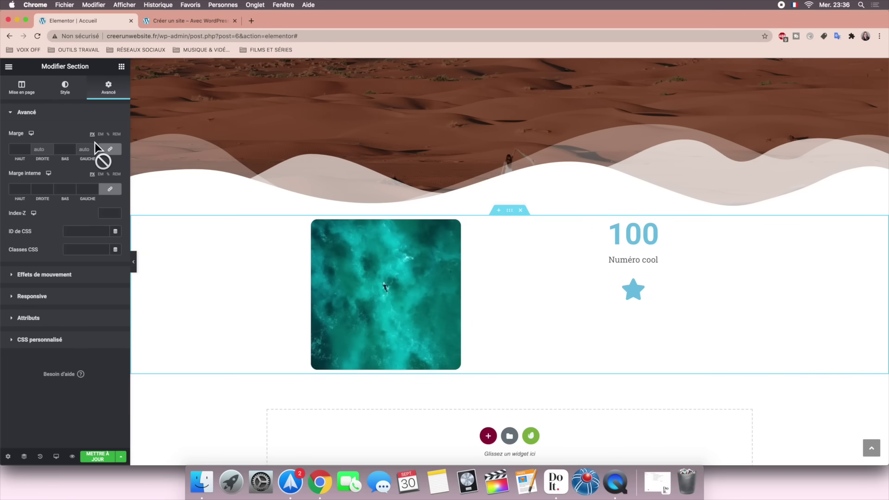
{"action": "left_click", "coordinate": [109, 151]}
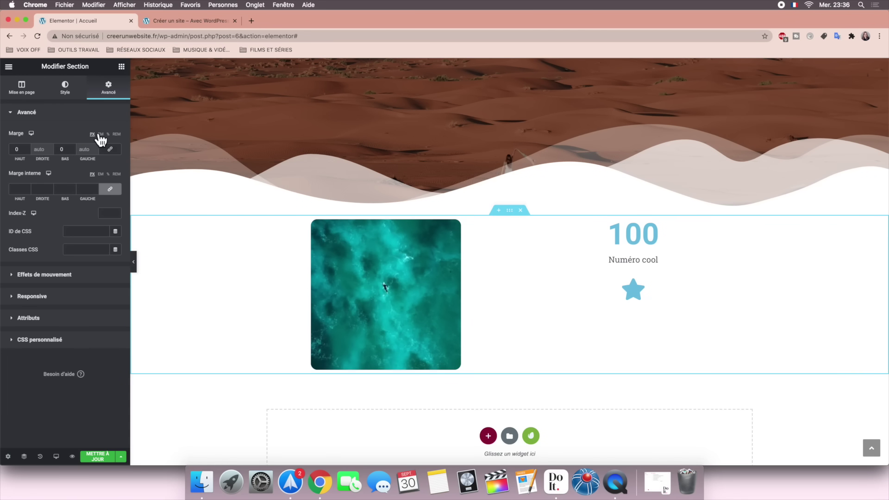
{"action": "left_click", "coordinate": [108, 134]}
{"action": "left_click", "coordinate": [23, 150]}
{"action": "type", "text": "4"}
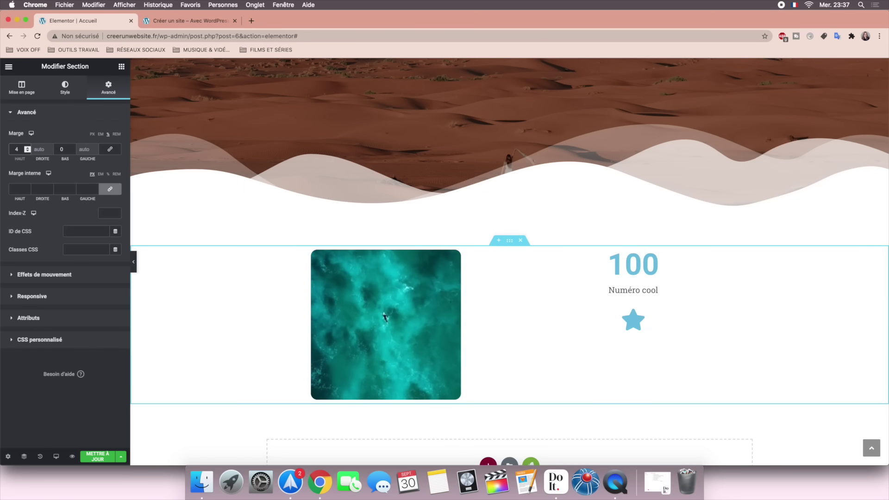
{"action": "key", "text": "BackSpace"}
{"action": "type", "text": "05"}
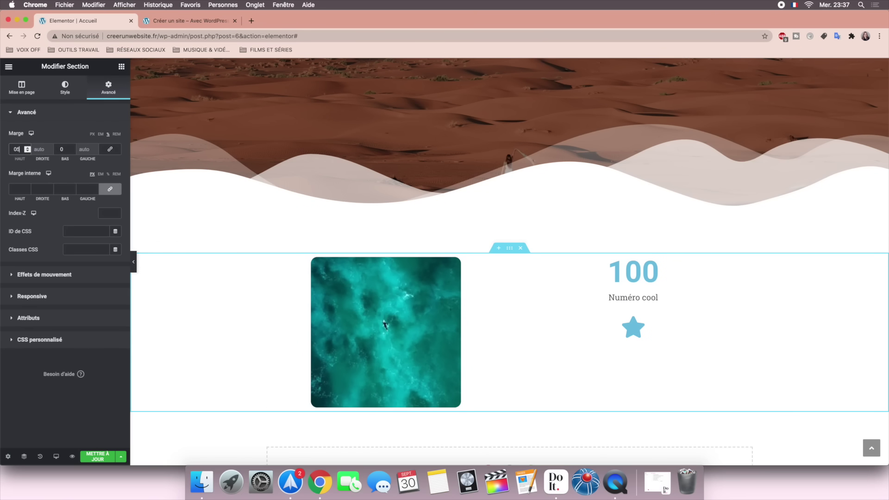
{"action": "key", "text": "BackSpace"}
{"action": "type", "text": "5"}
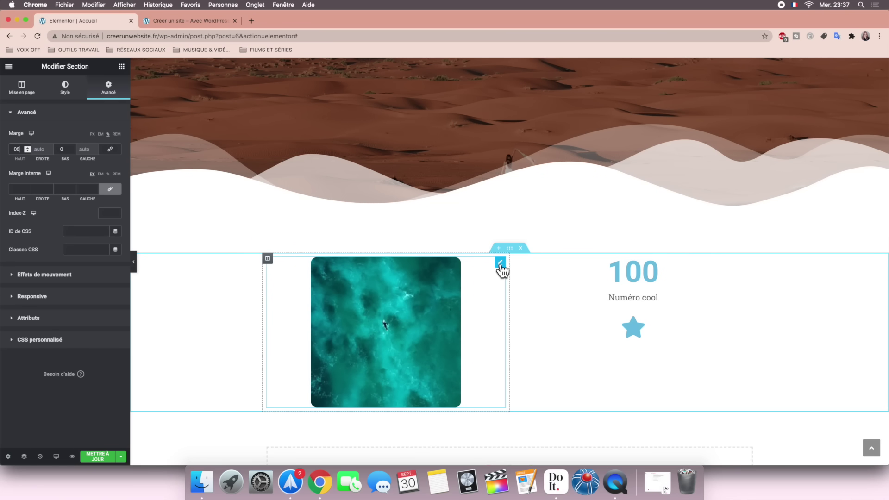
Step: Try a 50 px inner margin on all sides of the teal image and reset it to 0
{"action": "left_click", "coordinate": [500, 263]}
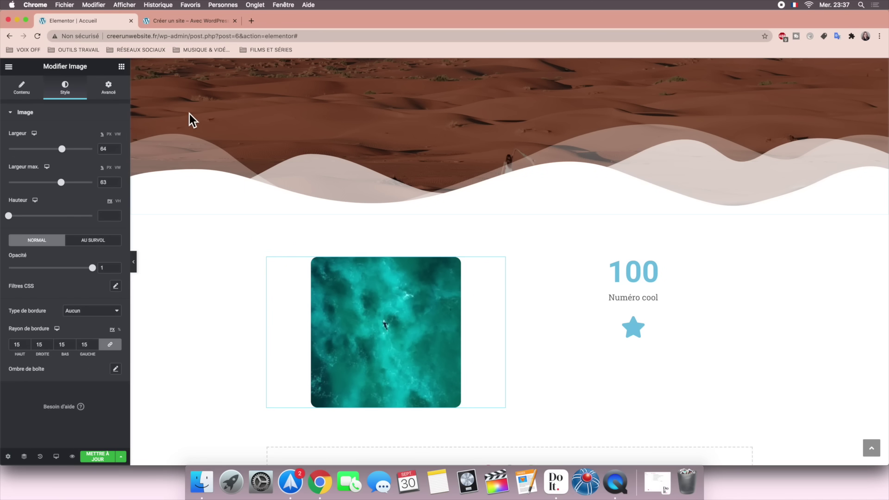
{"action": "left_click", "coordinate": [108, 88]}
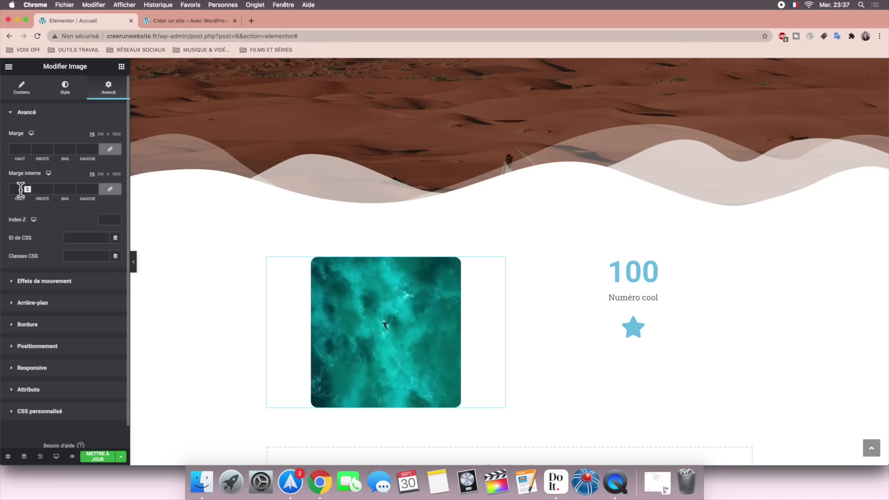
{"action": "type", "text": "50"}
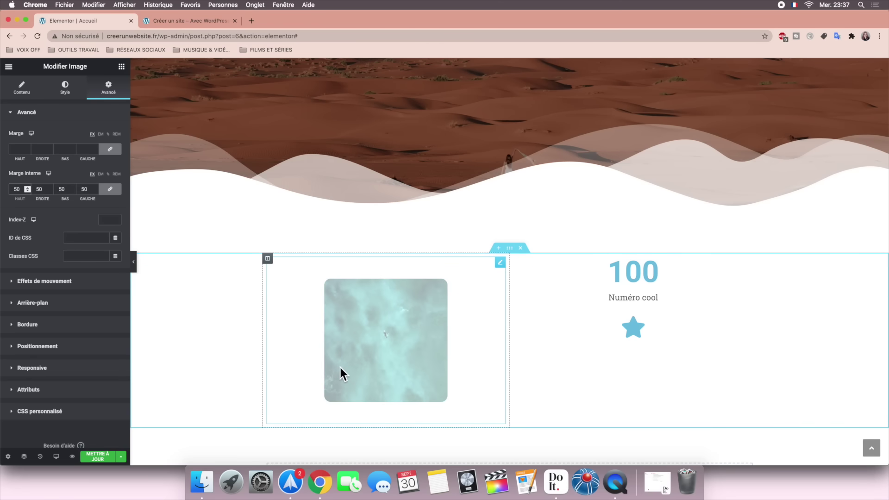
{"action": "left_click_drag", "start_coordinate": [21, 191], "coordinate": [7, 197]}
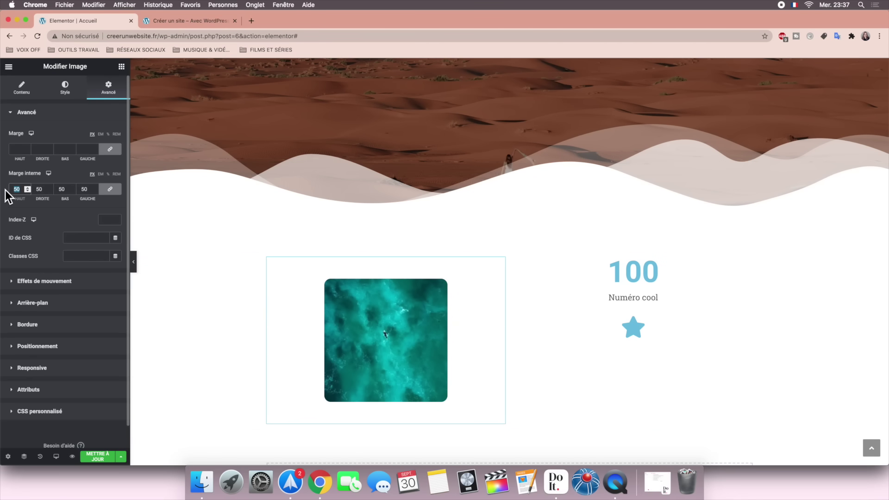
{"action": "type", "text": "0"}
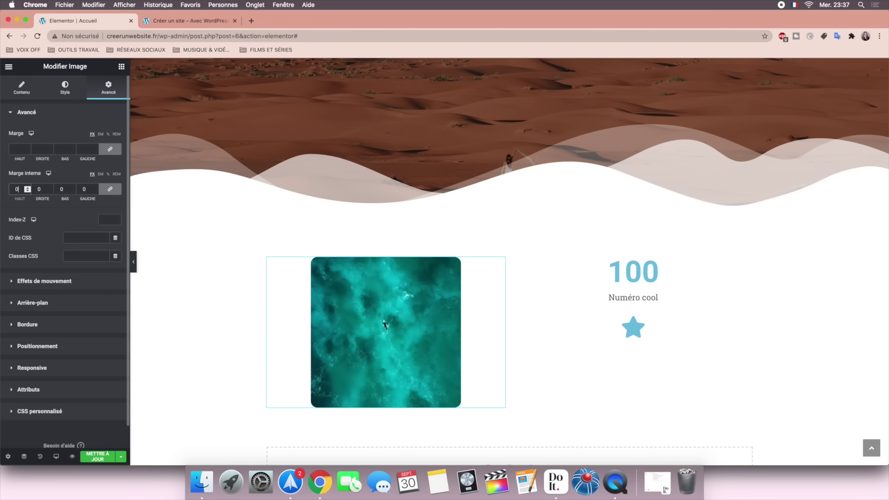
Step: Unlink the teal image's outer margins and set the top and bottom ones to 13%
{"action": "left_click", "coordinate": [111, 151]}
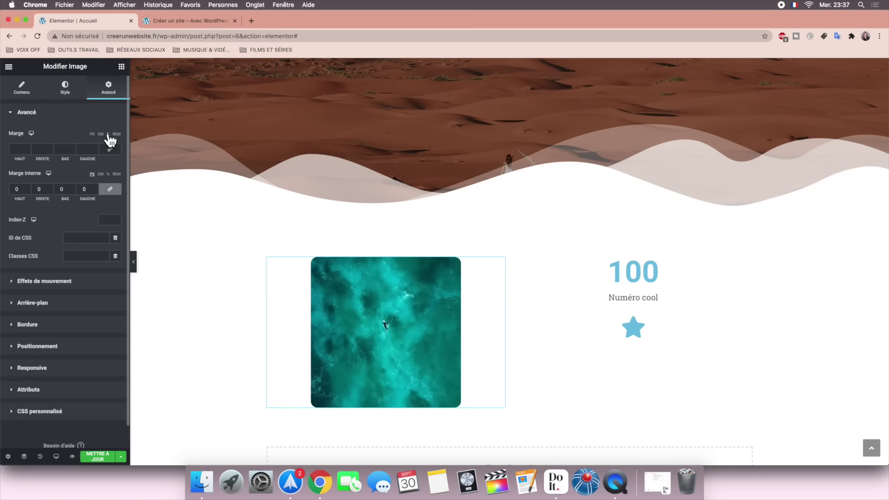
{"action": "left_click", "coordinate": [108, 135]}
{"action": "left_click", "coordinate": [21, 152]}
{"action": "type", "text": "13"}
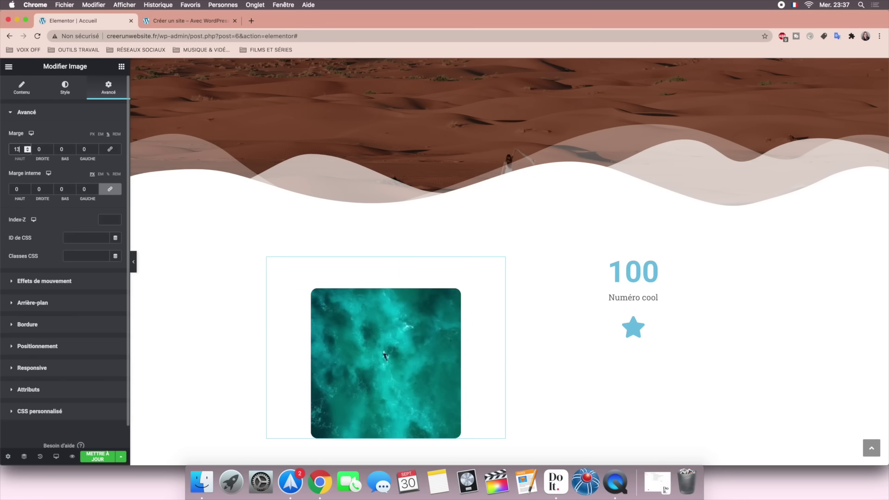
{"action": "left_click", "coordinate": [64, 149]}
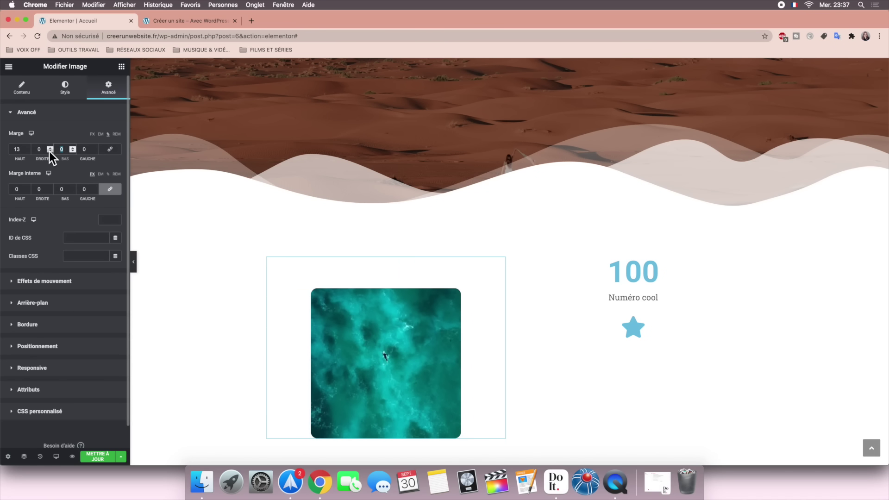
{"action": "type", "text": "13"}
{"action": "scroll", "coordinate": [229, 249], "scroll_direction": "down", "scroll_amount": 3}
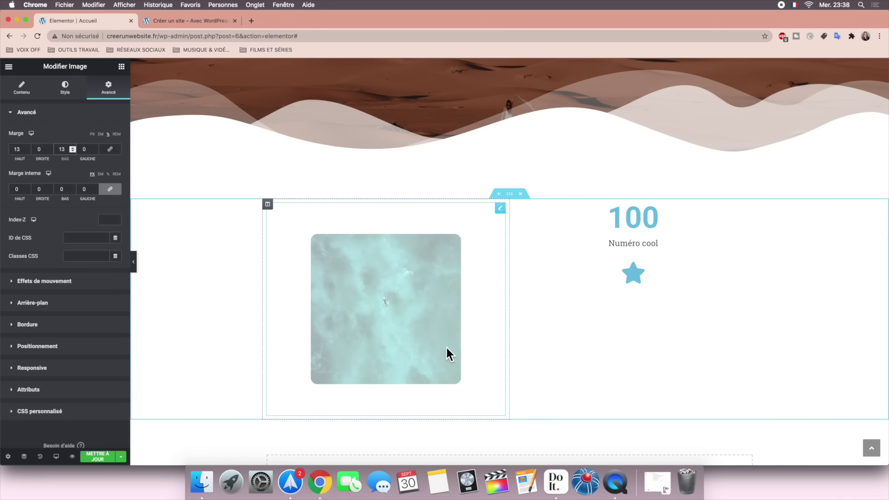
Step: Add a Fade In entrance animation to the teal image and set its duration to Lent
{"action": "left_click", "coordinate": [13, 281]}
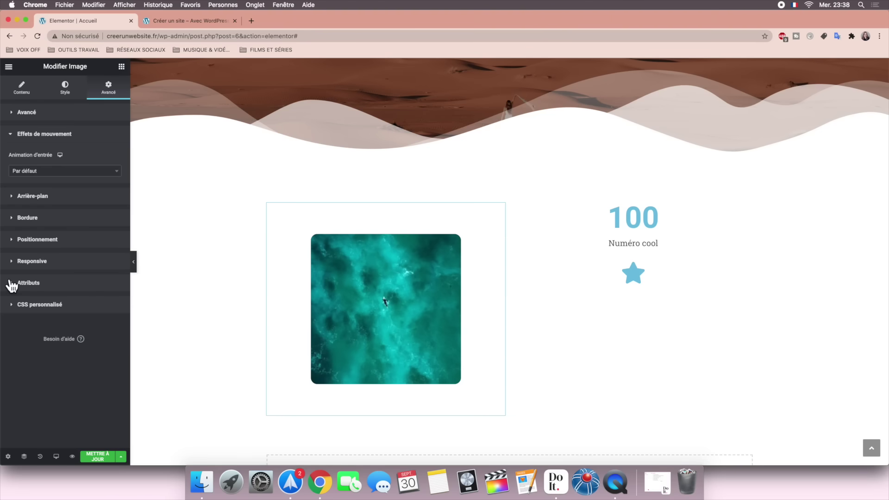
{"action": "left_click", "coordinate": [81, 178]}
{"action": "left_click", "coordinate": [56, 217]}
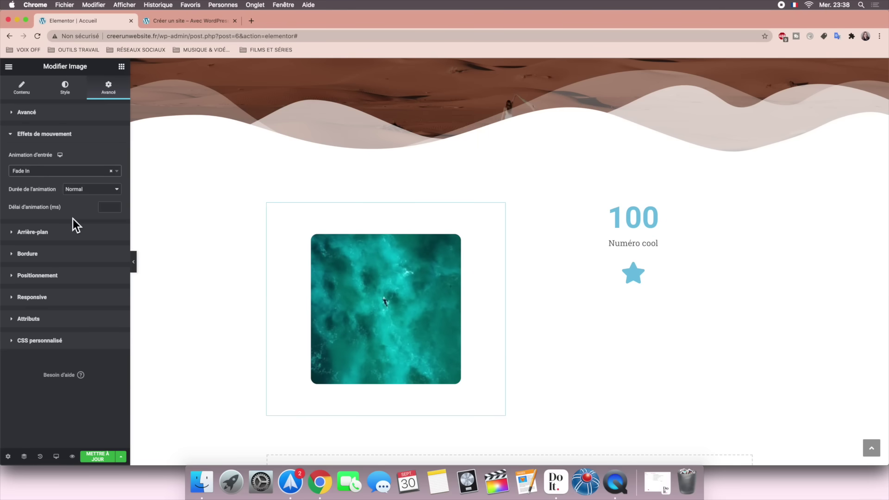
{"action": "left_click", "coordinate": [106, 190]}
{"action": "left_click", "coordinate": [102, 184]}
Step: Try Fade In Right as the image's entrance animation and settle on Fade In Left
{"action": "left_click", "coordinate": [108, 178]}
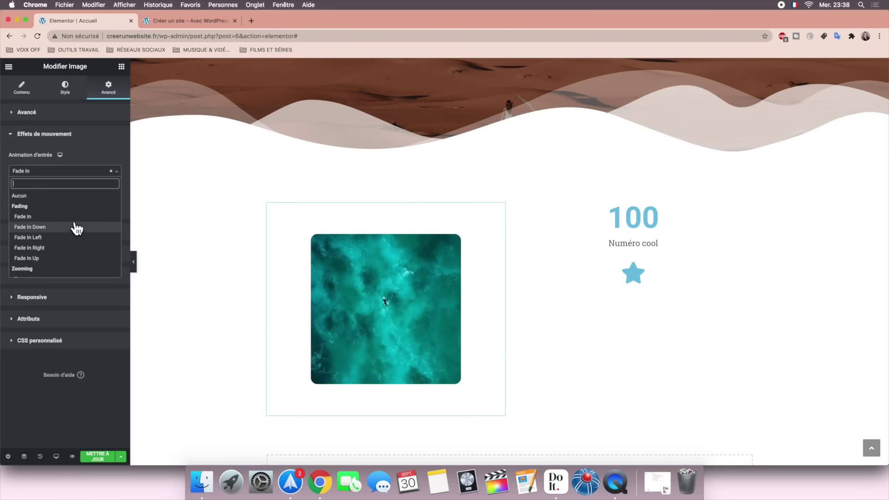
{"action": "left_click", "coordinate": [74, 248]}
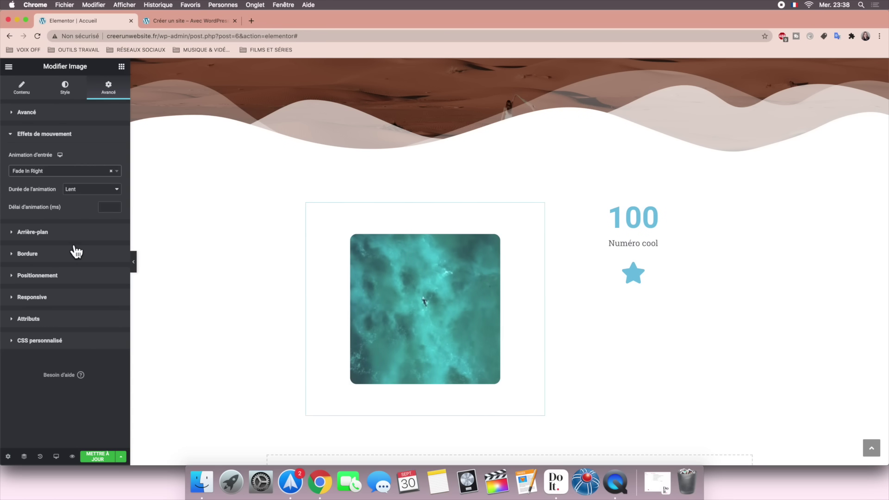
{"action": "left_click", "coordinate": [62, 235]}
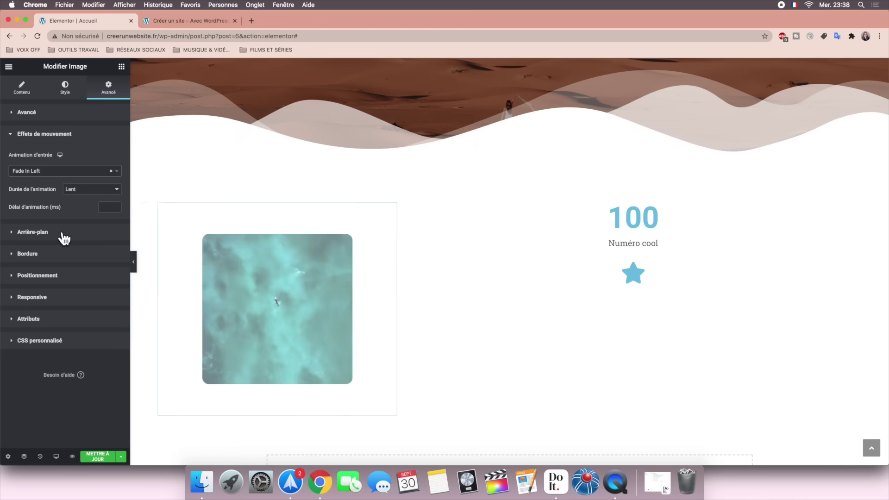
Step: Update the page and preview the image's entrance animation on the site
{"action": "left_click", "coordinate": [99, 457]}
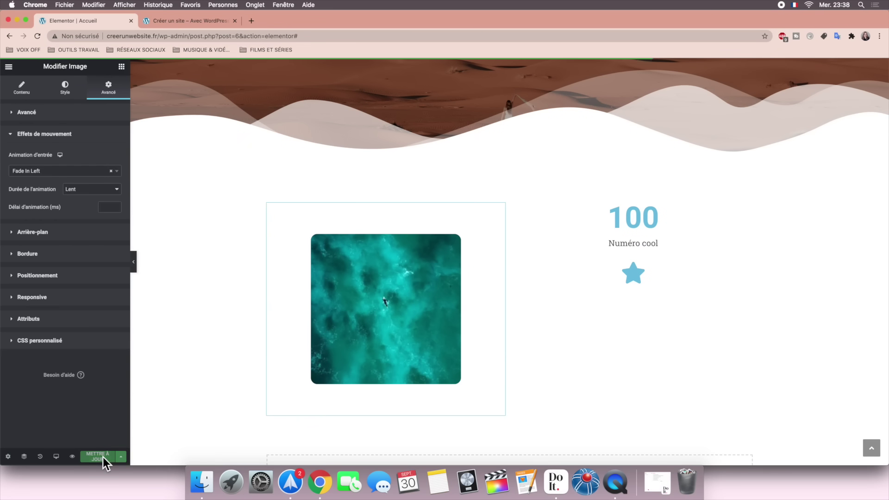
{"action": "left_click", "coordinate": [72, 456]}
{"action": "scroll", "coordinate": [189, 388], "scroll_direction": "down", "scroll_amount": 1}
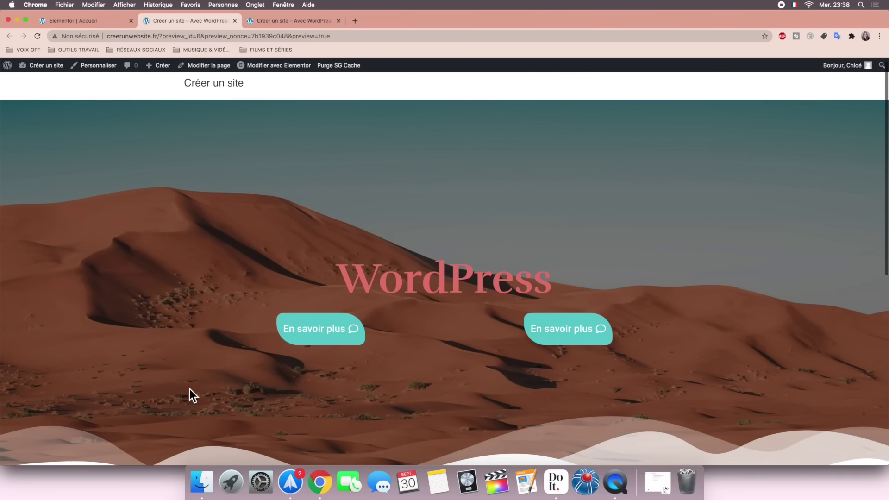
{"action": "scroll", "coordinate": [189, 388], "scroll_direction": "down", "scroll_amount": 10}
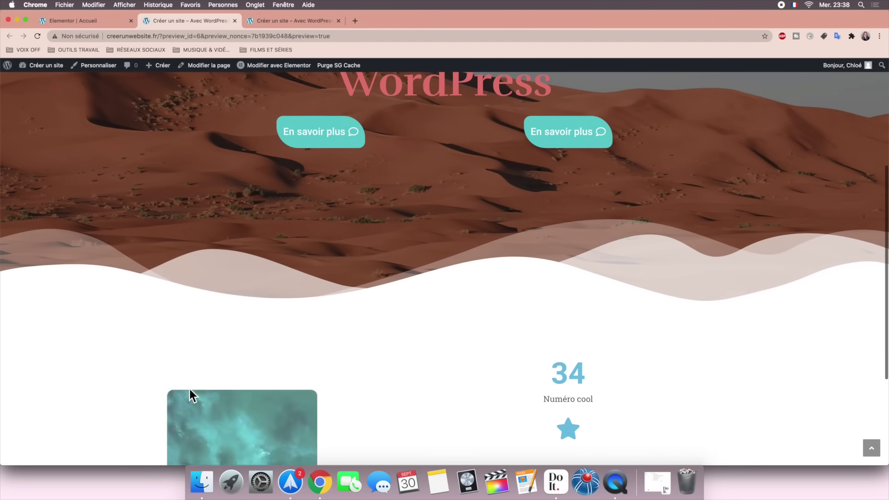
{"action": "scroll", "coordinate": [190, 393], "scroll_direction": "down", "scroll_amount": 5}
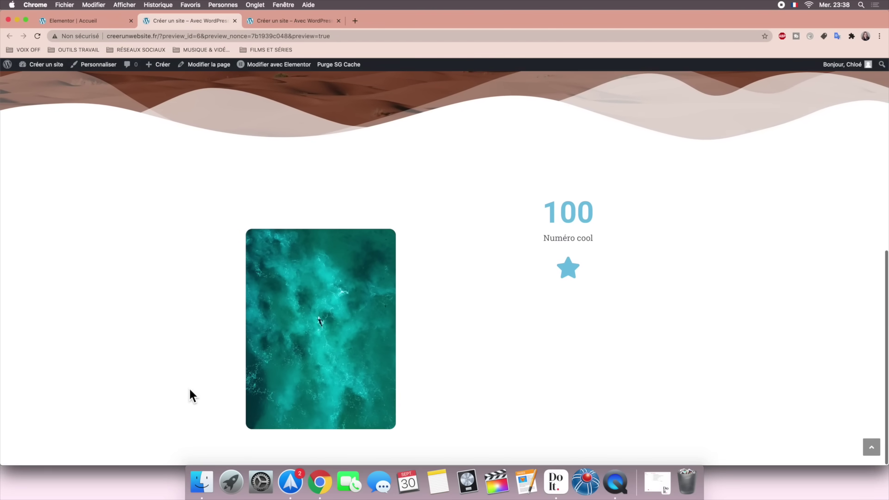
{"action": "scroll", "coordinate": [190, 389], "scroll_direction": "up", "scroll_amount": 12}
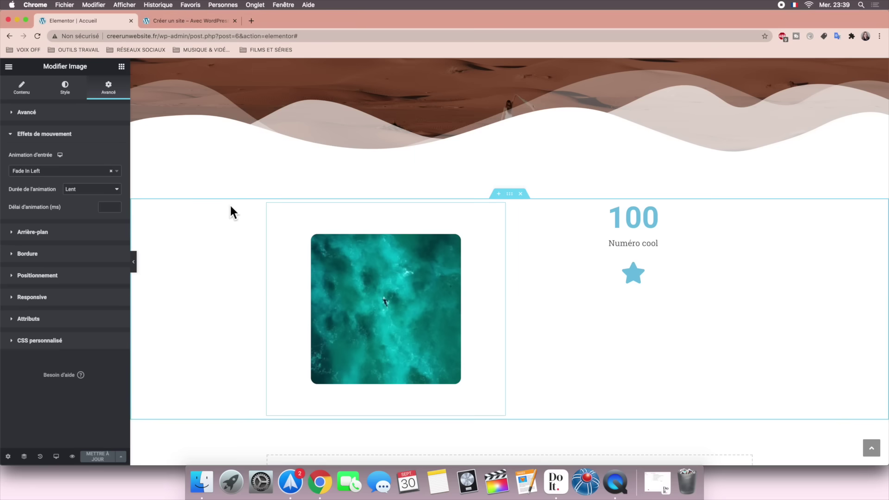
Step: Check the link target in the content settings of the first "En savoir plus" button
{"action": "scroll", "coordinate": [422, 169], "scroll_direction": "up", "scroll_amount": 10}
{"action": "left_click", "coordinate": [400, 318]}
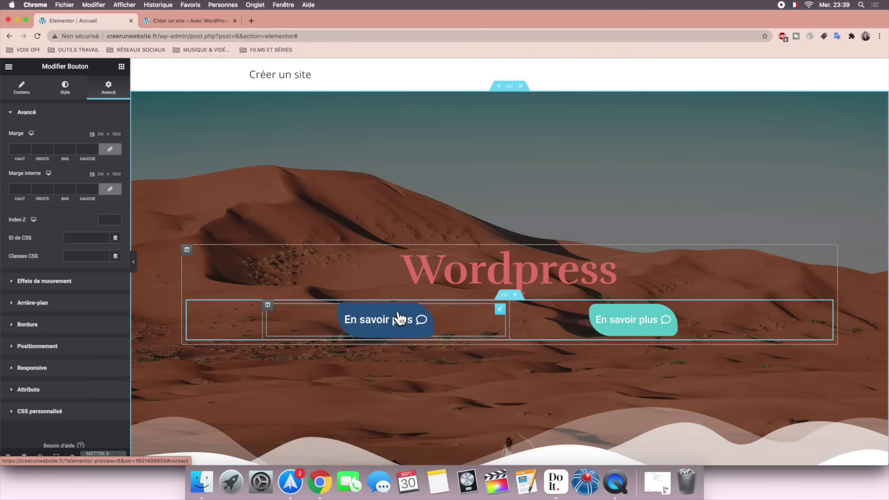
{"action": "left_click", "coordinate": [26, 90]}
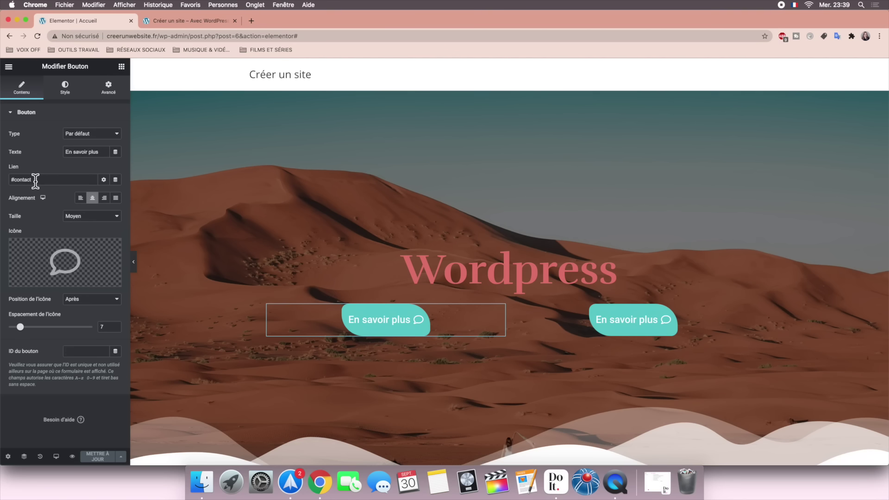
Step: Set the CSS ID of the section containing the image and counter to "contact" and update the page
{"action": "scroll", "coordinate": [321, 284], "scroll_direction": "down", "scroll_amount": 3}
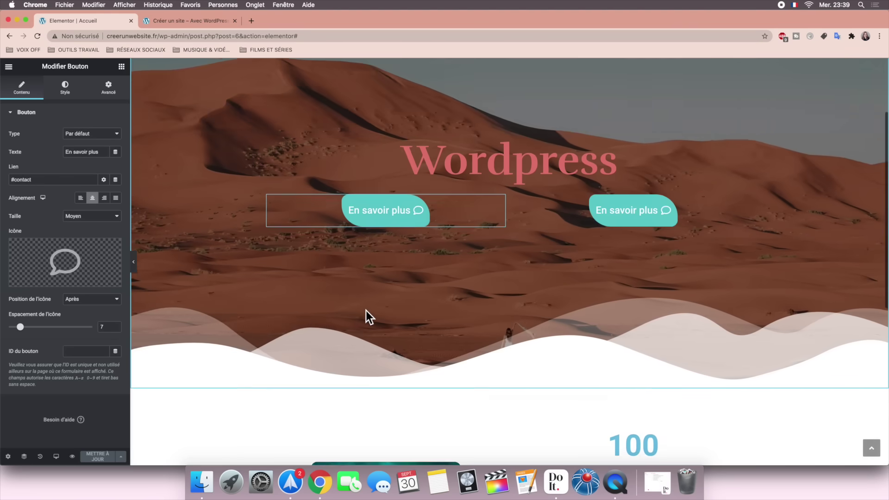
{"action": "scroll", "coordinate": [366, 333], "scroll_direction": "down", "scroll_amount": 3}
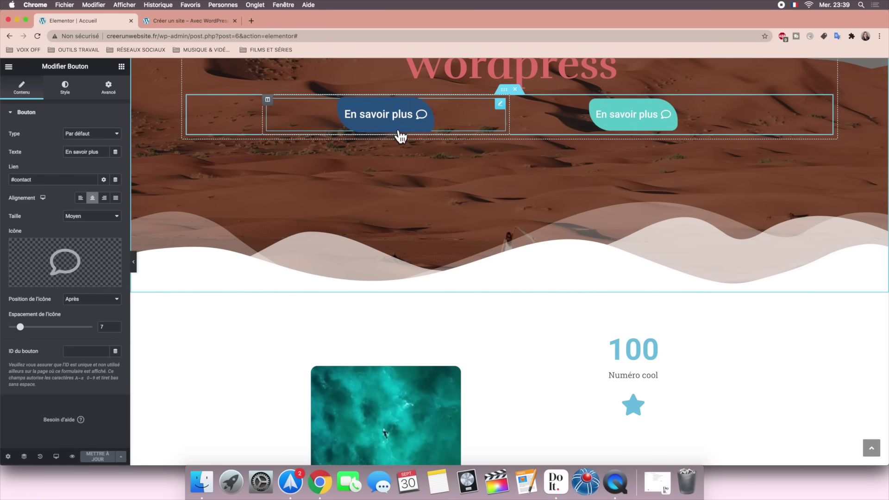
{"action": "scroll", "coordinate": [454, 265], "scroll_direction": "down", "scroll_amount": 2}
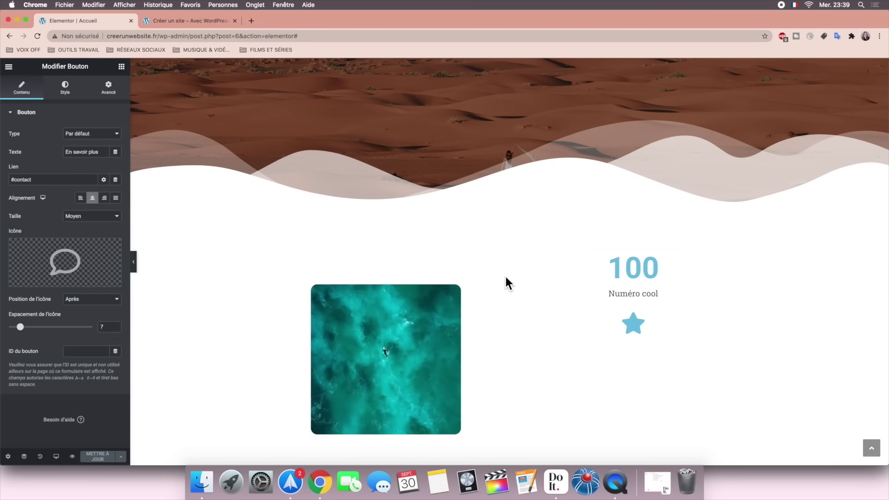
{"action": "left_click", "coordinate": [509, 244]}
{"action": "left_click", "coordinate": [26, 115]}
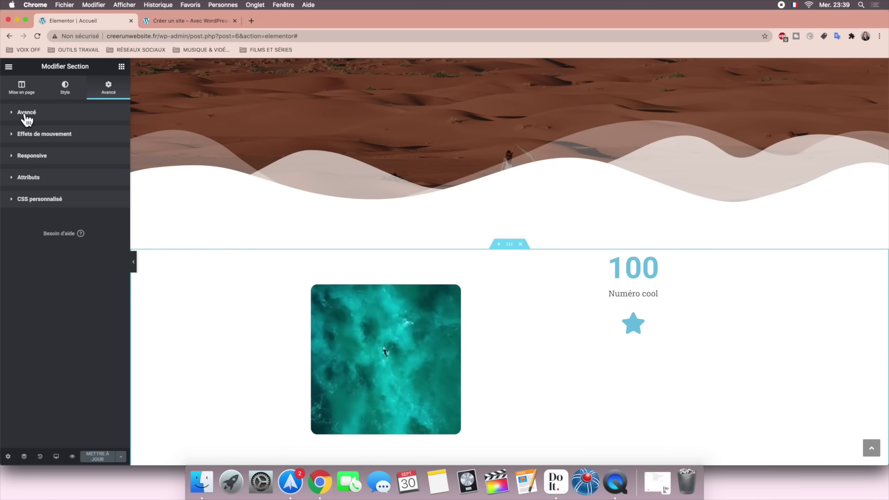
{"action": "left_click", "coordinate": [26, 116]}
{"action": "left_click", "coordinate": [73, 231]}
{"action": "type", "text": "co"}
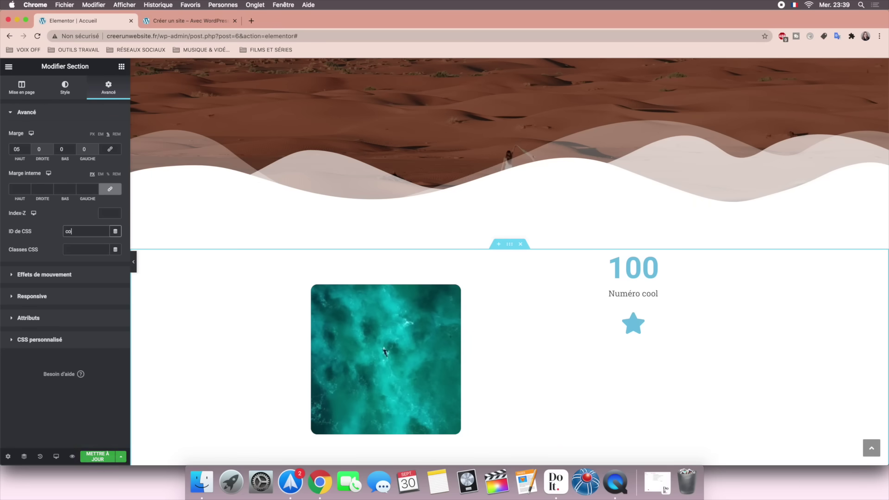
{"action": "type", "text": "ntact"}
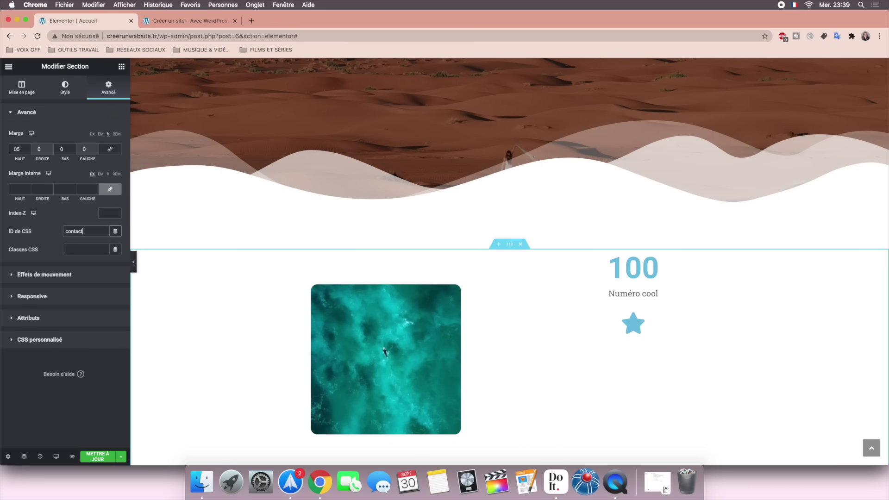
{"action": "left_click", "coordinate": [97, 457]}
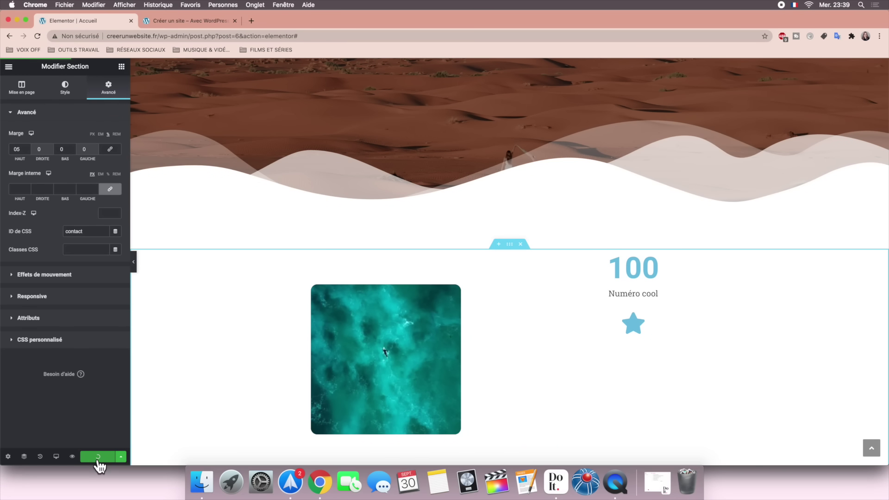
Step: Test the first "En savoir plus" button's anchor link on the live site, and switch to the Do It app
{"action": "left_click", "coordinate": [194, 20]}
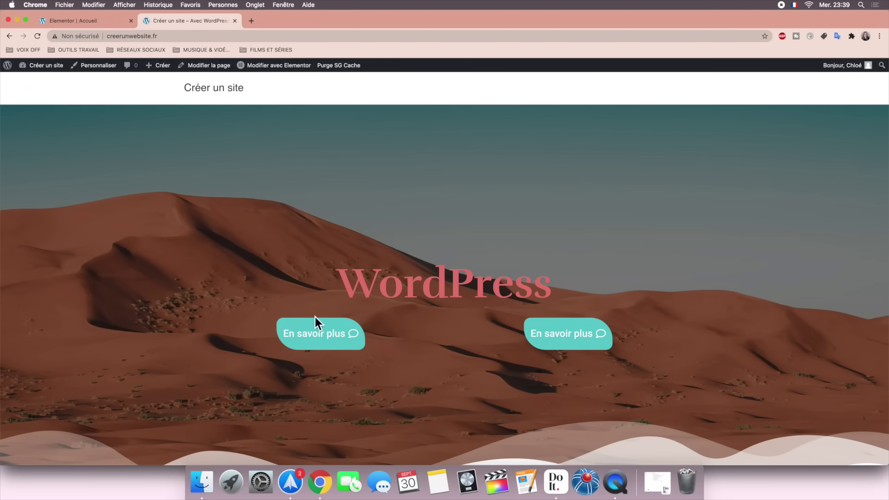
{"action": "left_click", "coordinate": [323, 335]}
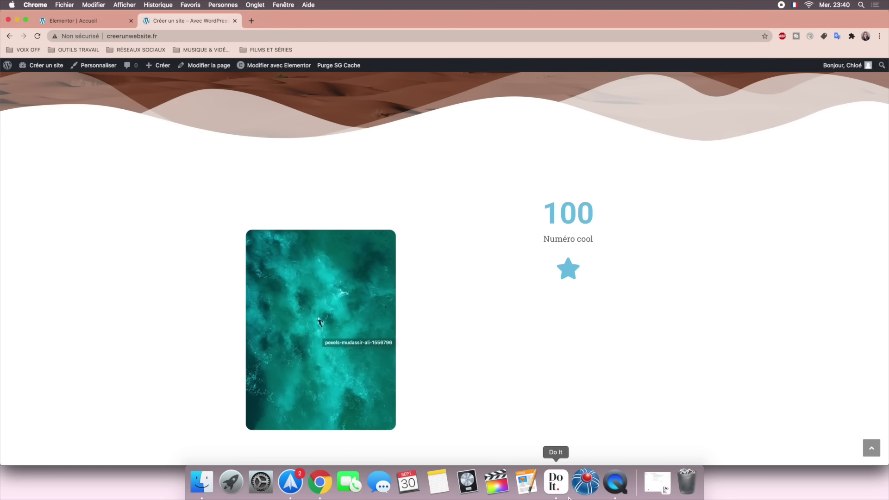
{"action": "left_click", "coordinate": [555, 484]}
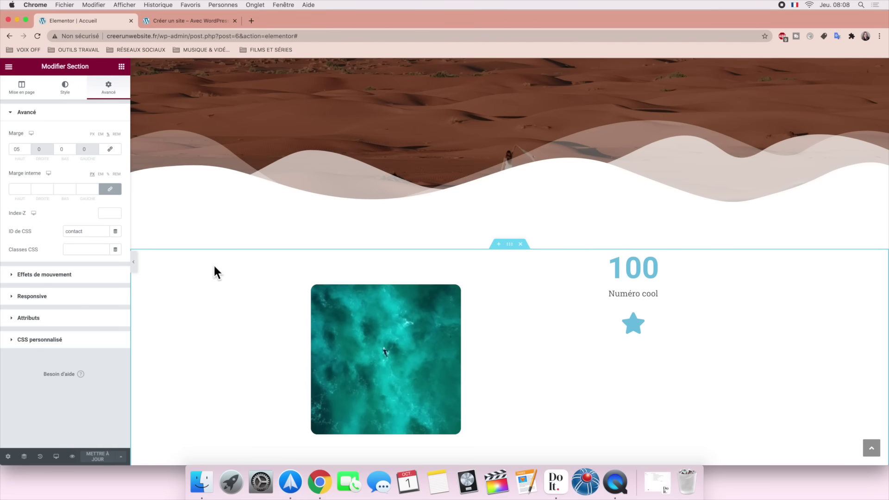
Step: Preview the home page at tablet and mobile sizes from the Elementor editor
{"action": "scroll", "coordinate": [214, 265], "scroll_direction": "up", "scroll_amount": 5}
{"action": "scroll", "coordinate": [214, 266], "scroll_direction": "up", "scroll_amount": 3}
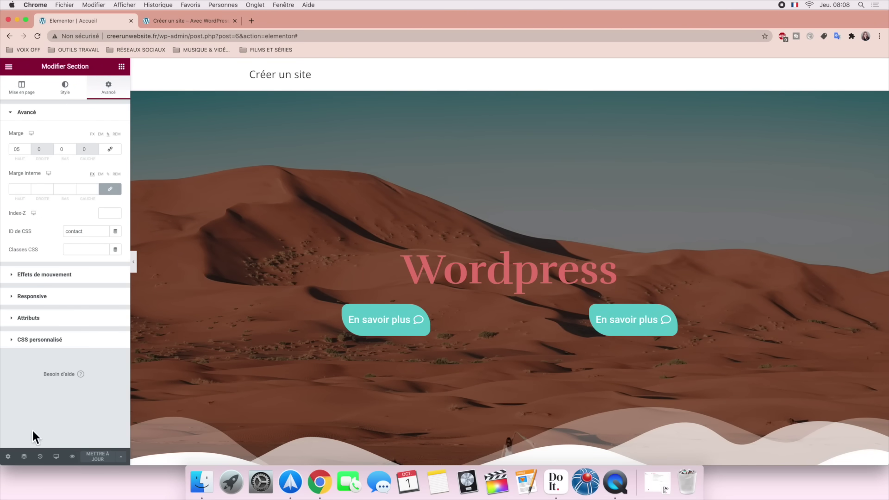
{"action": "left_click", "coordinate": [56, 456]}
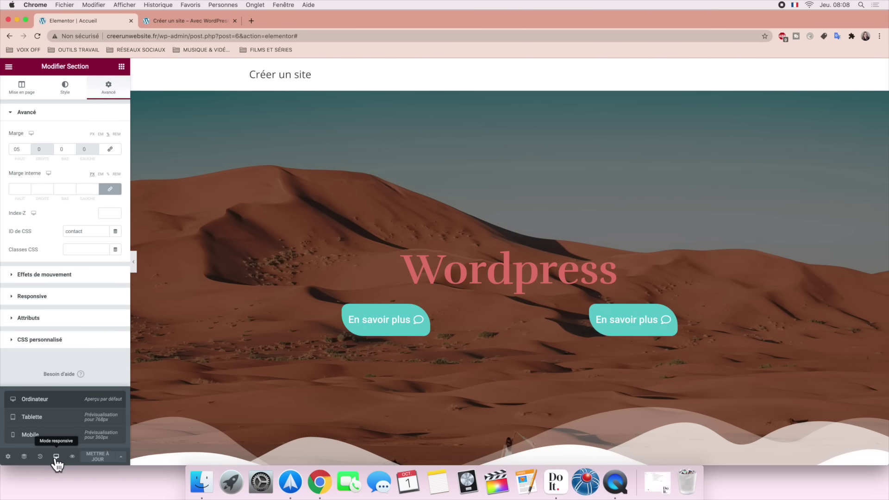
{"action": "left_click", "coordinate": [58, 424]}
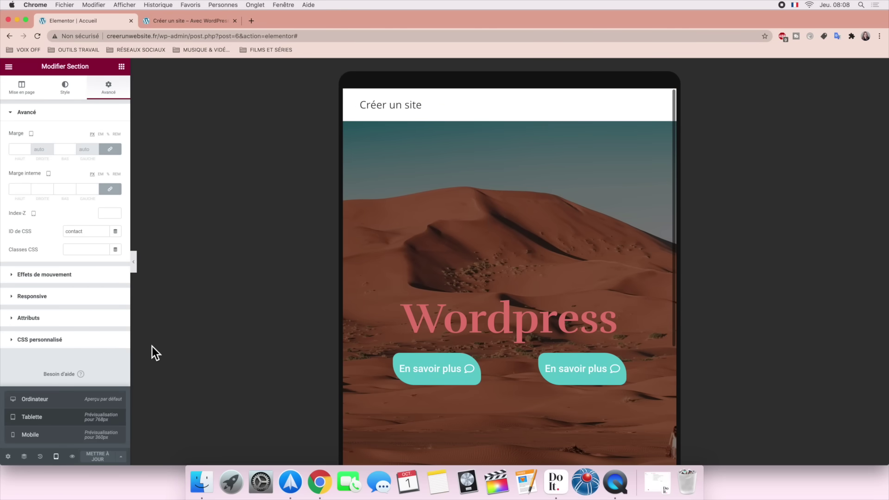
{"action": "left_click", "coordinate": [31, 434]}
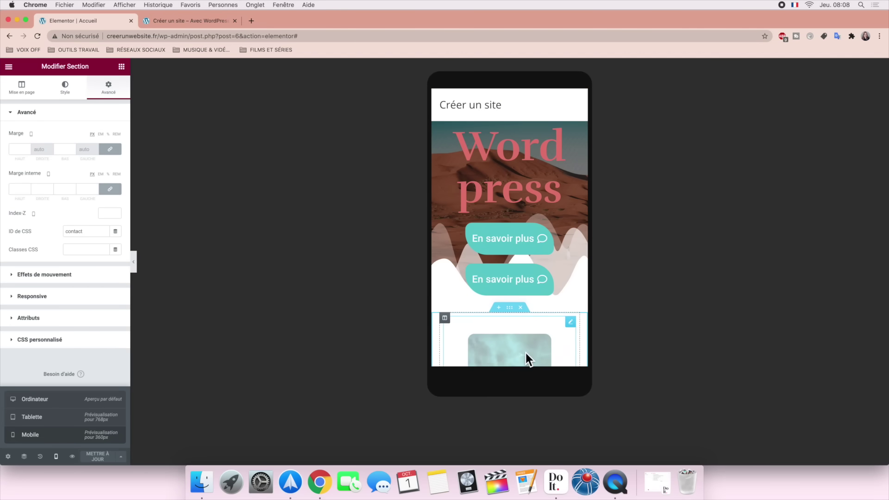
{"action": "scroll", "coordinate": [515, 339], "scroll_direction": "down", "scroll_amount": 5}
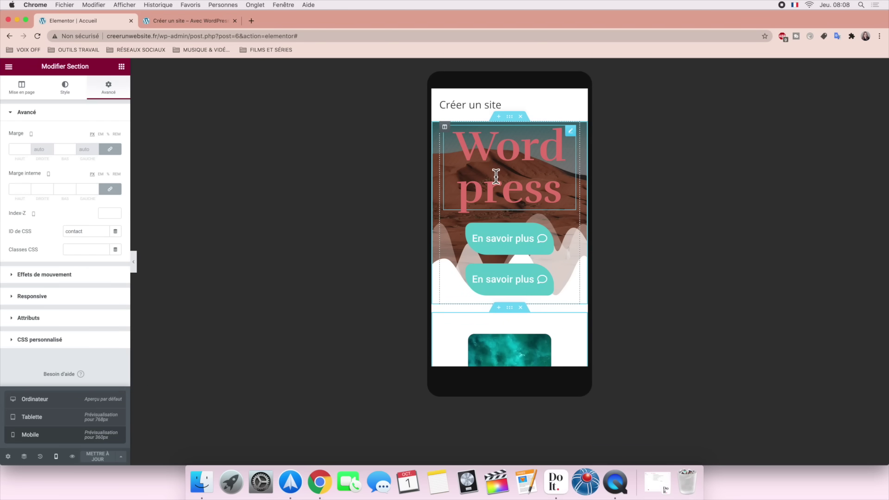
Step: Set the "Wordpress" title's mobile font size to 48 px in its typography settings
{"action": "left_click", "coordinate": [495, 176]}
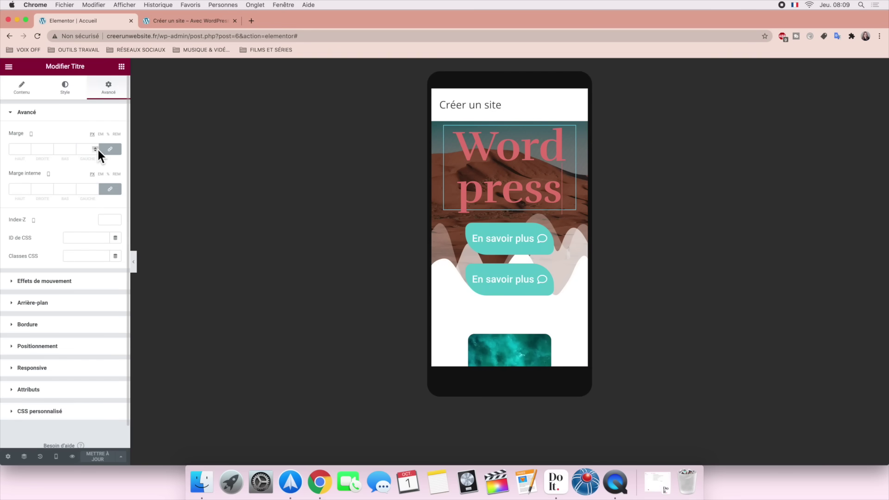
{"action": "left_click", "coordinate": [22, 88]}
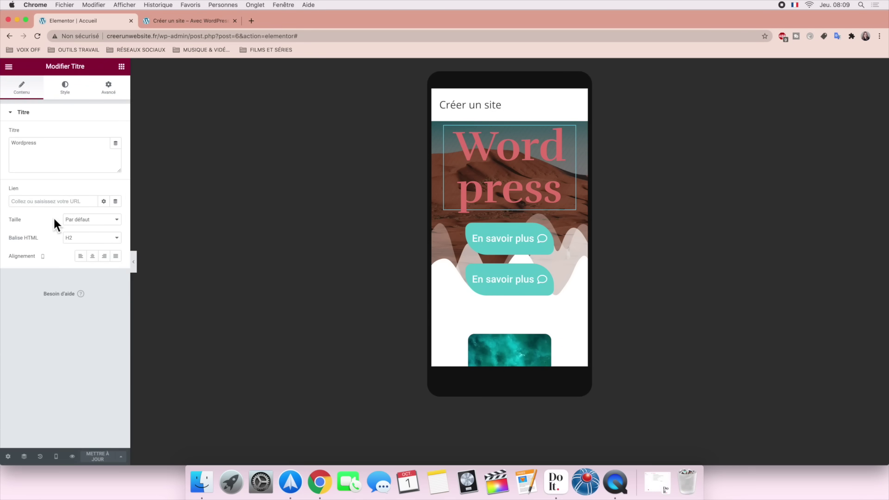
{"action": "left_click", "coordinate": [63, 96]}
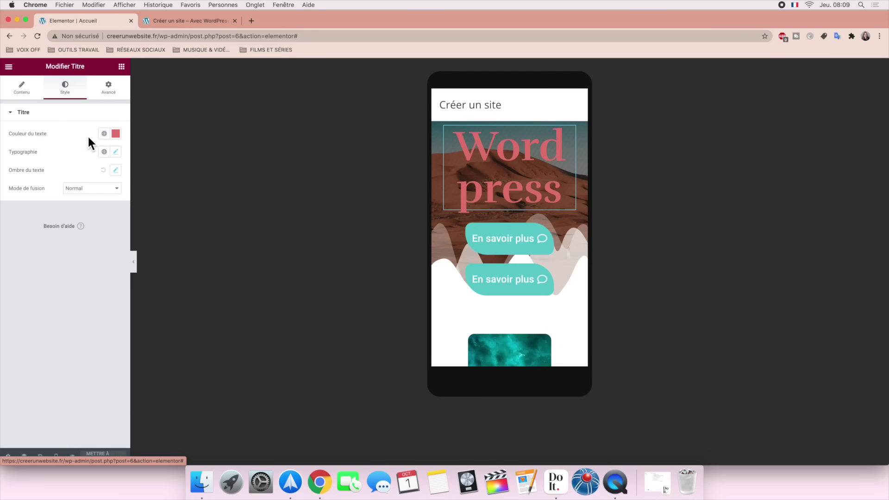
{"action": "left_click", "coordinate": [115, 153]}
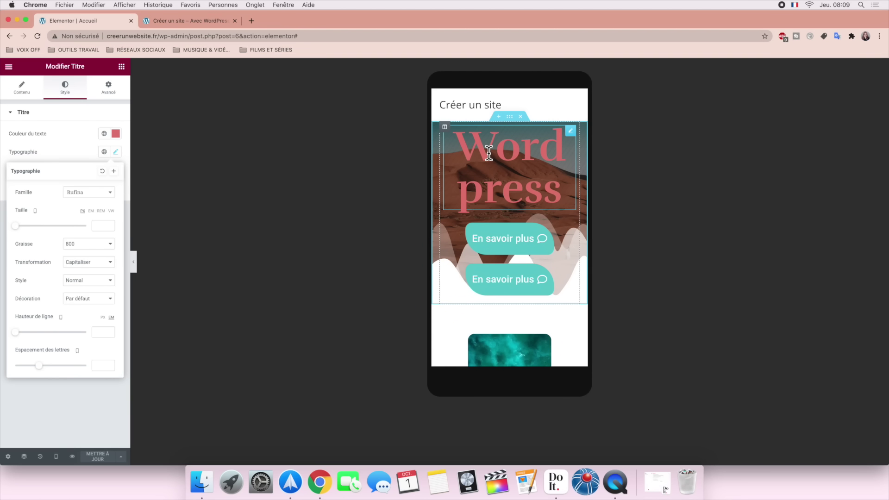
{"action": "left_click", "coordinate": [35, 211]}
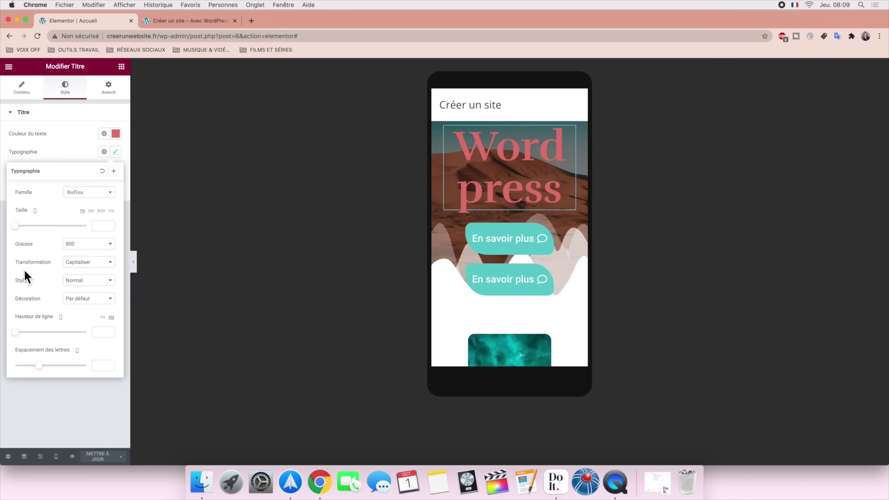
{"action": "left_click", "coordinate": [14, 226]}
{"action": "left_click_drag", "start_coordinate": [15, 226], "coordinate": [31, 226]}
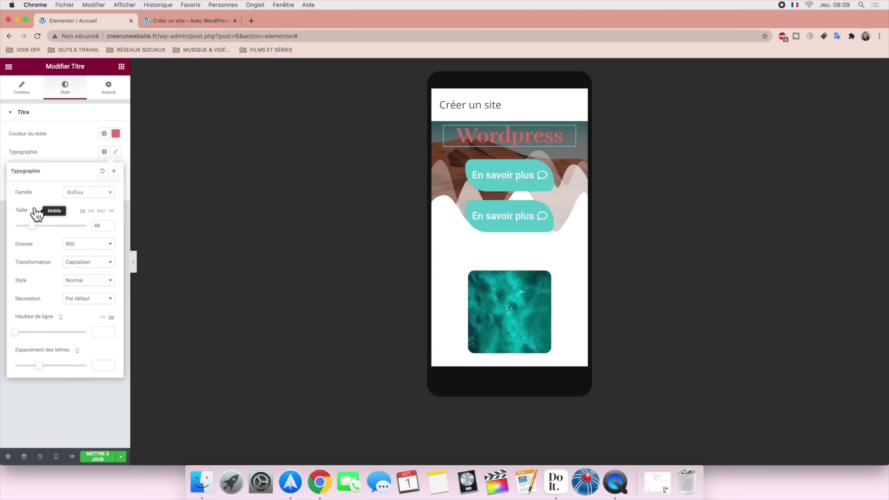
Step: Compare the resized title across the desktop, tablet and mobile previews
{"action": "left_click", "coordinate": [53, 457]}
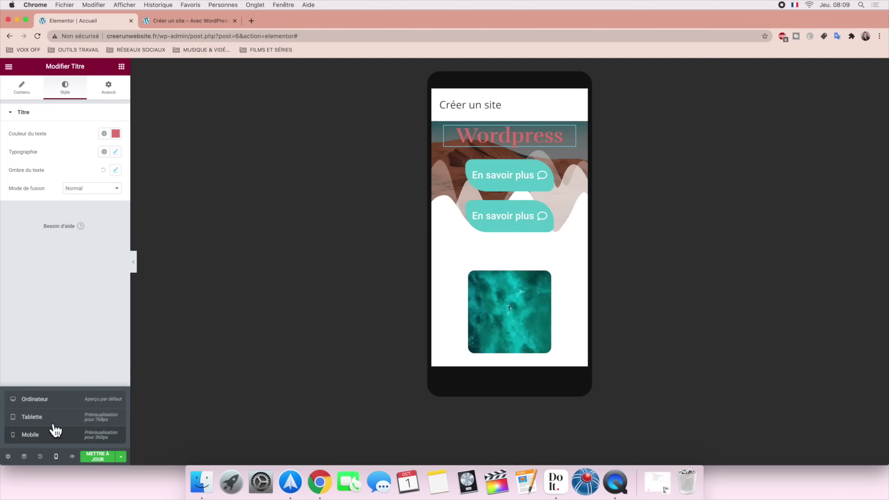
{"action": "left_click", "coordinate": [56, 406]}
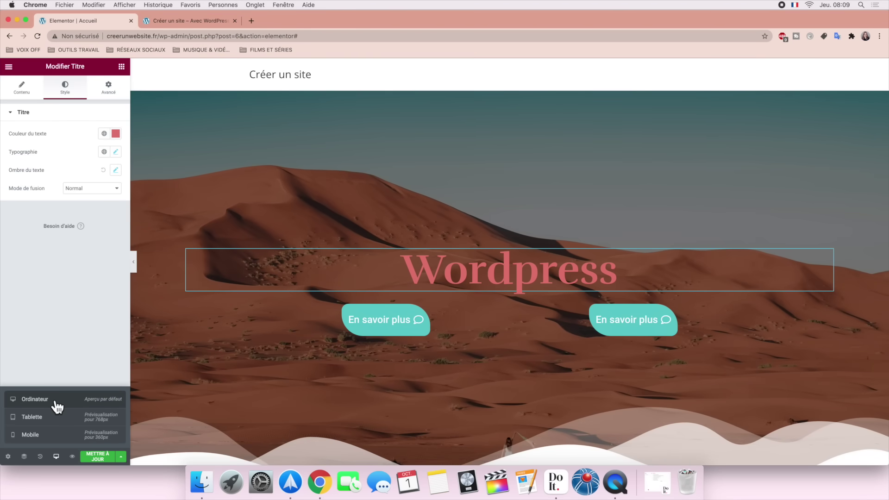
{"action": "left_click", "coordinate": [56, 418]}
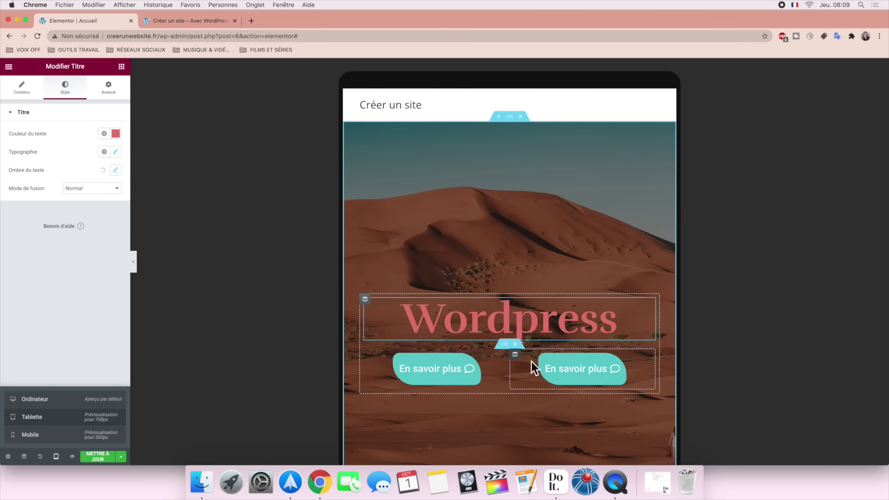
{"action": "left_click", "coordinate": [56, 437]}
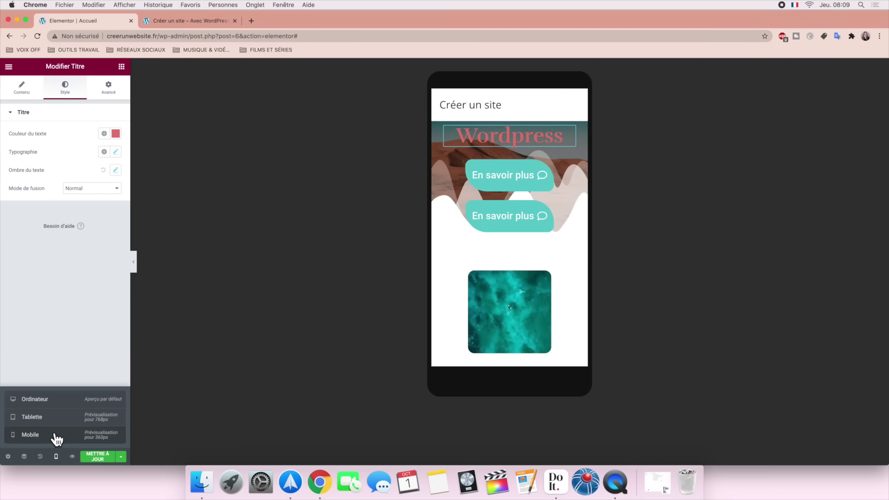
Step: Set the title's mobile font size to 58 px and its line height to 4.6 em
{"action": "left_click", "coordinate": [115, 151]}
{"action": "left_click_drag", "start_coordinate": [32, 227], "coordinate": [40, 231]}
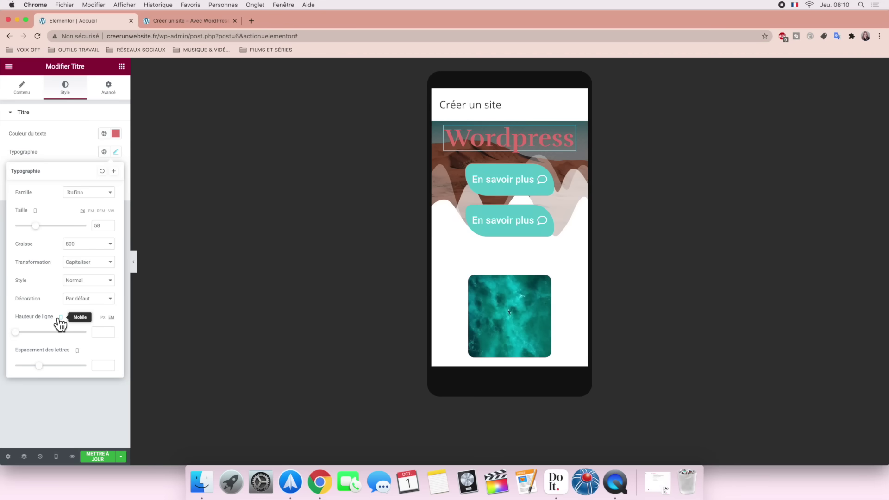
{"action": "left_click", "coordinate": [27, 332]}
{"action": "left_click_drag", "start_coordinate": [27, 332], "coordinate": [47, 333]}
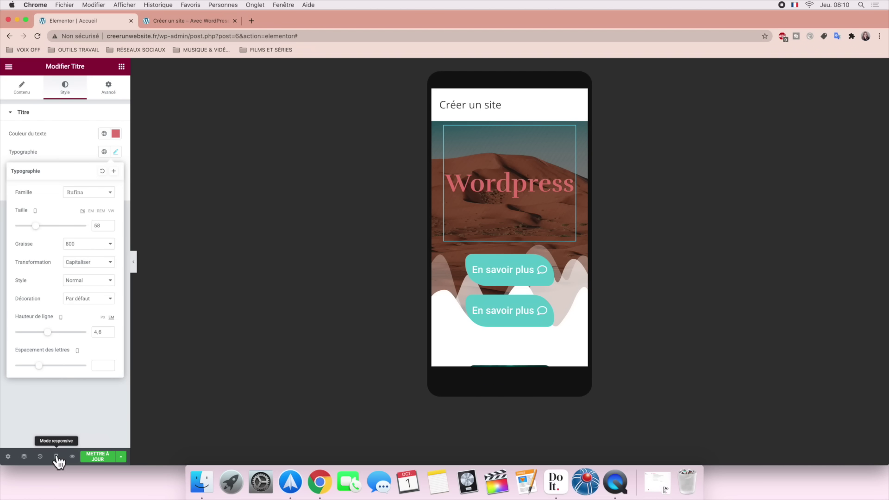
{"action": "left_click", "coordinate": [61, 392]}
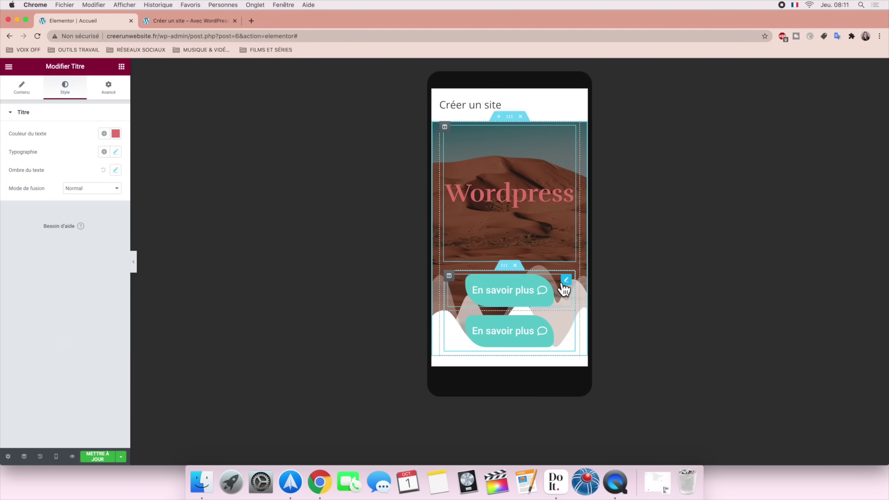
Step: Reduce the mobile text size of the first "En savoir plus" button in its typography settings
{"action": "left_click", "coordinate": [565, 282]}
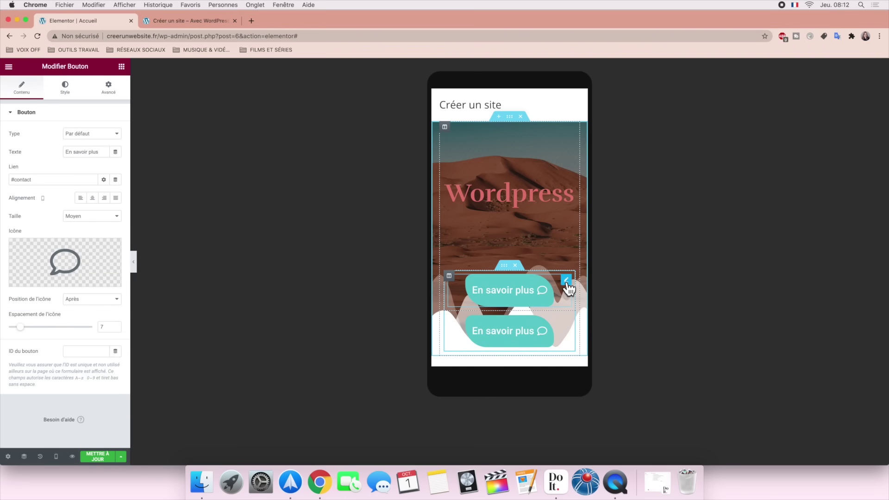
{"action": "left_click", "coordinate": [58, 92]}
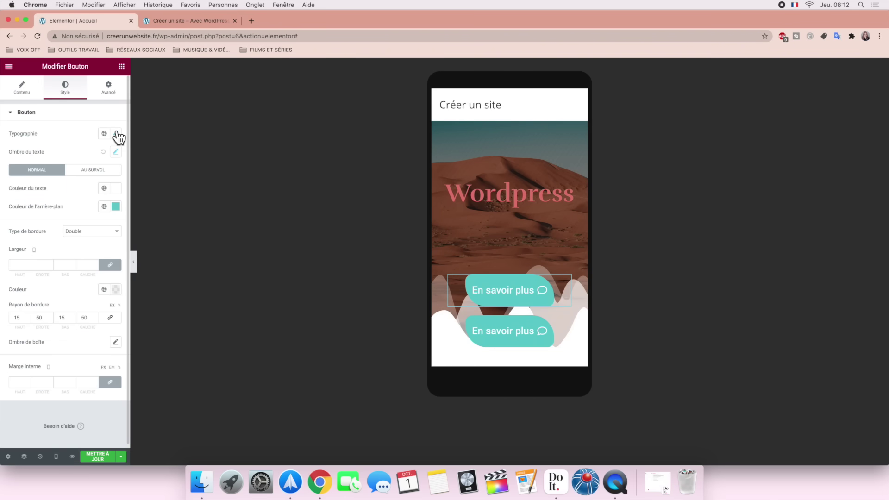
{"action": "left_click", "coordinate": [117, 135]}
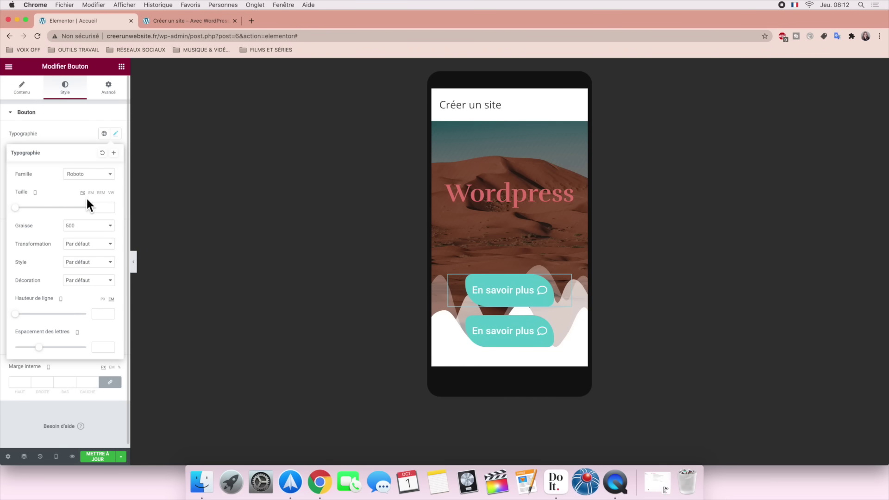
{"action": "left_click", "coordinate": [34, 195]}
{"action": "left_click_drag", "start_coordinate": [15, 208], "coordinate": [21, 207]}
{"action": "left_click", "coordinate": [122, 135]}
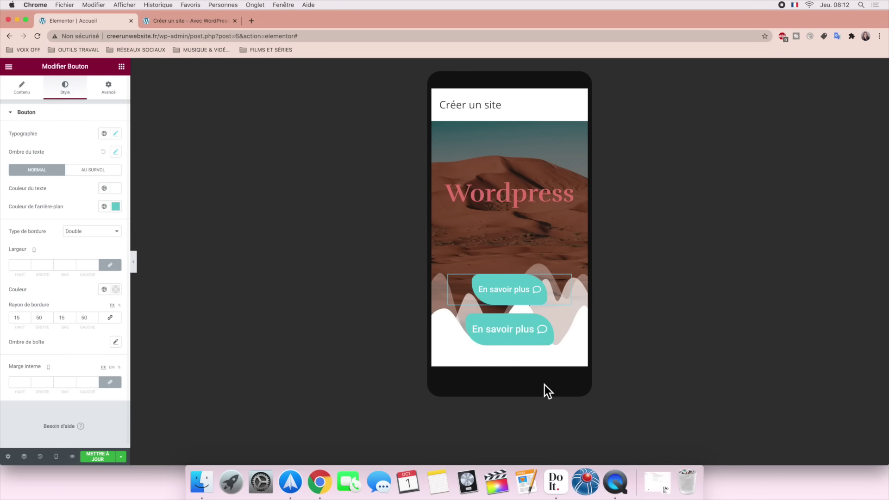
Step: Set the second "En savoir plus" button's mobile bottom margin to 200 px and check the spacing below it
{"action": "left_click", "coordinate": [559, 334]}
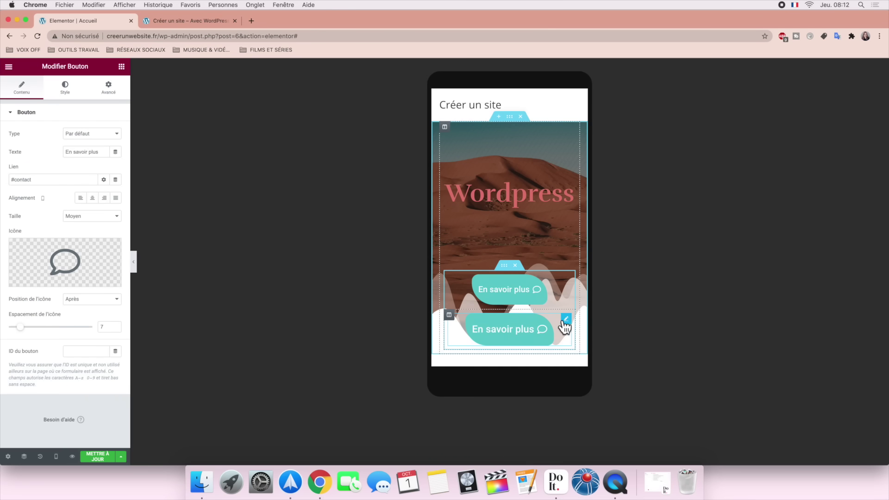
{"action": "left_click", "coordinate": [109, 88]}
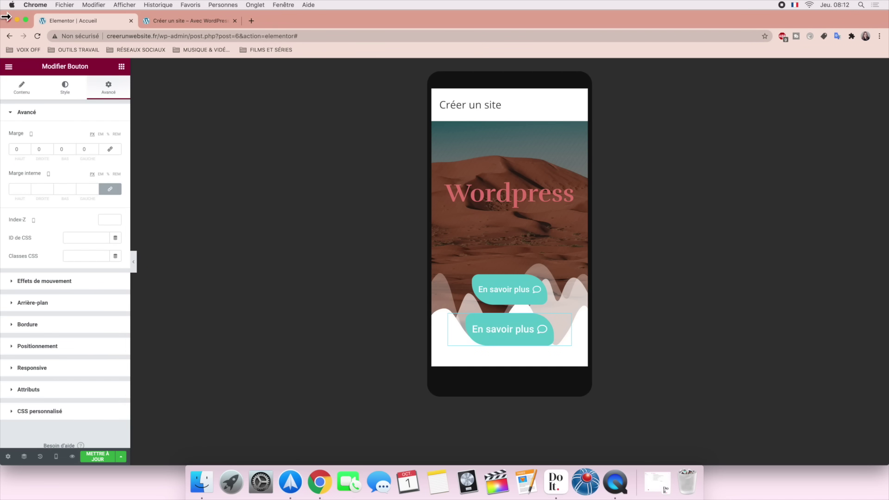
{"action": "left_click", "coordinate": [73, 147]}
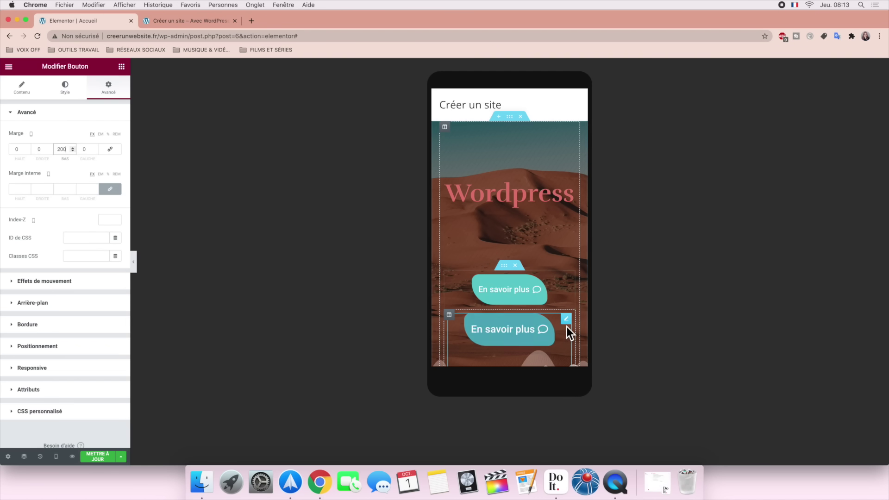
{"action": "scroll", "coordinate": [566, 327], "scroll_direction": "down", "scroll_amount": 2}
{"action": "scroll", "coordinate": [566, 325], "scroll_direction": "down", "scroll_amount": 2}
{"action": "scroll", "coordinate": [566, 324], "scroll_direction": "up", "scroll_amount": 3}
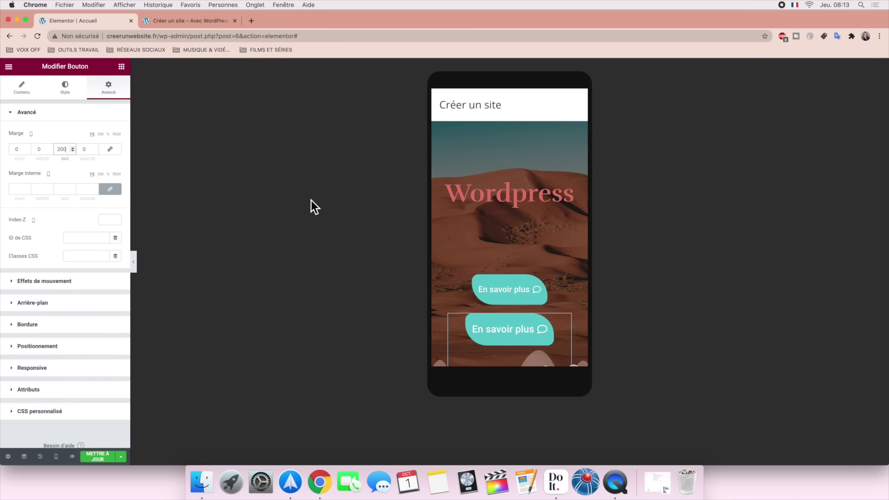
Step: Check the second button's content and typography settings, and return to the desktop preview
{"action": "left_click", "coordinate": [22, 87]}
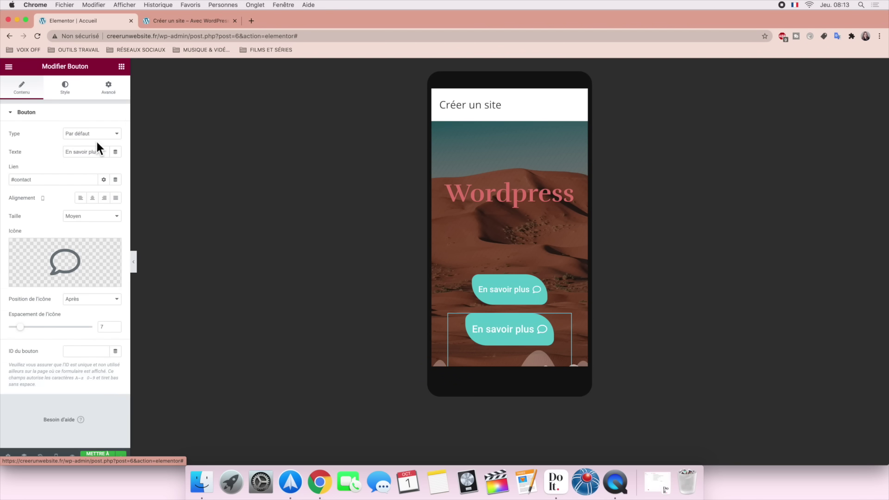
{"action": "left_click", "coordinate": [65, 88]}
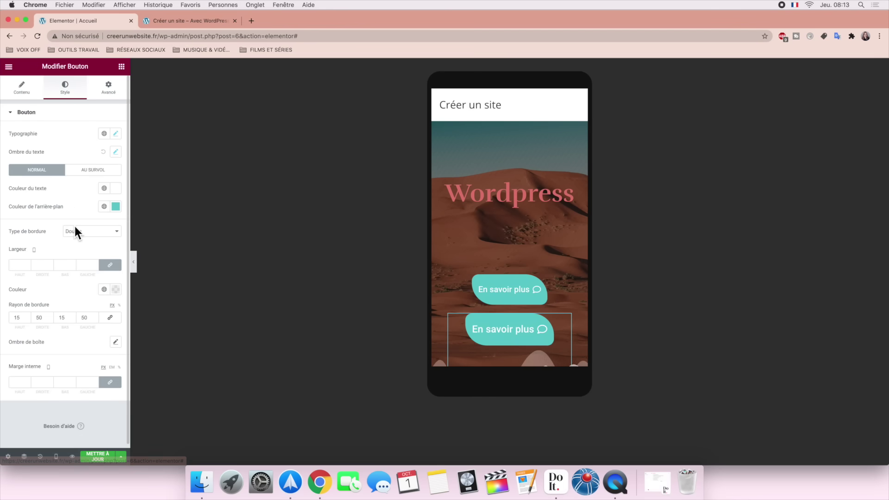
{"action": "left_click", "coordinate": [116, 135]}
{"action": "left_click", "coordinate": [115, 135]}
{"action": "left_click", "coordinate": [56, 456]}
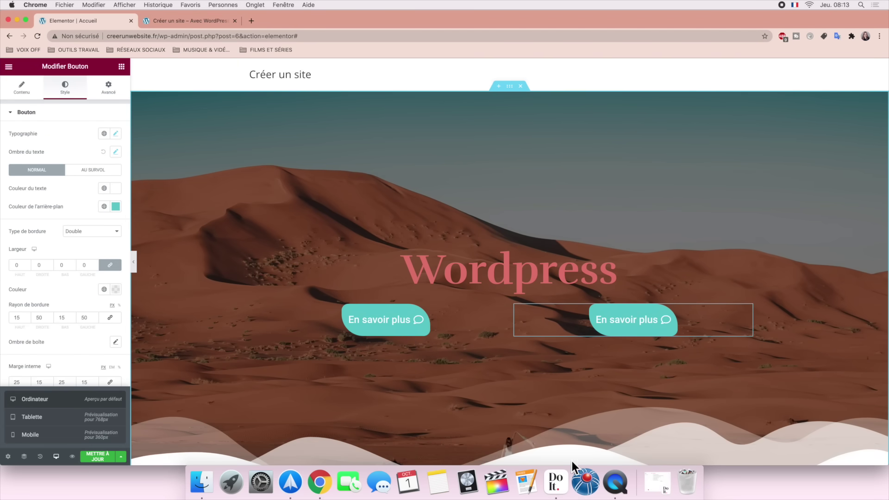
Step: Mark "15. Rendre une page responsive" as done in Do It and return to Elementor's widget list
{"action": "left_click", "coordinate": [564, 488]}
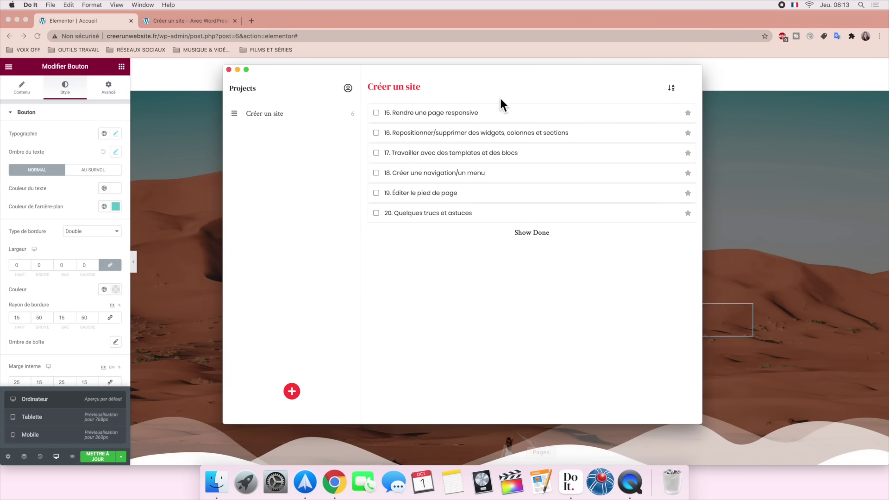
{"action": "left_click", "coordinate": [376, 113]}
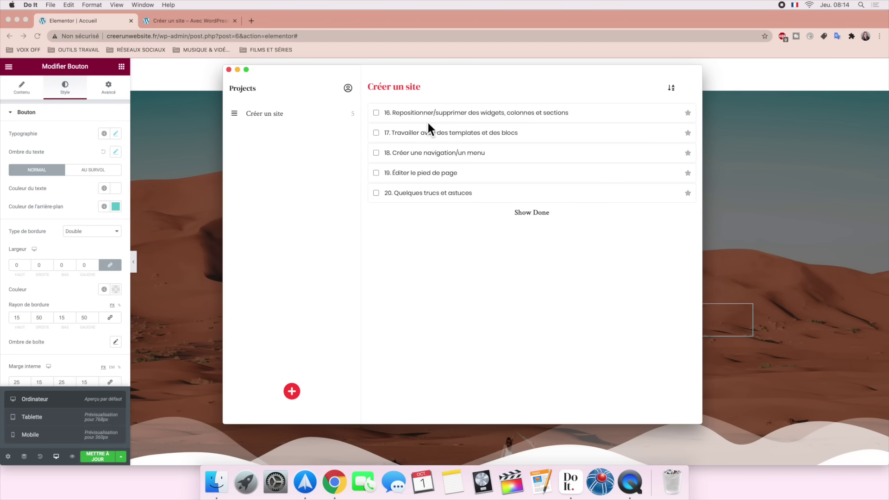
{"action": "left_click", "coordinate": [237, 70]}
{"action": "left_click", "coordinate": [121, 67]}
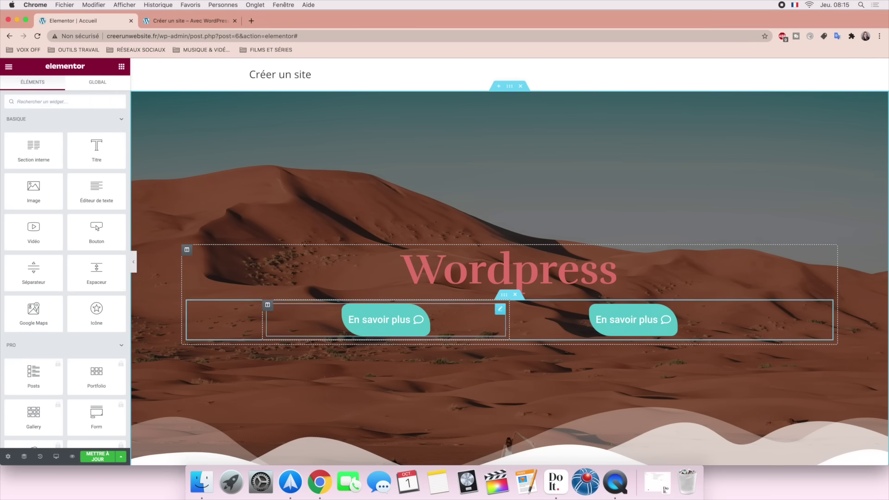
Step: Swap the two button columns in the hero section and try moving the second "En savoir plus" button into the first column
{"action": "left_click_drag", "start_coordinate": [268, 306], "coordinate": [649, 319]}
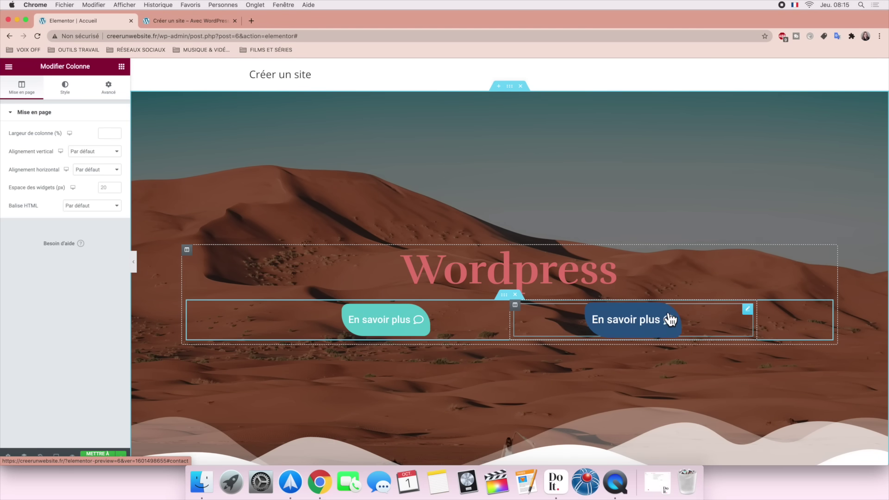
{"action": "left_click", "coordinate": [747, 312]}
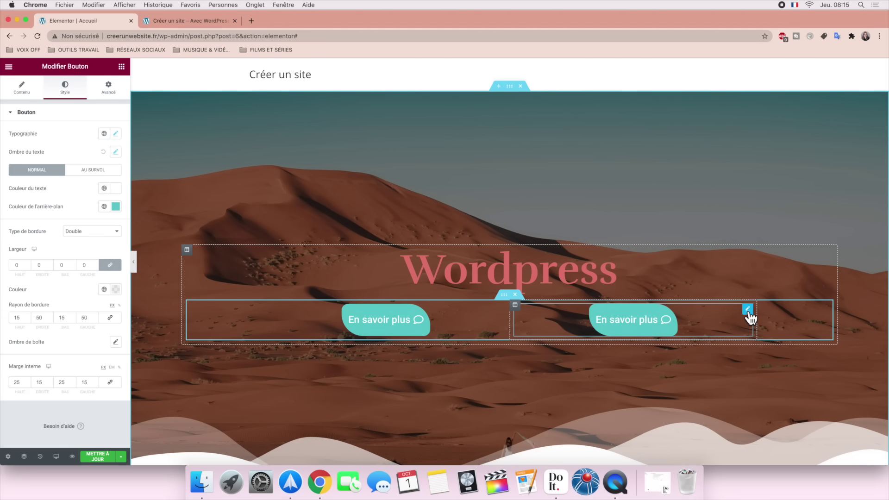
{"action": "left_click_drag", "start_coordinate": [748, 315], "coordinate": [401, 318]}
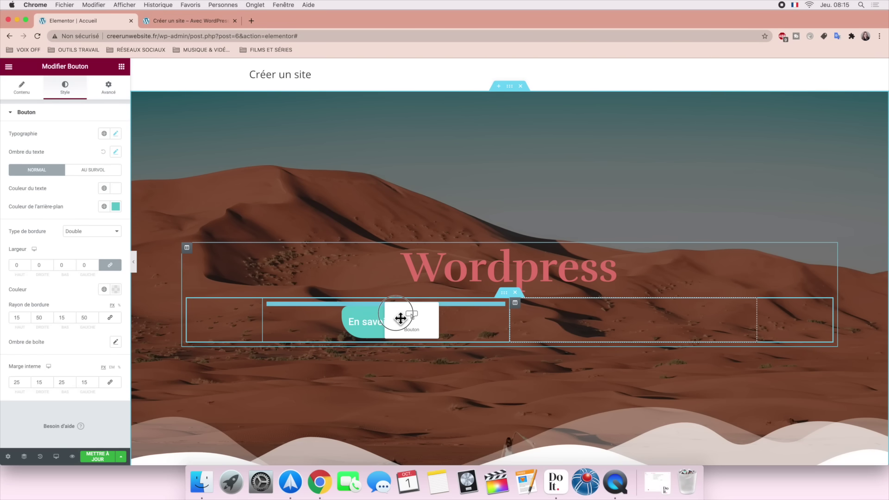
{"action": "left_click_drag", "start_coordinate": [400, 318], "coordinate": [479, 262]}
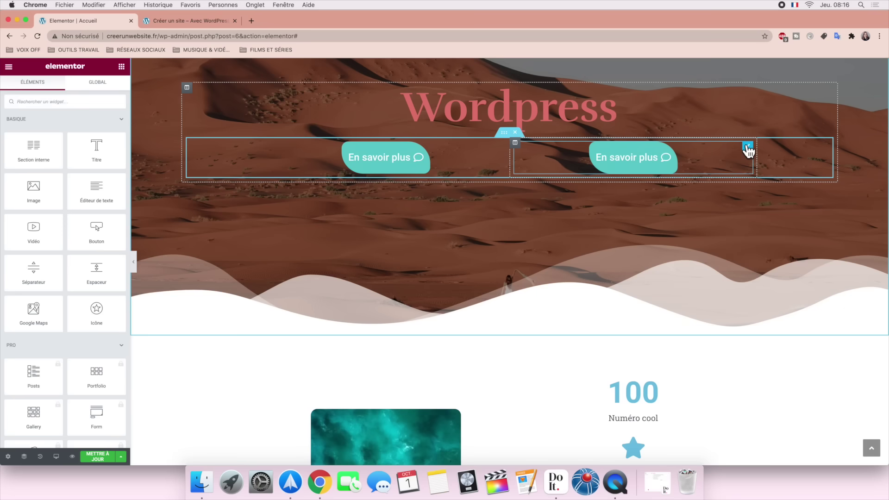
Step: Move the second "En savoir plus" button above the image in the lower section, and place that whole section above the Wordpress hero
{"action": "left_click_drag", "start_coordinate": [747, 150], "coordinate": [372, 384]}
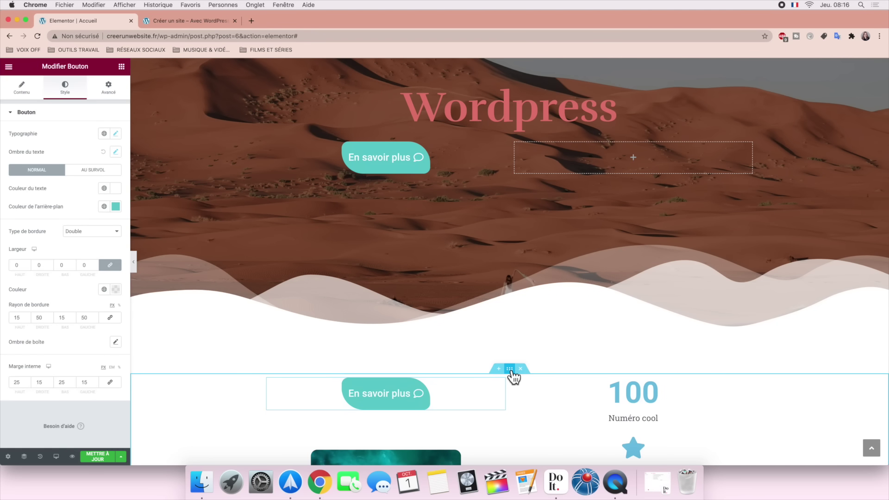
{"action": "left_click_drag", "start_coordinate": [510, 370], "coordinate": [482, 104]}
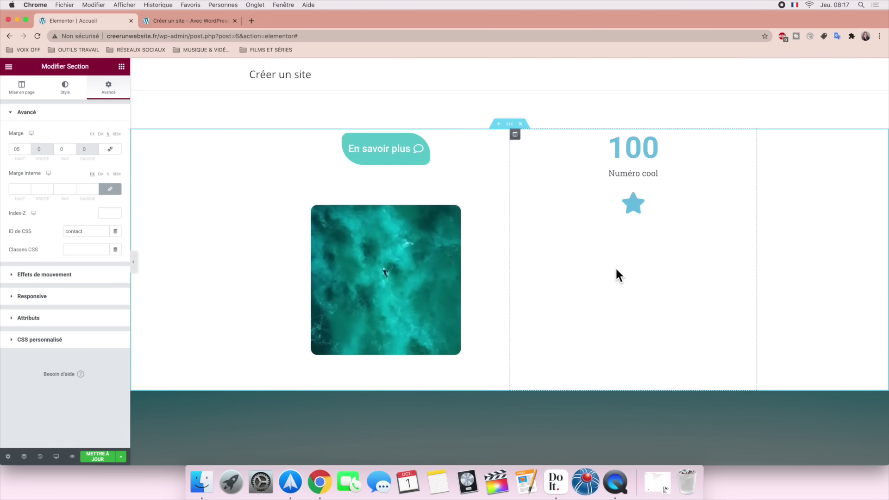
{"action": "scroll", "coordinate": [616, 270], "scroll_direction": "down", "scroll_amount": 5}
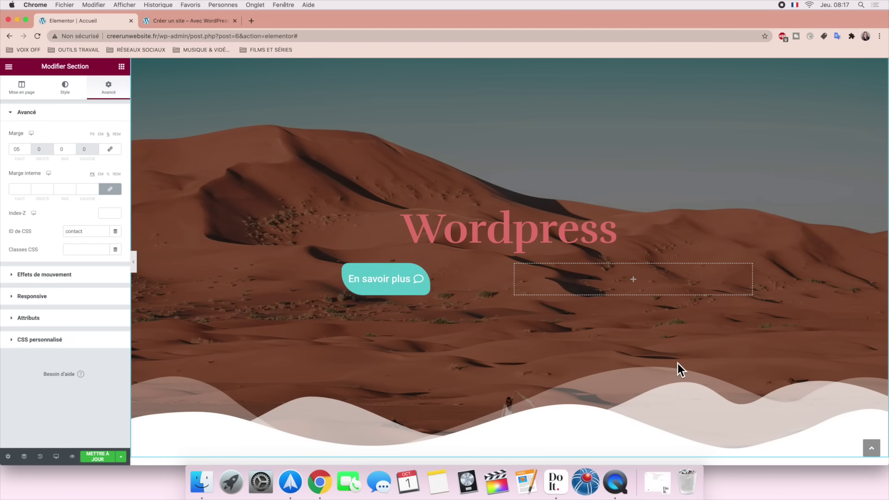
Step: Delete the desert hero section containing the "Wordpress" title
{"action": "scroll", "coordinate": [676, 363], "scroll_direction": "up", "scroll_amount": 3}
{"action": "right_click", "coordinate": [246, 226]}
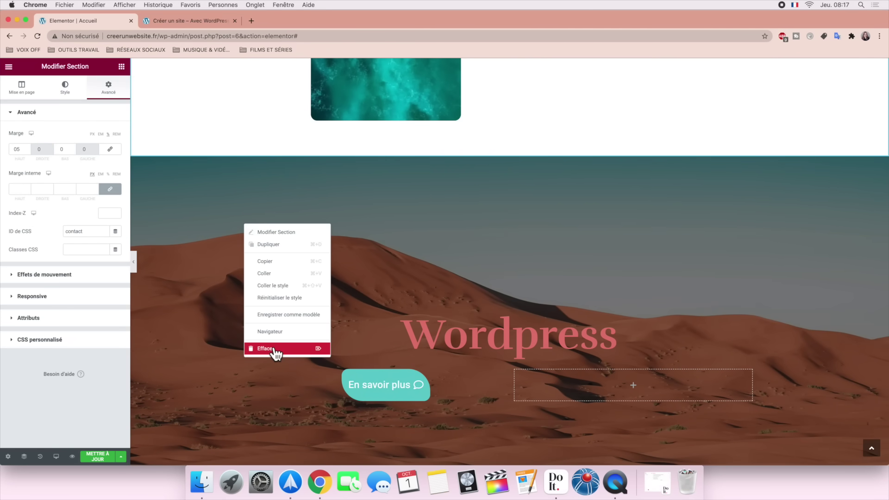
{"action": "left_click", "coordinate": [516, 186]}
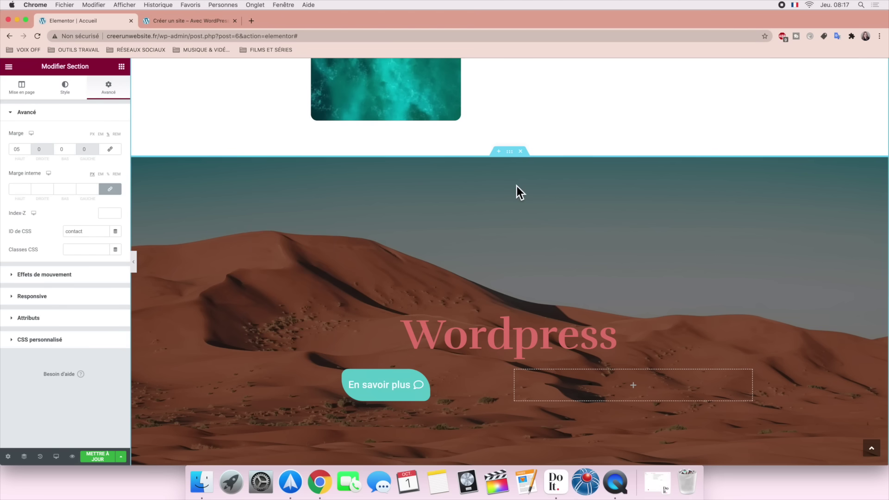
{"action": "left_click", "coordinate": [520, 152]}
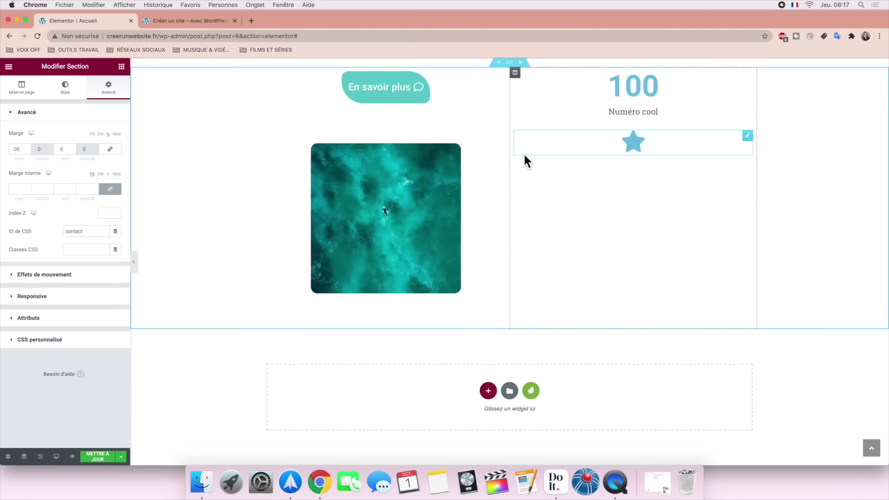
Step: Delete the image widget and the first column with its "En savoir plus" button from the remaining section
{"action": "scroll", "coordinate": [523, 77], "scroll_direction": "up", "scroll_amount": 2}
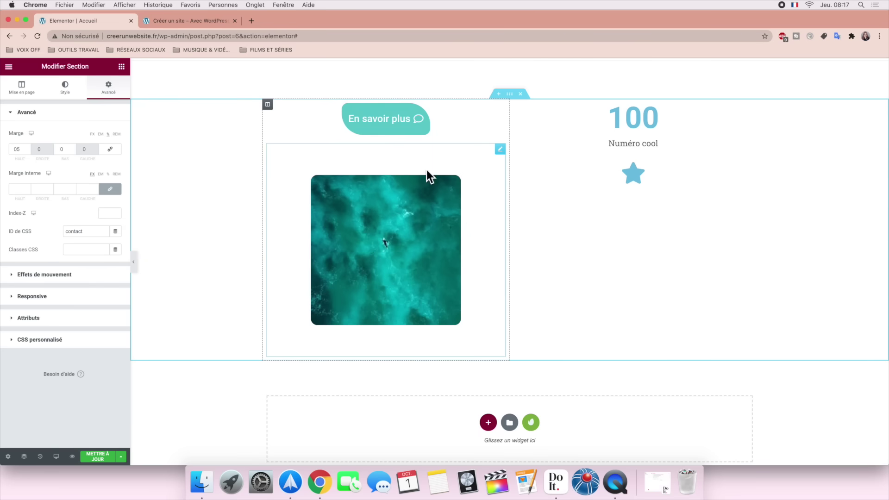
{"action": "right_click", "coordinate": [411, 225]}
{"action": "right_click", "coordinate": [269, 104]}
{"action": "left_click", "coordinate": [429, 283]}
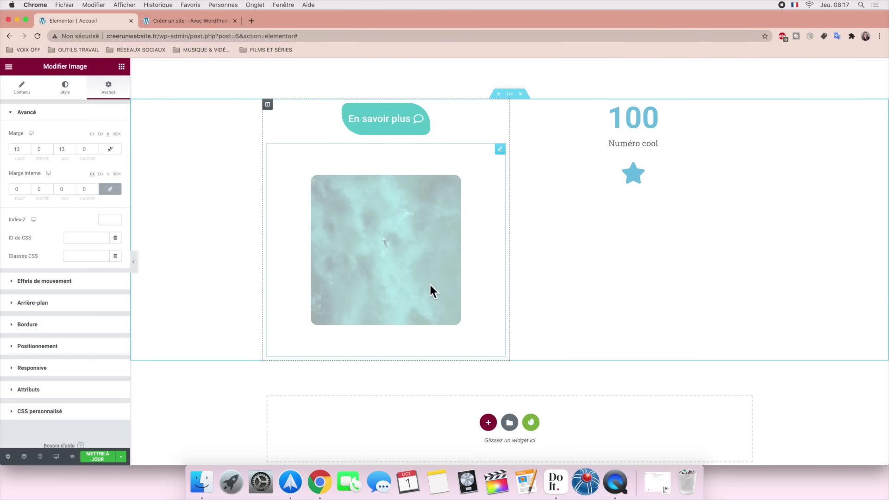
{"action": "key", "text": "Delete"}
{"action": "key", "text": "Delete"}
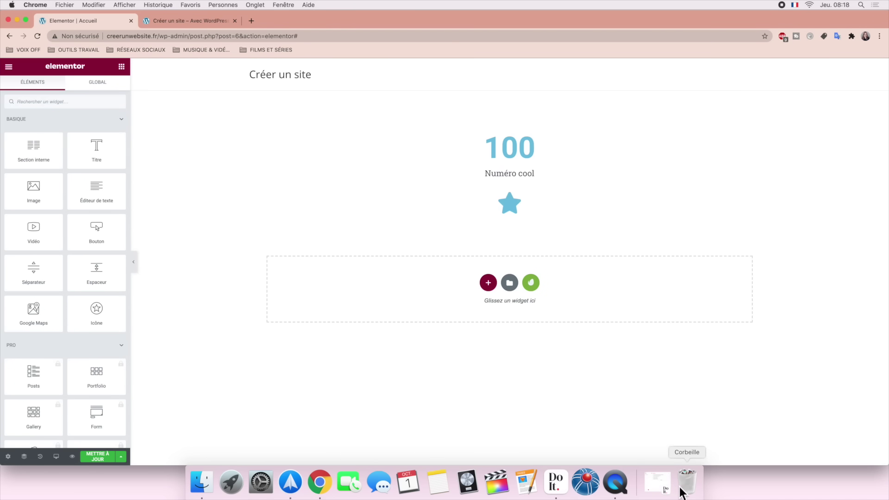
Step: Switch to Do It, mark "16. Repositionner/supprimer des widgets, colonnes et sections" as done, and return to the Elementor page
{"action": "left_click", "coordinate": [661, 485]}
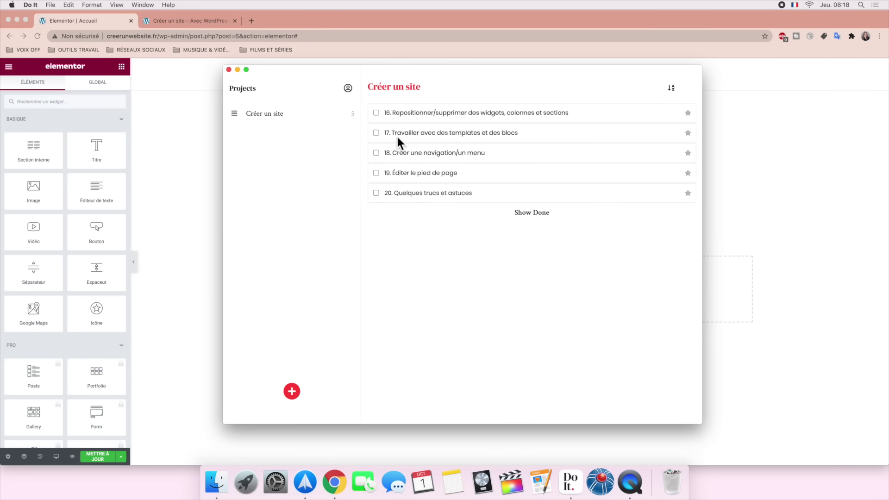
{"action": "left_click", "coordinate": [376, 113]}
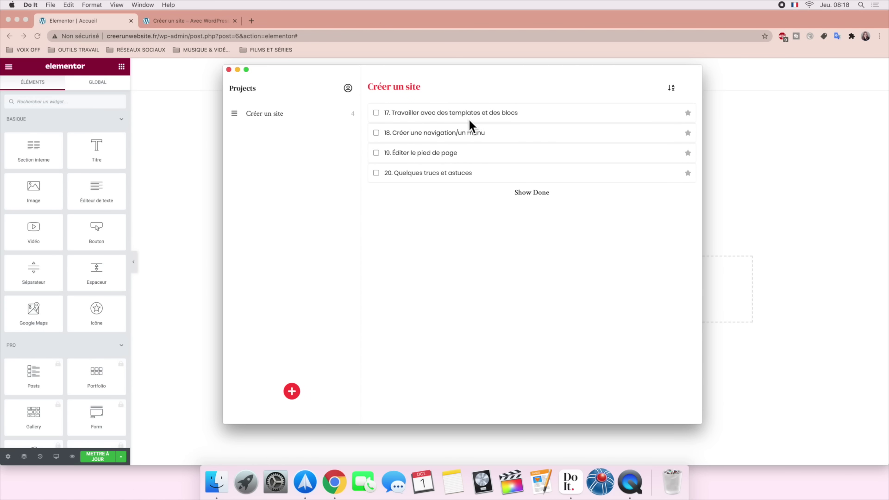
{"action": "left_click", "coordinate": [237, 70]}
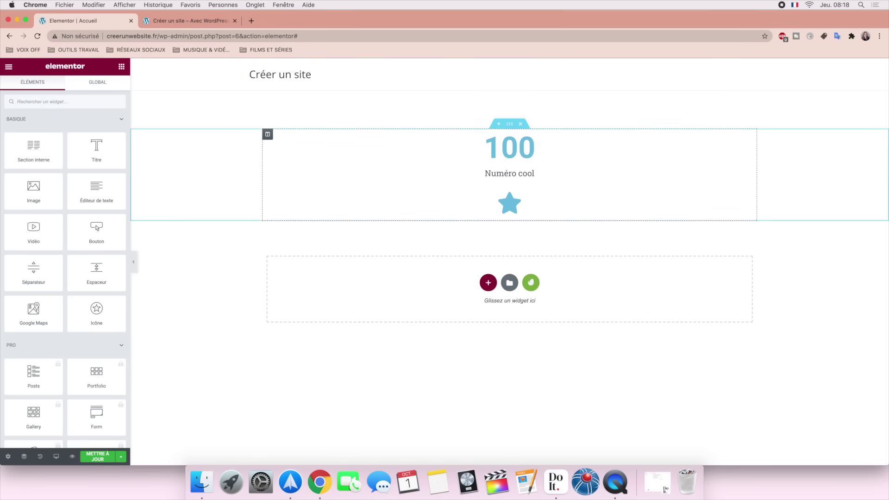
Step: Delete the remaining section with the "Numéro cool" counter and star icon, and open the Envato template kit library
{"action": "mouse_move", "coordinate": [516, 141]}
{"action": "left_click", "coordinate": [521, 125]}
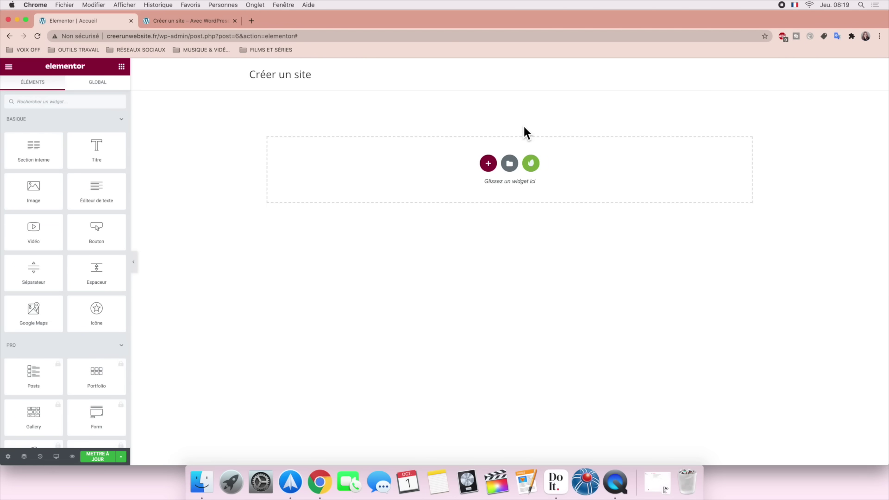
{"action": "left_click", "coordinate": [531, 164]}
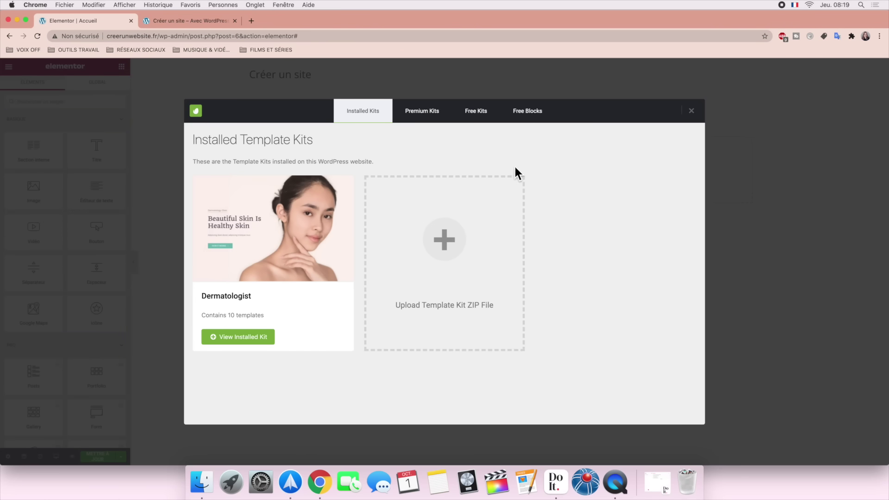
Step: Check the free block categories, filter the free template kits by Food & Drink, and browse the available kits
{"action": "left_click", "coordinate": [476, 112]}
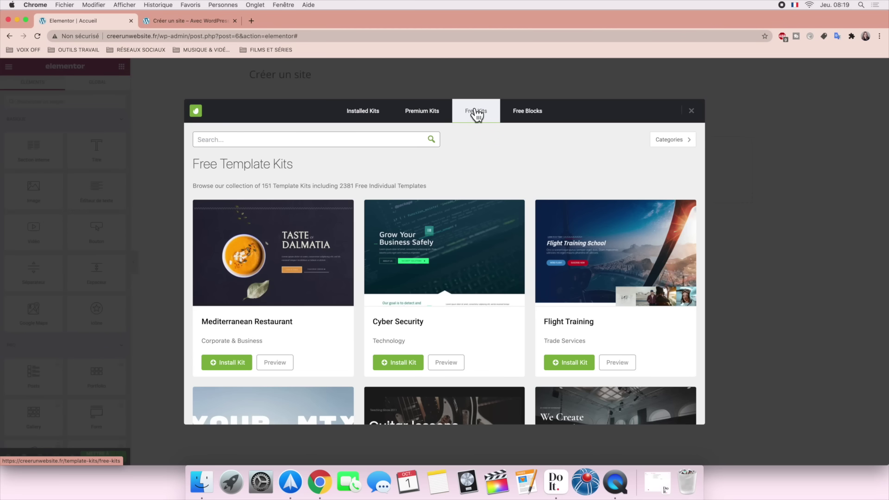
{"action": "left_click", "coordinate": [519, 116]}
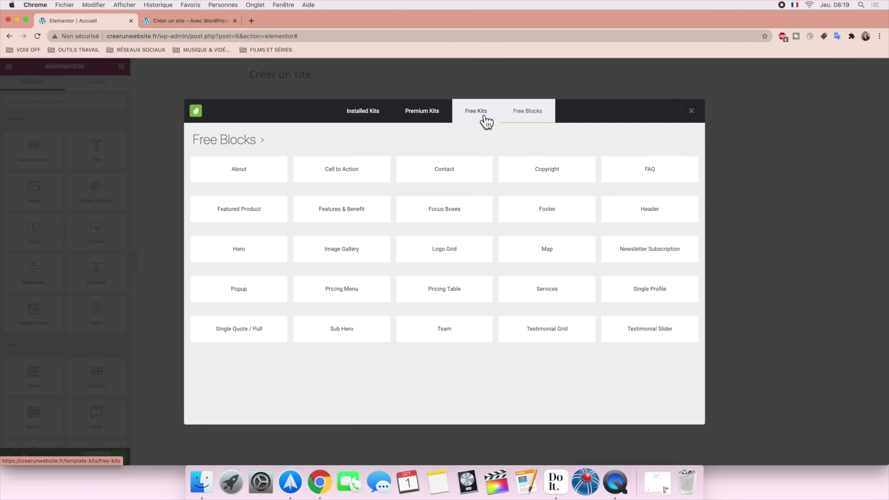
{"action": "left_click", "coordinate": [484, 116]}
{"action": "left_click", "coordinate": [662, 142]}
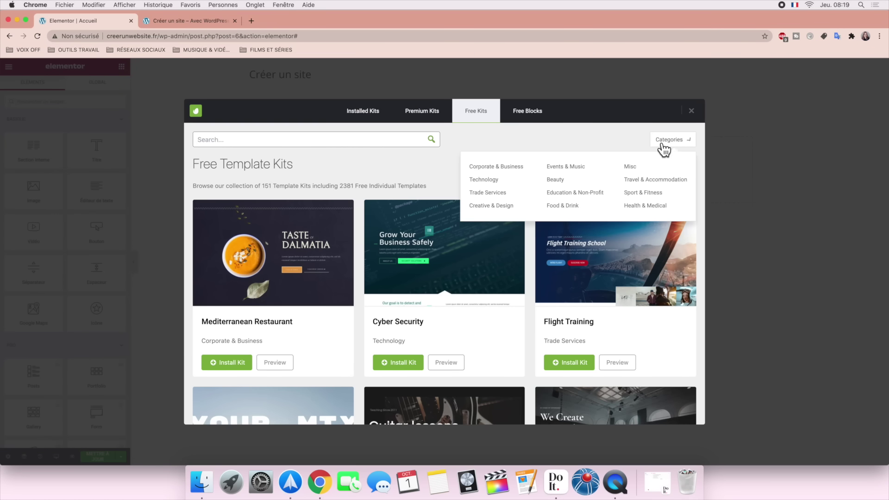
{"action": "left_click", "coordinate": [563, 206]}
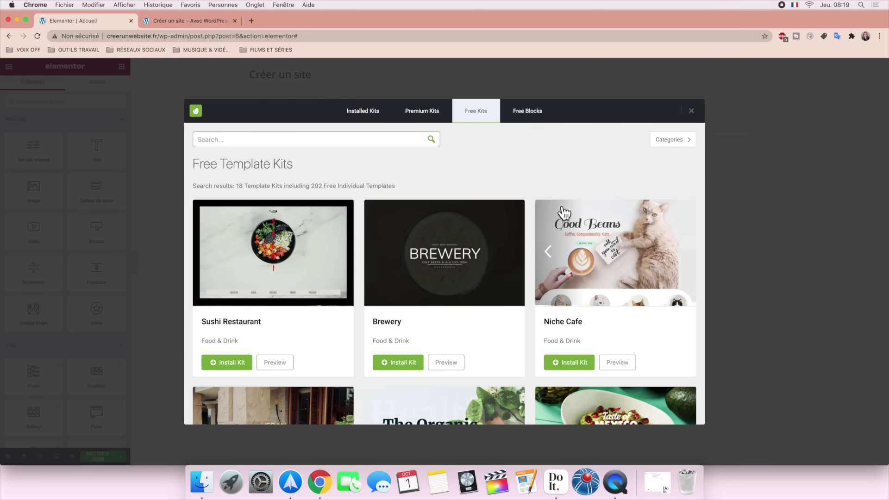
{"action": "scroll", "coordinate": [563, 213], "scroll_direction": "down", "scroll_amount": 12}
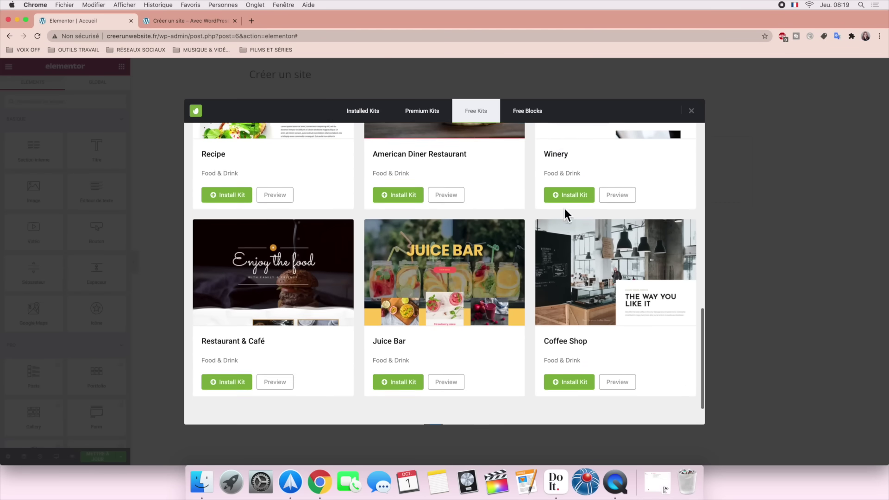
{"action": "scroll", "coordinate": [563, 213], "scroll_direction": "up", "scroll_amount": 8}
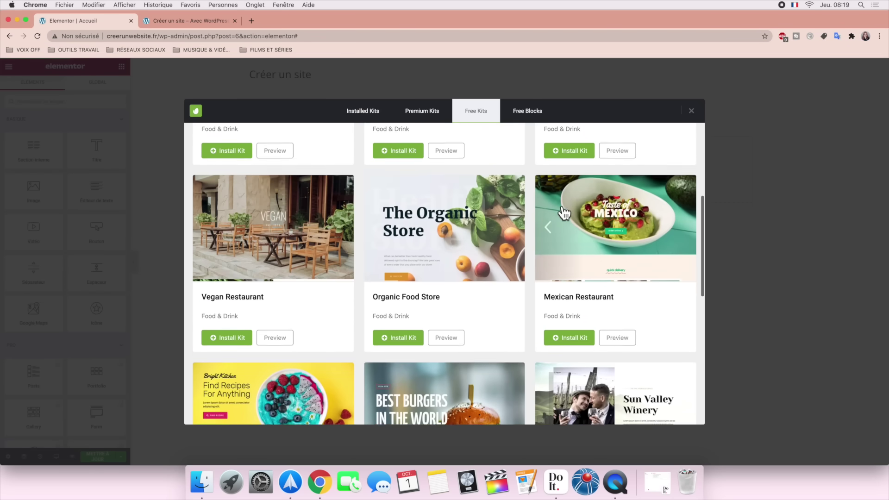
{"action": "scroll", "coordinate": [562, 213], "scroll_direction": "up", "scroll_amount": 5}
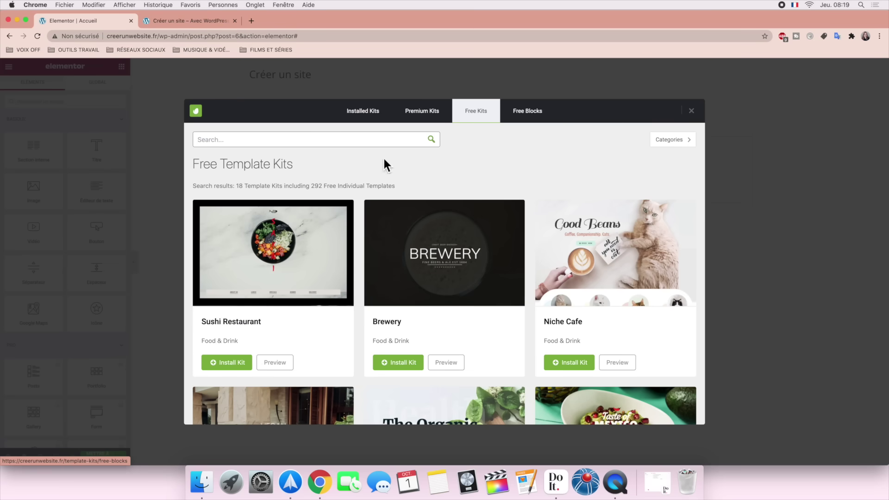
Step: Open the preview of the Brewery template kit and look through its page templates, dismissing the translation offer
{"action": "left_click", "coordinate": [272, 146]}
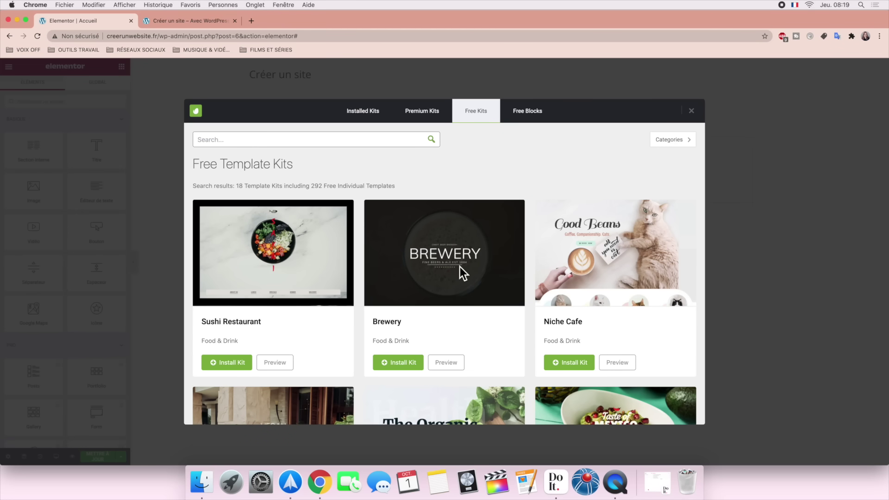
{"action": "left_click", "coordinate": [443, 365]}
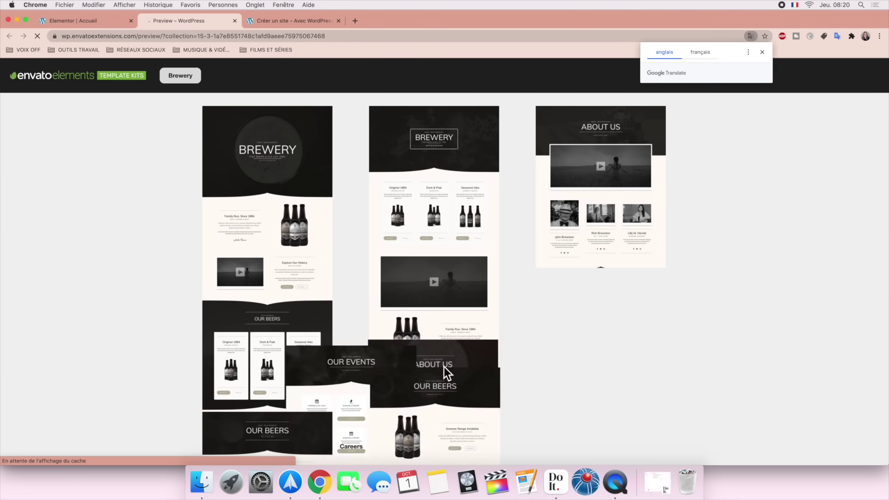
{"action": "left_click", "coordinate": [767, 54]}
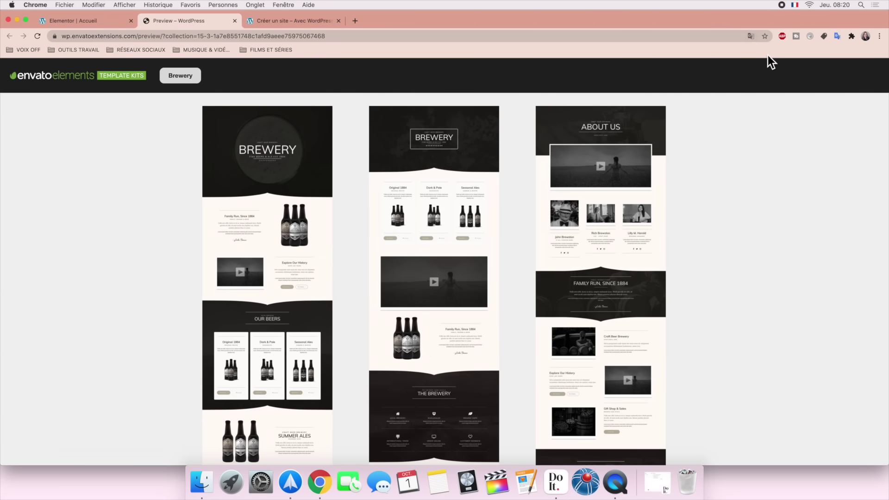
{"action": "scroll", "coordinate": [675, 270], "scroll_direction": "down", "scroll_amount": 10}
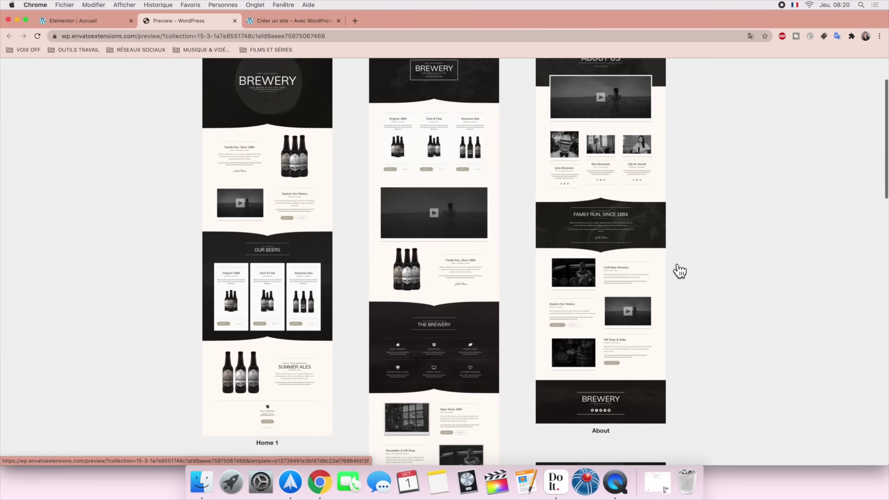
{"action": "scroll", "coordinate": [679, 271], "scroll_direction": "down", "scroll_amount": 11}
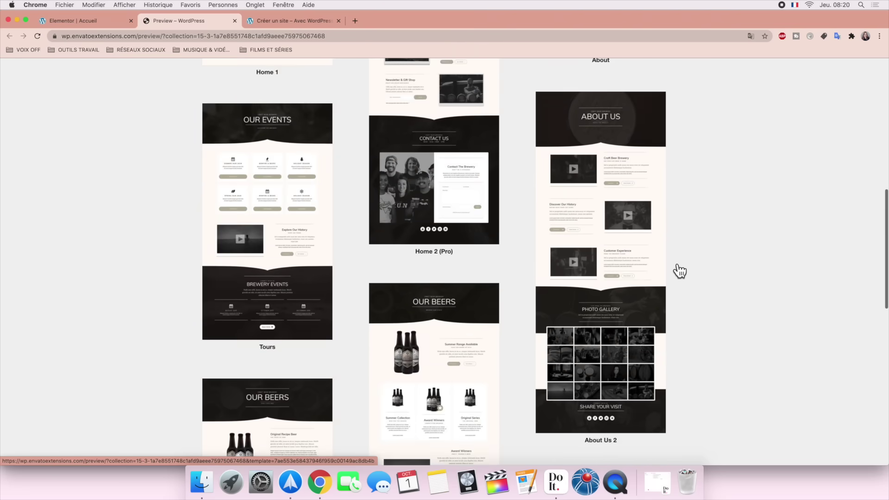
{"action": "scroll", "coordinate": [678, 271], "scroll_direction": "up", "scroll_amount": 20}
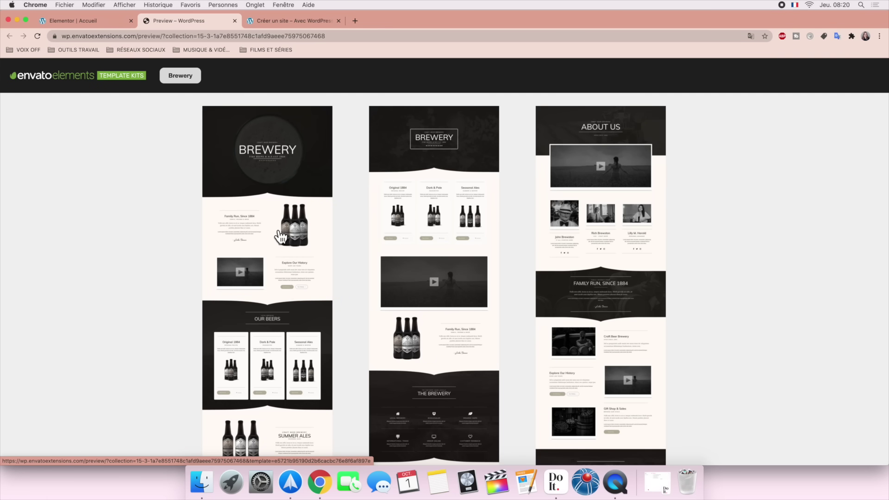
{"action": "scroll", "coordinate": [403, 294], "scroll_direction": "down", "scroll_amount": 11}
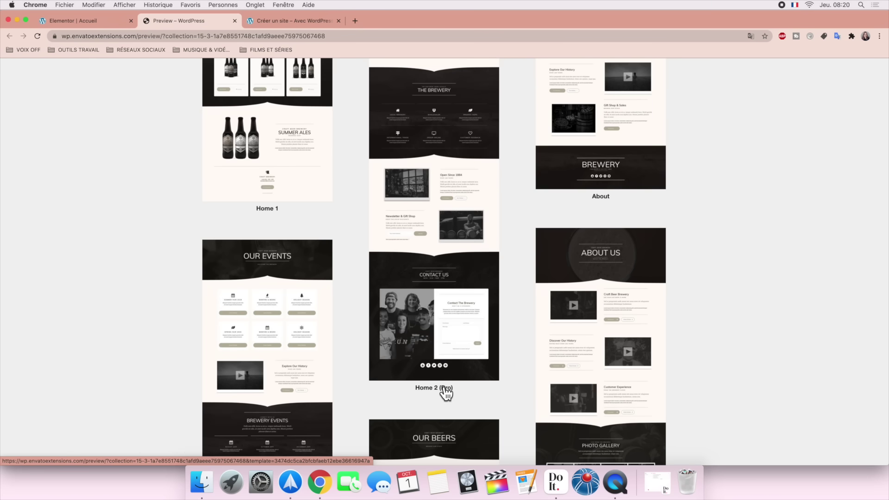
{"action": "scroll", "coordinate": [467, 343], "scroll_direction": "up", "scroll_amount": 10}
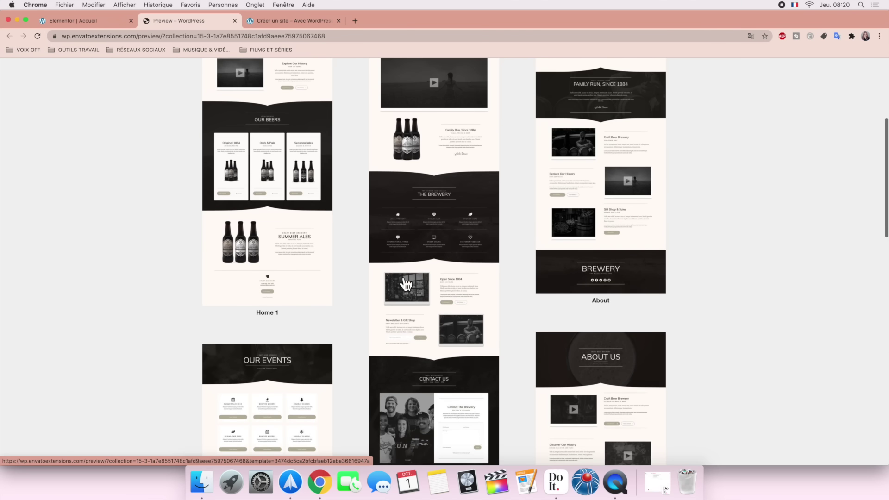
Step: Preview the Brewery kit's Home 1 template at full size and return to the template library in Elementor
{"action": "left_click", "coordinate": [264, 226]}
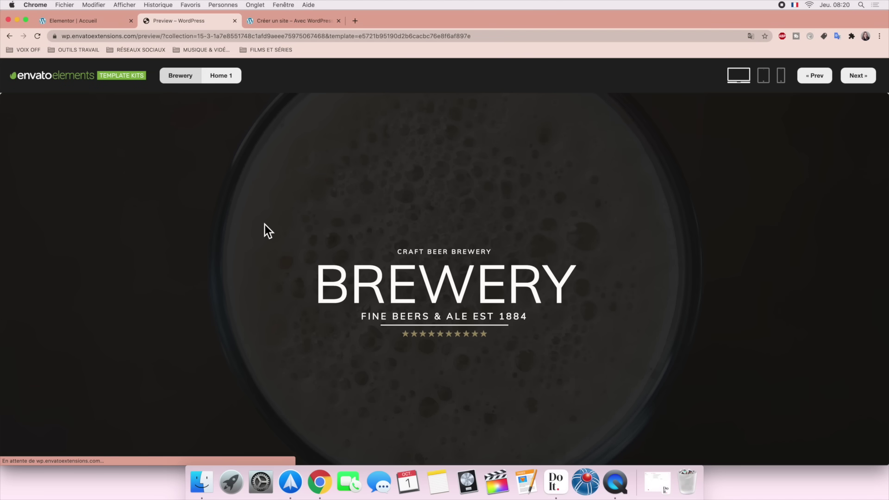
{"action": "scroll", "coordinate": [264, 225], "scroll_direction": "down", "scroll_amount": 15}
{"action": "left_click", "coordinate": [104, 22]}
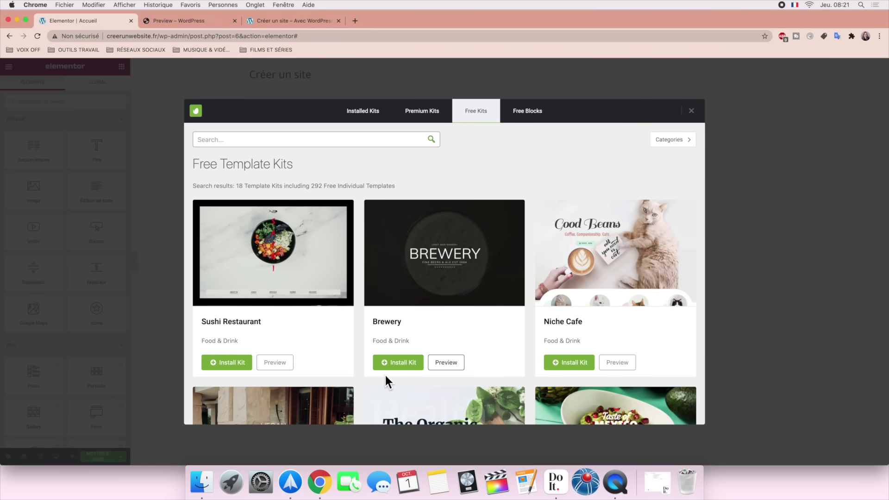
Step: Install the Brewery template kit, view its installed templates, and insert the Home 1 template into the page
{"action": "left_click", "coordinate": [401, 364]}
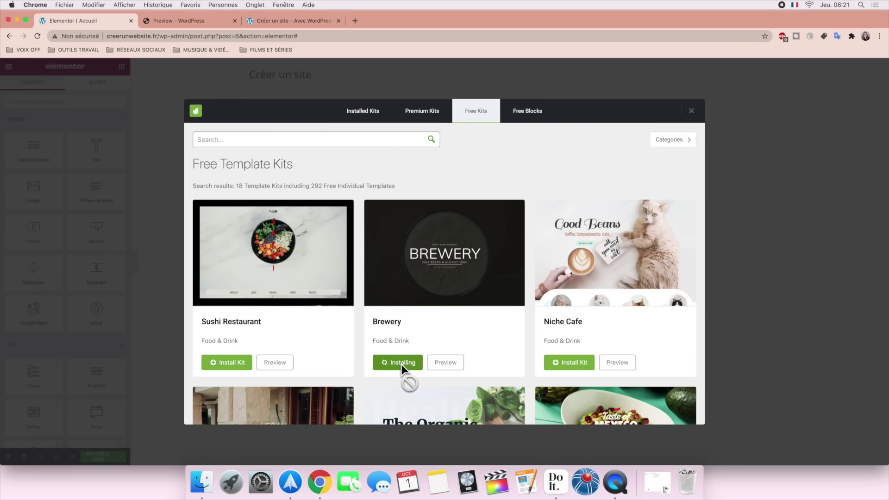
{"action": "left_click", "coordinate": [402, 364]}
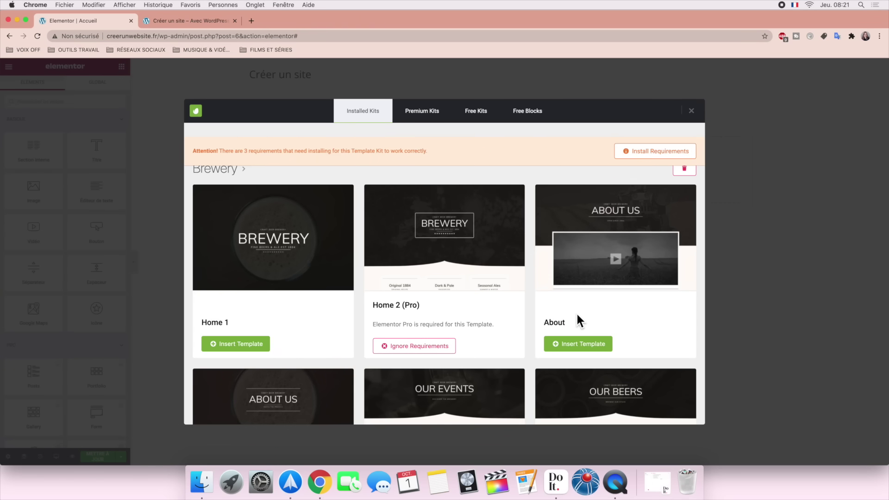
{"action": "scroll", "coordinate": [578, 320], "scroll_direction": "down", "scroll_amount": 10}
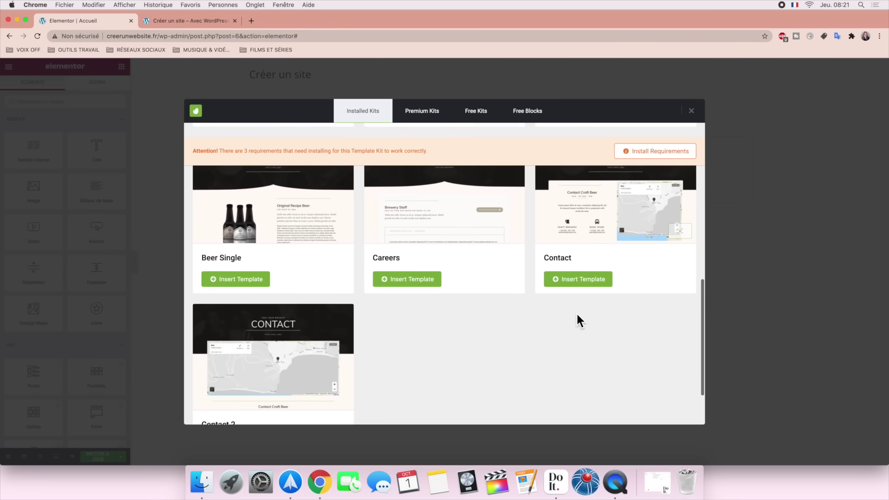
{"action": "scroll", "coordinate": [578, 319], "scroll_direction": "up", "scroll_amount": 10}
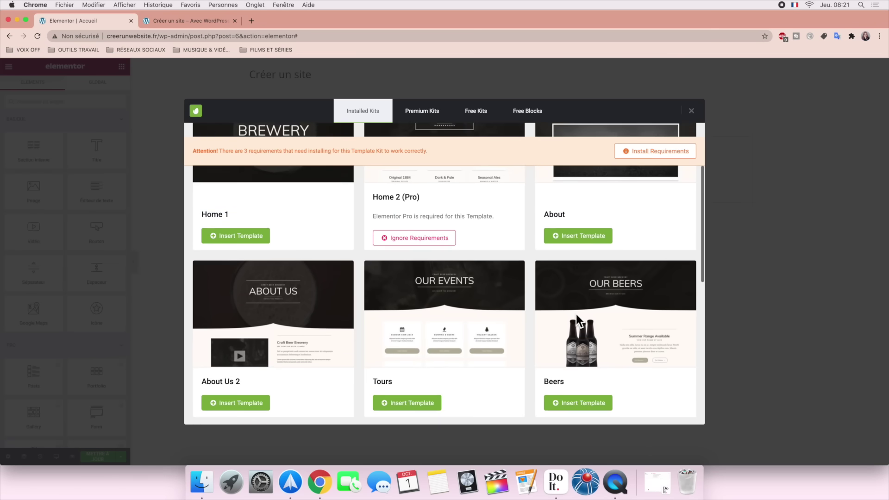
{"action": "scroll", "coordinate": [576, 313], "scroll_direction": "up", "scroll_amount": 3}
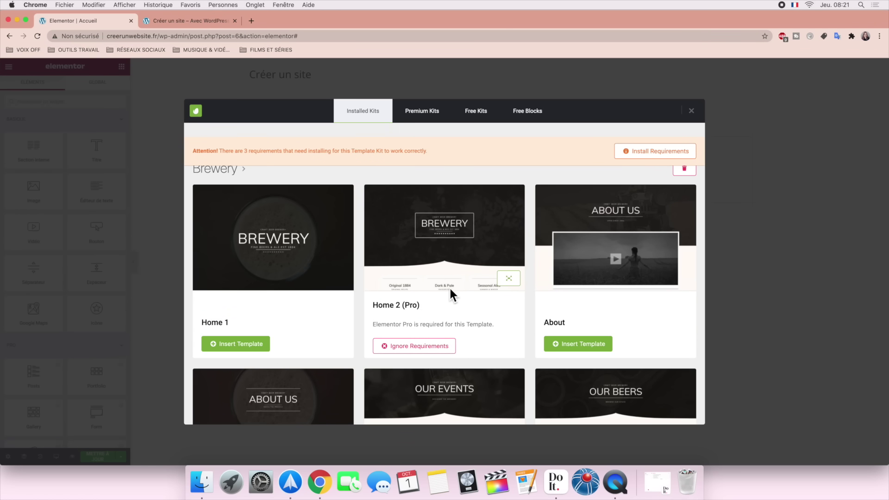
{"action": "scroll", "coordinate": [449, 287], "scroll_direction": "down", "scroll_amount": 5}
{"action": "scroll", "coordinate": [450, 289], "scroll_direction": "down", "scroll_amount": 3}
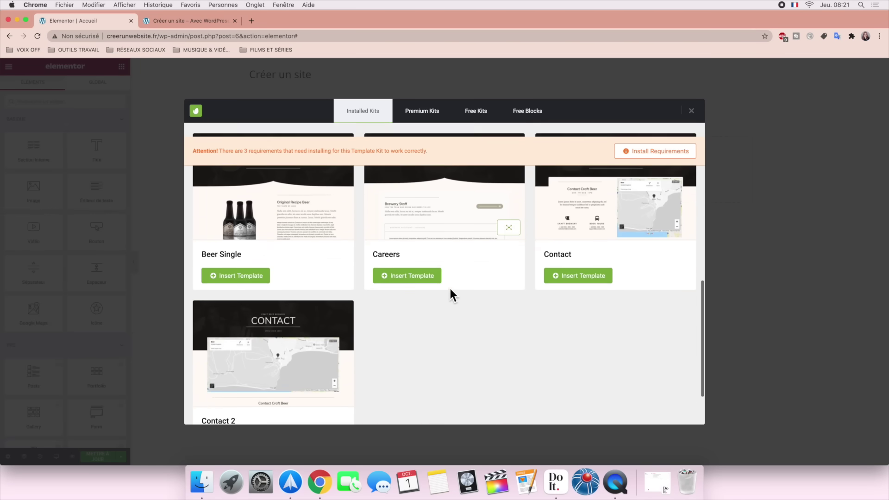
{"action": "scroll", "coordinate": [449, 289], "scroll_direction": "up", "scroll_amount": 10}
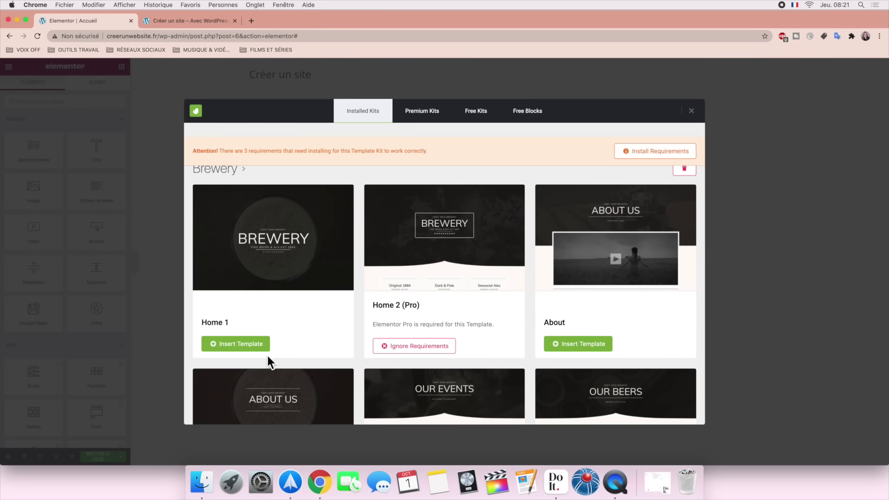
{"action": "left_click", "coordinate": [246, 343]}
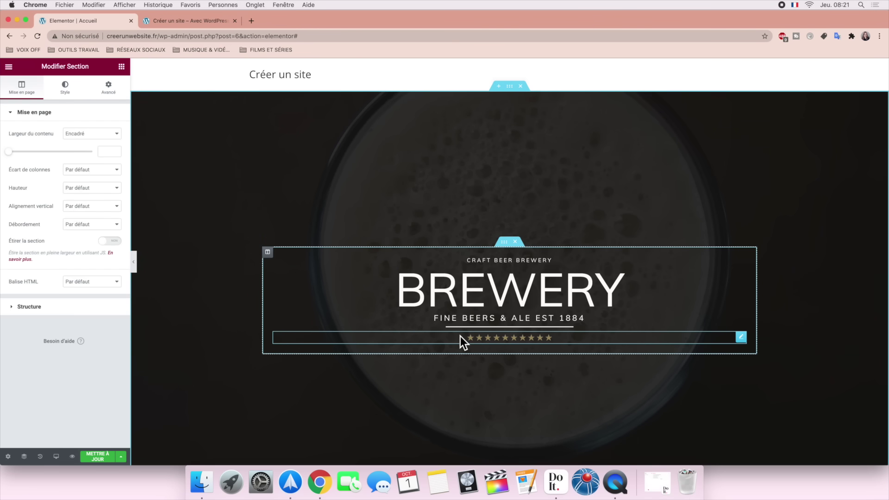
Step: Delete the "Family Run, Since 1884" section and the play icon over the field photo beside "Explore Our History"
{"action": "scroll", "coordinate": [341, 324], "scroll_direction": "down", "scroll_amount": 6}
{"action": "scroll", "coordinate": [341, 324], "scroll_direction": "down", "scroll_amount": 20}
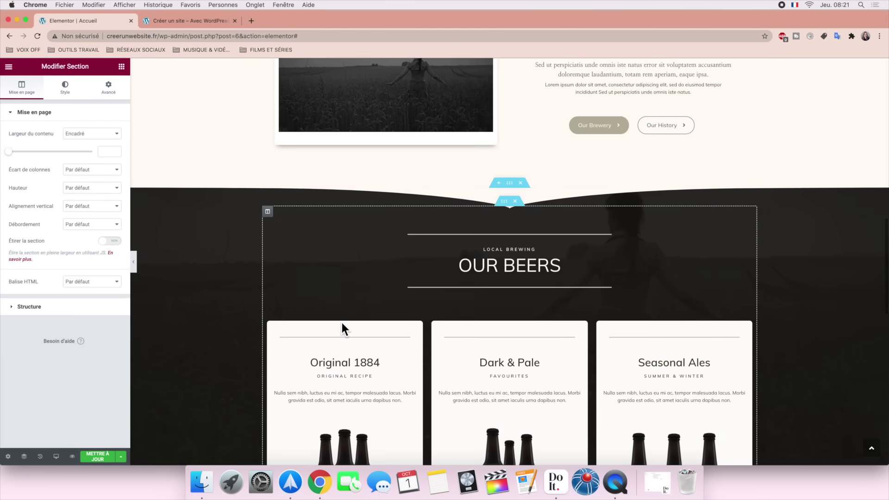
{"action": "scroll", "coordinate": [341, 324], "scroll_direction": "up", "scroll_amount": 12}
{"action": "scroll", "coordinate": [342, 324], "scroll_direction": "up", "scroll_amount": 15}
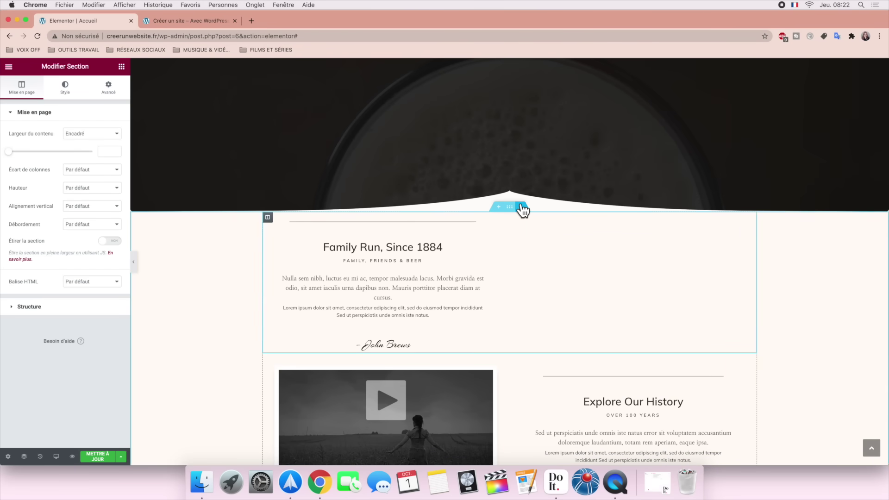
{"action": "left_click", "coordinate": [520, 207]}
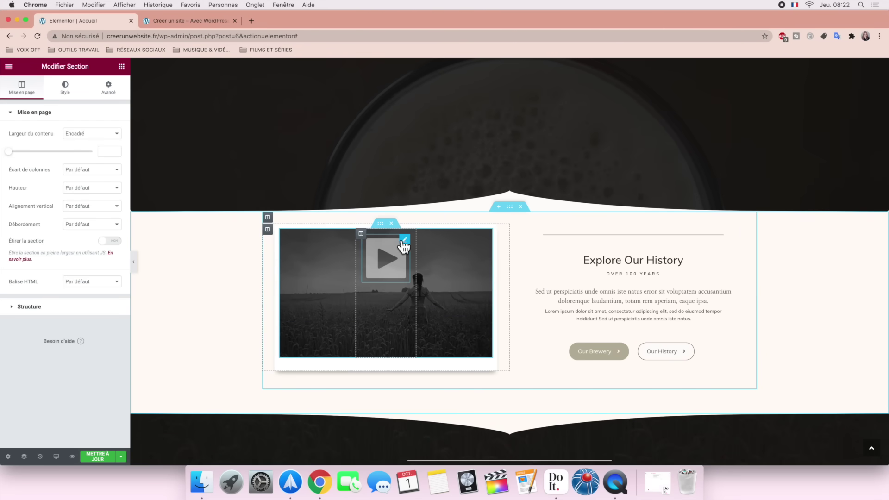
{"action": "right_click", "coordinate": [406, 242]}
{"action": "left_click", "coordinate": [423, 363]}
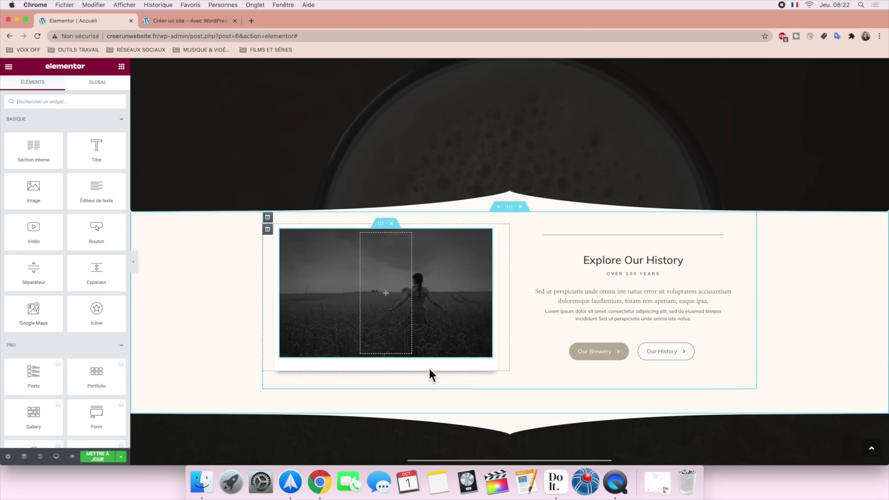
Step: Insert the blue "Altera Deseruisse Voluptatum Id Est" map from Envato's free Map blocks at the end of the page
{"action": "scroll", "coordinate": [429, 366], "scroll_direction": "down", "scroll_amount": 8}
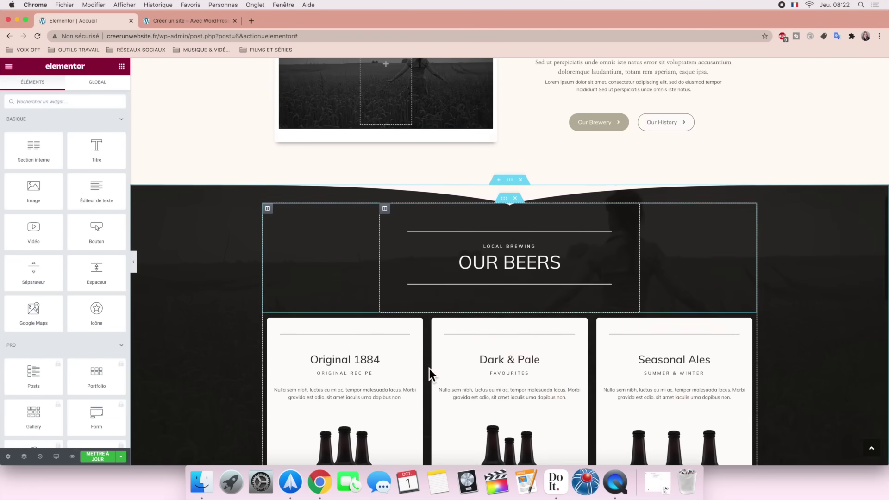
{"action": "scroll", "coordinate": [431, 372], "scroll_direction": "down", "scroll_amount": 2}
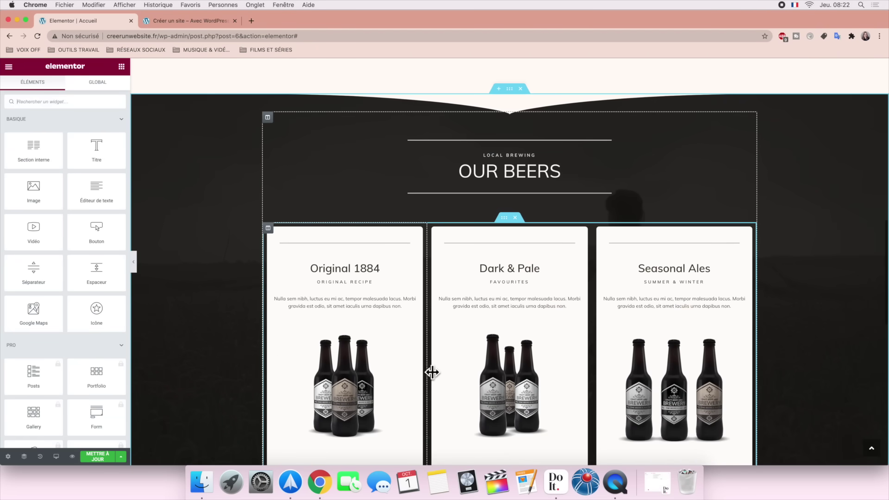
{"action": "scroll", "coordinate": [429, 371], "scroll_direction": "up", "scroll_amount": 1}
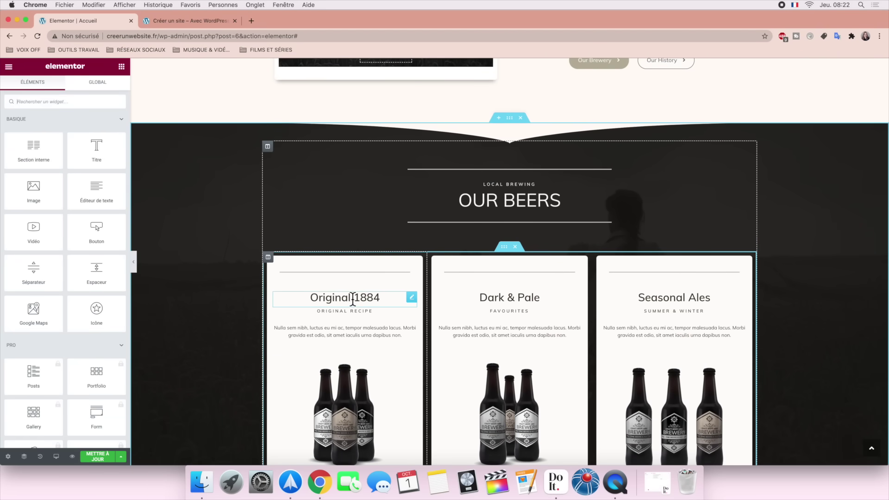
{"action": "scroll", "coordinate": [540, 416], "scroll_direction": "down", "scroll_amount": 15}
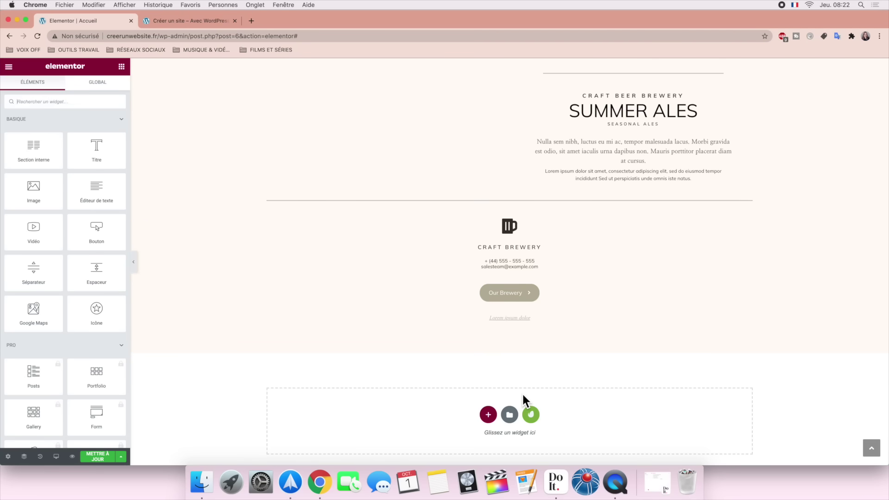
{"action": "scroll", "coordinate": [521, 392], "scroll_direction": "down", "scroll_amount": 1}
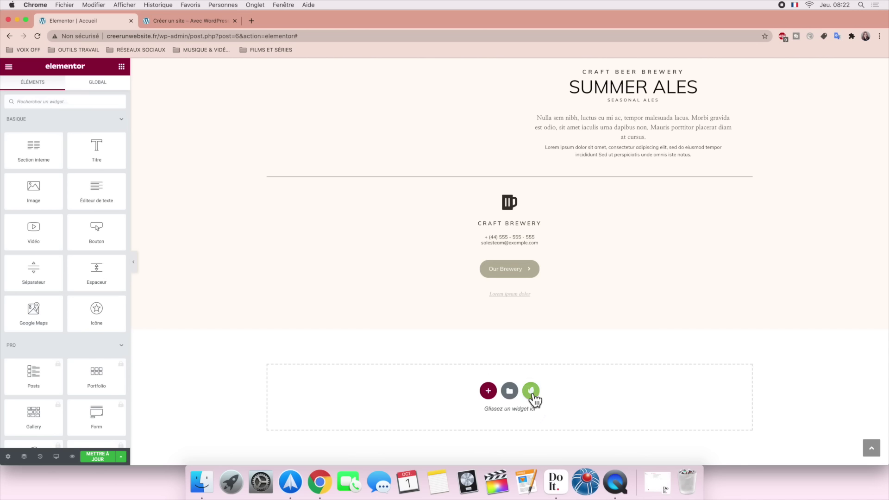
{"action": "left_click", "coordinate": [531, 391]}
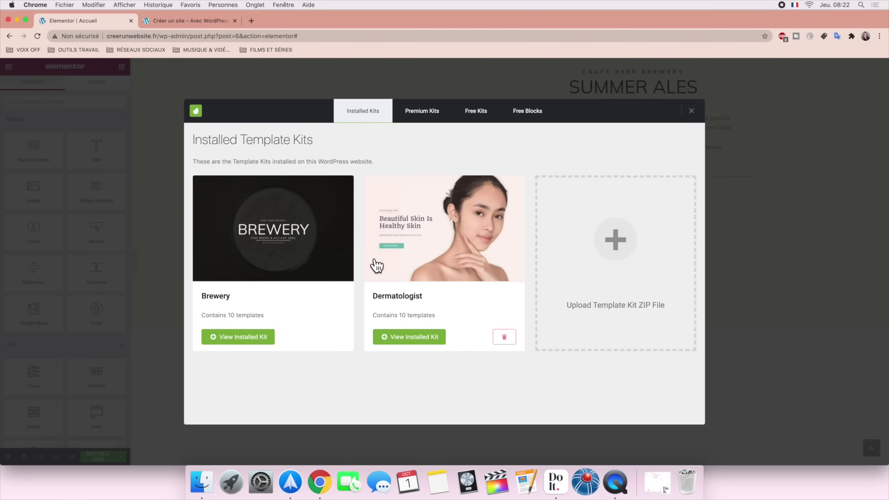
{"action": "mouse_move", "coordinate": [327, 274]}
{"action": "left_click", "coordinate": [527, 121]}
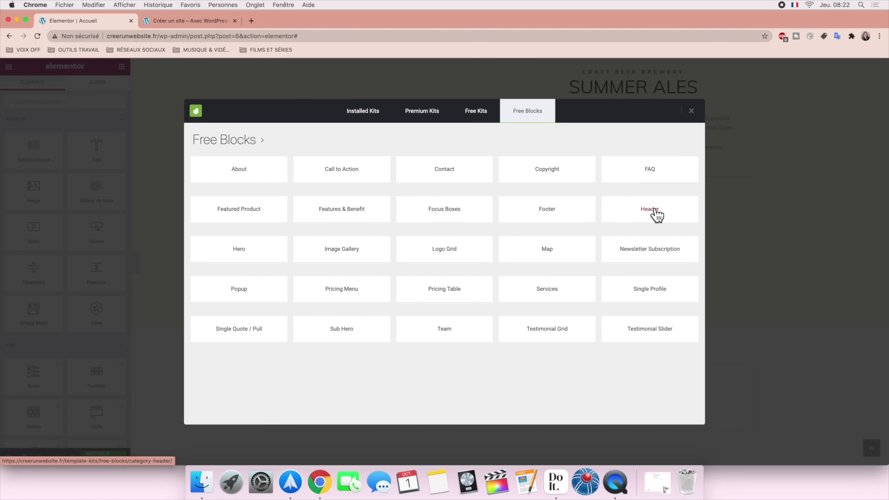
{"action": "left_click", "coordinate": [554, 256]}
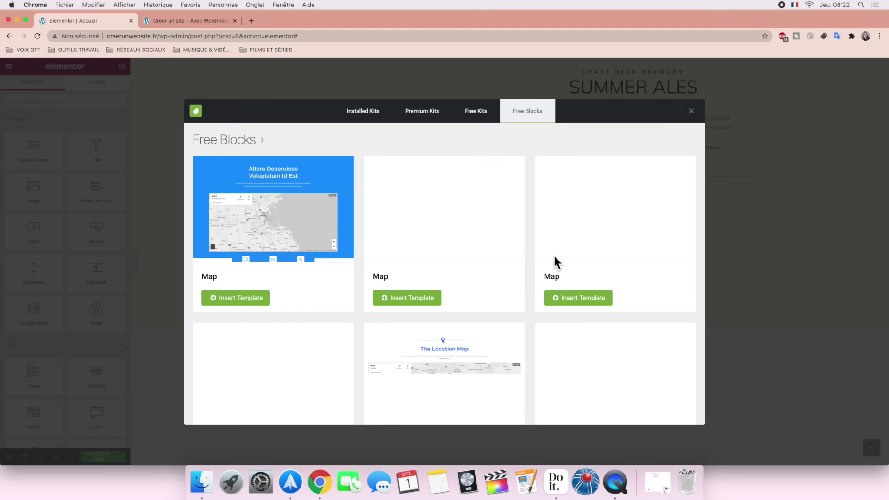
{"action": "scroll", "coordinate": [553, 253], "scroll_direction": "down", "scroll_amount": 5}
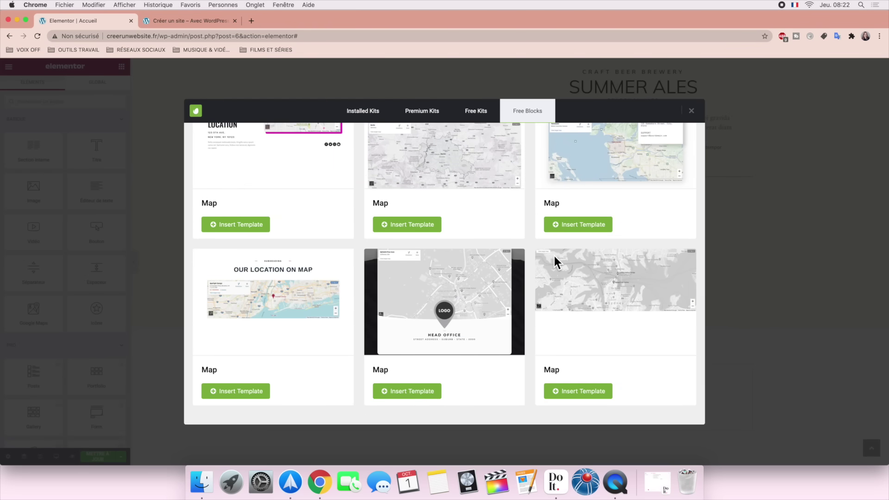
{"action": "scroll", "coordinate": [553, 254], "scroll_direction": "up", "scroll_amount": 5}
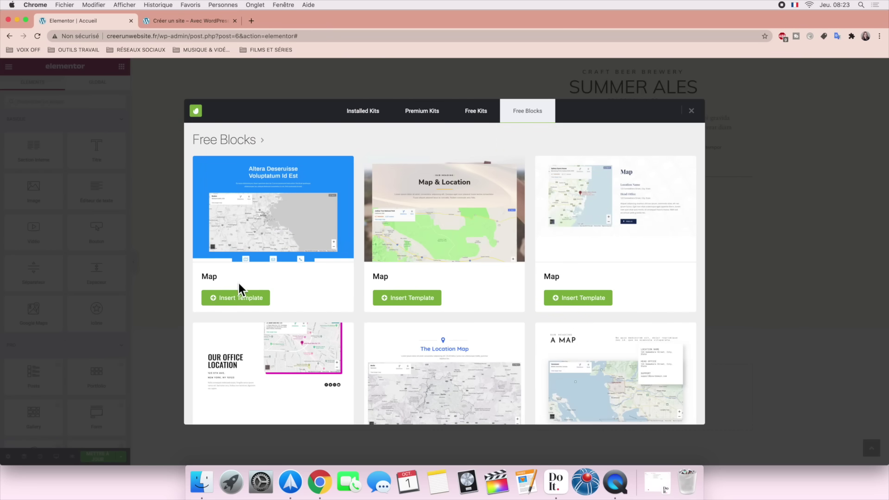
{"action": "left_click", "coordinate": [236, 292]}
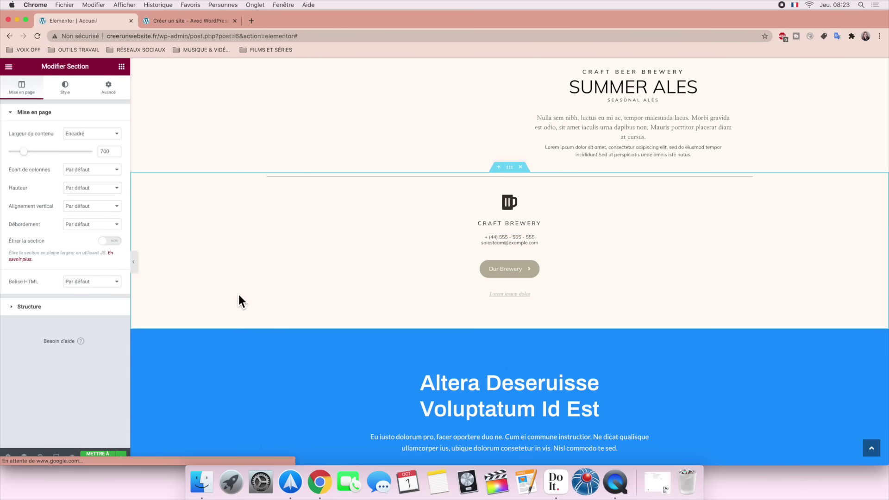
Step: Look over the inserted map block, from its heading to the location, email and phone boxes
{"action": "scroll", "coordinate": [237, 293], "scroll_direction": "down", "scroll_amount": 3}
{"action": "scroll", "coordinate": [239, 295], "scroll_direction": "down", "scroll_amount": 3}
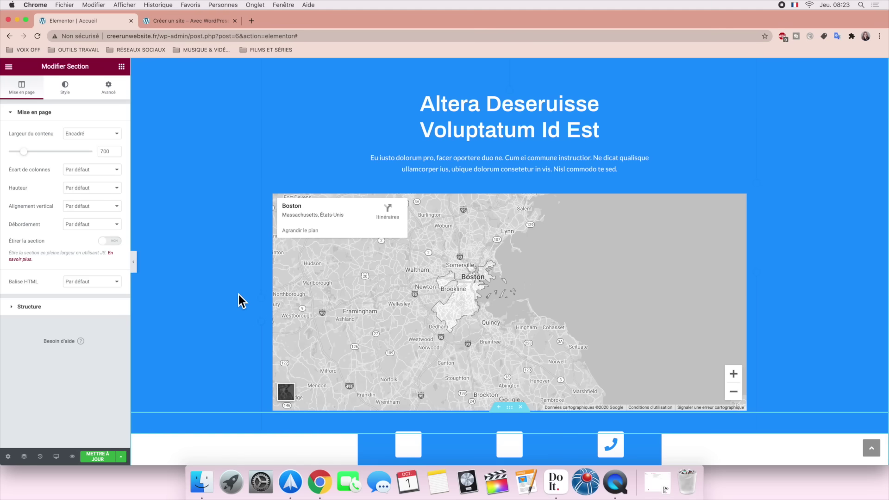
{"action": "scroll", "coordinate": [239, 301], "scroll_direction": "down", "scroll_amount": 6}
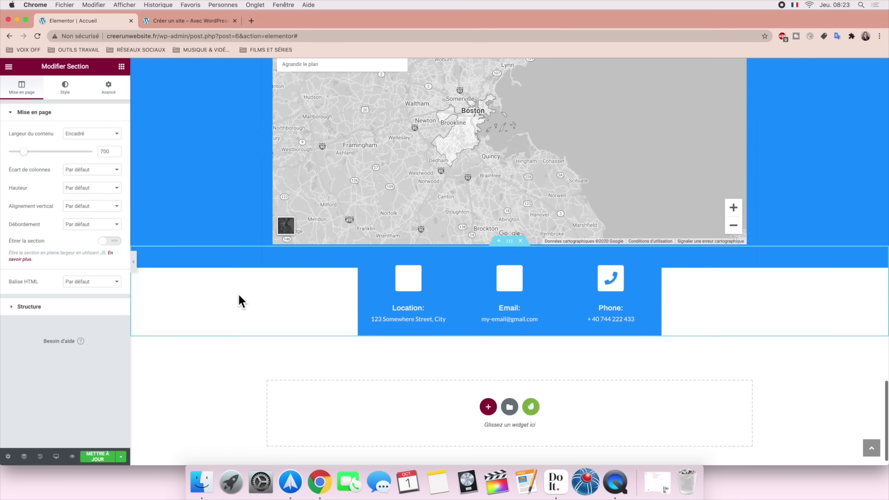
{"action": "scroll", "coordinate": [238, 295], "scroll_direction": "up", "scroll_amount": 7}
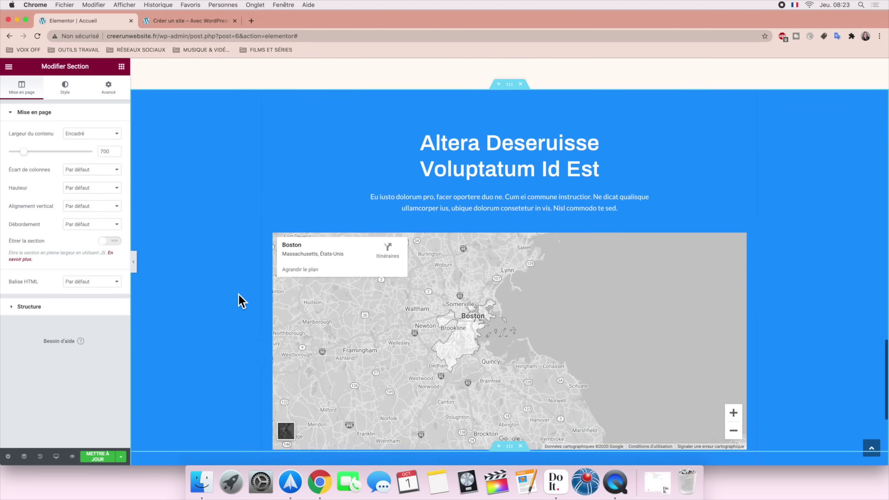
{"action": "scroll", "coordinate": [239, 300], "scroll_direction": "down", "scroll_amount": 1}
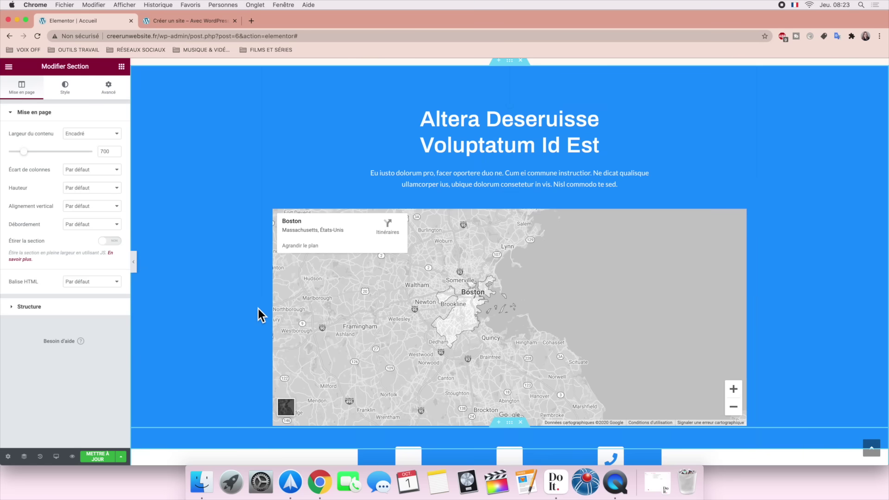
Step: Switch to the Do It to-do app, mark "17. Travailler avec des templates et des blocs" as done, and minimize its window
{"action": "left_click", "coordinate": [559, 496]}
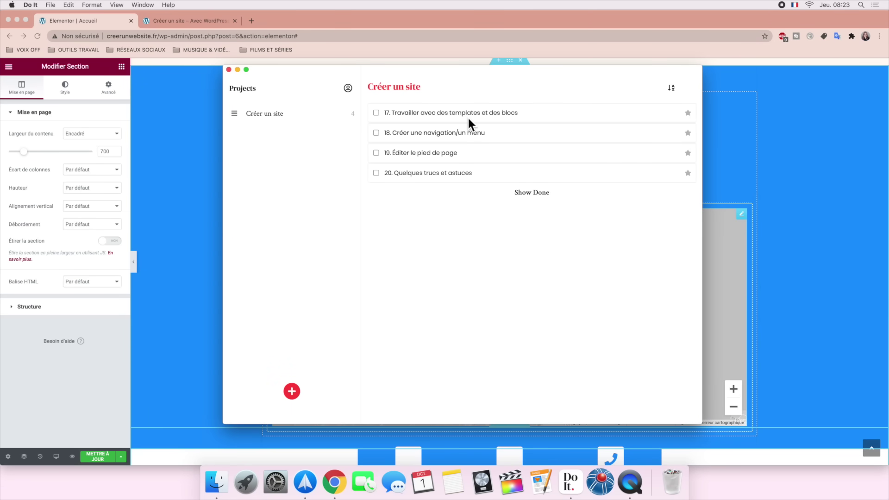
{"action": "left_click", "coordinate": [375, 114]}
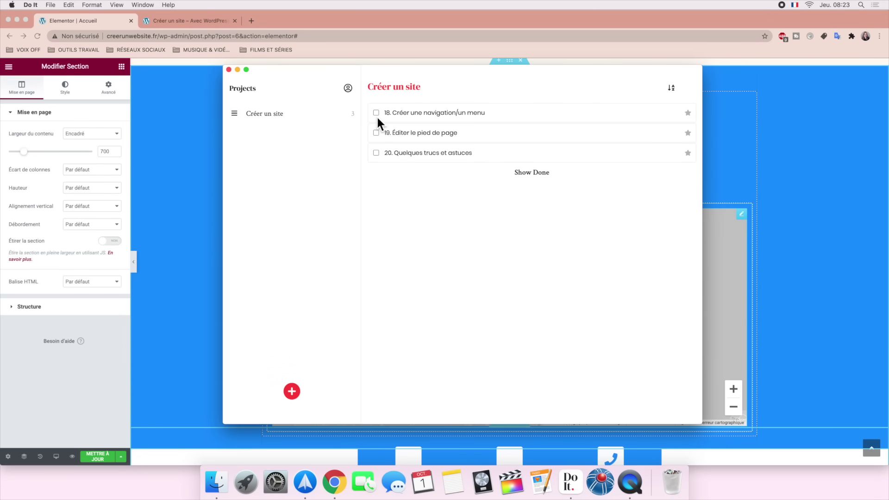
{"action": "left_click", "coordinate": [238, 69]}
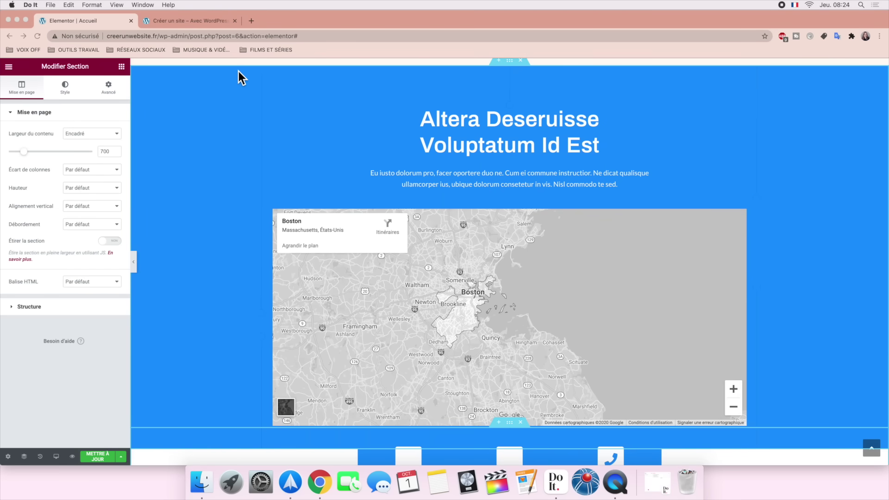
Step: Look over the rebuilt home page, save it as an update, and open the additional save options
{"action": "scroll", "coordinate": [465, 184], "scroll_direction": "down", "scroll_amount": 5}
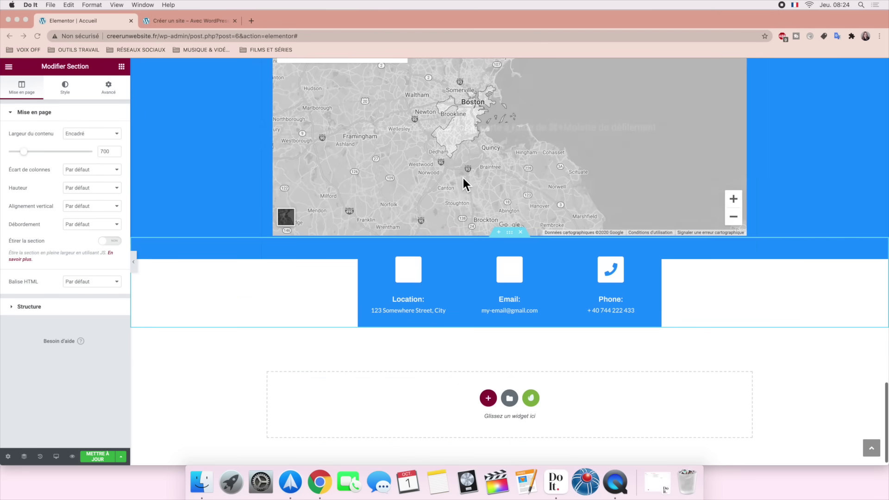
{"action": "scroll", "coordinate": [464, 184], "scroll_direction": "up", "scroll_amount": 15}
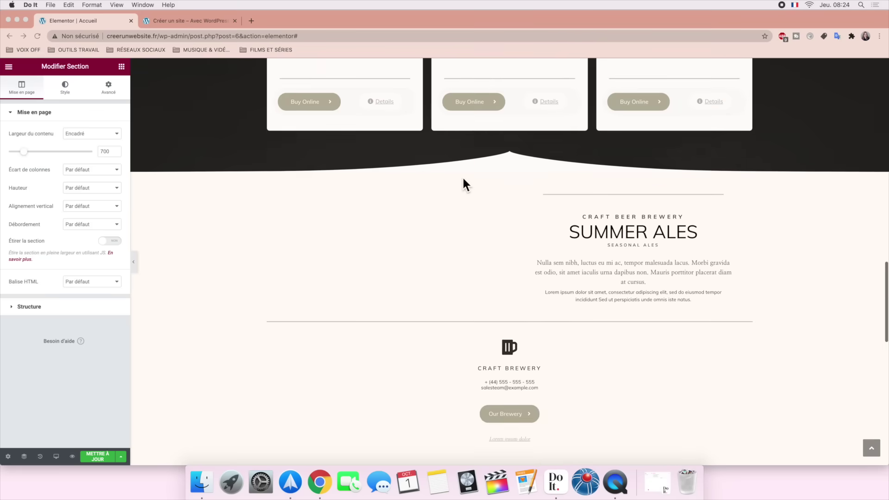
{"action": "scroll", "coordinate": [464, 183], "scroll_direction": "up", "scroll_amount": 5}
{"action": "scroll", "coordinate": [464, 184], "scroll_direction": "down", "scroll_amount": 13}
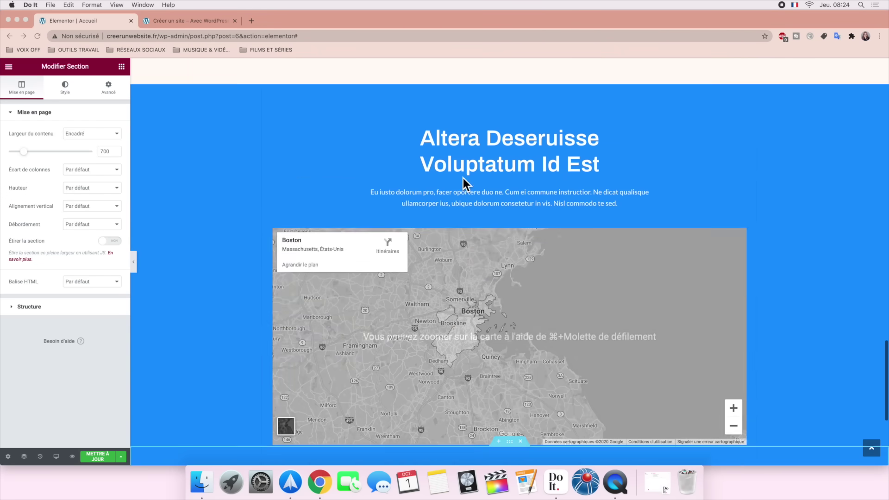
{"action": "scroll", "coordinate": [463, 183], "scroll_direction": "down", "scroll_amount": 5}
{"action": "left_click", "coordinate": [101, 454]}
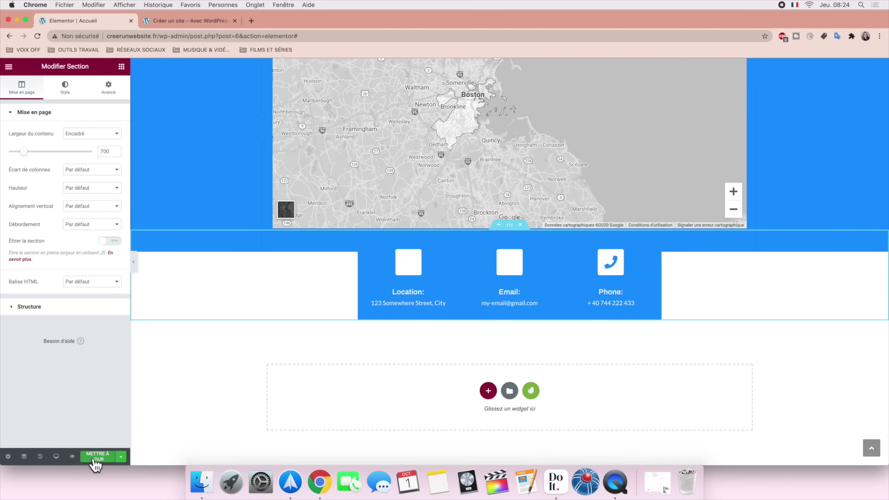
{"action": "left_click", "coordinate": [95, 459]}
{"action": "left_click", "coordinate": [120, 457]}
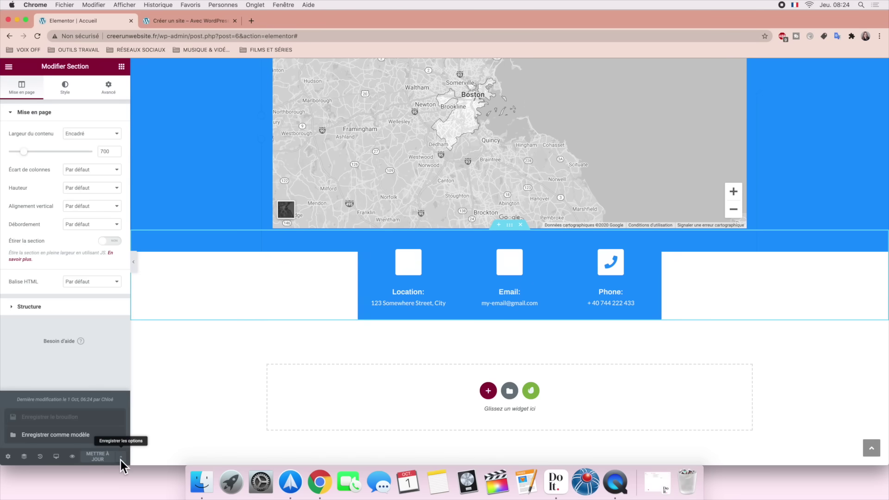
Step: Save the whole home page to the library as a template named "accueil 1", and close the library
{"action": "left_click", "coordinate": [86, 440]}
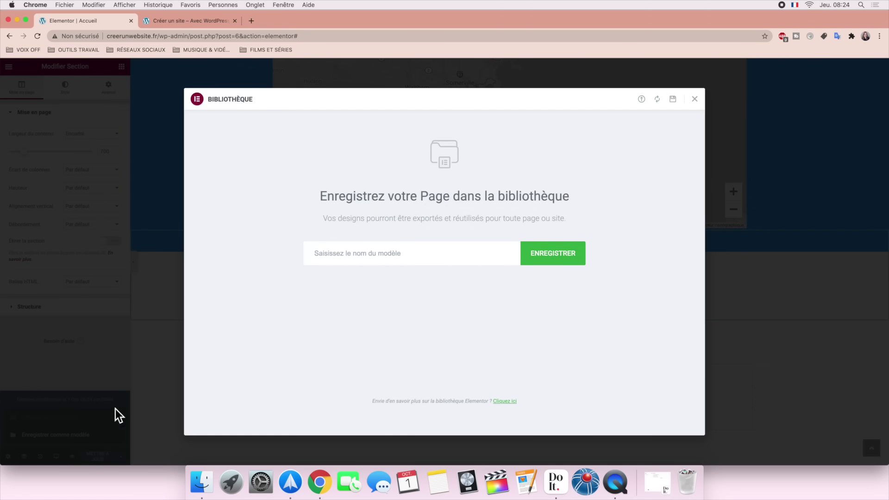
{"action": "left_click", "coordinate": [335, 254]}
{"action": "type", "text": "accuei"}
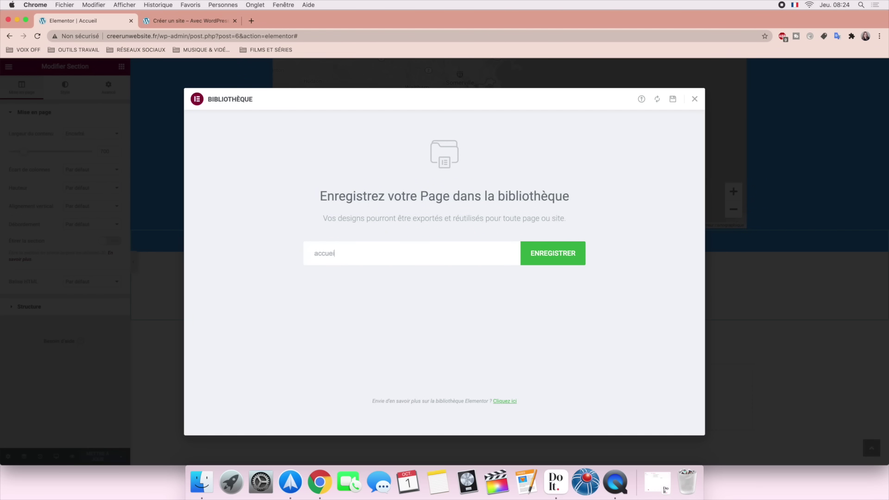
{"action": "type", "text": "l 1"}
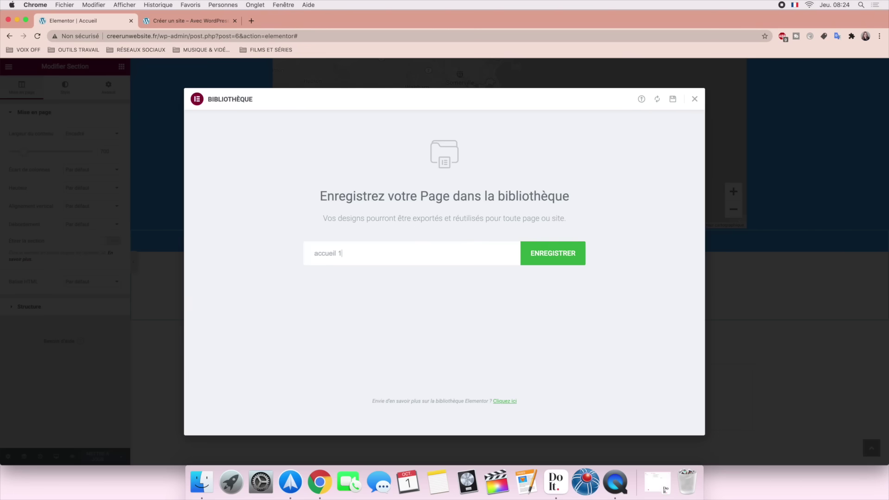
{"action": "left_click", "coordinate": [543, 252]}
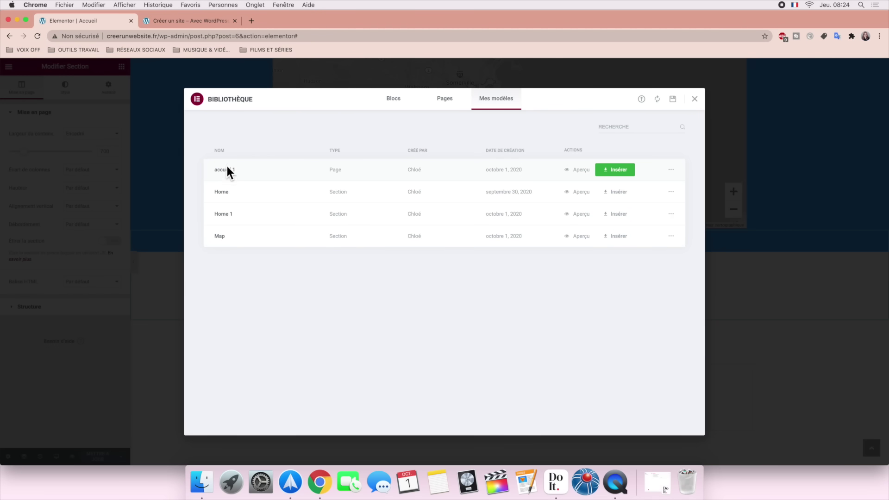
{"action": "key", "text": "Escape"}
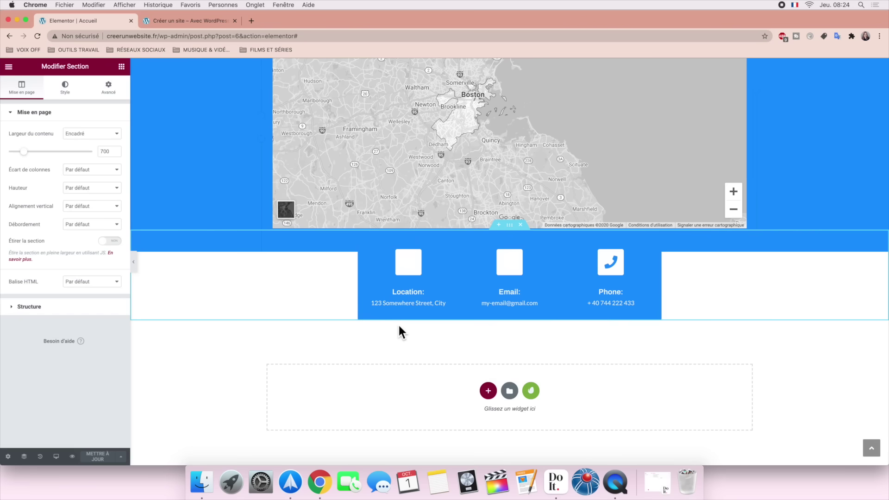
Step: Leave the home page editor for WordPress and open the "À propos de nous" page in Elementor
{"action": "left_click", "coordinate": [8, 66]}
{"action": "left_click", "coordinate": [52, 221]}
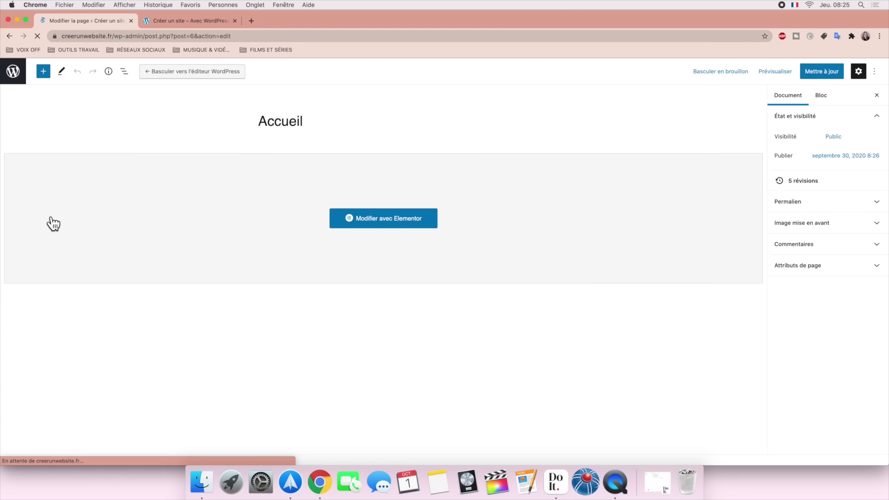
{"action": "left_click", "coordinate": [19, 72]}
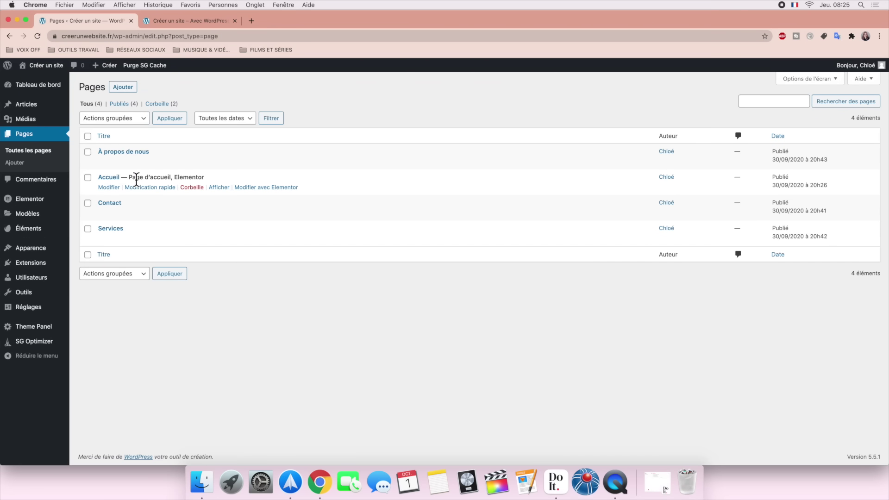
{"action": "left_click", "coordinate": [117, 160]}
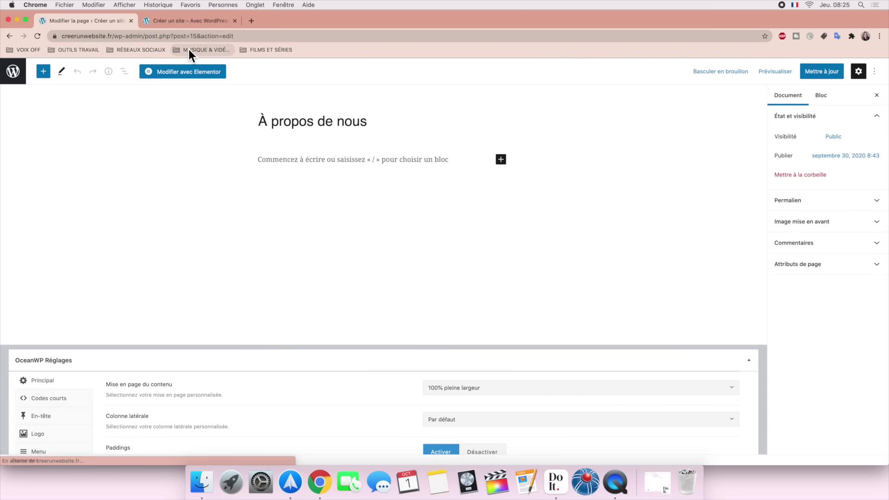
{"action": "left_click", "coordinate": [185, 72]}
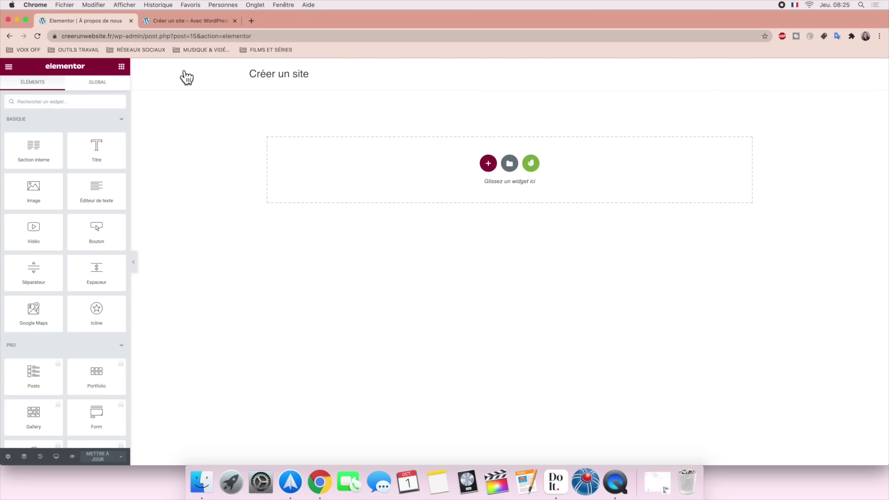
Step: Insert the saved "accueil 1" template into the empty page, importing its document settings, and update the page
{"action": "left_click", "coordinate": [509, 164]}
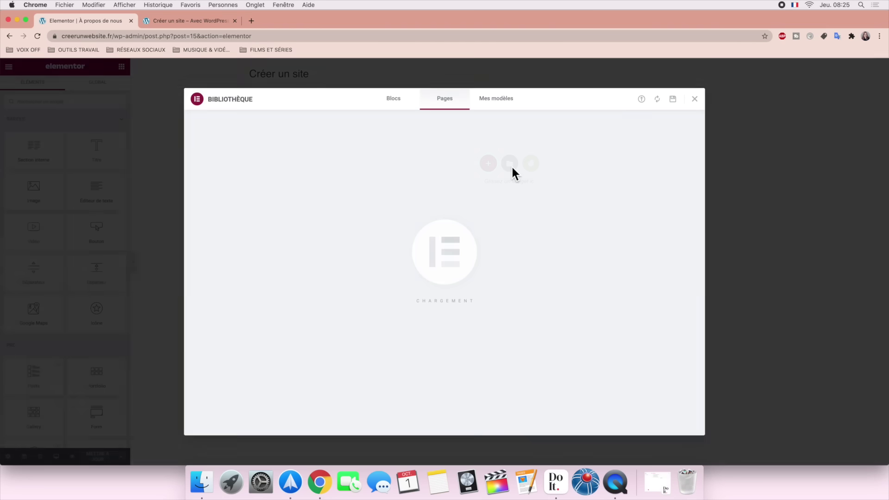
{"action": "left_click", "coordinate": [500, 103]}
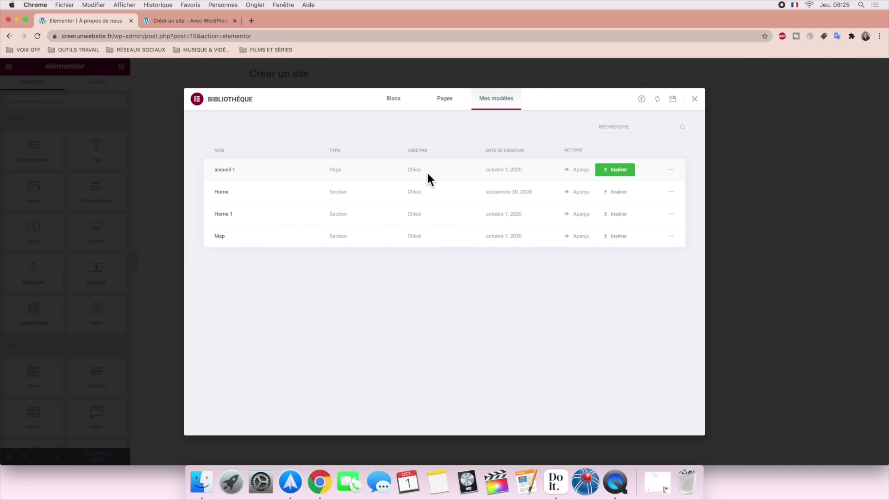
{"action": "left_click", "coordinate": [617, 171]}
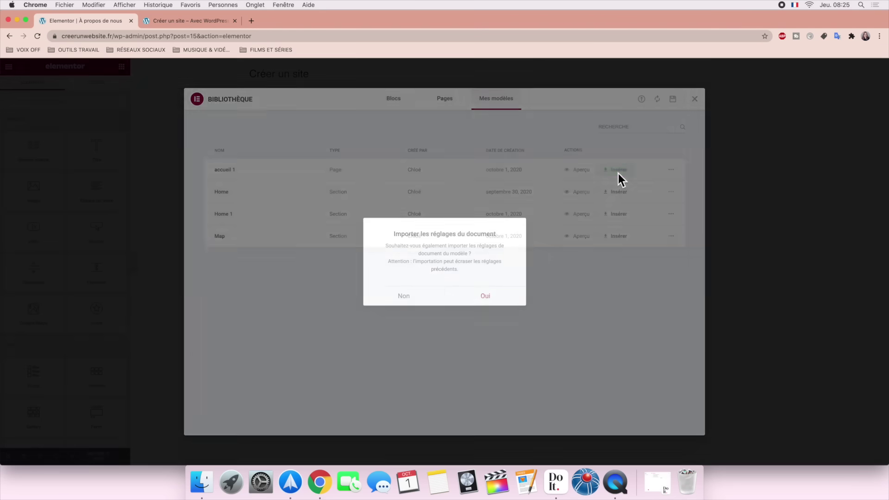
{"action": "left_click", "coordinate": [497, 301]}
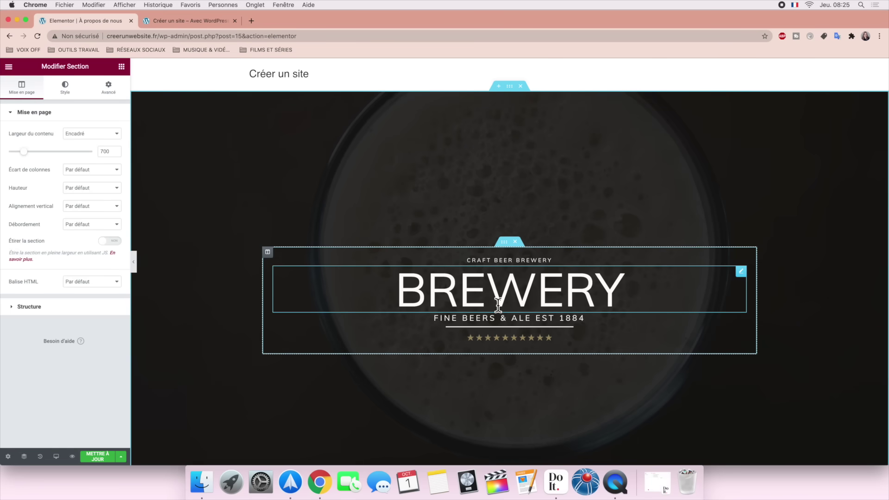
{"action": "scroll", "coordinate": [498, 324], "scroll_direction": "down", "scroll_amount": 10}
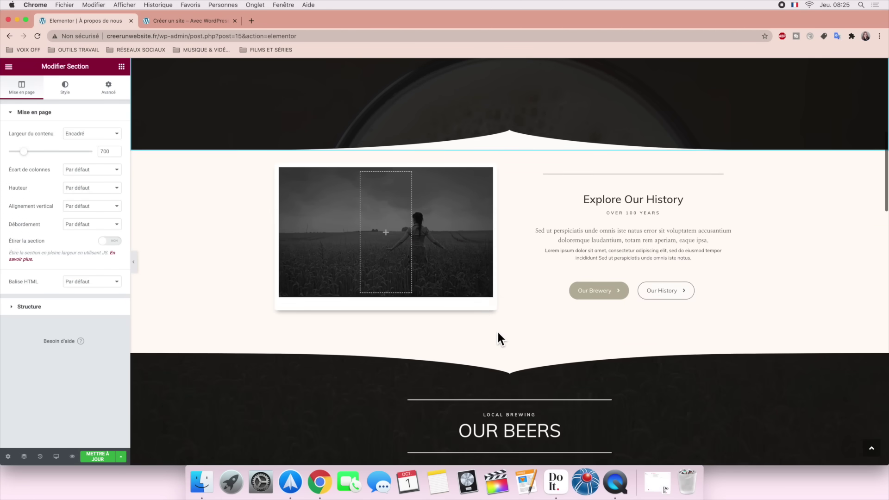
{"action": "scroll", "coordinate": [498, 332], "scroll_direction": "down", "scroll_amount": 10}
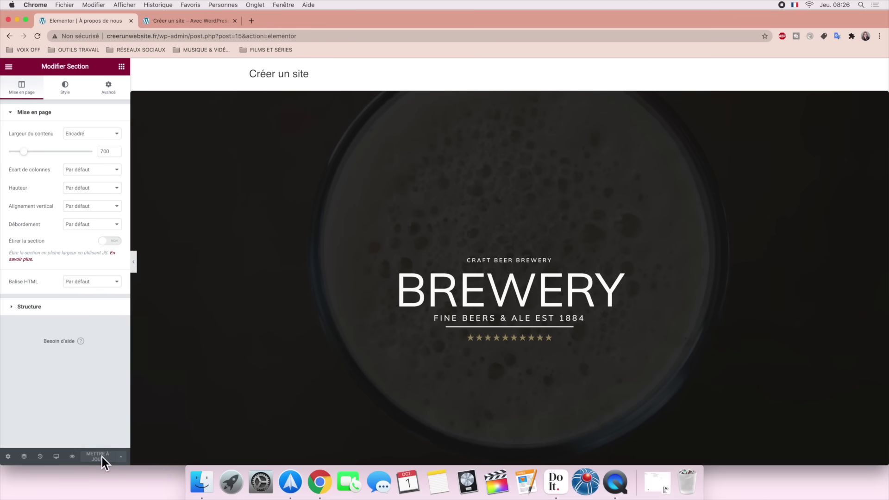
Step: Return to the WordPress editor and reopen the "Accueil" page in Elementor
{"action": "left_click", "coordinate": [8, 66]}
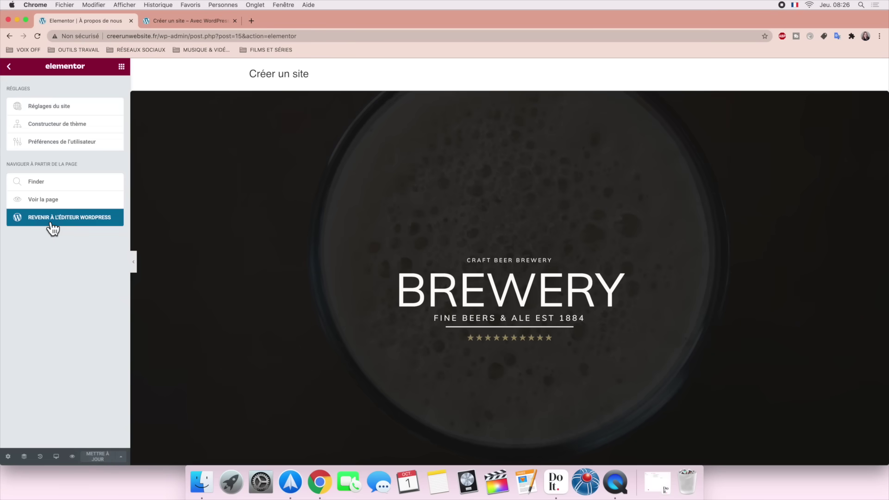
{"action": "left_click", "coordinate": [52, 221]}
{"action": "left_click", "coordinate": [110, 178]}
{"action": "left_click", "coordinate": [363, 221]}
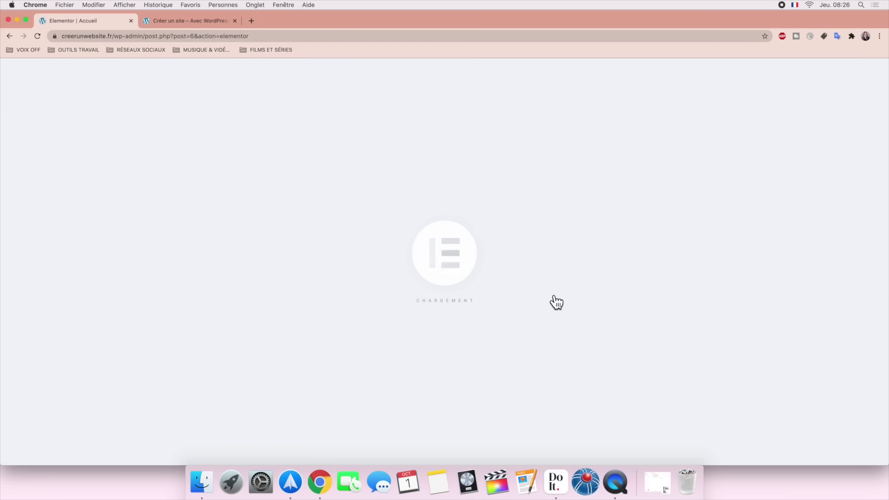
Step: Save the blue map section as a library template named "carte 1", and close the library
{"action": "scroll", "coordinate": [556, 299], "scroll_direction": "down", "scroll_amount": 20}
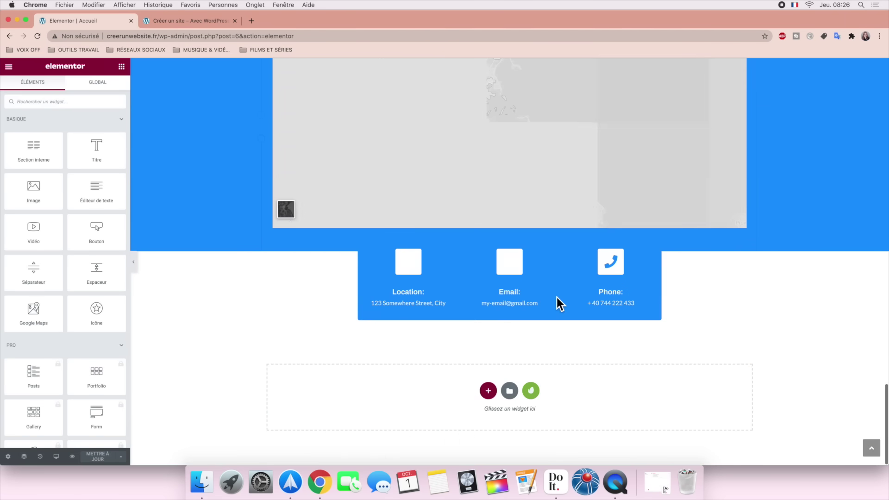
{"action": "scroll", "coordinate": [556, 303], "scroll_direction": "up", "scroll_amount": 15}
{"action": "scroll", "coordinate": [557, 303], "scroll_direction": "down", "scroll_amount": 10}
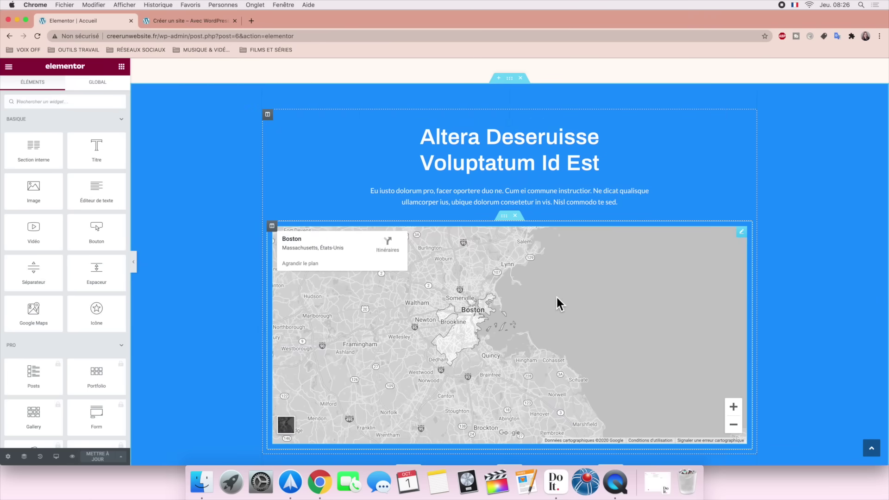
{"action": "right_click", "coordinate": [510, 74]}
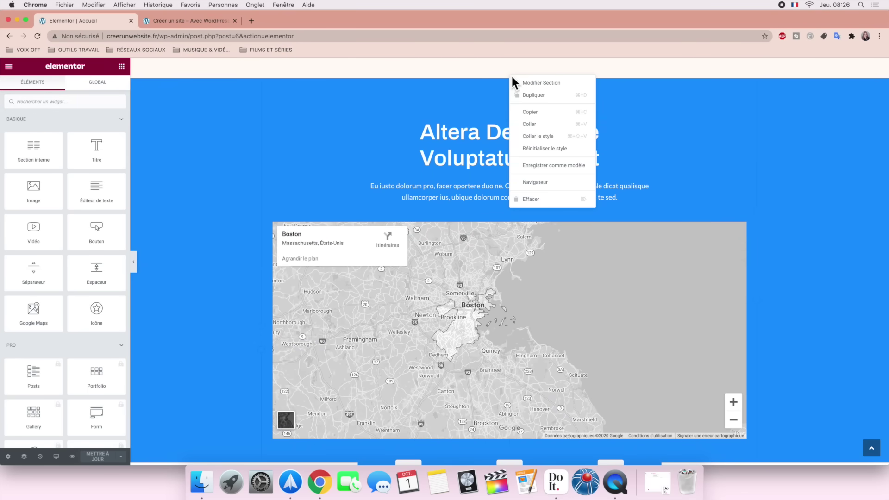
{"action": "left_click", "coordinate": [535, 166]}
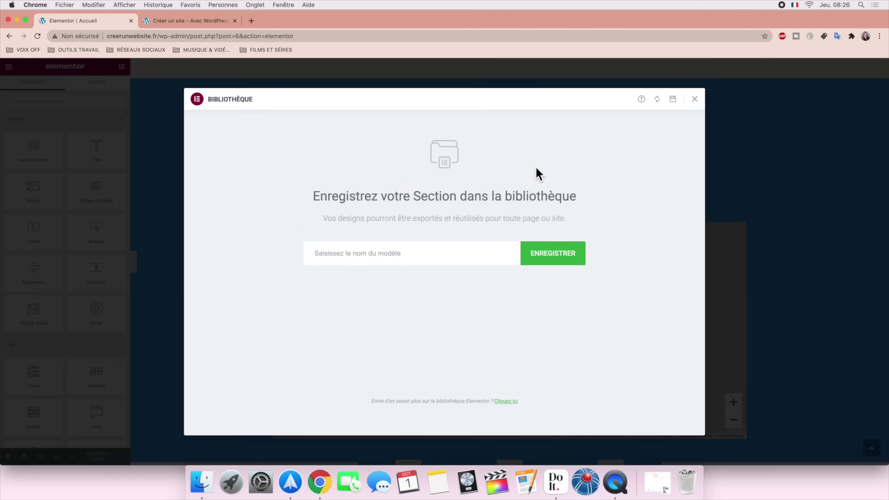
{"action": "left_click", "coordinate": [408, 258]}
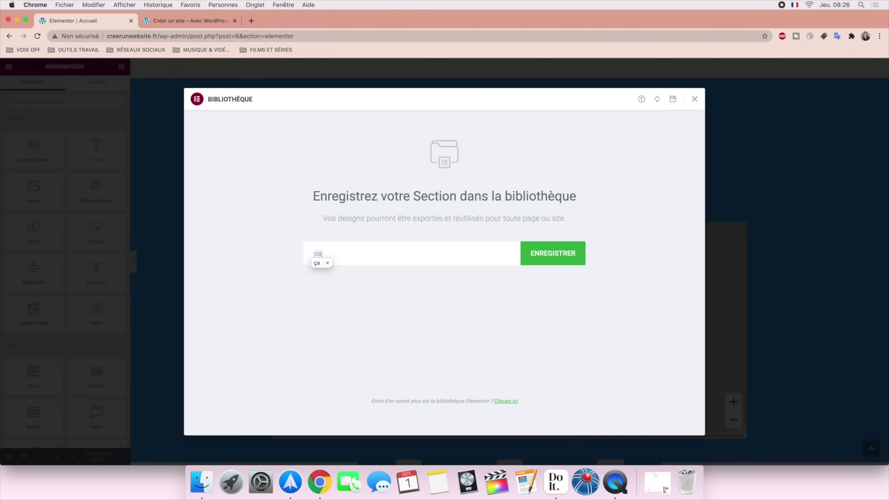
{"action": "type", "text": "carte 1"}
{"action": "left_click", "coordinate": [538, 260]}
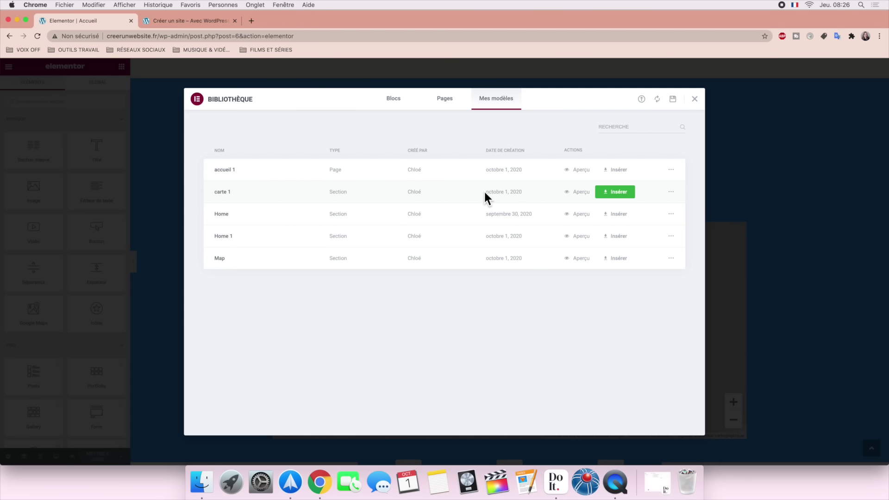
{"action": "left_click", "coordinate": [694, 99]}
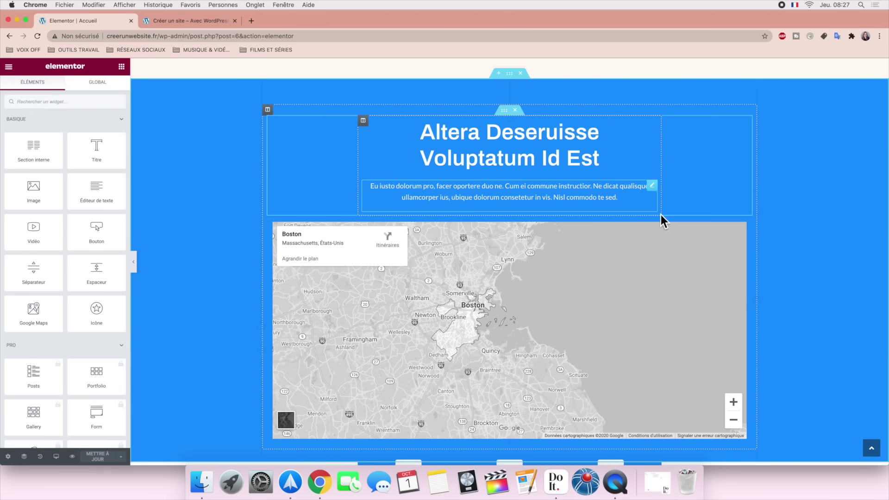
Step: Switch to the Do It to-do app to check the next task, minimize it, and view the home page header
{"action": "left_click", "coordinate": [555, 482]}
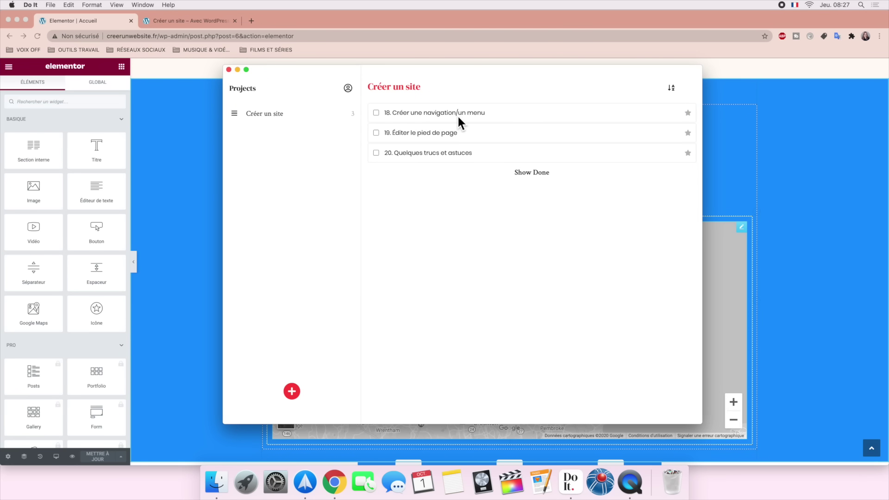
{"action": "left_click", "coordinate": [237, 70]}
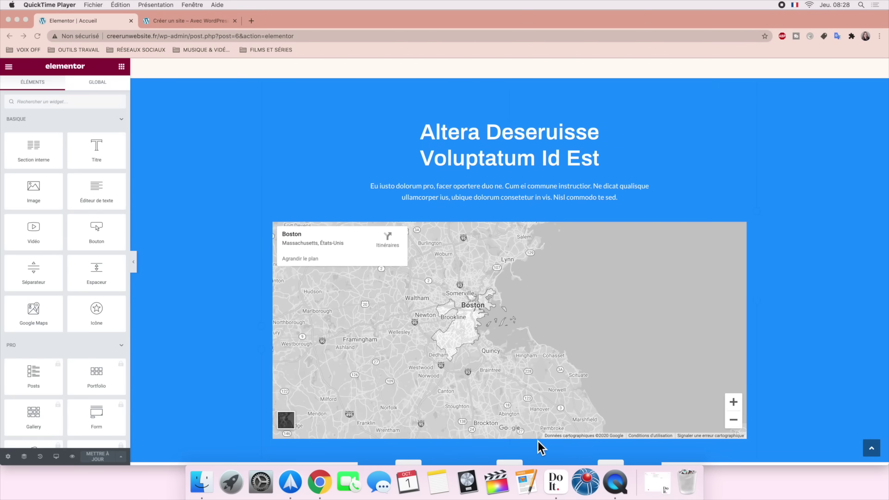
{"action": "scroll", "coordinate": [493, 182], "scroll_direction": "up", "scroll_amount": 20}
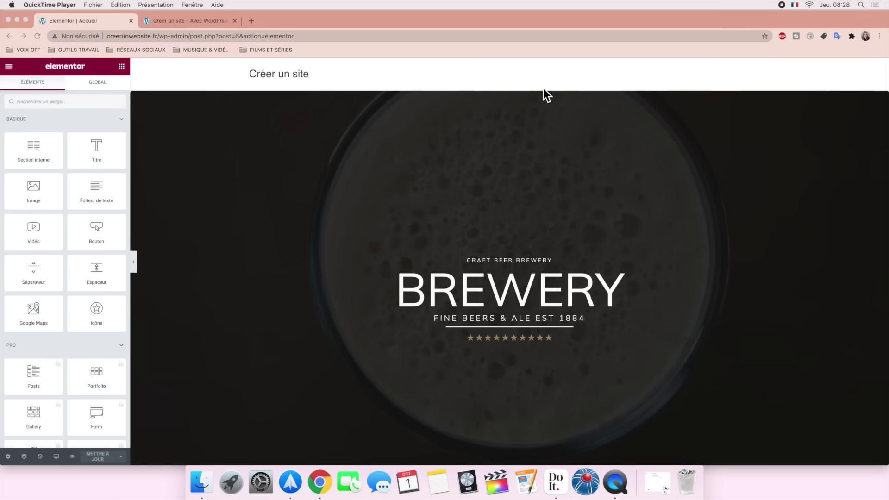
Step: Open the WordPress dashboard from the live site's browser tab and close the Elementor tab
{"action": "left_click", "coordinate": [195, 18]}
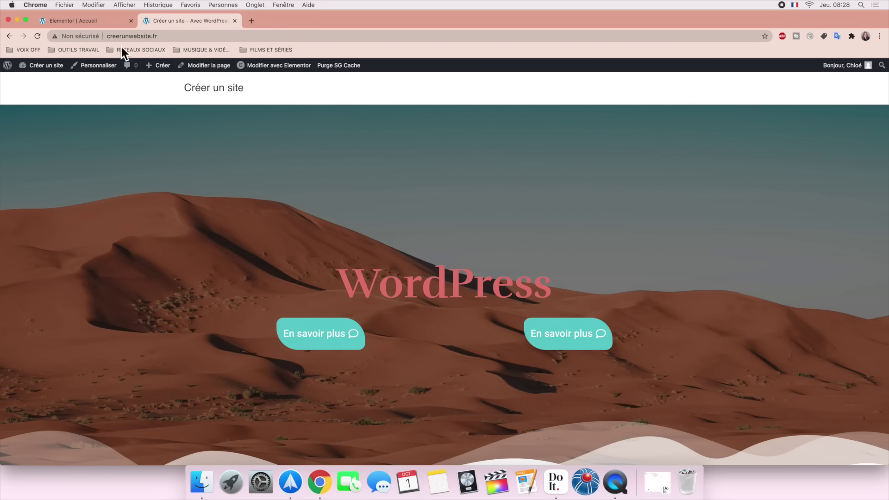
{"action": "mouse_move", "coordinate": [28, 66]}
{"action": "left_click", "coordinate": [46, 81]}
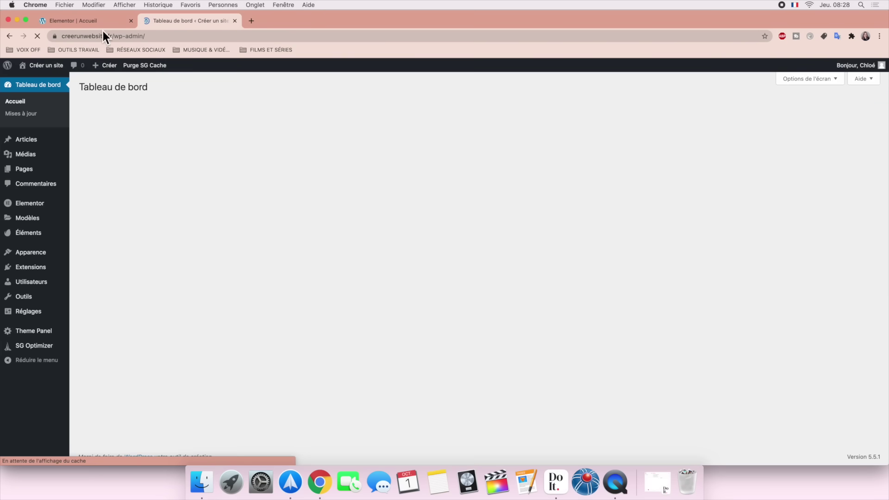
{"action": "left_click", "coordinate": [134, 22]}
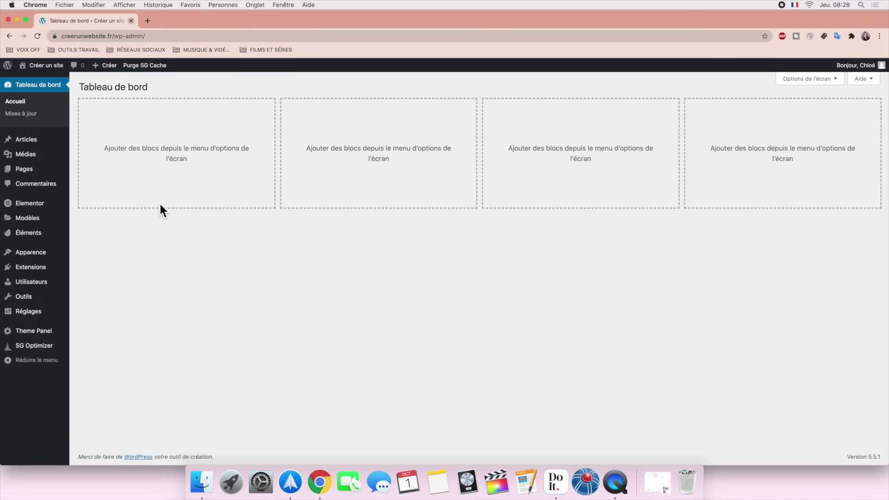
Step: Create a navigation menu named "Principal" in the appearance settings, assigned to the Principal display location
{"action": "mouse_move", "coordinate": [34, 256]}
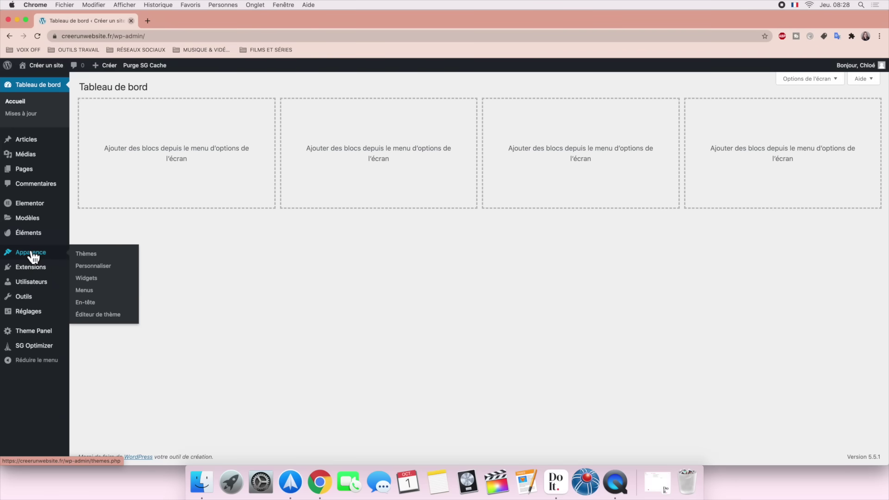
{"action": "left_click", "coordinate": [86, 293]}
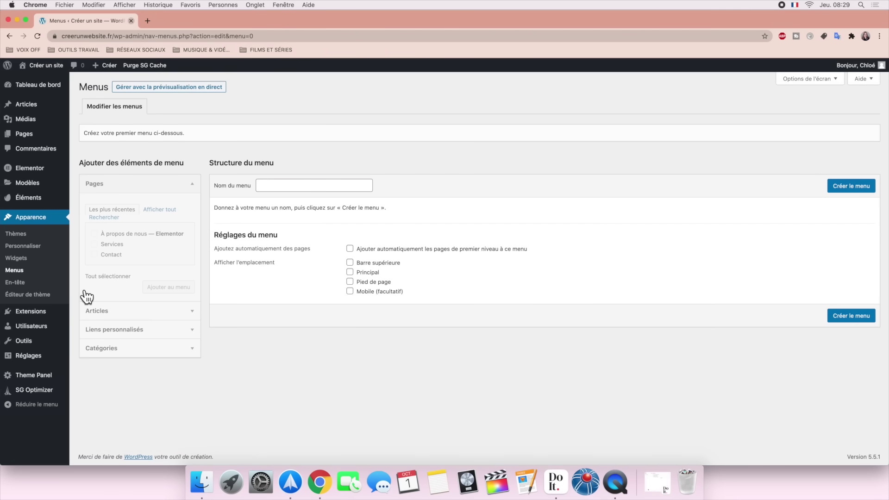
{"action": "left_click", "coordinate": [281, 186]}
{"action": "type", "text": "Principal"}
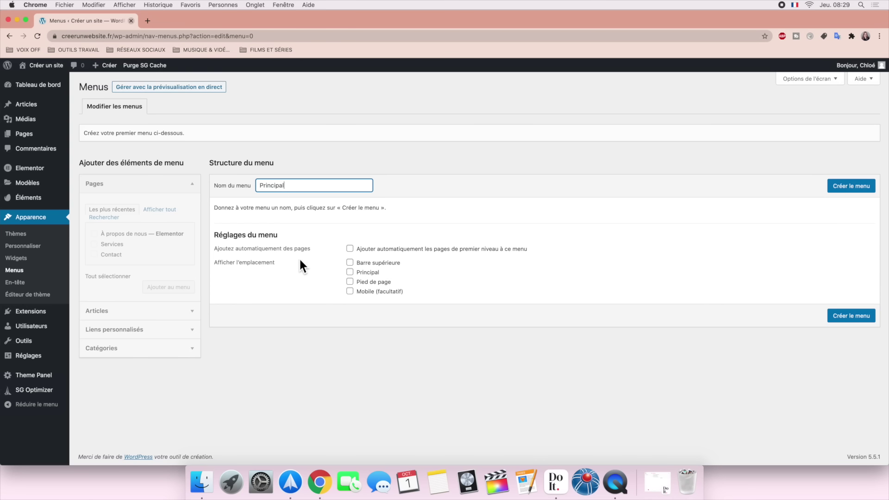
{"action": "left_click", "coordinate": [296, 273]}
{"action": "left_click", "coordinate": [351, 274]}
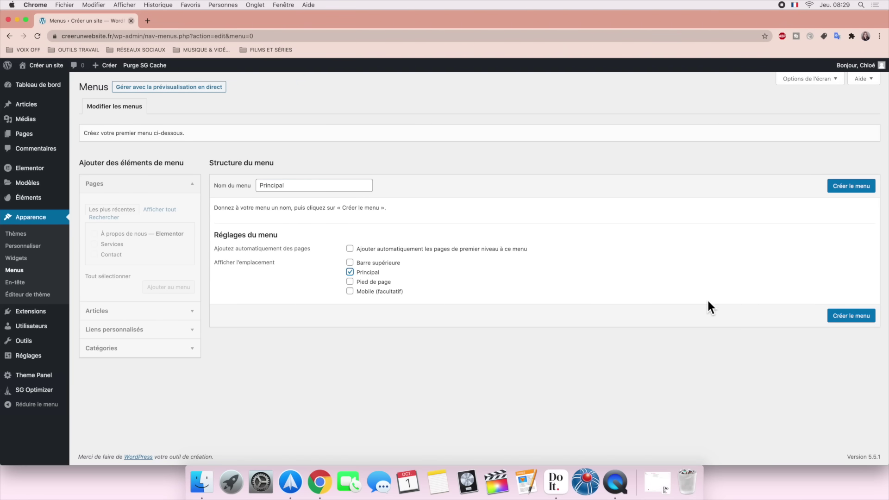
{"action": "left_click", "coordinate": [842, 318]}
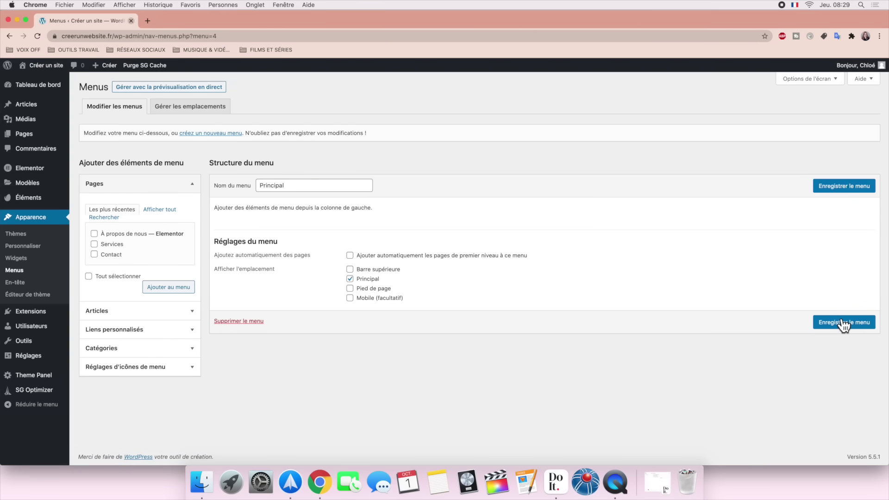
Step: Open the live site in a second tab, and add the Accueil, À propos de nous, Contact and Services pages to the Principal menu, saving it
{"action": "left_click_drag", "start_coordinate": [39, 80], "coordinate": [149, 18]}
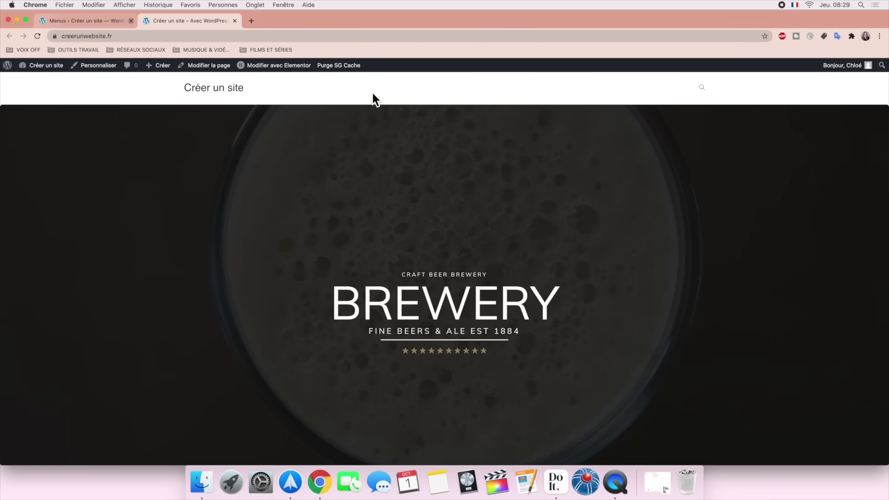
{"action": "left_click", "coordinate": [76, 23]}
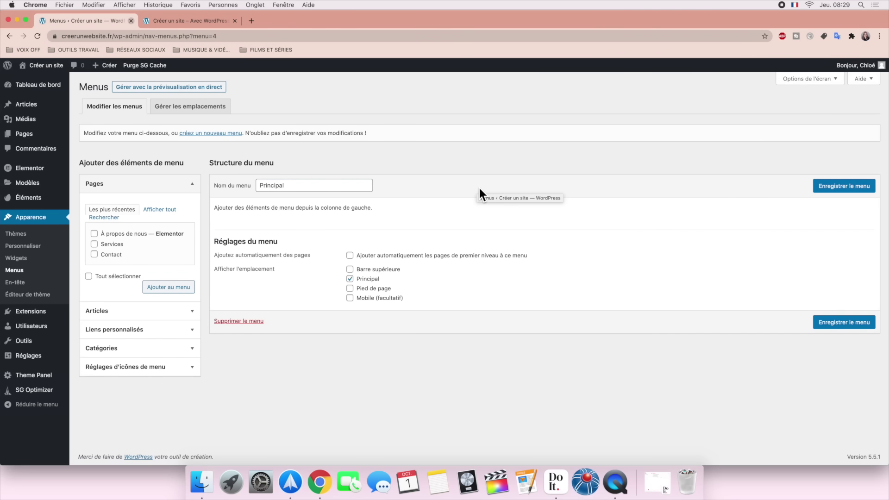
{"action": "left_click", "coordinate": [159, 209]}
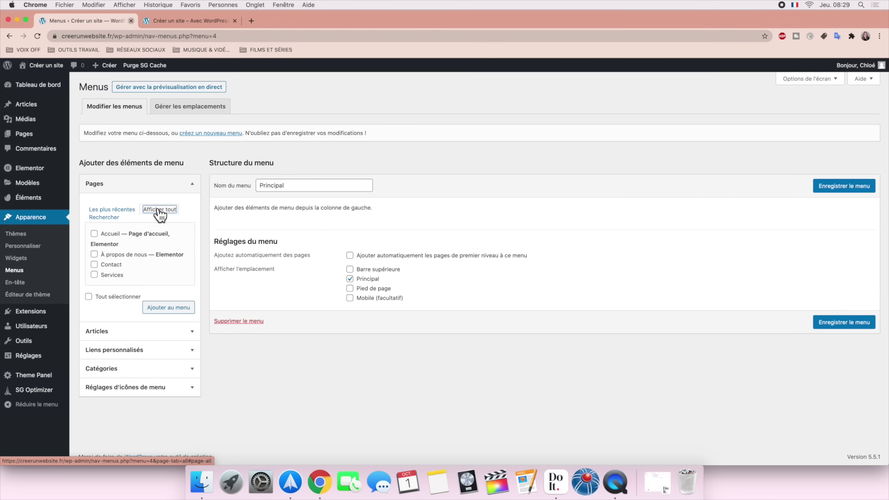
{"action": "left_click", "coordinate": [94, 233]}
{"action": "left_click", "coordinate": [95, 254]}
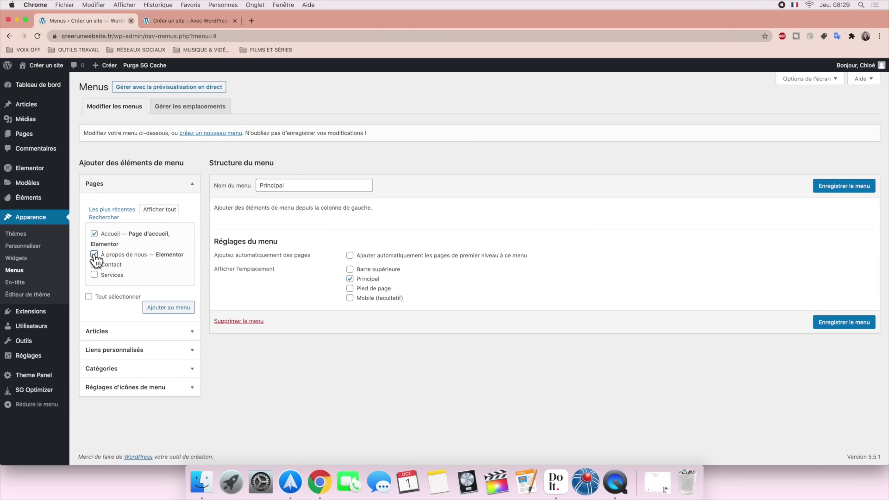
{"action": "left_click", "coordinate": [95, 264]}
{"action": "left_click", "coordinate": [95, 276]}
{"action": "left_click", "coordinate": [153, 309]}
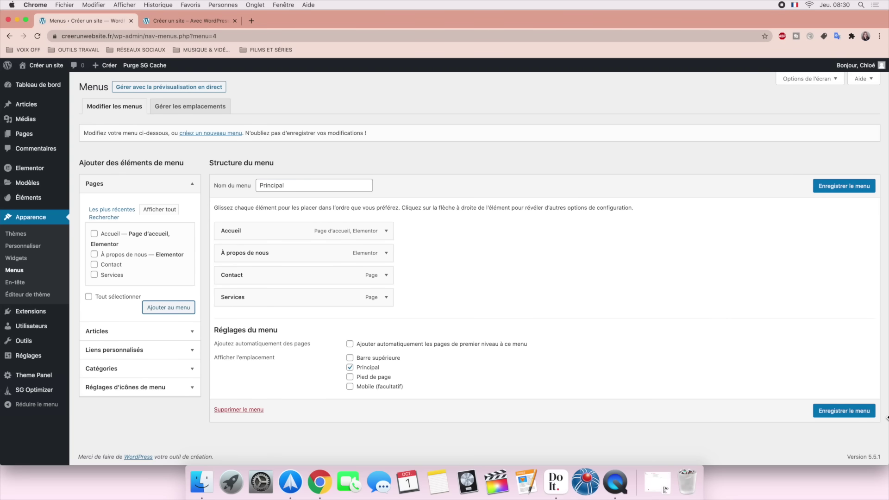
{"action": "left_click", "coordinate": [844, 411]}
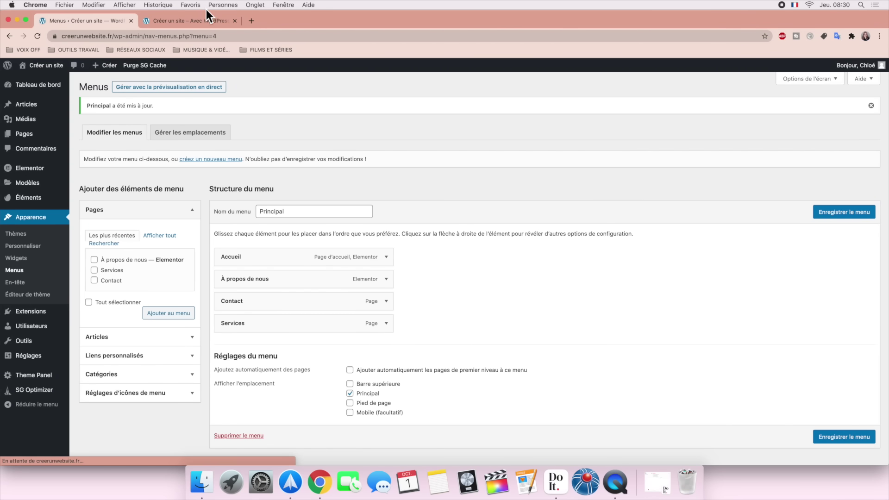
Step: Reload the live site to check the navigation links in its header, and return to the menu editor
{"action": "left_click", "coordinate": [201, 20]}
{"action": "left_click", "coordinate": [39, 36]}
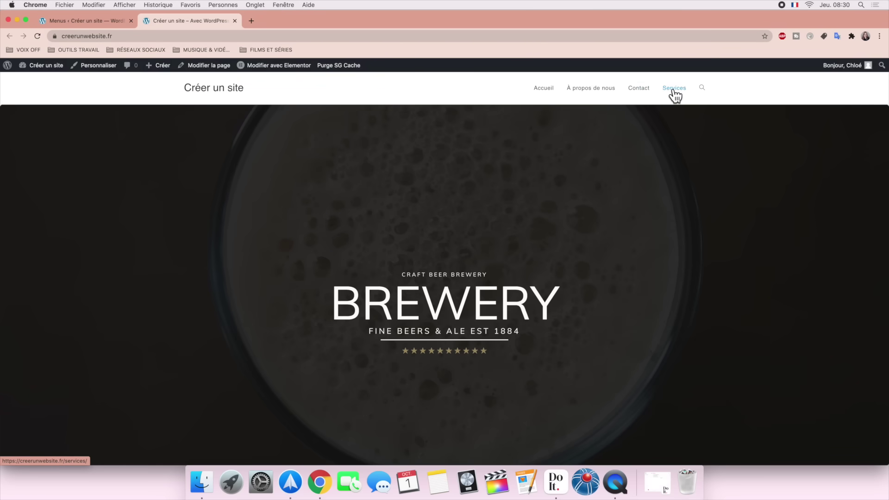
{"action": "left_click", "coordinate": [83, 22]}
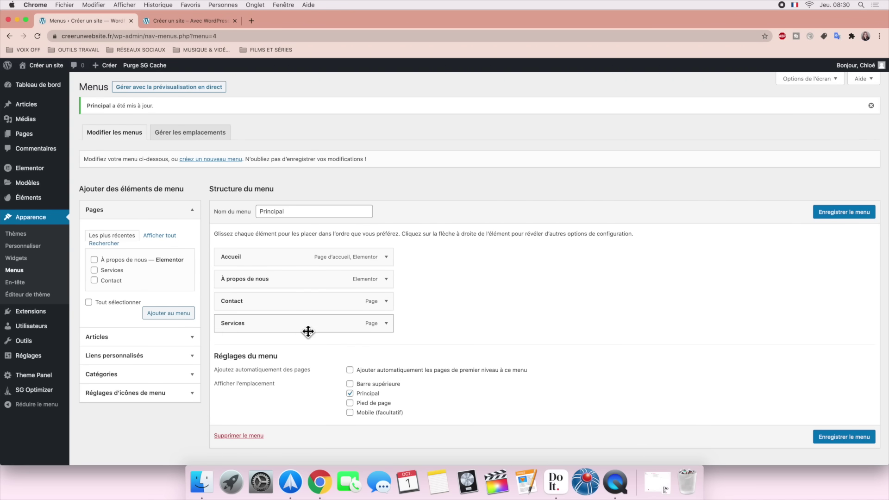
Step: Move Services to the start of the menu, nest À propos de nous under Contact, and save the menu
{"action": "left_click_drag", "start_coordinate": [307, 331], "coordinate": [307, 261]}
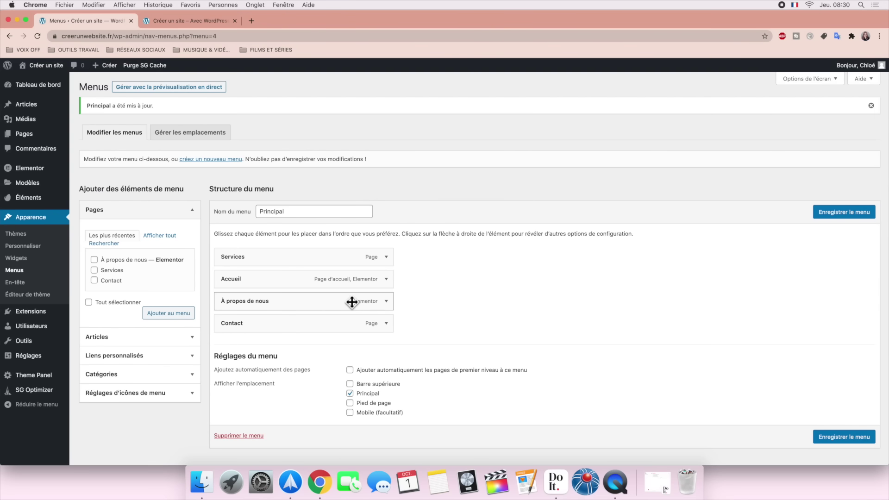
{"action": "left_click_drag", "start_coordinate": [351, 301], "coordinate": [380, 329]}
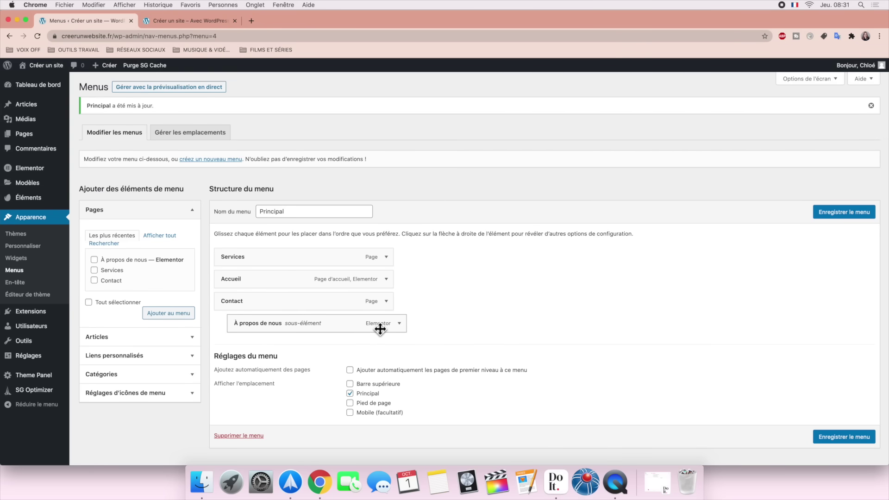
{"action": "left_click", "coordinate": [851, 438]}
Step: Reload the live site, check the item order and the Contact submenu, and return to the menu editor
{"action": "left_click", "coordinate": [180, 25]}
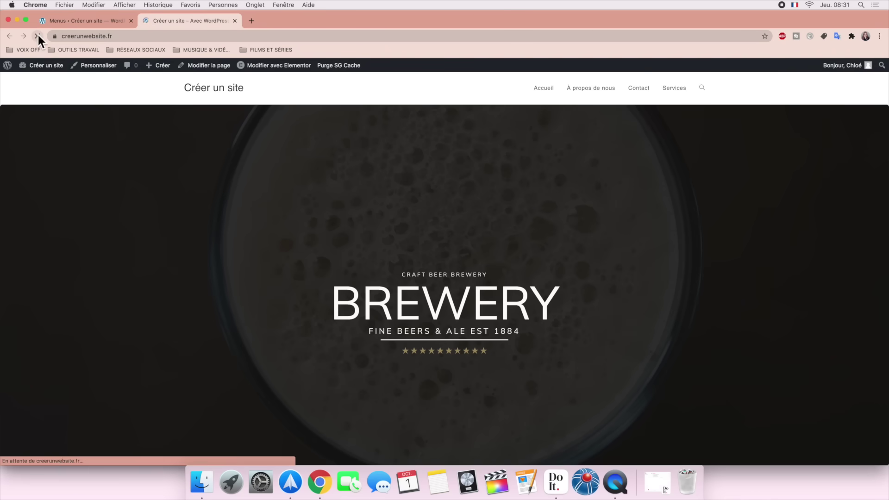
{"action": "left_click", "coordinate": [37, 36]}
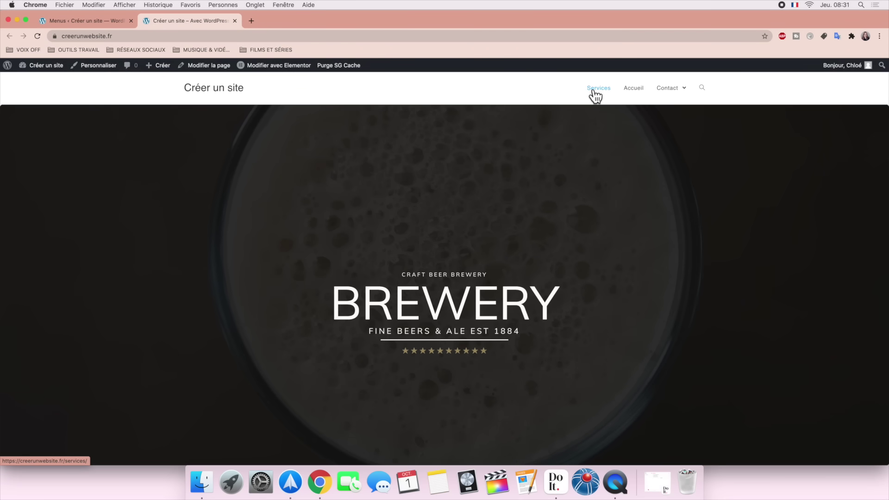
{"action": "mouse_move", "coordinate": [667, 94]}
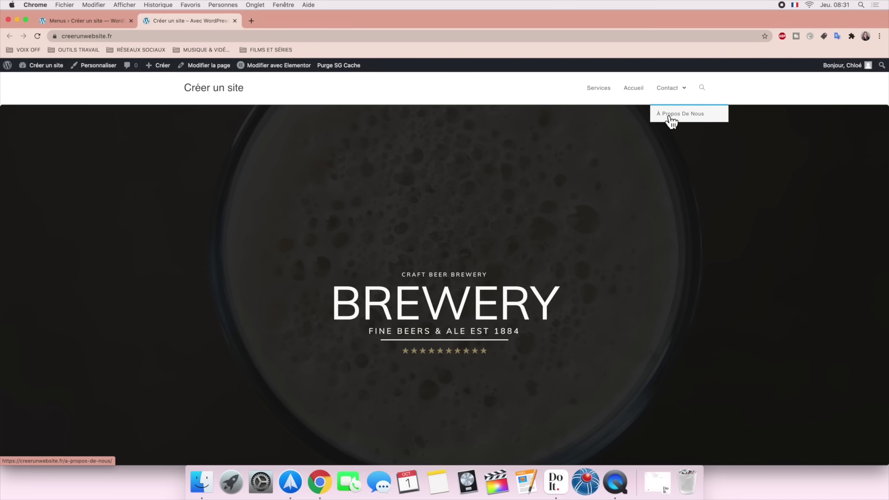
{"action": "left_click", "coordinate": [106, 23]}
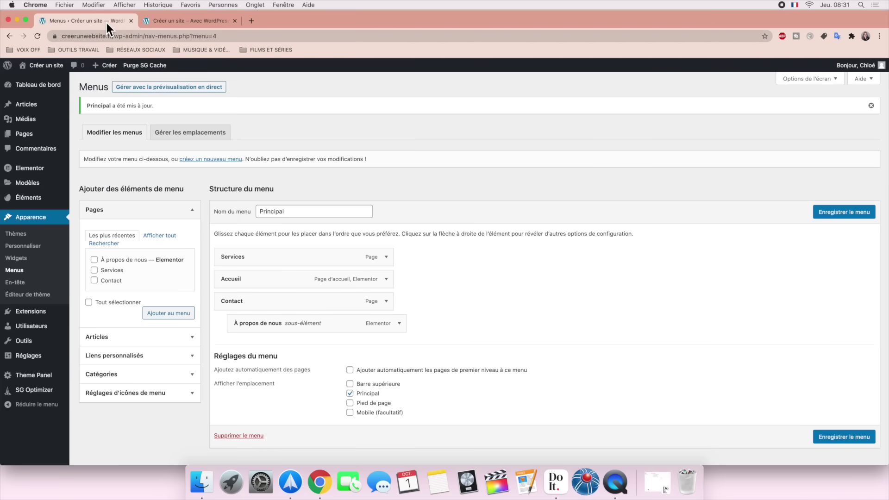
Step: Move À propos de nous back to the top level after Contact, and view the articles available for the menu
{"action": "mouse_move", "coordinate": [284, 327]}
{"action": "left_mouse_down"}
{"action": "mouse_move", "coordinate": [298, 332]}
{"action": "mouse_move", "coordinate": [271, 330]}
{"action": "left_mouse_up"}
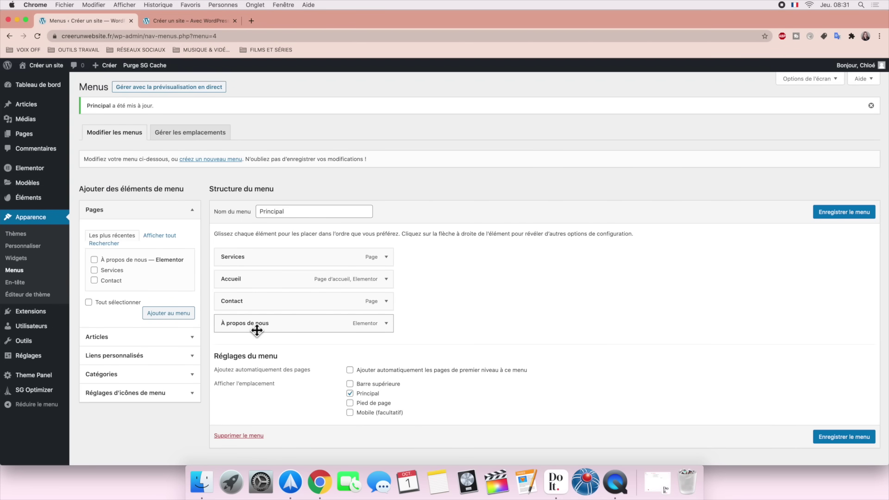
{"action": "left_click", "coordinate": [125, 339]}
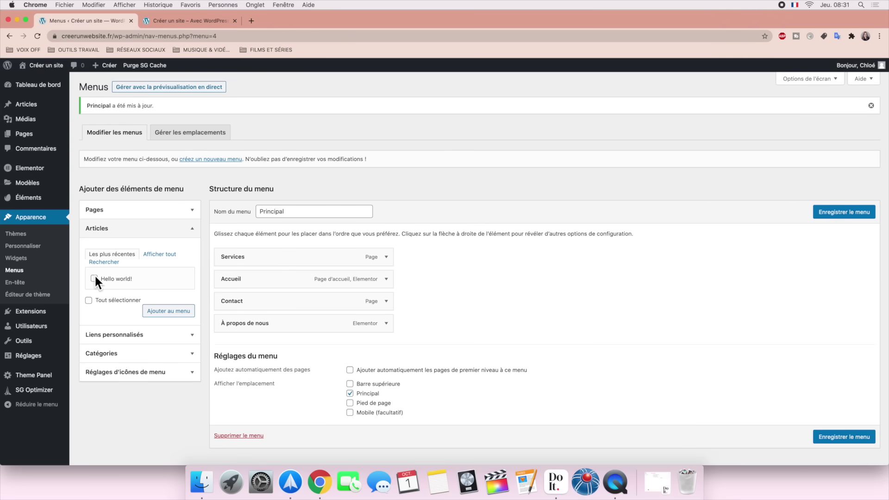
{"action": "left_click", "coordinate": [161, 232]}
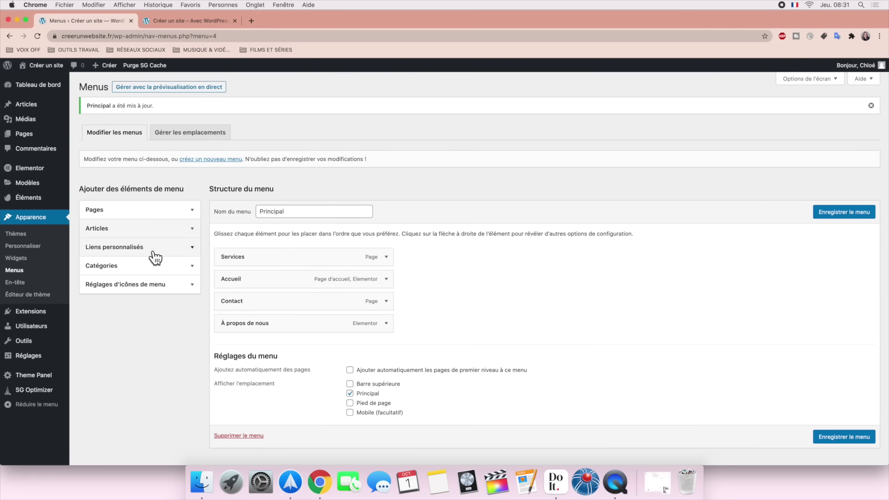
{"action": "left_click", "coordinate": [152, 250]}
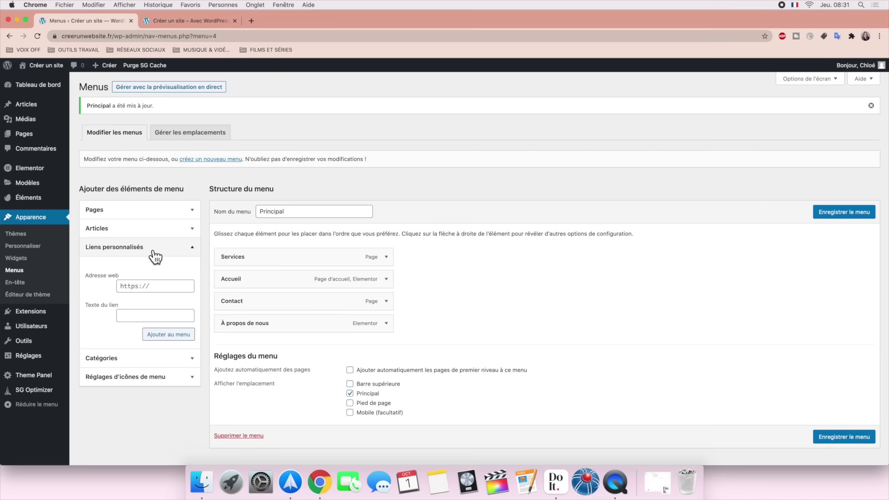
{"action": "left_click", "coordinate": [162, 289]}
{"action": "left_click", "coordinate": [123, 315]}
{"action": "type", "text": "Youtube"}
{"action": "left_click", "coordinate": [138, 290]}
{"action": "type", "text": "https://yo"}
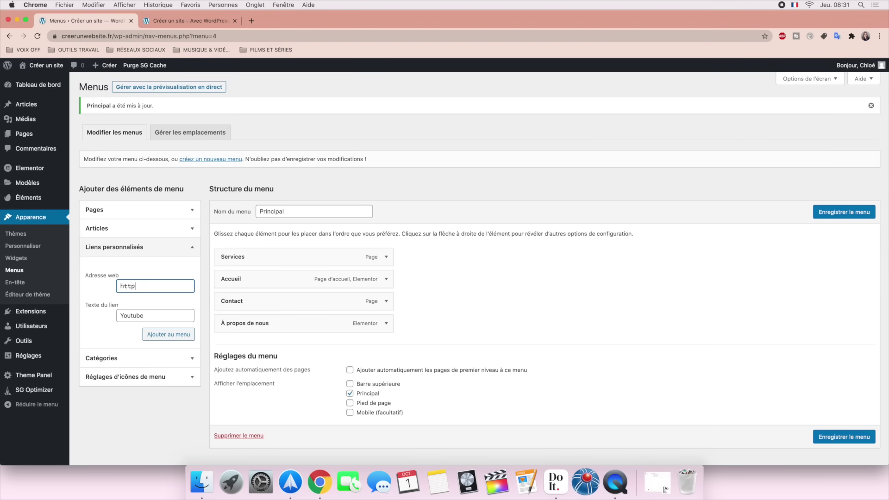
{"action": "type", "text": "utube.com"}
{"action": "mouse_move", "coordinate": [61, 330]}
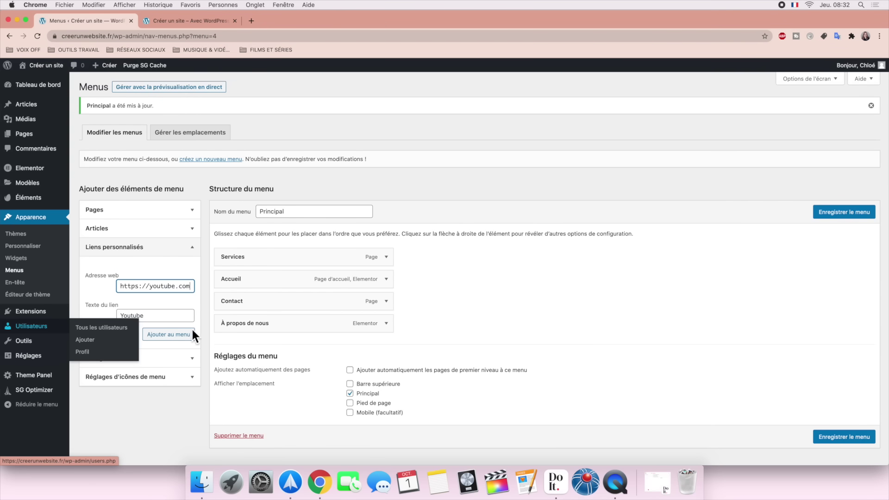
{"action": "left_click", "coordinate": [182, 335]}
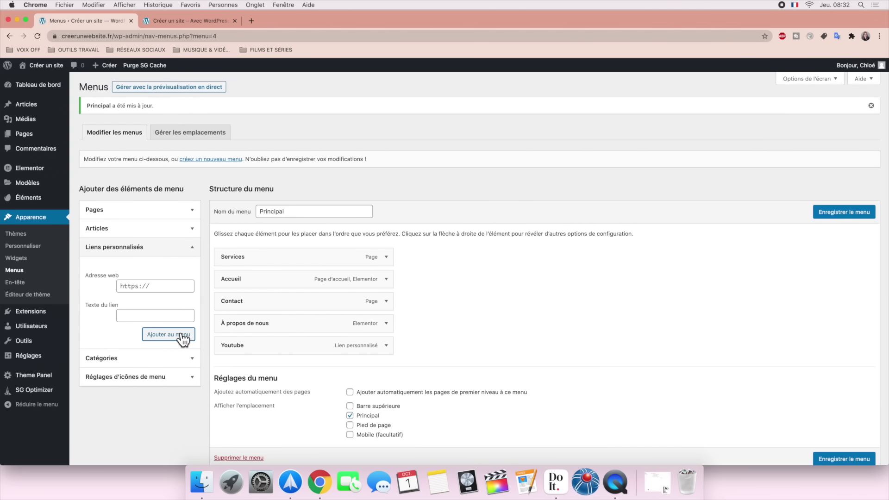
{"action": "scroll", "coordinate": [844, 424], "scroll_direction": "down", "scroll_amount": 2}
{"action": "left_click", "coordinate": [844, 421]}
Step: Reload the live site, test the Youtube link in the header, and go back to the home page
{"action": "left_click", "coordinate": [190, 21]}
{"action": "key", "text": "super+r"}
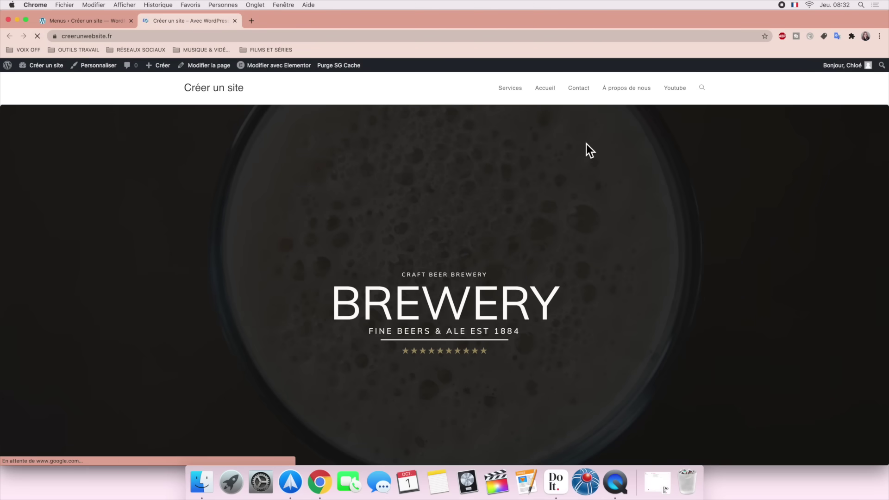
{"action": "left_click", "coordinate": [675, 92]}
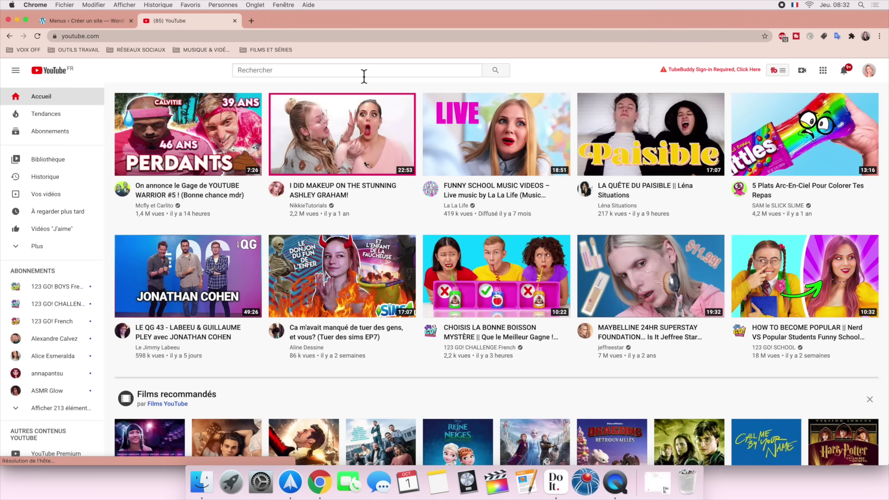
{"action": "left_click", "coordinate": [9, 36]}
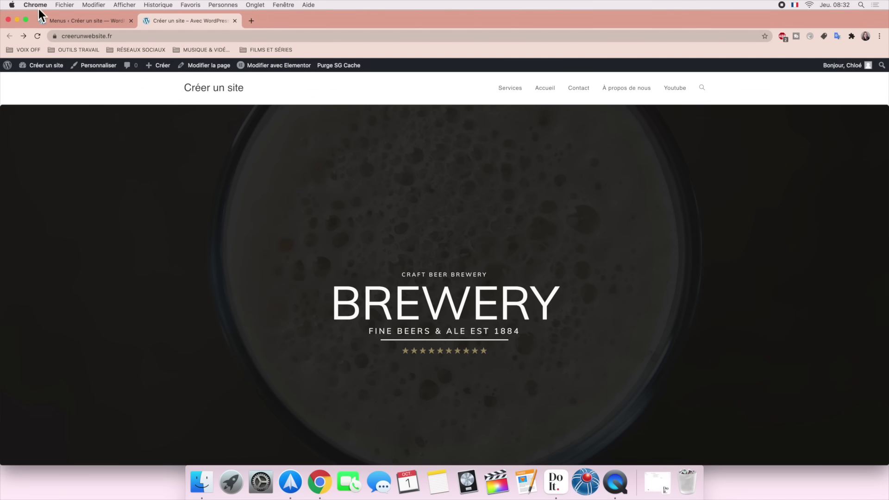
Step: Compare the menu structure in the editor with the navigation shown in the live site's header
{"action": "left_click", "coordinate": [74, 20]}
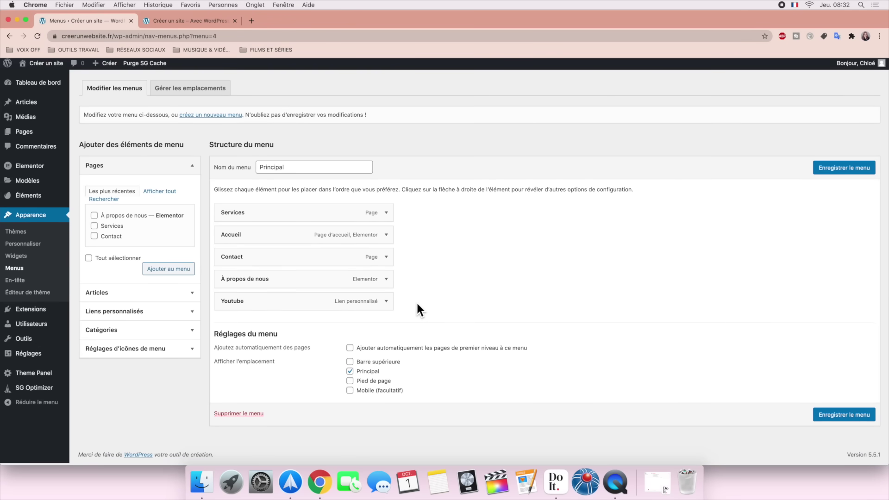
{"action": "scroll", "coordinate": [415, 302], "scroll_direction": "up", "scroll_amount": 2}
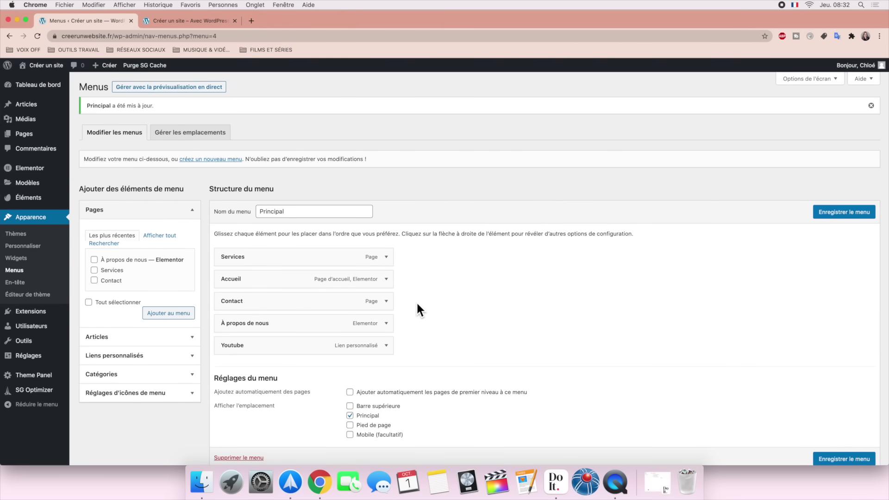
{"action": "left_click", "coordinate": [193, 20]}
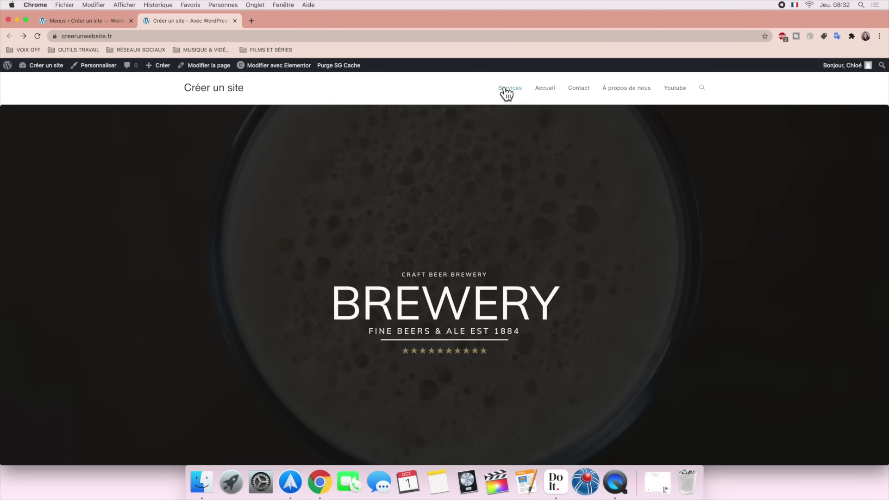
{"action": "left_click", "coordinate": [82, 20]}
{"action": "scroll", "coordinate": [441, 250], "scroll_direction": "down", "scroll_amount": 2}
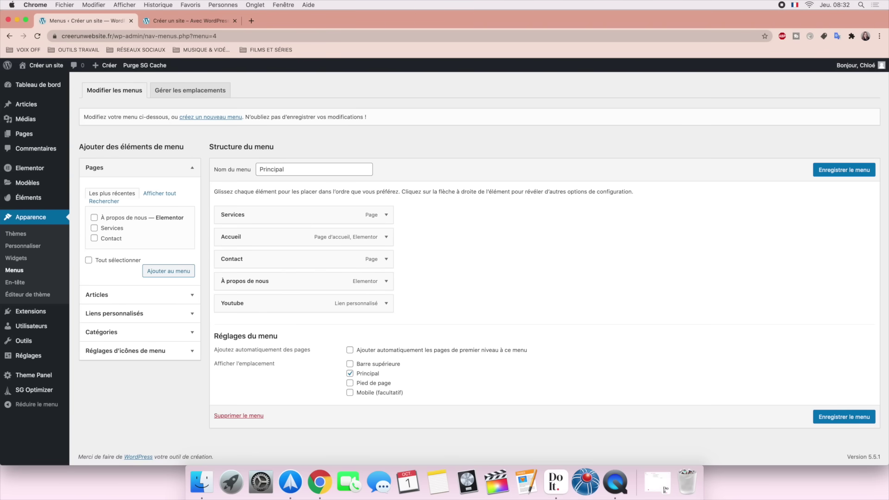
Step: Open the theme customizer and go to the general settings of the header (En-tête)
{"action": "left_click", "coordinate": [41, 247]}
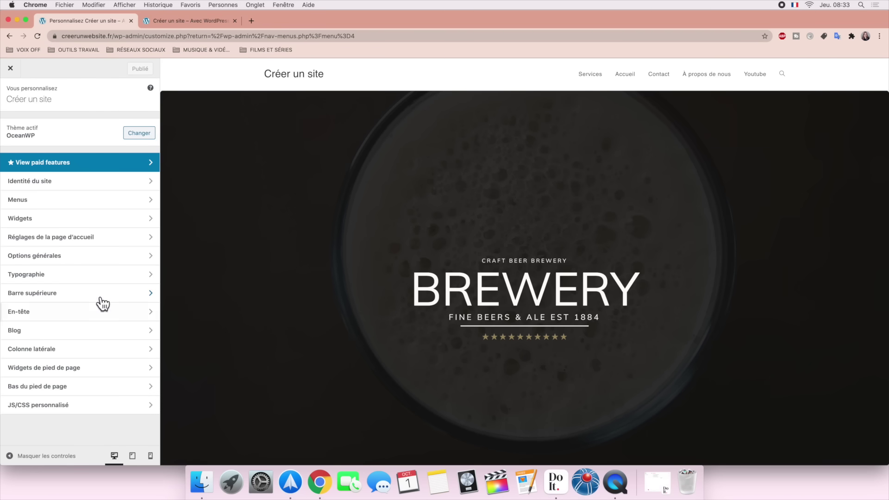
{"action": "left_click", "coordinate": [67, 319]}
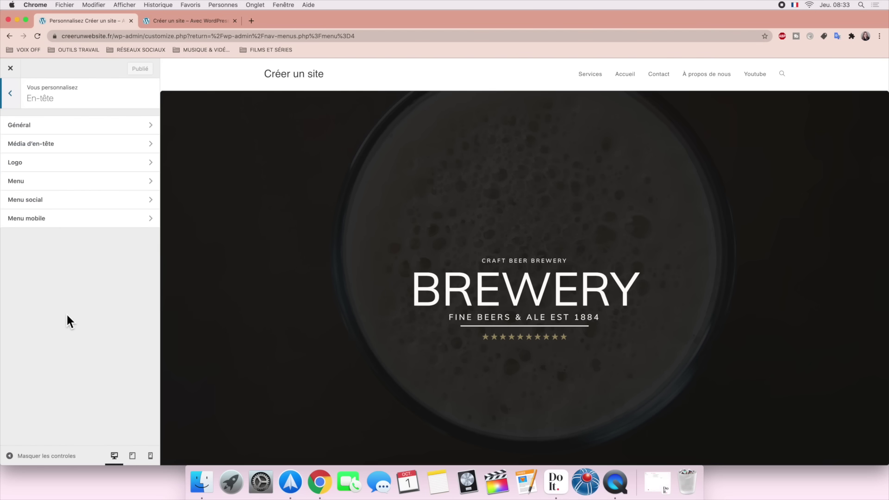
{"action": "left_click", "coordinate": [59, 125]}
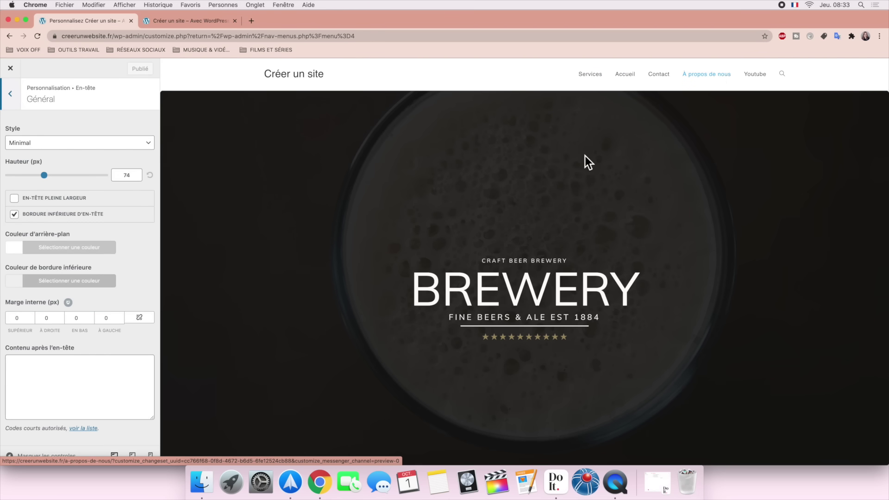
Step: Try the Transparent and Plein écran header styles in the preview, and set the style back to Minimal
{"action": "left_click", "coordinate": [136, 147]}
{"action": "left_click", "coordinate": [137, 150]}
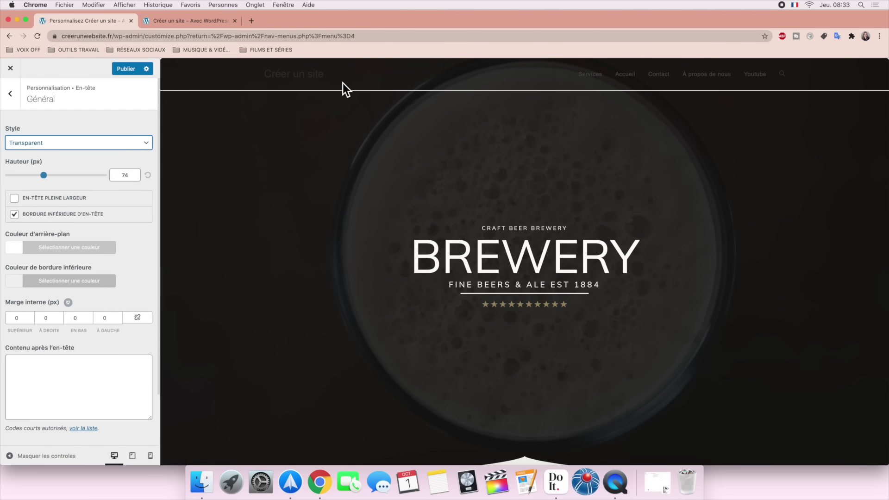
{"action": "left_click", "coordinate": [99, 145]}
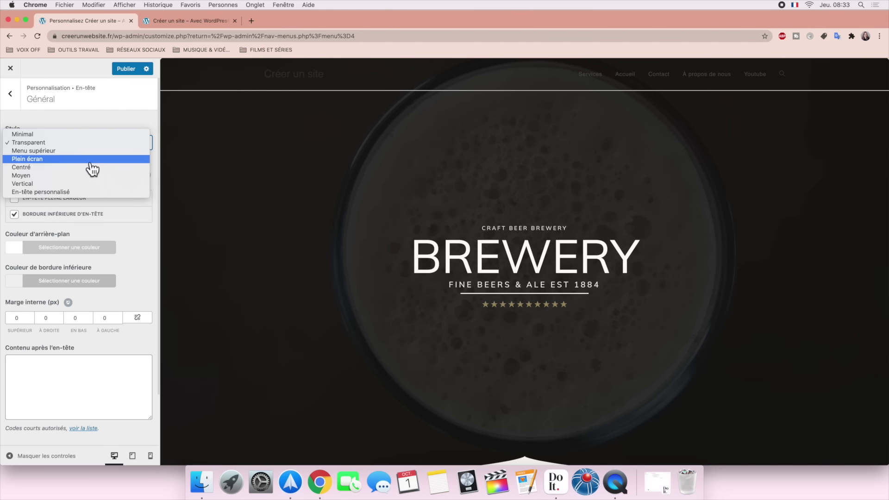
{"action": "left_click", "coordinate": [91, 162]}
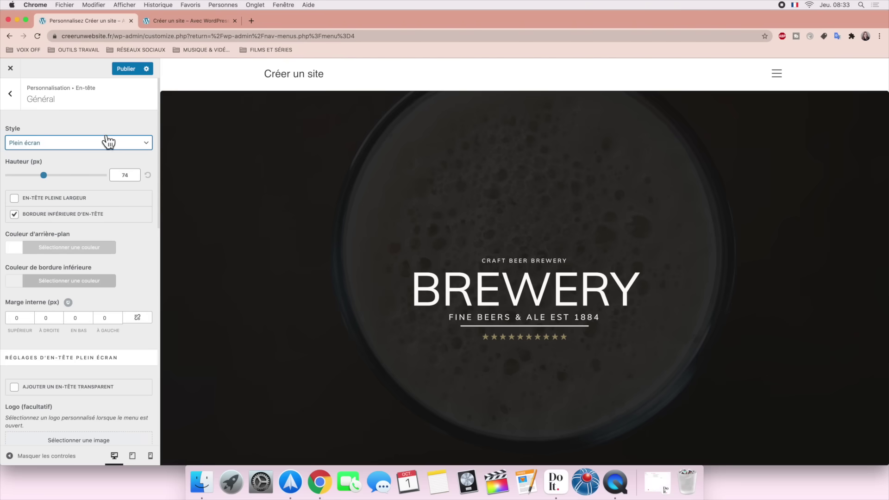
{"action": "left_click", "coordinate": [81, 145]}
{"action": "left_click", "coordinate": [78, 119]}
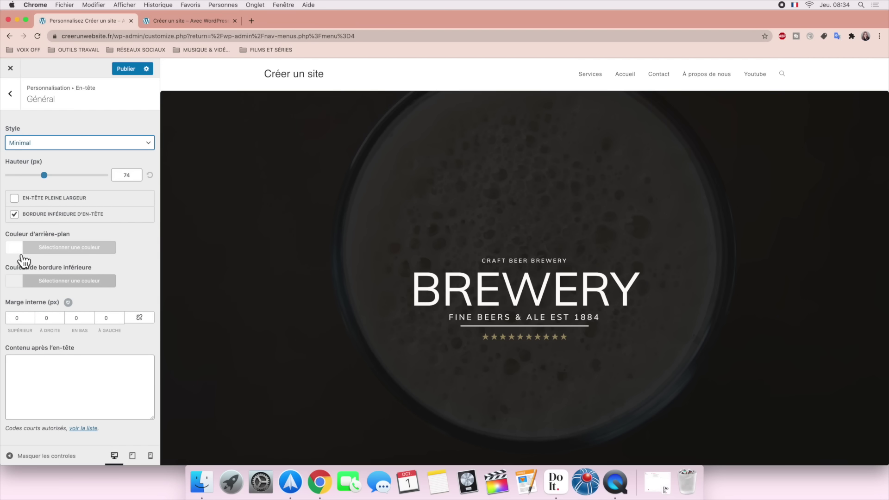
Step: Try green and blue header background colors in the preview, and set the background back to white
{"action": "left_click", "coordinate": [77, 250]}
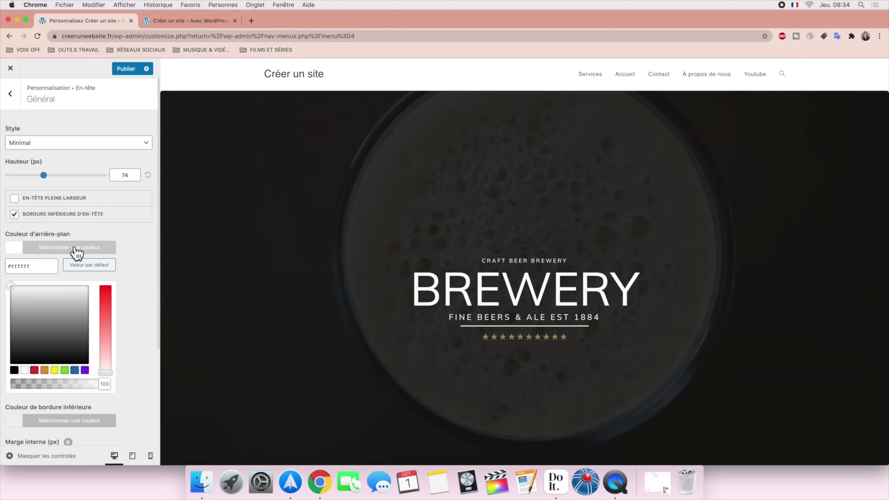
{"action": "left_click", "coordinate": [66, 372]}
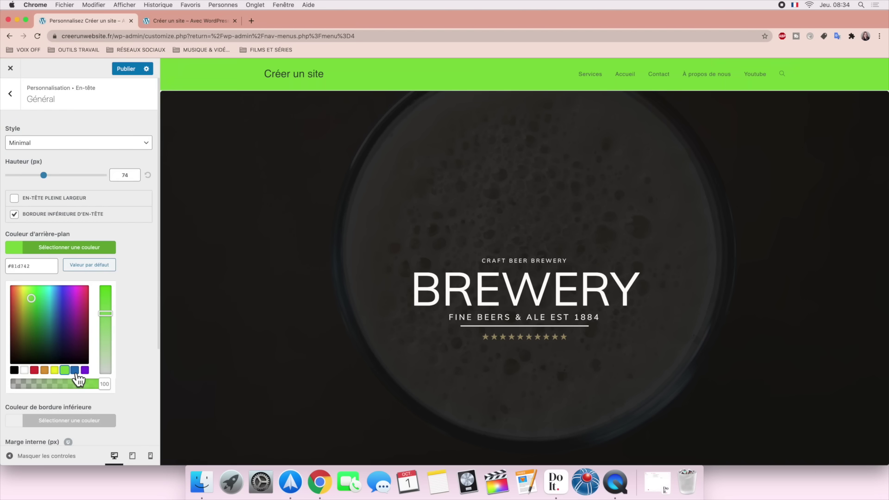
{"action": "left_click", "coordinate": [75, 370]}
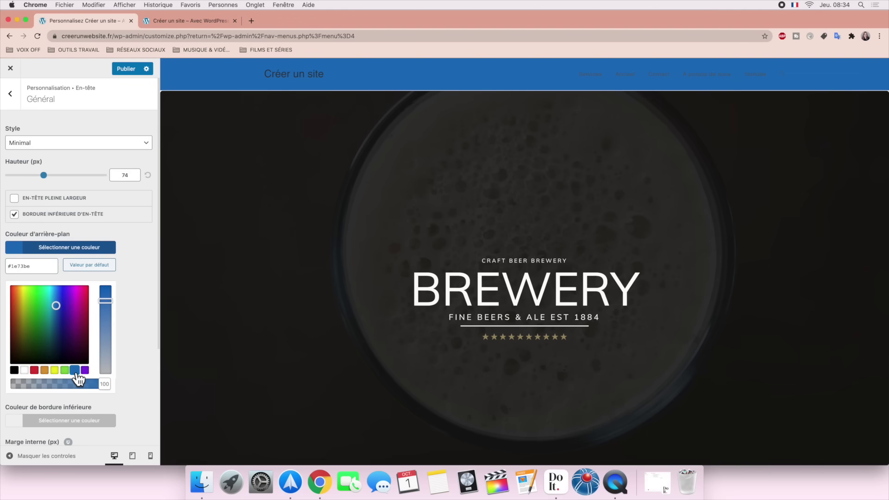
{"action": "left_click", "coordinate": [24, 370]}
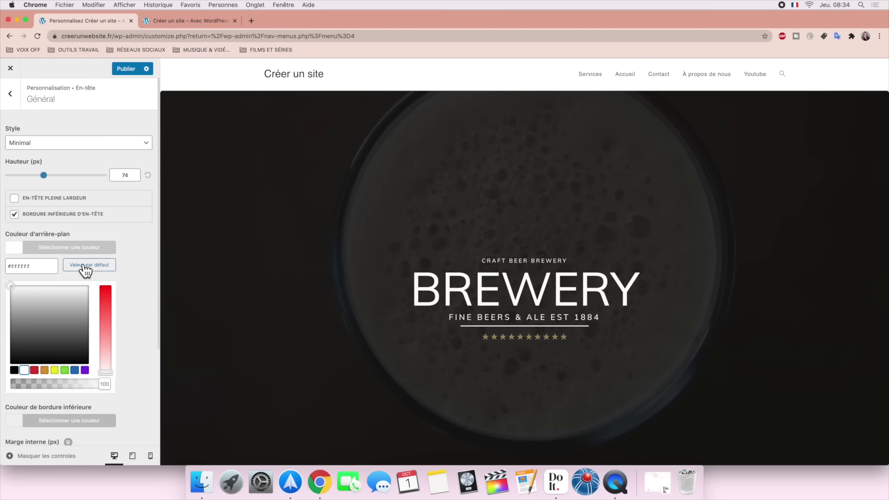
{"action": "left_click", "coordinate": [84, 247]}
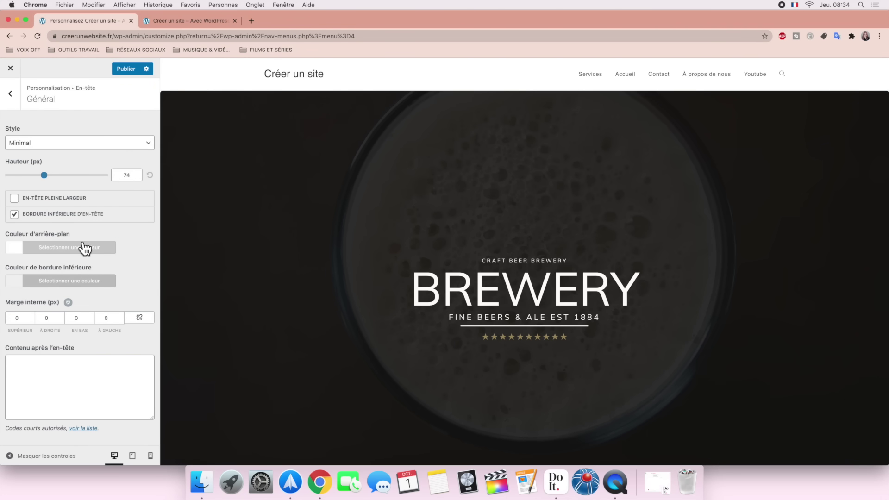
Step: Set the header's bottom border color to red #dd3333, then disable the bottom border and keep the height at 74 px
{"action": "left_click", "coordinate": [72, 282]}
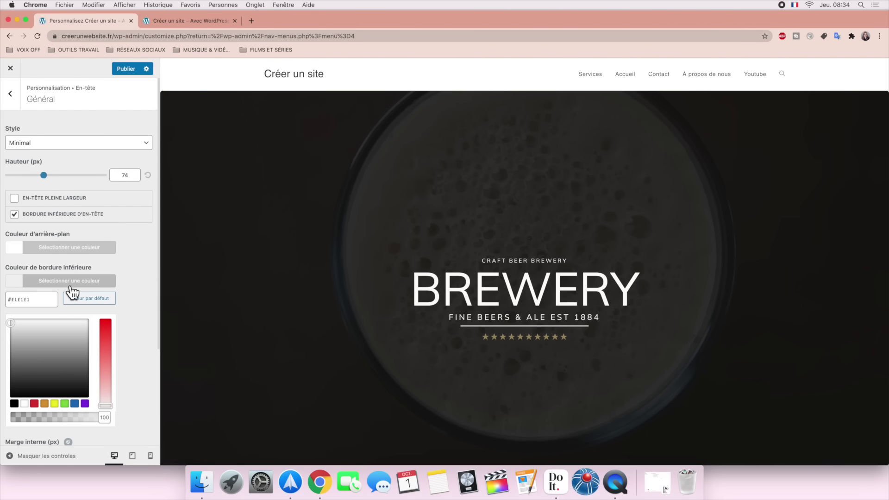
{"action": "left_click", "coordinate": [34, 404]}
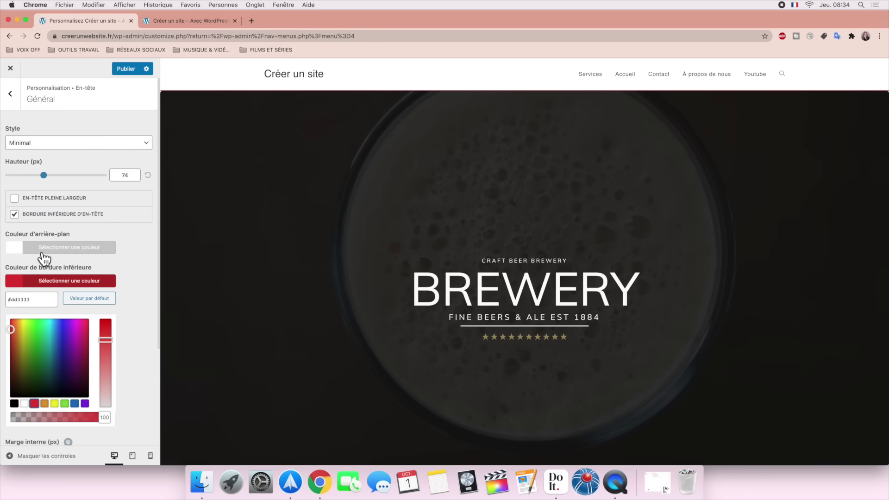
{"action": "left_click", "coordinate": [14, 214]}
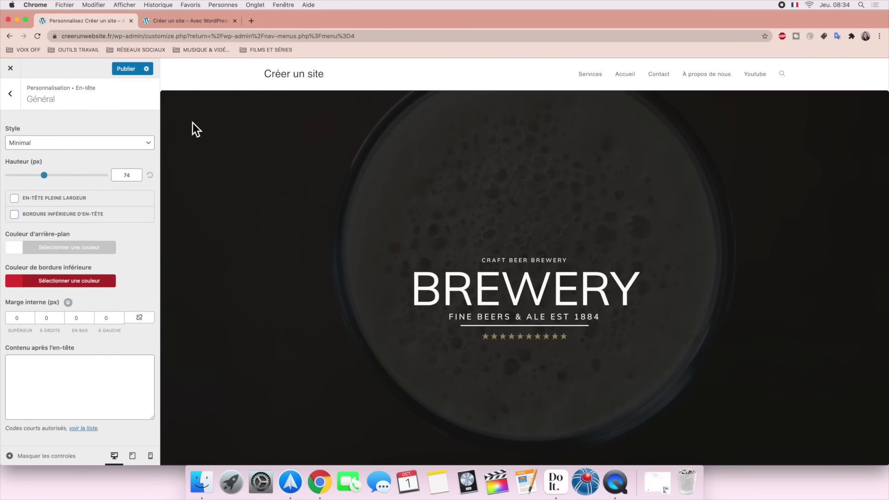
{"action": "mouse_move", "coordinate": [46, 179]}
{"action": "left_mouse_down"}
{"action": "mouse_move", "coordinate": [77, 180]}
{"action": "mouse_move", "coordinate": [45, 181]}
{"action": "left_mouse_up"}
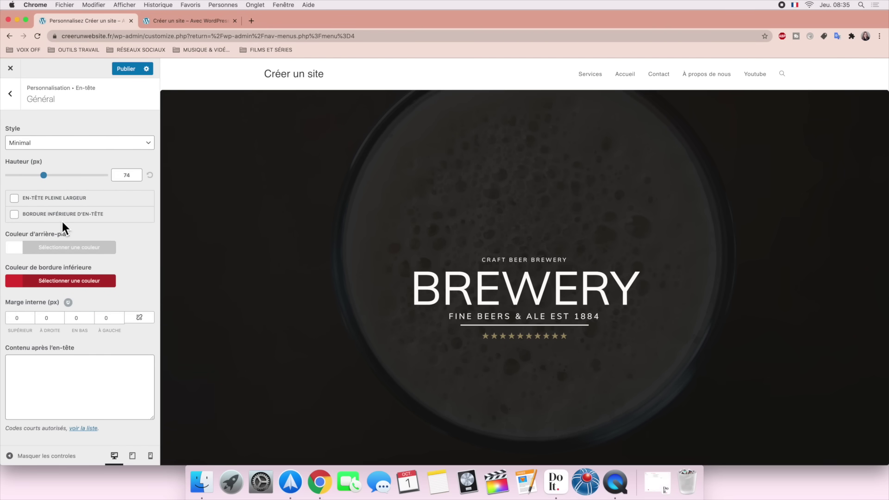
Step: Upload 865_Webseitenmachen_logo_01.jpg from the Téléchargements folder and select it as the header logo
{"action": "left_click", "coordinate": [14, 98]}
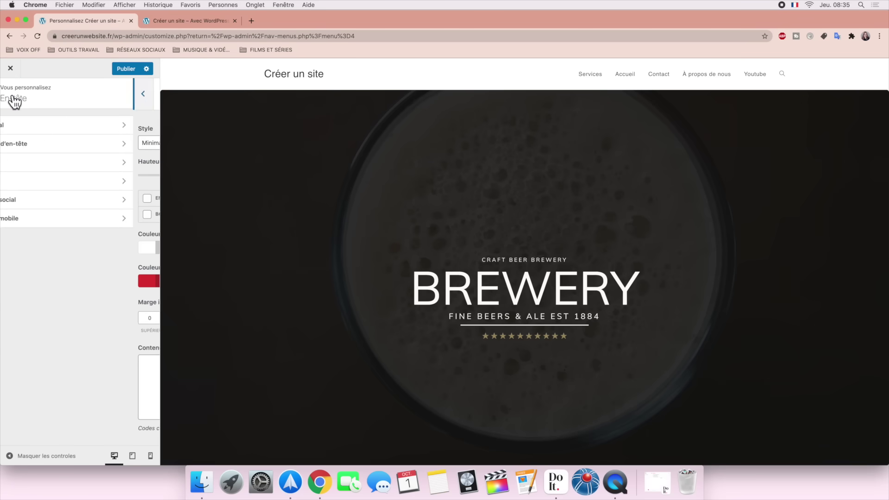
{"action": "left_click", "coordinate": [48, 164]}
{"action": "left_click", "coordinate": [84, 145]}
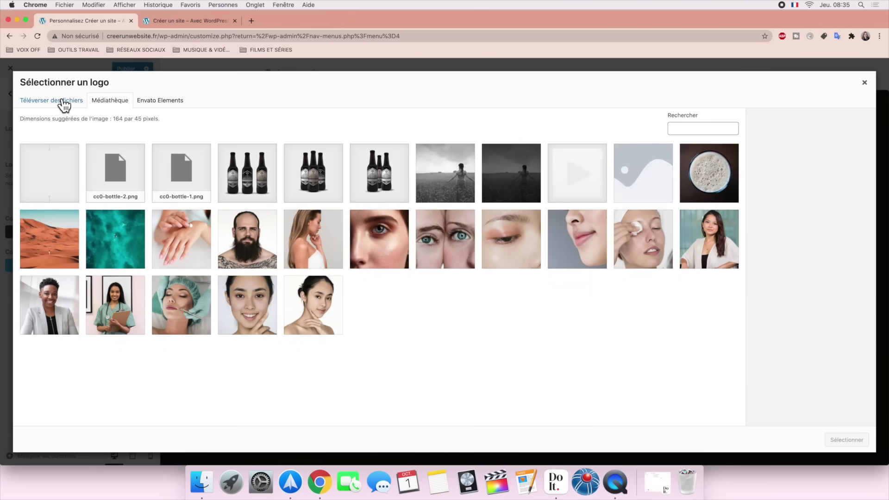
{"action": "left_click", "coordinate": [62, 103]}
{"action": "left_click", "coordinate": [432, 252]}
{"action": "left_click", "coordinate": [401, 65]}
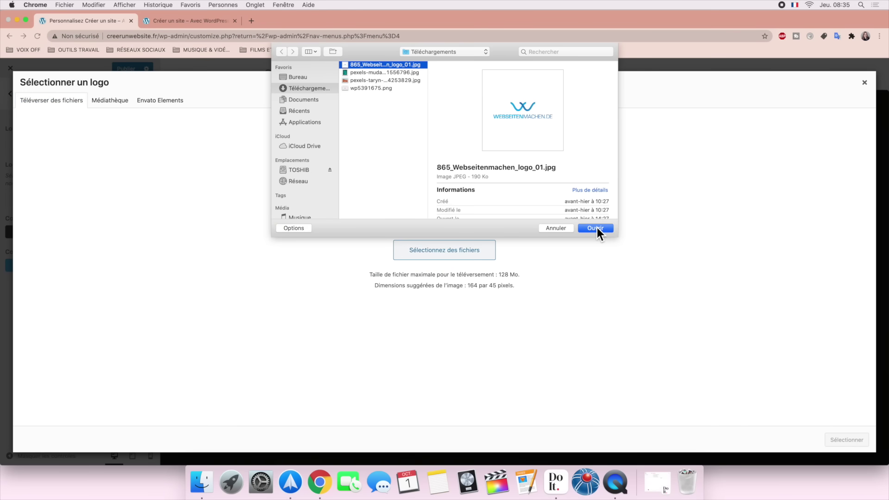
{"action": "left_click", "coordinate": [595, 227]}
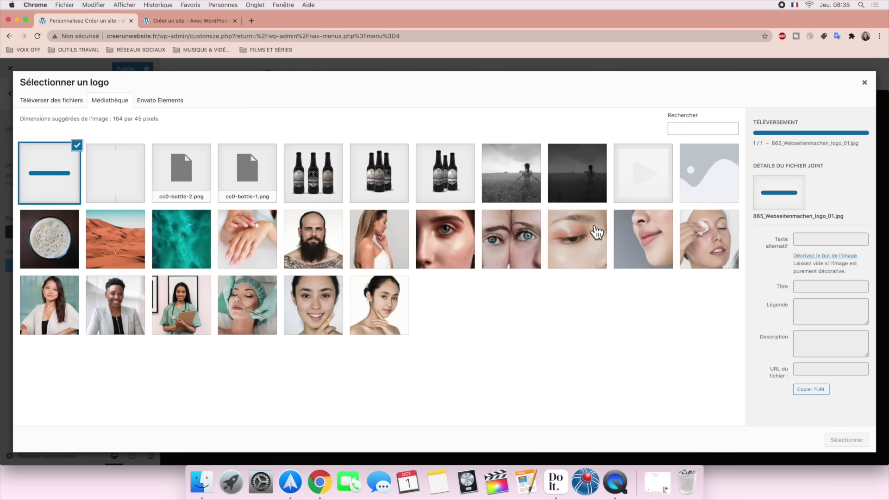
{"action": "left_click", "coordinate": [847, 440]}
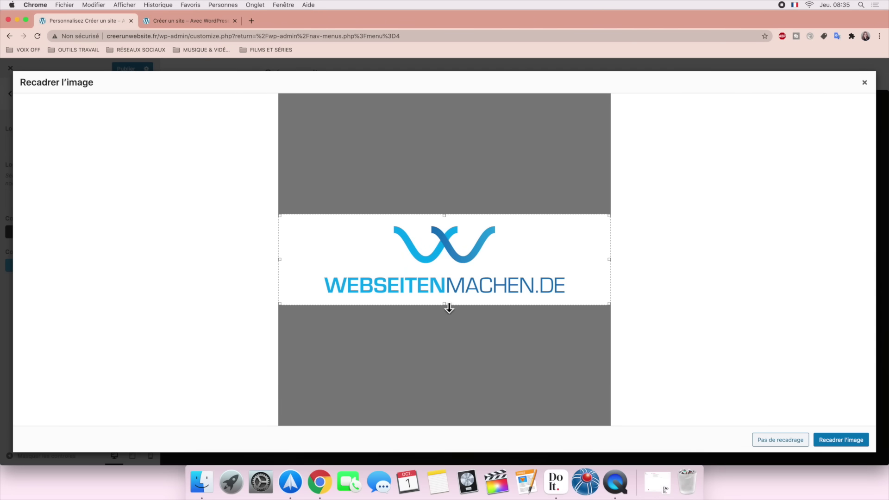
Step: Crop the logo image tightly around the WEBSEITENMACHEN.DE artwork on all four sides
{"action": "left_click_drag", "start_coordinate": [444, 304], "coordinate": [446, 297]}
{"action": "left_click_drag", "start_coordinate": [280, 256], "coordinate": [322, 258]}
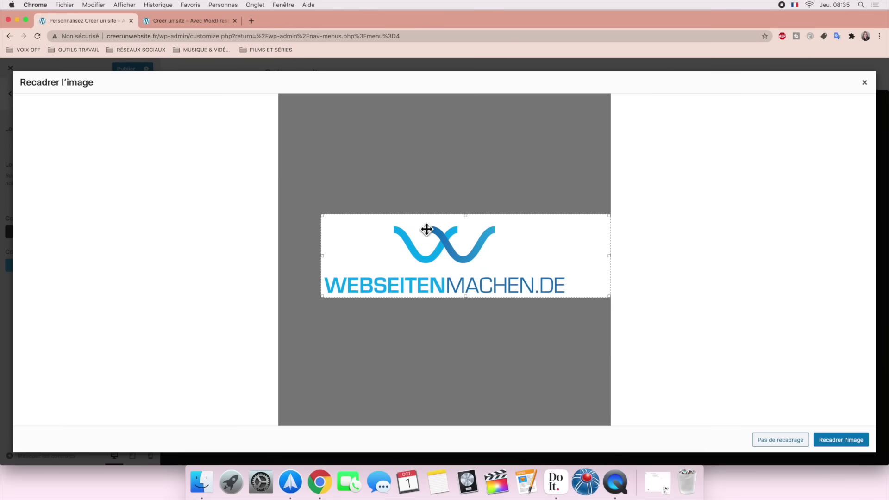
{"action": "left_click_drag", "start_coordinate": [465, 215], "coordinate": [466, 221]}
{"action": "left_click_drag", "start_coordinate": [609, 259], "coordinate": [568, 259]}
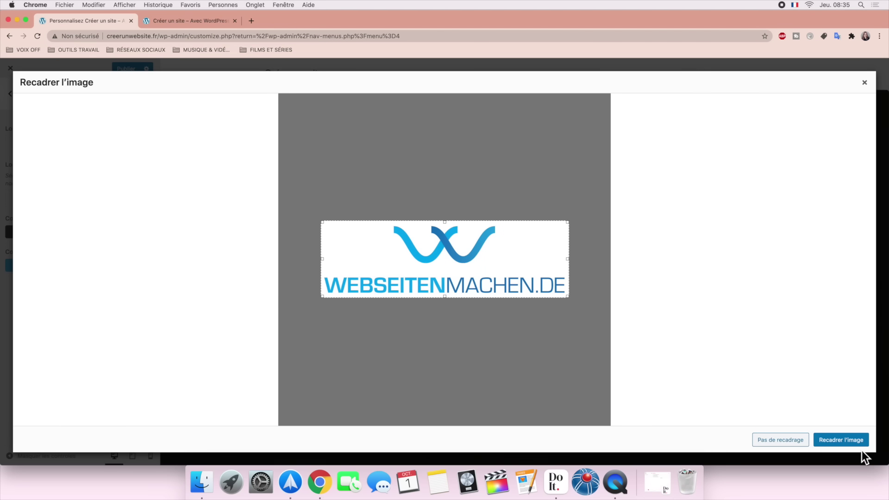
{"action": "left_click", "coordinate": [851, 440]}
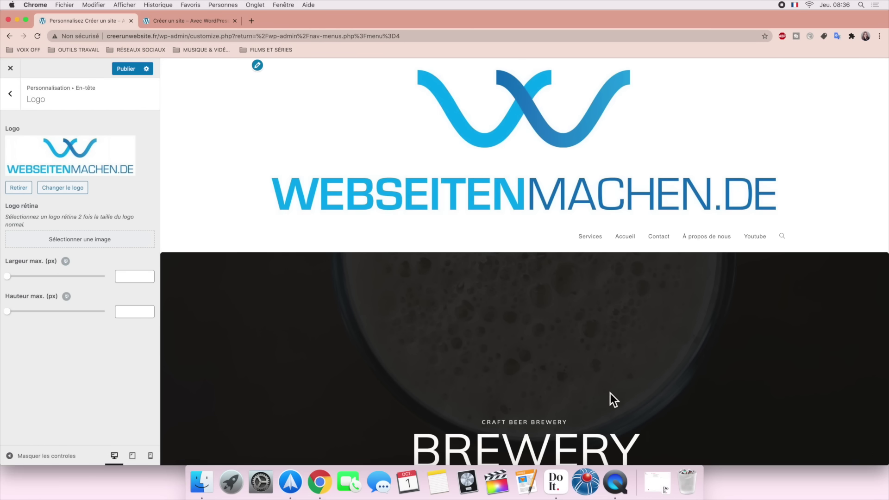
Step: Limit the desktop logo to a maximum width of 202 px and a maximum height of 126 px
{"action": "left_click_drag", "start_coordinate": [10, 277], "coordinate": [48, 277]}
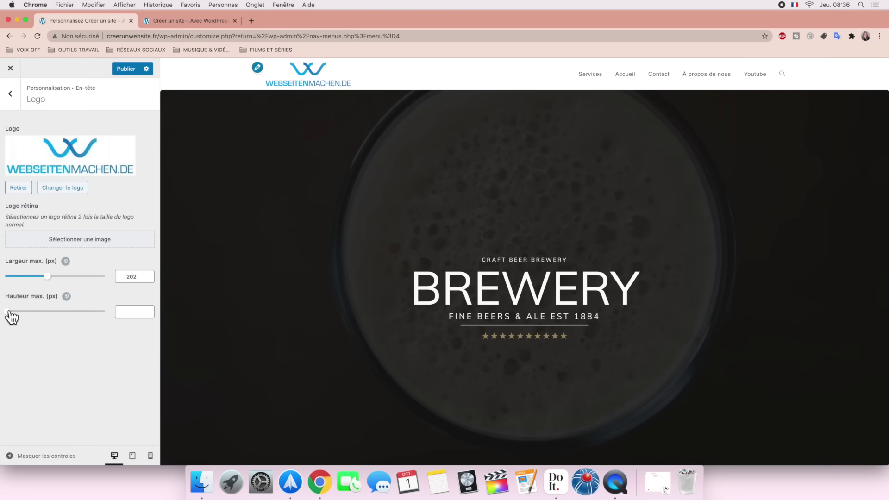
{"action": "left_click_drag", "start_coordinate": [8, 312], "coordinate": [32, 312]}
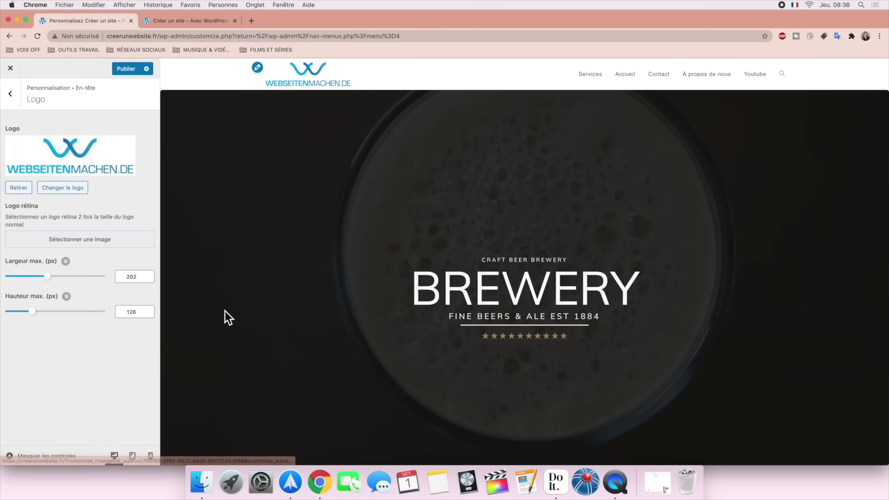
Step: Adjust the logo's maximum width and height for the mobile layout, and check the tablet and desktop previews
{"action": "left_click", "coordinate": [150, 457]}
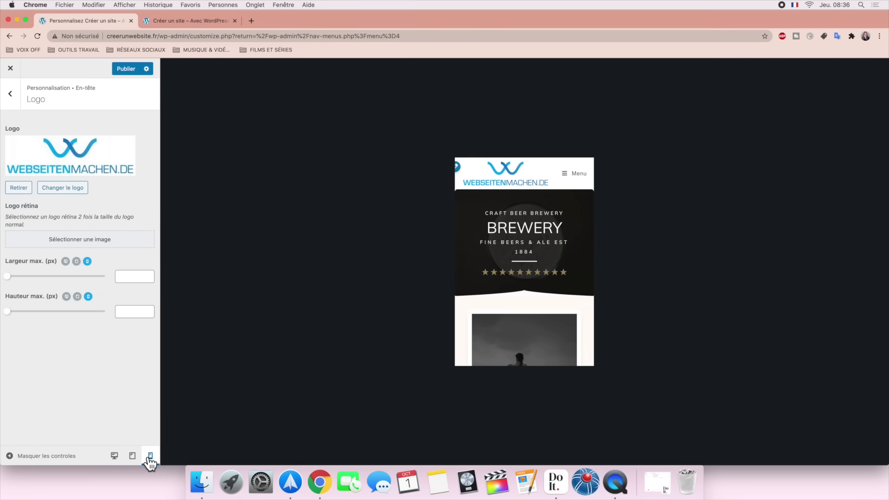
{"action": "left_click_drag", "start_coordinate": [7, 276], "coordinate": [36, 277]}
{"action": "left_click_drag", "start_coordinate": [7, 311], "coordinate": [33, 315]}
{"action": "left_click", "coordinate": [132, 455]}
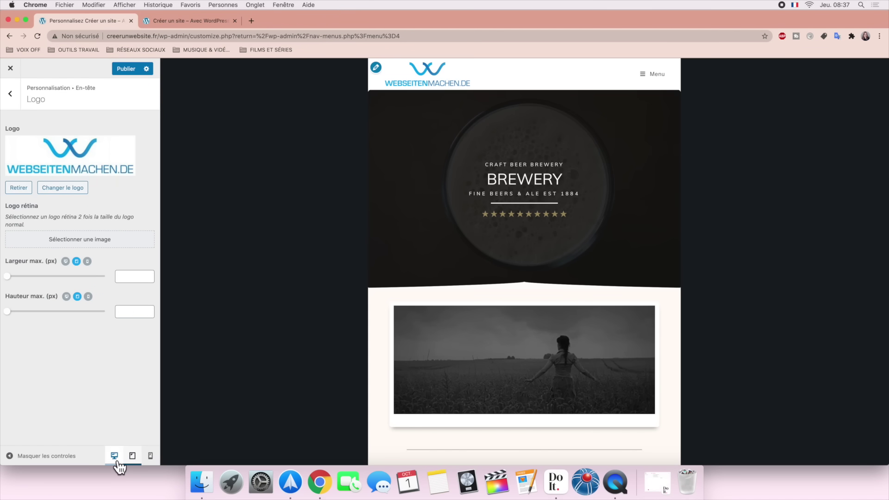
{"action": "left_click", "coordinate": [115, 456]}
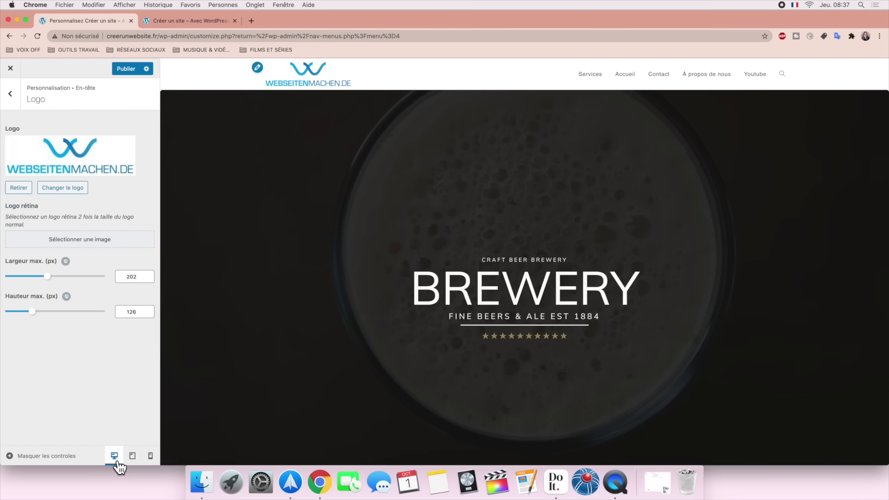
Step: In the typography settings of the main menu, set the font family to Arial, Helvetica, sans-serif and the weight to Semi-gras : 600
{"action": "left_click", "coordinate": [19, 99]}
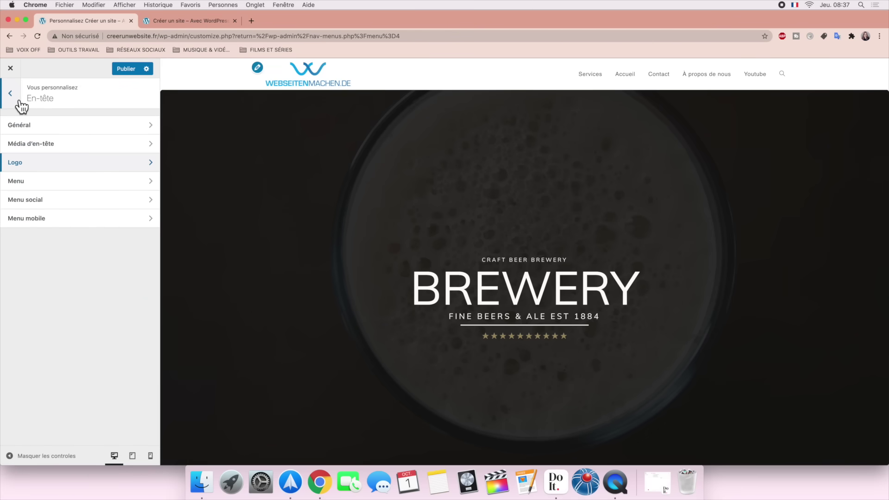
{"action": "left_click", "coordinate": [18, 100]}
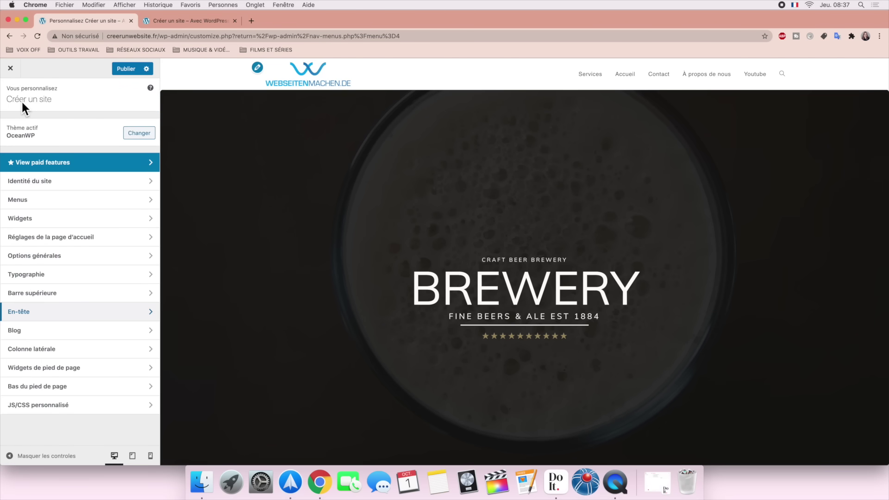
{"action": "left_click", "coordinate": [50, 277]}
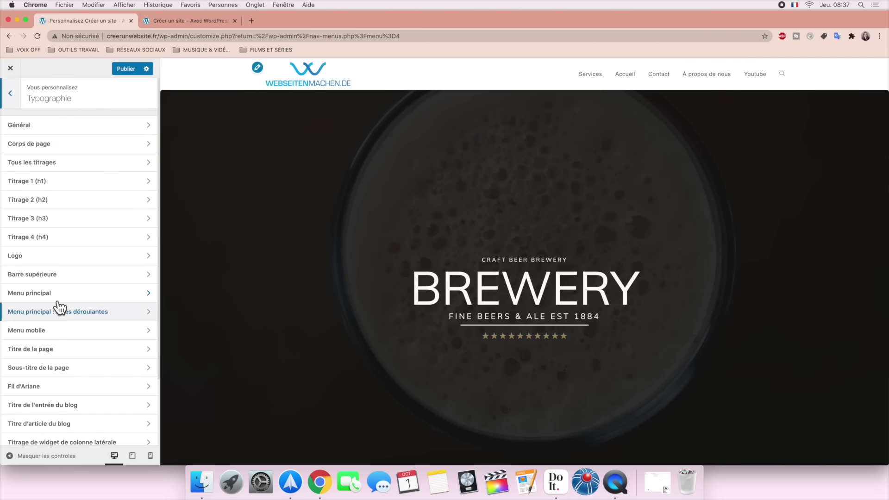
{"action": "left_click", "coordinate": [57, 298]}
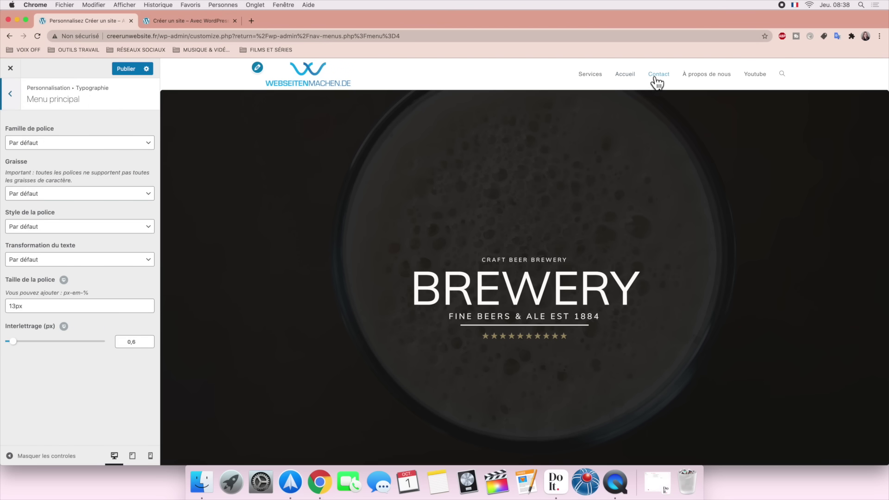
{"action": "left_click", "coordinate": [150, 145]}
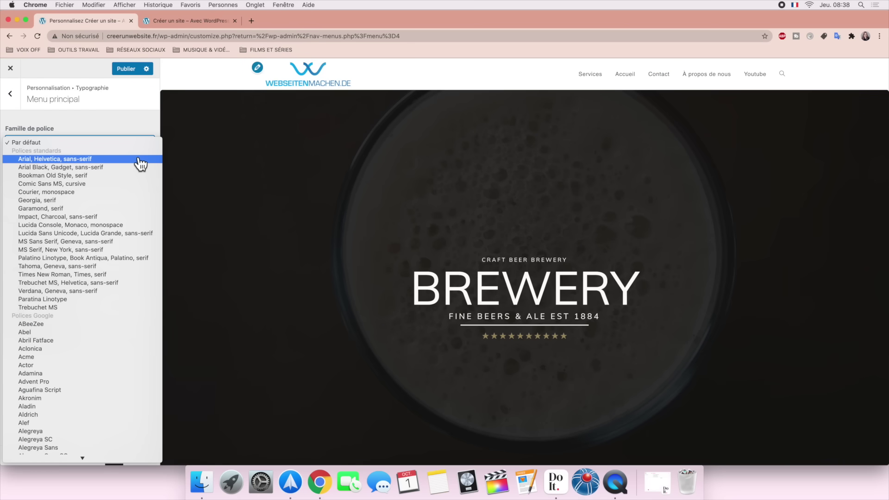
{"action": "left_click", "coordinate": [141, 160]}
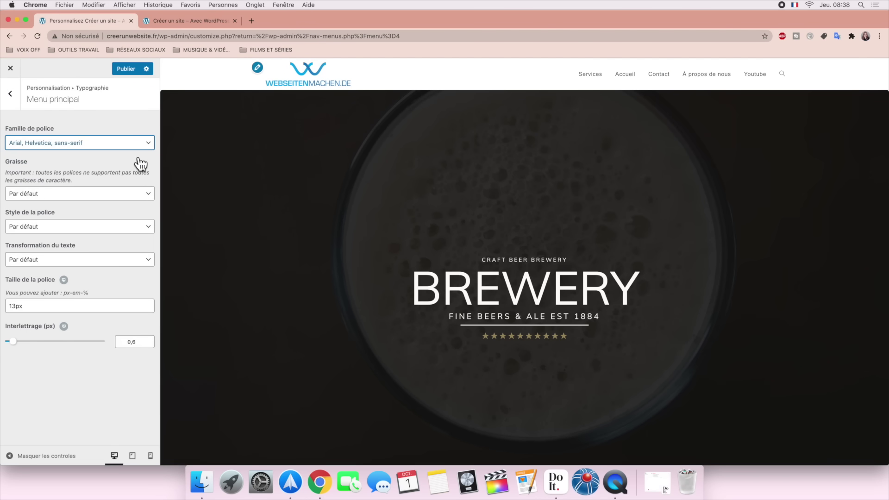
{"action": "left_click", "coordinate": [100, 195]}
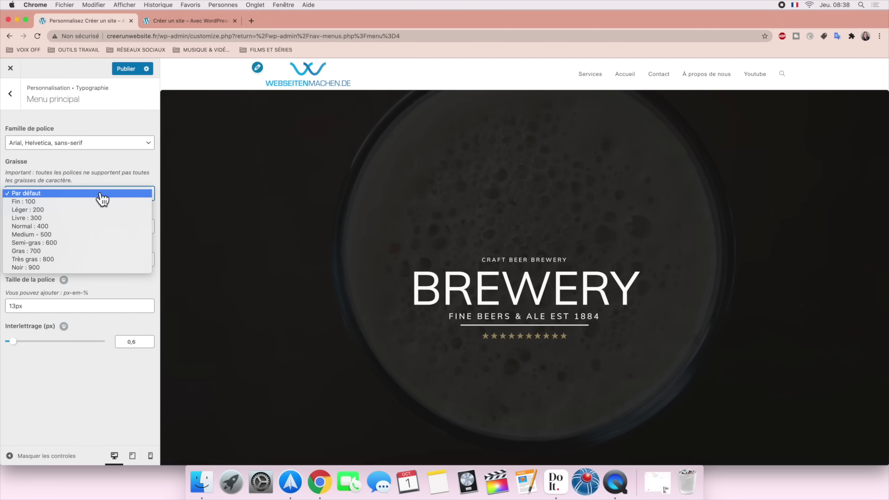
{"action": "left_click", "coordinate": [90, 243]}
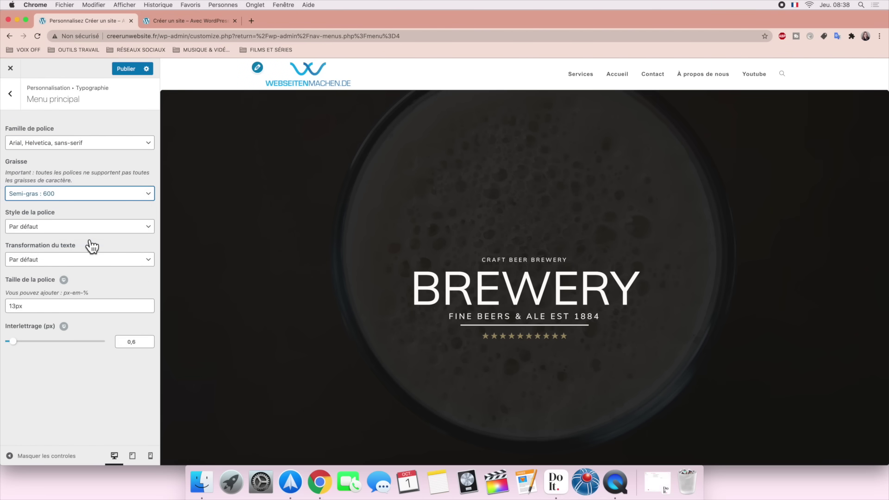
Step: Try the Italique style on the main menu, keep it at Normal, and set the text transformation to Majuscule
{"action": "left_click", "coordinate": [74, 225]}
{"action": "left_click", "coordinate": [69, 236]}
{"action": "left_click", "coordinate": [68, 232]}
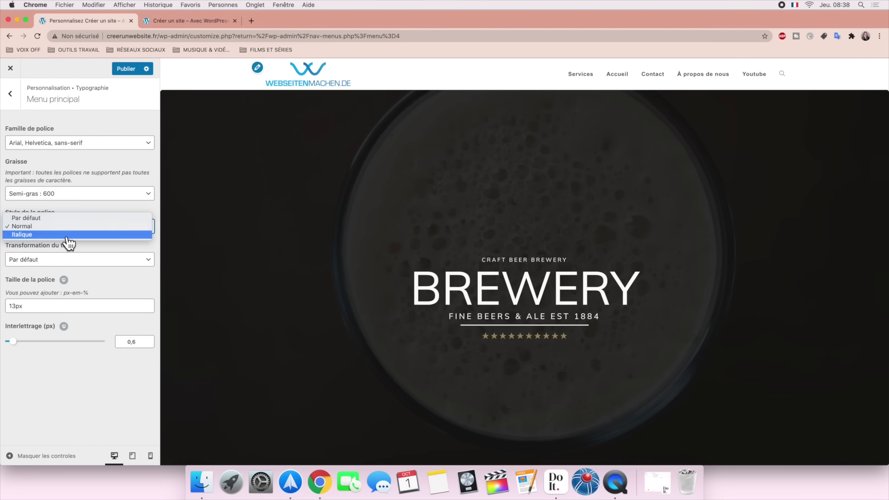
{"action": "left_click", "coordinate": [67, 236]}
{"action": "left_click", "coordinate": [65, 227]}
{"action": "left_click", "coordinate": [65, 220]}
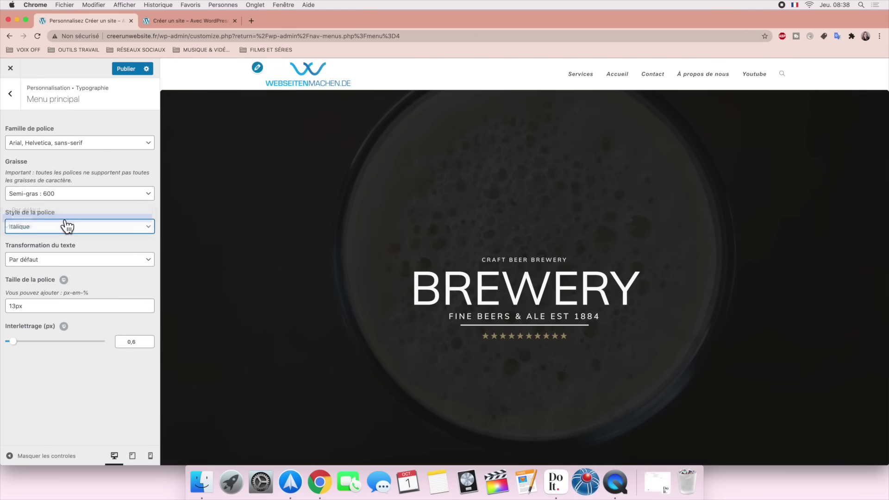
{"action": "left_click", "coordinate": [64, 257]}
{"action": "left_click", "coordinate": [64, 277]}
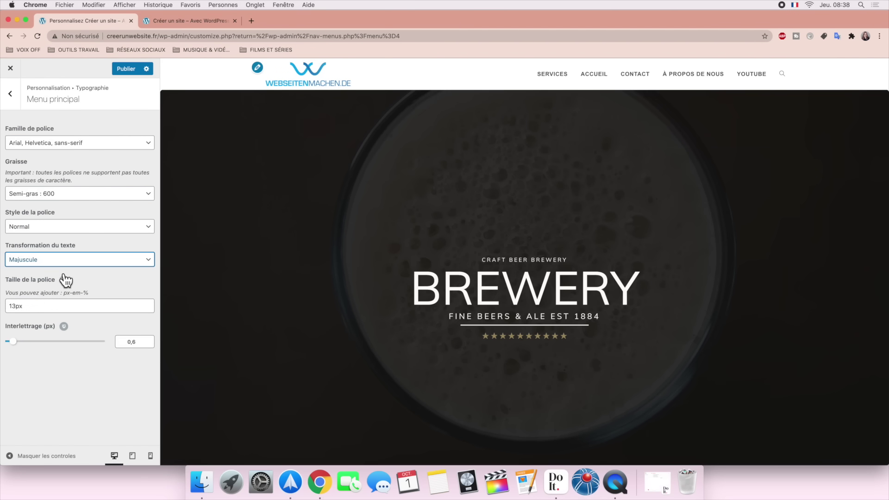
Step: Set the main menu's font size to 20px and return to the list of typography sections
{"action": "double_click", "coordinate": [27, 306]}
{"action": "type", "text": "20px"}
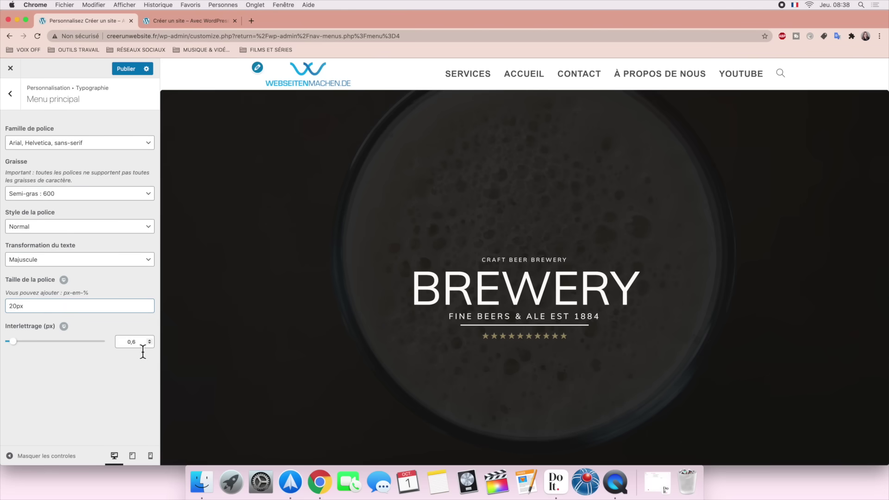
{"action": "left_click", "coordinate": [18, 106]}
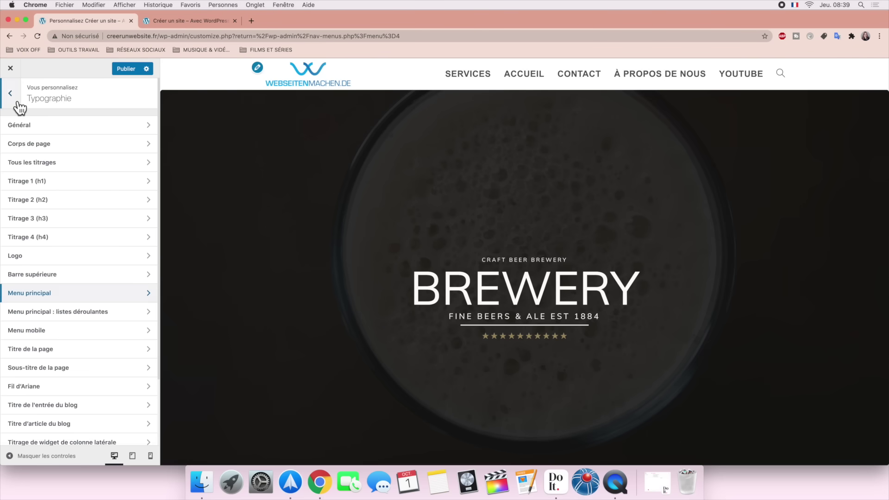
Step: Open the mobile menu's typography settings, switch to the mobile preview, and test expanding and closing its menu
{"action": "left_click", "coordinate": [73, 338]}
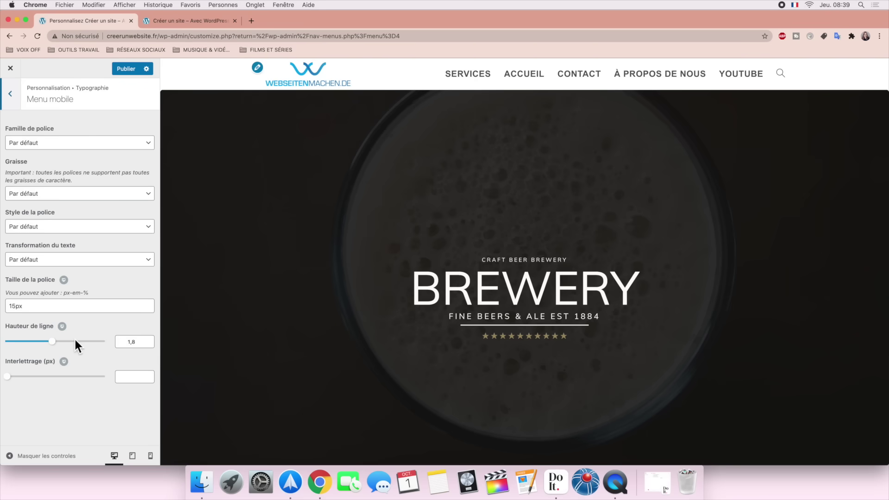
{"action": "left_click", "coordinate": [151, 456]}
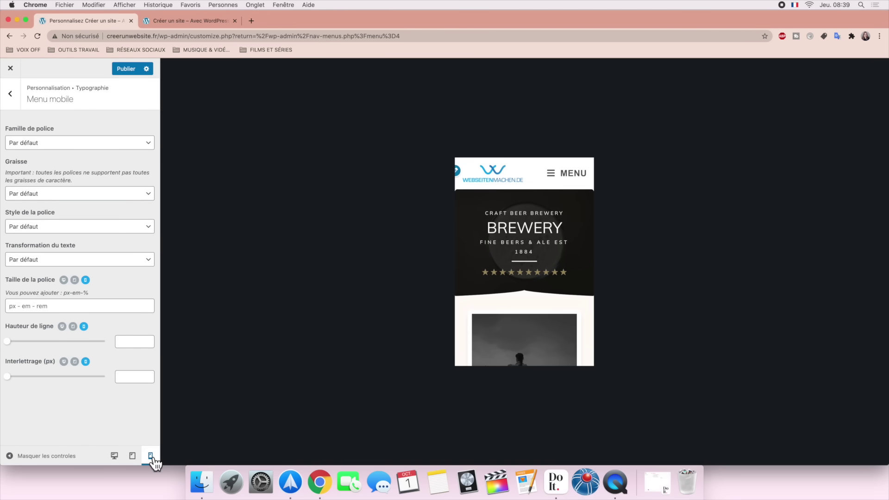
{"action": "left_click", "coordinate": [573, 179]}
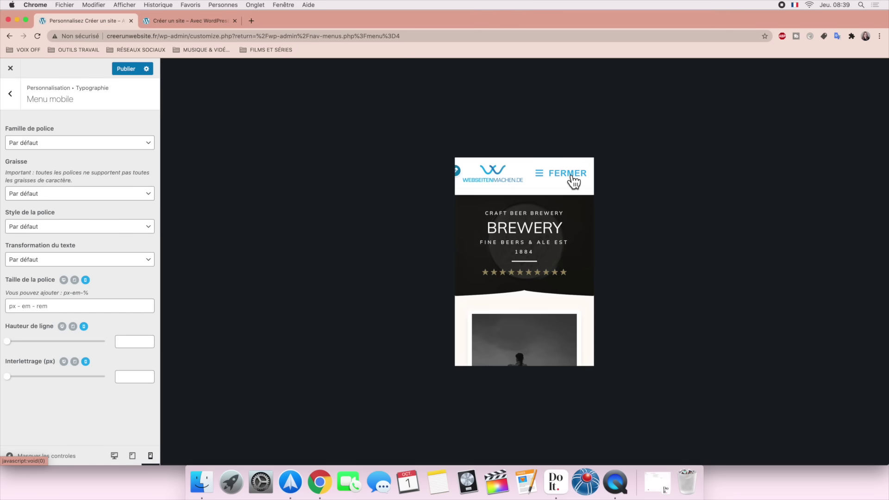
{"action": "left_click", "coordinate": [573, 180]}
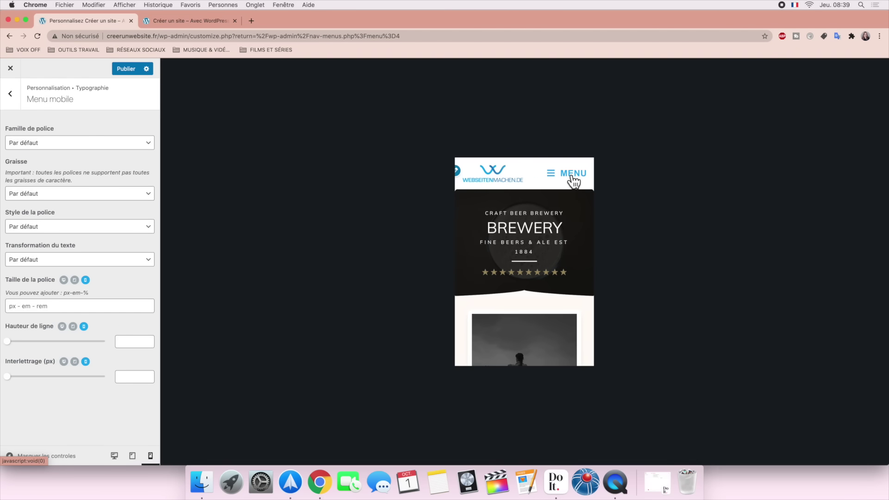
Step: Set the mobile menu's font family to Arial, Helvetica, sans-serif and keep the font style at Par défaut
{"action": "left_click", "coordinate": [113, 143]}
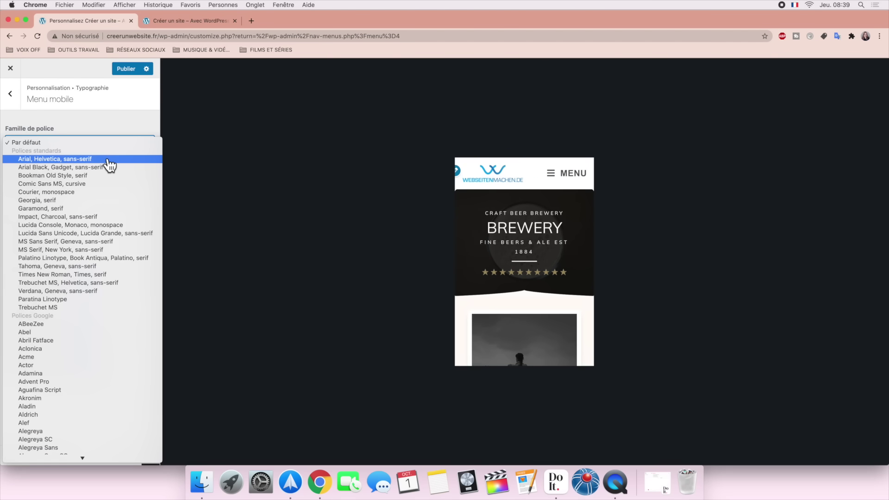
{"action": "left_click", "coordinate": [110, 160]}
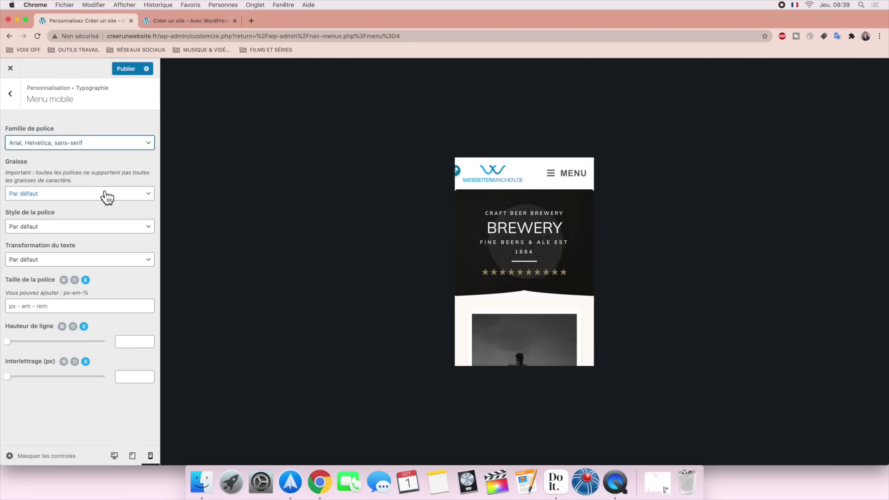
{"action": "left_click", "coordinate": [96, 228]}
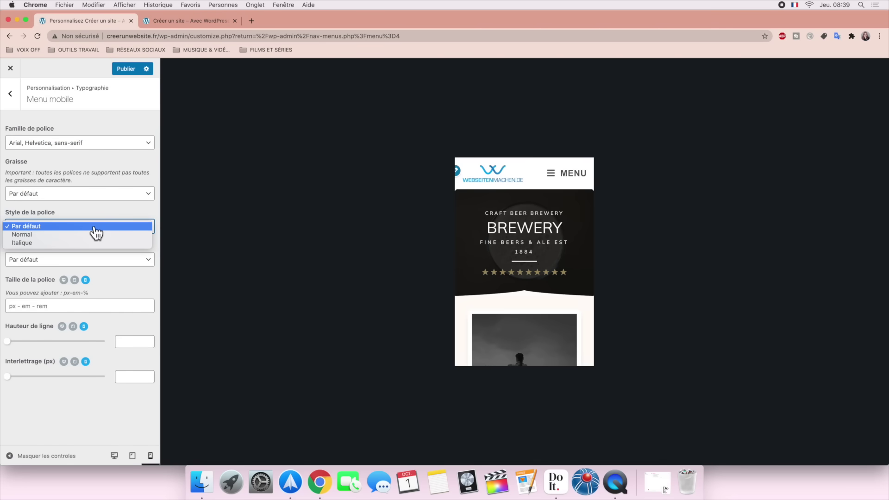
{"action": "left_click", "coordinate": [96, 228]}
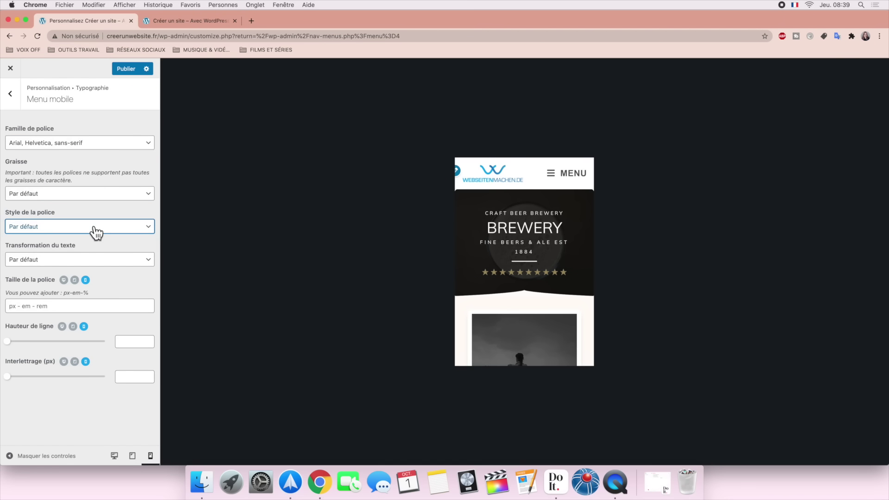
Step: Set the mobile menu's text transformation to Majuscule and its mobile font size to 20px, and return to the typography sections
{"action": "left_click", "coordinate": [94, 261]}
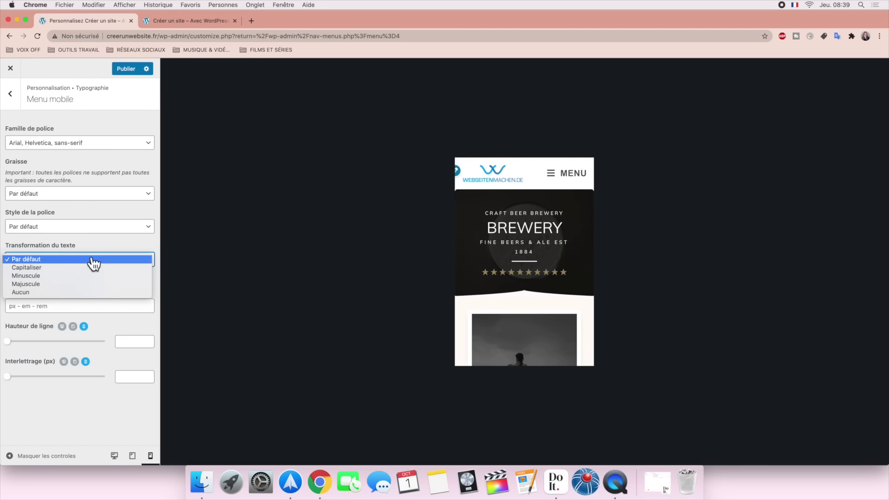
{"action": "left_click", "coordinate": [86, 284]}
{"action": "left_click", "coordinate": [86, 305]}
{"action": "type", "text": "20px"}
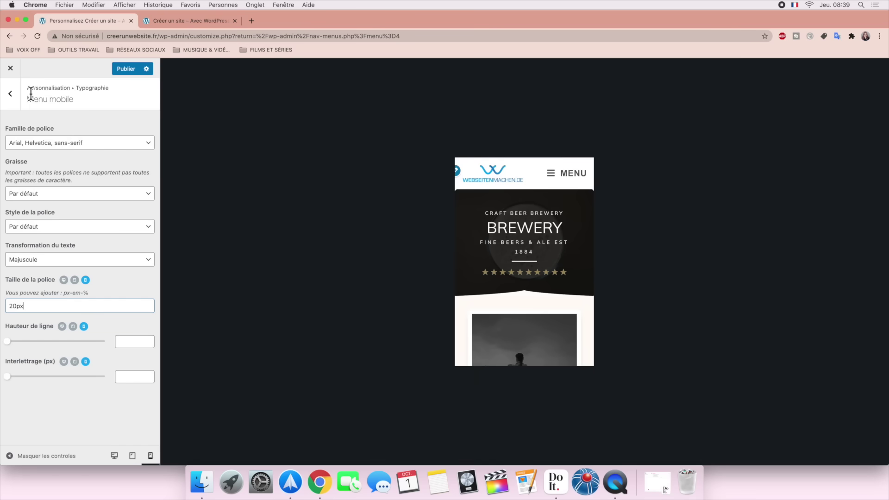
{"action": "left_click", "coordinate": [11, 94]}
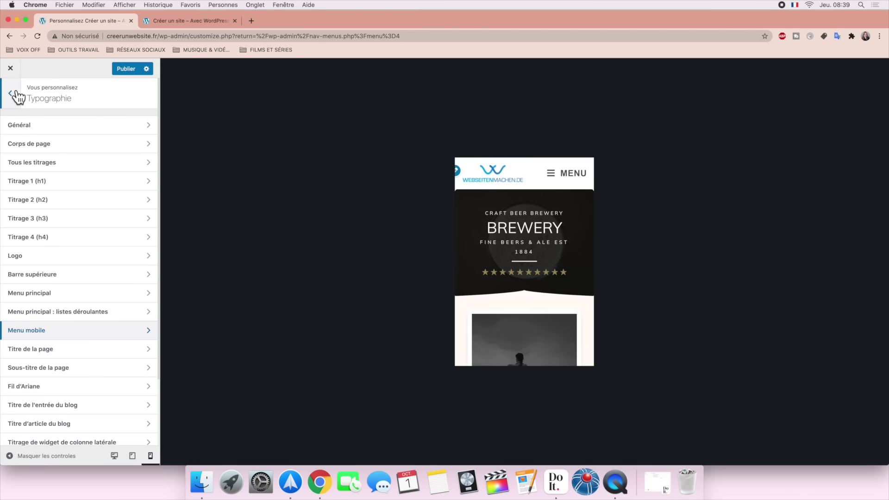
Step: In the header's Menu settings, try the Centré and À gauche positions and set the menu back to À droite
{"action": "left_click", "coordinate": [11, 94]}
{"action": "left_click", "coordinate": [63, 312]}
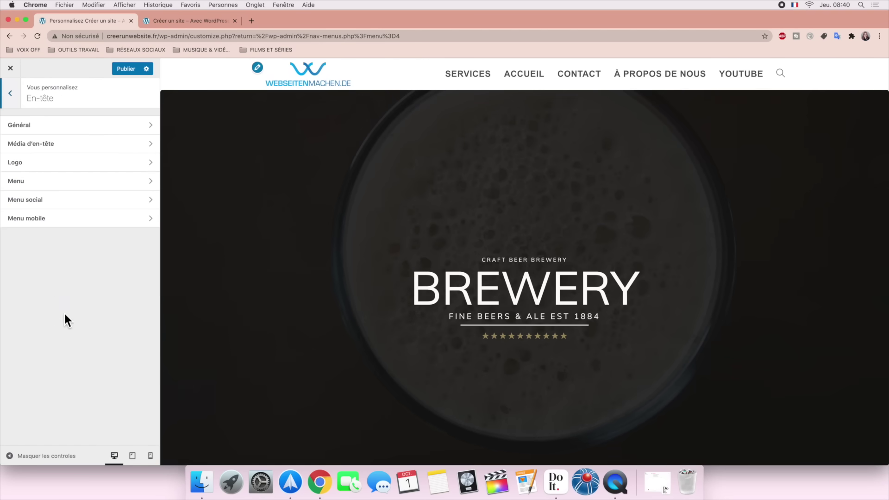
{"action": "left_click", "coordinate": [54, 190]}
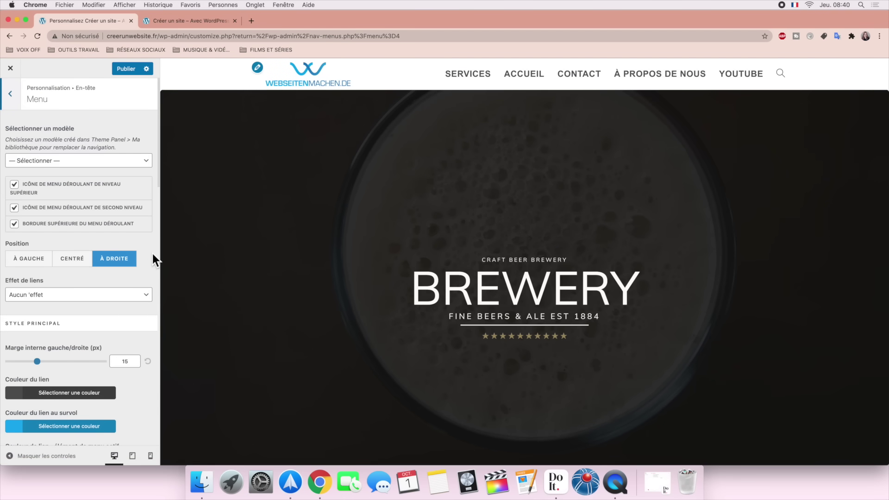
{"action": "left_click", "coordinate": [70, 263]}
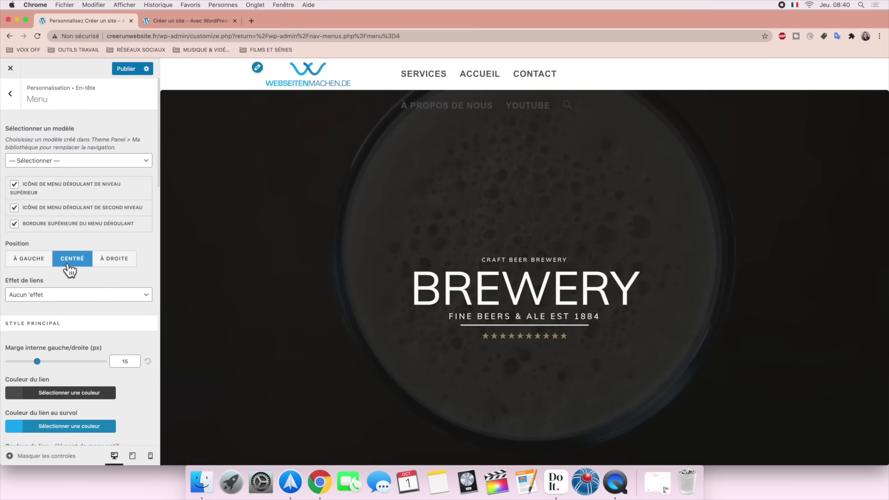
{"action": "left_click", "coordinate": [10, 262]}
{"action": "left_click", "coordinate": [113, 259]}
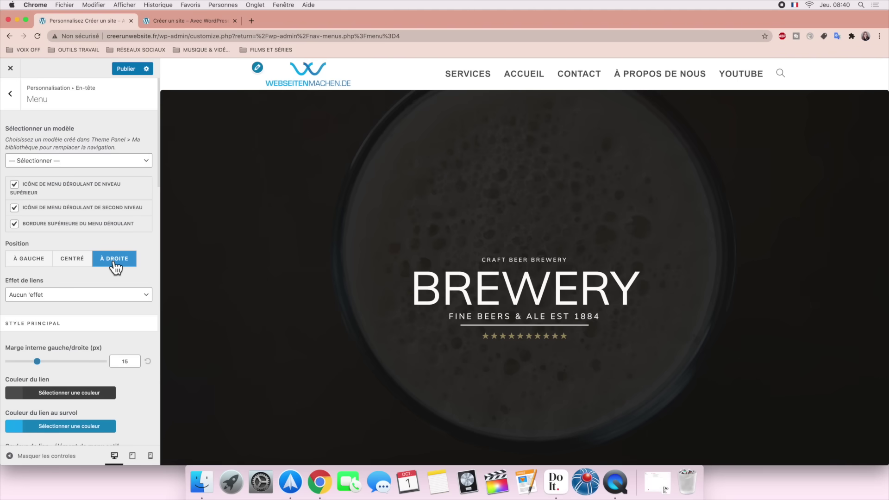
Step: Apply the Souligner de la gauche link effect to the header menu and set the effect's color to red #dd3333
{"action": "left_click", "coordinate": [88, 296]}
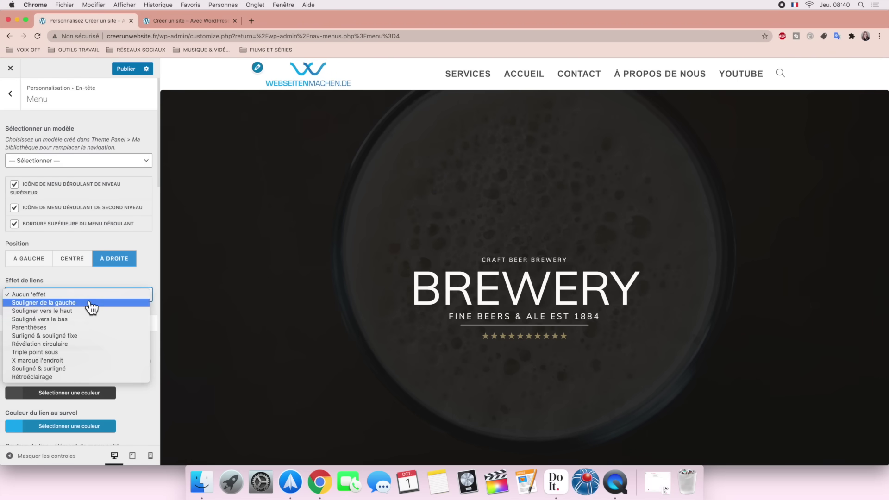
{"action": "left_click", "coordinate": [90, 304]}
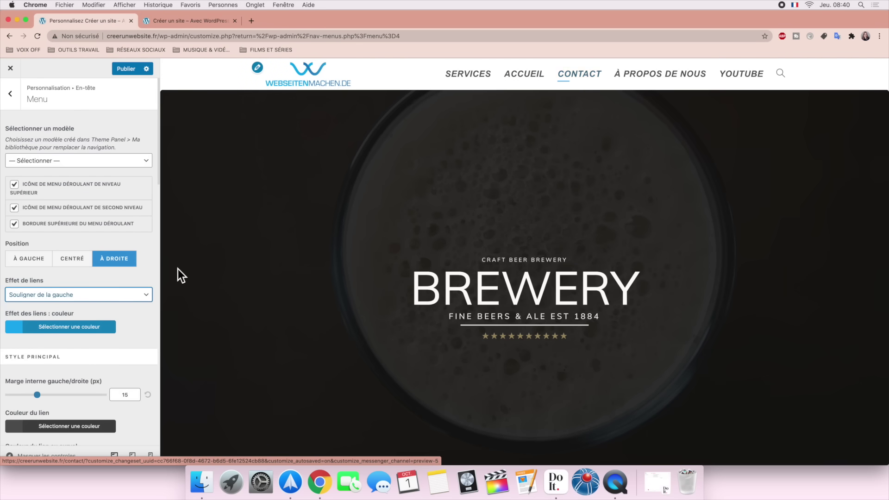
{"action": "left_click", "coordinate": [87, 329]}
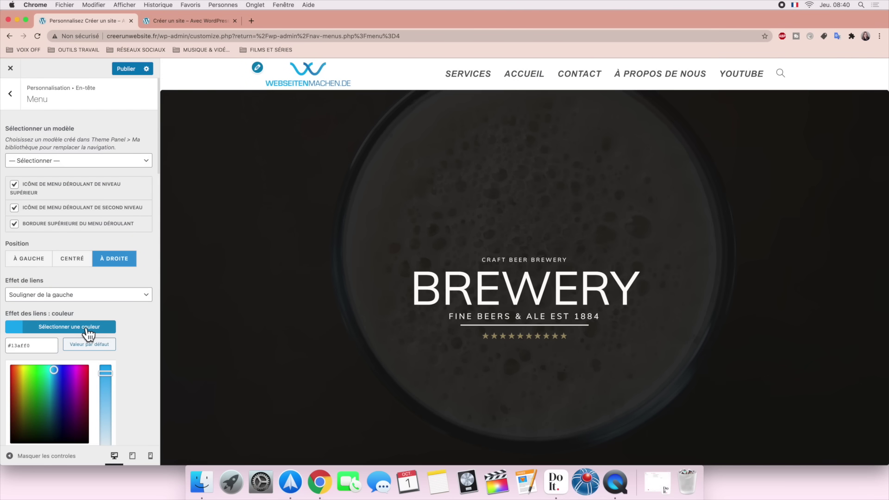
{"action": "scroll", "coordinate": [69, 351], "scroll_direction": "down", "scroll_amount": 3}
{"action": "left_click", "coordinate": [34, 383]}
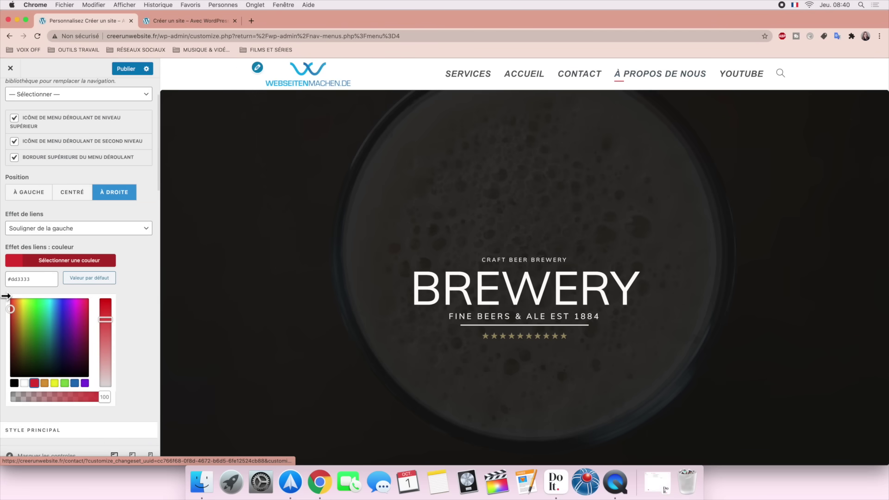
{"action": "left_click", "coordinate": [90, 261]}
Step: Try a blue and a turquoise (#1cb4bf) link color on the header menu
{"action": "scroll", "coordinate": [79, 324], "scroll_direction": "down", "scroll_amount": 1}
{"action": "left_click", "coordinate": [73, 336]}
{"action": "scroll", "coordinate": [70, 300], "scroll_direction": "down", "scroll_amount": 3}
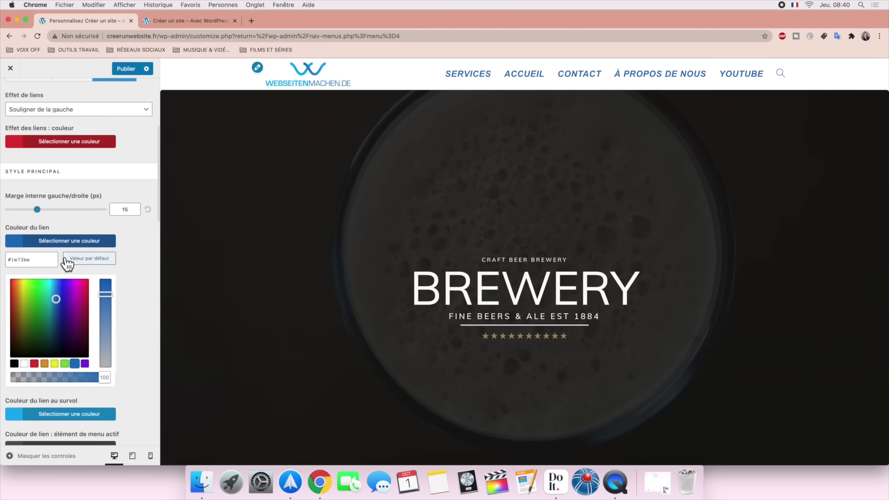
{"action": "left_click_drag", "start_coordinate": [56, 299], "coordinate": [51, 299]}
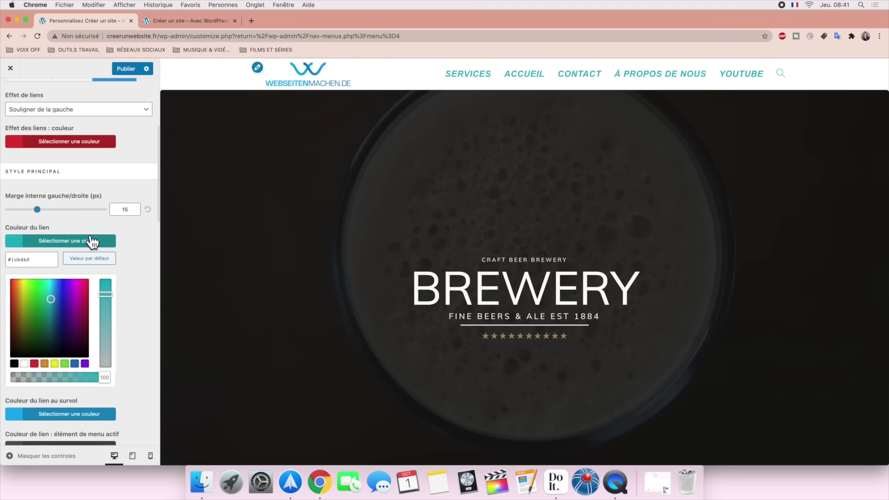
{"action": "left_click", "coordinate": [92, 241]}
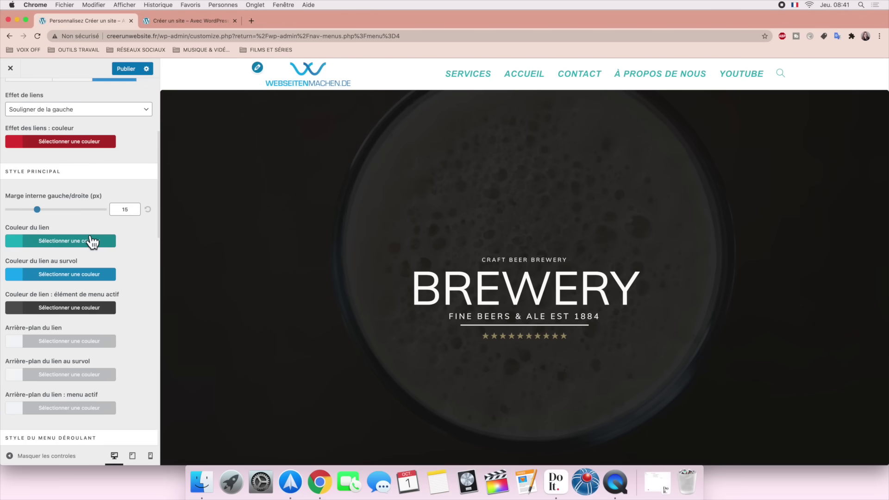
Step: Try light green #81d742 as the hover color of the header menu links
{"action": "left_click", "coordinate": [55, 278]}
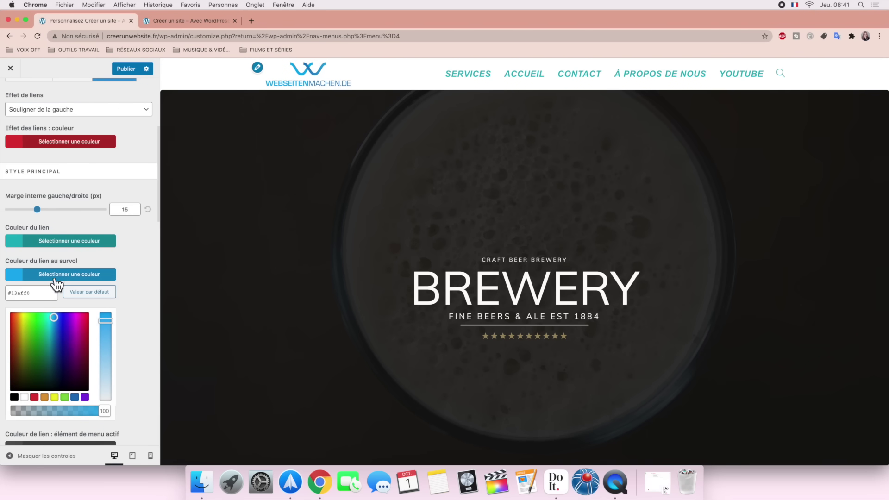
{"action": "left_click", "coordinate": [65, 397]}
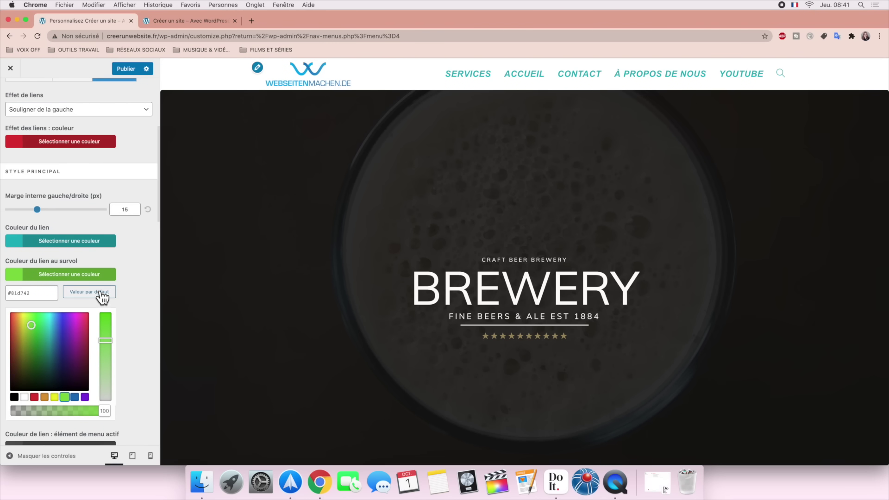
{"action": "left_click", "coordinate": [96, 277]}
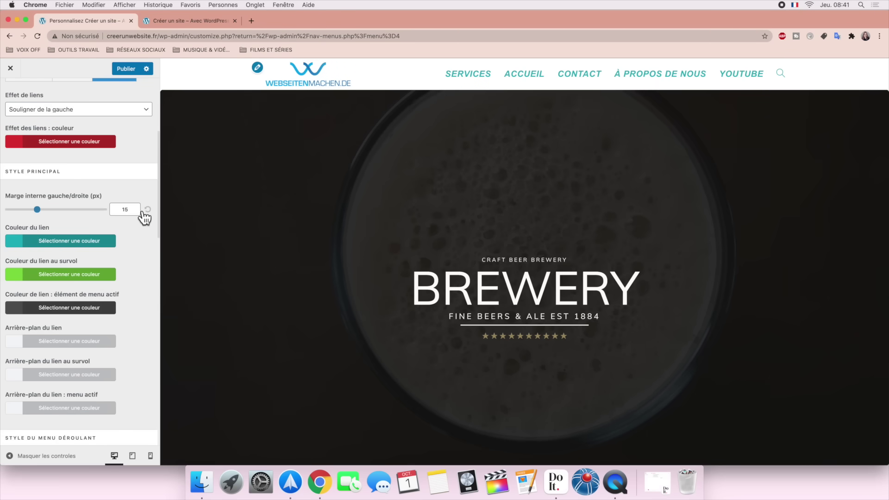
Step: Reset the header menu's link color and hover link color to their default values
{"action": "left_click", "coordinate": [97, 274]}
{"action": "left_click", "coordinate": [98, 291]}
{"action": "left_click", "coordinate": [99, 241]}
{"action": "left_click", "coordinate": [101, 259]}
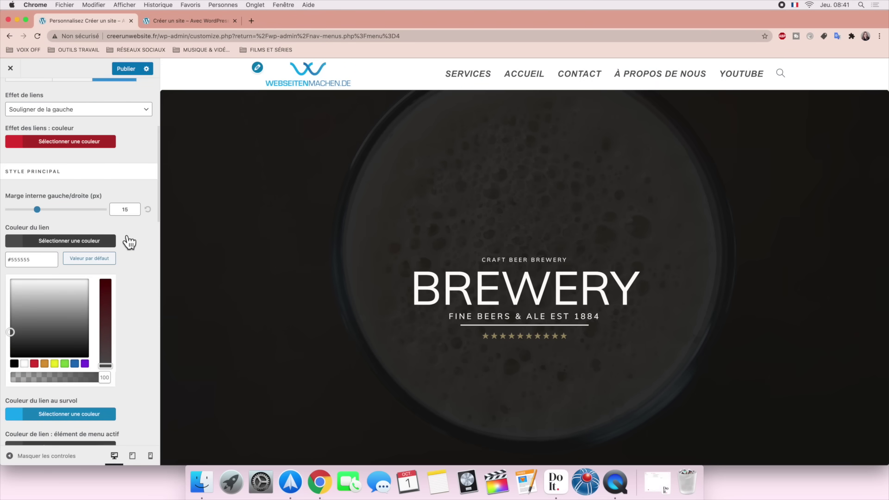
{"action": "left_click", "coordinate": [129, 242]}
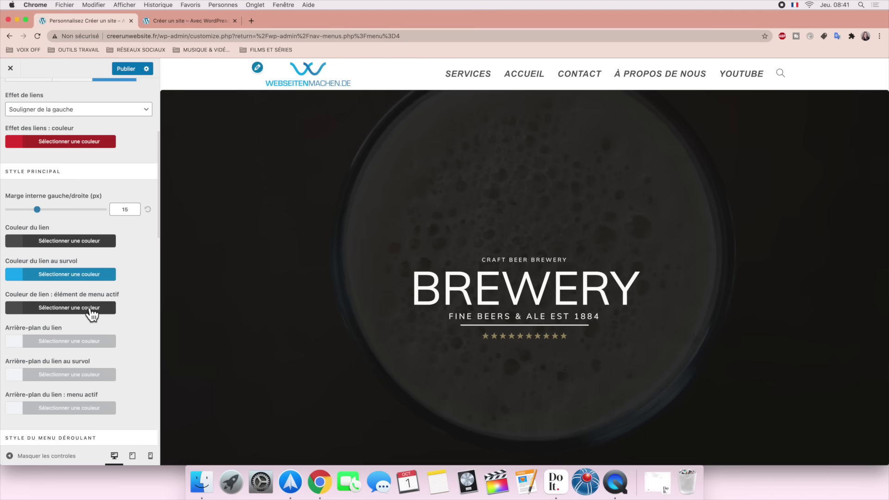
Step: Set the link color of the active menu item to the red preset
{"action": "left_click", "coordinate": [90, 310]}
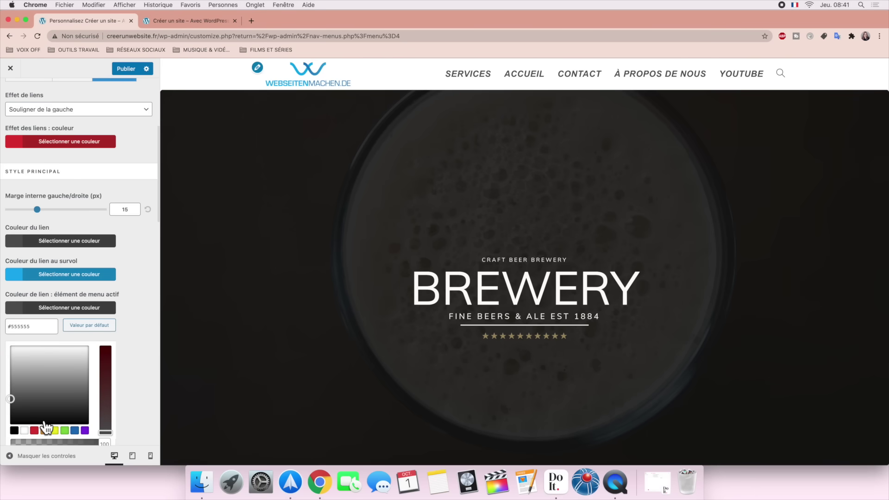
{"action": "left_click", "coordinate": [33, 430]}
{"action": "left_click", "coordinate": [88, 309]}
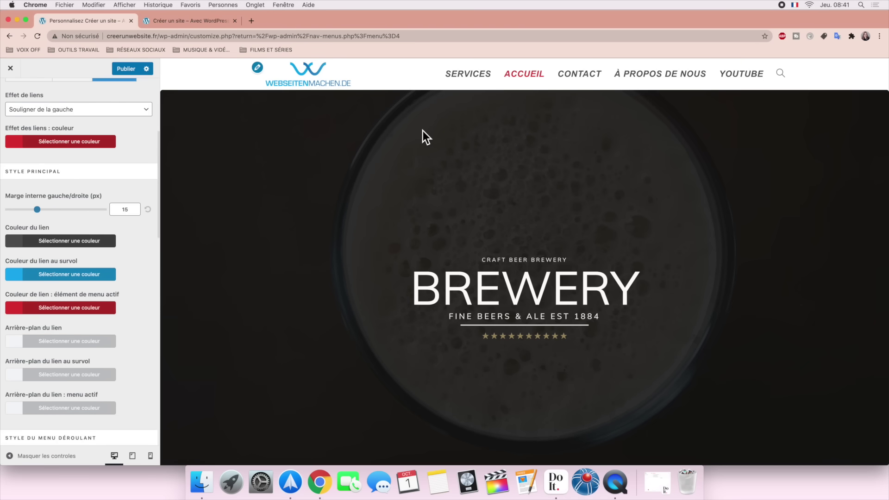
Step: Review the dropdown menu style options and set the header's search icon style to Désactivé
{"action": "scroll", "coordinate": [98, 369], "scroll_direction": "down", "scroll_amount": 3}
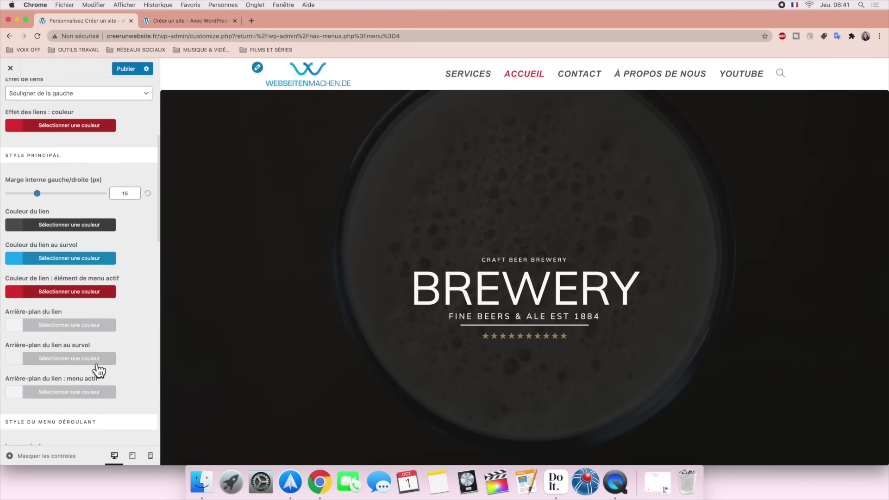
{"action": "scroll", "coordinate": [98, 371], "scroll_direction": "down", "scroll_amount": 5}
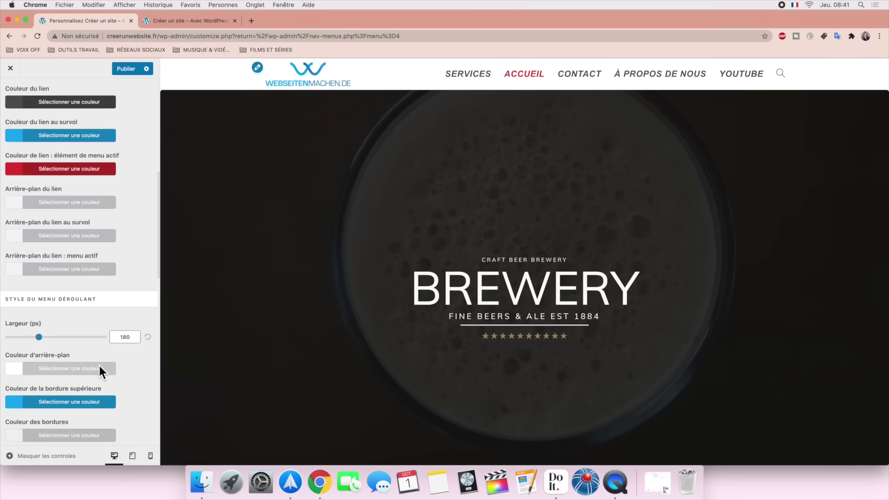
{"action": "scroll", "coordinate": [99, 370], "scroll_direction": "down", "scroll_amount": 4}
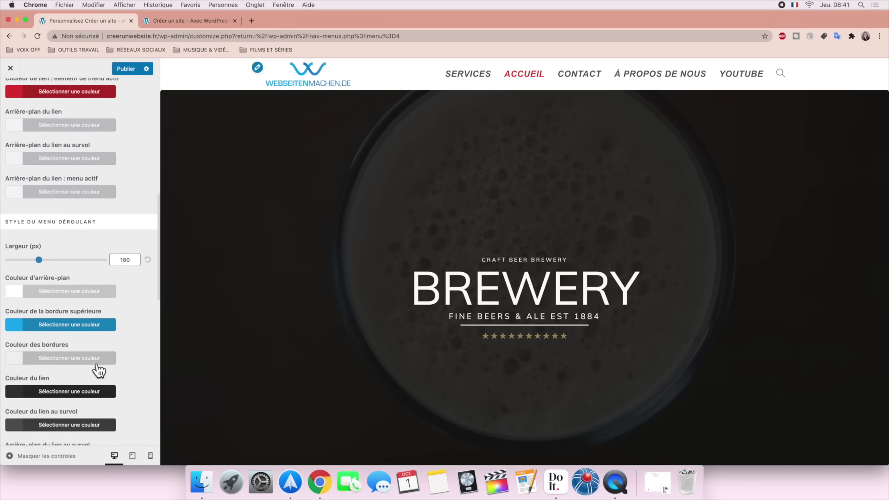
{"action": "scroll", "coordinate": [98, 370], "scroll_direction": "down", "scroll_amount": 10}
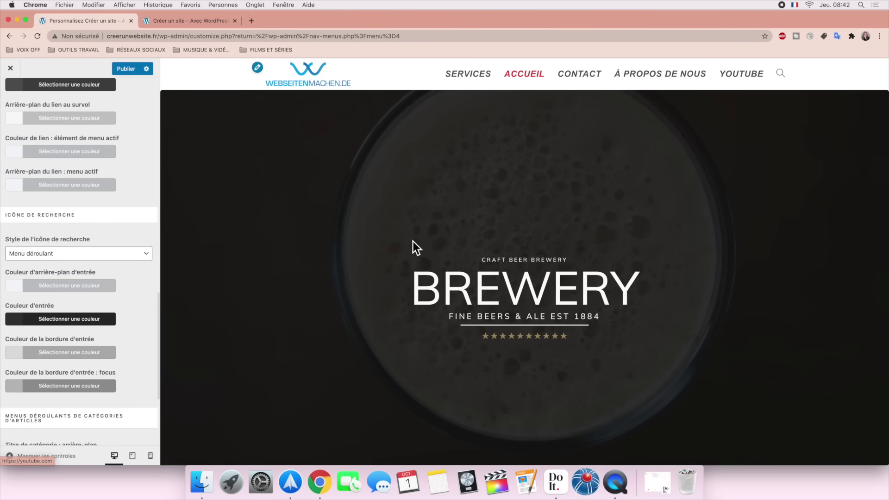
{"action": "left_click", "coordinate": [67, 255]}
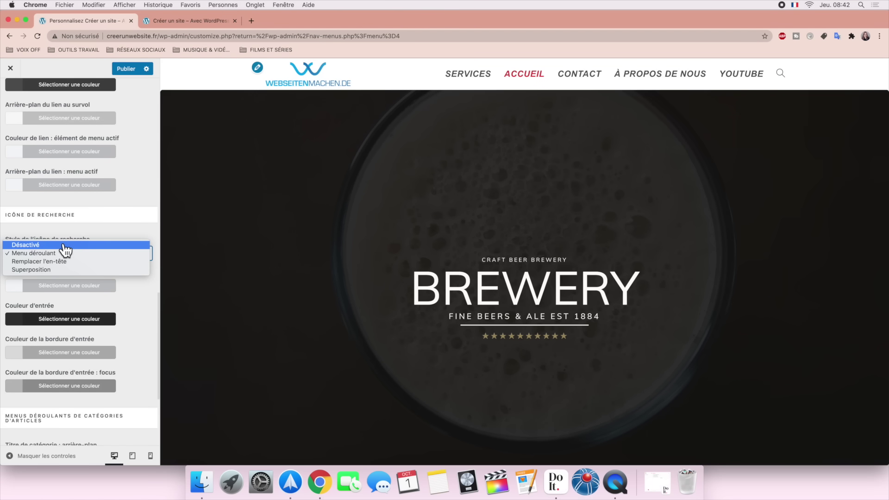
{"action": "left_click", "coordinate": [66, 250]}
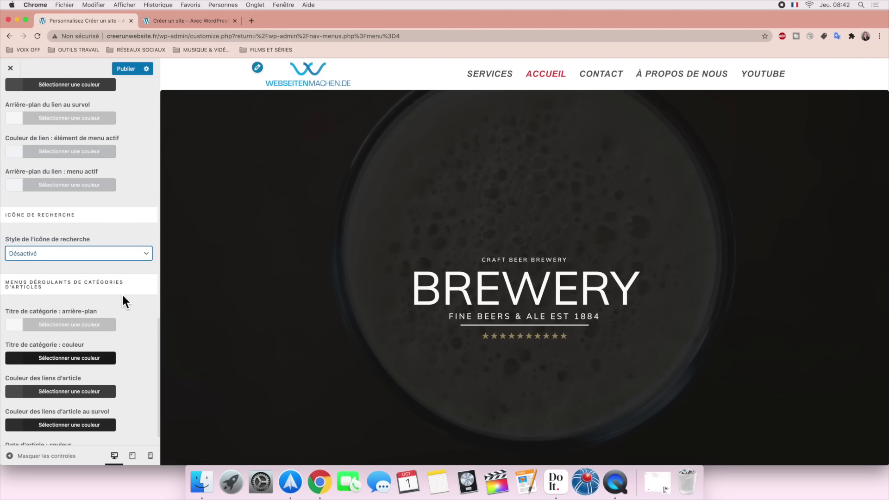
Step: Open the header's Menu mobile settings with the phone preview and test opening and closing the menu
{"action": "scroll", "coordinate": [122, 296], "scroll_direction": "up", "scroll_amount": 15}
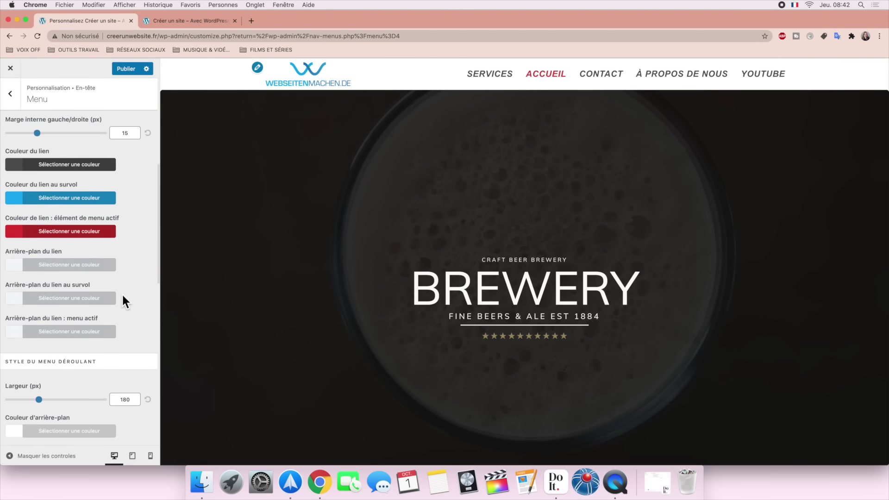
{"action": "left_click", "coordinate": [14, 96]}
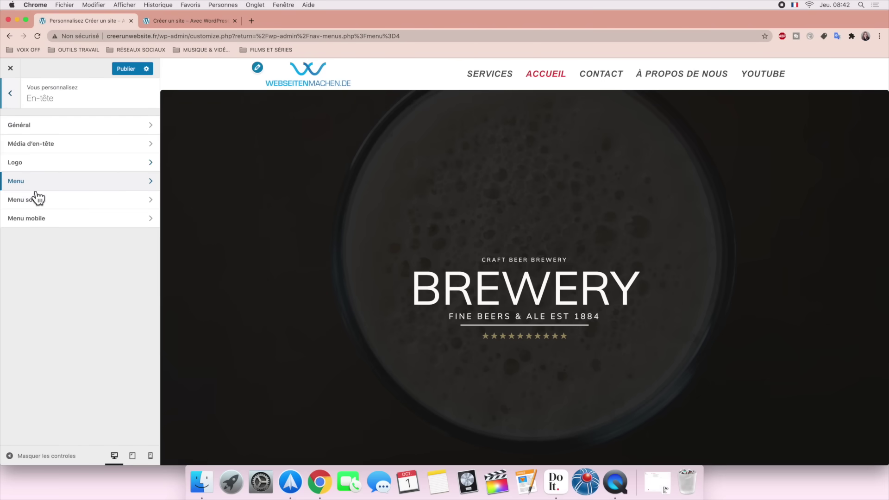
{"action": "left_click", "coordinate": [27, 219]}
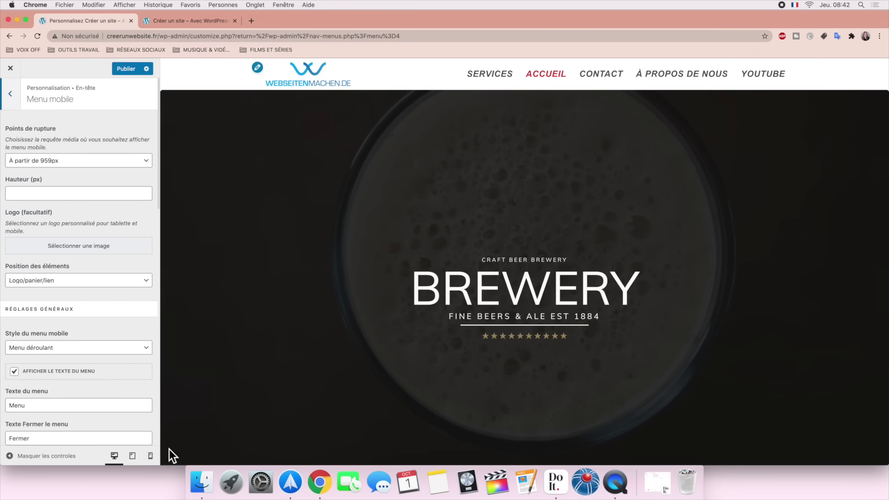
{"action": "left_click", "coordinate": [150, 455]}
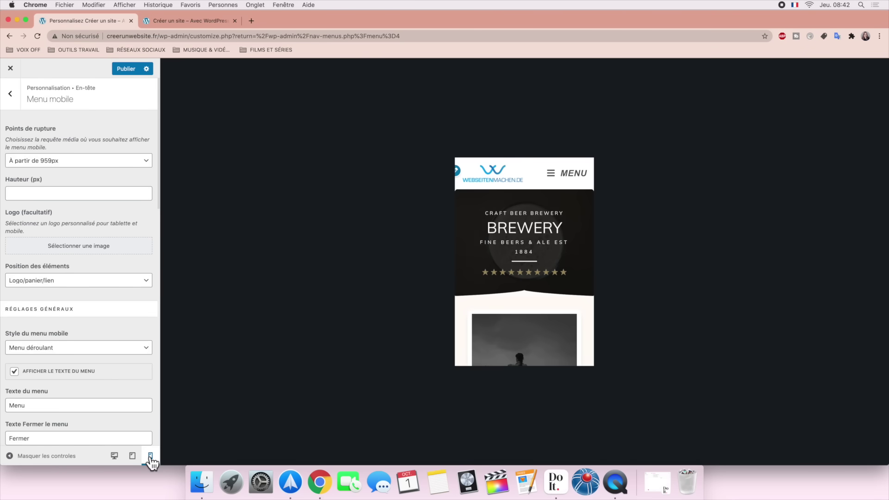
{"action": "left_click", "coordinate": [584, 182]}
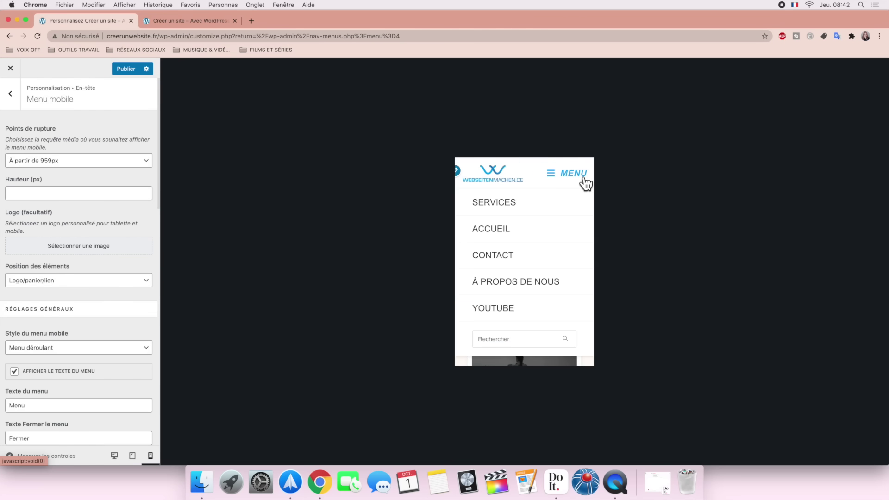
{"action": "left_click", "coordinate": [584, 182]}
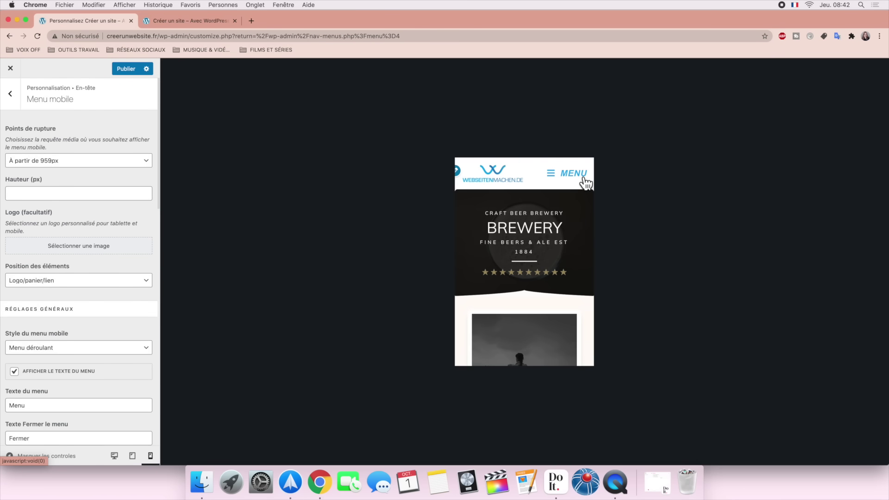
Step: Try the Colonne latérale style for the mobile menu and test it in the phone preview
{"action": "scroll", "coordinate": [109, 291], "scroll_direction": "down", "scroll_amount": 3}
{"action": "left_click", "coordinate": [105, 284]}
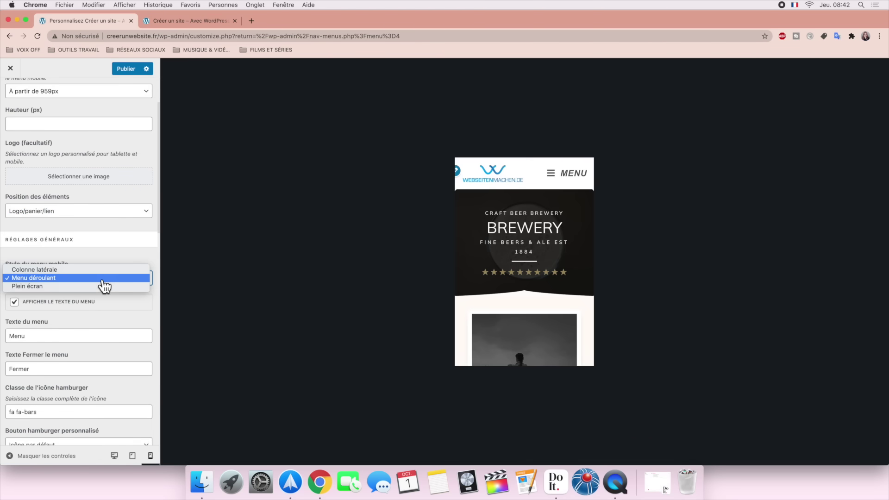
{"action": "left_click", "coordinate": [103, 270]}
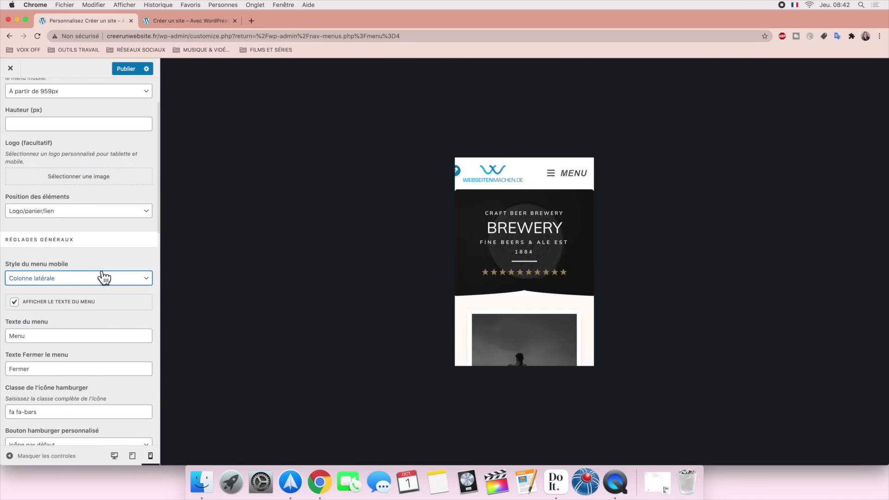
{"action": "left_click", "coordinate": [572, 177]}
{"action": "left_click", "coordinate": [574, 179]}
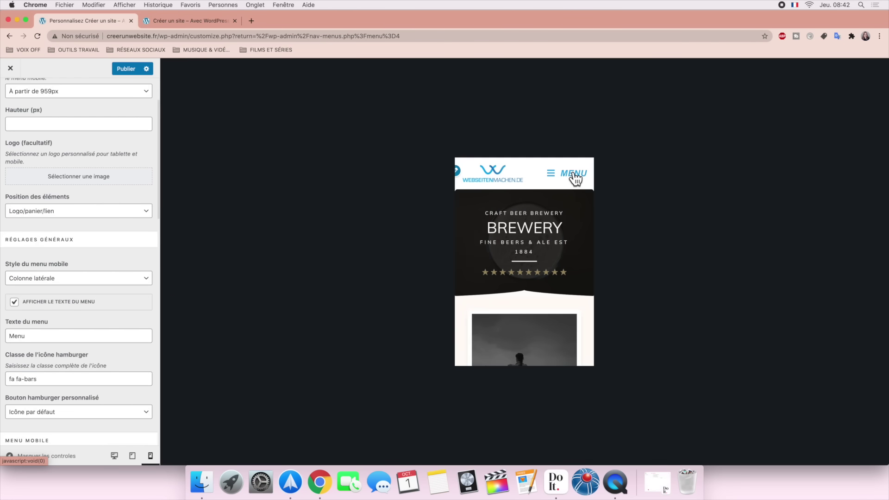
Step: Set the mobile menu style to Plein écran and test opening and closing the menu in the preview
{"action": "left_click", "coordinate": [55, 280]}
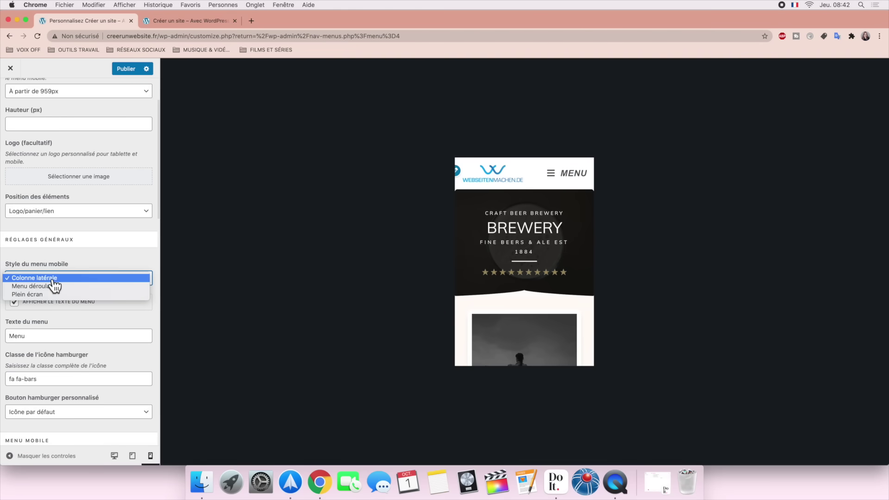
{"action": "left_click", "coordinate": [53, 295]}
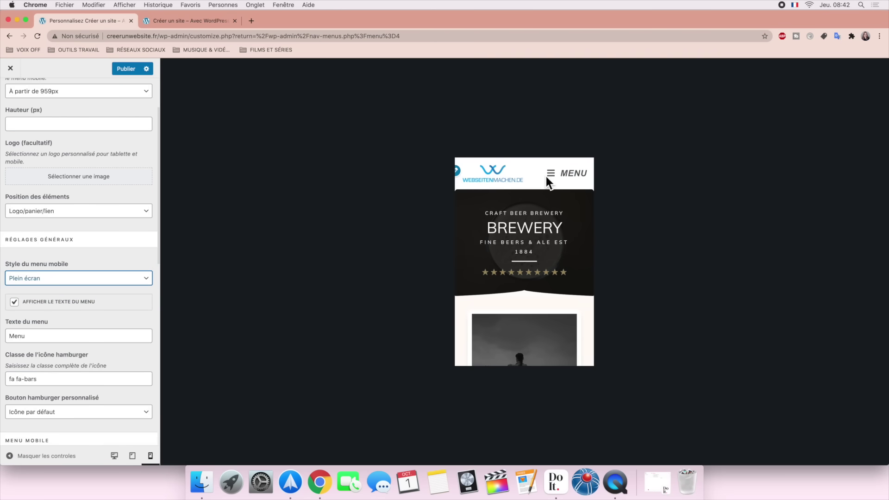
{"action": "left_click", "coordinate": [573, 178]}
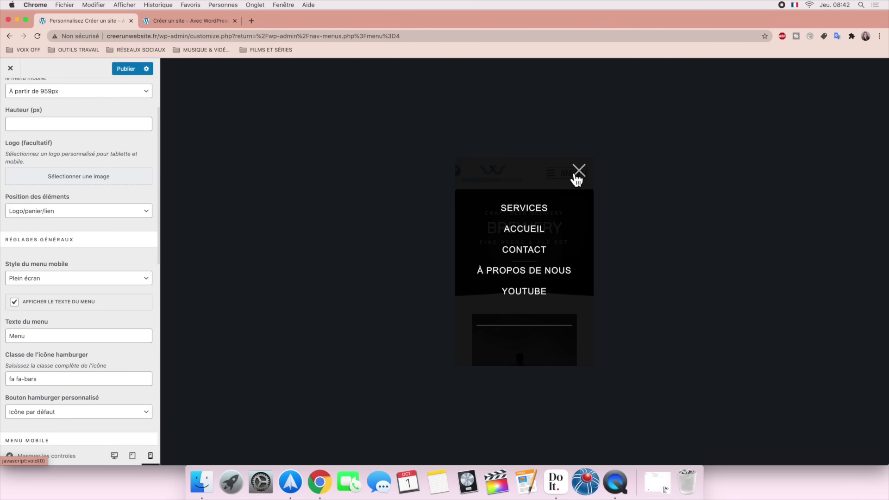
{"action": "left_click", "coordinate": [579, 177]}
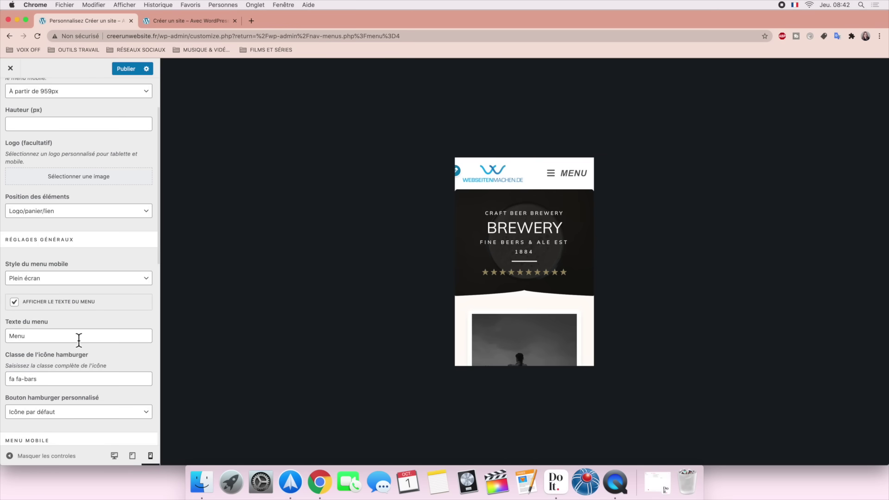
Step: Turn off the menu text and the mobile search menu, and open the full-screen menu in the preview
{"action": "left_click", "coordinate": [14, 302]}
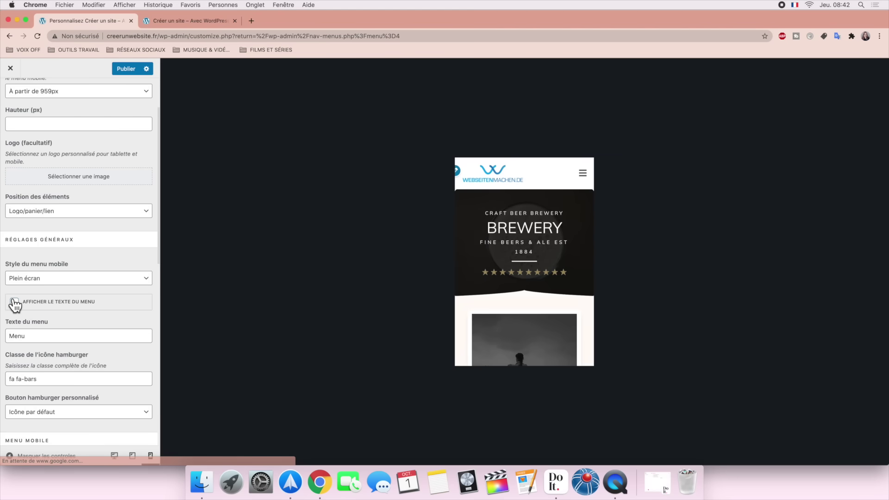
{"action": "scroll", "coordinate": [16, 303], "scroll_direction": "down", "scroll_amount": 5}
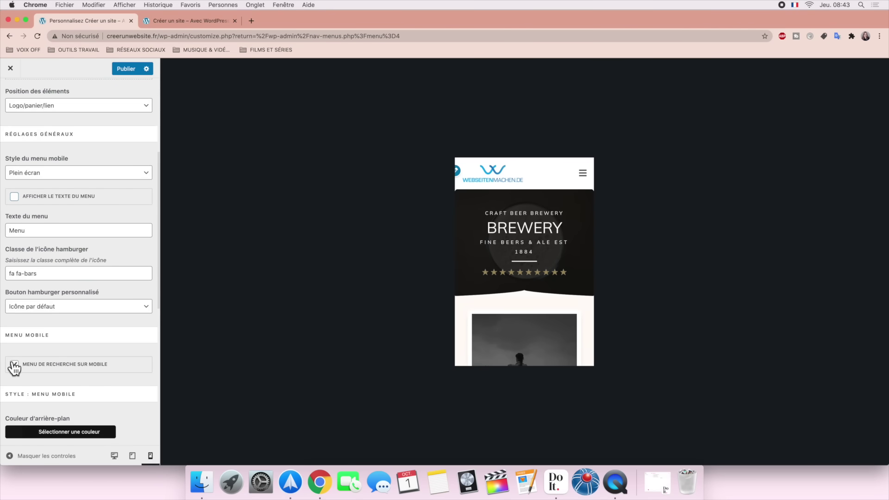
{"action": "left_click", "coordinate": [15, 367]}
{"action": "left_click", "coordinate": [584, 174]}
Step: Set the mobile menu's link color to the blue preset
{"action": "scroll", "coordinate": [87, 318], "scroll_direction": "down", "scroll_amount": 5}
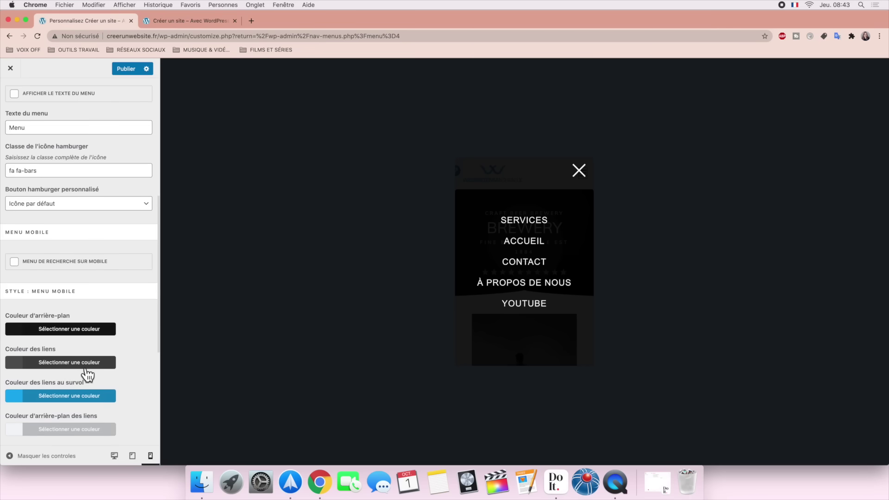
{"action": "left_click", "coordinate": [86, 368]}
{"action": "scroll", "coordinate": [88, 371], "scroll_direction": "down", "scroll_amount": 3}
{"action": "left_click", "coordinate": [83, 370]}
{"action": "left_click", "coordinate": [93, 246]}
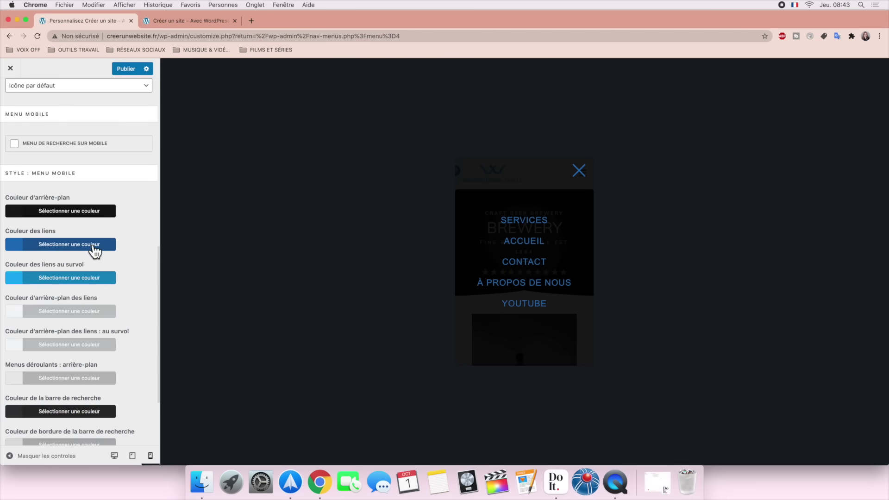
Step: Set the mobile menu's background color to white (#ffffff)
{"action": "left_click", "coordinate": [70, 210]}
{"action": "left_click", "coordinate": [25, 334]}
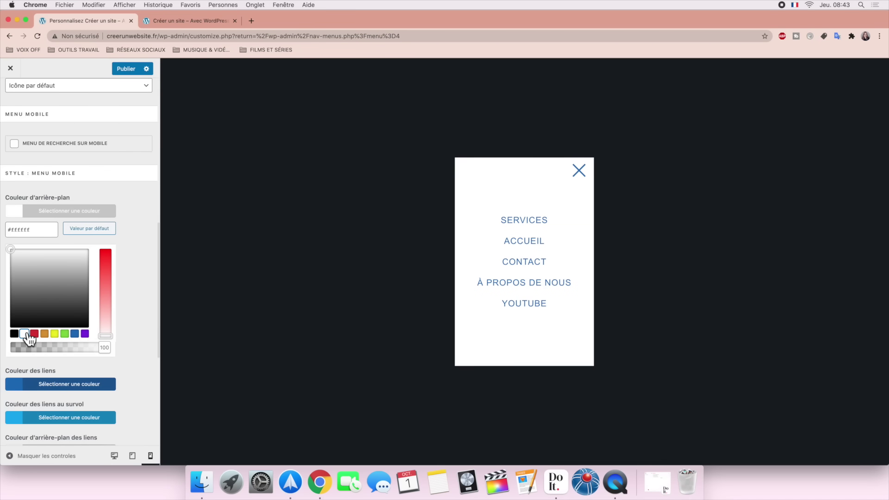
{"action": "left_click", "coordinate": [74, 210]}
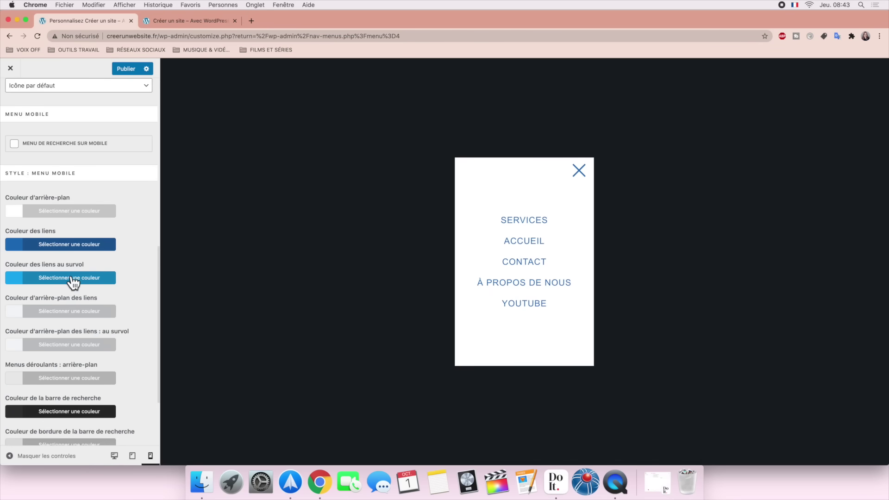
Step: Look over the remaining mobile menu color options, close the previewed menu and return to the desktop preview
{"action": "scroll", "coordinate": [73, 285], "scroll_direction": "down", "scroll_amount": 2}
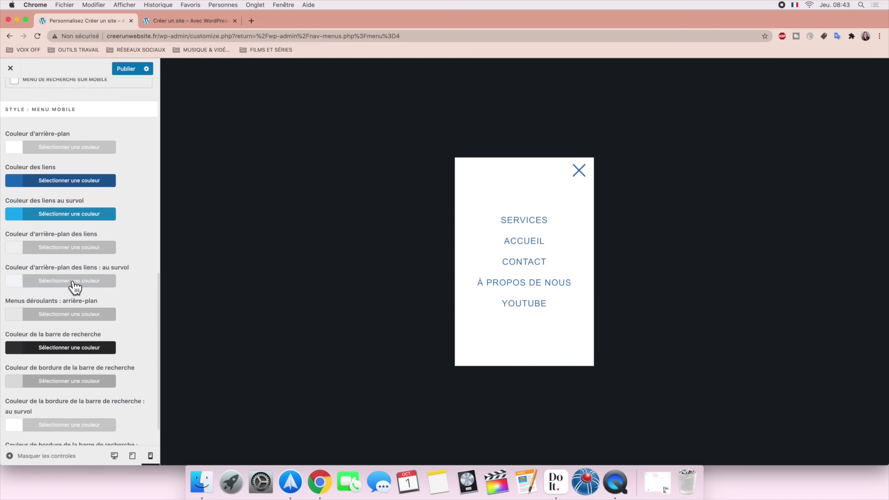
{"action": "scroll", "coordinate": [75, 287], "scroll_direction": "up", "scroll_amount": 6}
{"action": "scroll", "coordinate": [74, 287], "scroll_direction": "up", "scroll_amount": 5}
{"action": "left_click", "coordinate": [579, 171]}
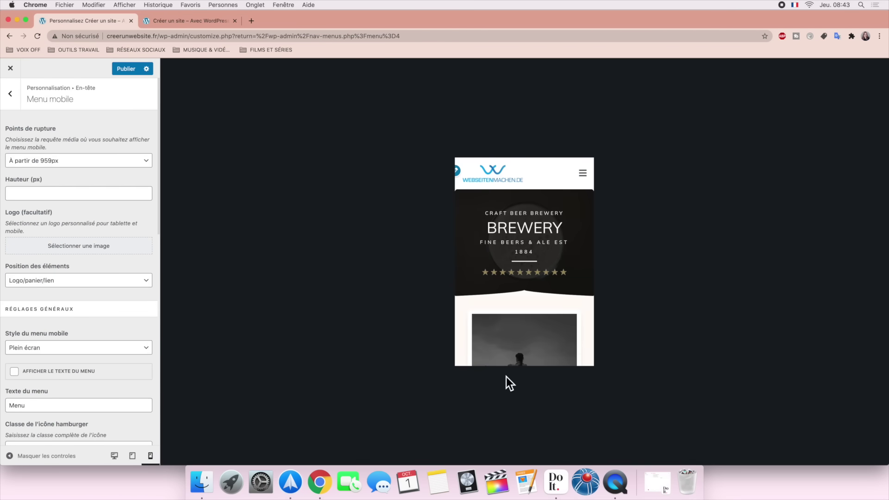
{"action": "left_click", "coordinate": [114, 456]}
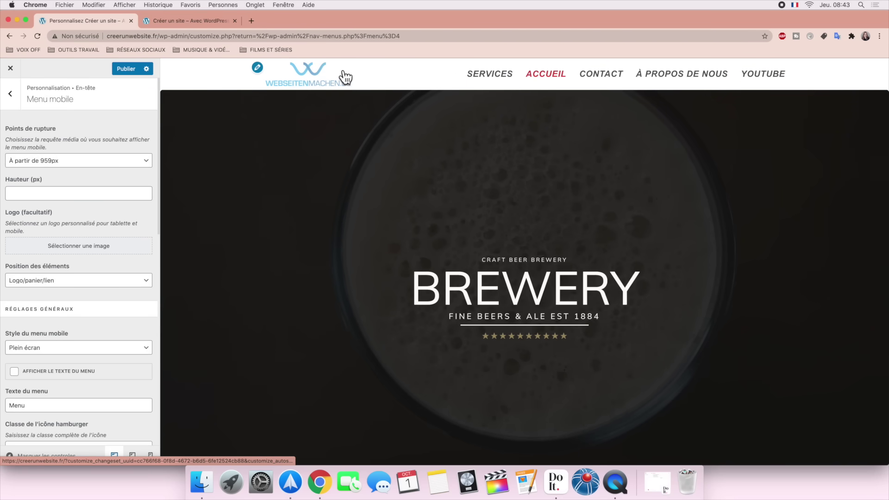
Step: Switch to the Do It app, mark the task "18. Créer une navigation/un menu" as done and minimize its window
{"action": "left_click", "coordinate": [555, 482]}
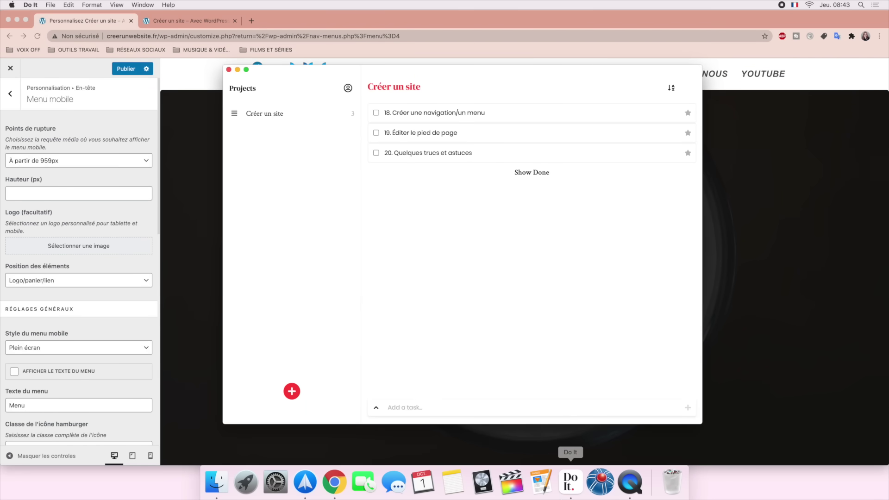
{"action": "left_click", "coordinate": [379, 113]}
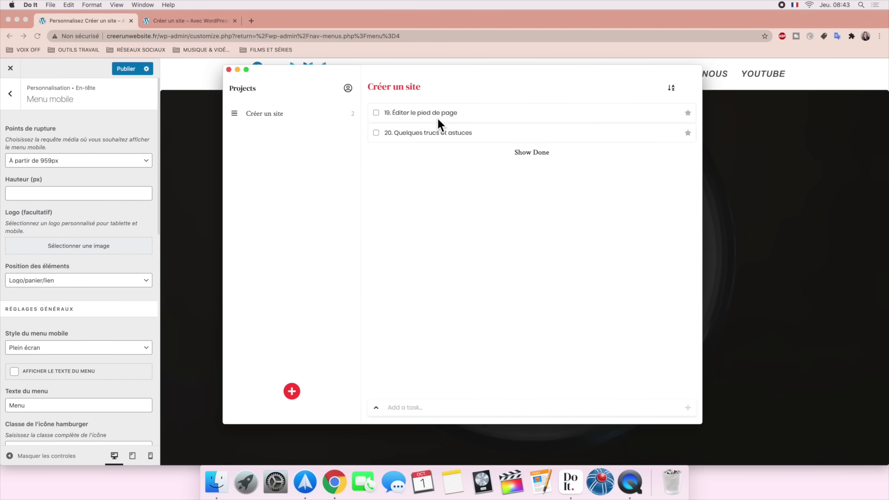
{"action": "left_click", "coordinate": [237, 70]}
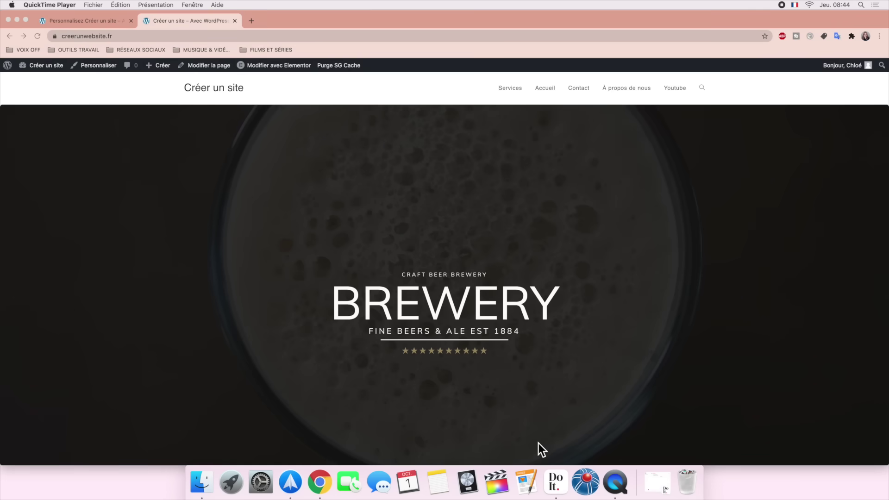
Step: Look through the lower part of the published homepage and open the page for editing in Elementor
{"action": "scroll", "coordinate": [538, 443], "scroll_direction": "down", "scroll_amount": 3}
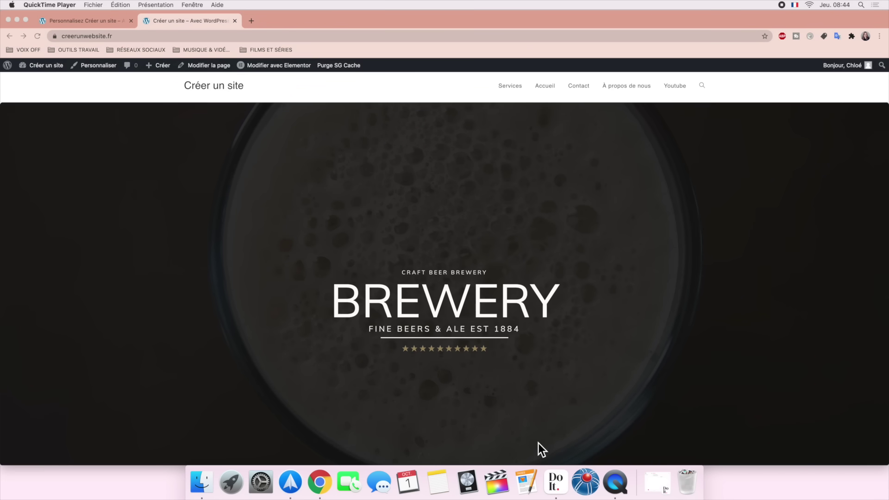
{"action": "scroll", "coordinate": [538, 441], "scroll_direction": "down", "scroll_amount": 15}
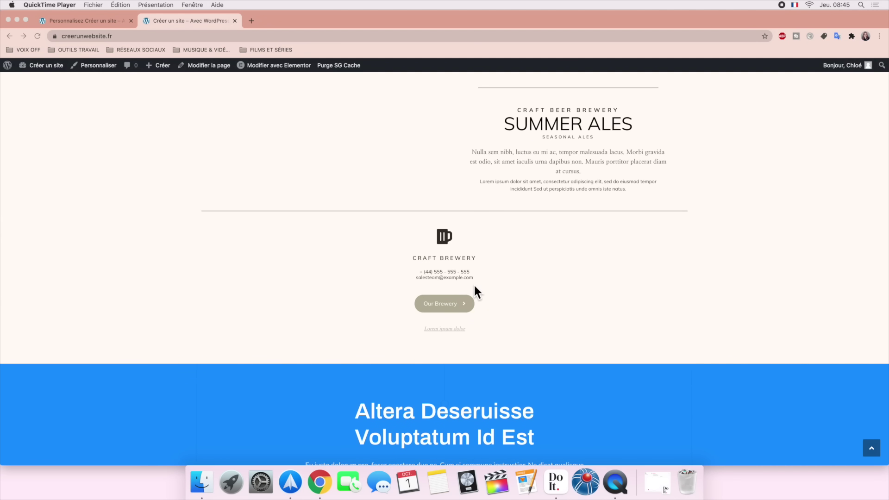
{"action": "scroll", "coordinate": [474, 286], "scroll_direction": "up", "scroll_amount": 3}
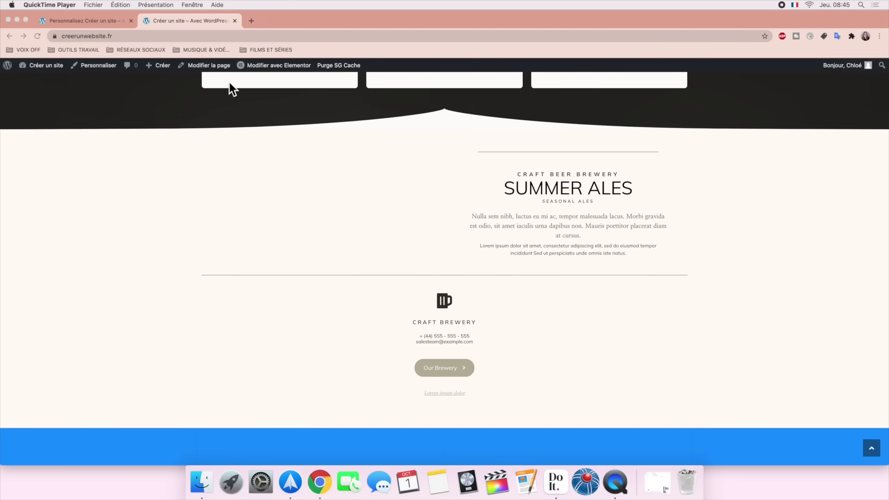
{"action": "left_click", "coordinate": [46, 23]}
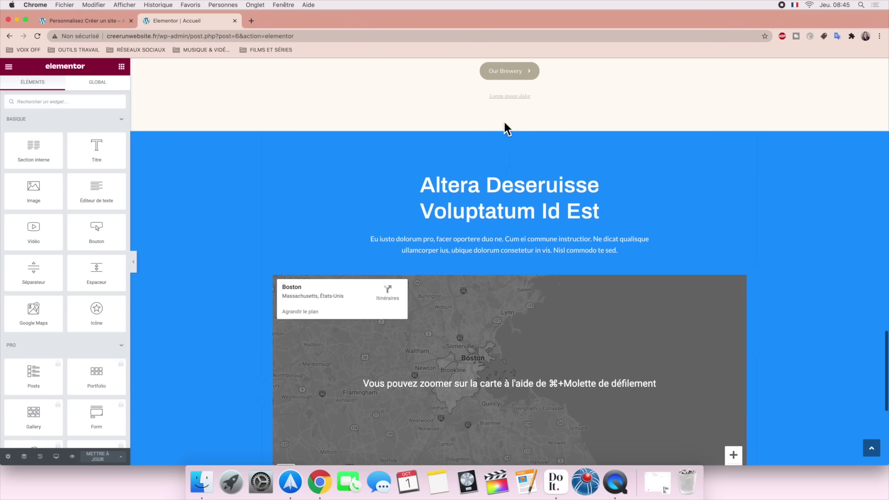
Step: Delete the blue map section, the blue contact details section and the Craft Brewery section below Summer Ales
{"action": "mouse_move", "coordinate": [517, 130]}
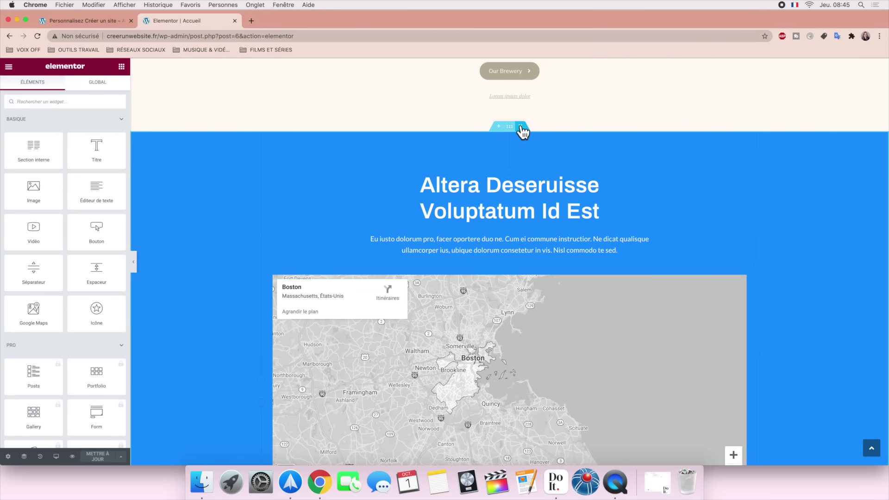
{"action": "left_click", "coordinate": [521, 128]}
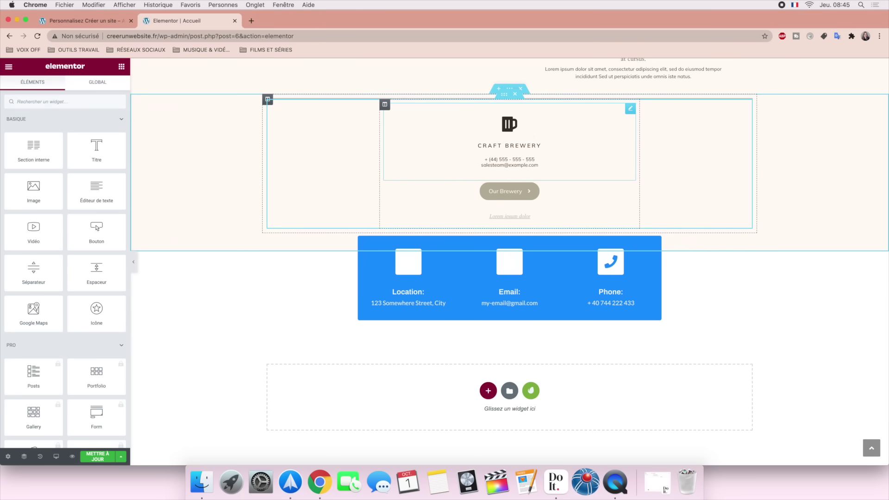
{"action": "left_click", "coordinate": [518, 226]}
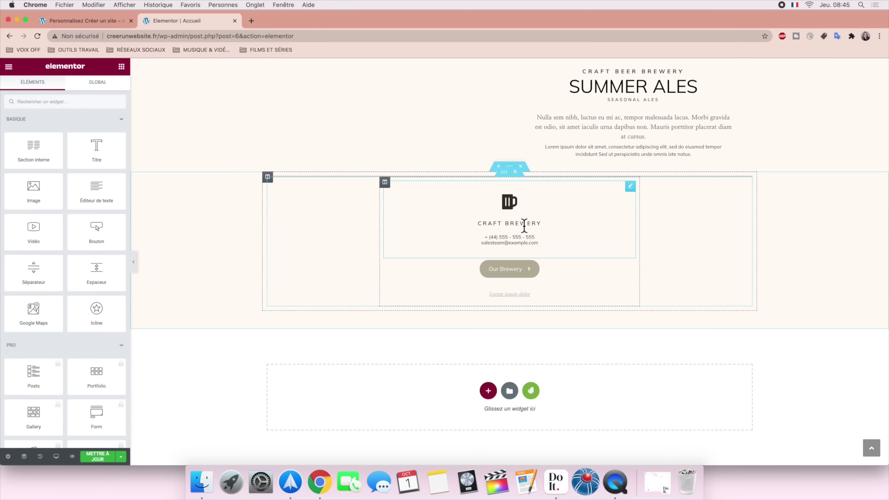
{"action": "left_click", "coordinate": [520, 168]}
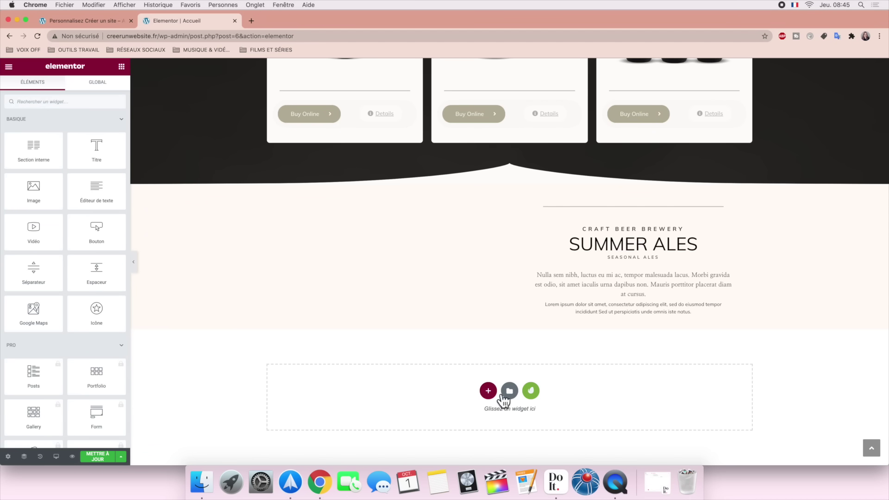
Step: Insert the dark free footer block with About Us, Pages, Help and Social Media columns at the end of the homepage
{"action": "left_click", "coordinate": [531, 390]}
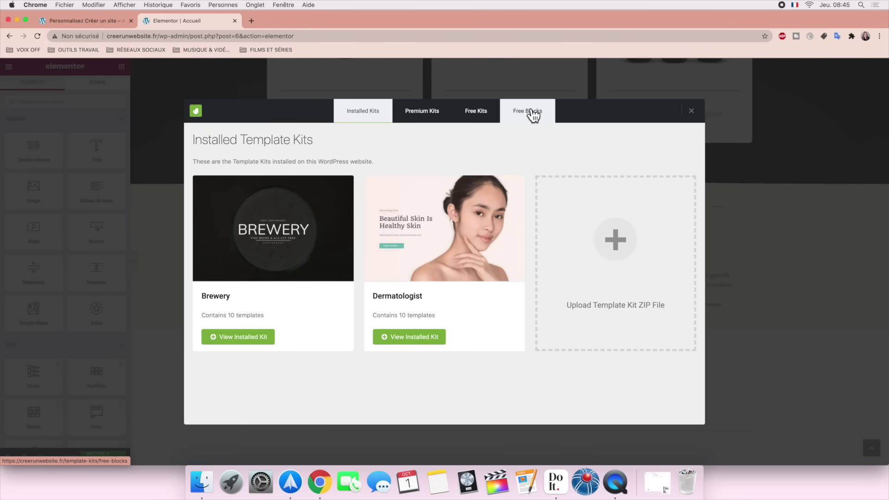
{"action": "left_click", "coordinate": [533, 114]}
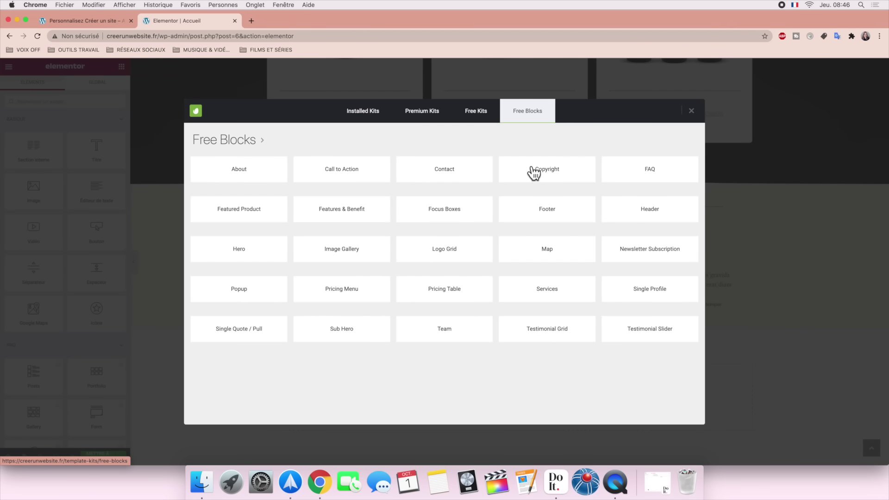
{"action": "left_click", "coordinate": [553, 216]}
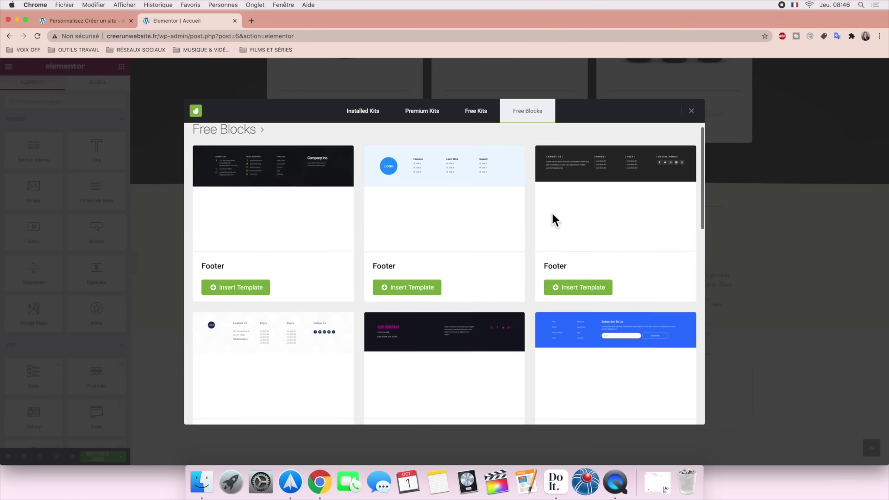
{"action": "scroll", "coordinate": [551, 212], "scroll_direction": "down", "scroll_amount": 8}
{"action": "scroll", "coordinate": [551, 212], "scroll_direction": "up", "scroll_amount": 5}
{"action": "scroll", "coordinate": [550, 215], "scroll_direction": "up", "scroll_amount": 3}
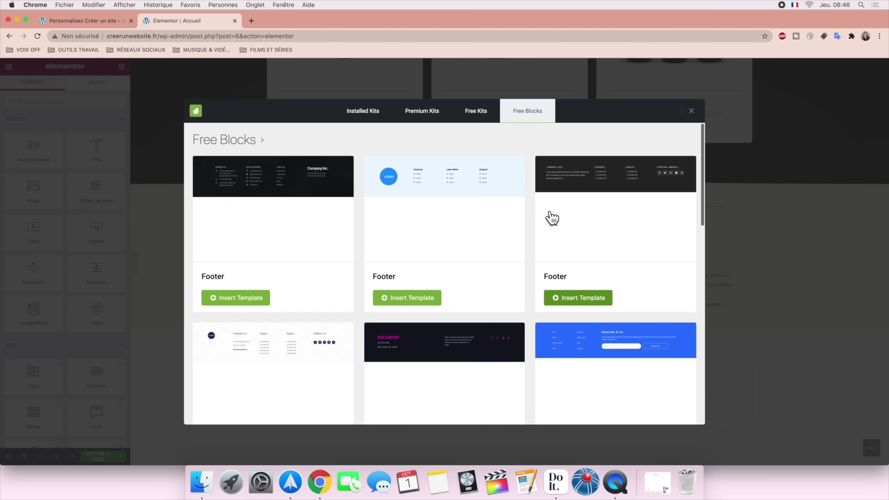
{"action": "left_click", "coordinate": [572, 301]}
Step: Delete the Pages column from the footer and open the social media icons for editing
{"action": "right_click", "coordinate": [530, 234]}
{"action": "right_click", "coordinate": [431, 231]}
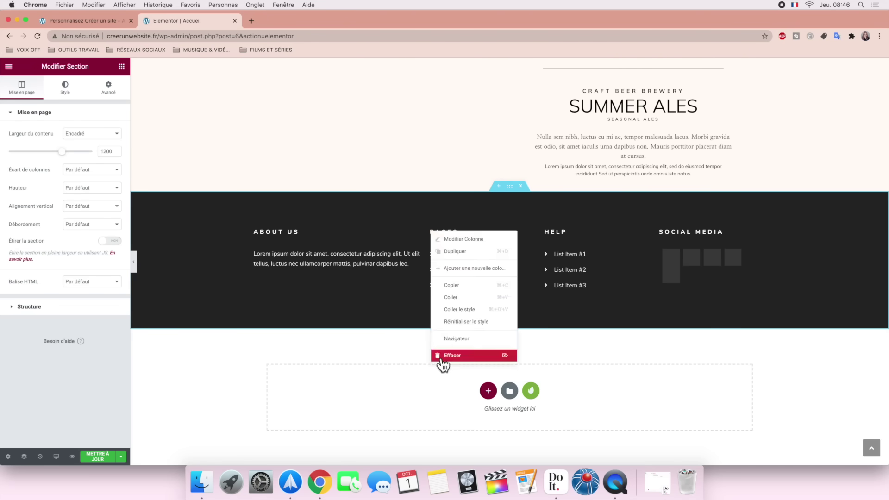
{"action": "left_click", "coordinate": [440, 357]}
{"action": "left_click", "coordinate": [643, 263]}
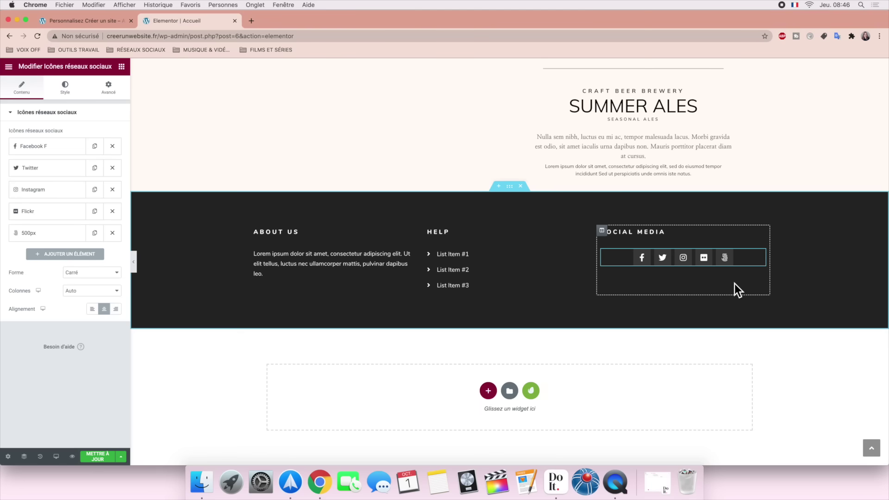
Step: Save the footer section to the template library as "pied de page"
{"action": "right_click", "coordinate": [510, 188]}
{"action": "left_click", "coordinate": [539, 281]}
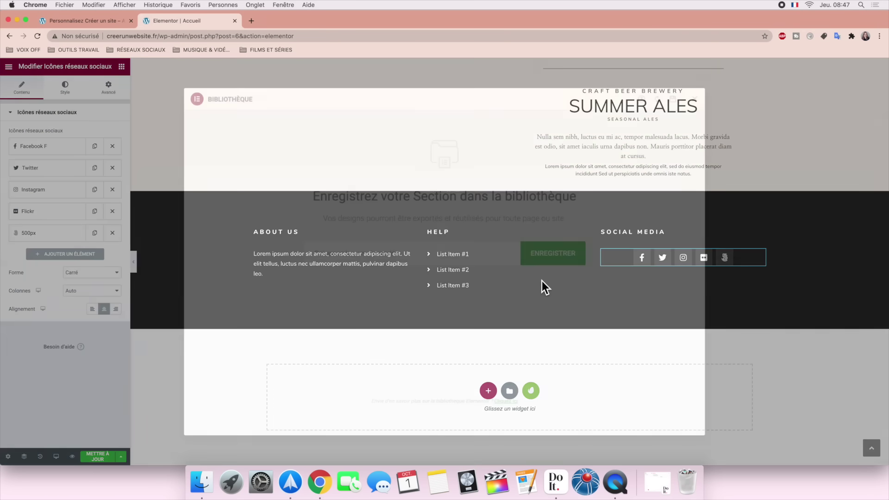
{"action": "left_click", "coordinate": [408, 252]}
{"action": "type", "text": "pied de page"}
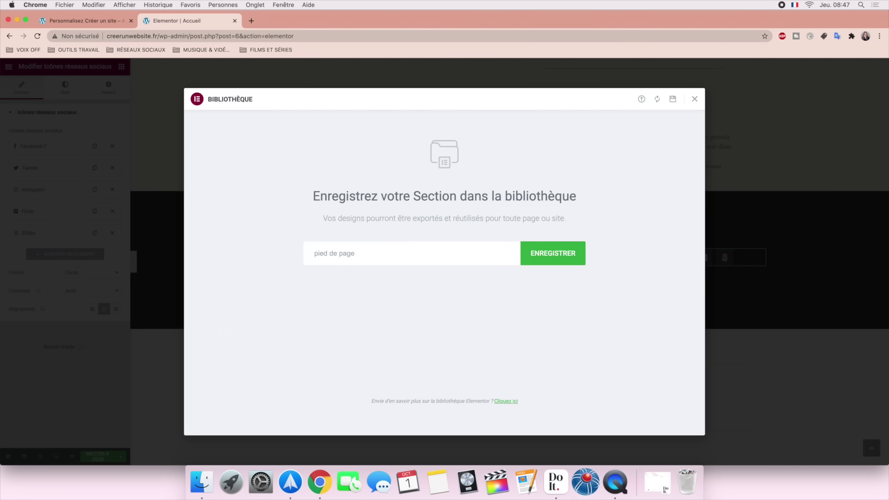
{"action": "left_click", "coordinate": [569, 260]}
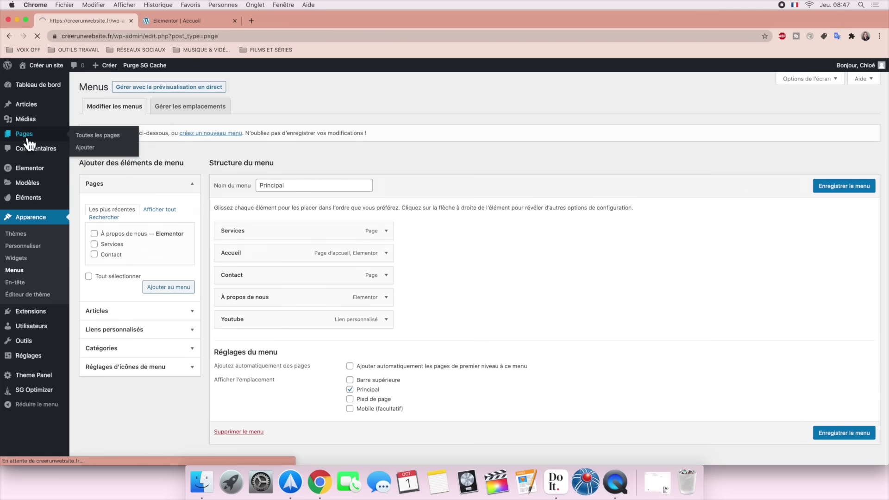
Step: Open the À propos de nous page in Elementor and insert the saved "pied de page" template at its end, importing its document settings
{"action": "left_click", "coordinate": [27, 135]}
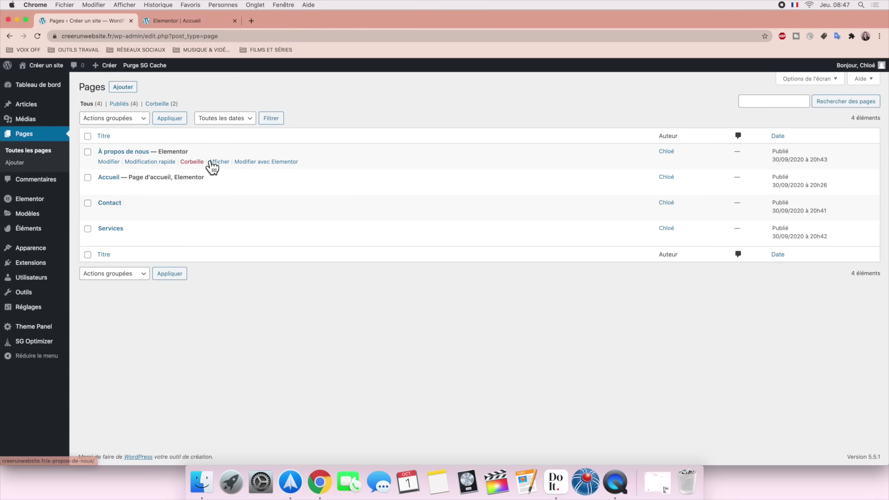
{"action": "left_click", "coordinate": [254, 163]}
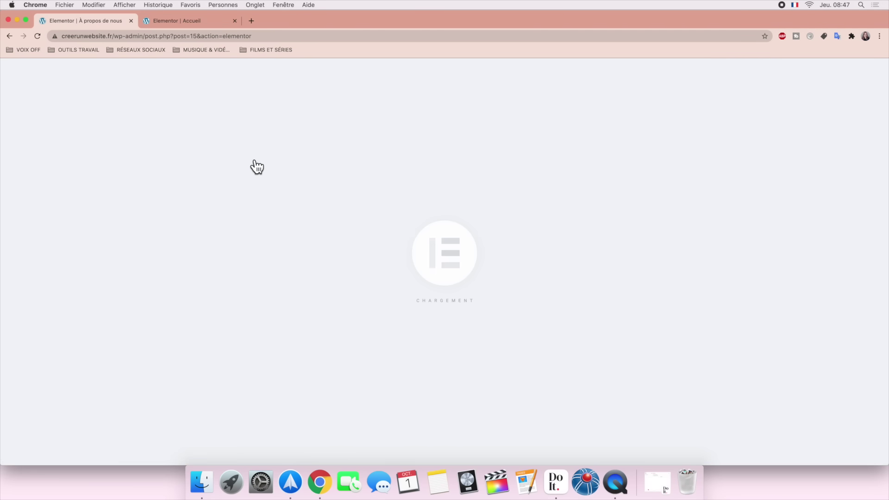
{"action": "scroll", "coordinate": [365, 234], "scroll_direction": "down", "scroll_amount": 20}
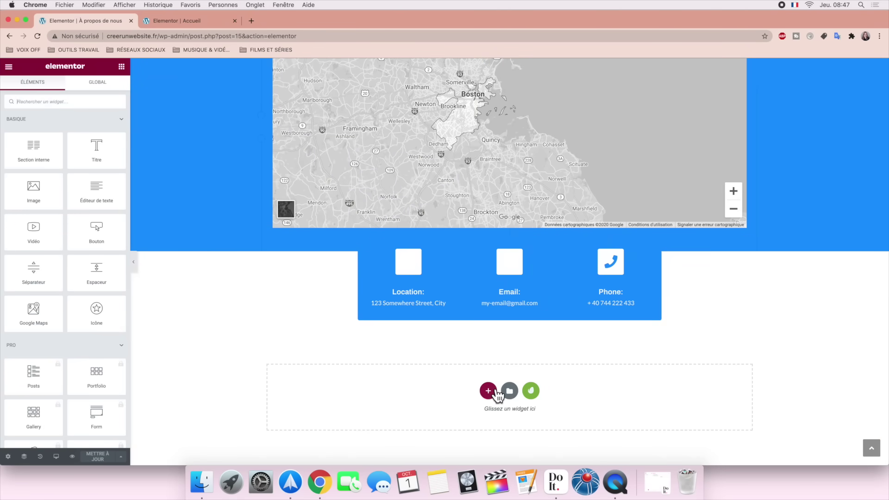
{"action": "left_click", "coordinate": [507, 396]}
{"action": "left_click", "coordinate": [498, 99]}
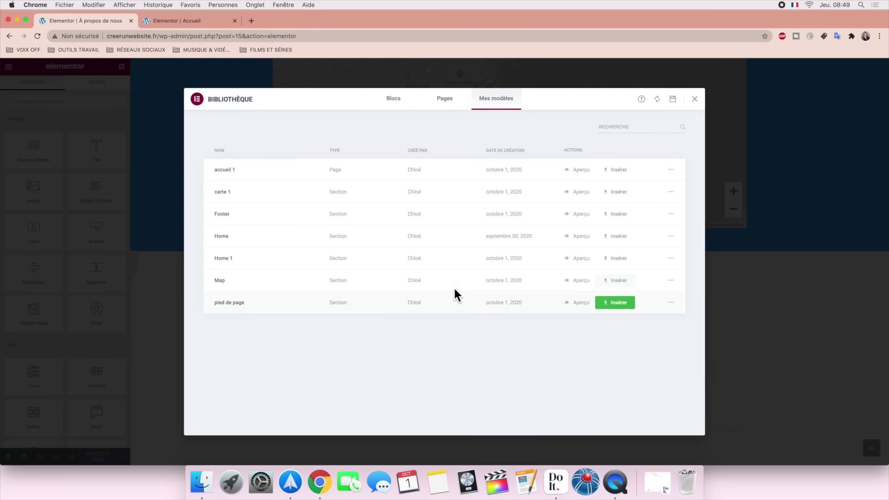
{"action": "left_click", "coordinate": [616, 306]}
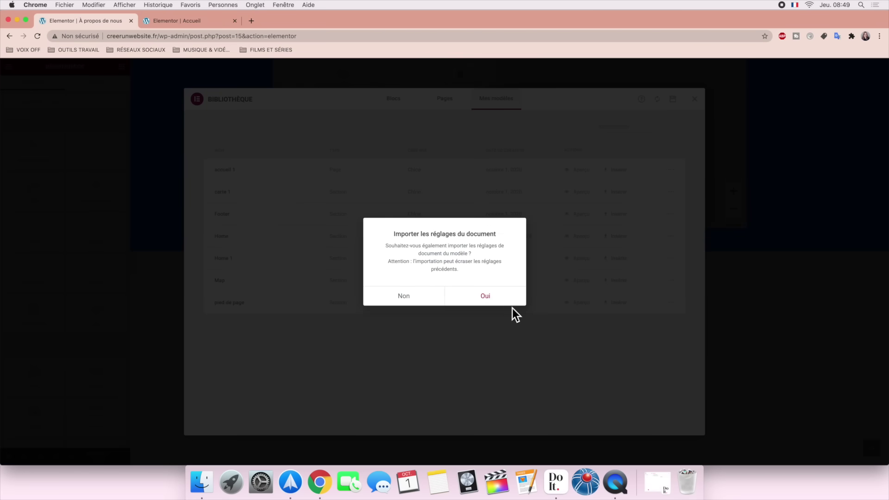
{"action": "left_click", "coordinate": [463, 300]}
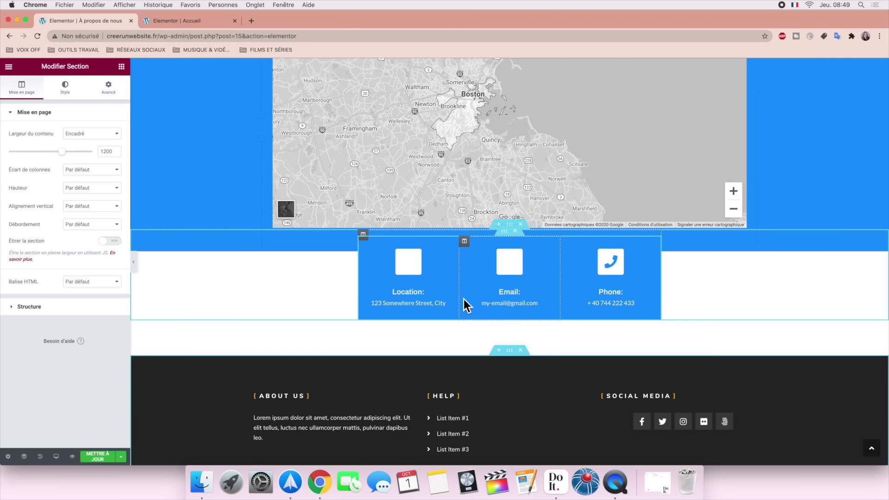
{"action": "scroll", "coordinate": [472, 412], "scroll_direction": "down", "scroll_amount": 3}
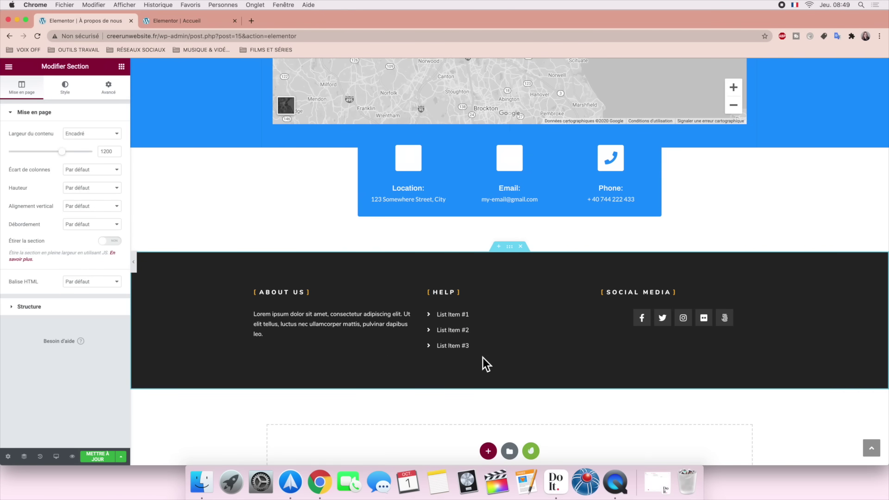
Step: Switch to the Do It app, mark the task "19. Éditer le pied de page" as done and minimize its window
{"action": "scroll", "coordinate": [555, 283], "scroll_direction": "up", "scroll_amount": 20}
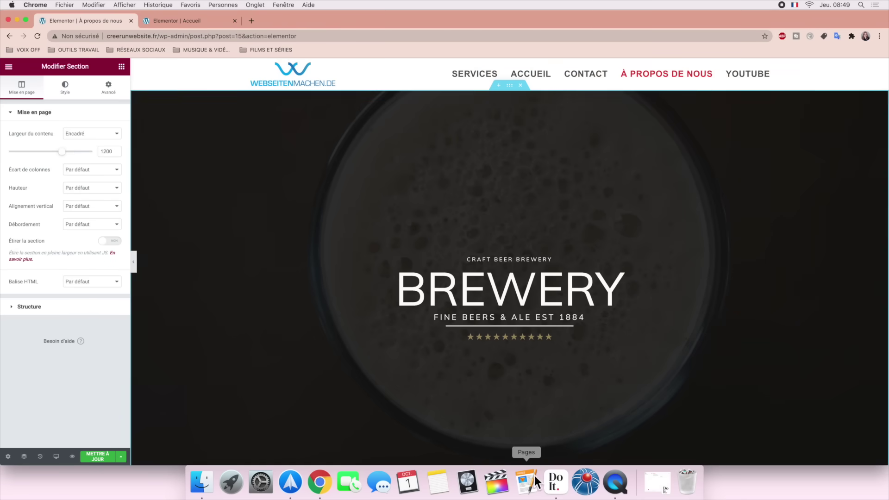
{"action": "left_click", "coordinate": [558, 490]}
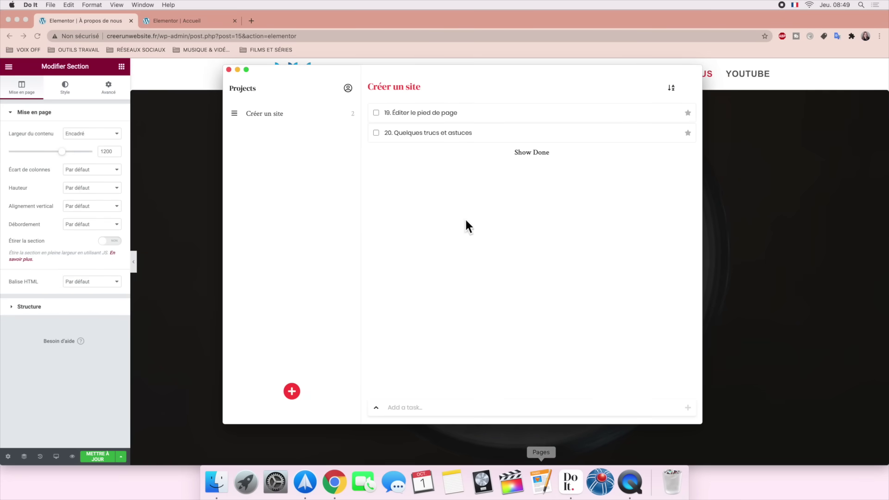
{"action": "left_click", "coordinate": [381, 116]}
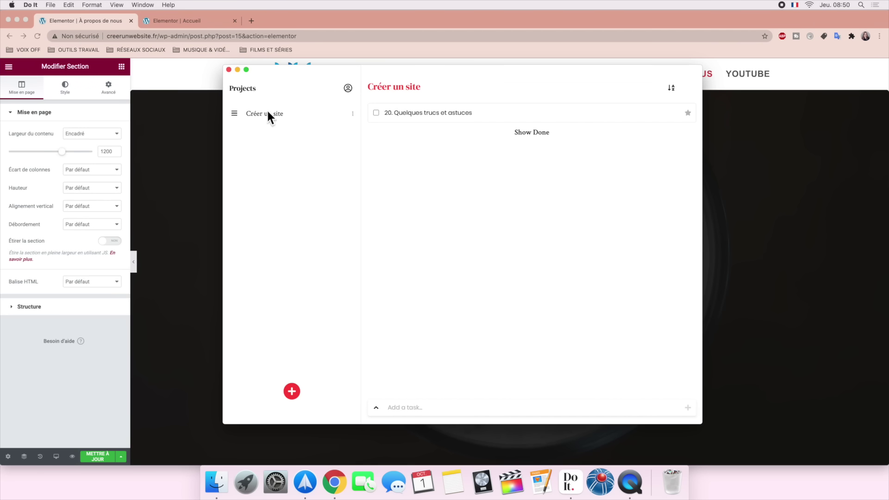
{"action": "left_click", "coordinate": [237, 70]}
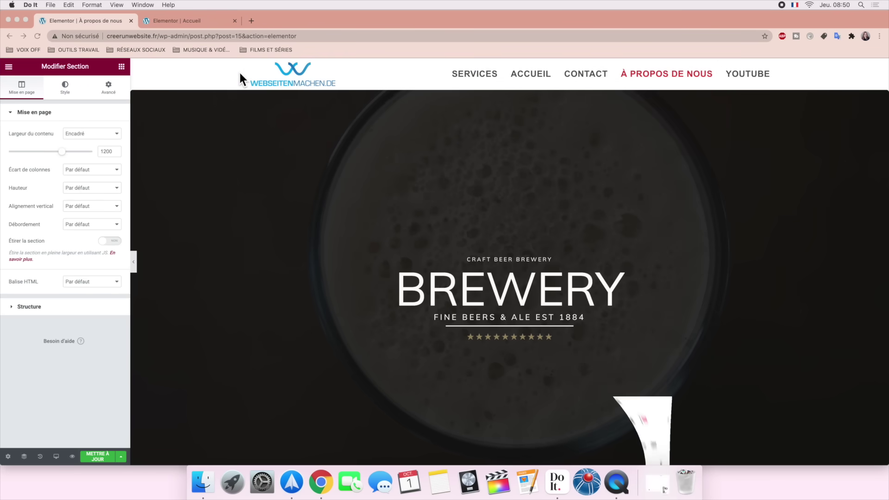
{"action": "scroll", "coordinate": [361, 259], "scroll_direction": "down", "scroll_amount": 5}
{"action": "scroll", "coordinate": [361, 260], "scroll_direction": "down", "scroll_amount": 10}
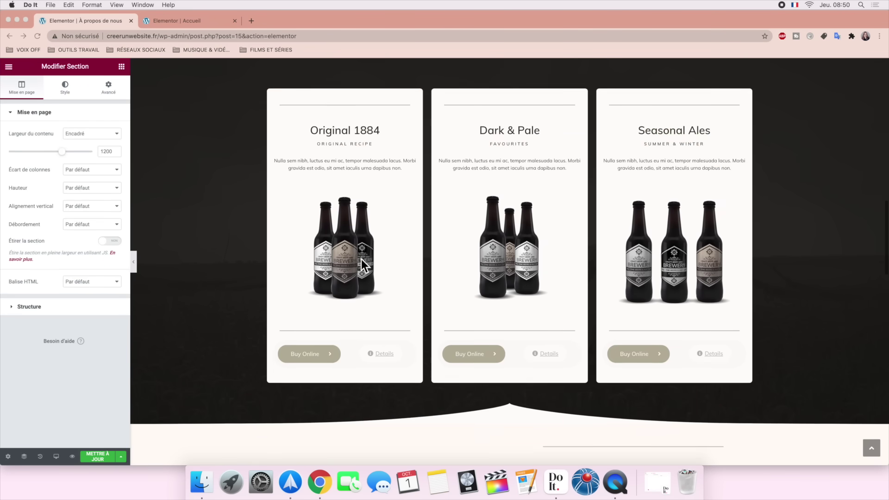
{"action": "scroll", "coordinate": [361, 260], "scroll_direction": "up", "scroll_amount": 10}
{"action": "scroll", "coordinate": [361, 259], "scroll_direction": "up", "scroll_amount": 5}
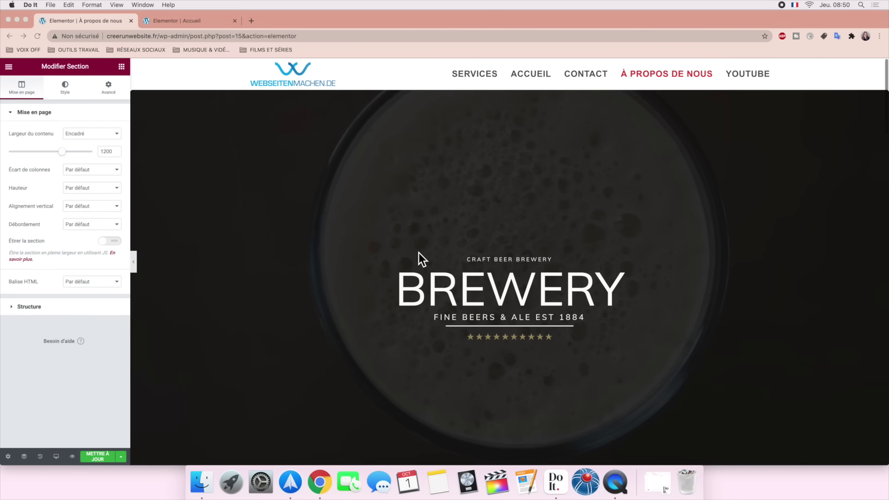
Step: Switch to the published homepage and display the site's connection security information
{"action": "left_click", "coordinate": [176, 20]}
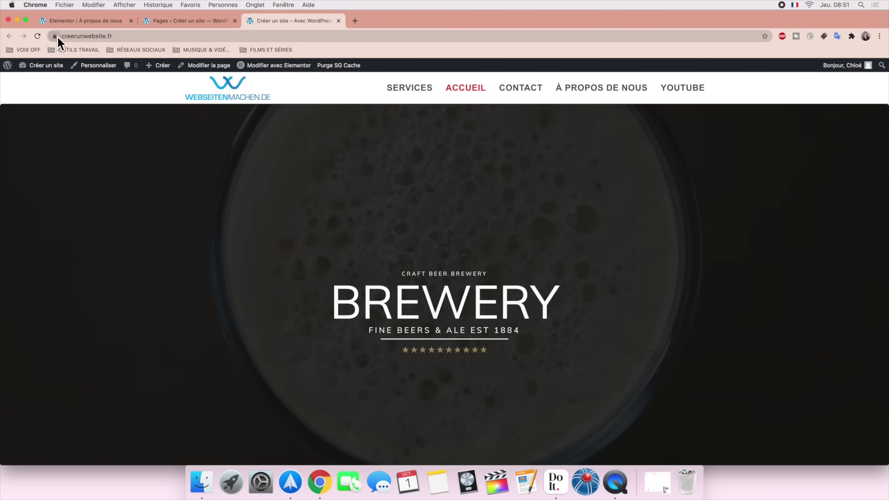
{"action": "left_click", "coordinate": [54, 36]}
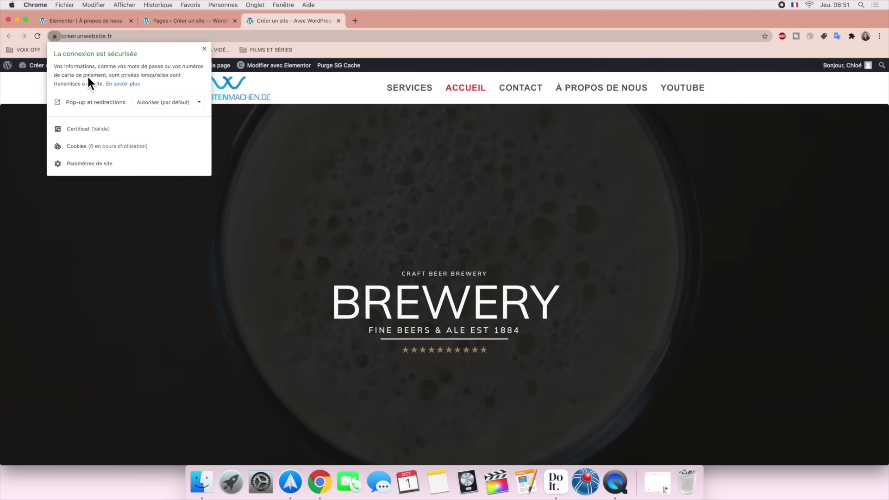